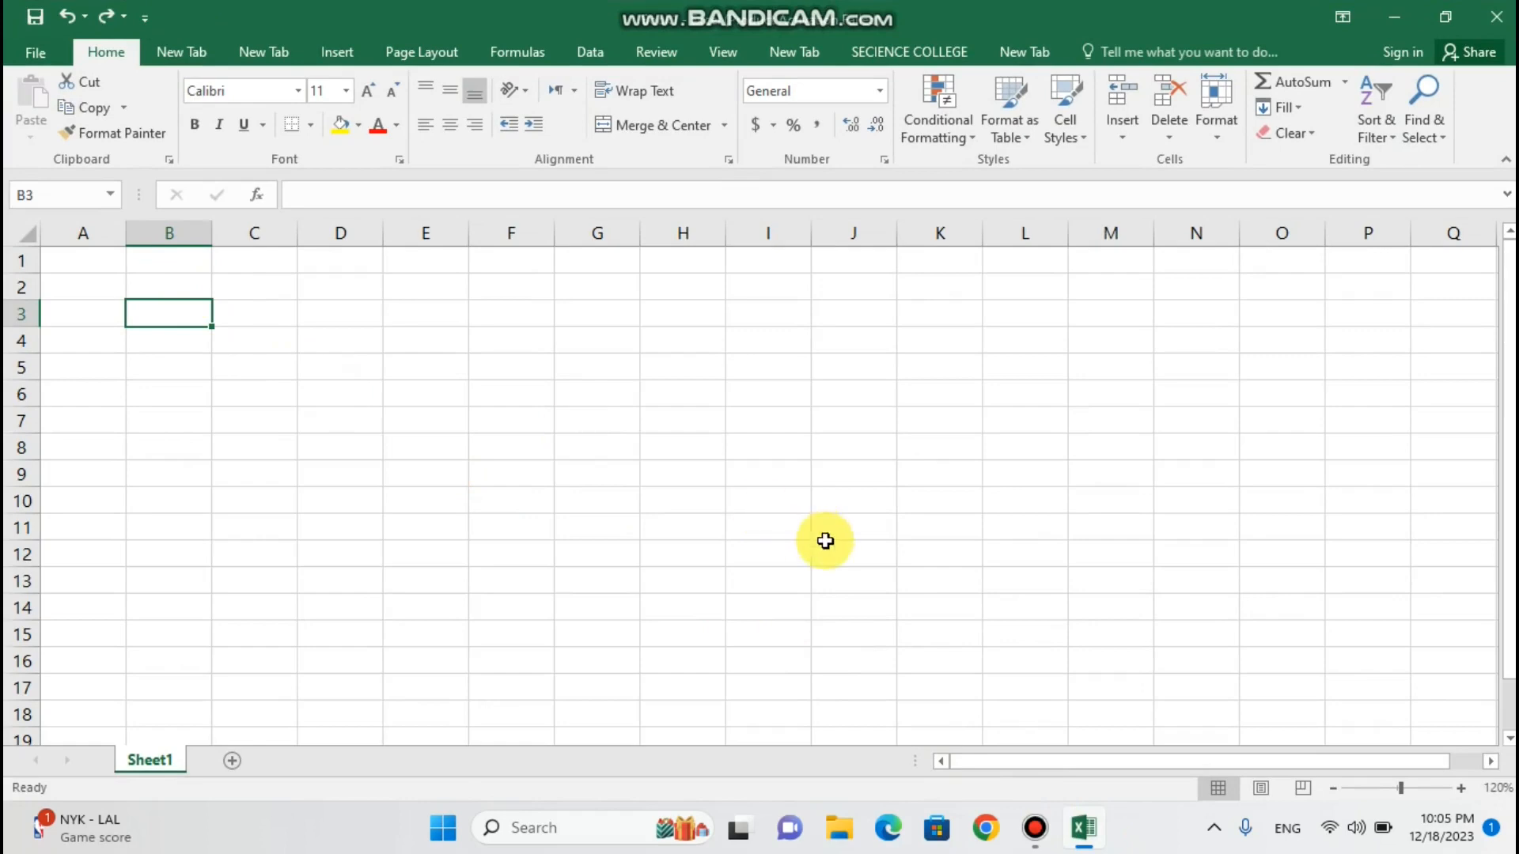
# - Merge and center the range B1:J2 as a title block above the table
pyautogui.click(1461, 788)
pyautogui.click(1463, 788)
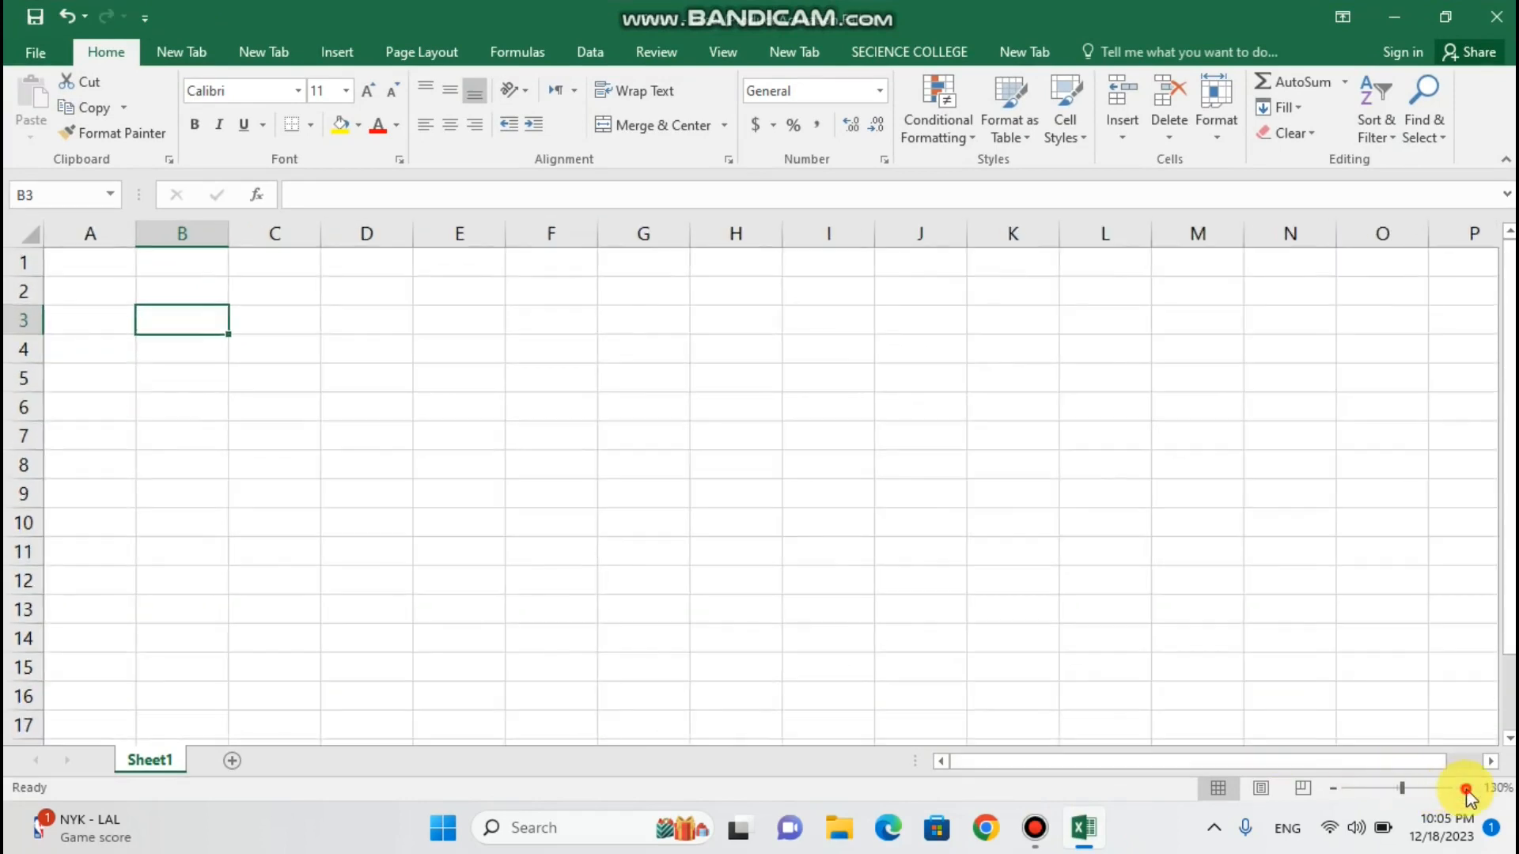
pyautogui.click(1463, 789)
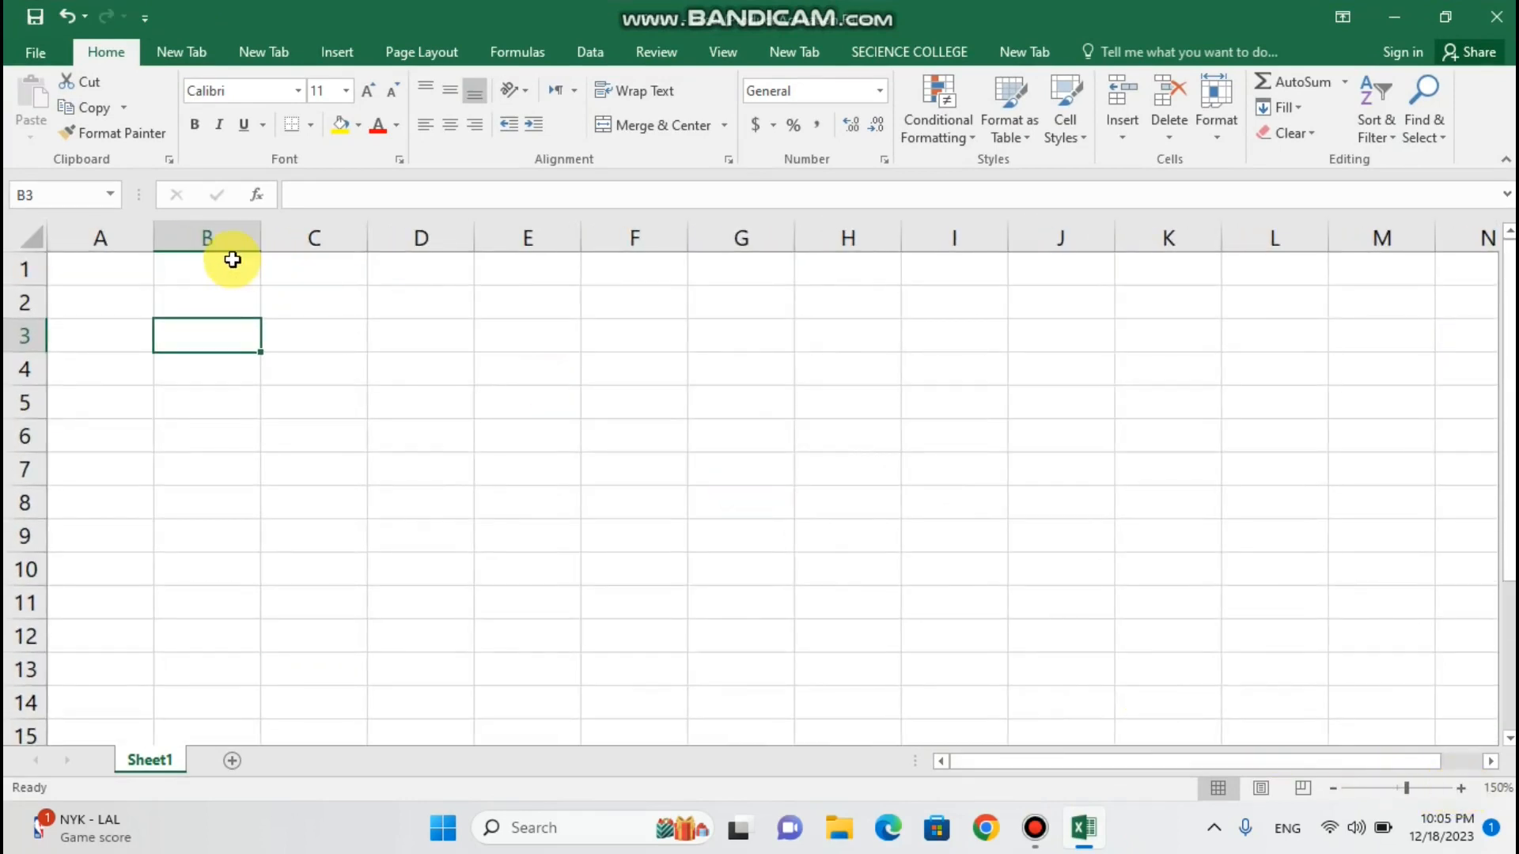
pyautogui.moveTo(217, 268); pyautogui.dragTo(1072, 311)
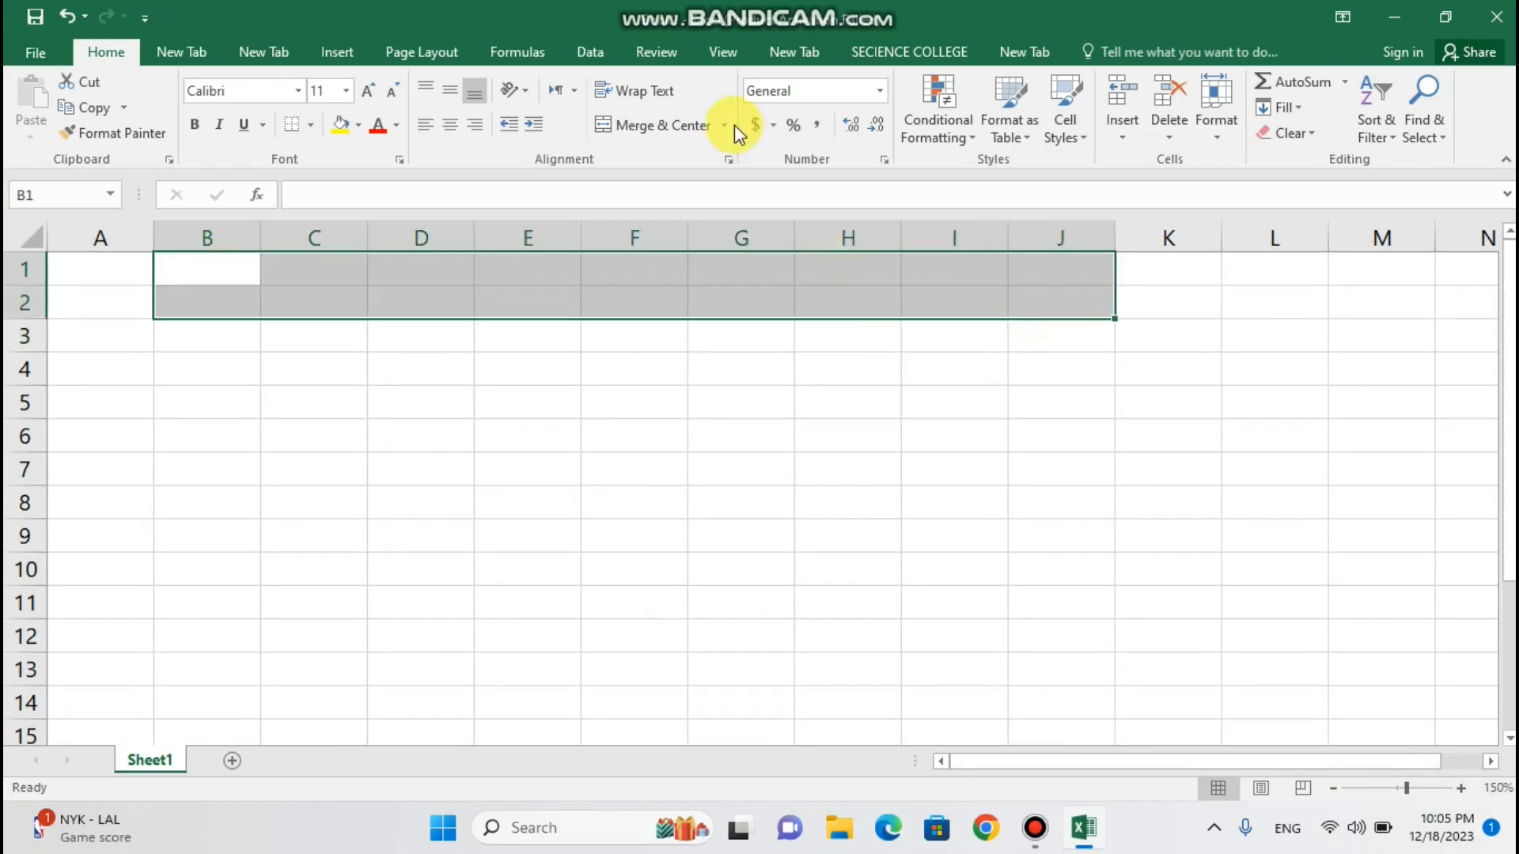
pyautogui.click(697, 127)
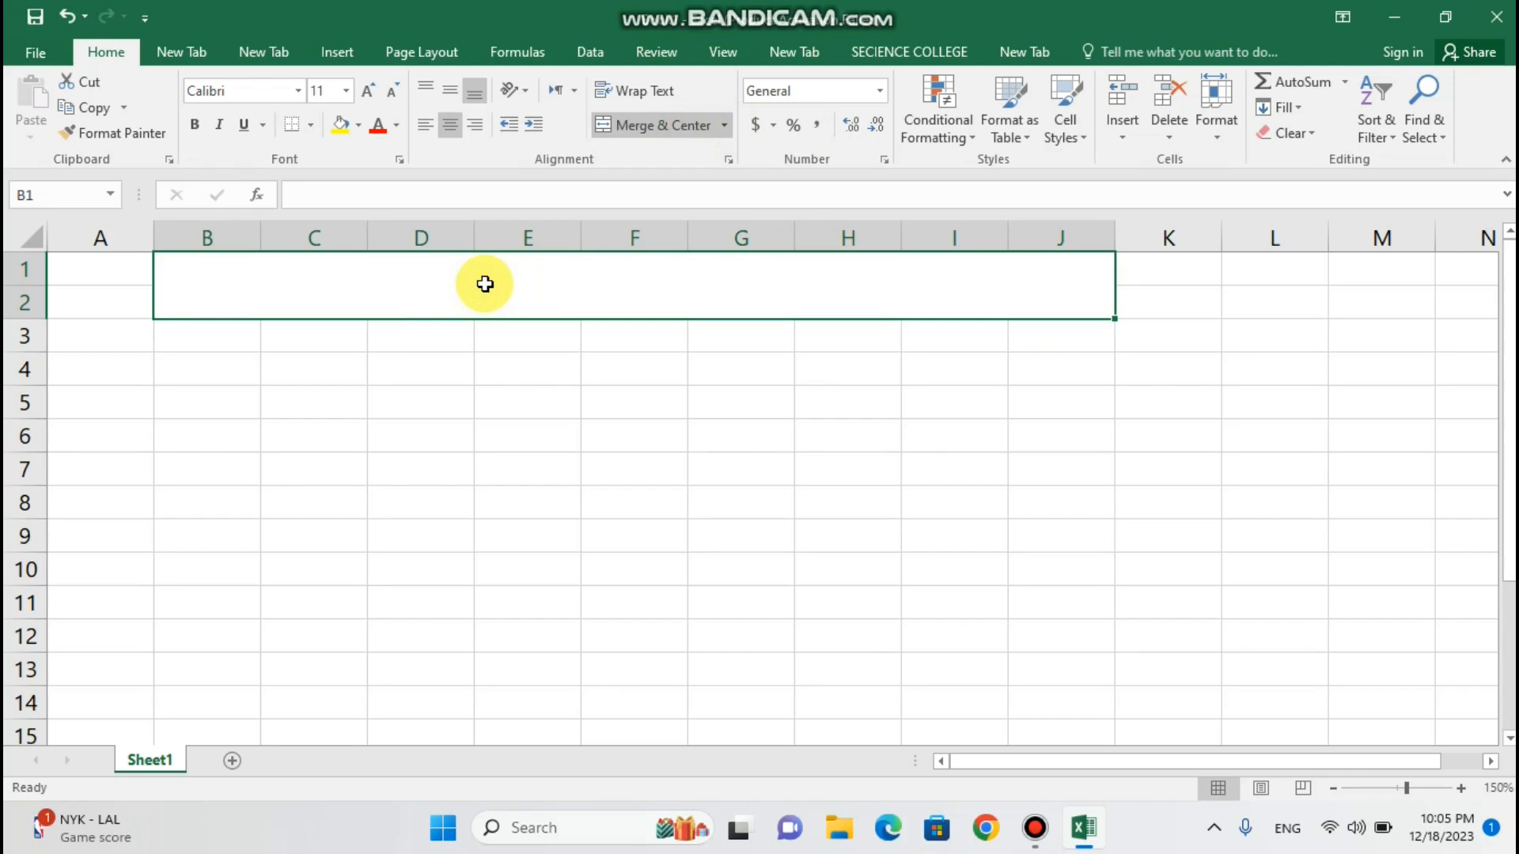
# - Enter "Science College Lhr" as the first line of the merged title cell and start a second line within it
pyautogui.write('S')
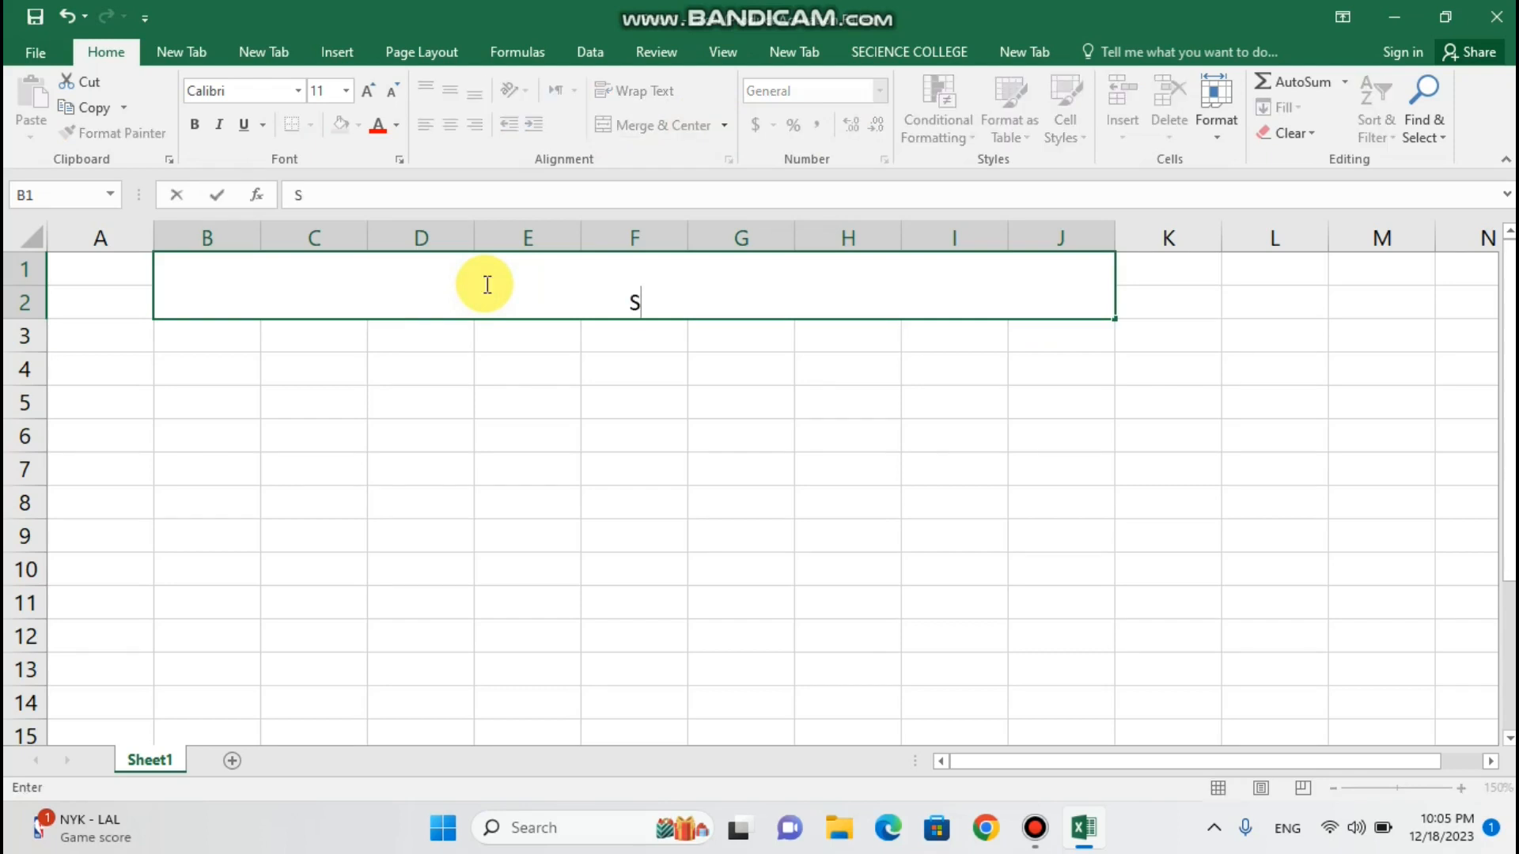
pyautogui.write('cienc')
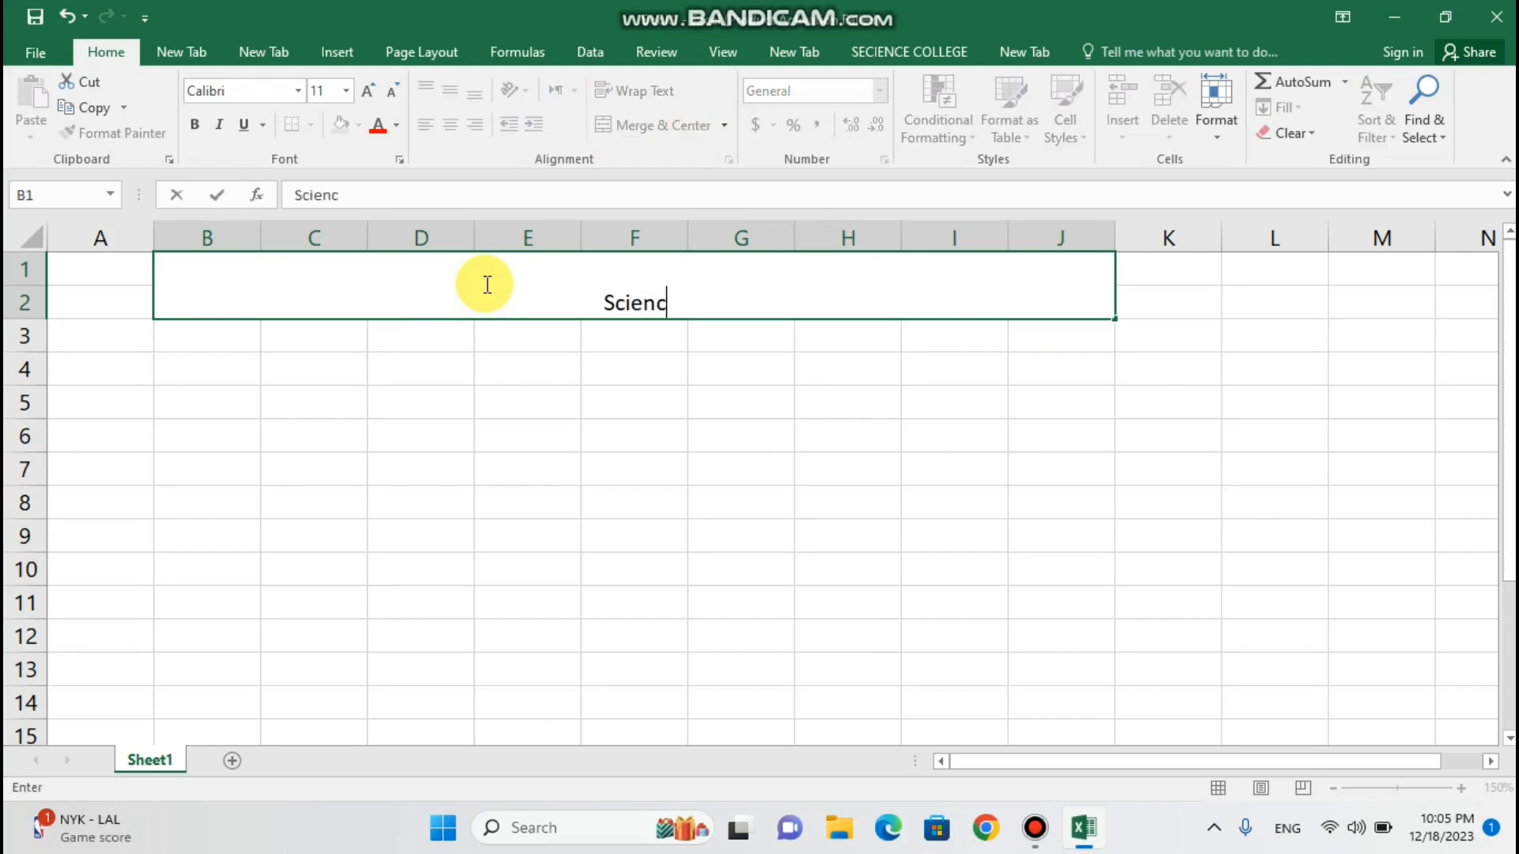
pyautogui.write('e C')
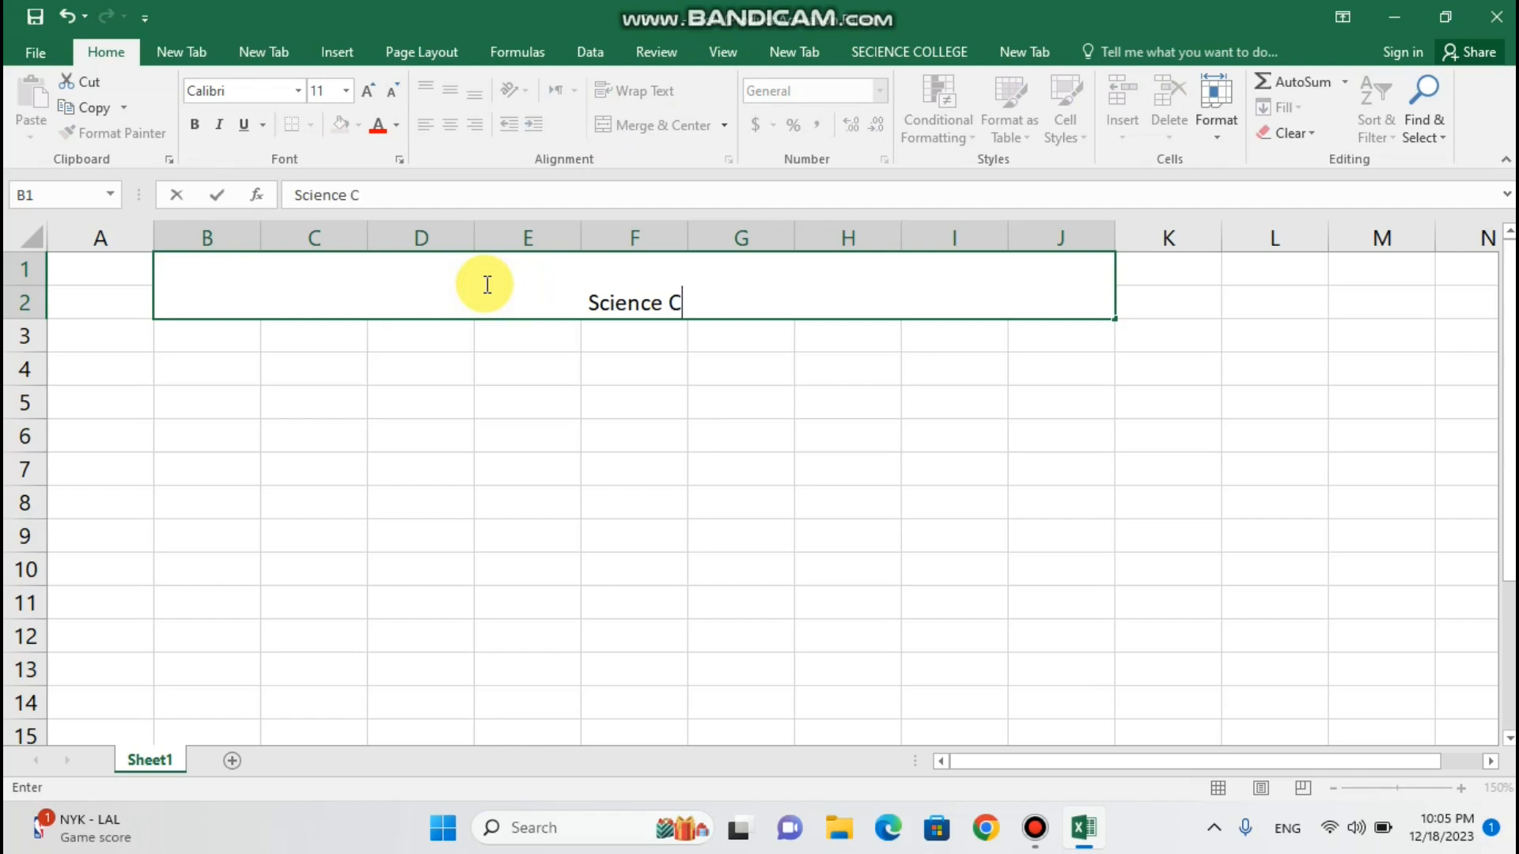
pyautogui.write('ollege')
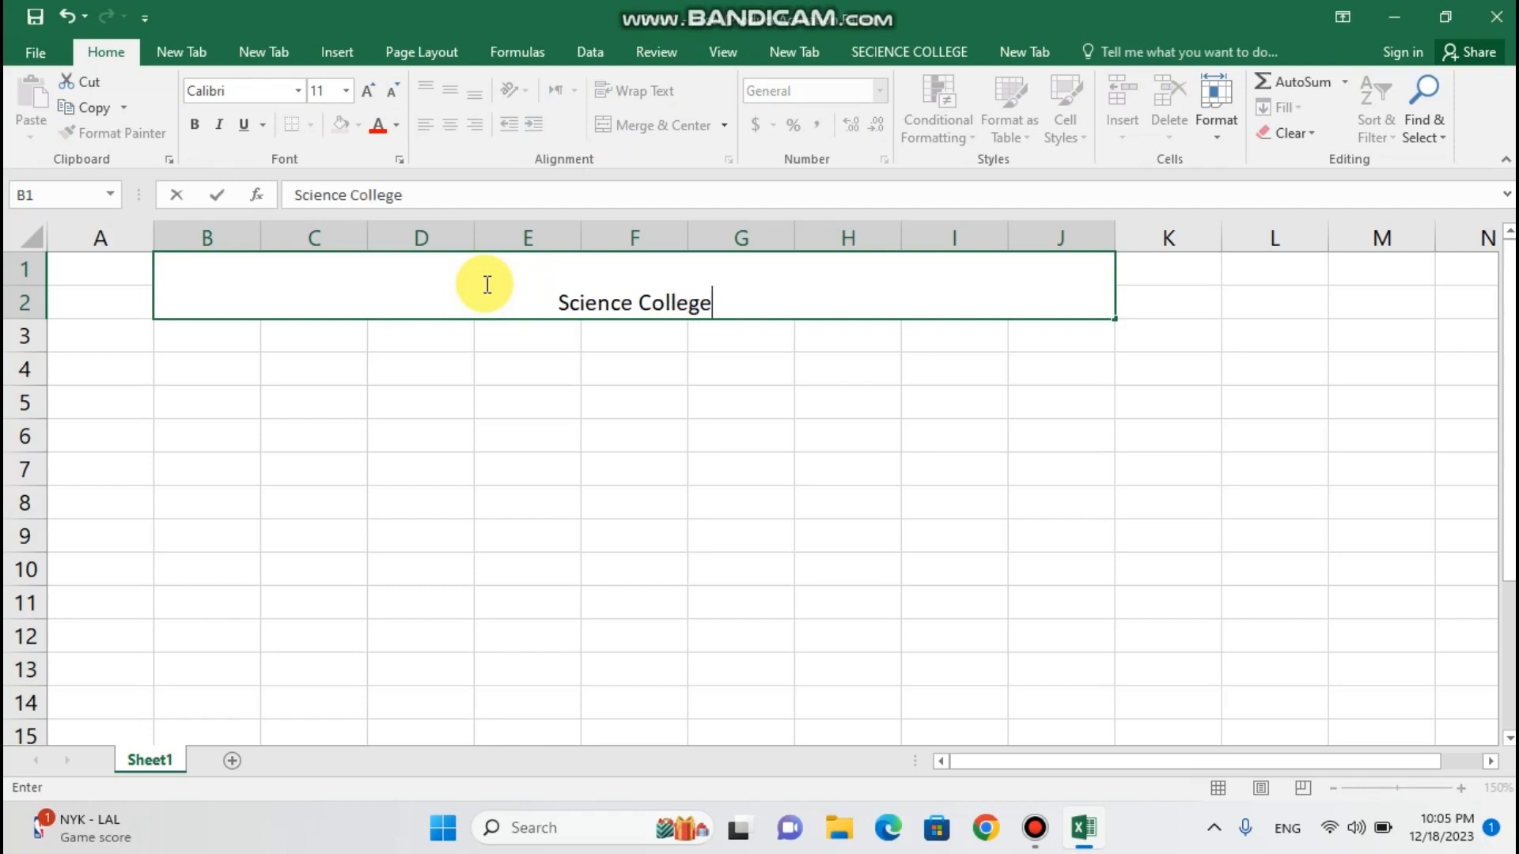
pyautogui.write(' L')
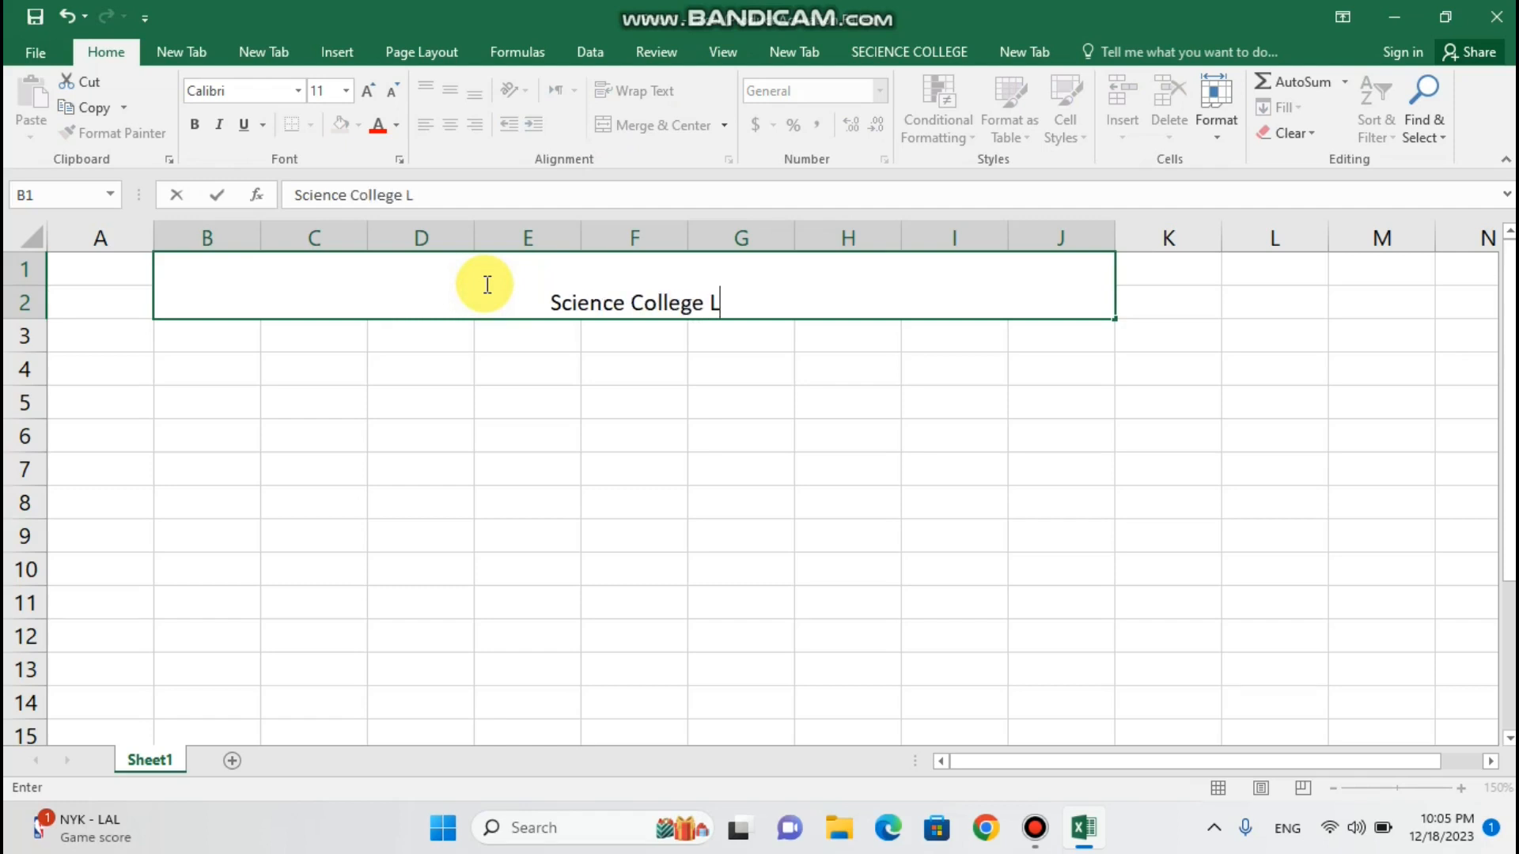
pyautogui.write('hr')
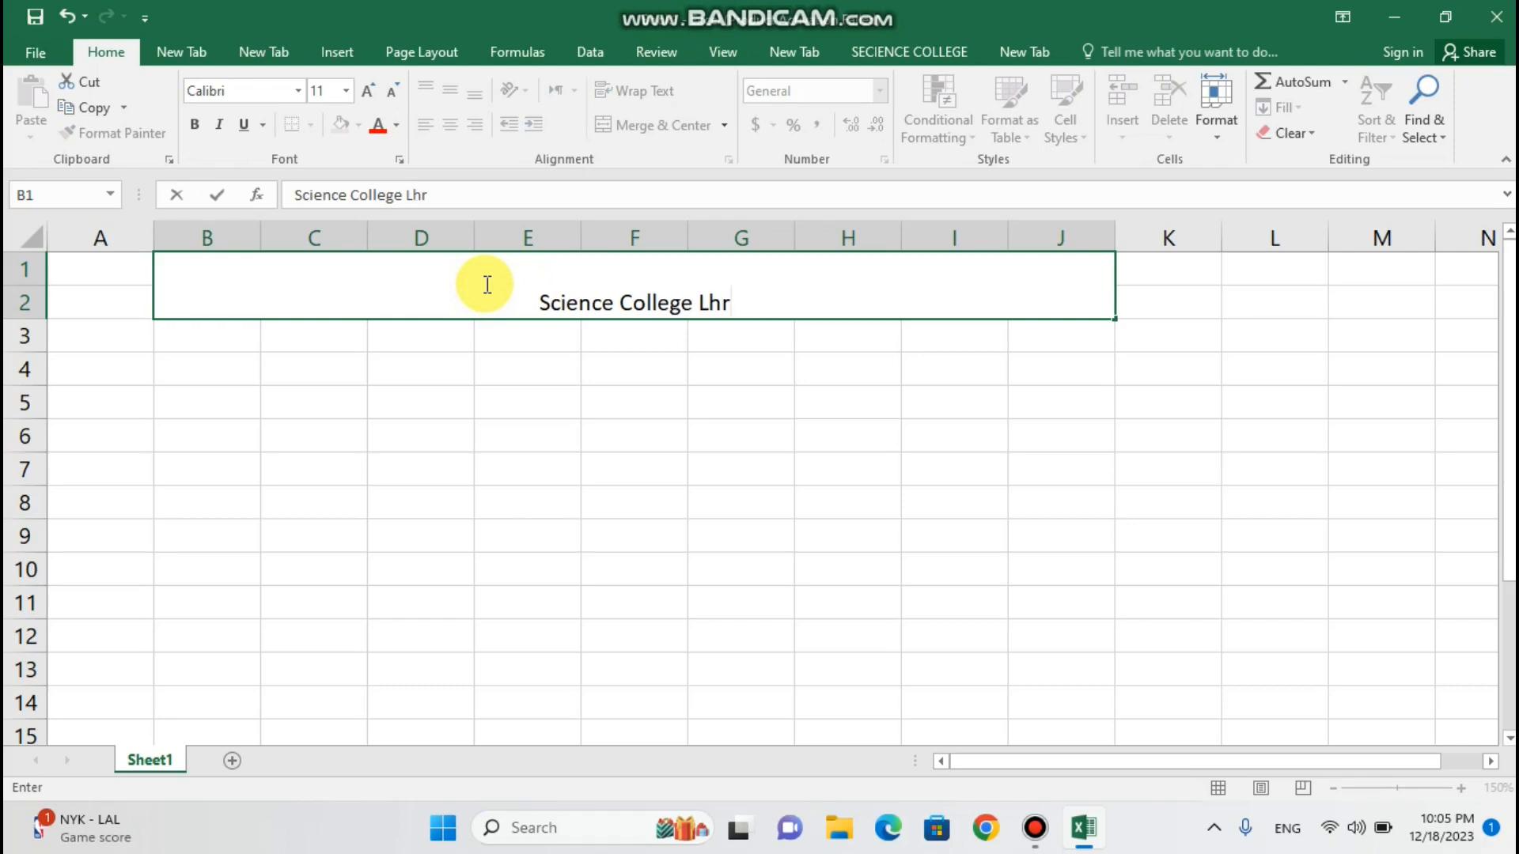
pyautogui.hotkey('alt', 'Return')
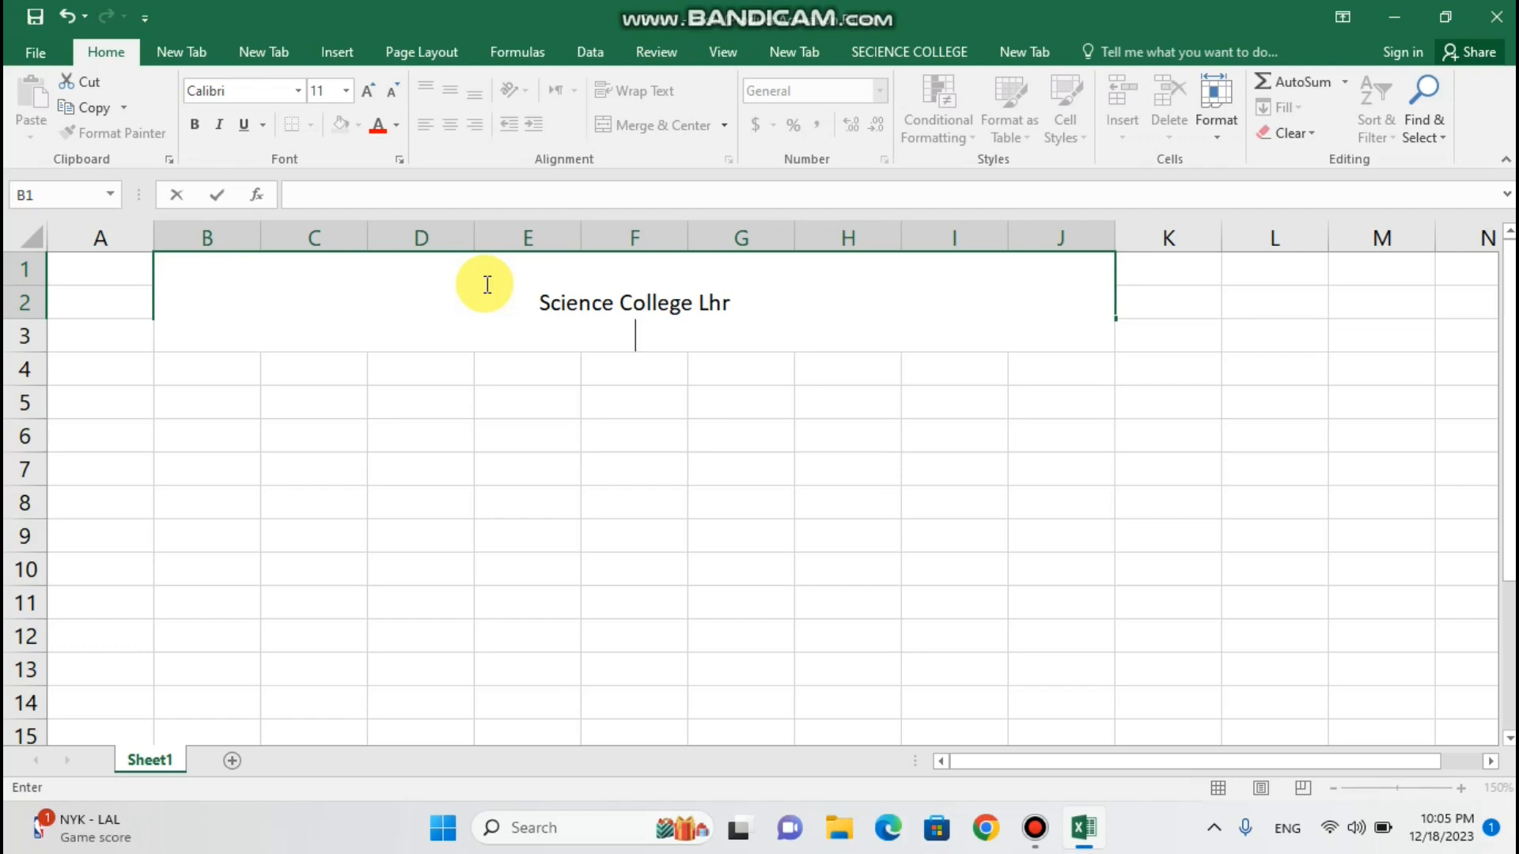
# - Enter "weekly Test Report" as the second line of the title and commit the cell
pyautogui.write('weekly T')
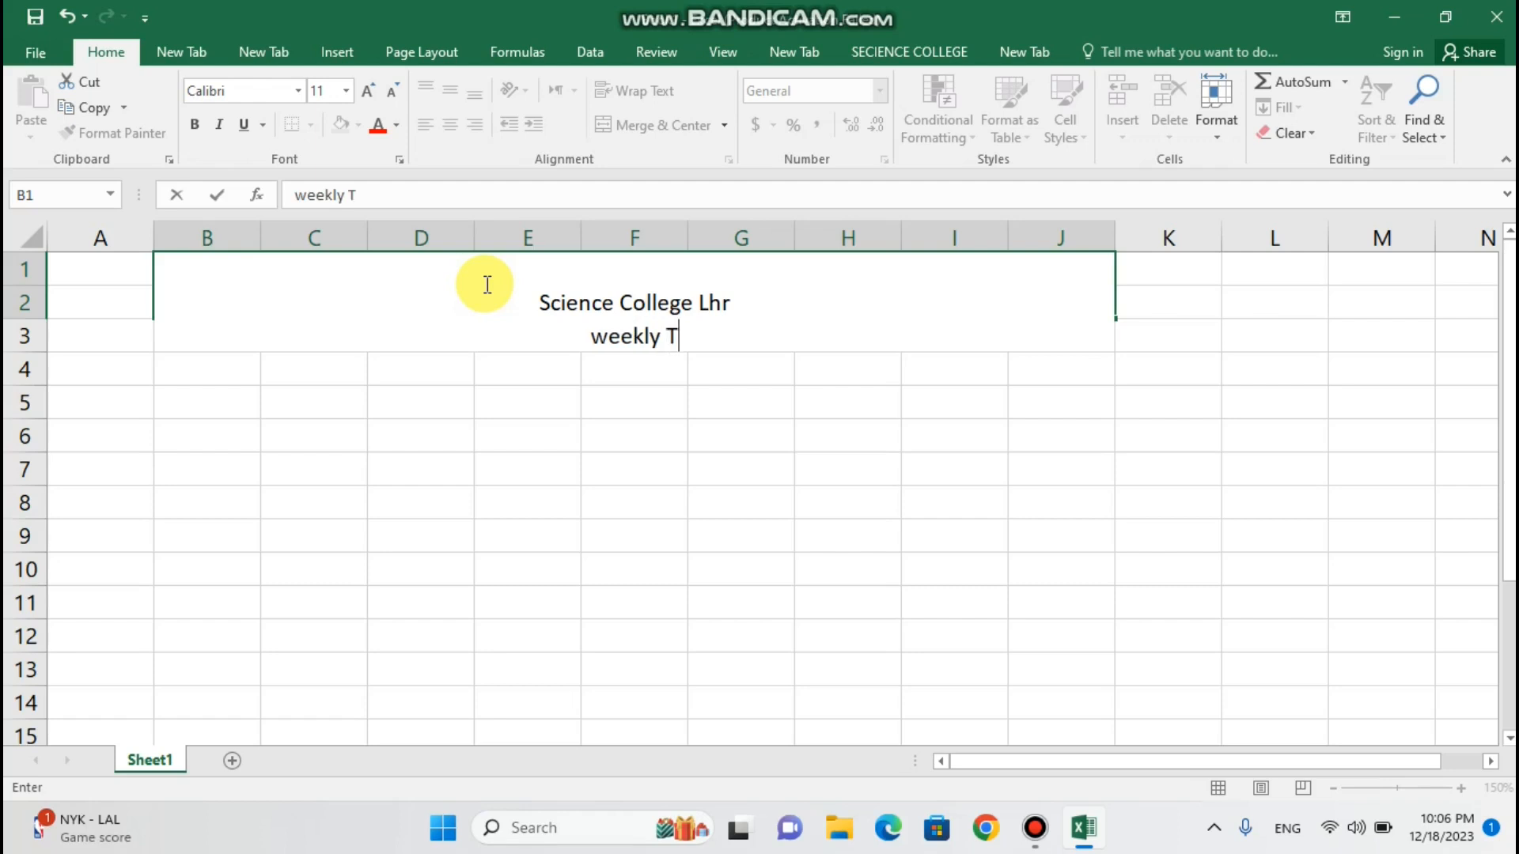
pyautogui.write('est ')
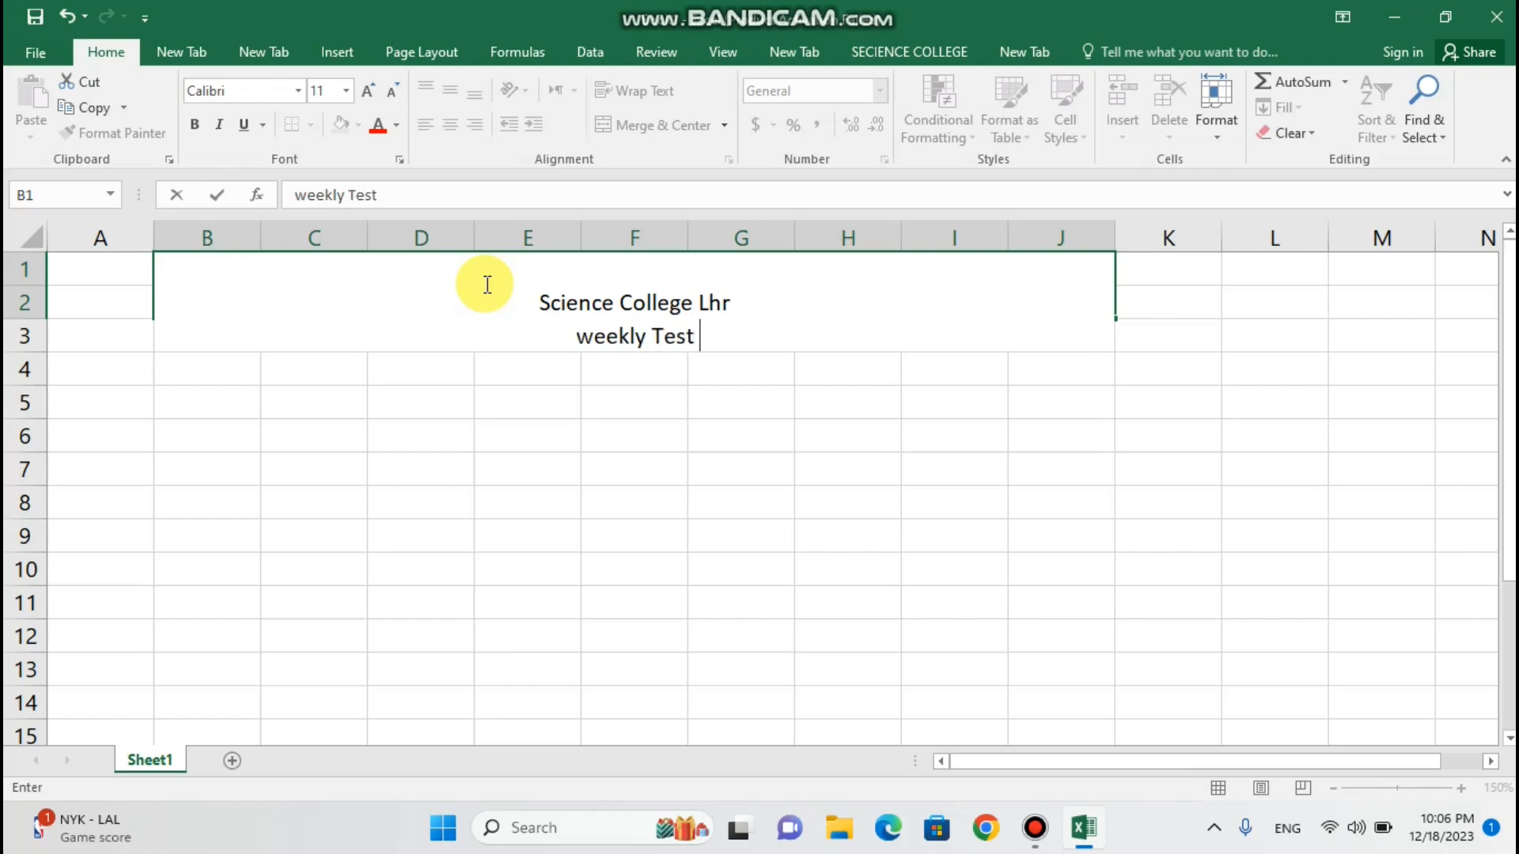
pyautogui.write('R')
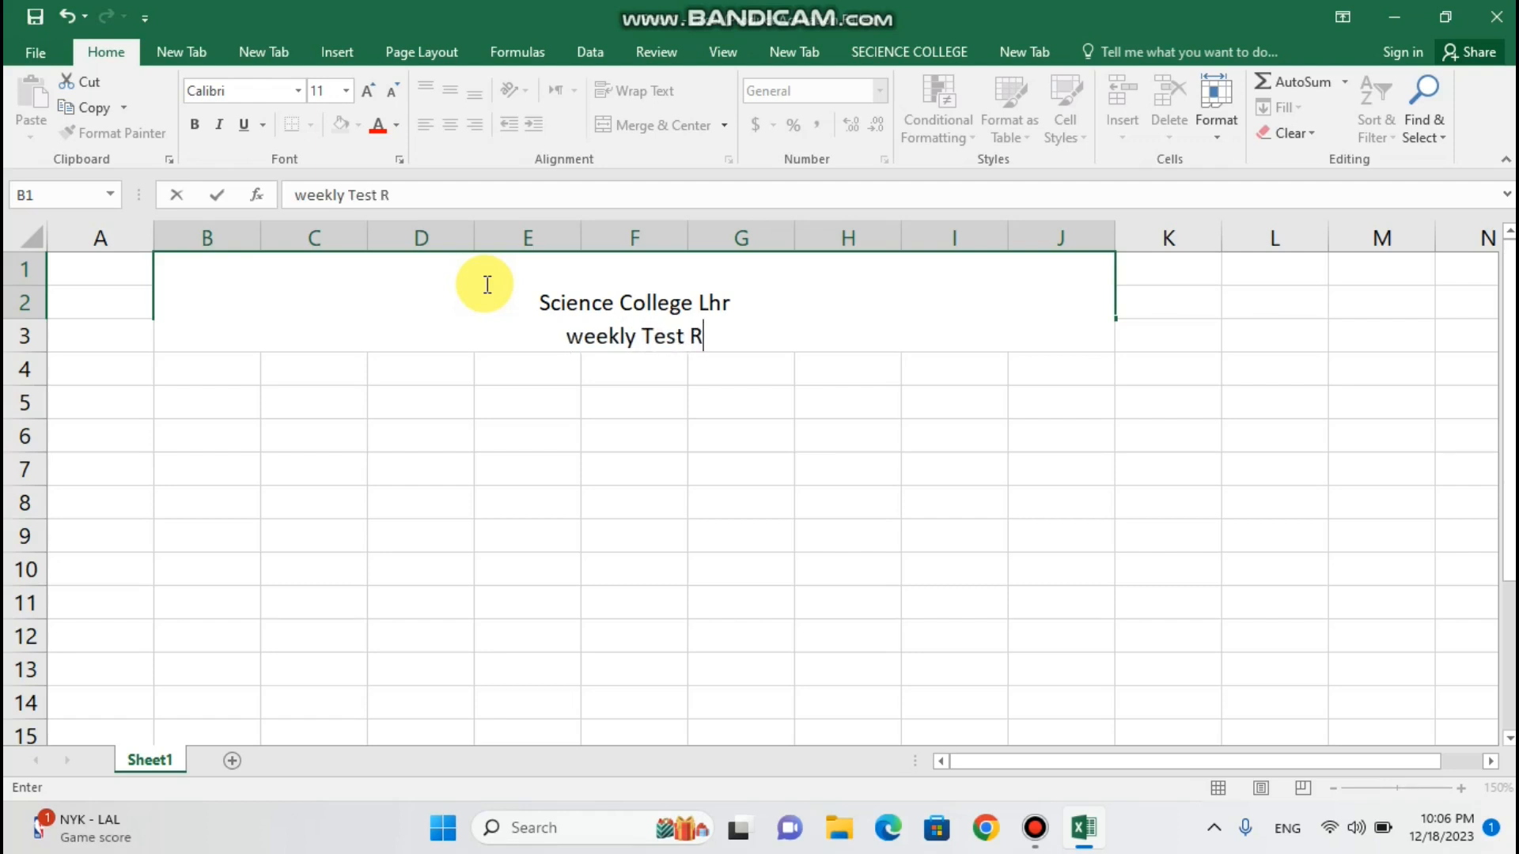
pyautogui.write('epo')
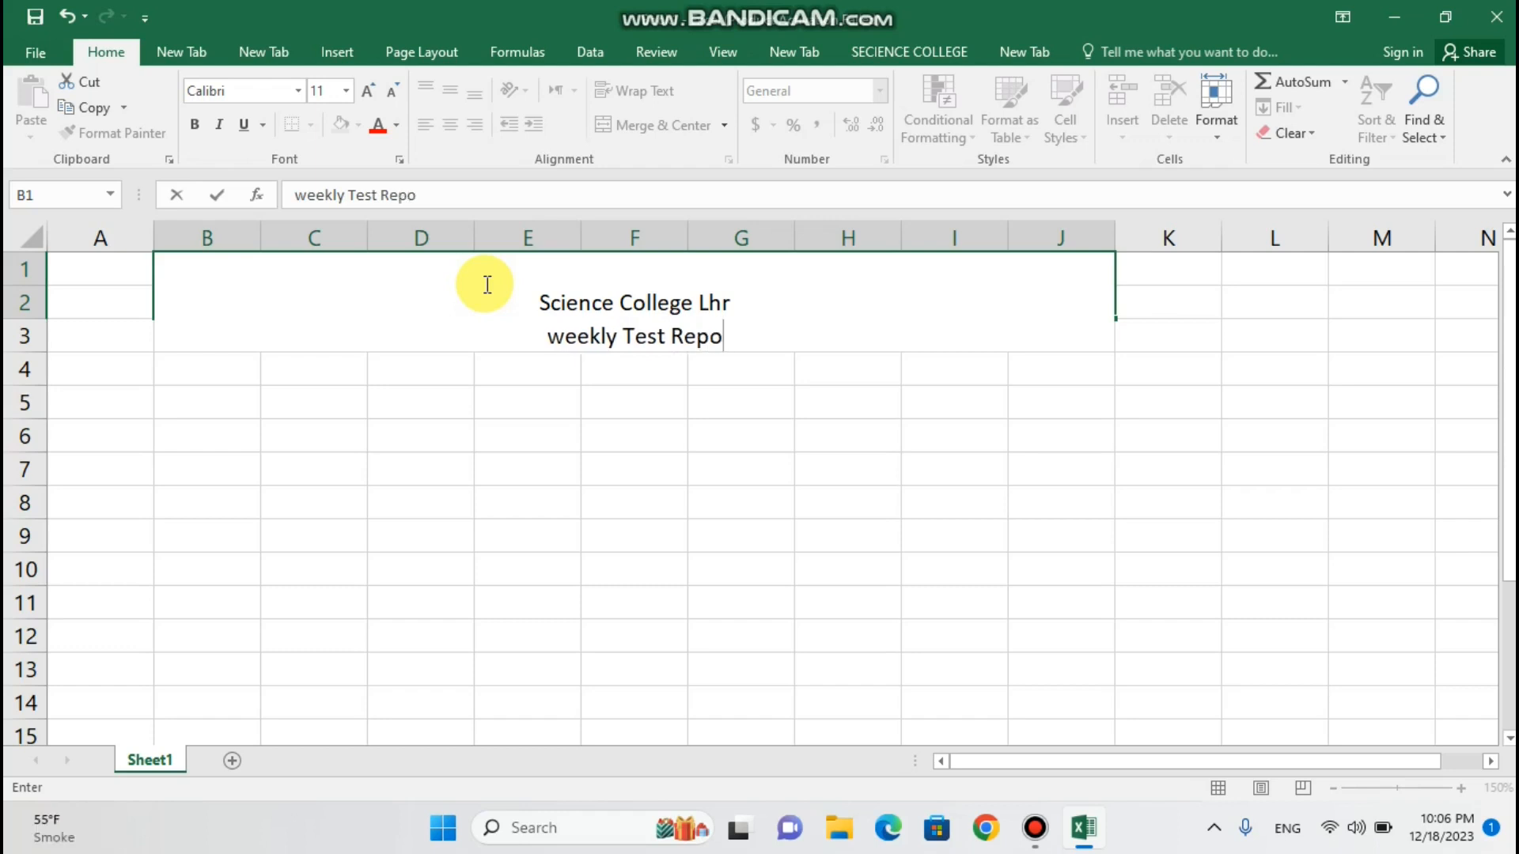
pyautogui.write('ry')
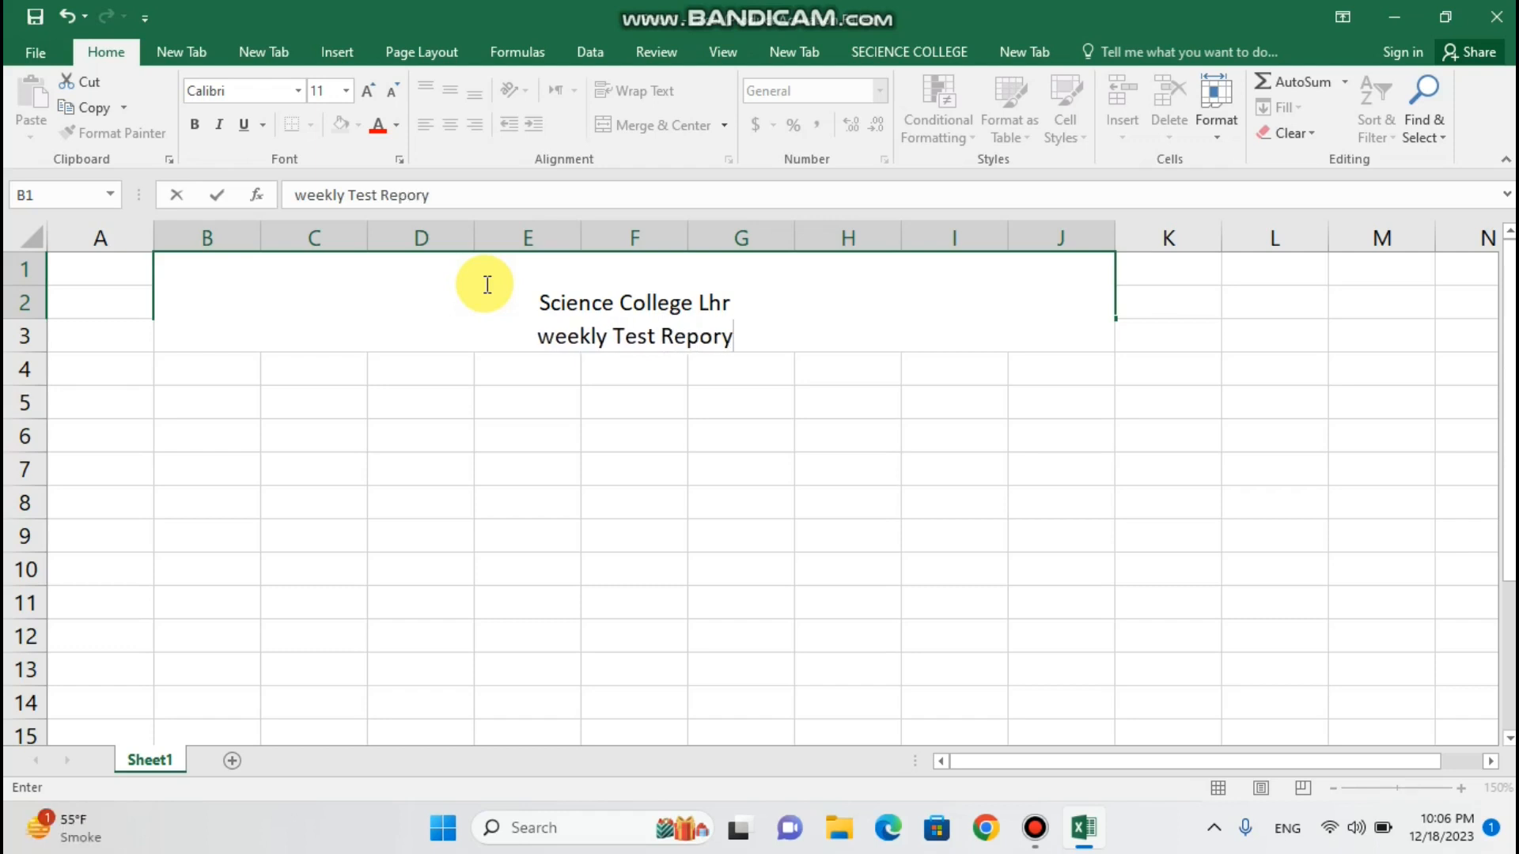
pyautogui.press('BackSpace')
pyautogui.write('t')
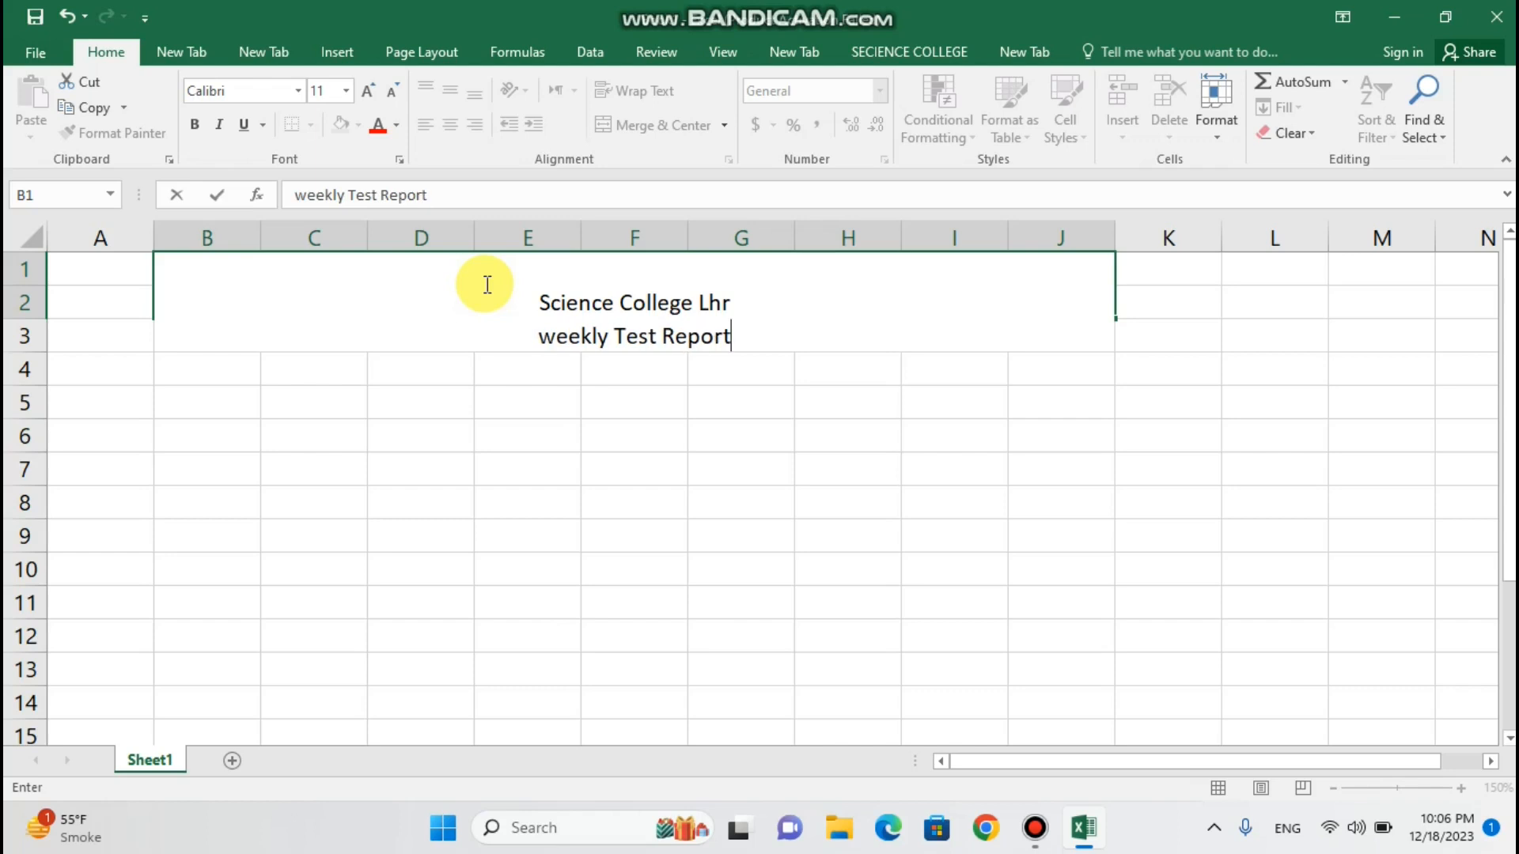
pyautogui.press('Return')
# - Try font size 18 on the merged title cell
pyautogui.click(485, 284)
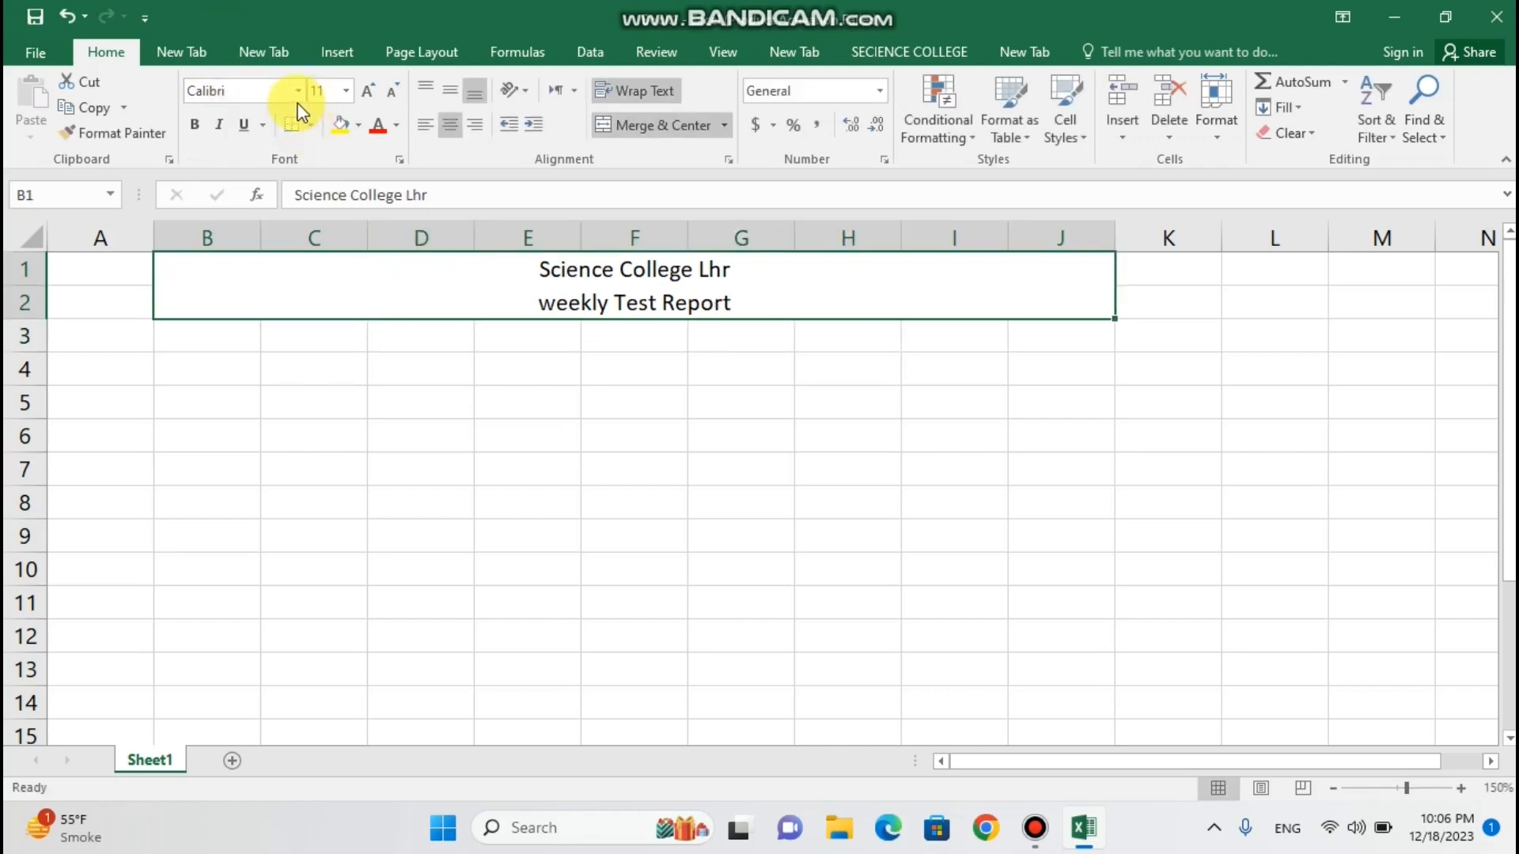
pyautogui.click(346, 91)
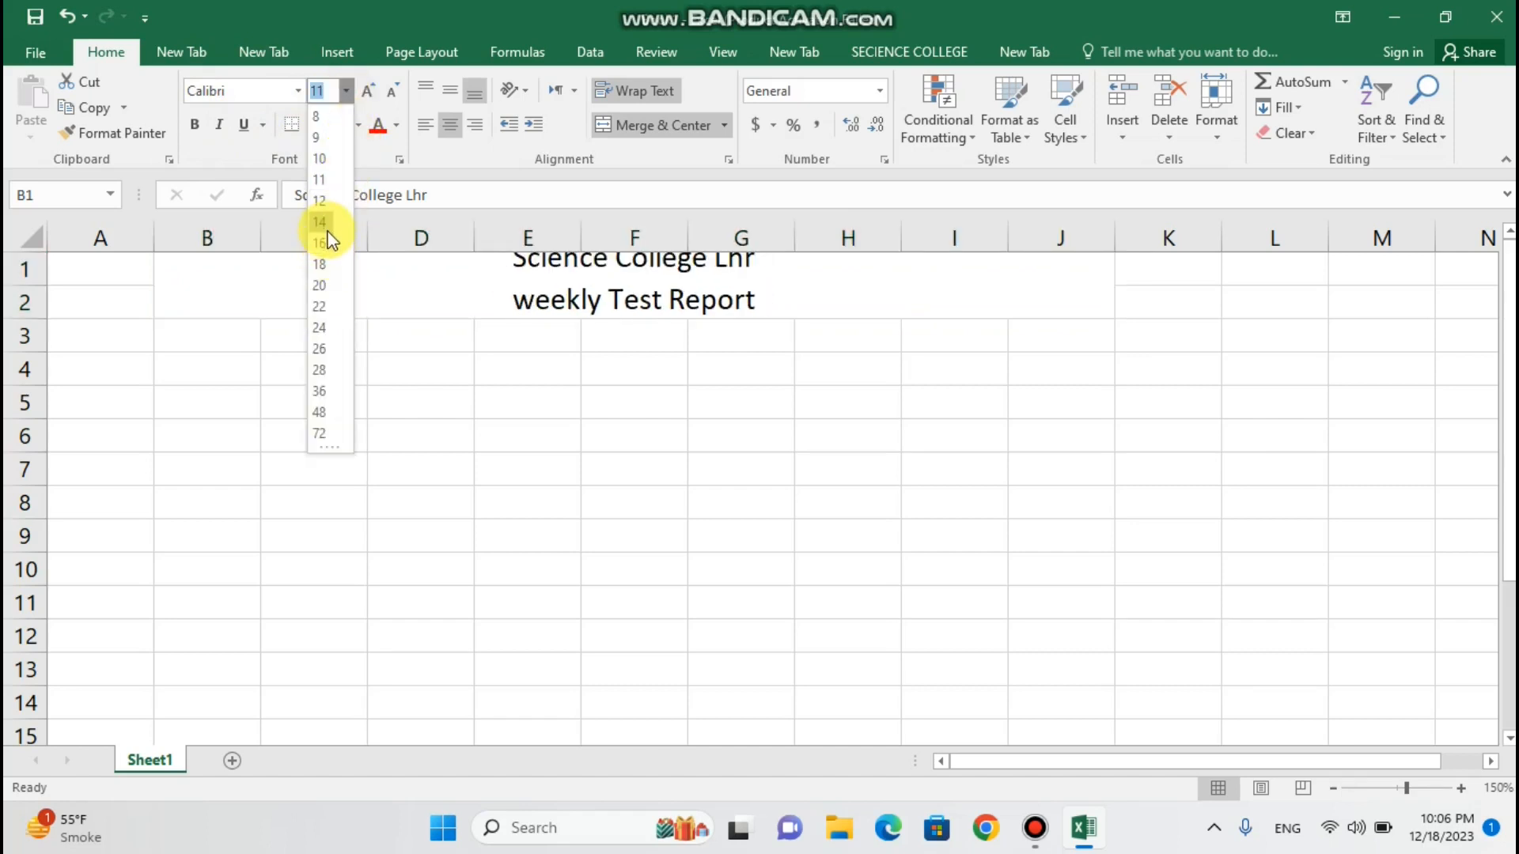
pyautogui.click(322, 263)
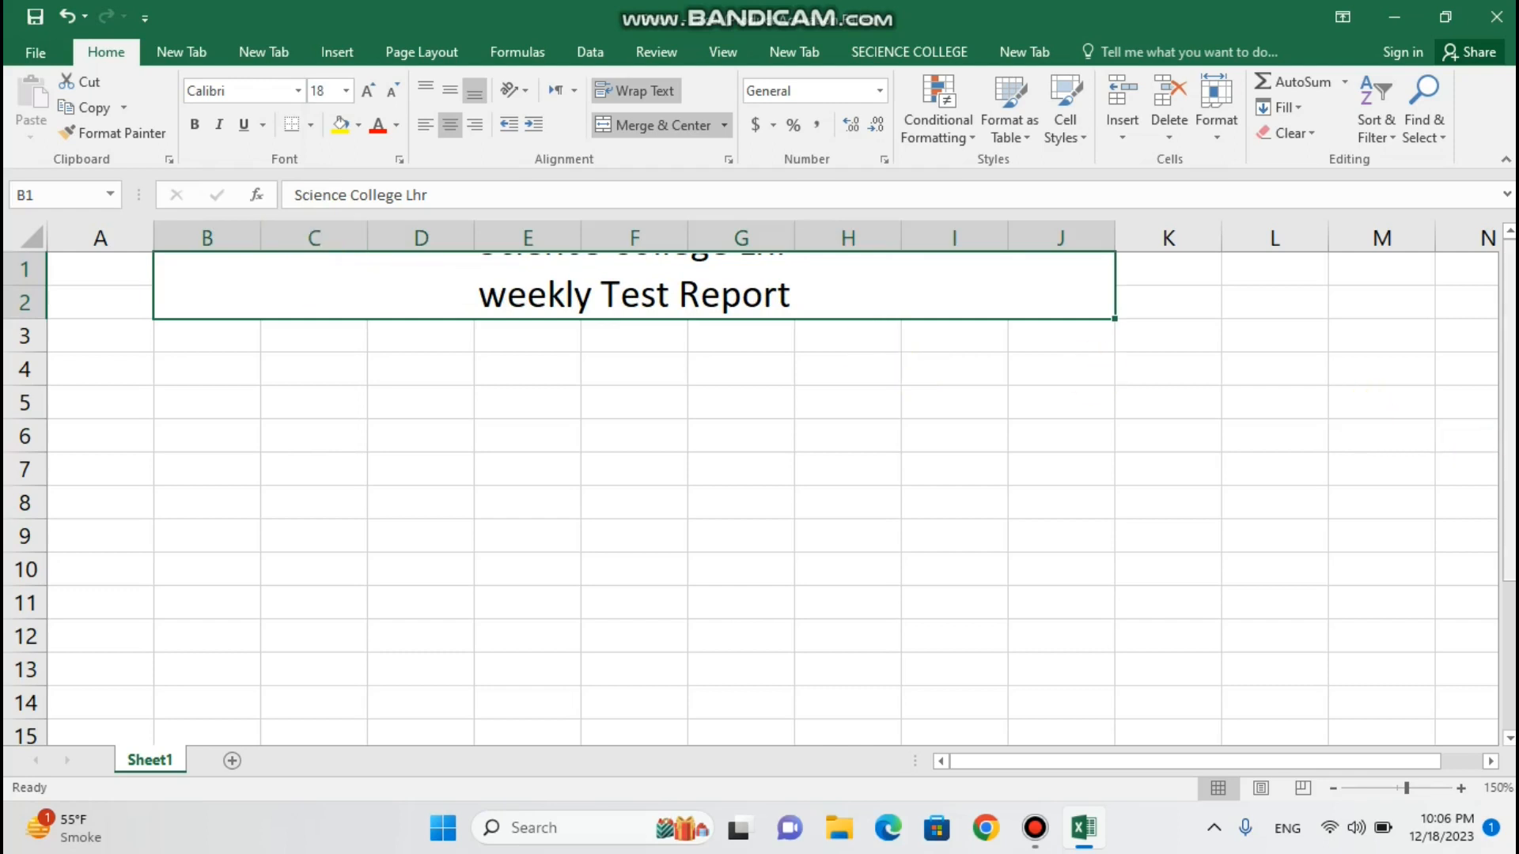
pyautogui.moveTo(1511, 441); pyautogui.dragTo(1497, 346)
pyautogui.click(1512, 230)
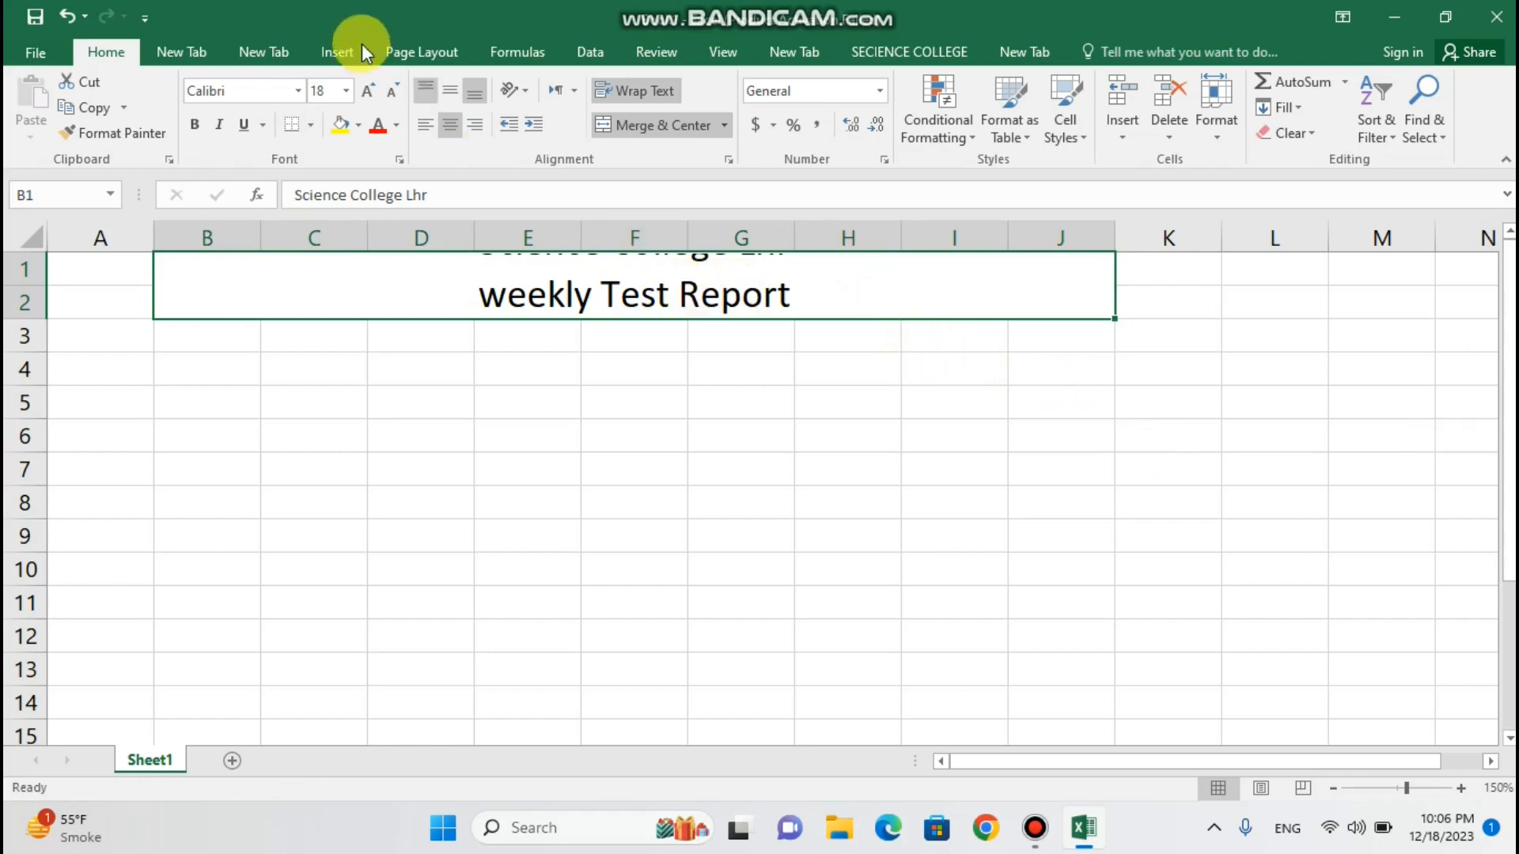
# - Set the merged title's font size to 12 and align it vertically to the middle
pyautogui.click(346, 90)
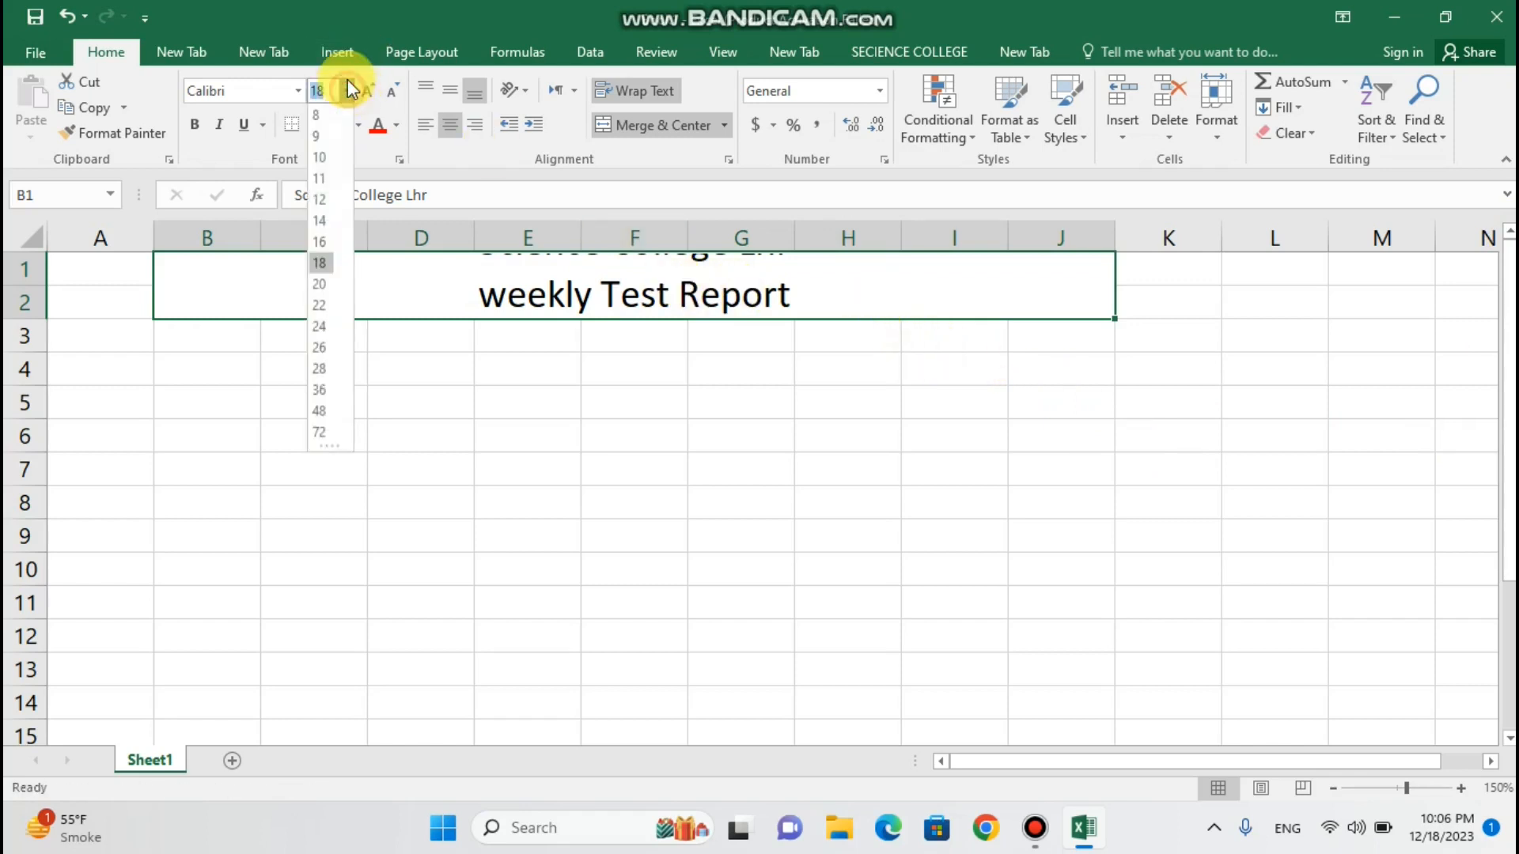
pyautogui.click(318, 201)
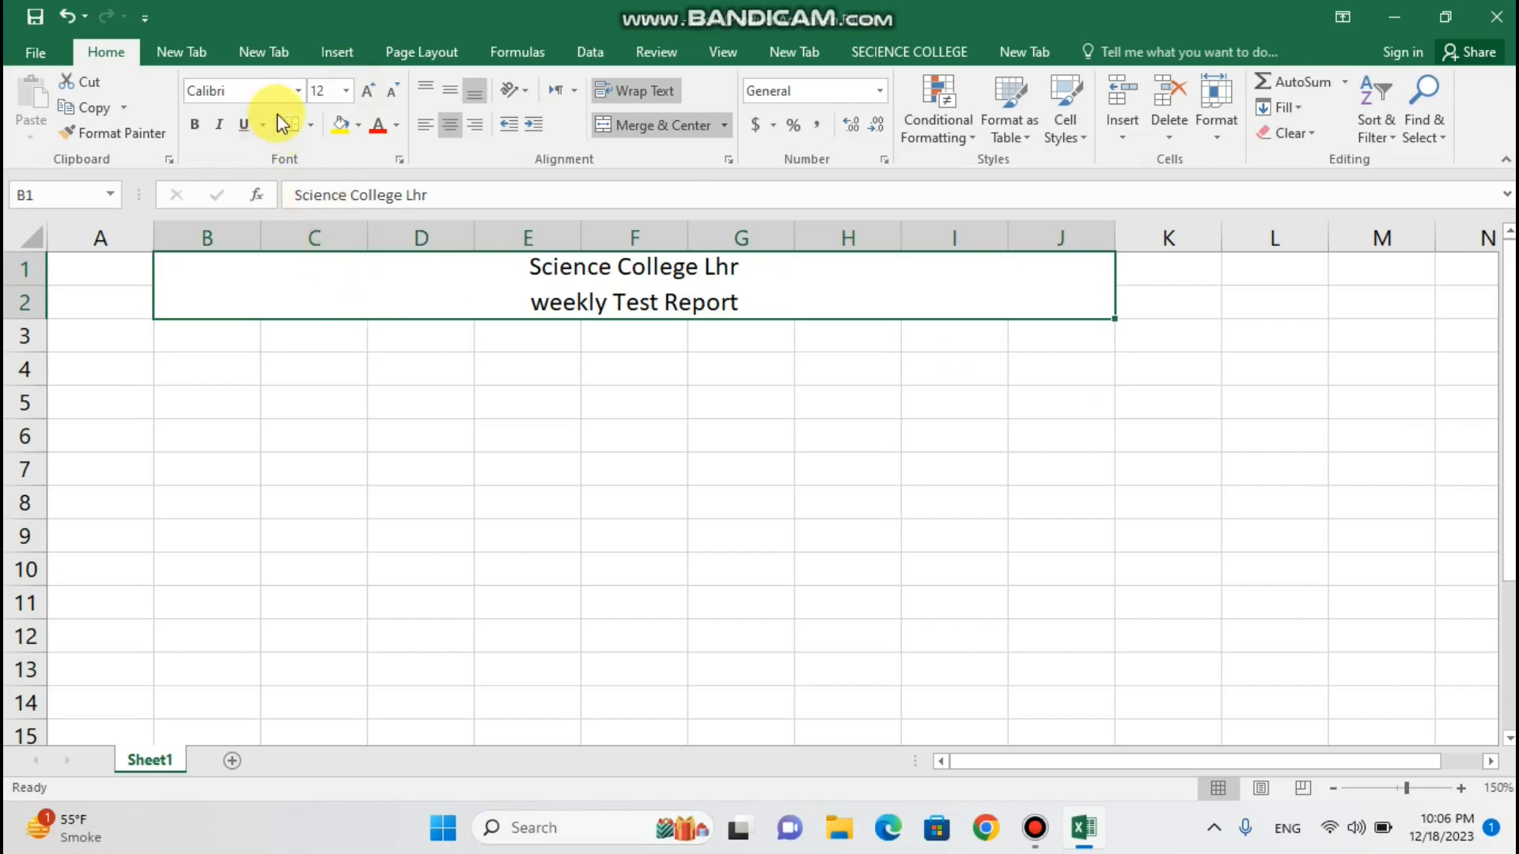
pyautogui.click(447, 88)
# - Make the merged title bold and give it a yellow fill
pyautogui.click(196, 126)
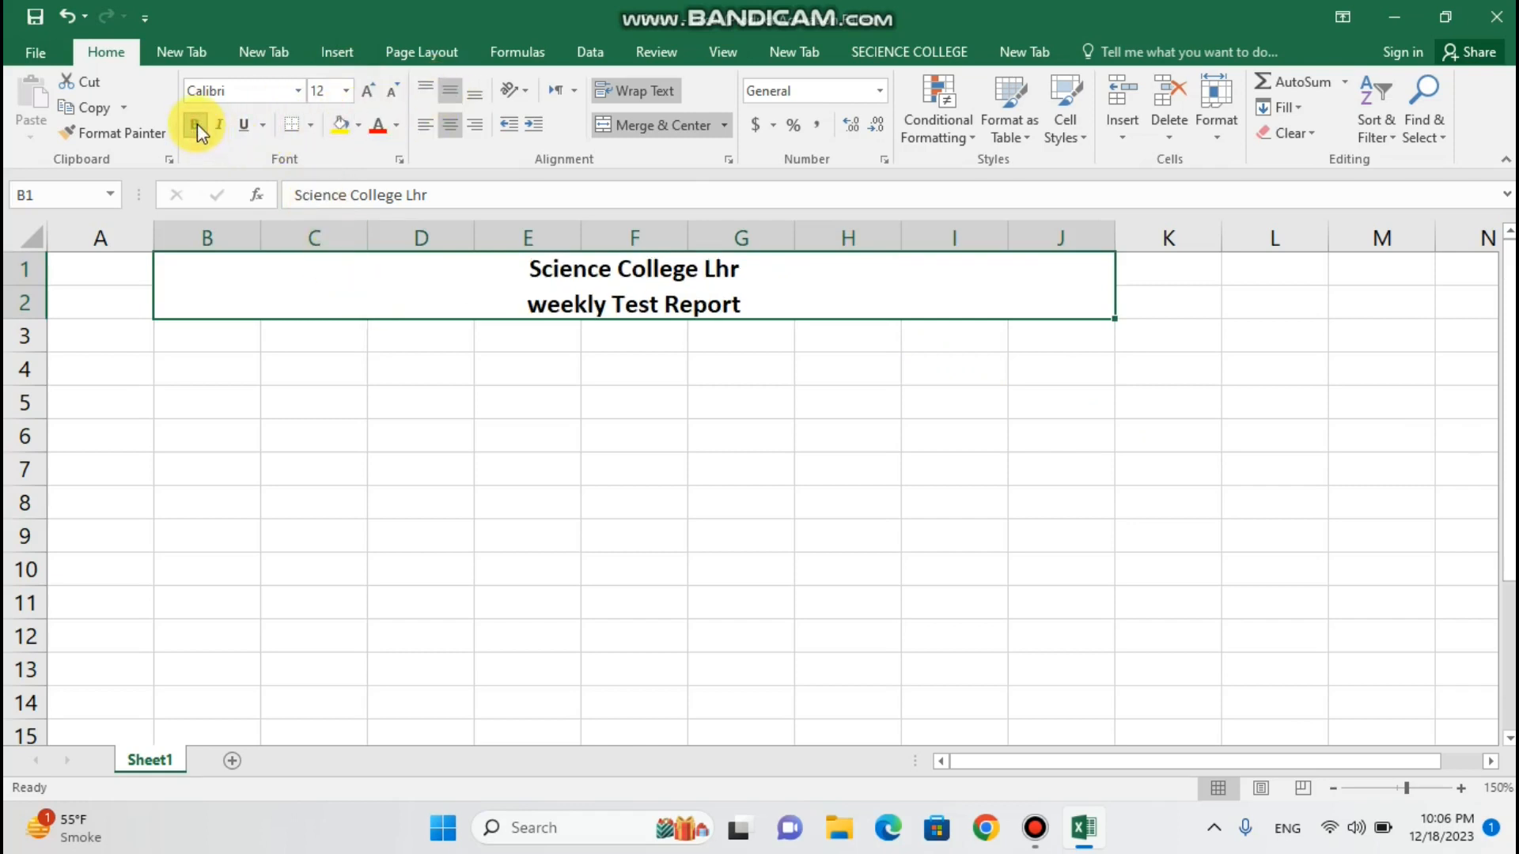
pyautogui.click(197, 124)
pyautogui.click(196, 123)
pyautogui.click(340, 125)
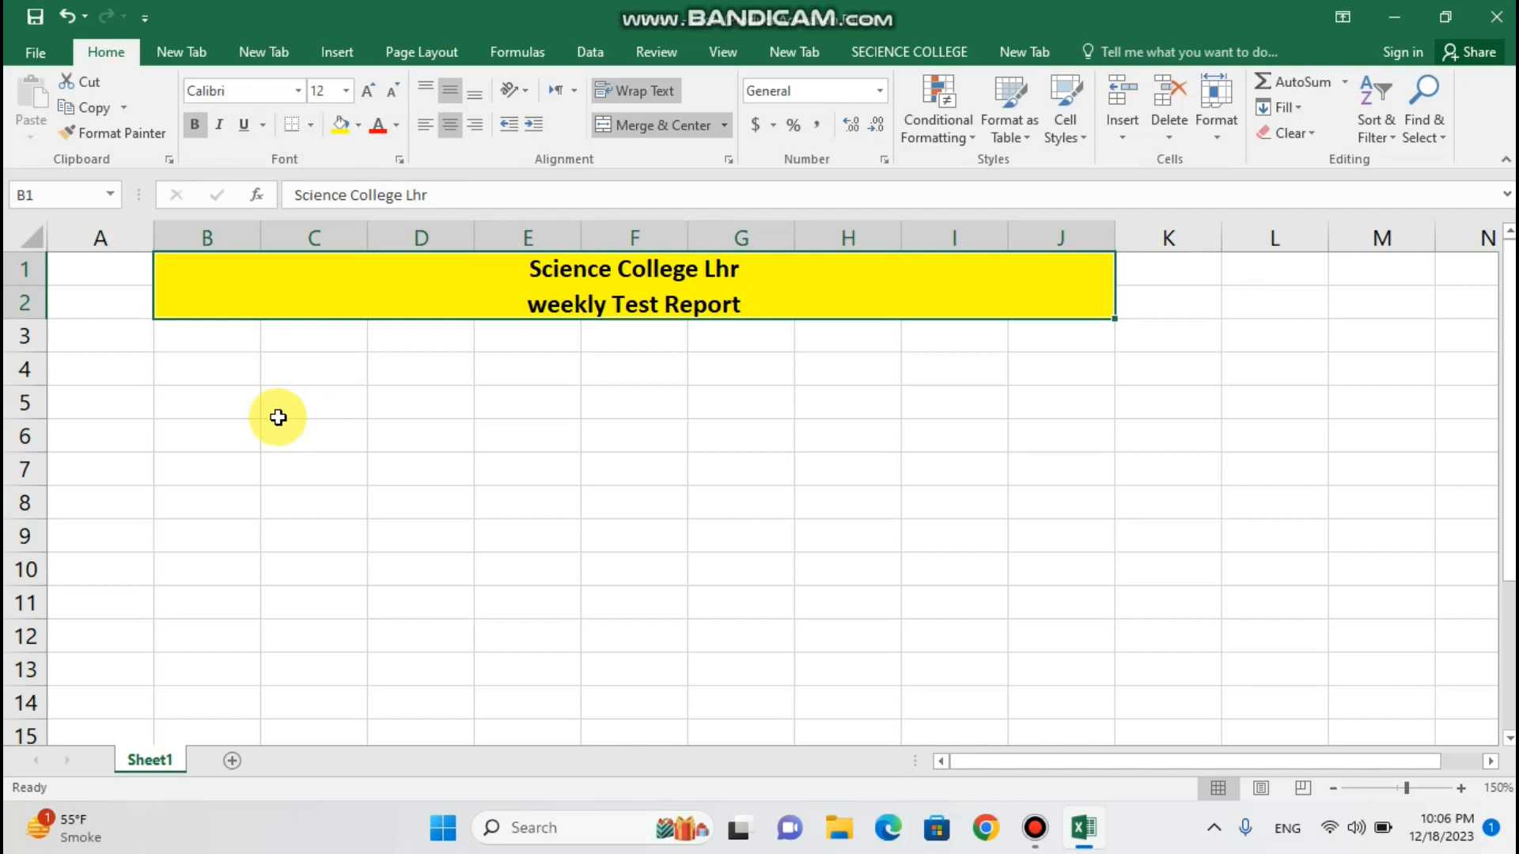
# - Enter the column headers "s.no" in B3 and "Name" in C3
pyautogui.click(216, 349)
pyautogui.doubleClick(218, 350)
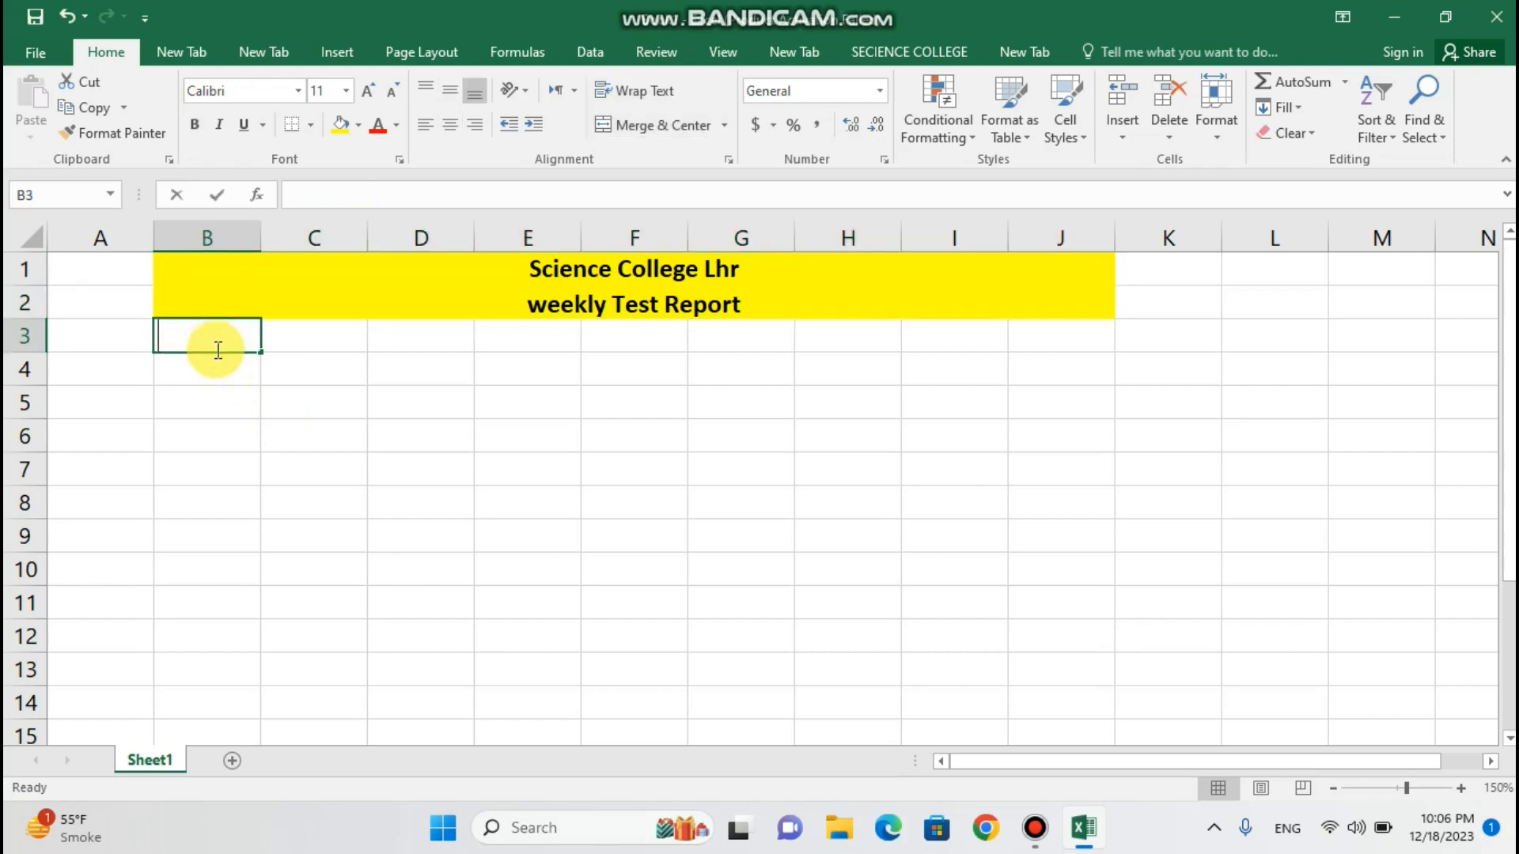
pyautogui.write('science College Lhr weekly Test Report')
pyautogui.write('s.no')
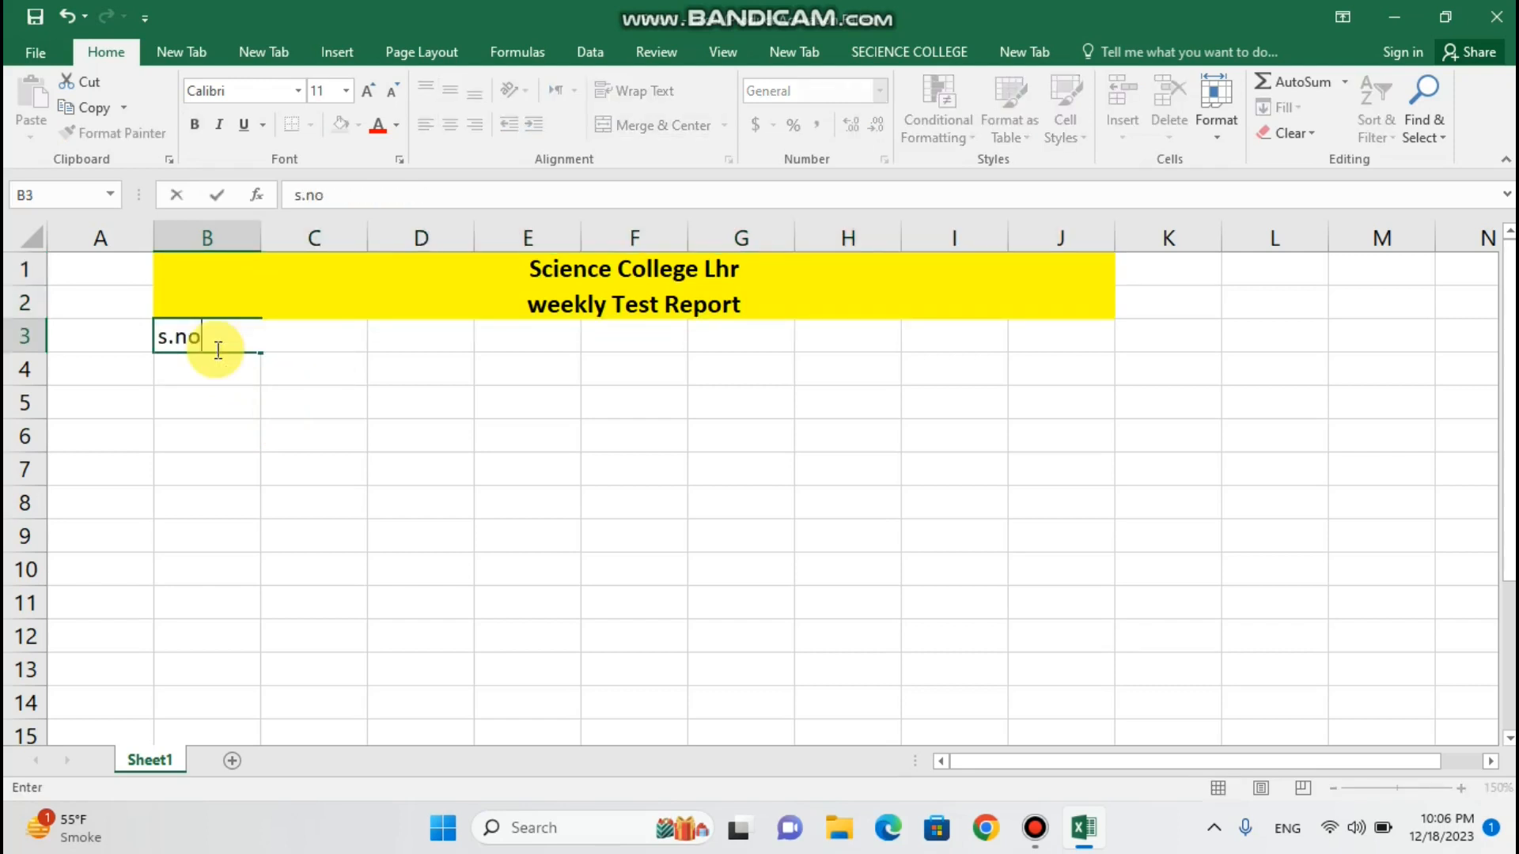
pyautogui.press('F2')
pyautogui.click(298, 371)
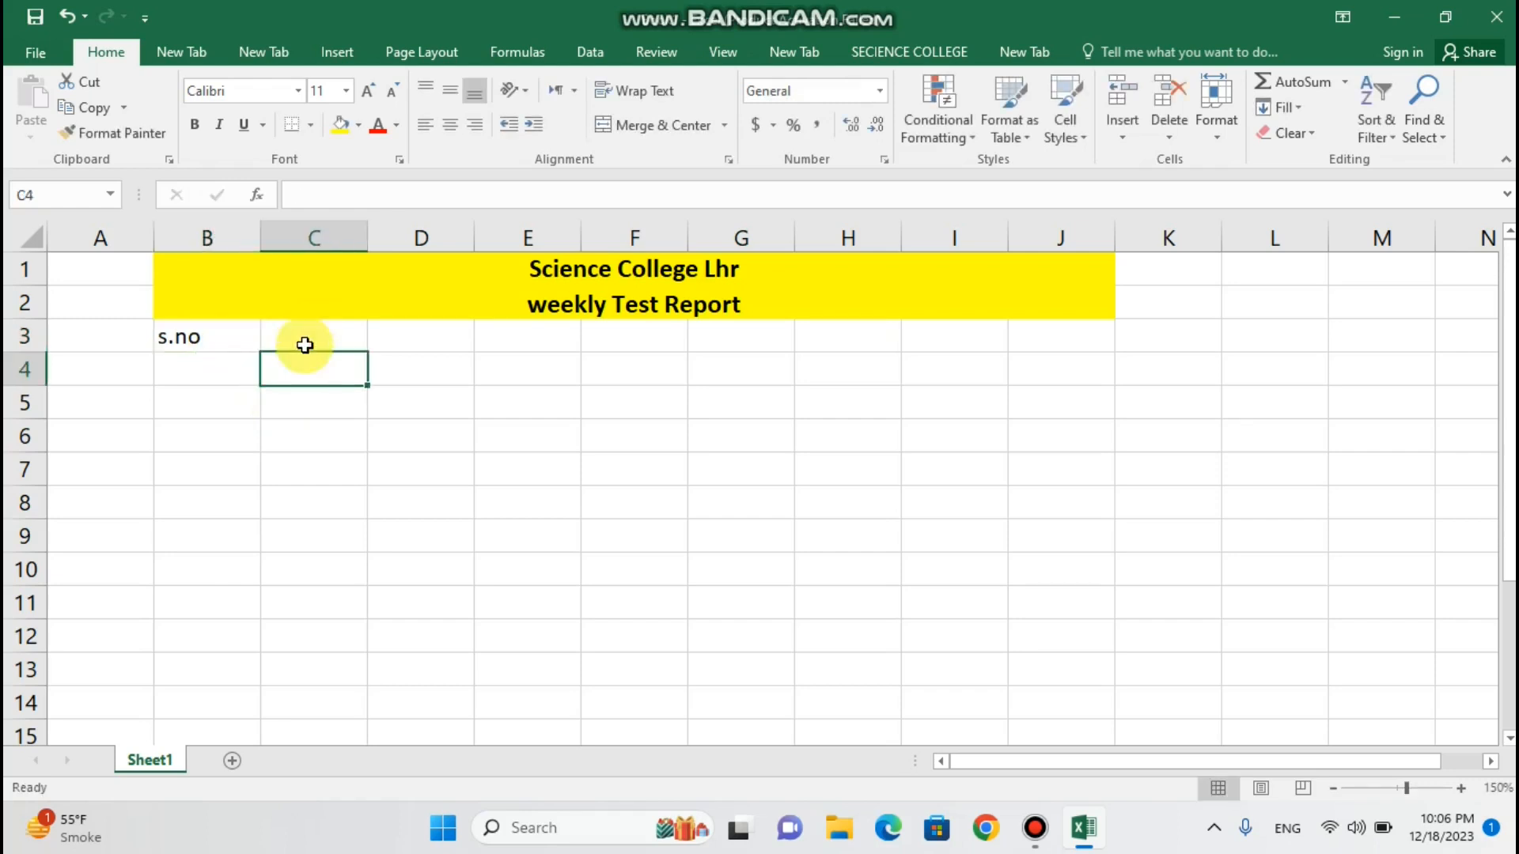
pyautogui.click(304, 336)
pyautogui.write('N')
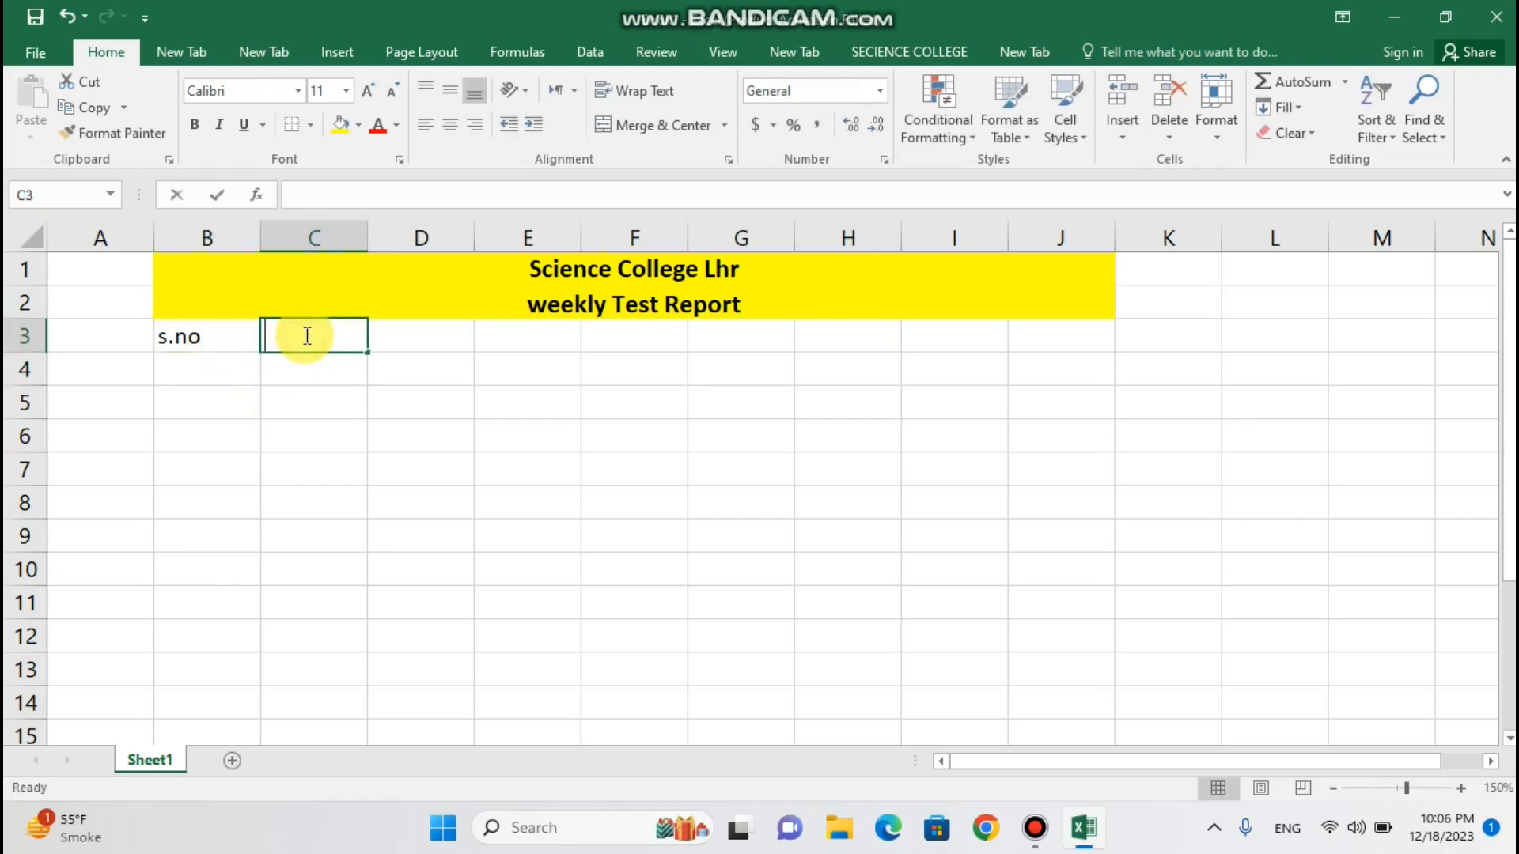
pyautogui.write('ame')
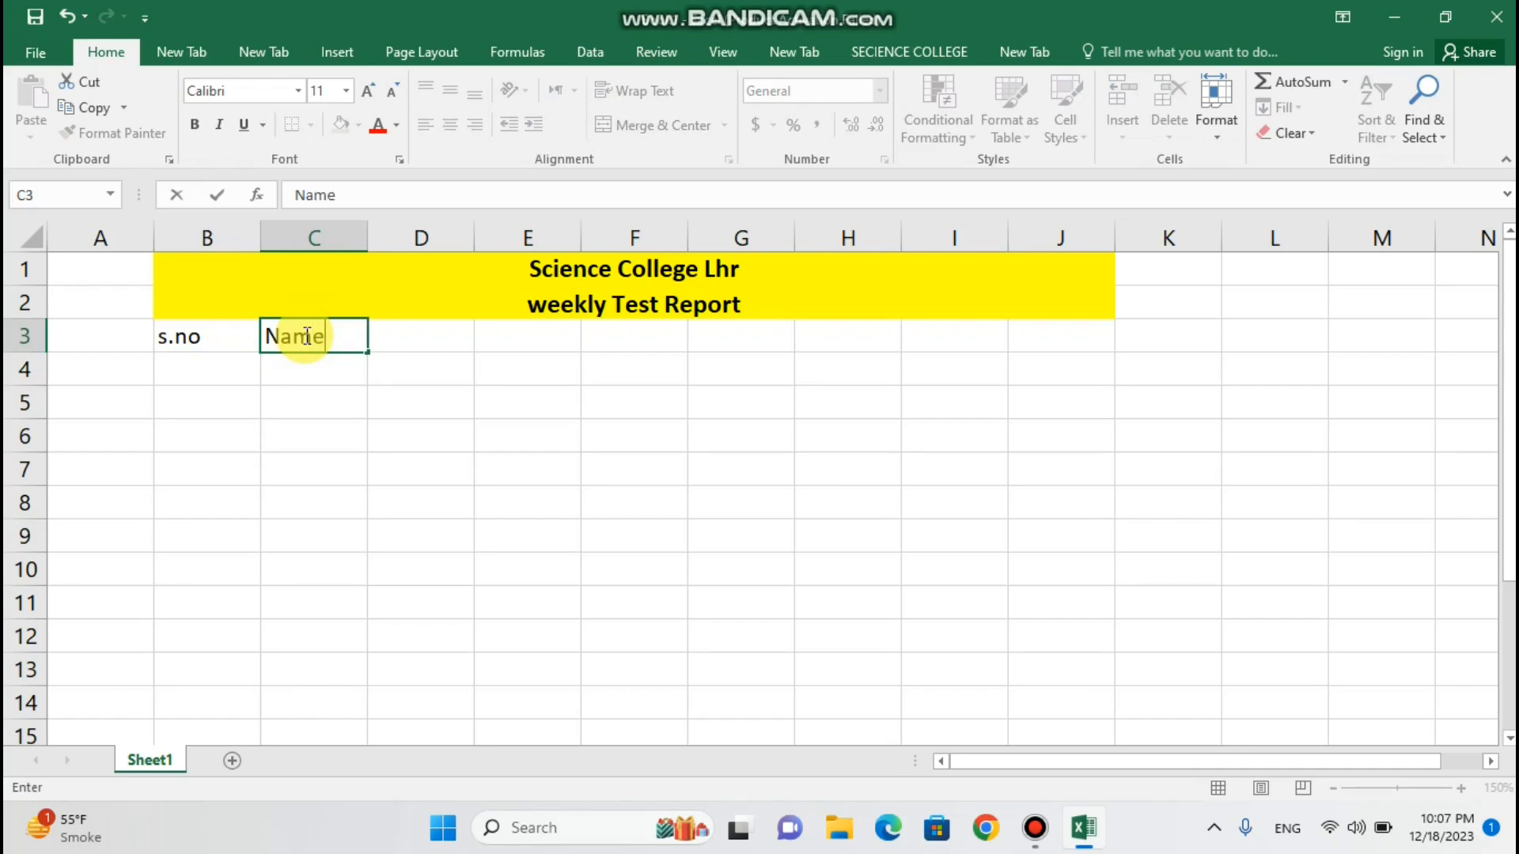
# - Enter 1 and 2 below the s.no header and fill the series down to 10 in B4:B13
pyautogui.click(235, 362)
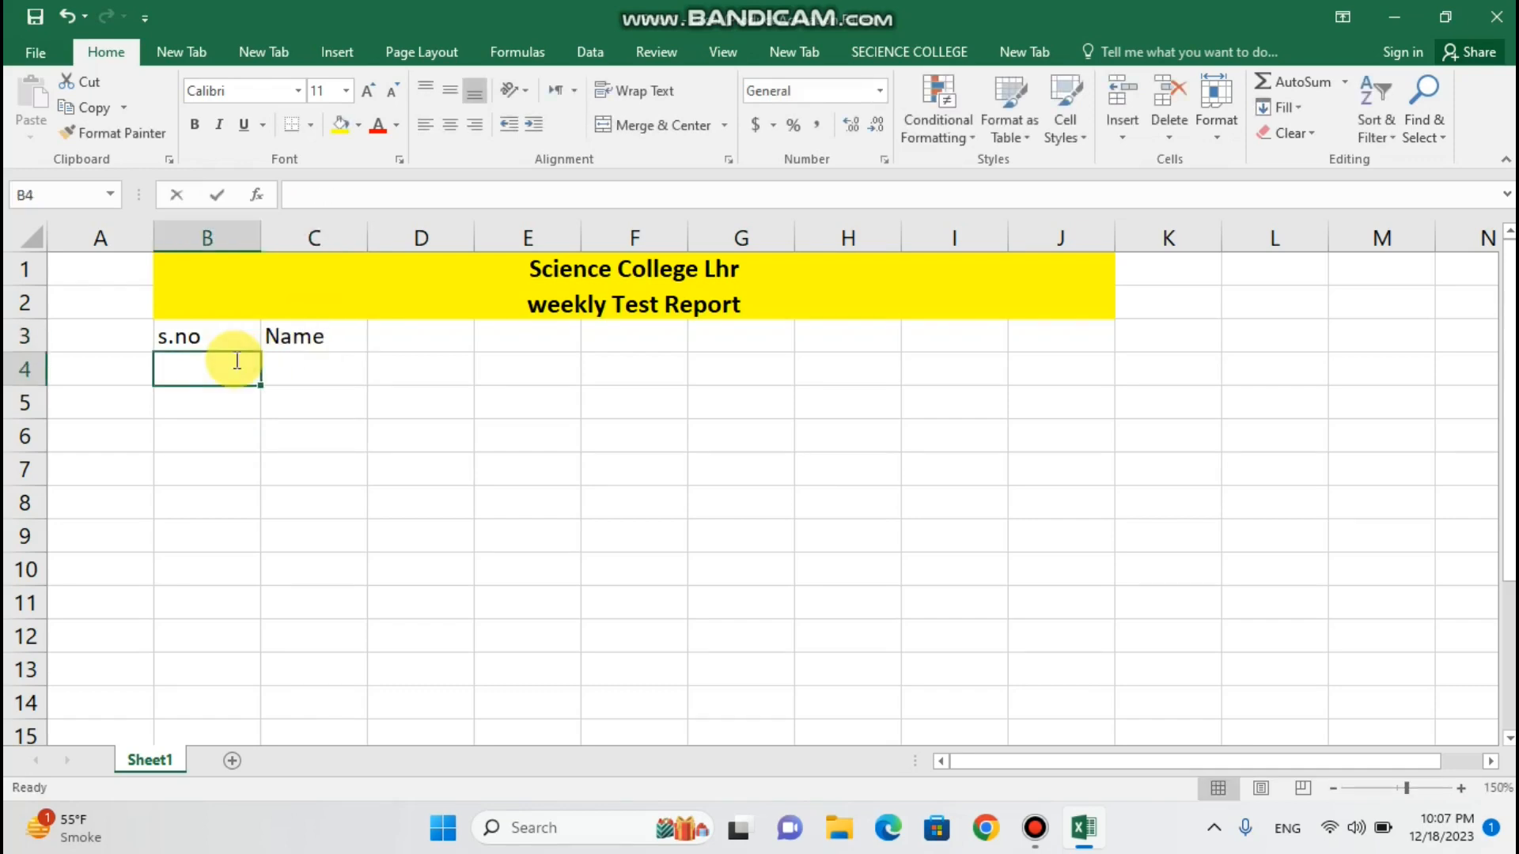
pyautogui.write('1')
pyautogui.click(232, 409)
pyautogui.write('2')
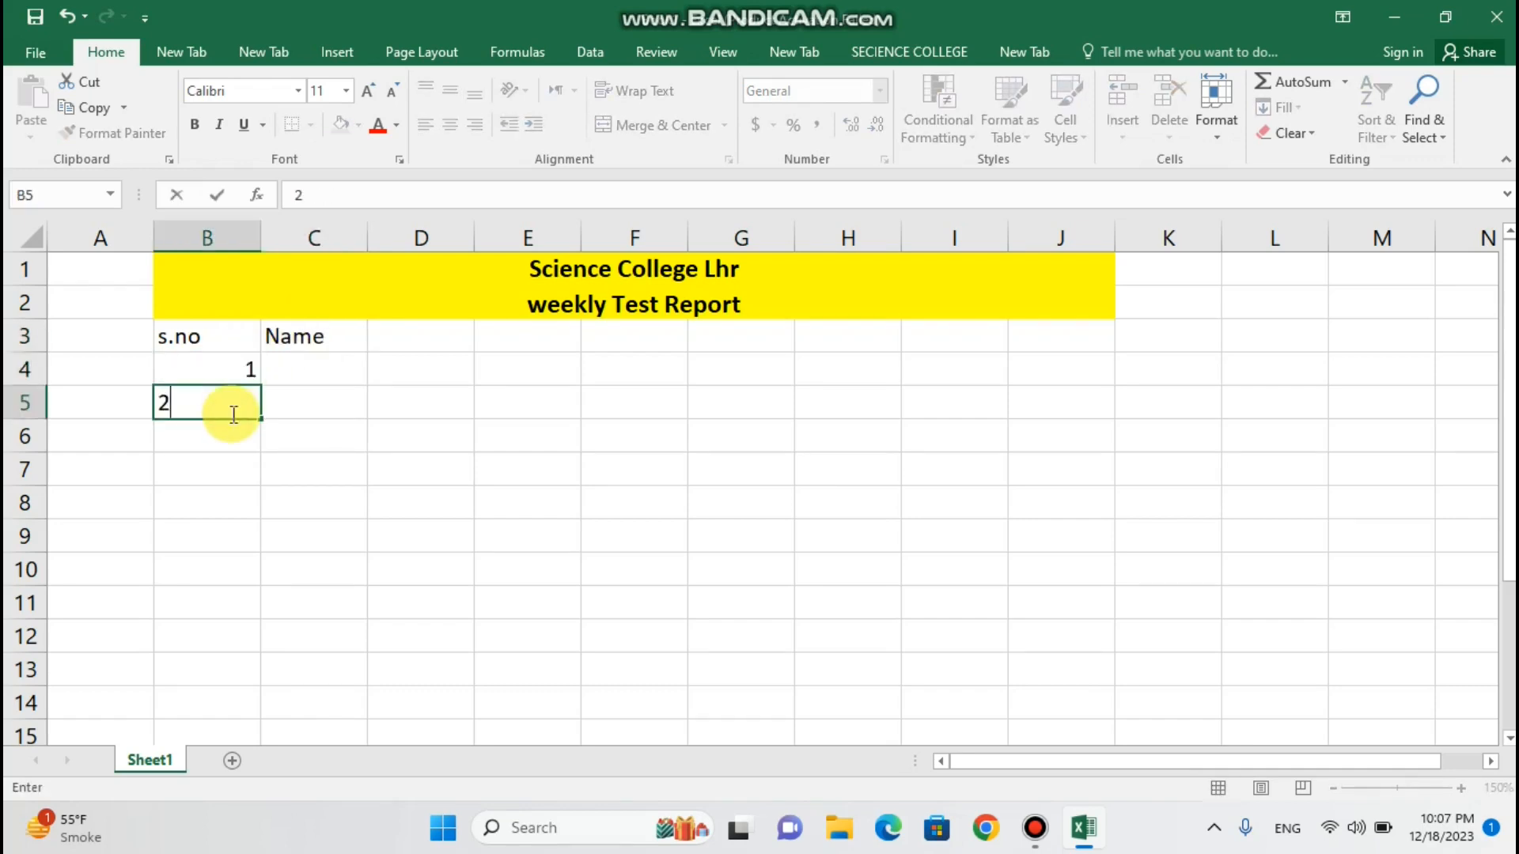
pyautogui.click(213, 371)
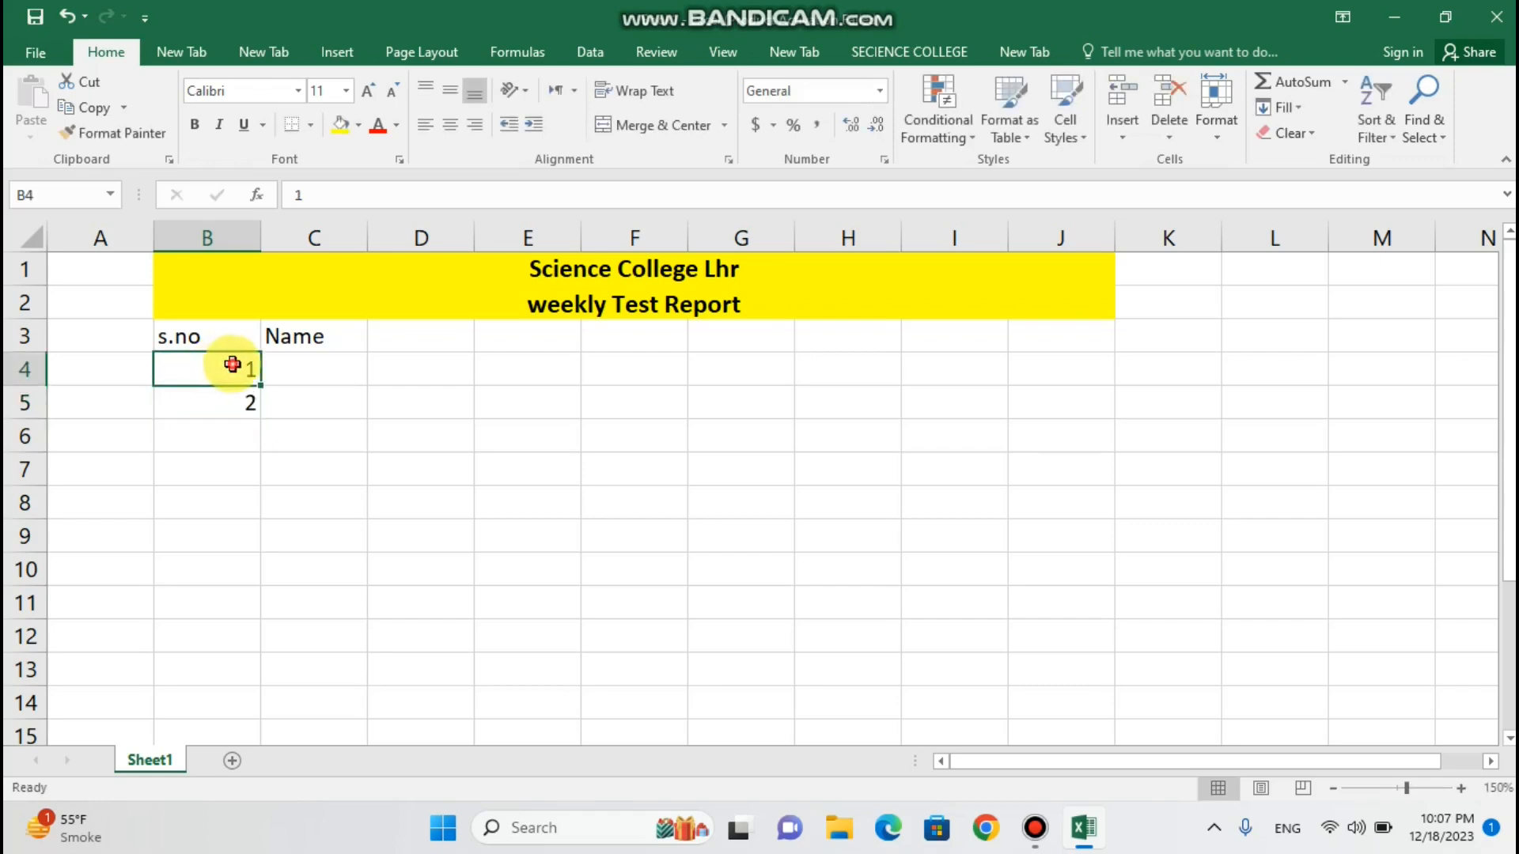
pyautogui.moveTo(227, 363); pyautogui.dragTo(261, 678)
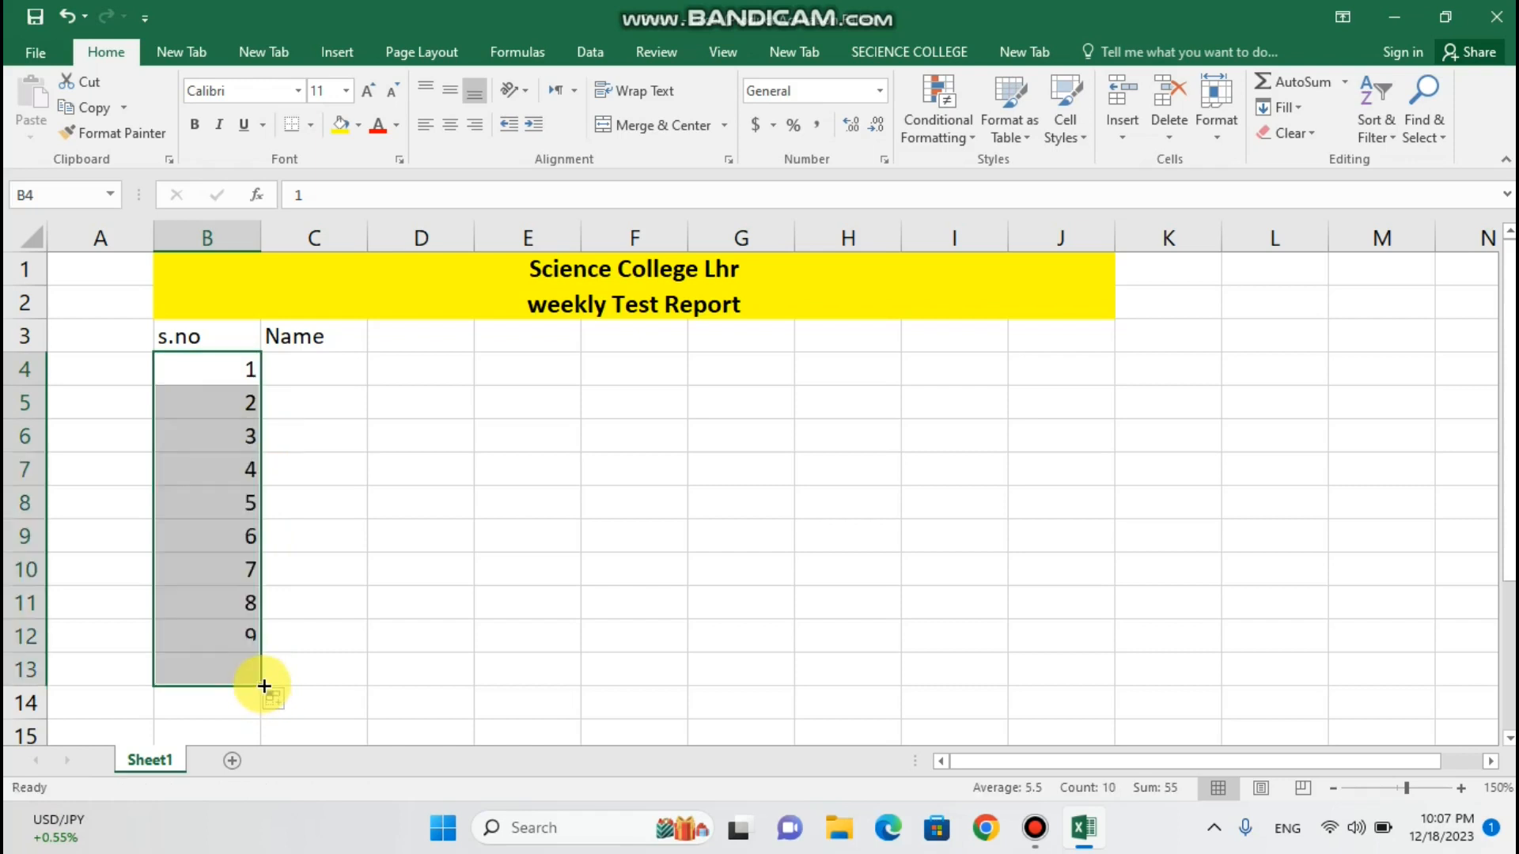
# - Enter the first three students' names in C4:C6 under the Name header
pyautogui.click(338, 339)
pyautogui.doubleClick(339, 339)
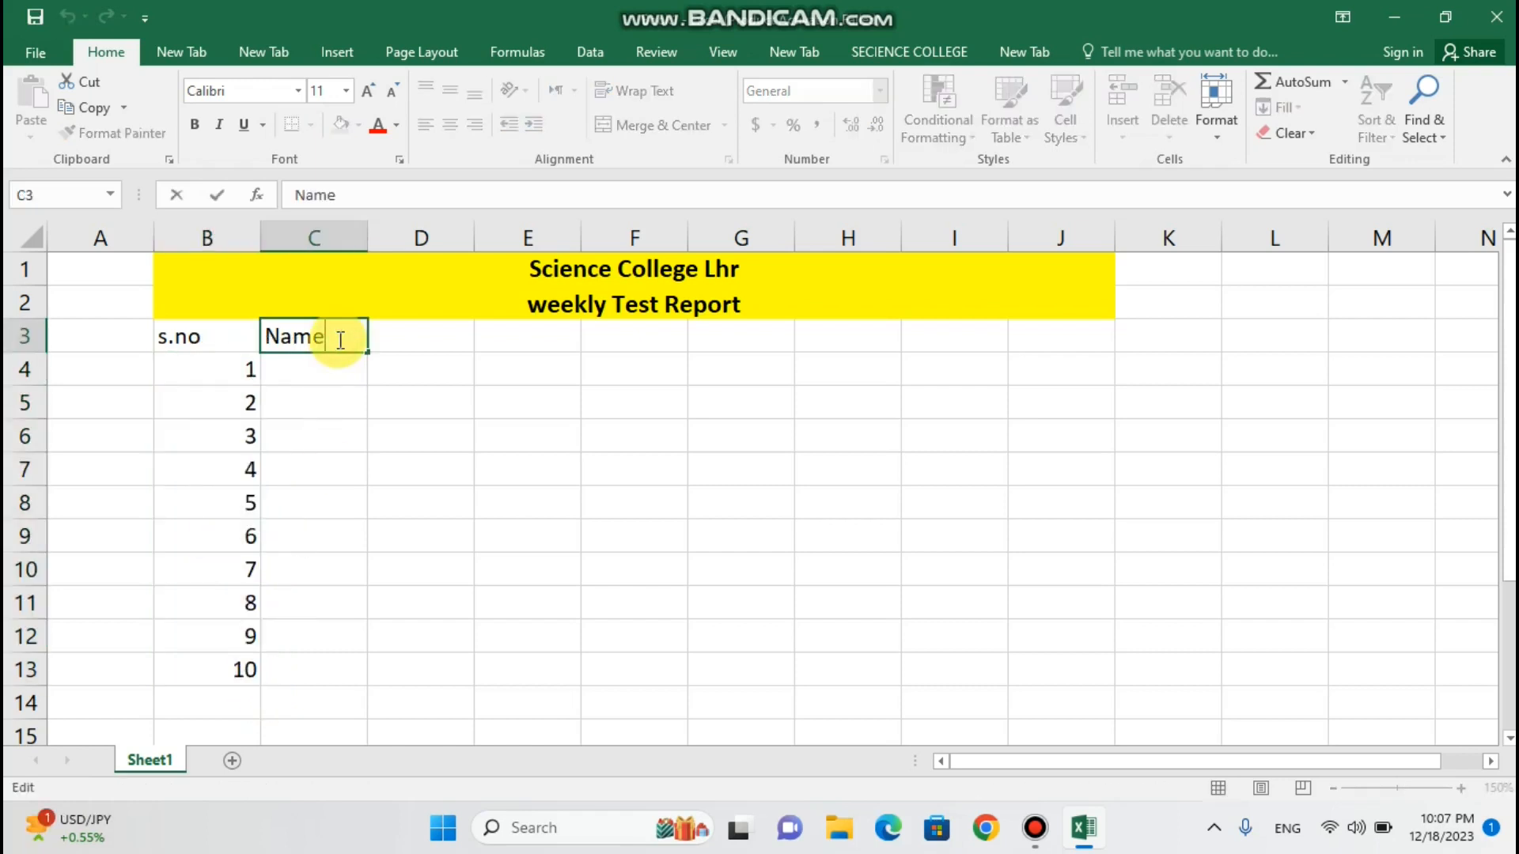
pyautogui.click(319, 377)
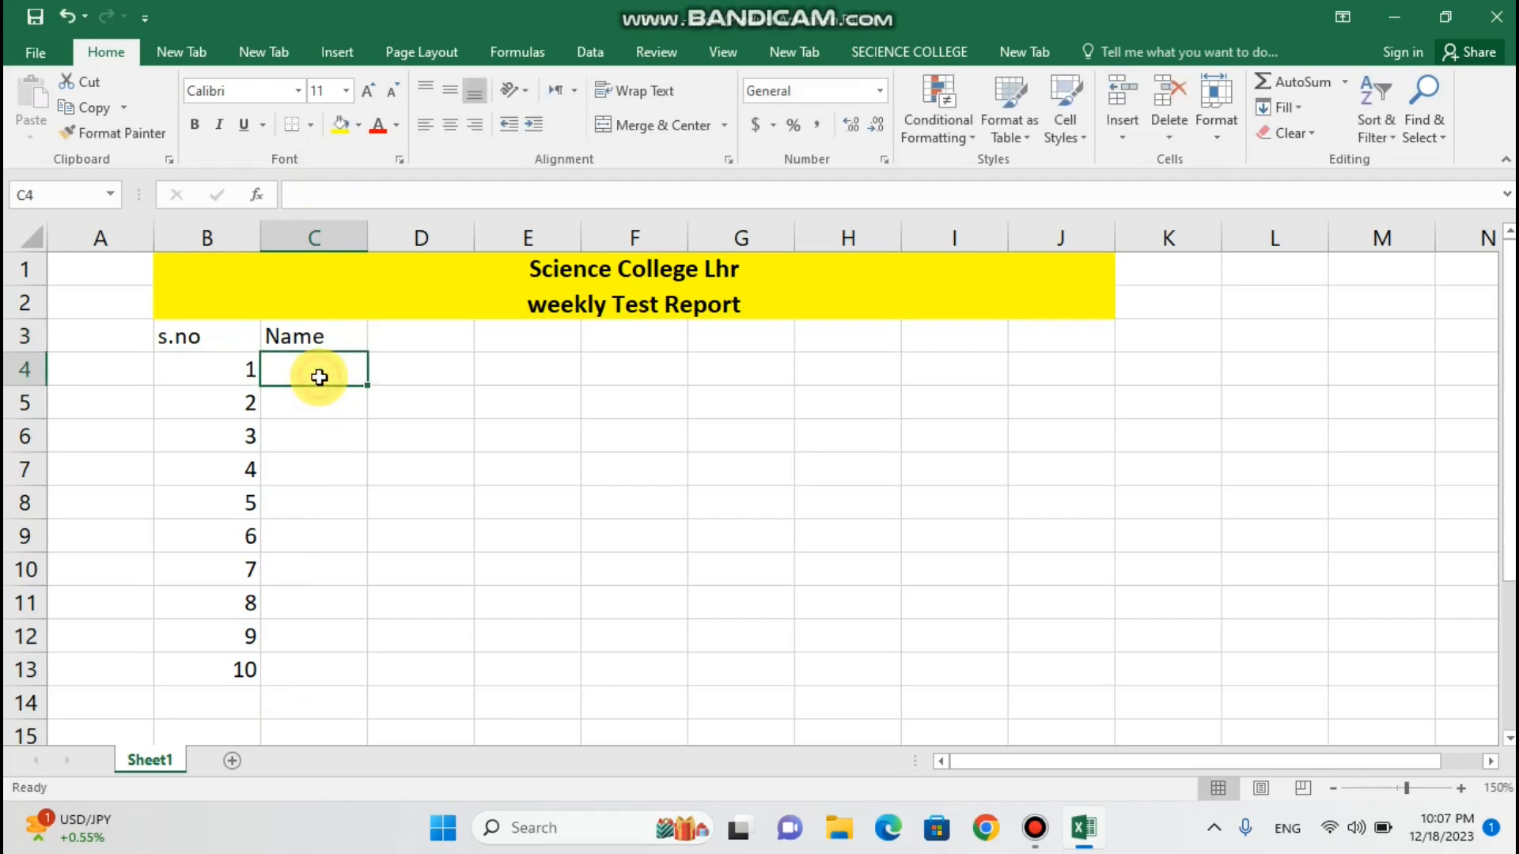
pyautogui.write('A')
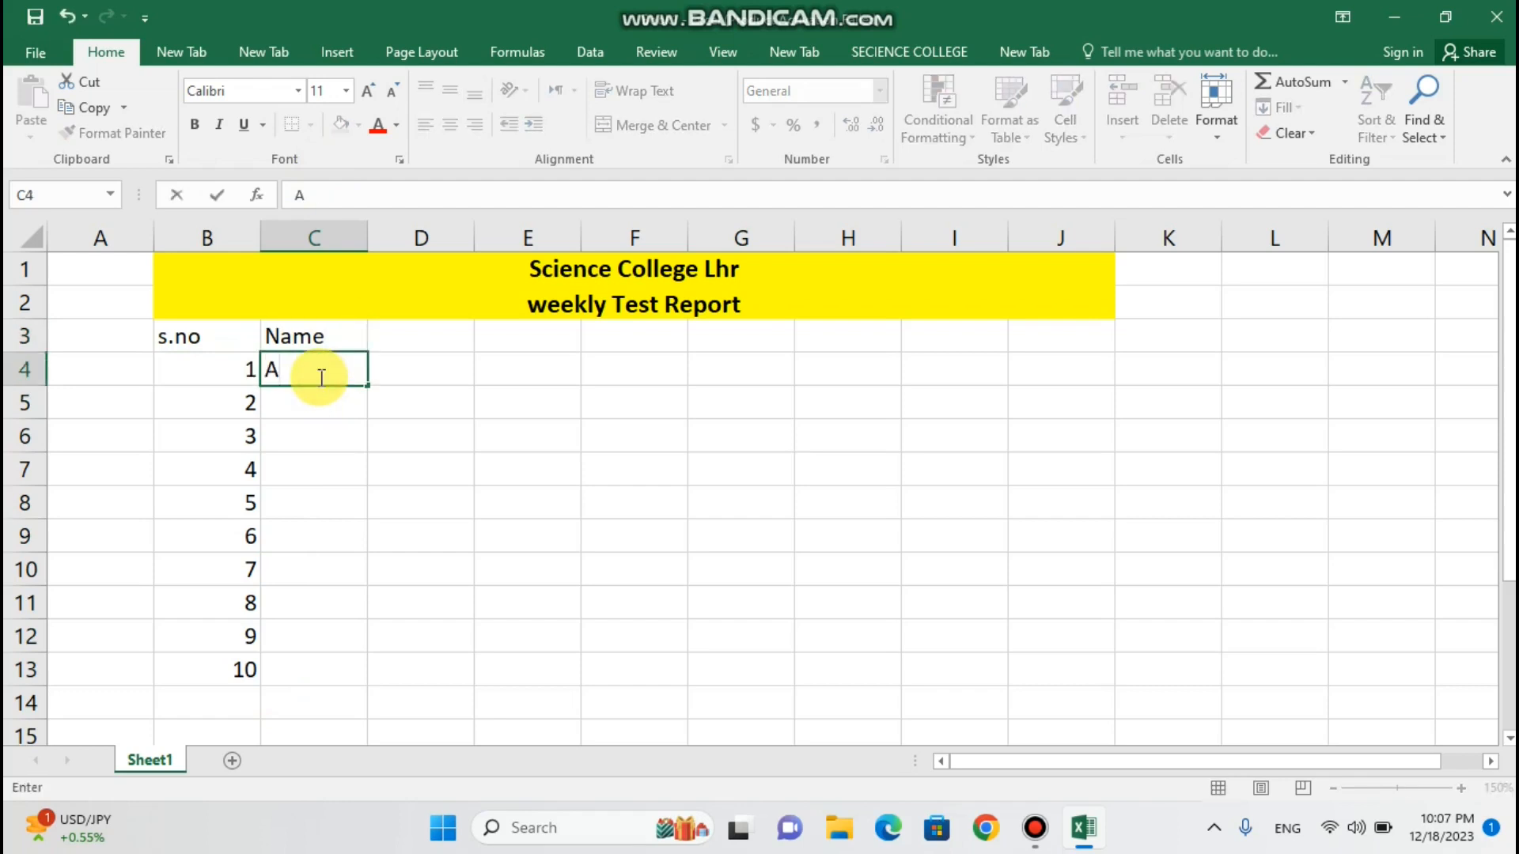
pyautogui.write('li')
pyautogui.press('Return')
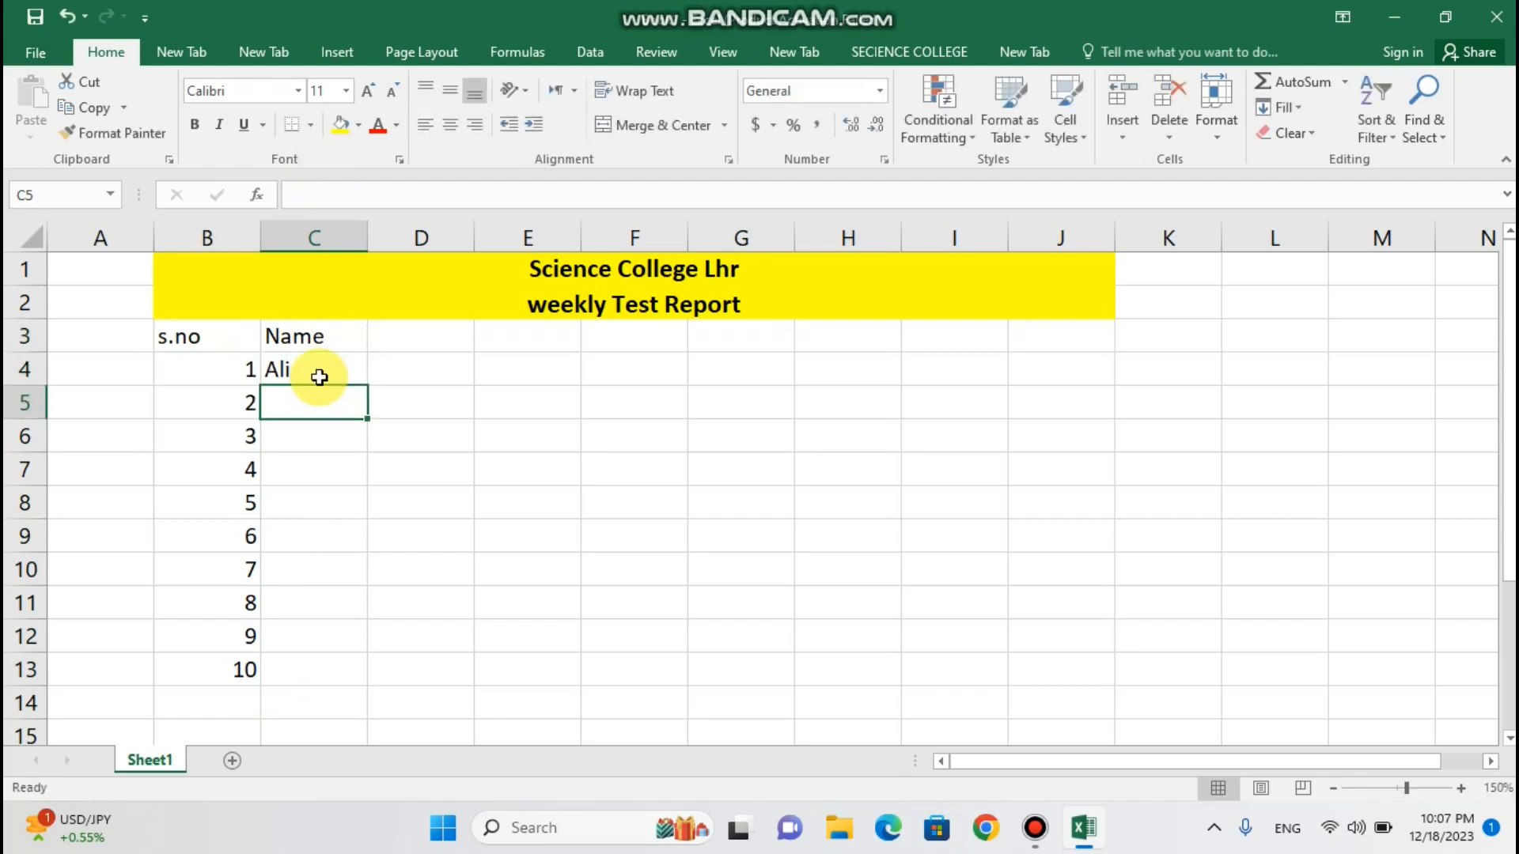
pyautogui.write('Sh')
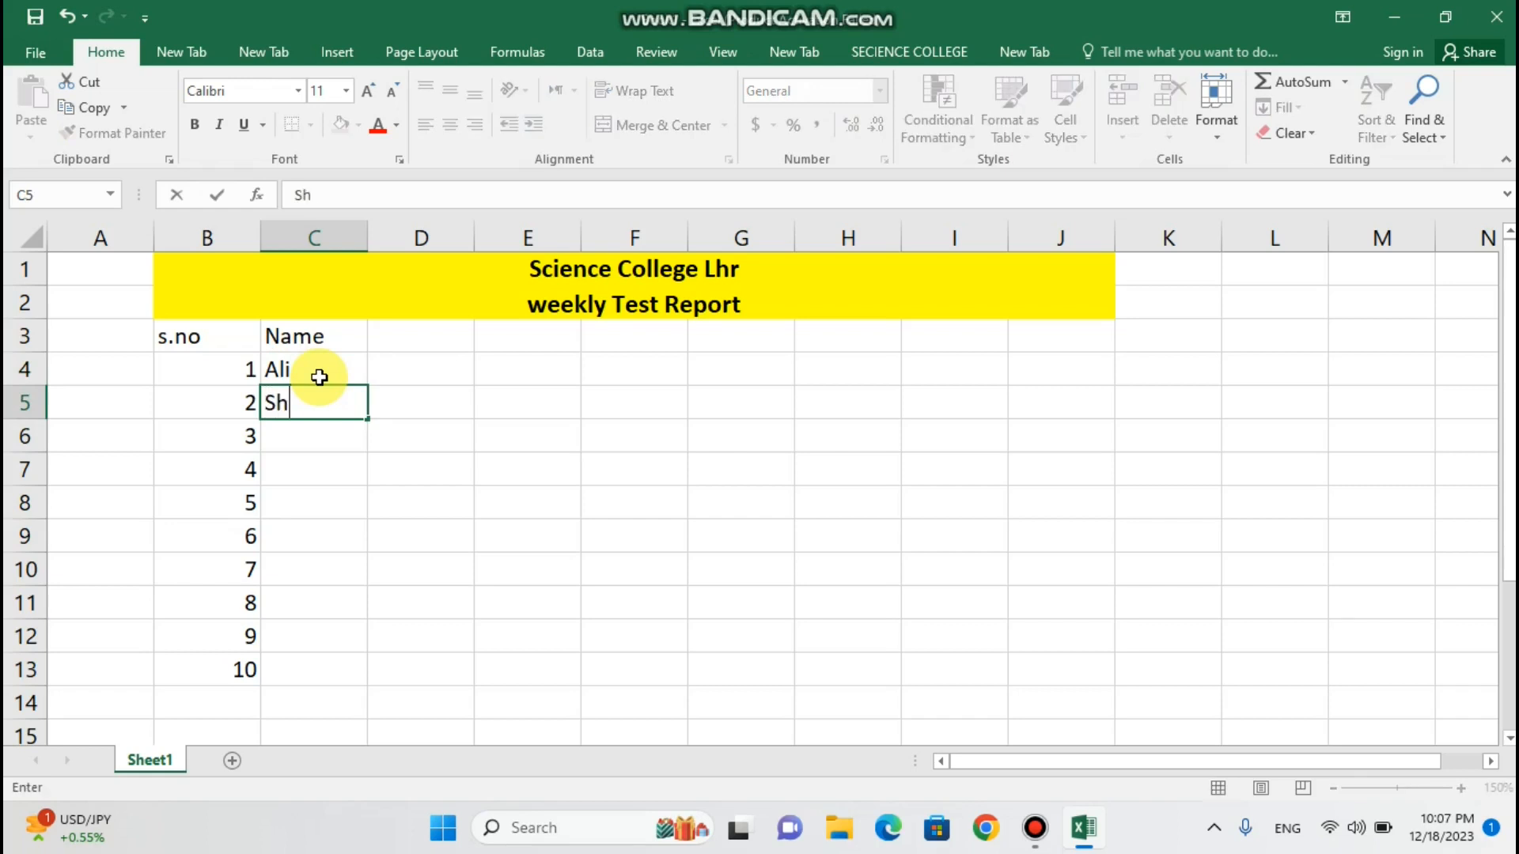
pyautogui.write('akir')
pyautogui.press('Return')
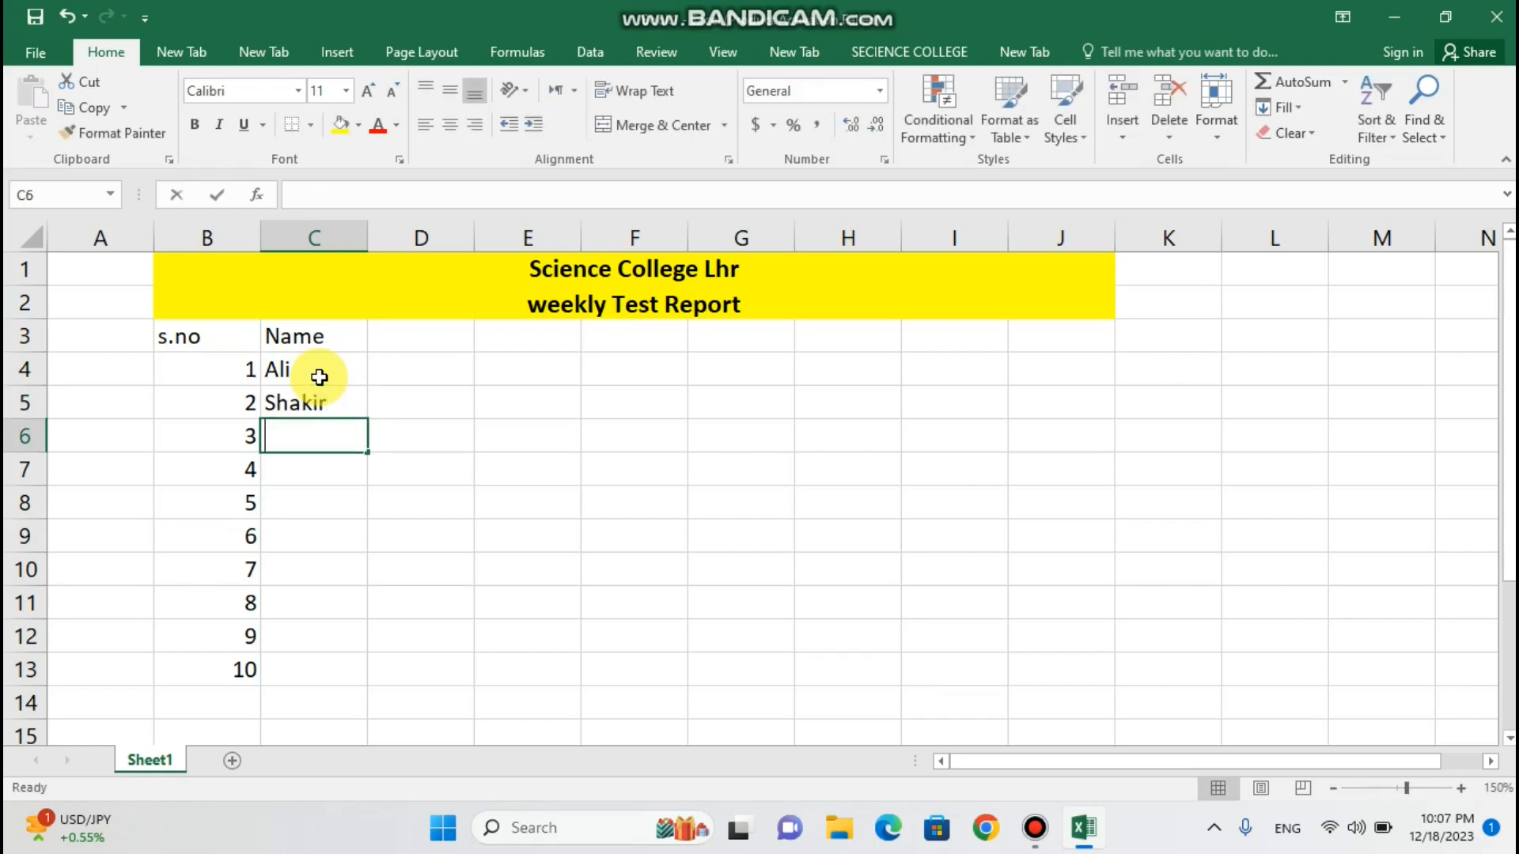
pyautogui.write('Waheed')
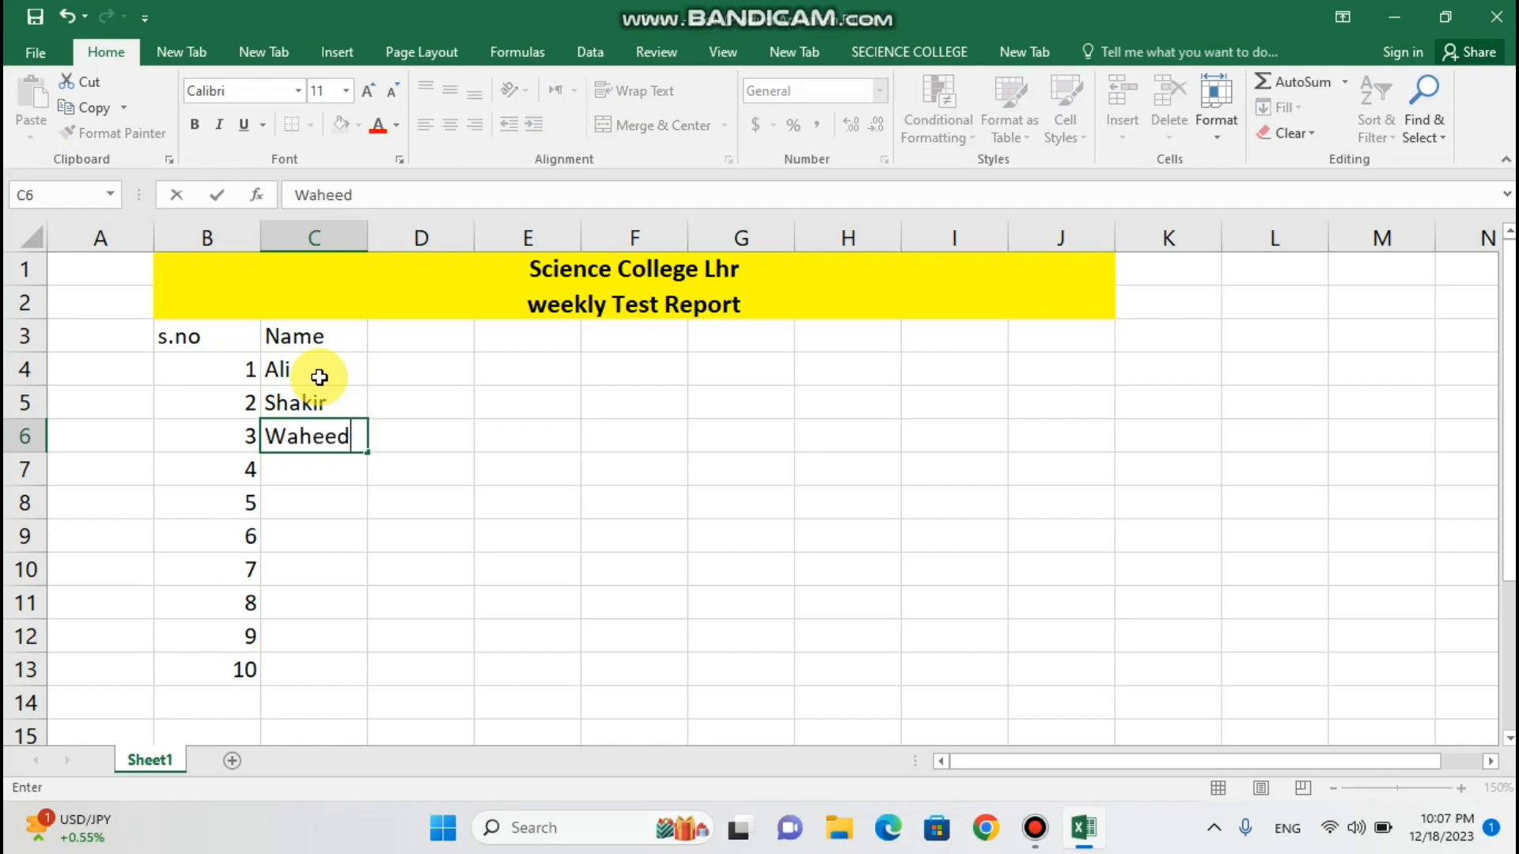
pyautogui.press('Return')
# - Enter the names of the fourth and fifth students in C7:C8
pyautogui.write('sa')
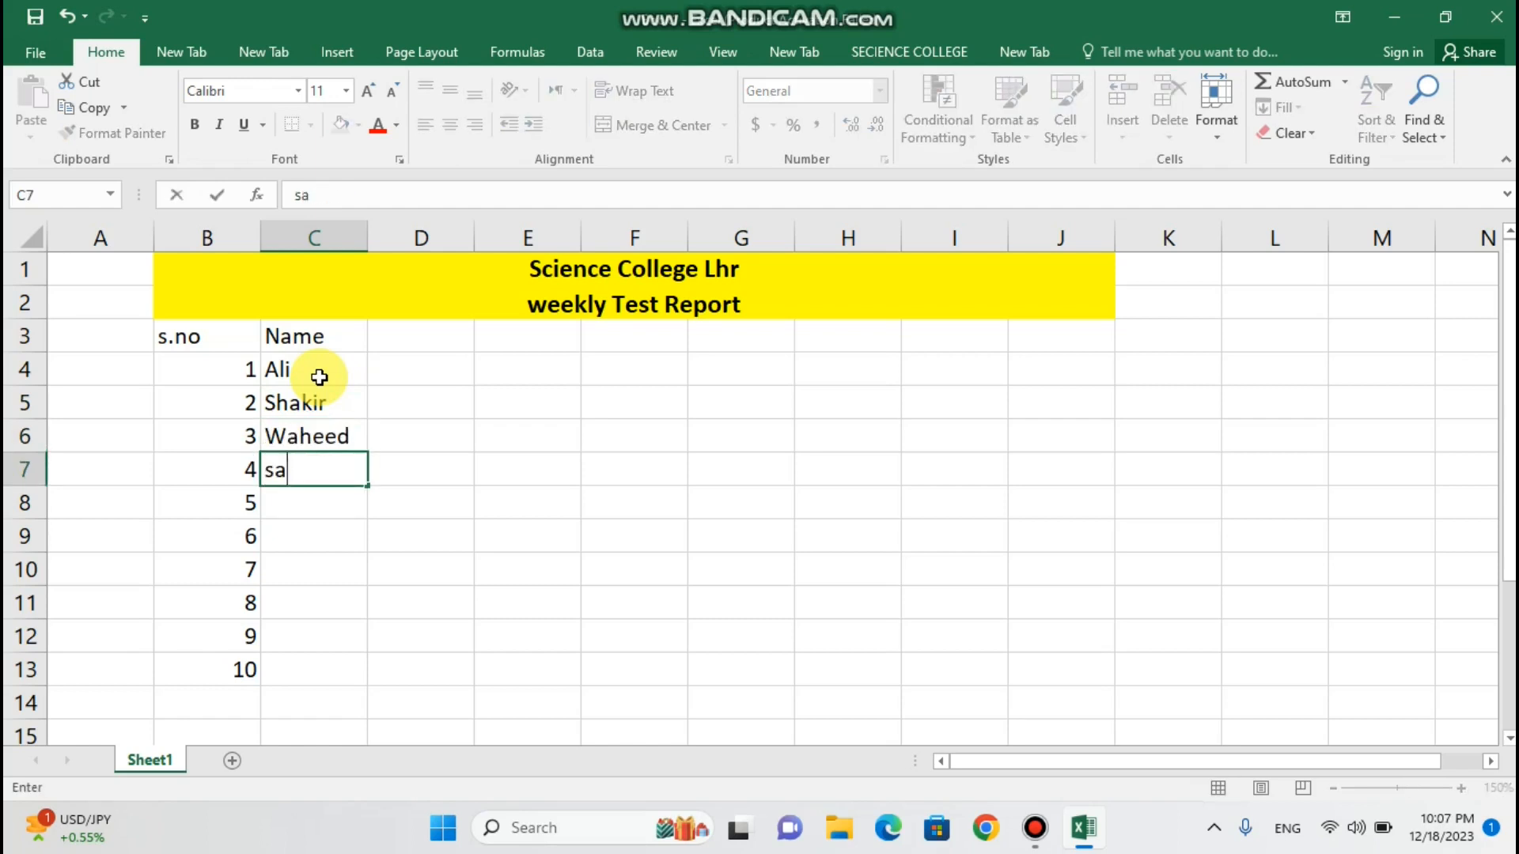
pyautogui.press('BackSpace')
pyautogui.press('BackSpace')
pyautogui.write('s')
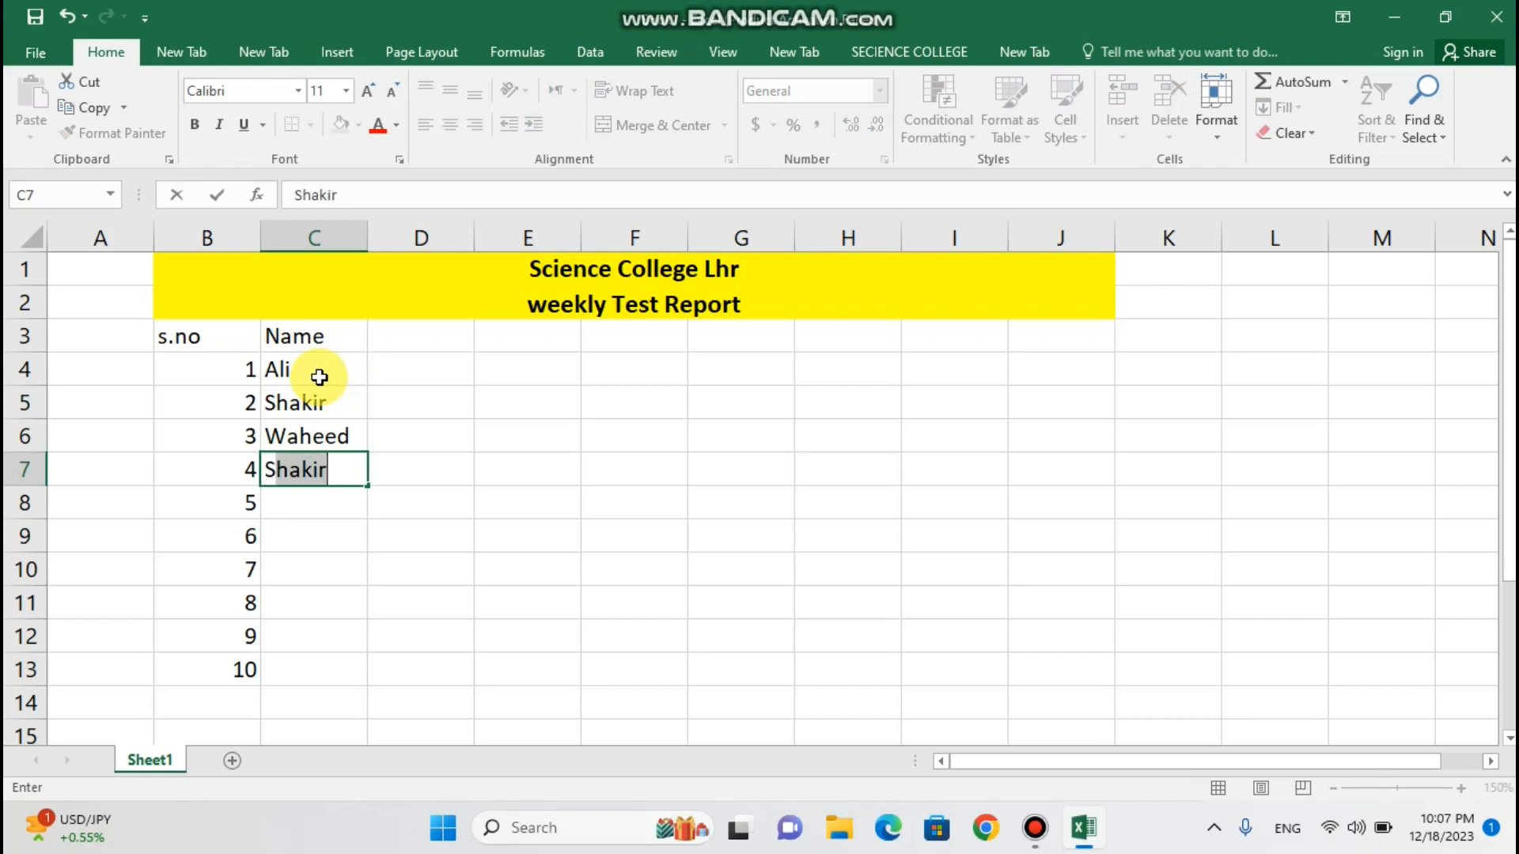
pyautogui.write('anwa')
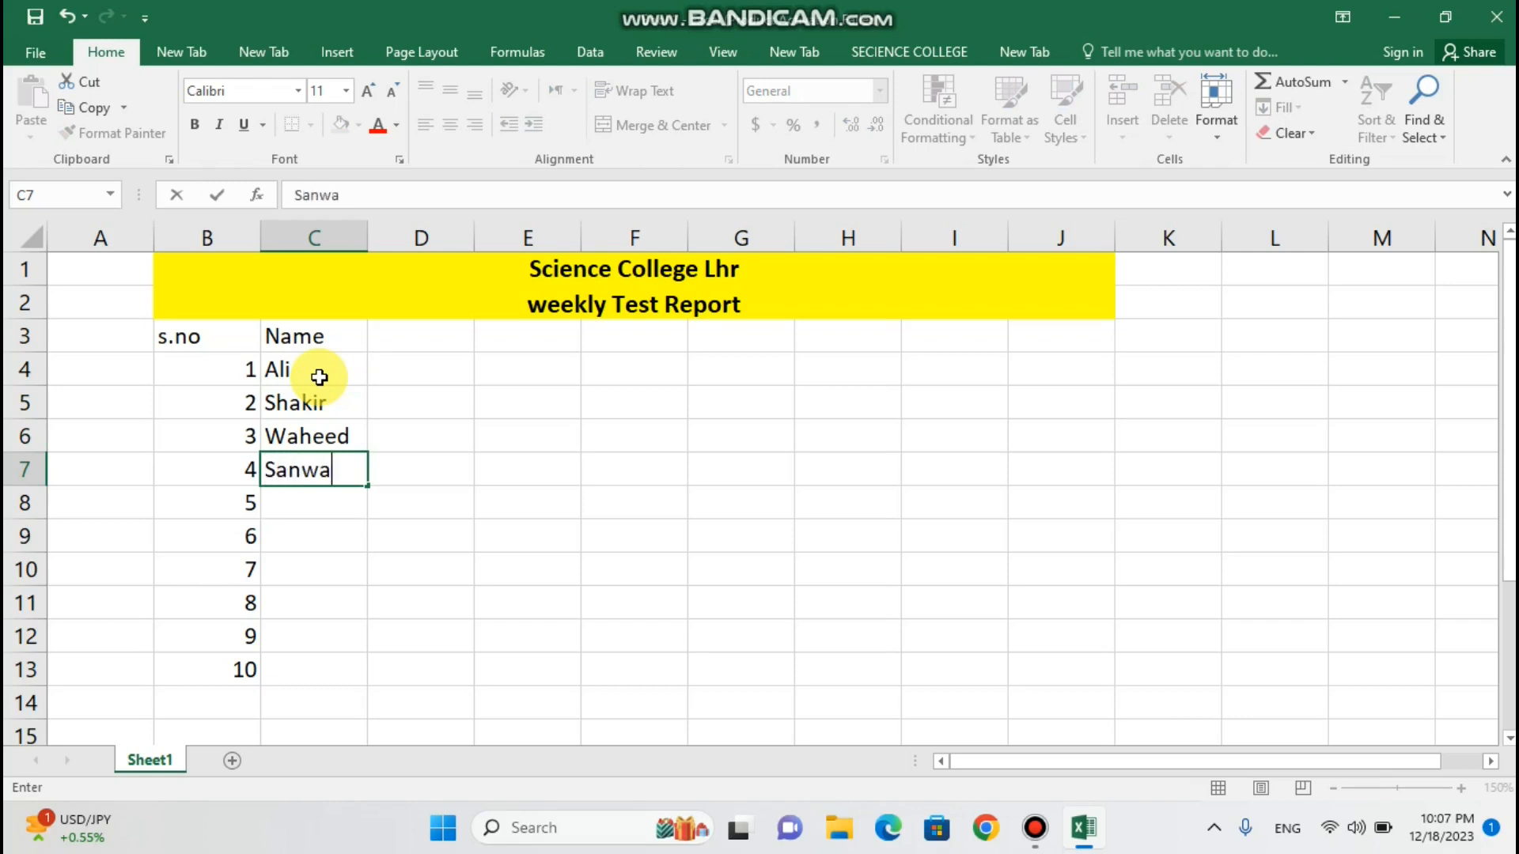
pyautogui.write('l')
pyautogui.press('Return')
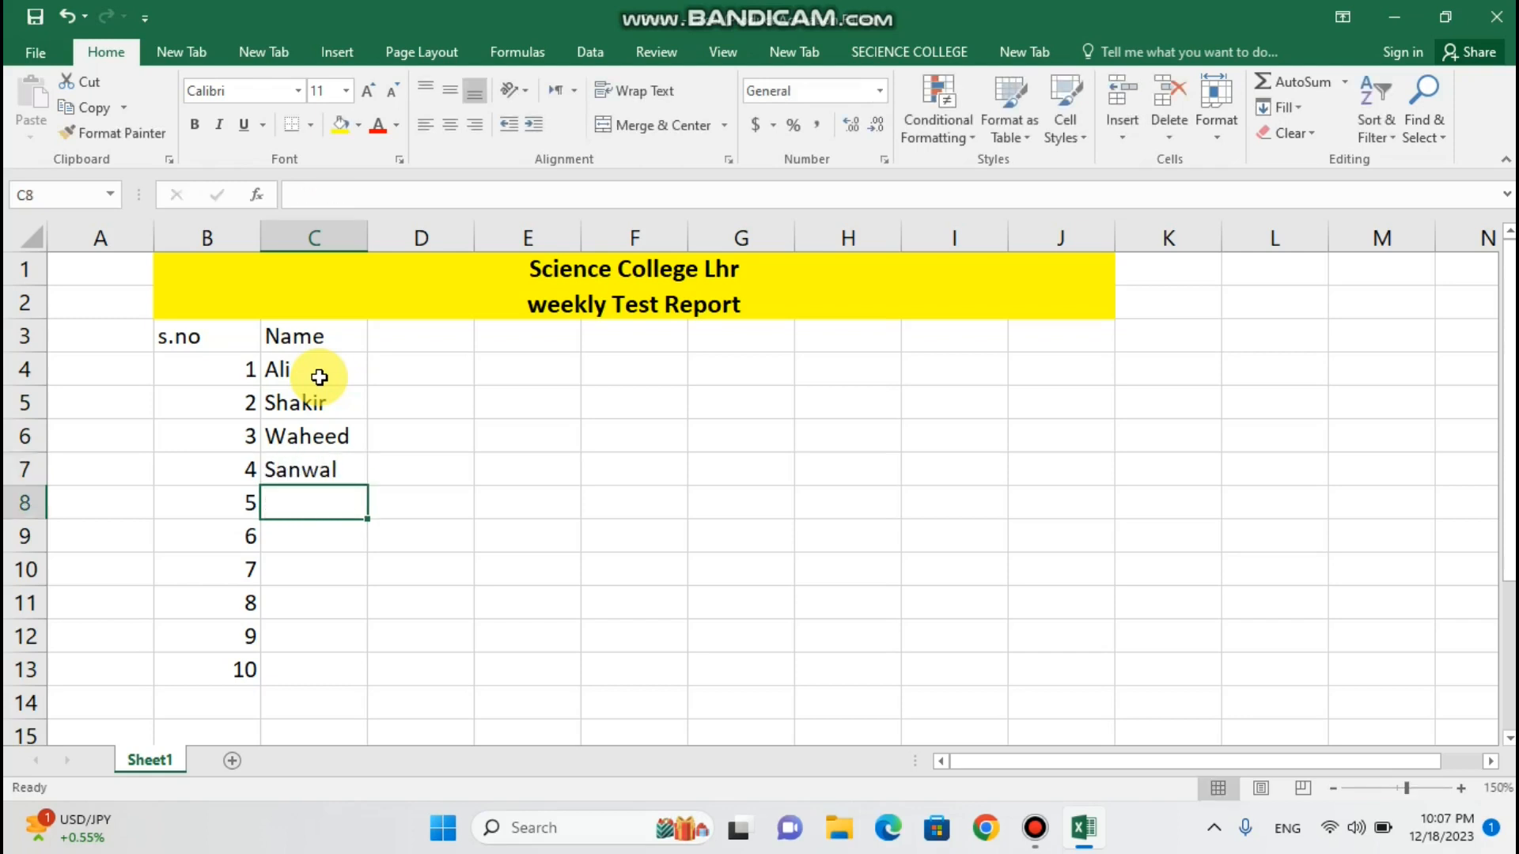
pyautogui.write('A')
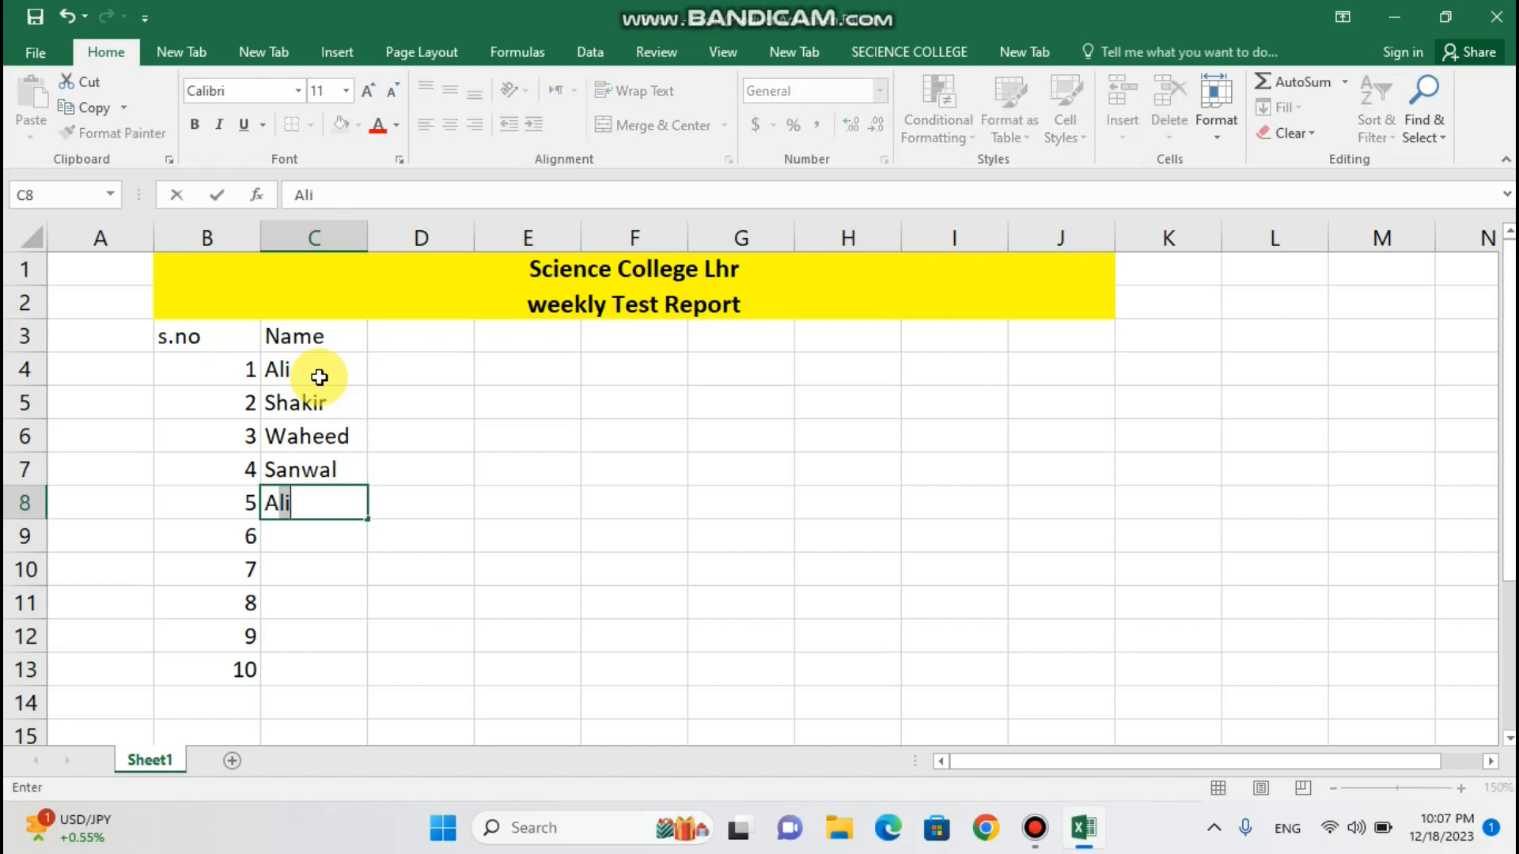
pyautogui.write('yesha')
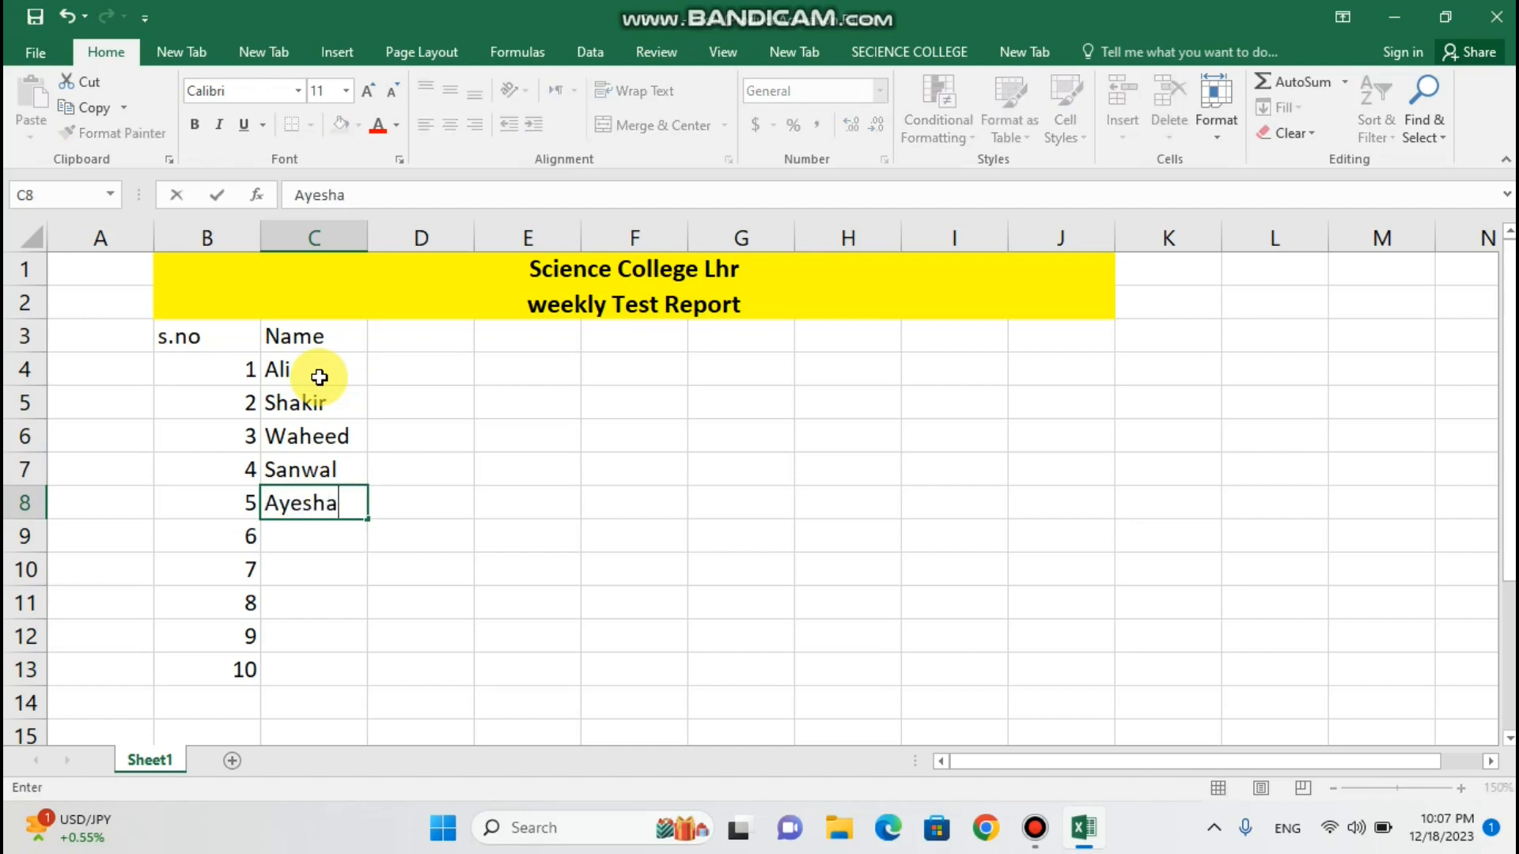
pyautogui.press('Return')
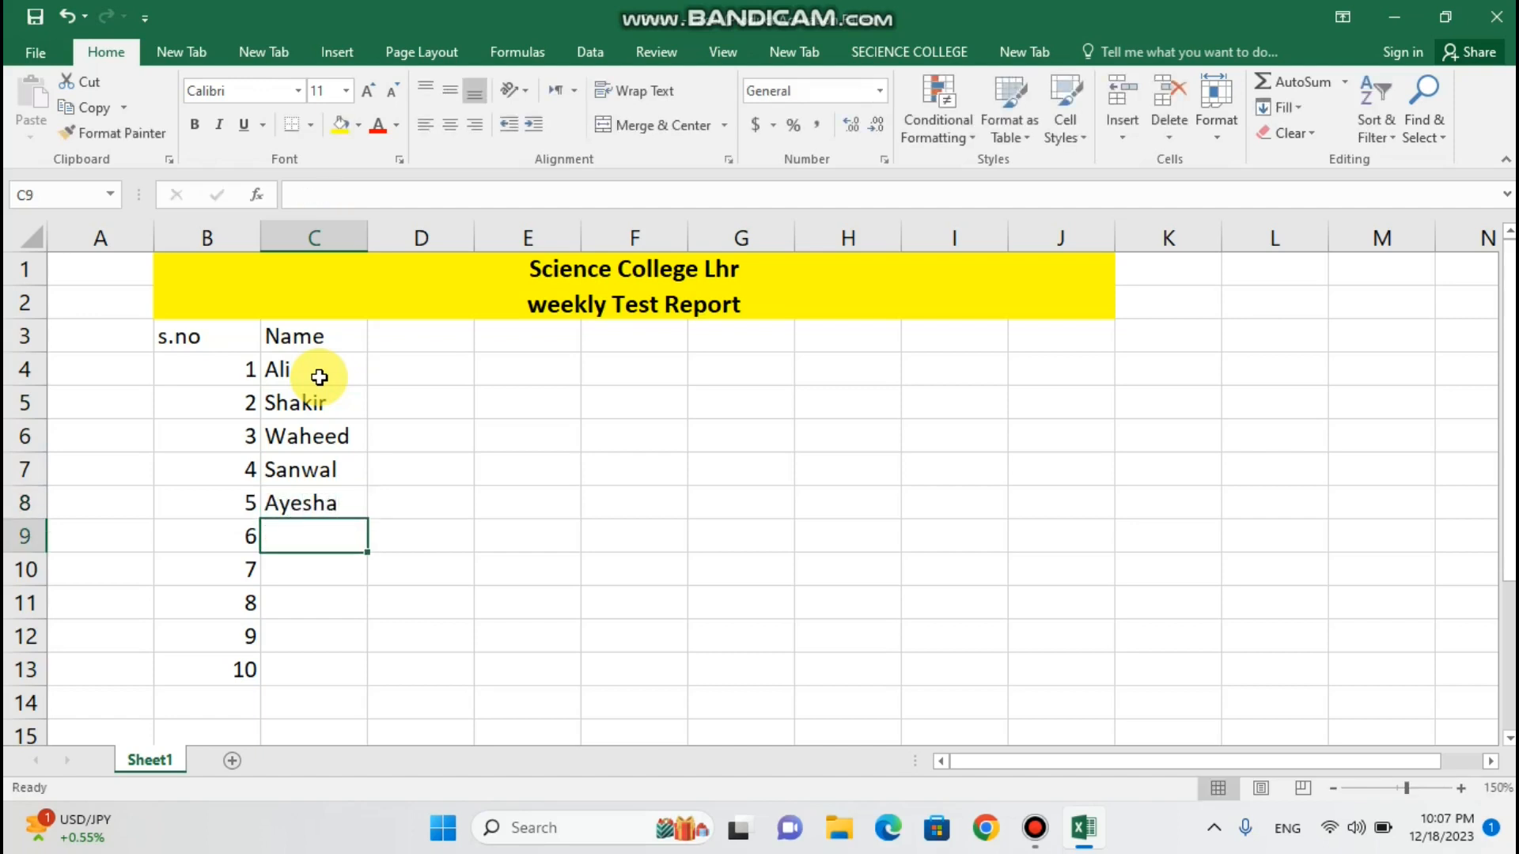
# - Enter the names of the sixth and seventh students in C9:C10
pyautogui.write('Kinz')
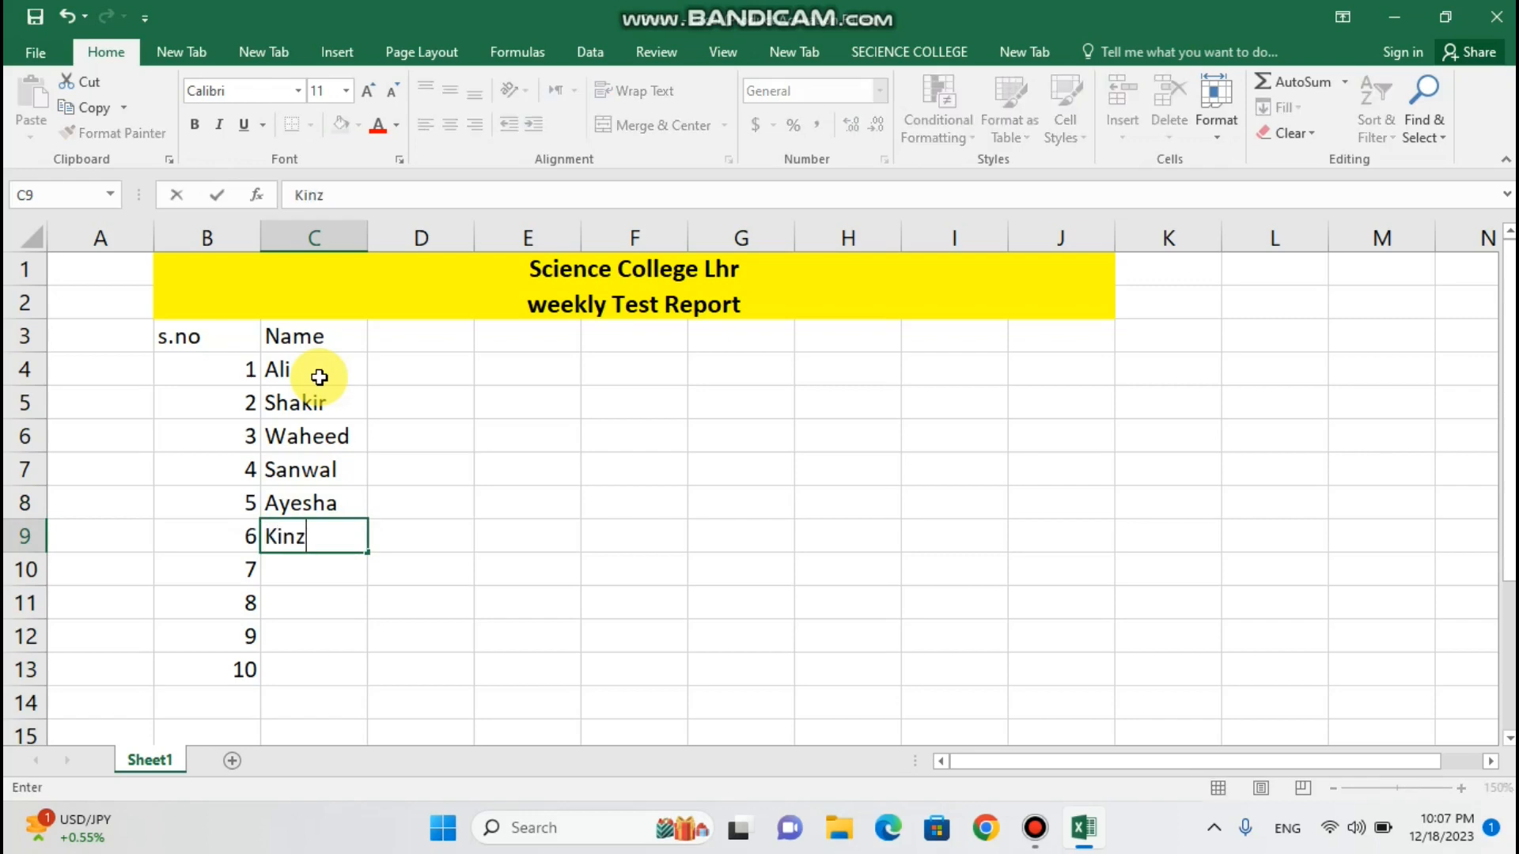
pyautogui.write('a')
pyautogui.press('Return')
pyautogui.write('S')
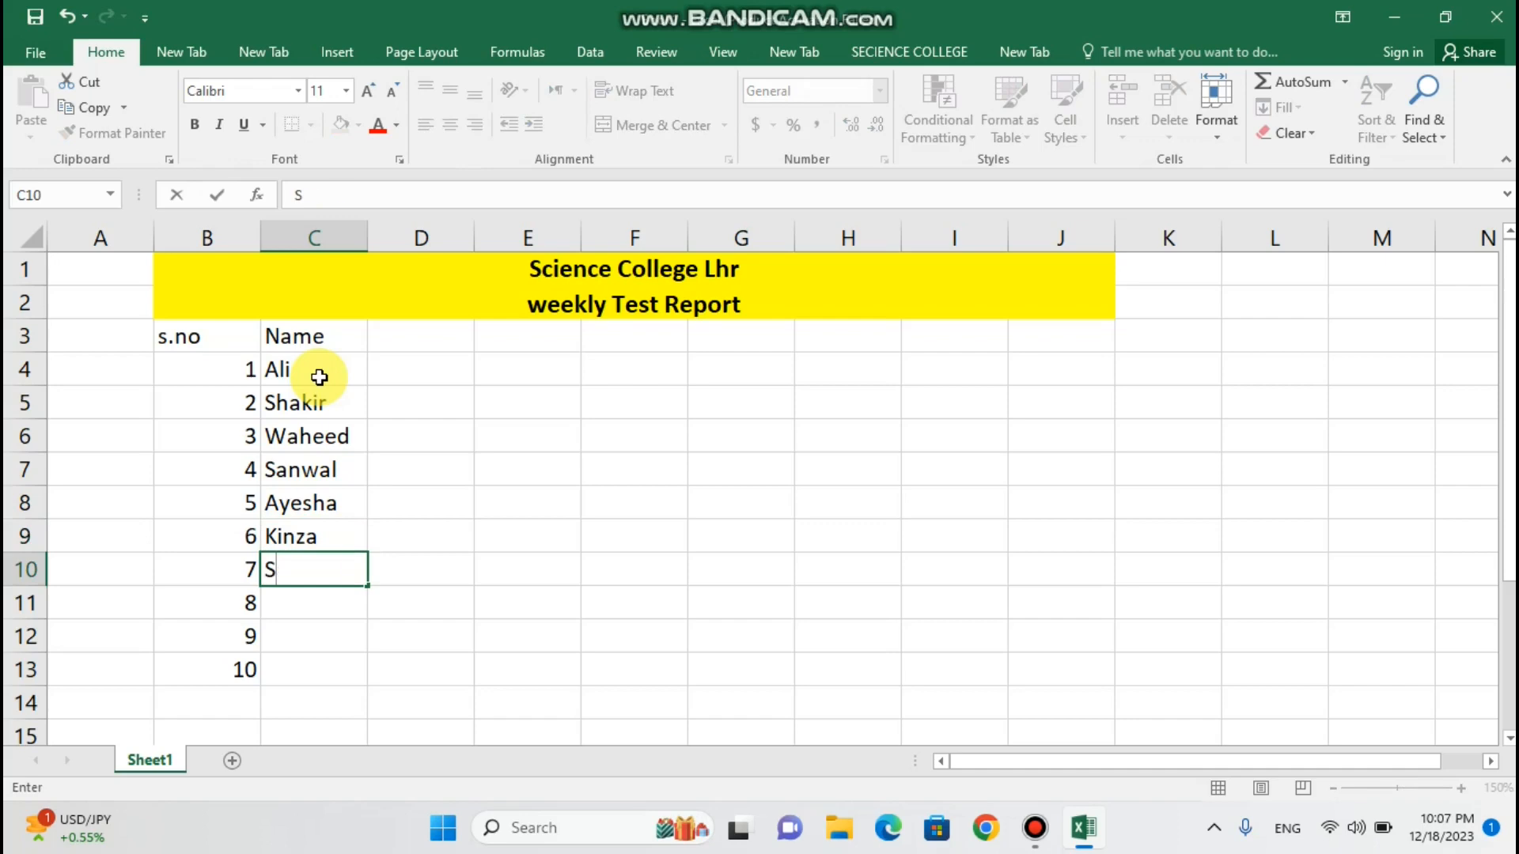
pyautogui.write('an')
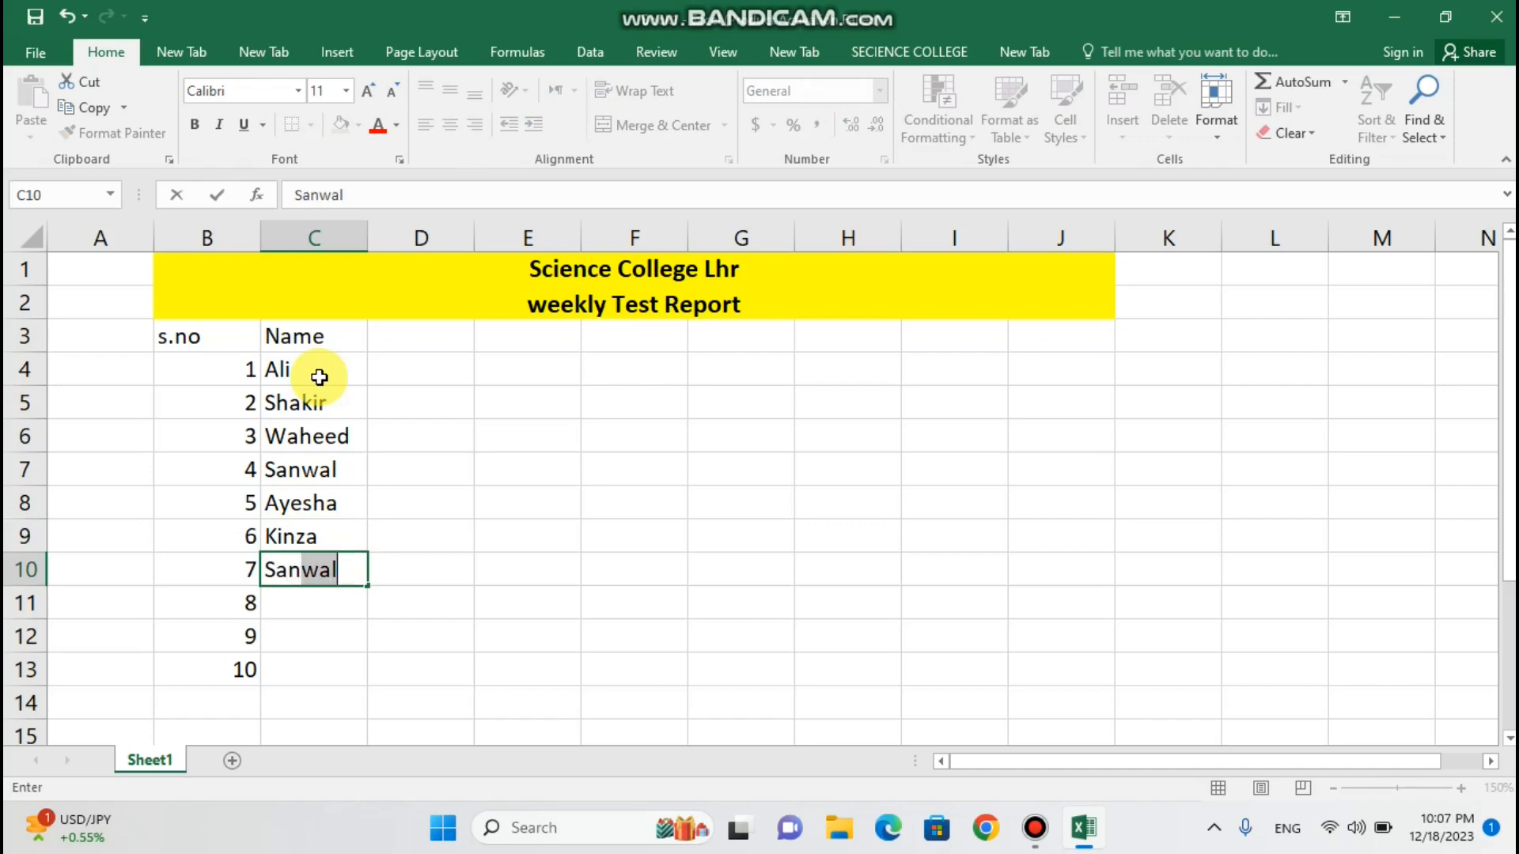
pyautogui.press('BackSpace')
pyautogui.press('BackSpace')
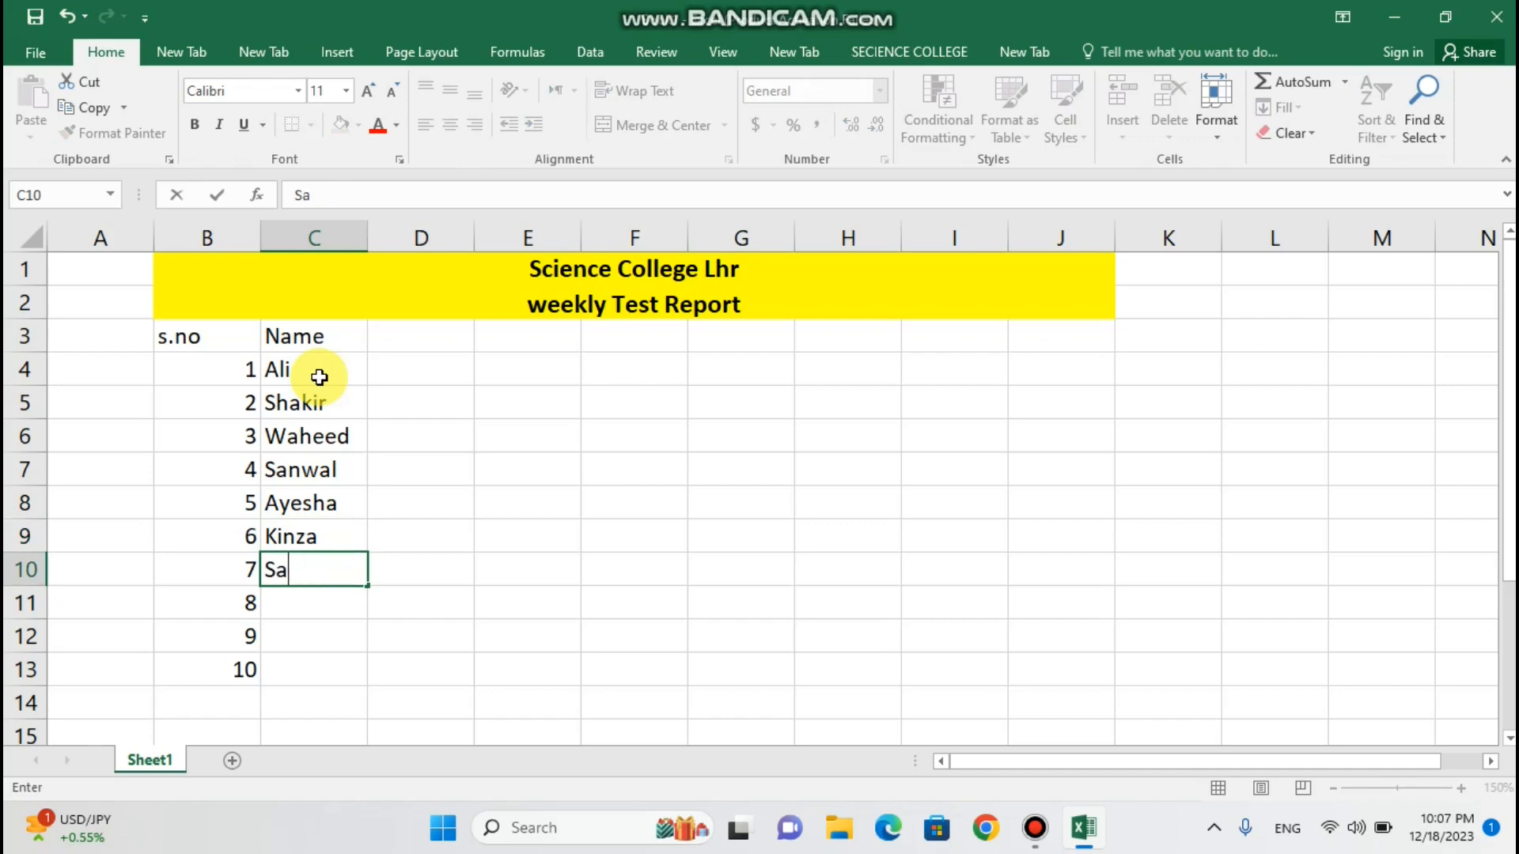
pyautogui.write('nia')
pyautogui.press('Return')
# - Enter the last three students' names in C11:C13 to complete the list through number 10
pyautogui.write('Amna')
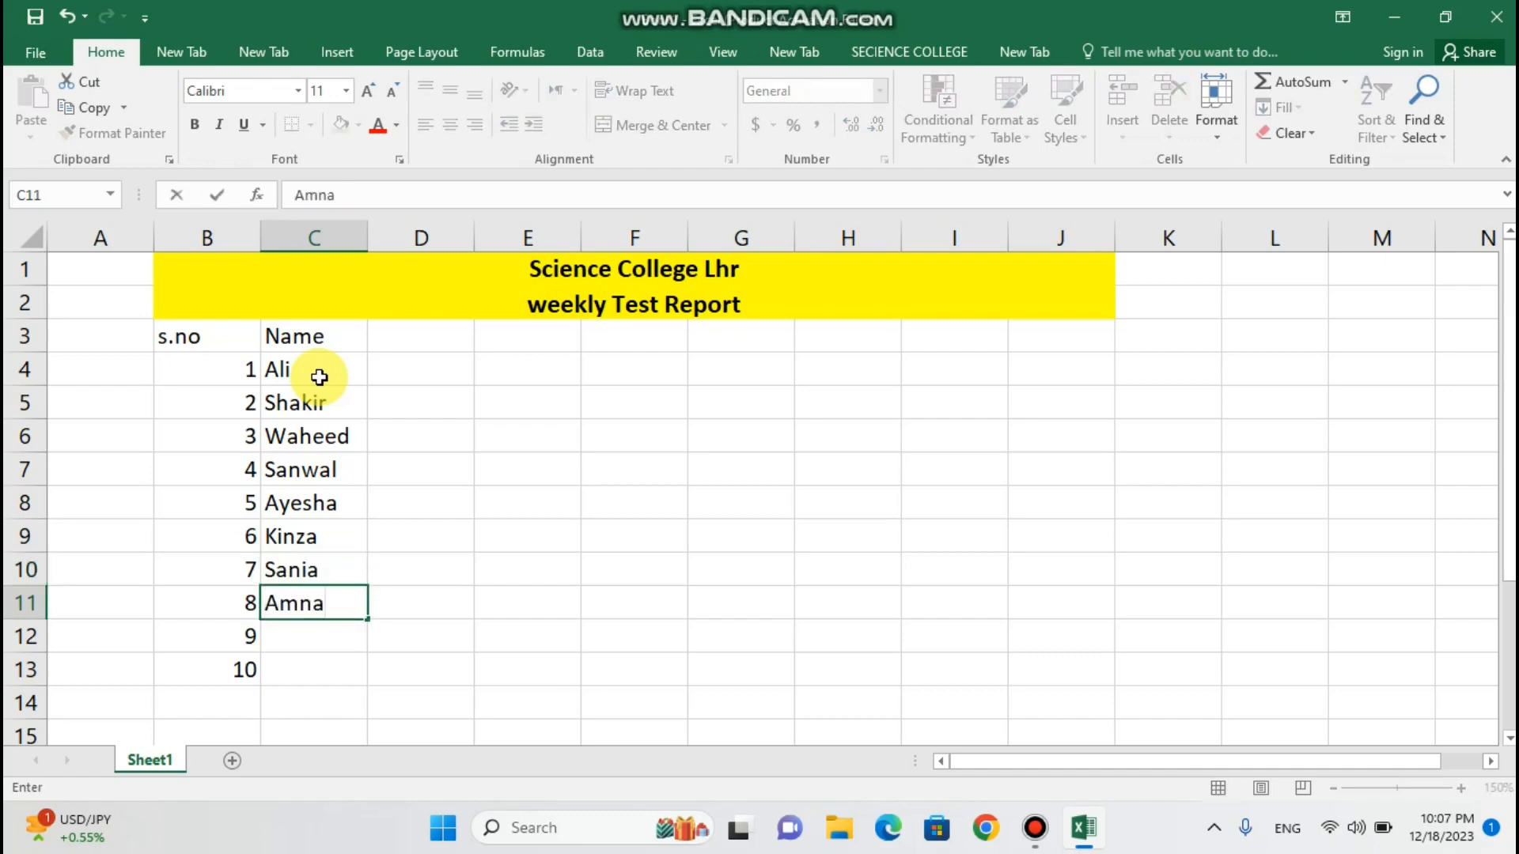
pyautogui.press('Return')
pyautogui.write('H')
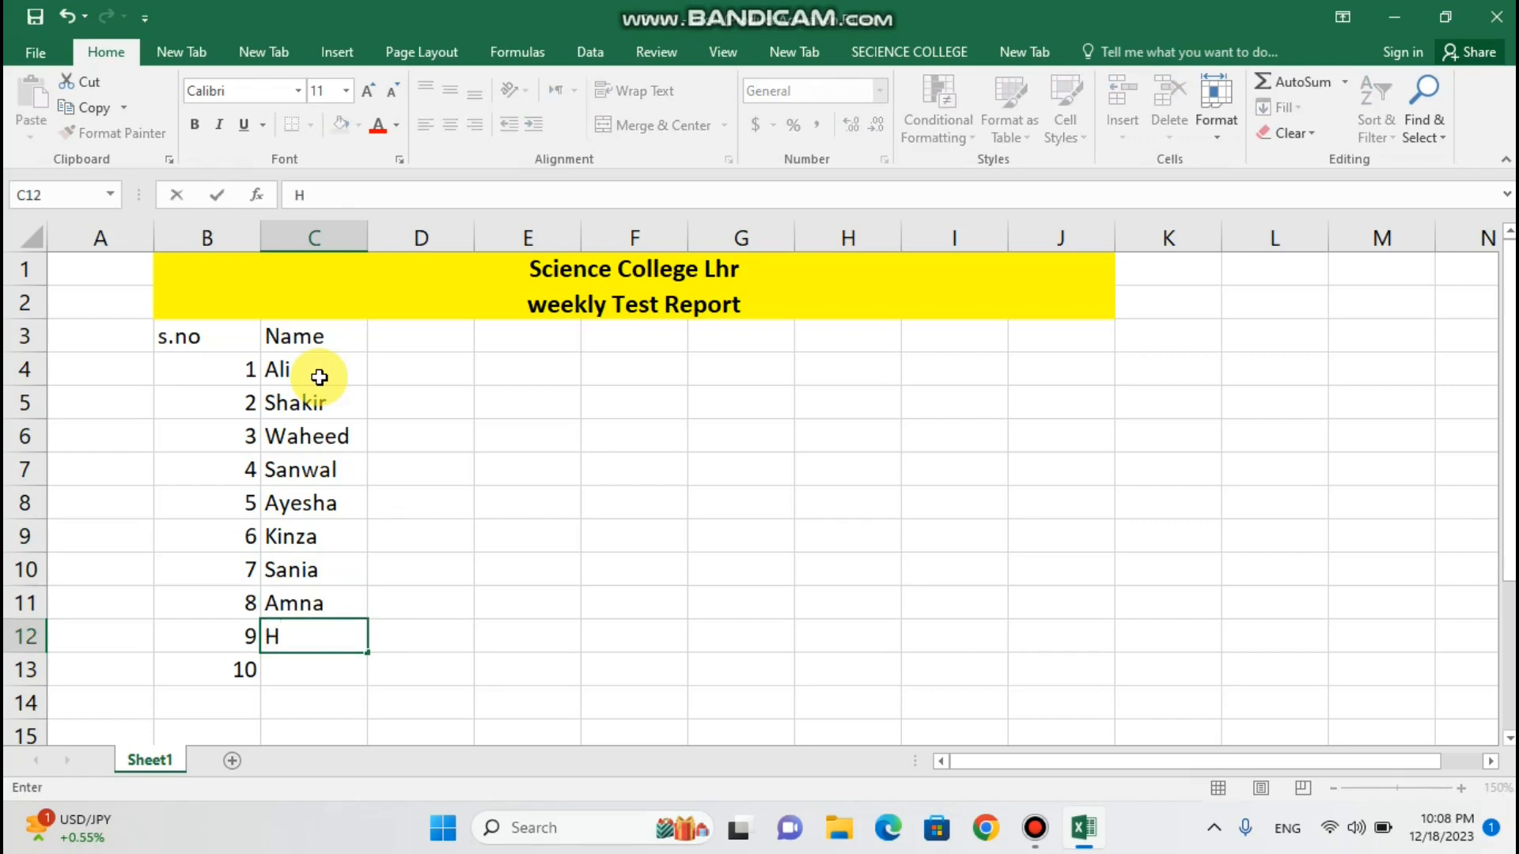
pyautogui.write('aider ali')
pyautogui.press('Return')
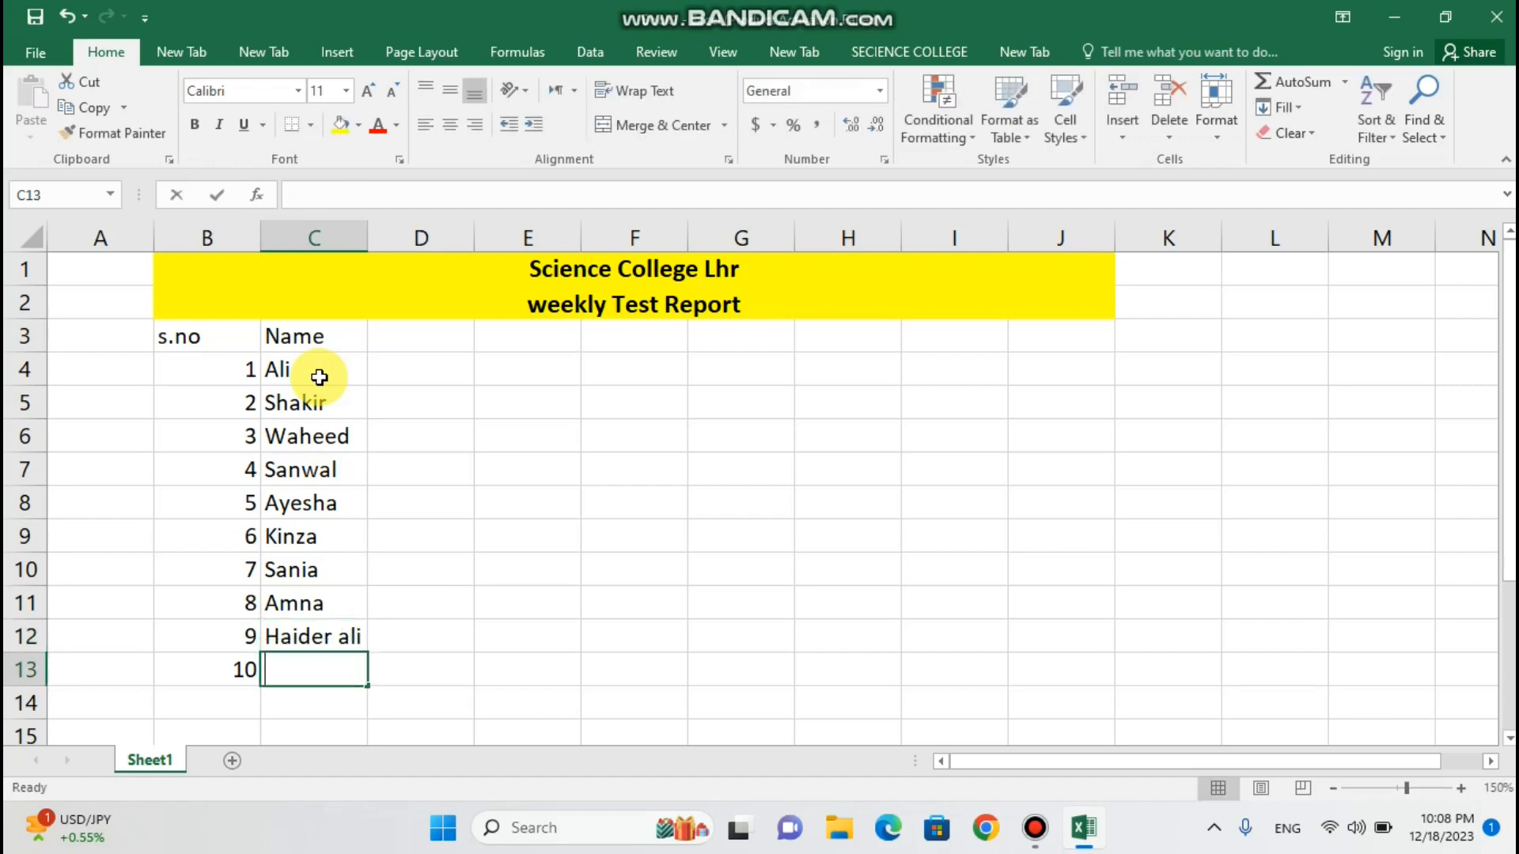
pyautogui.write('N')
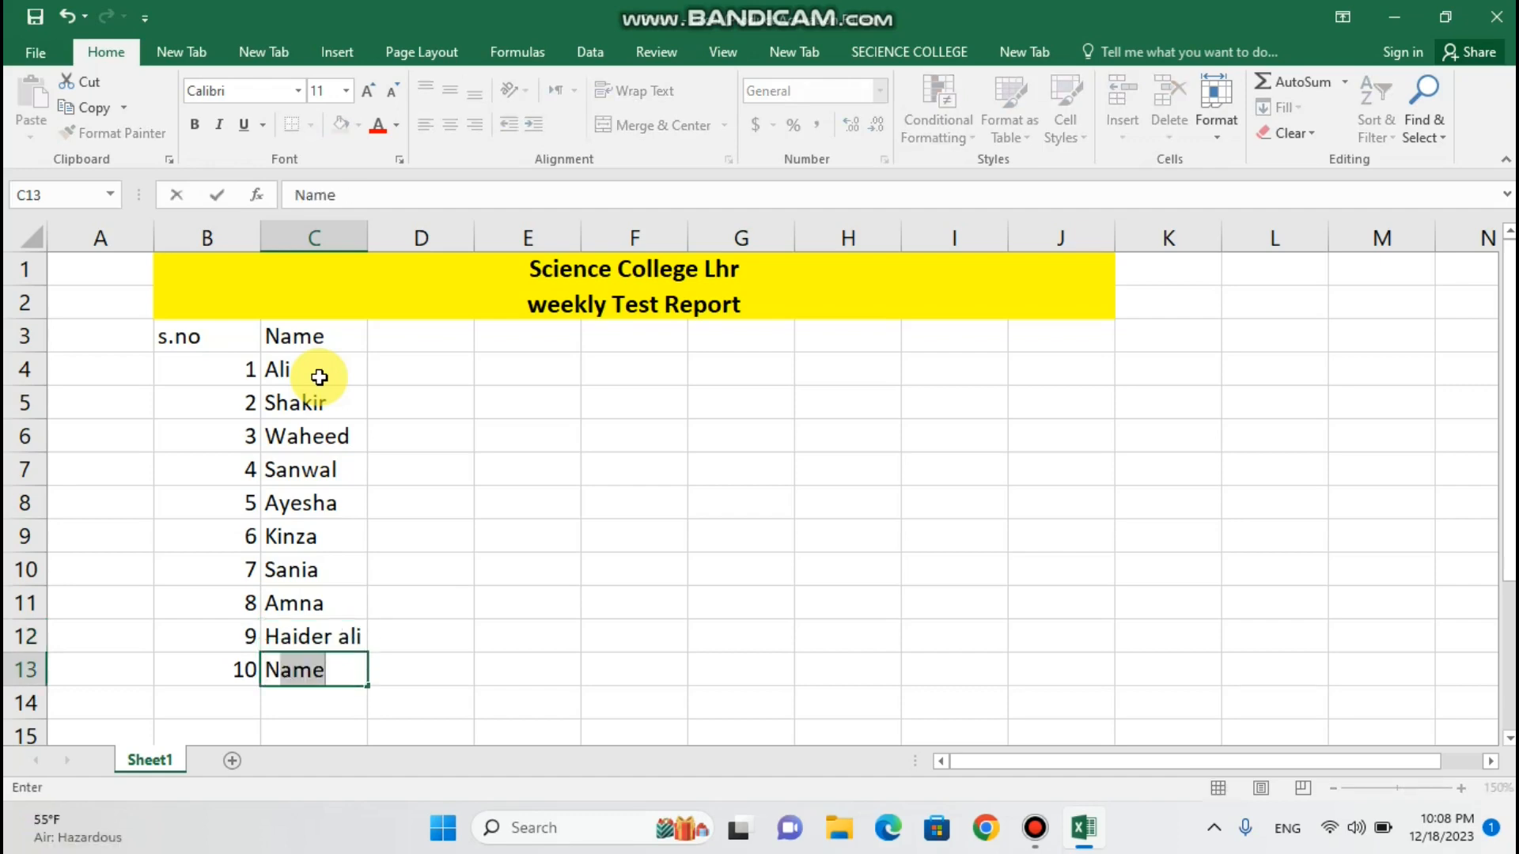
pyautogui.write('be')
pyautogui.press('BackSpace')
pyautogui.press('BackSpace')
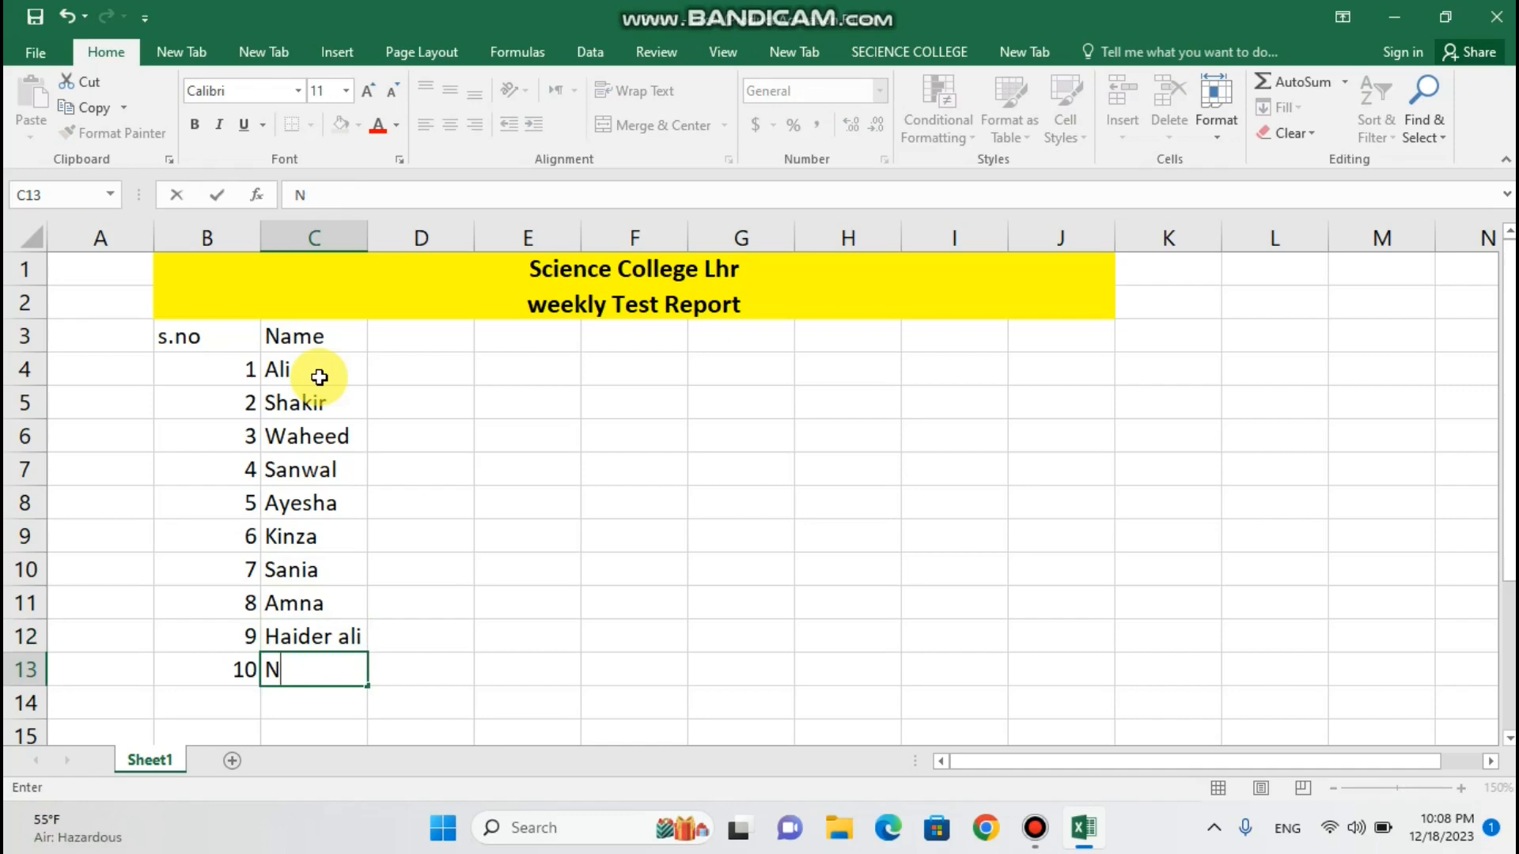
pyautogui.write('abeel')
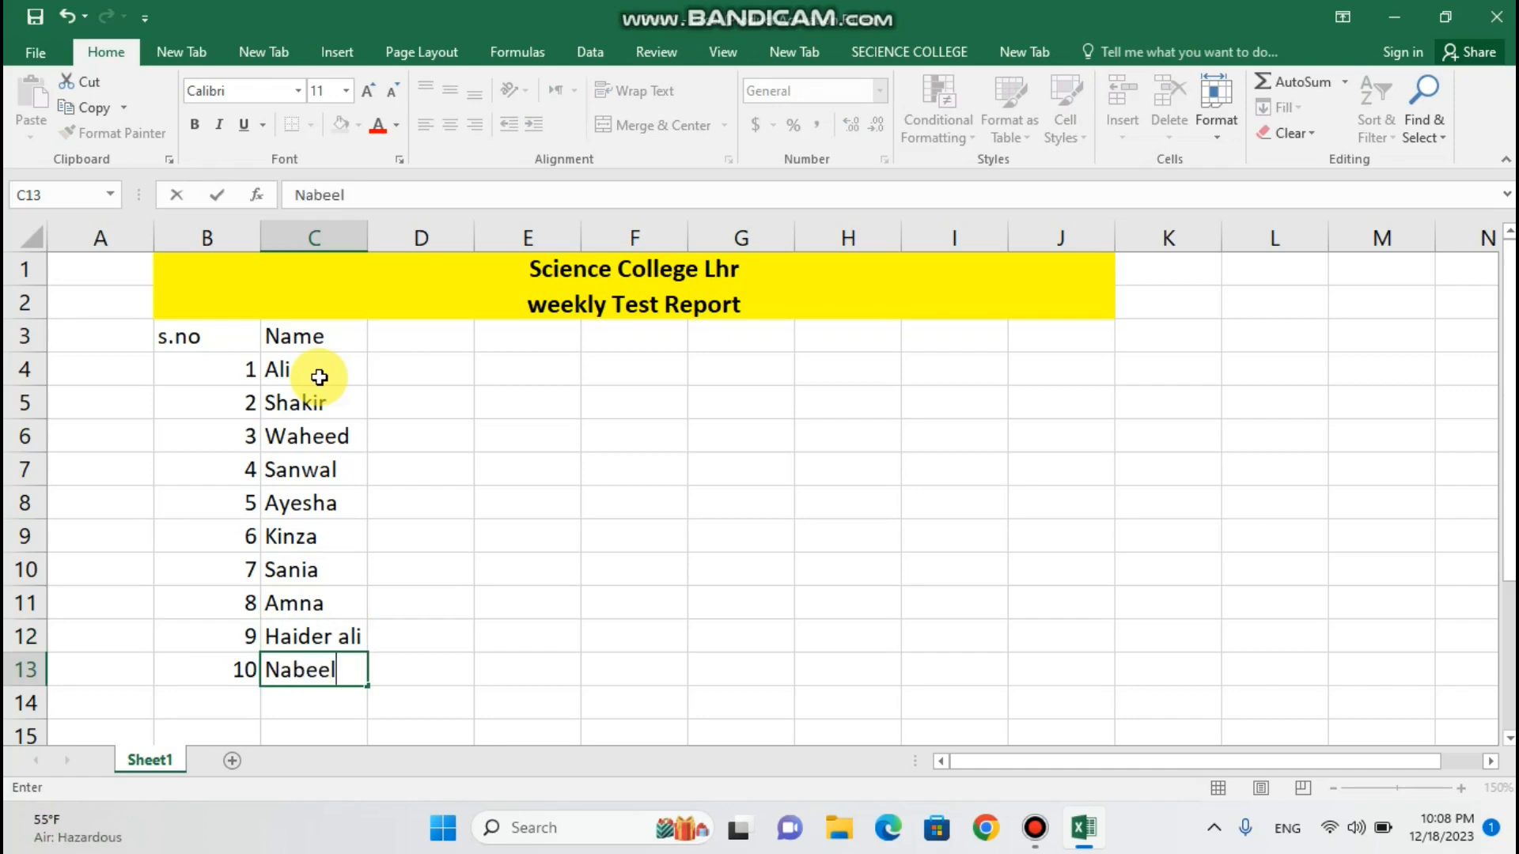
# - Center the table range B3:C13 horizontally and apply All Borders to it
pyautogui.moveTo(224, 338); pyautogui.dragTo(340, 669)
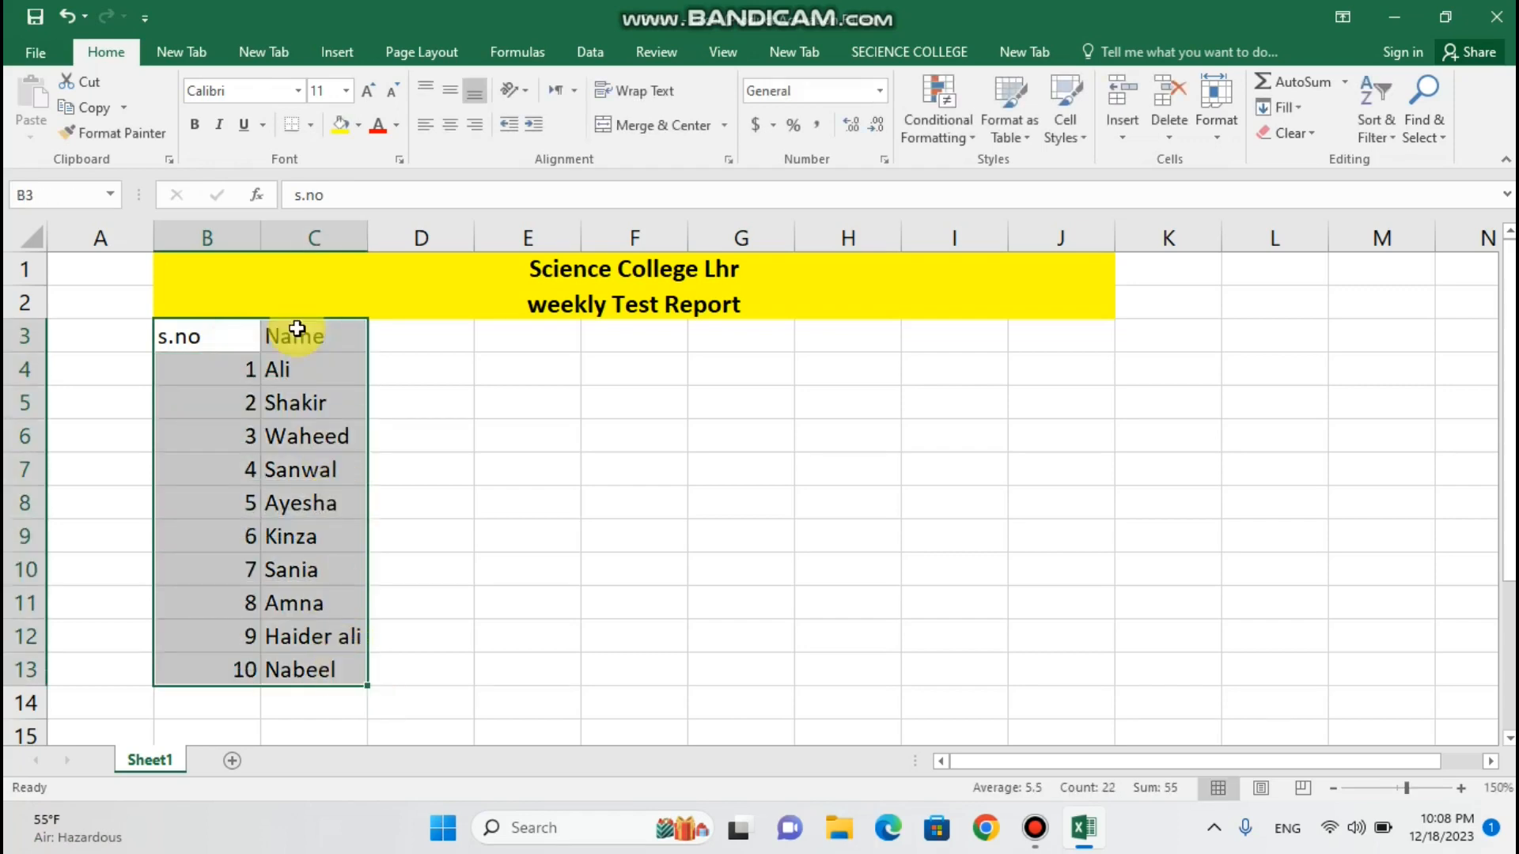
pyautogui.click(449, 126)
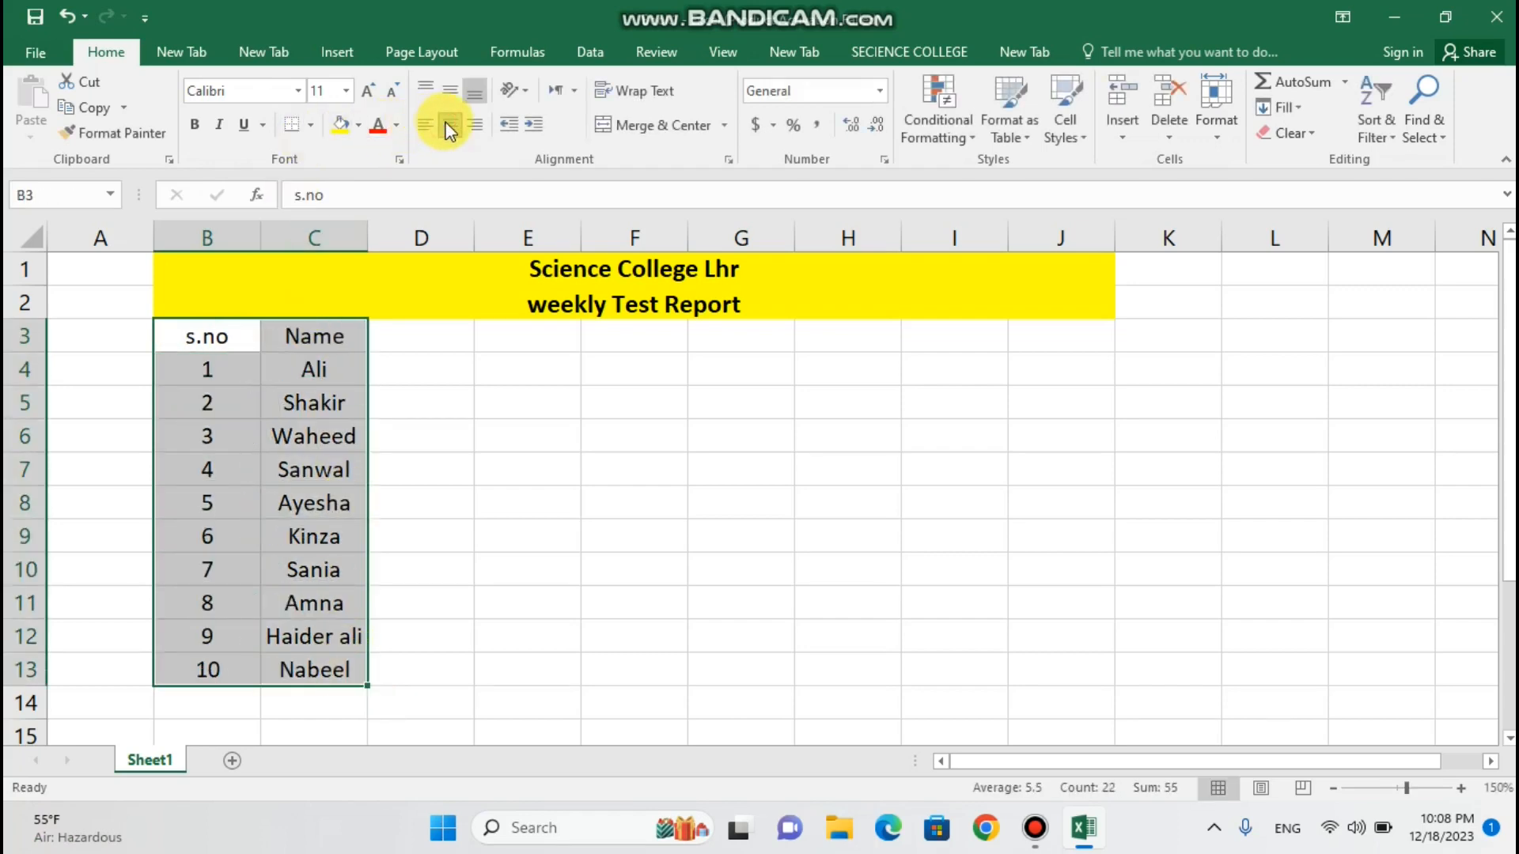
pyautogui.click(310, 124)
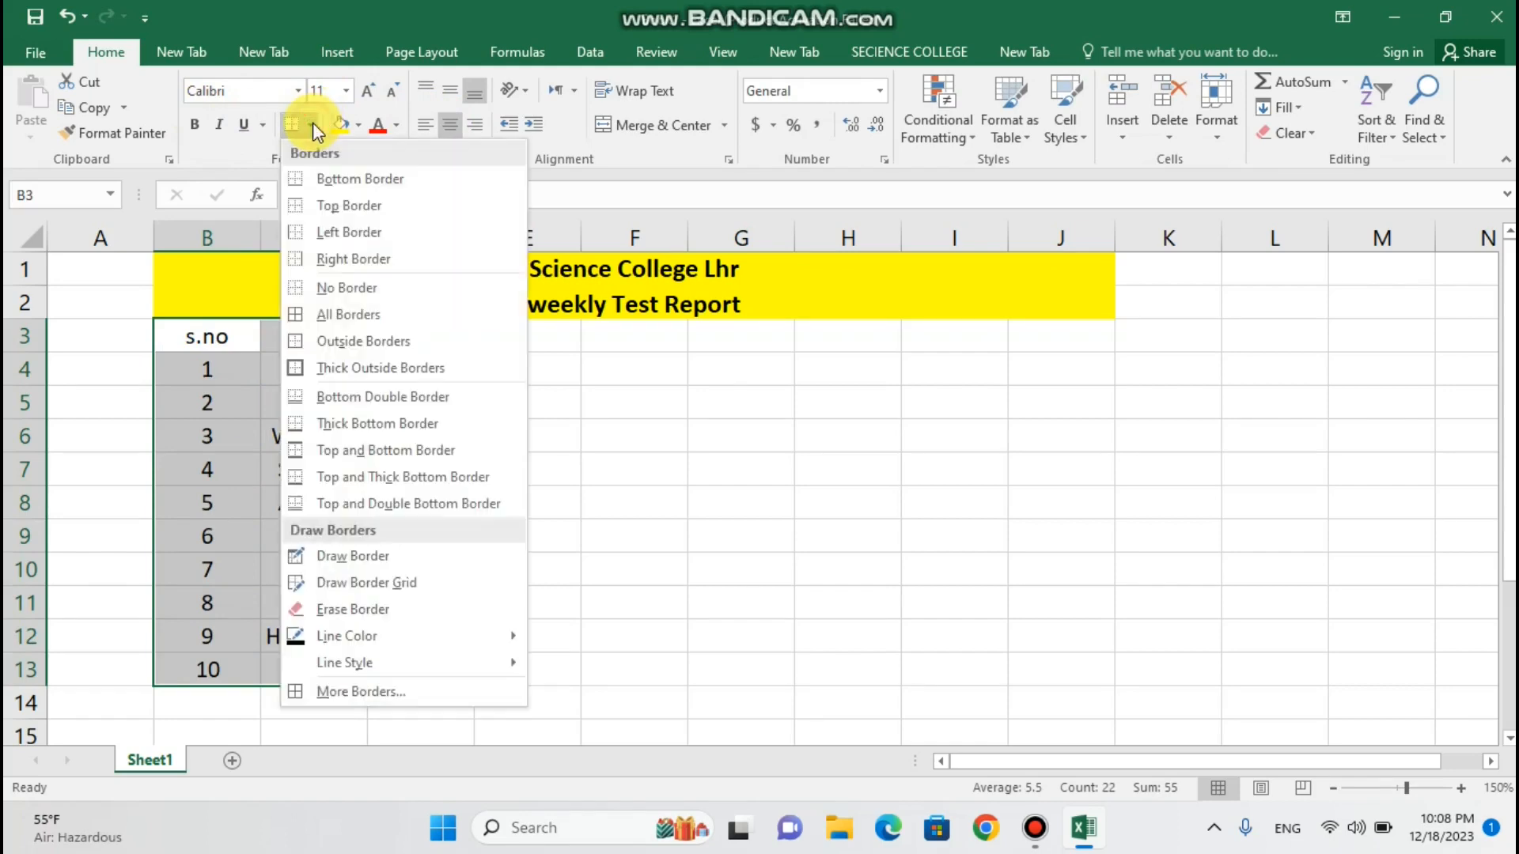
pyautogui.click(342, 312)
pyautogui.click(94, 360)
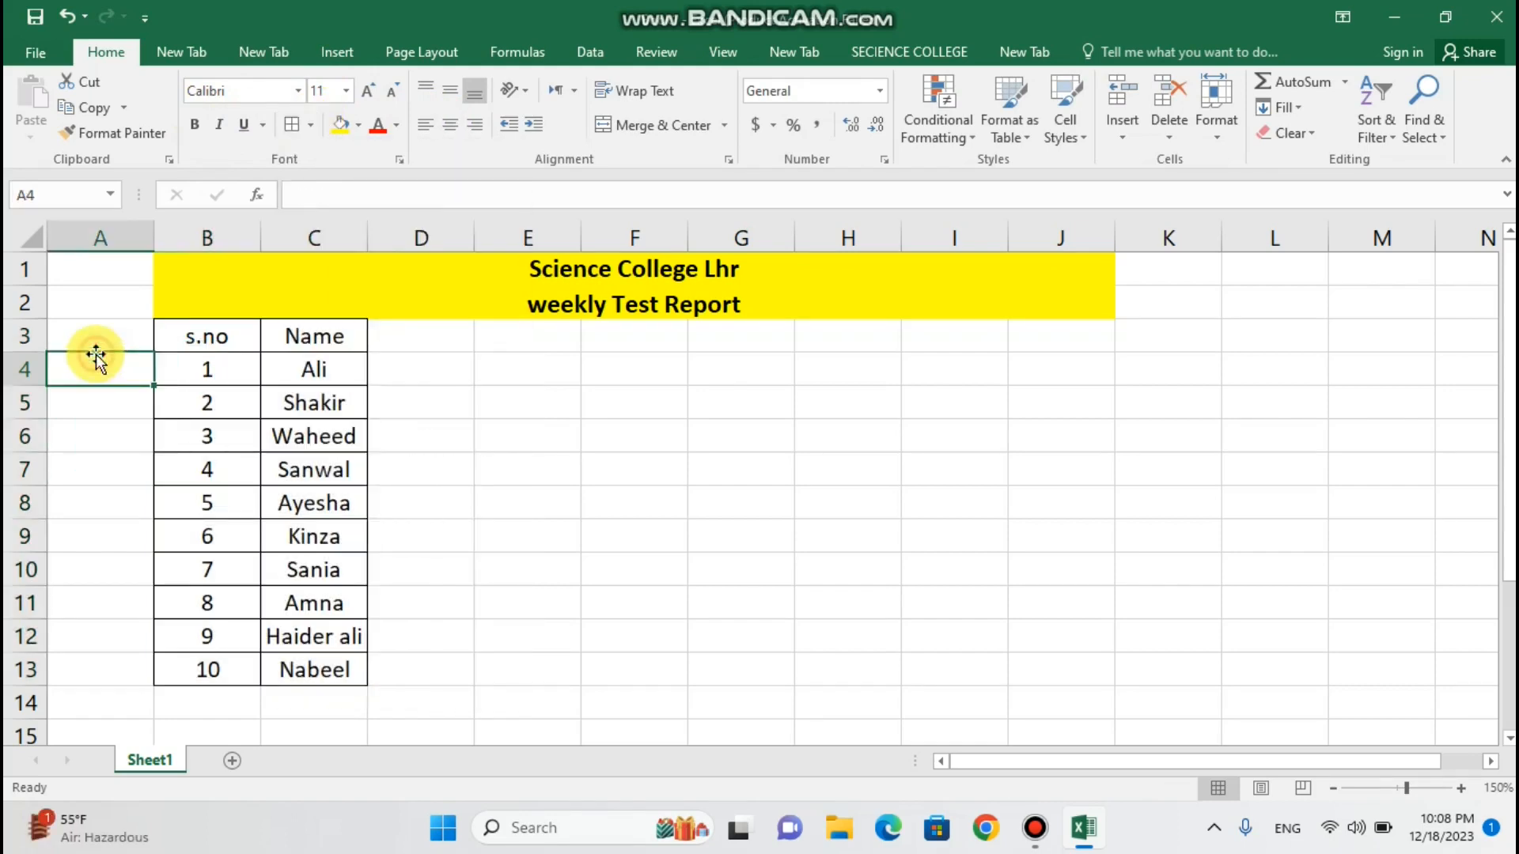
# - Set the s.no column cells B3:B13 to No Fill
pyautogui.click(188, 340)
pyautogui.moveTo(188, 411); pyautogui.dragTo(203, 671)
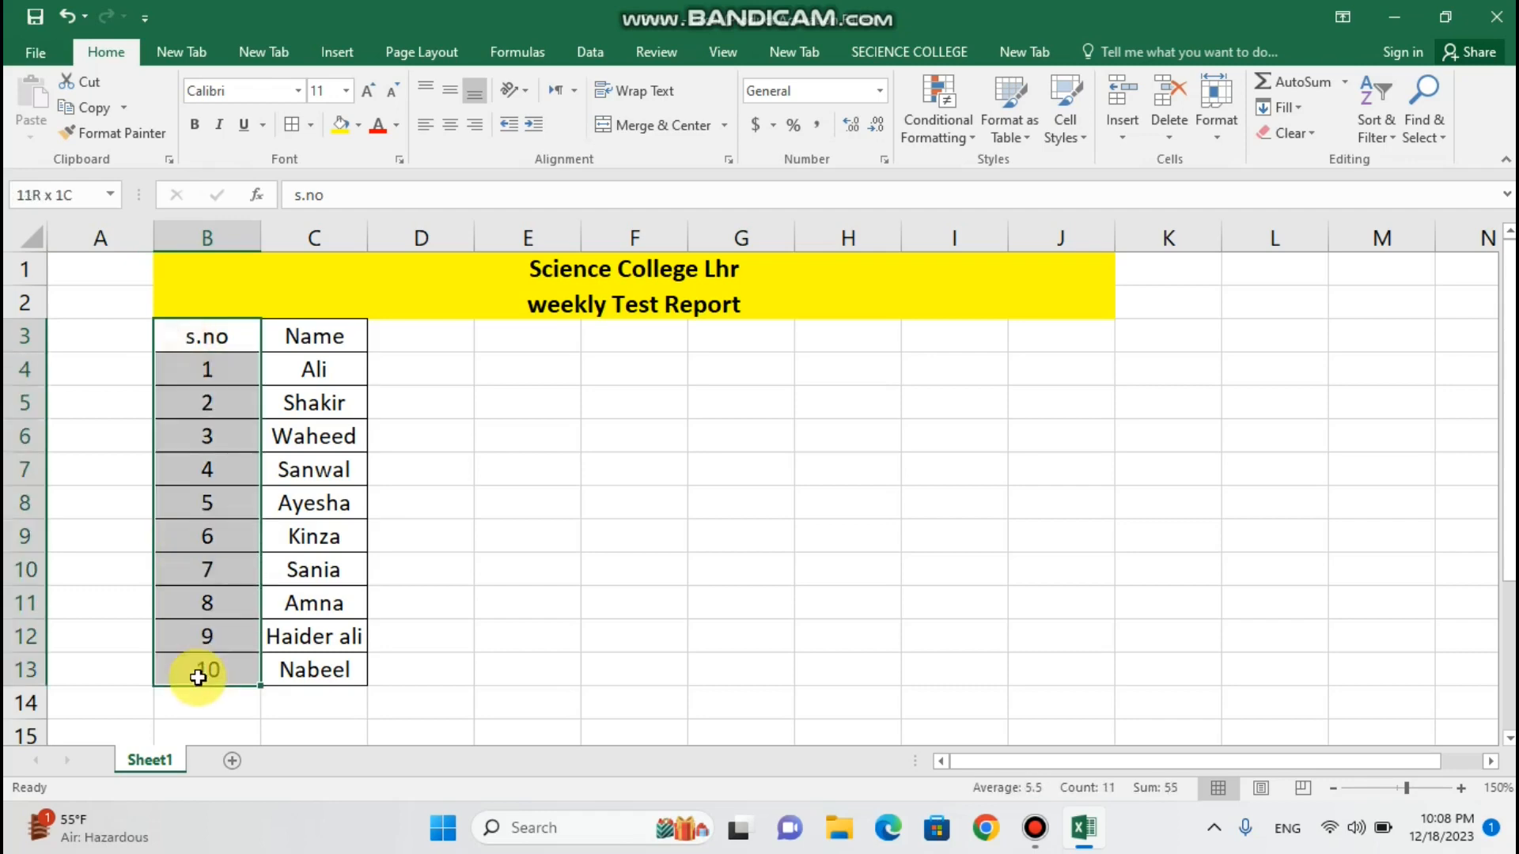
pyautogui.click(356, 127)
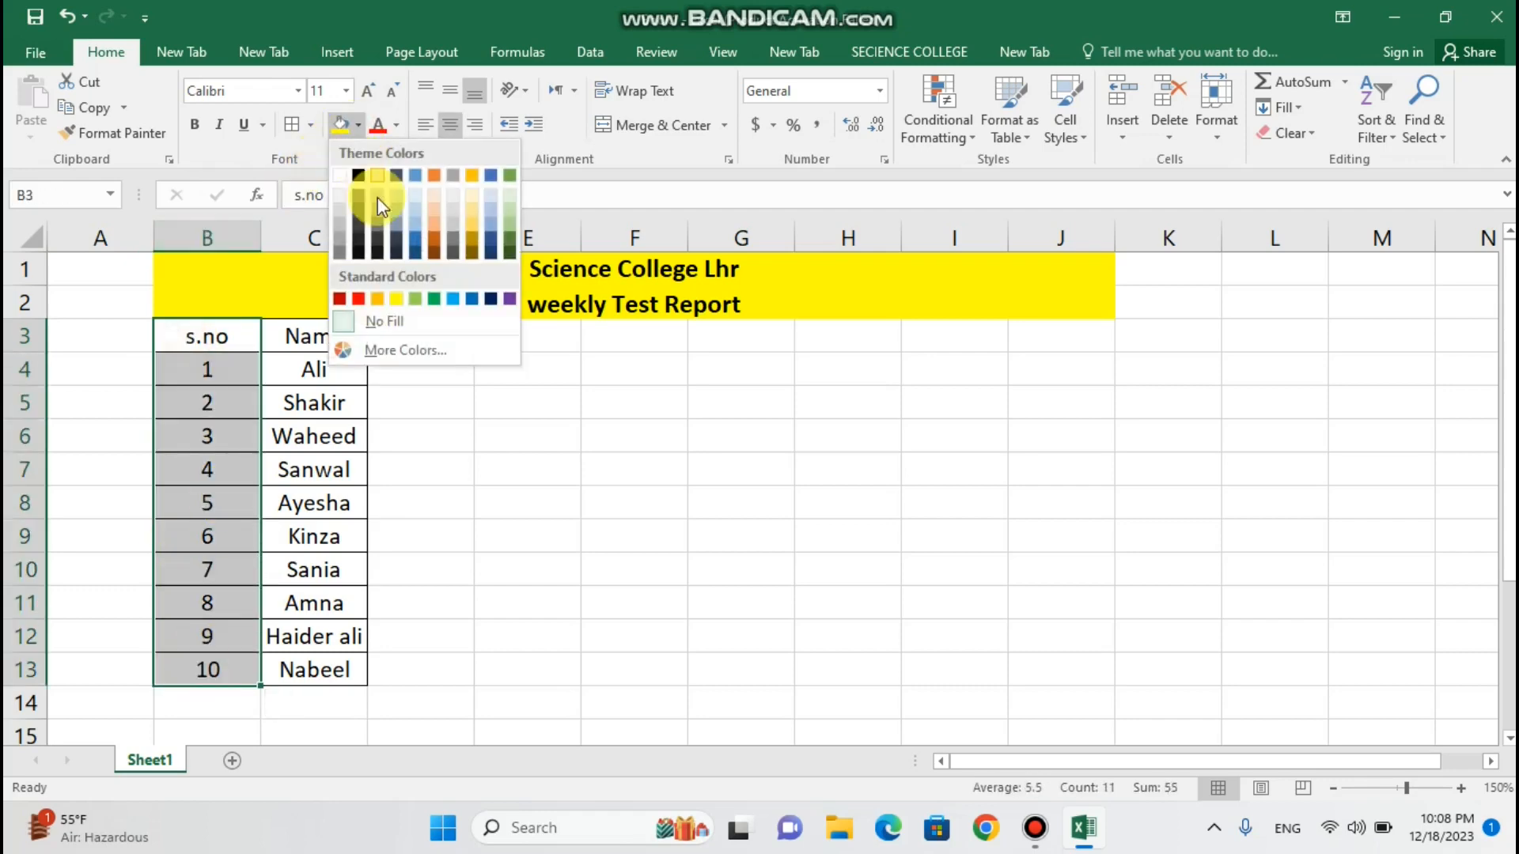
pyautogui.click(340, 320)
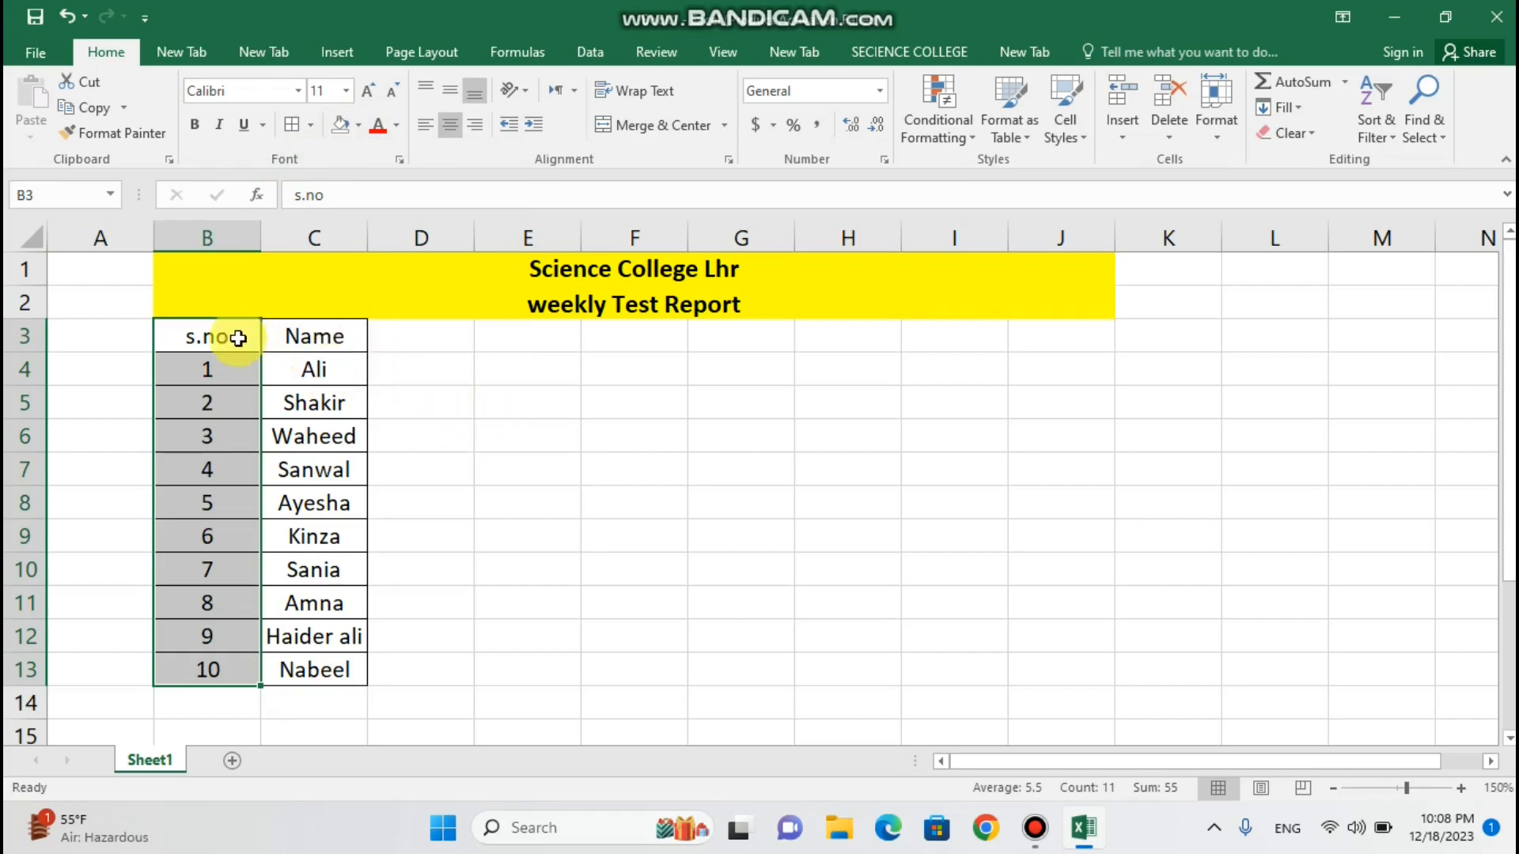
# - Make the s.no and Name column headers in B3:C3 bold
pyautogui.moveTo(238, 338); pyautogui.dragTo(336, 355)
pyautogui.click(336, 355)
pyautogui.click(333, 343)
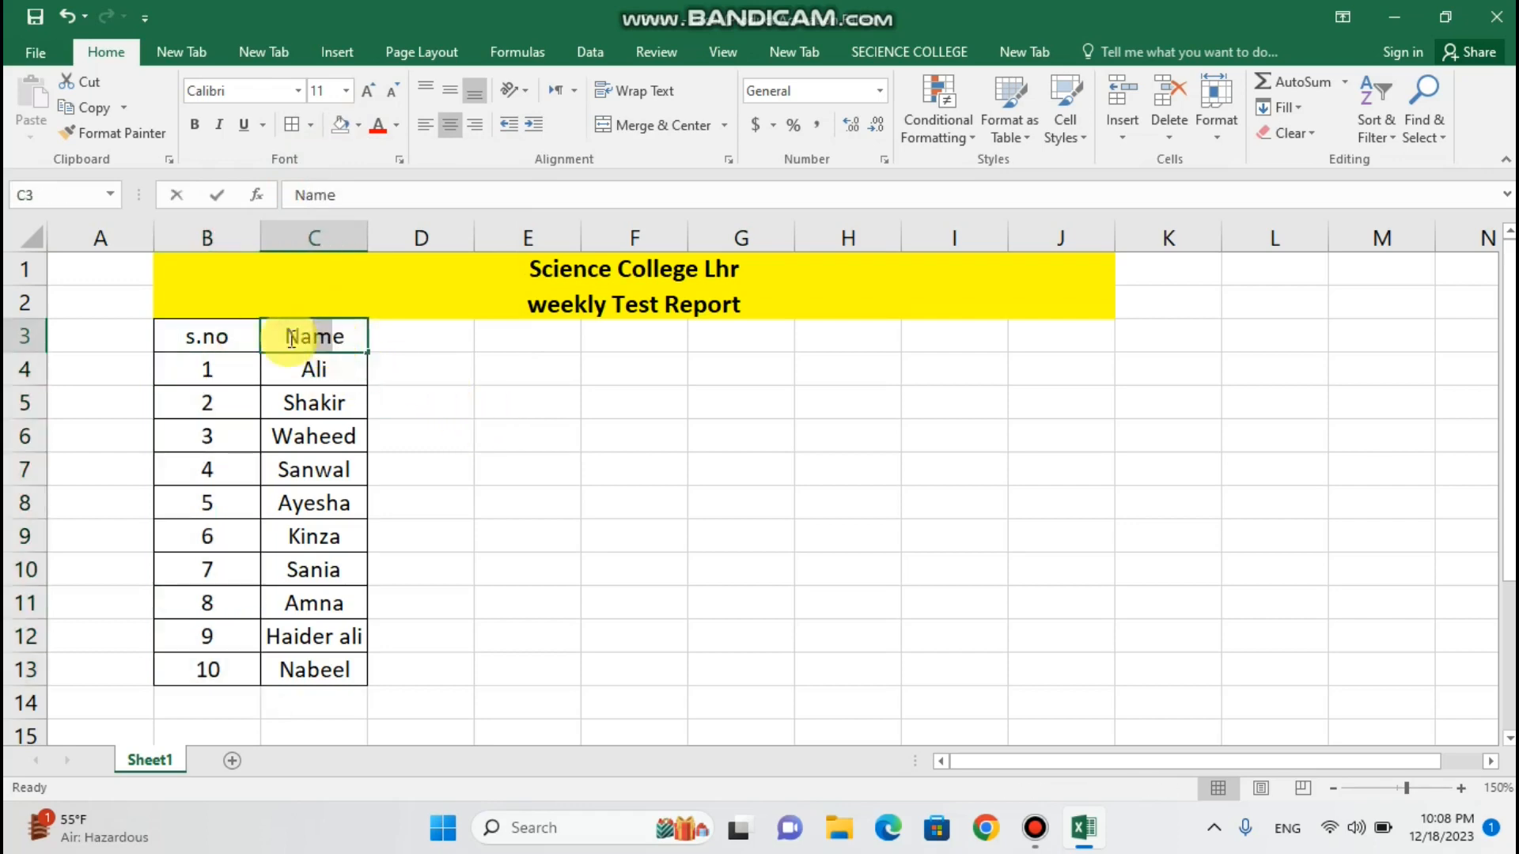
pyautogui.moveTo(237, 338); pyautogui.dragTo(283, 336)
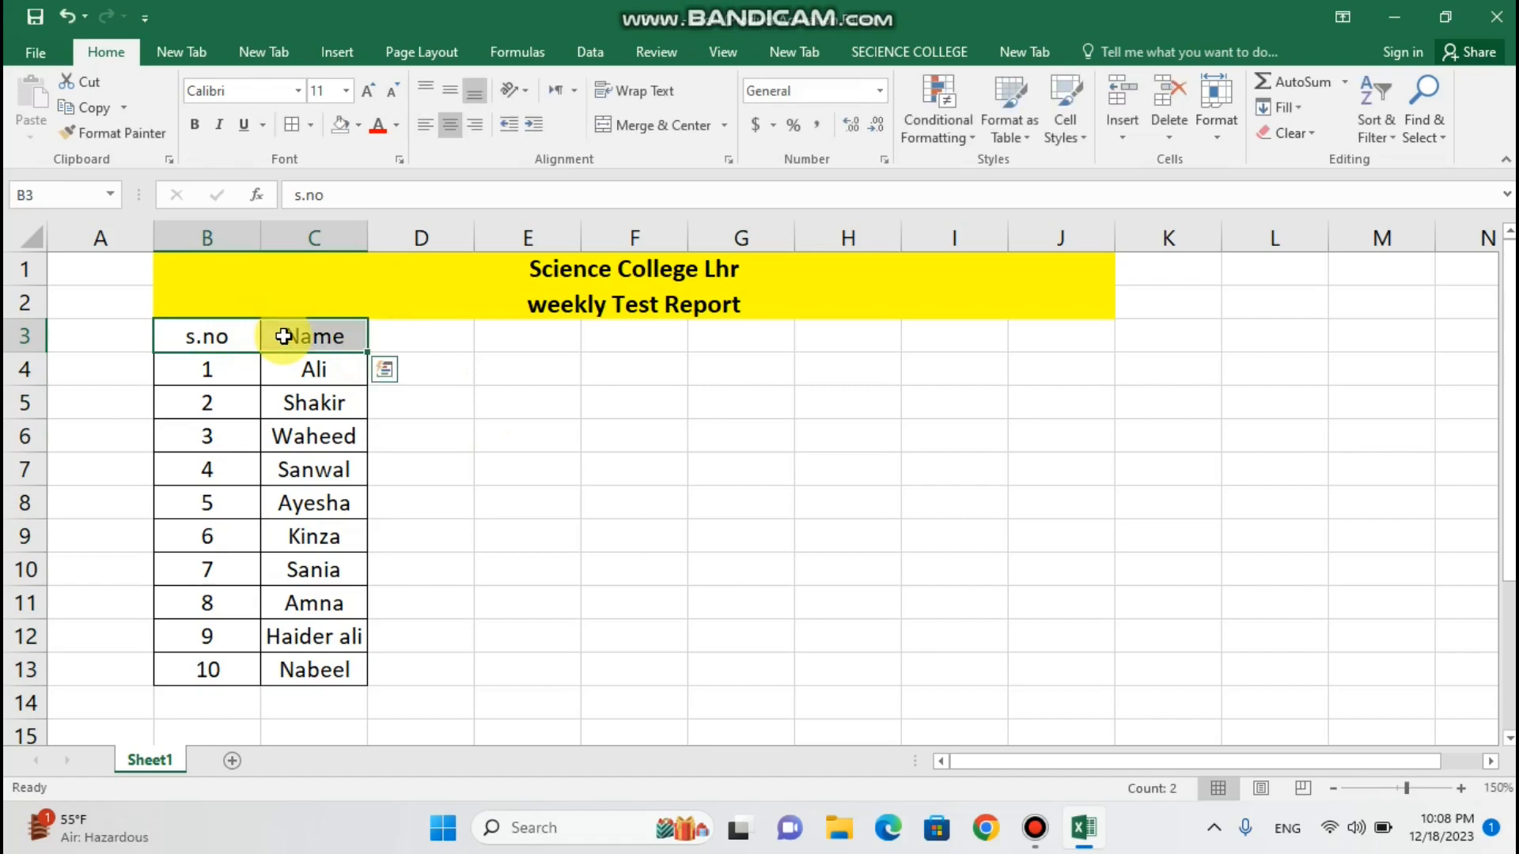
pyautogui.click(193, 125)
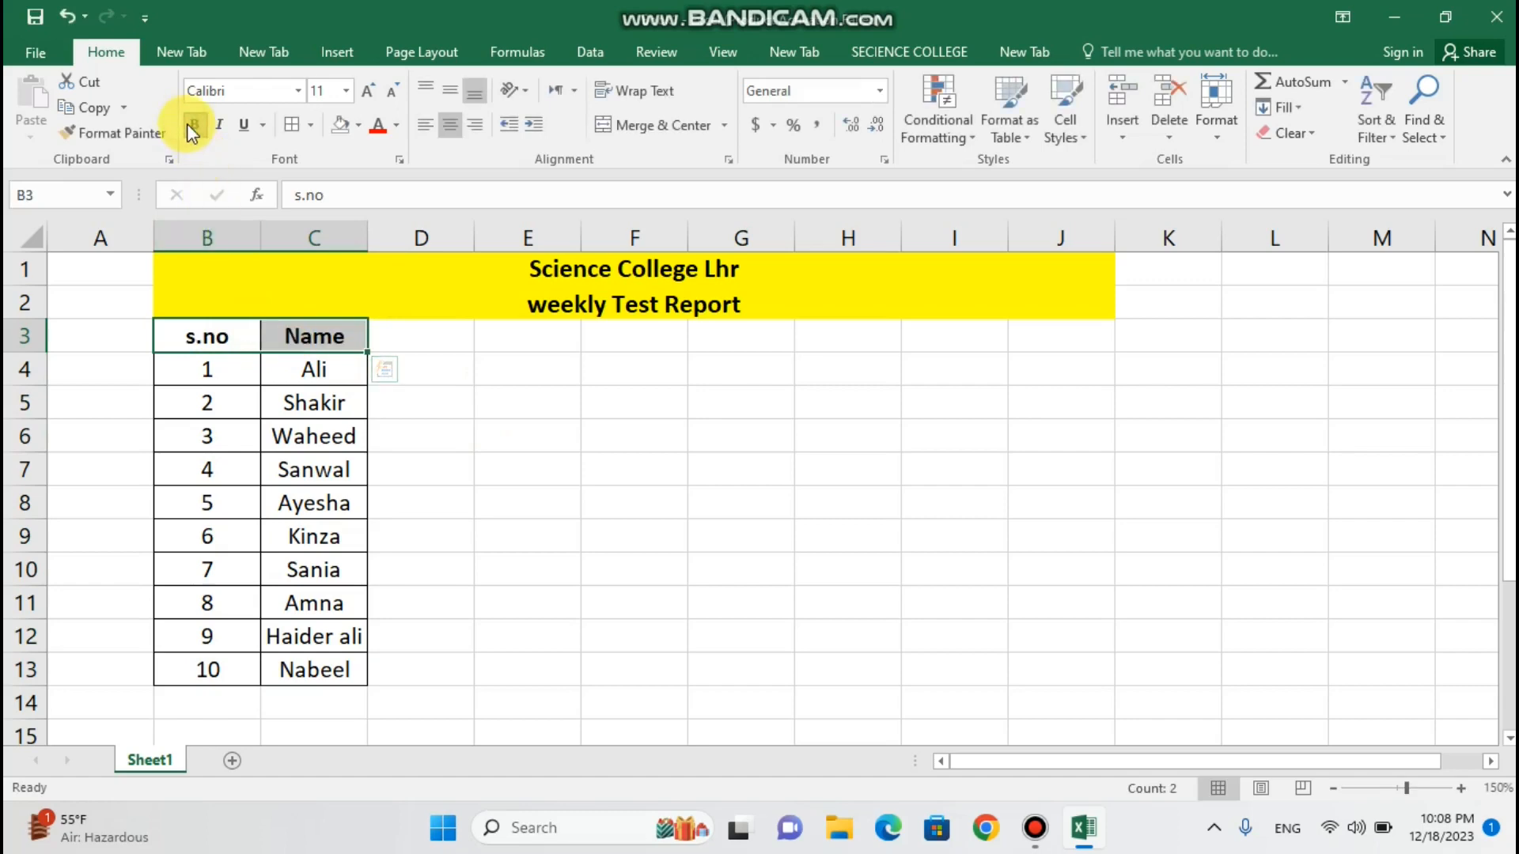
pyautogui.click(439, 464)
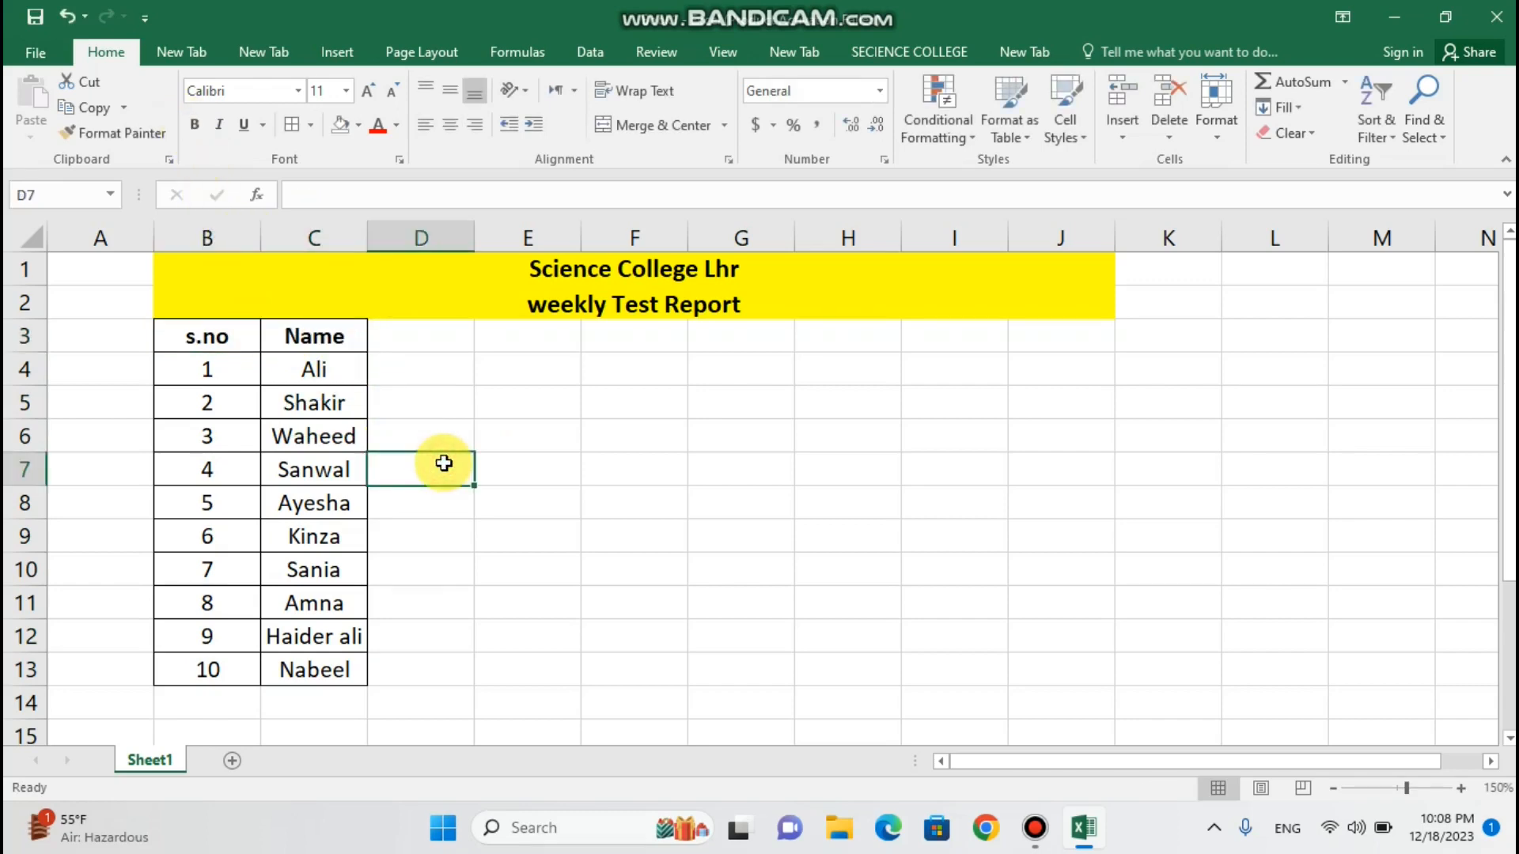
# - Enter the subject headers urdu, English and Maths in cells D3:F3
pyautogui.click(411, 341)
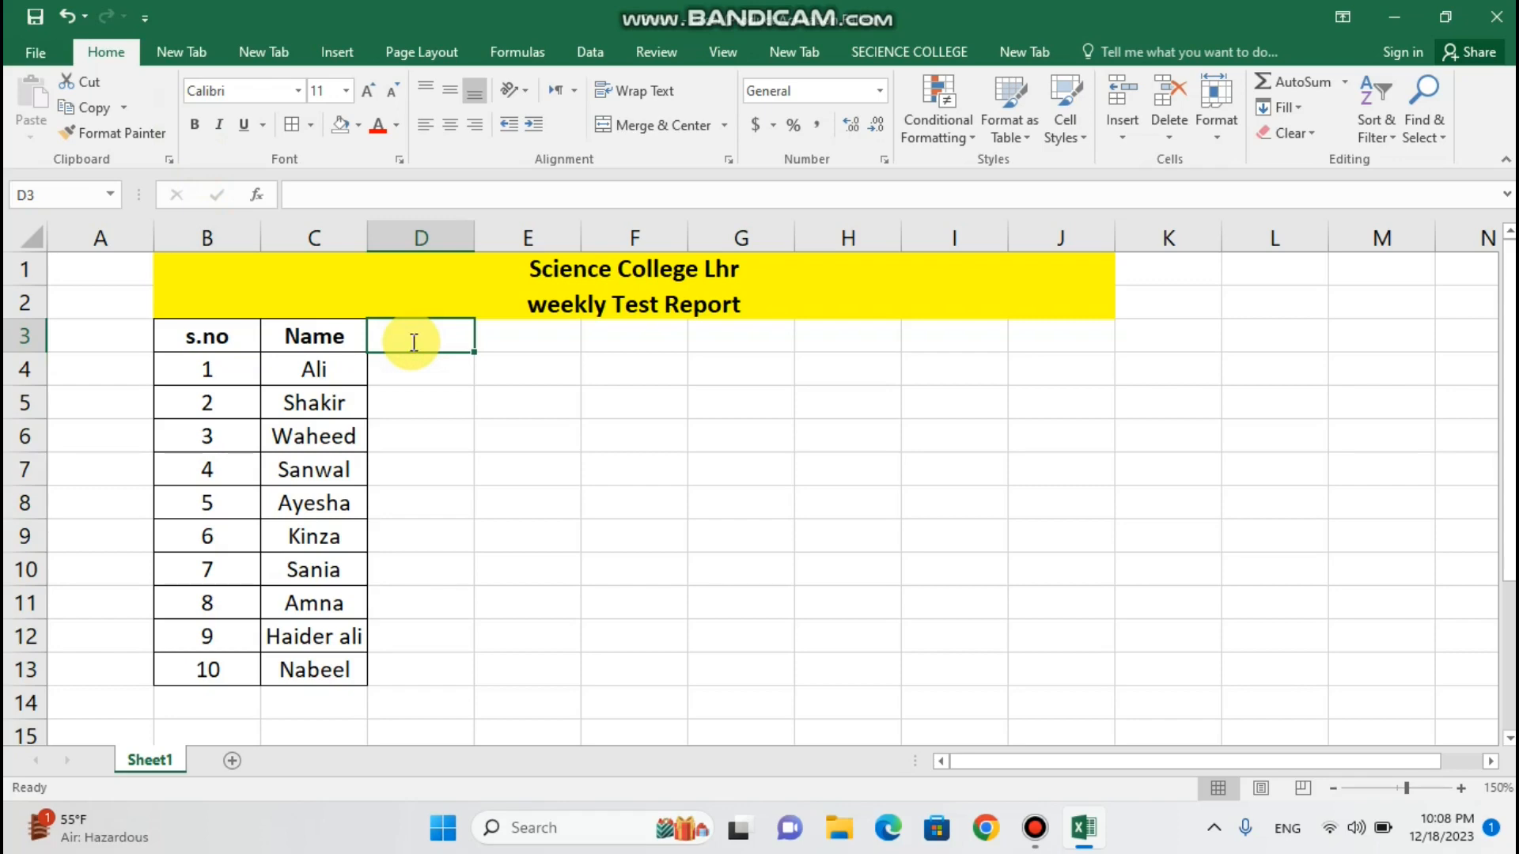
pyautogui.write('urs')
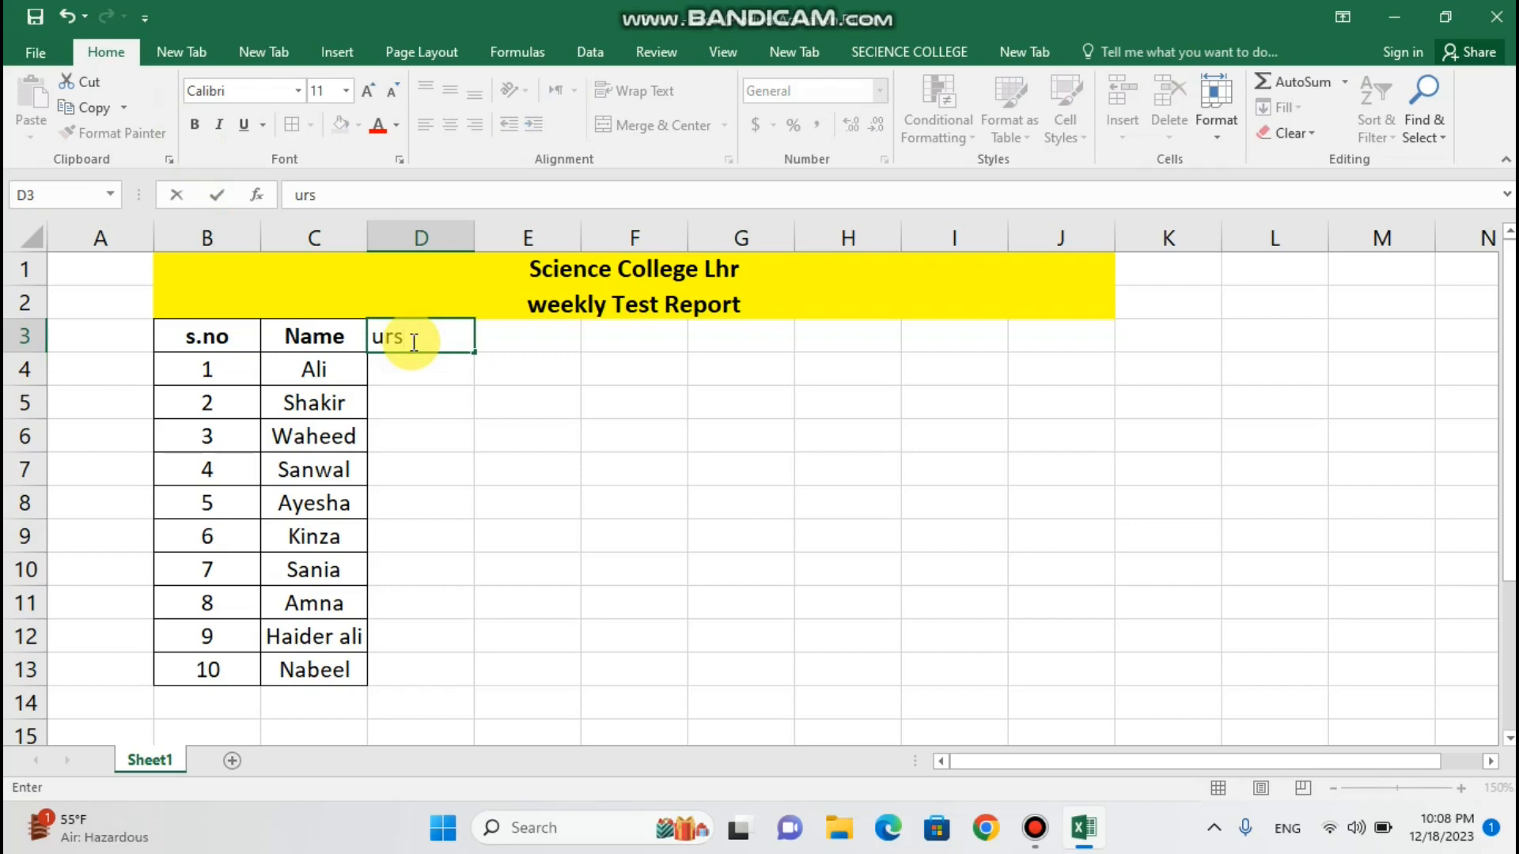
pyautogui.press('BackSpace')
pyautogui.write('du')
pyautogui.press('Tab')
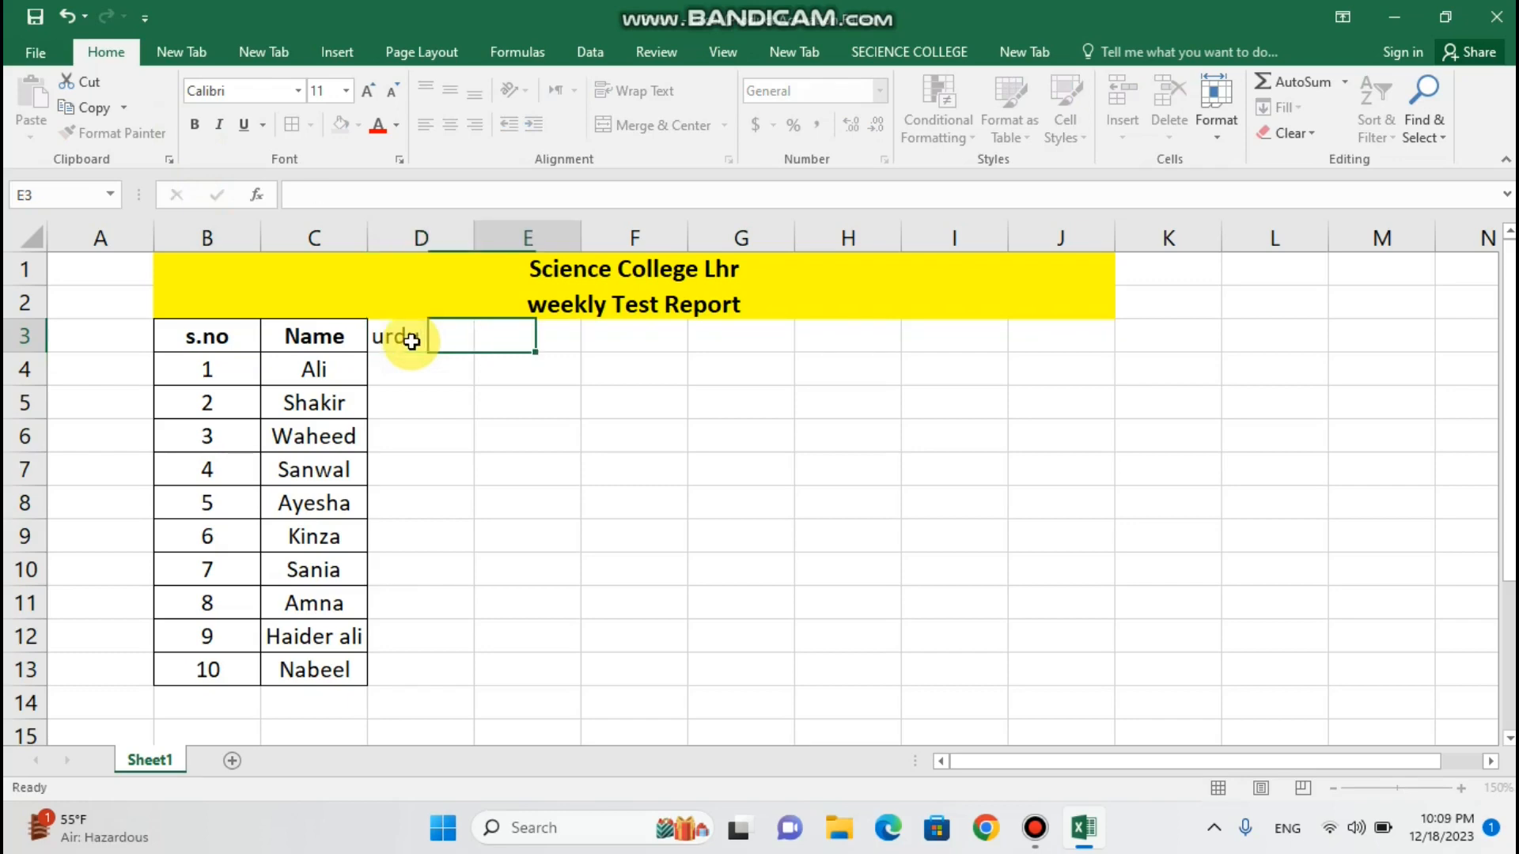
pyautogui.write('E')
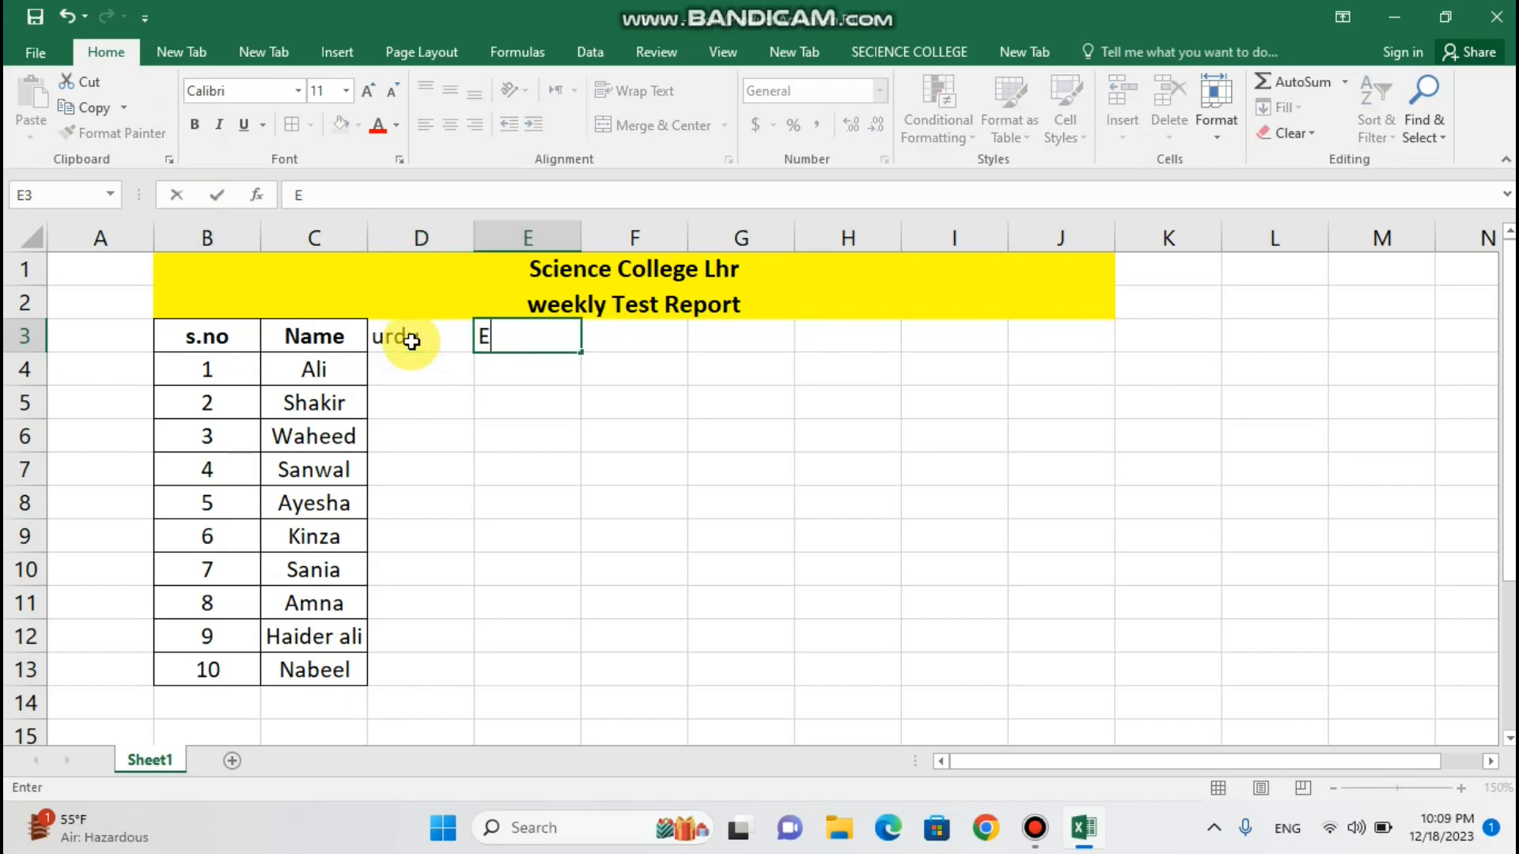
pyautogui.write('nglish')
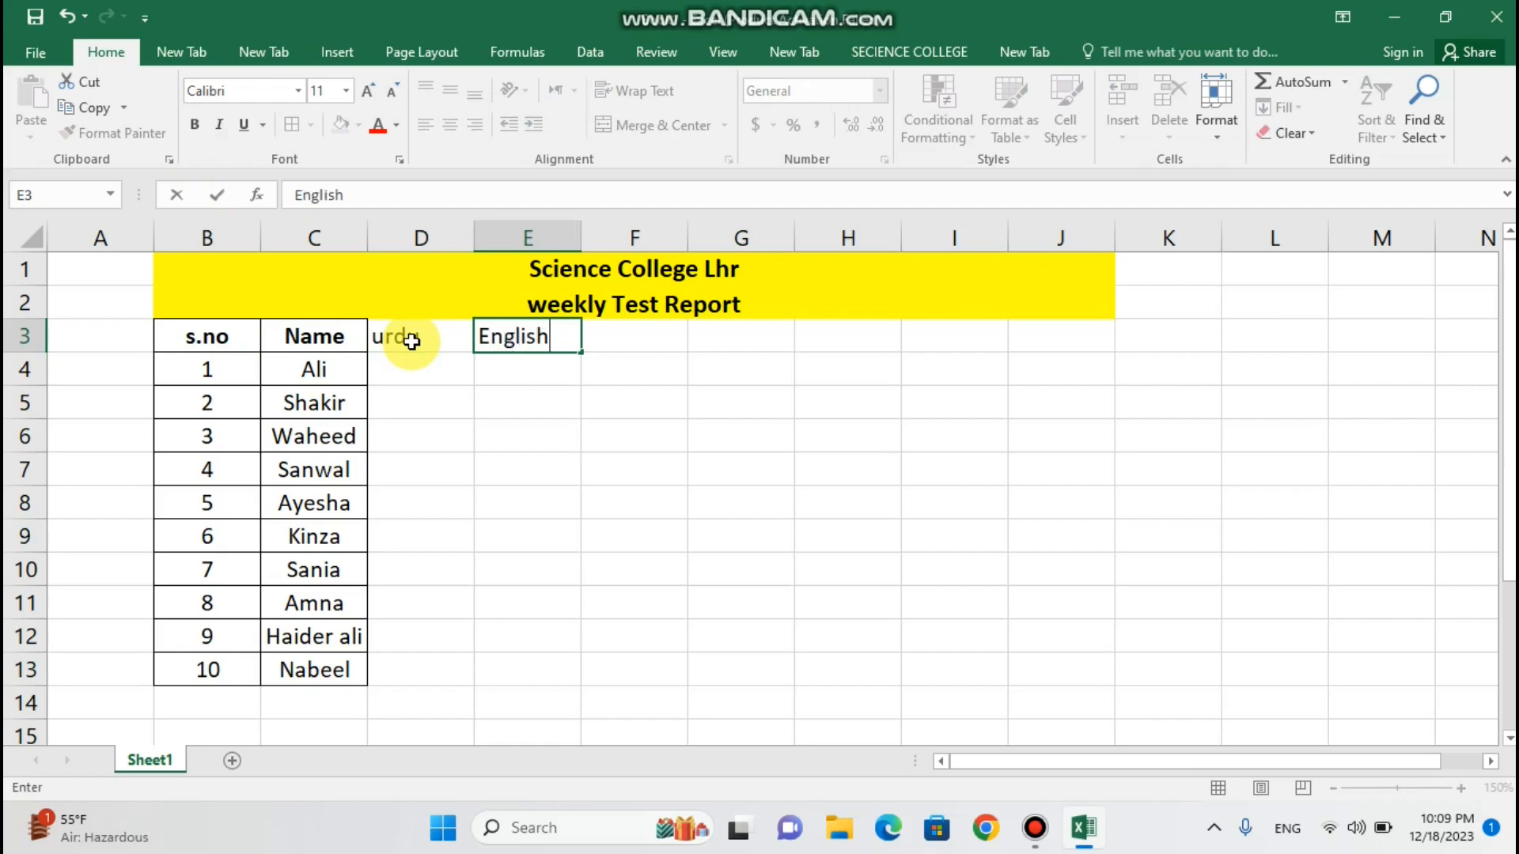
pyautogui.press('Tab')
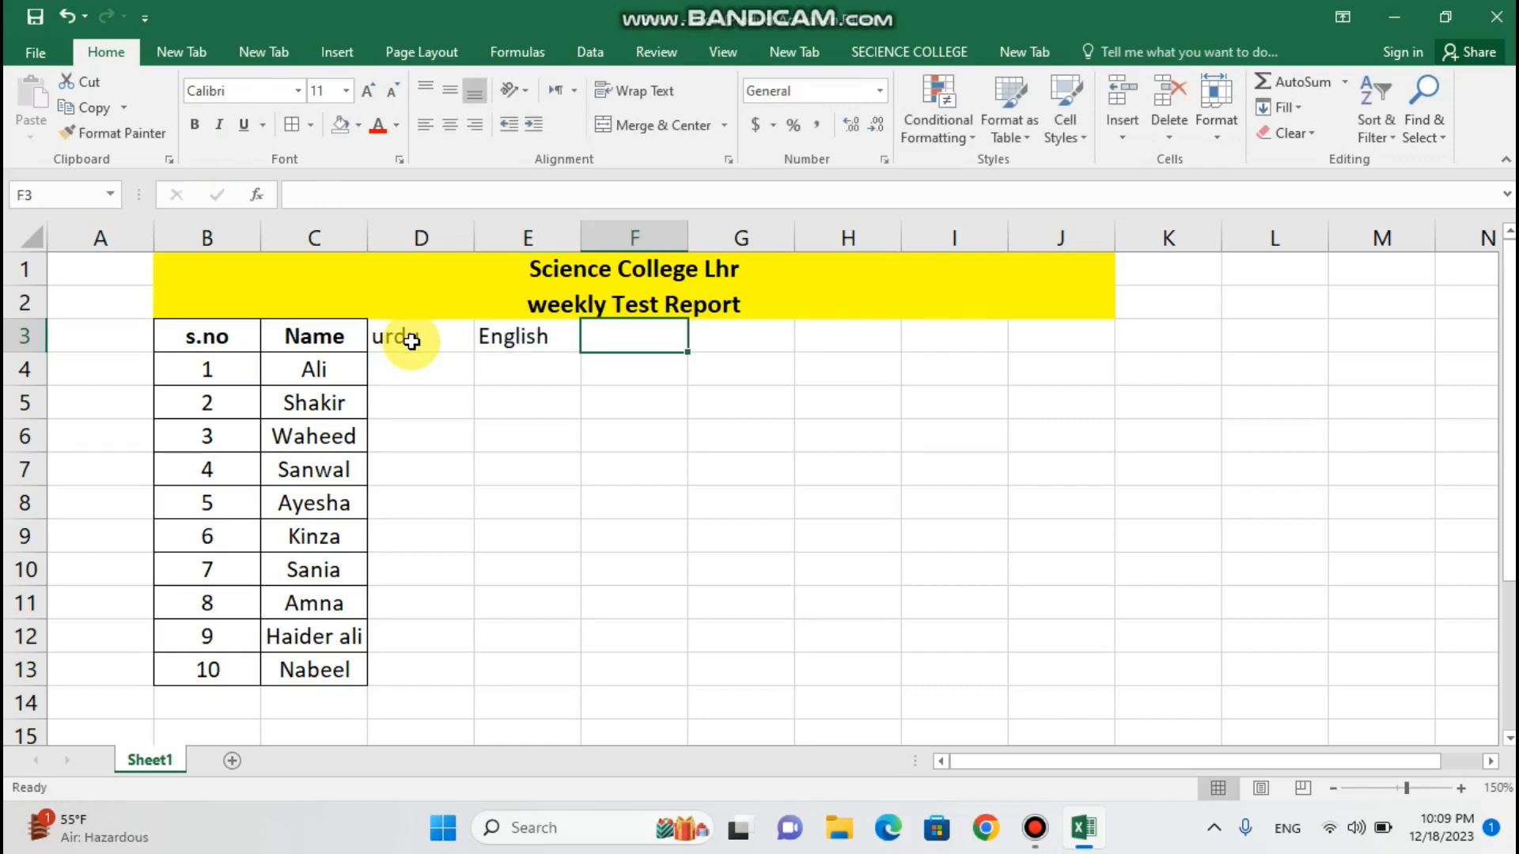
pyautogui.write('M')
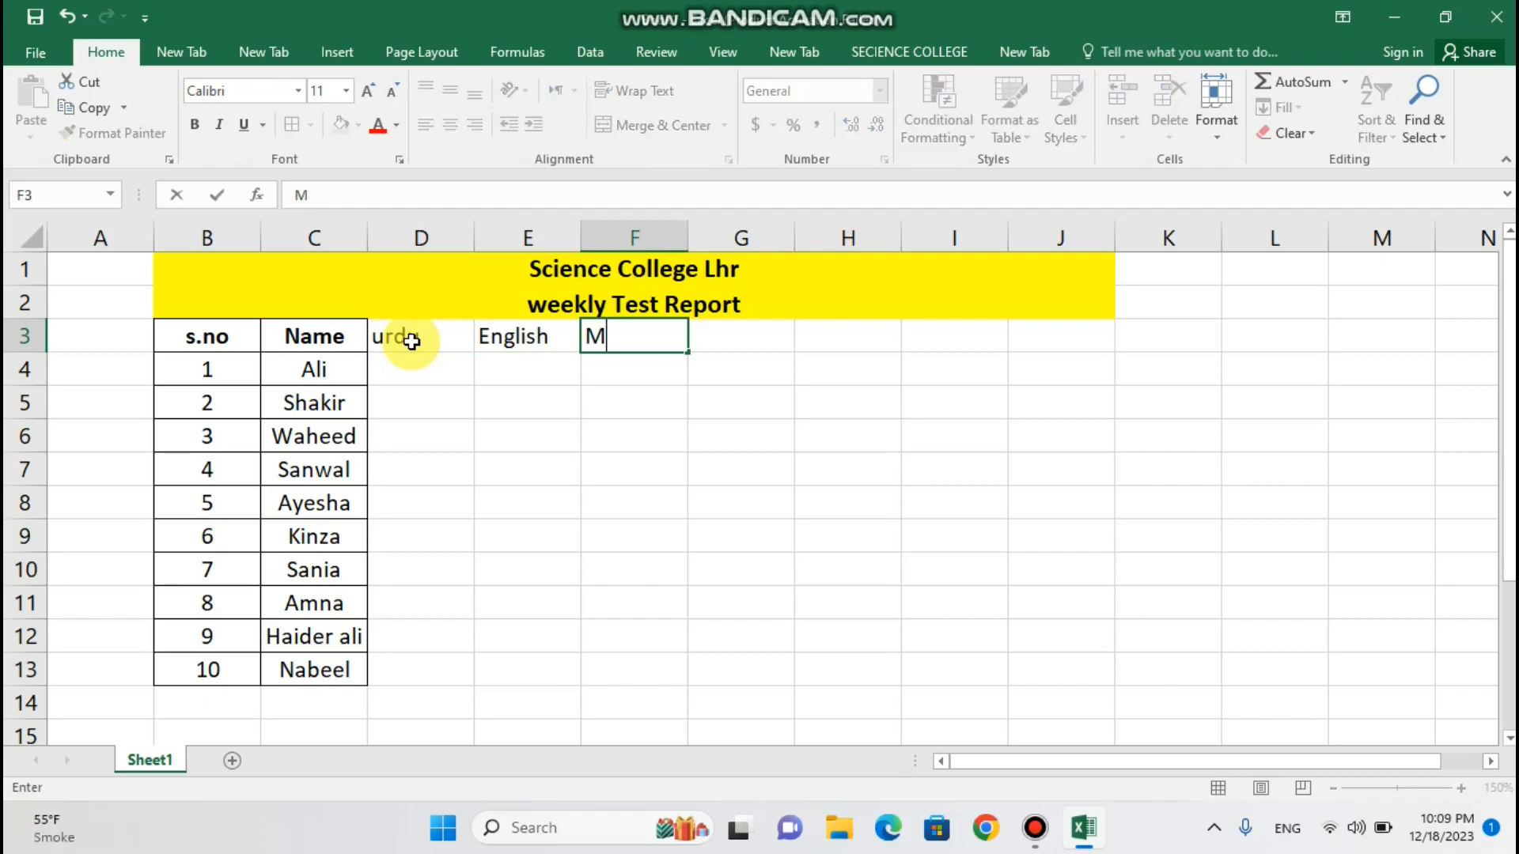
pyautogui.write('aths')
pyautogui.press('Tab')
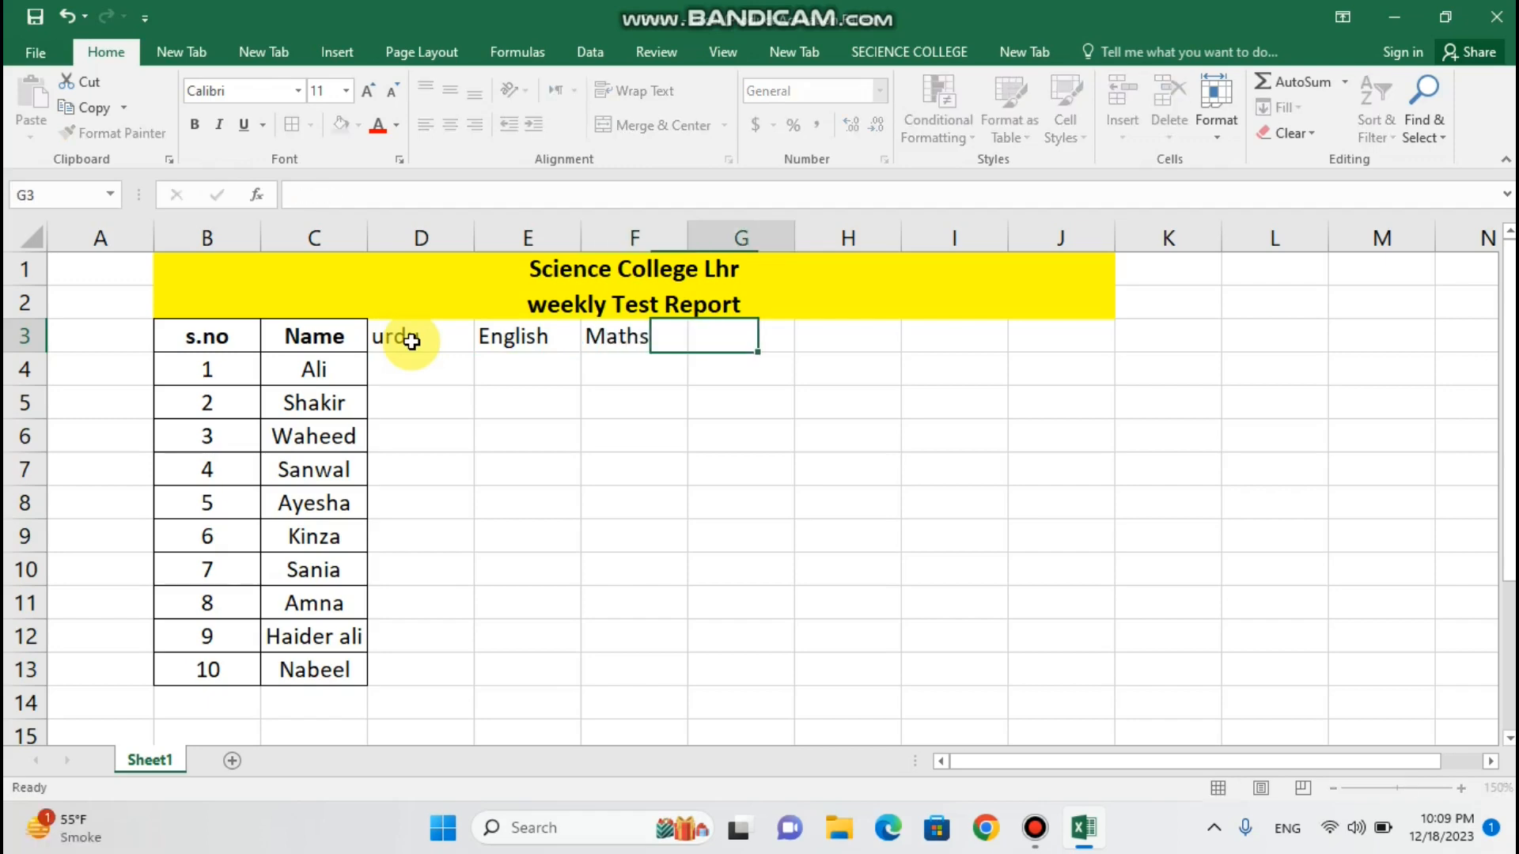
# - Add the subject headers Computer and Pak Study in cells G3:H3
pyautogui.press('BackSpace')
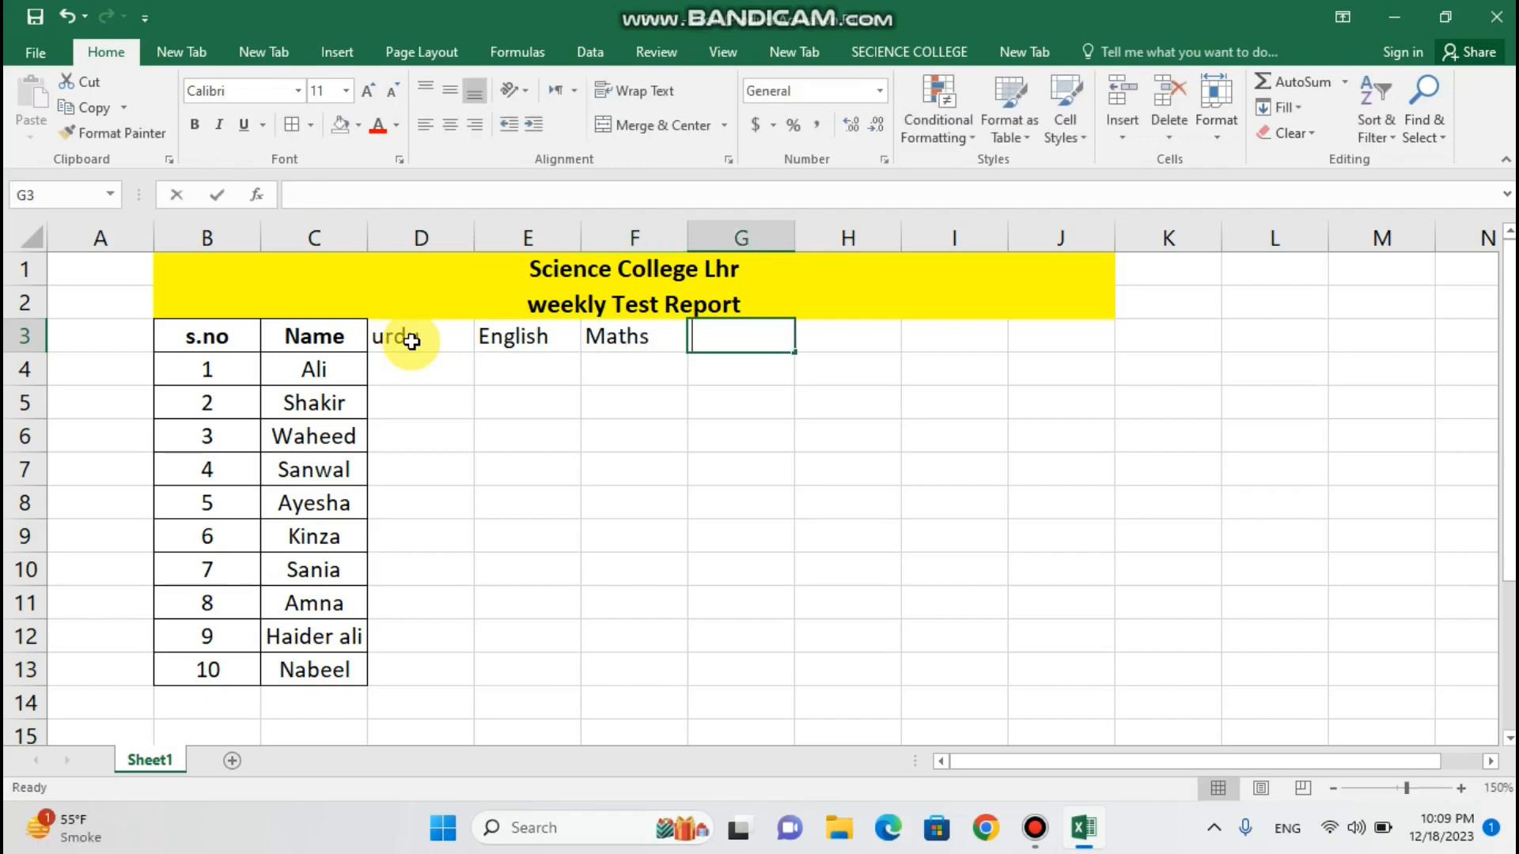
pyautogui.write('Compu')
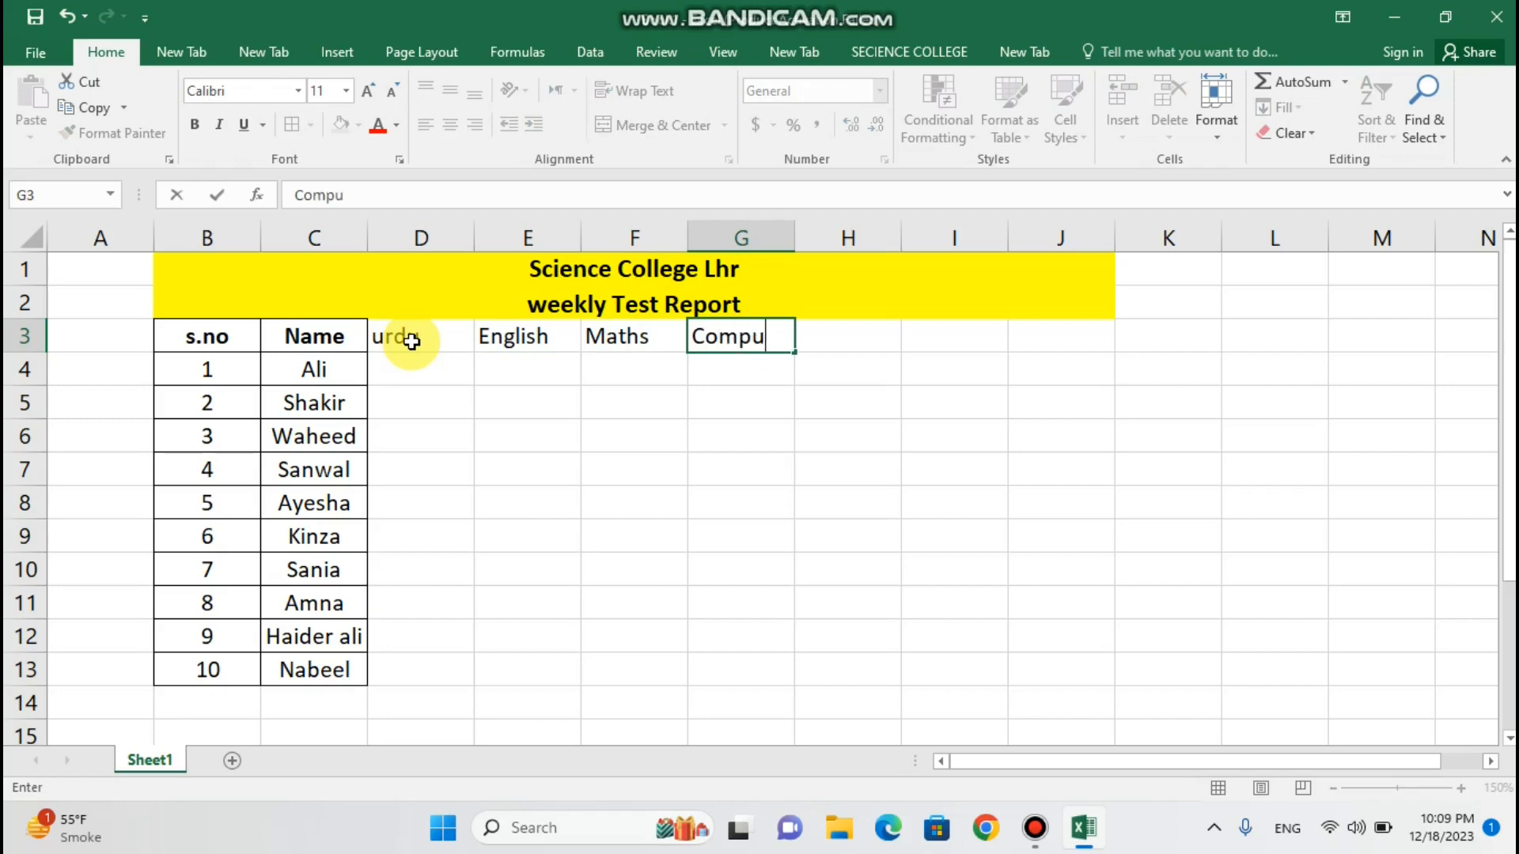
pyautogui.write('ter')
pyautogui.press('Tab')
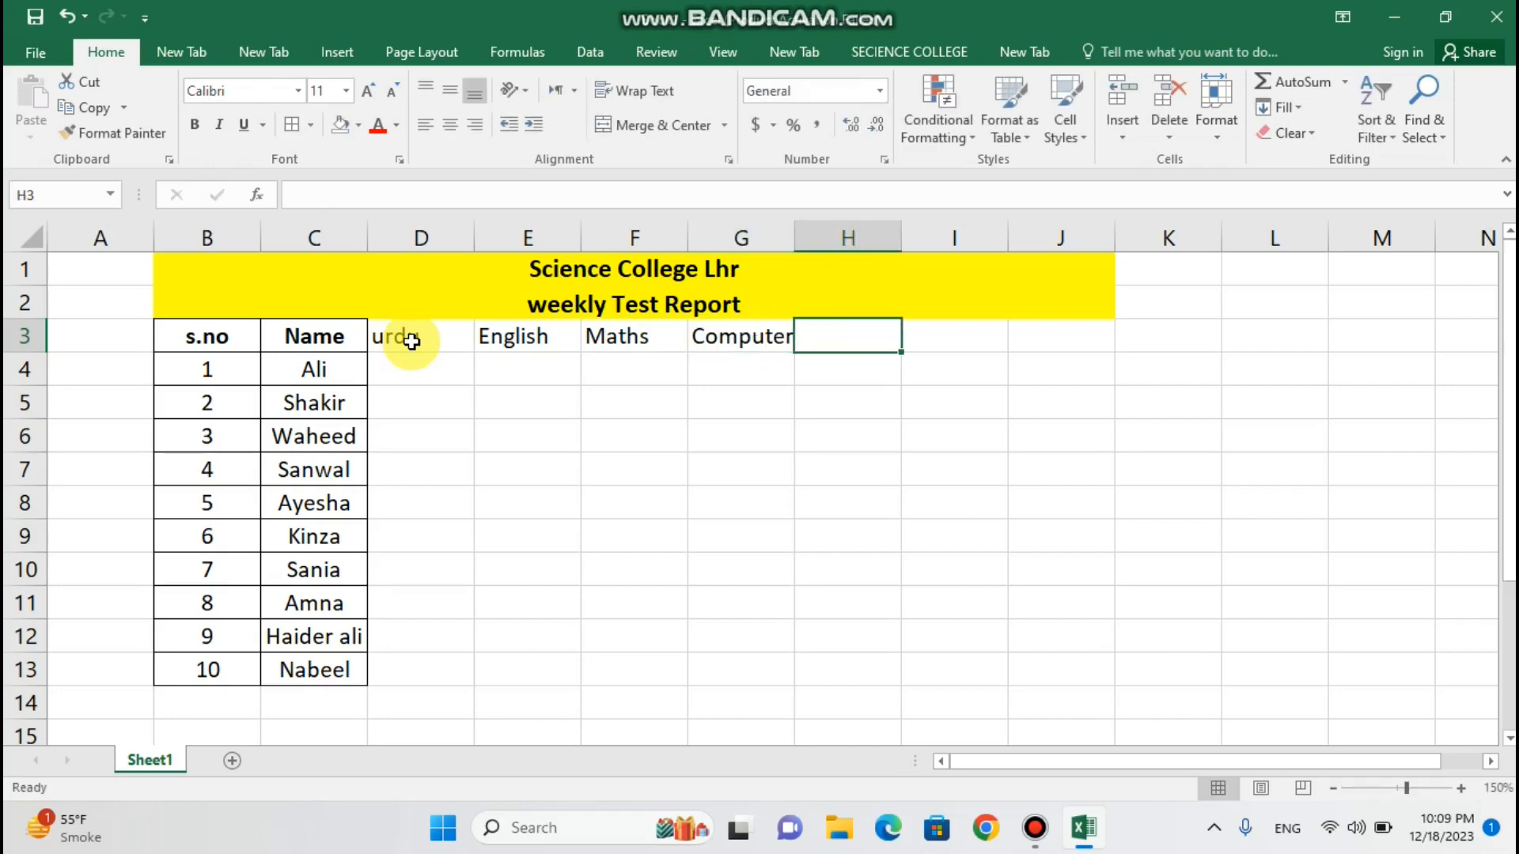
pyautogui.write('O')
pyautogui.press('BackSpace')
pyautogui.write('P')
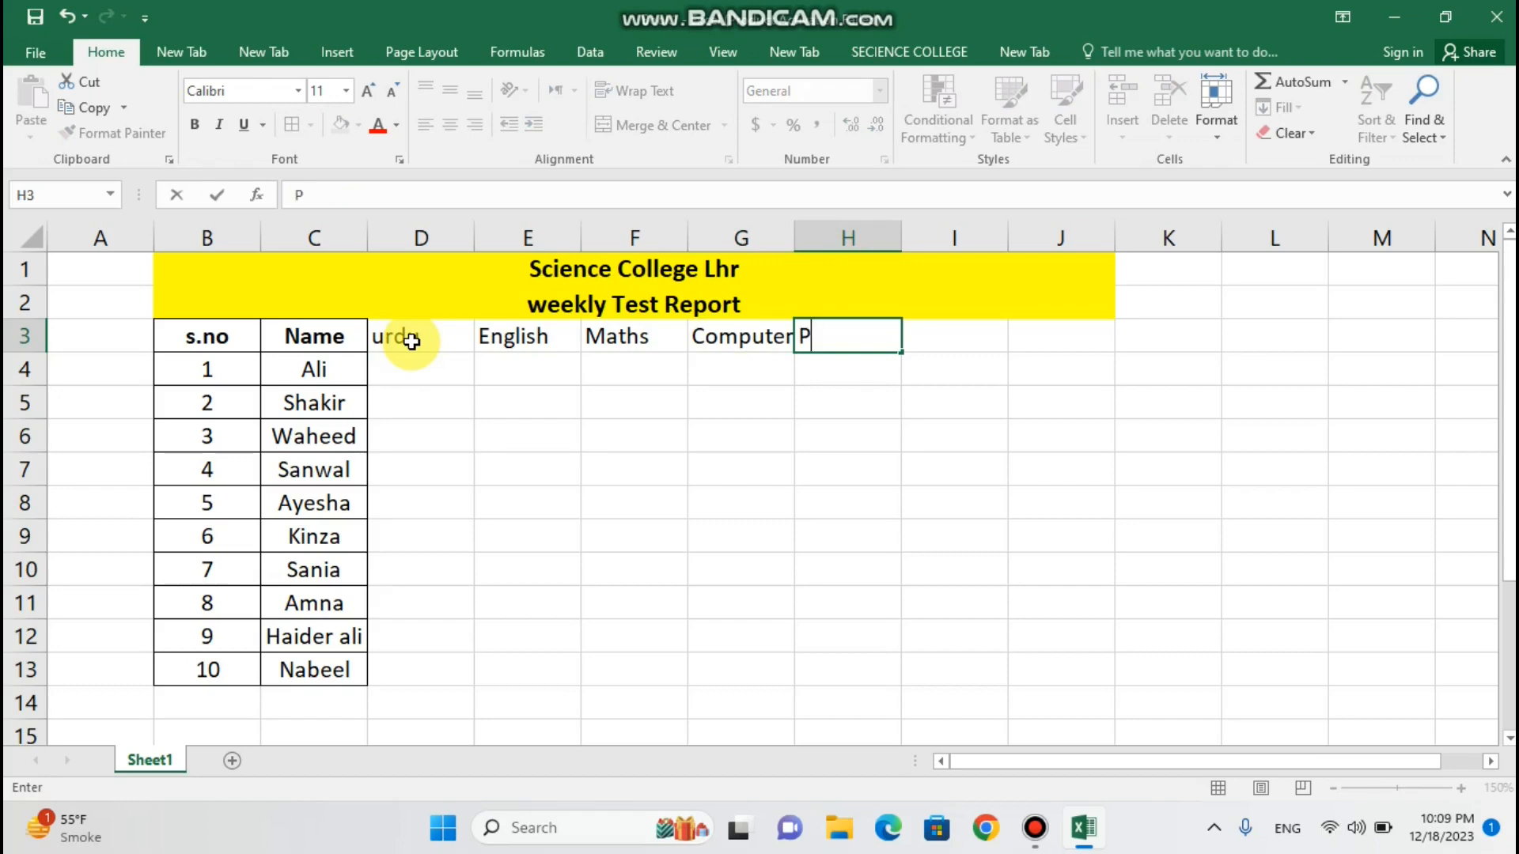
pyautogui.write('ak Study')
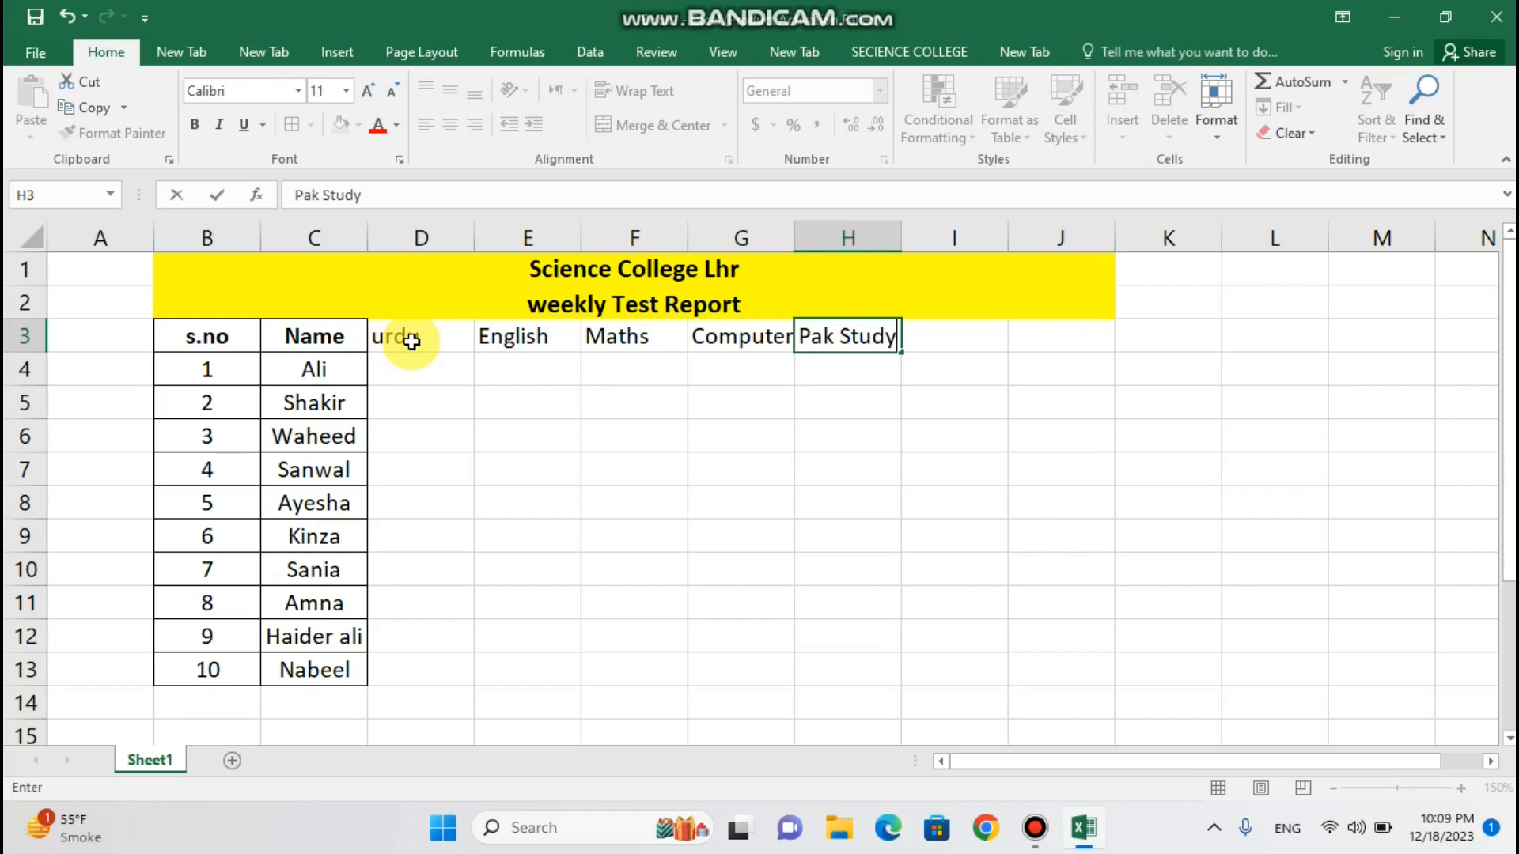
pyautogui.press('Tab')
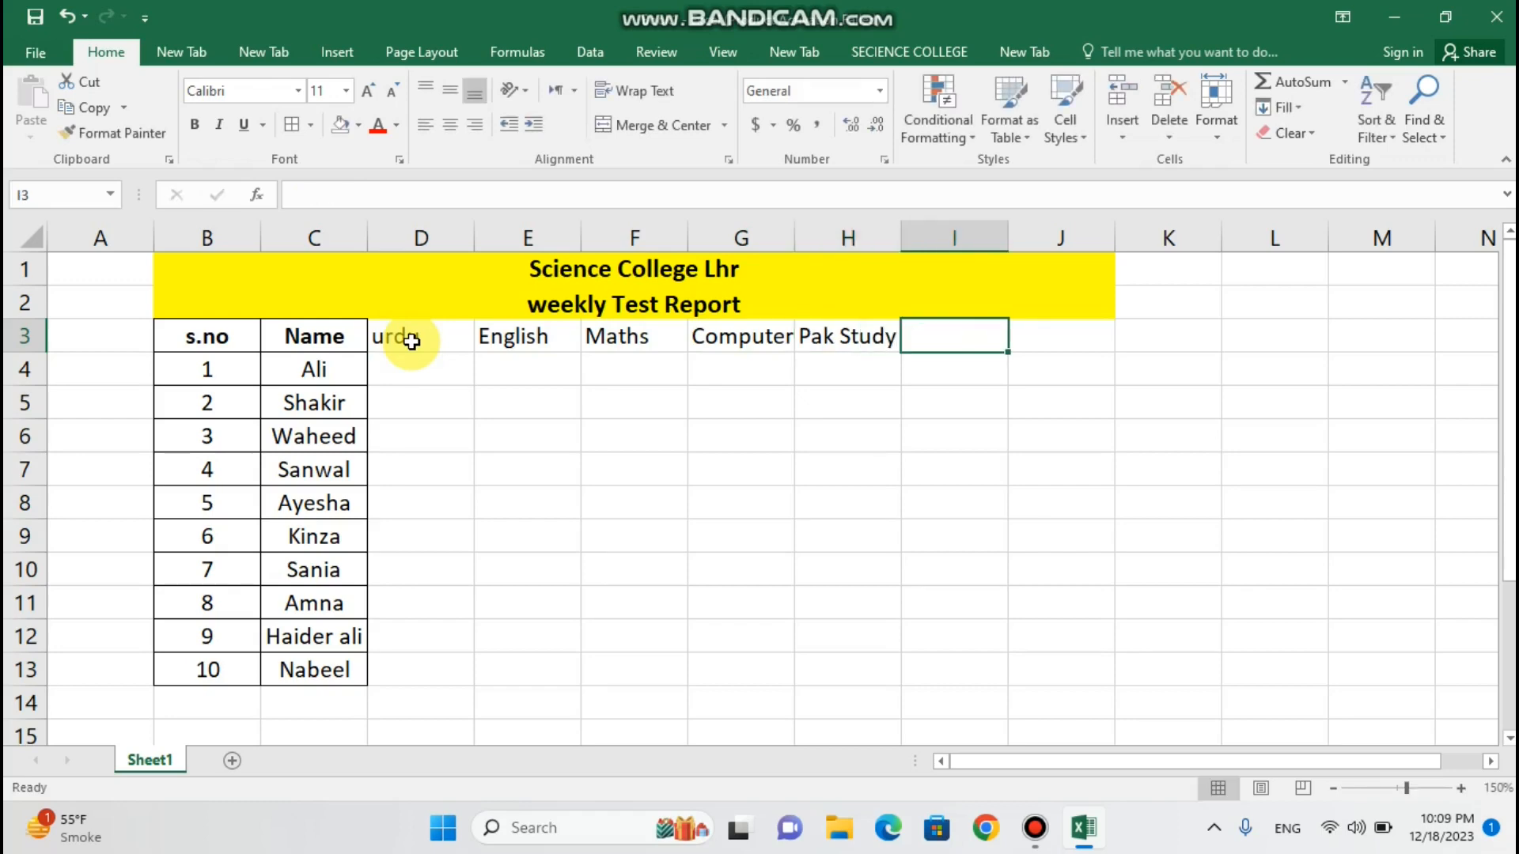
# - Apply All Borders to the subject headers in D3:H3 and center them horizontally
pyautogui.moveTo(400, 339); pyautogui.dragTo(837, 338)
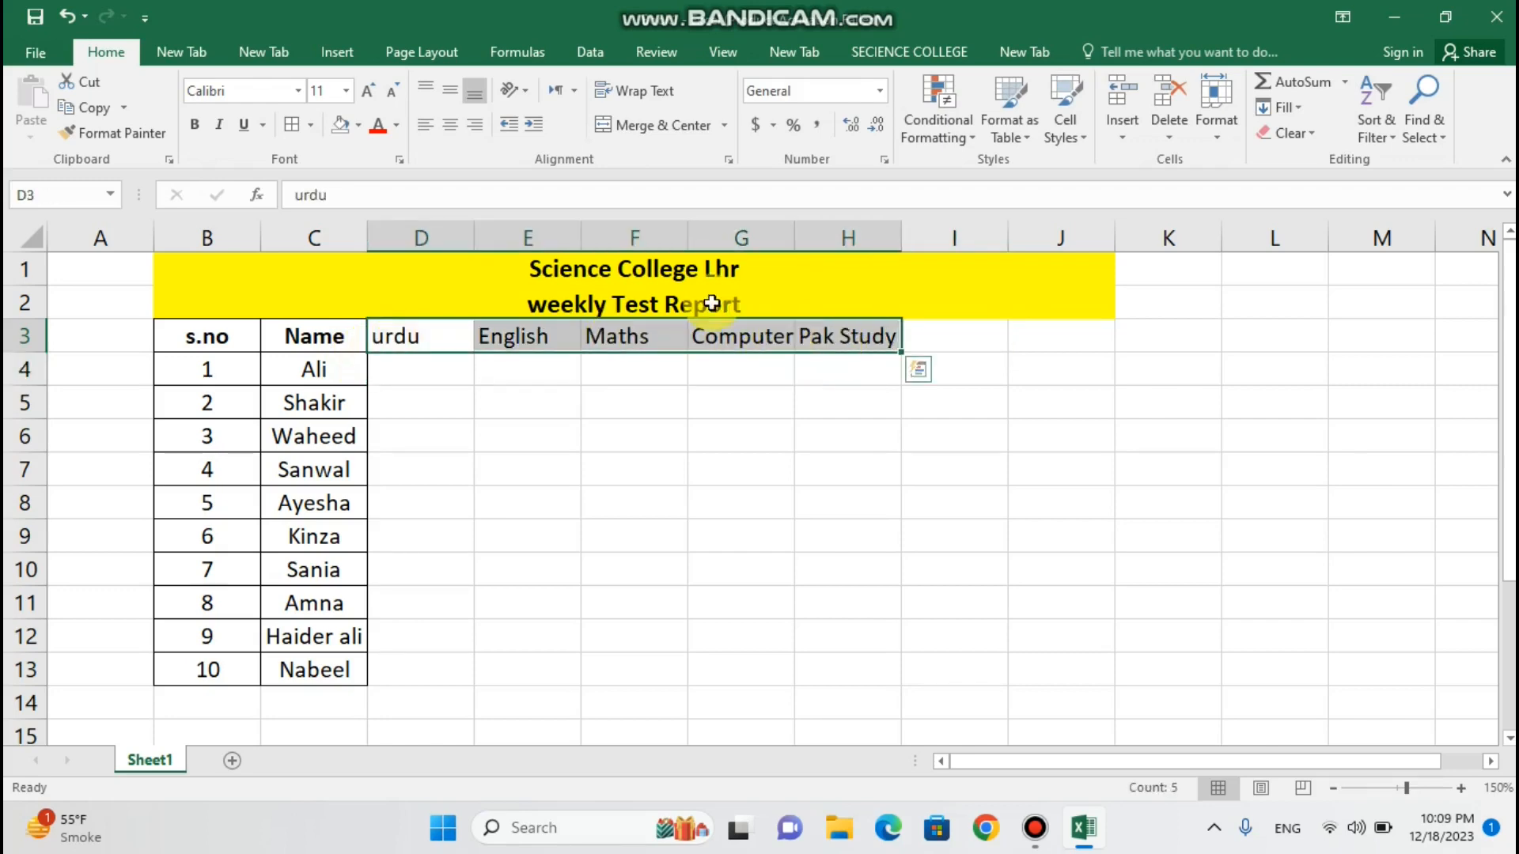
pyautogui.click(291, 124)
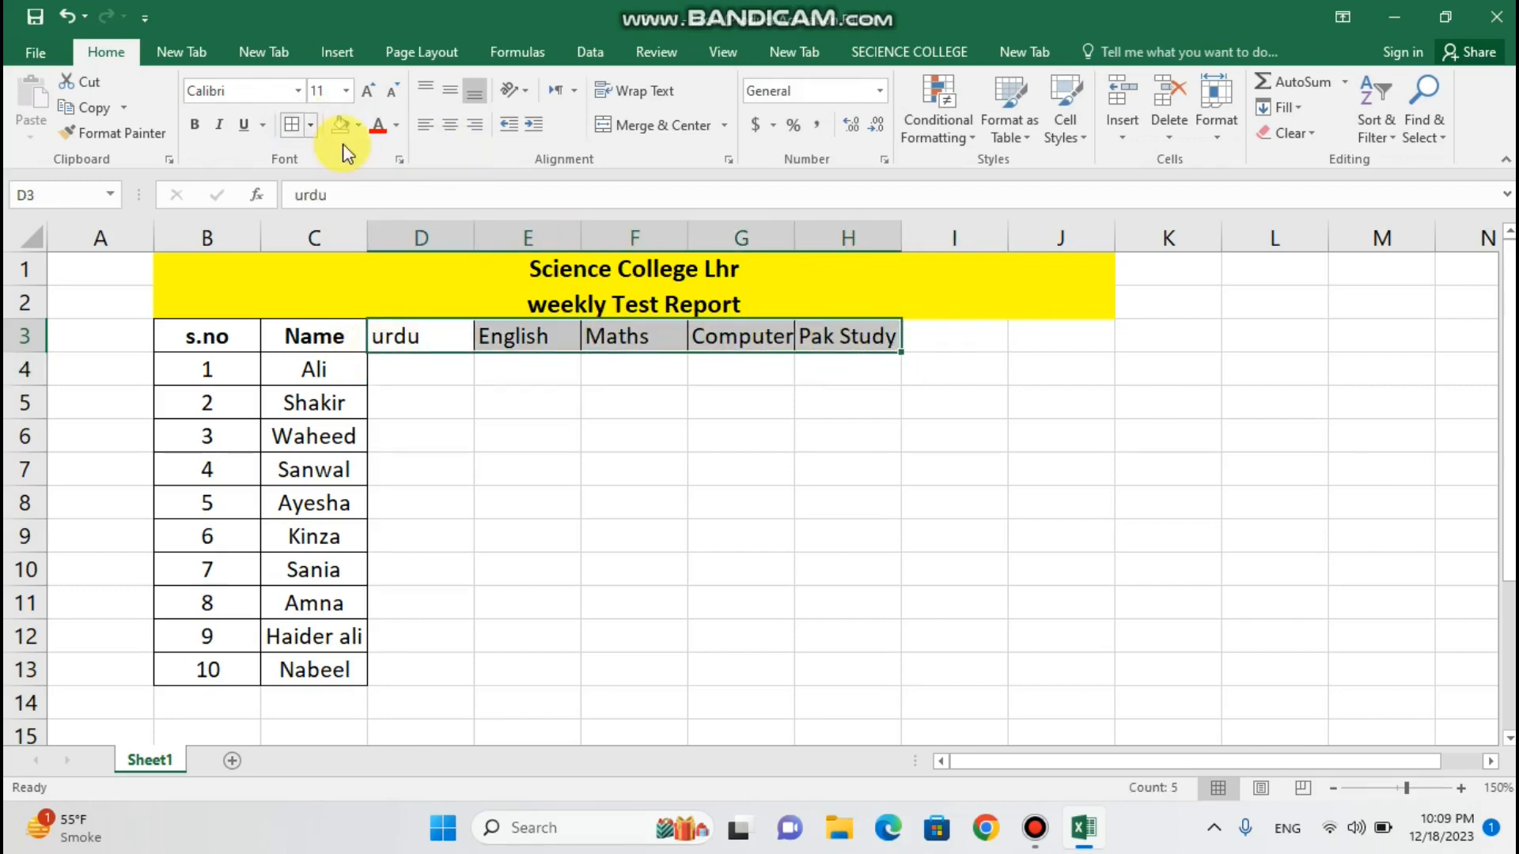
pyautogui.click(453, 125)
pyautogui.click(531, 438)
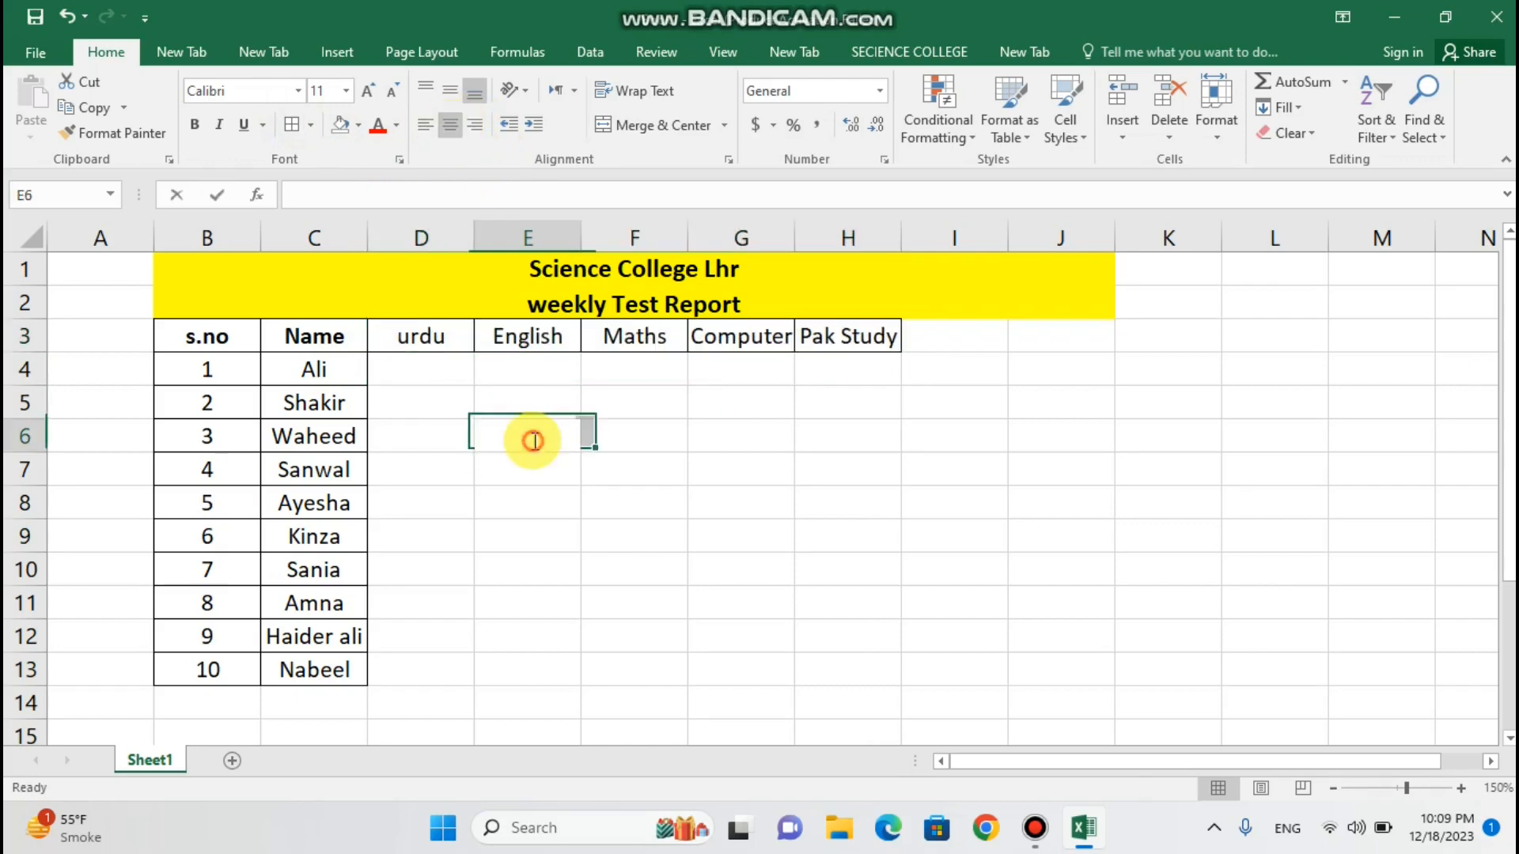
pyautogui.click(617, 387)
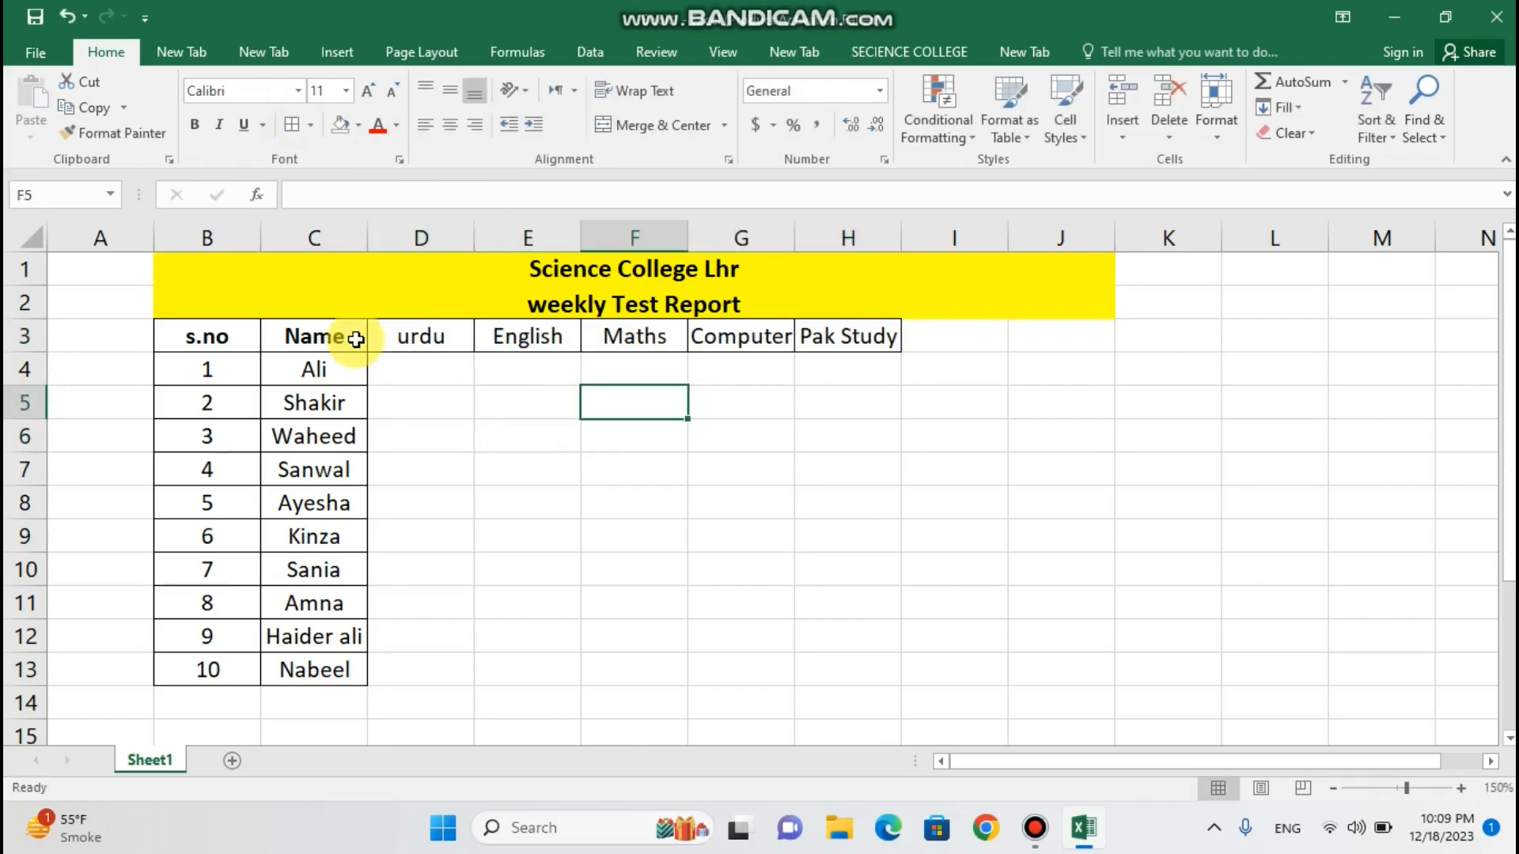
pyautogui.click(253, 339)
pyautogui.click(315, 336)
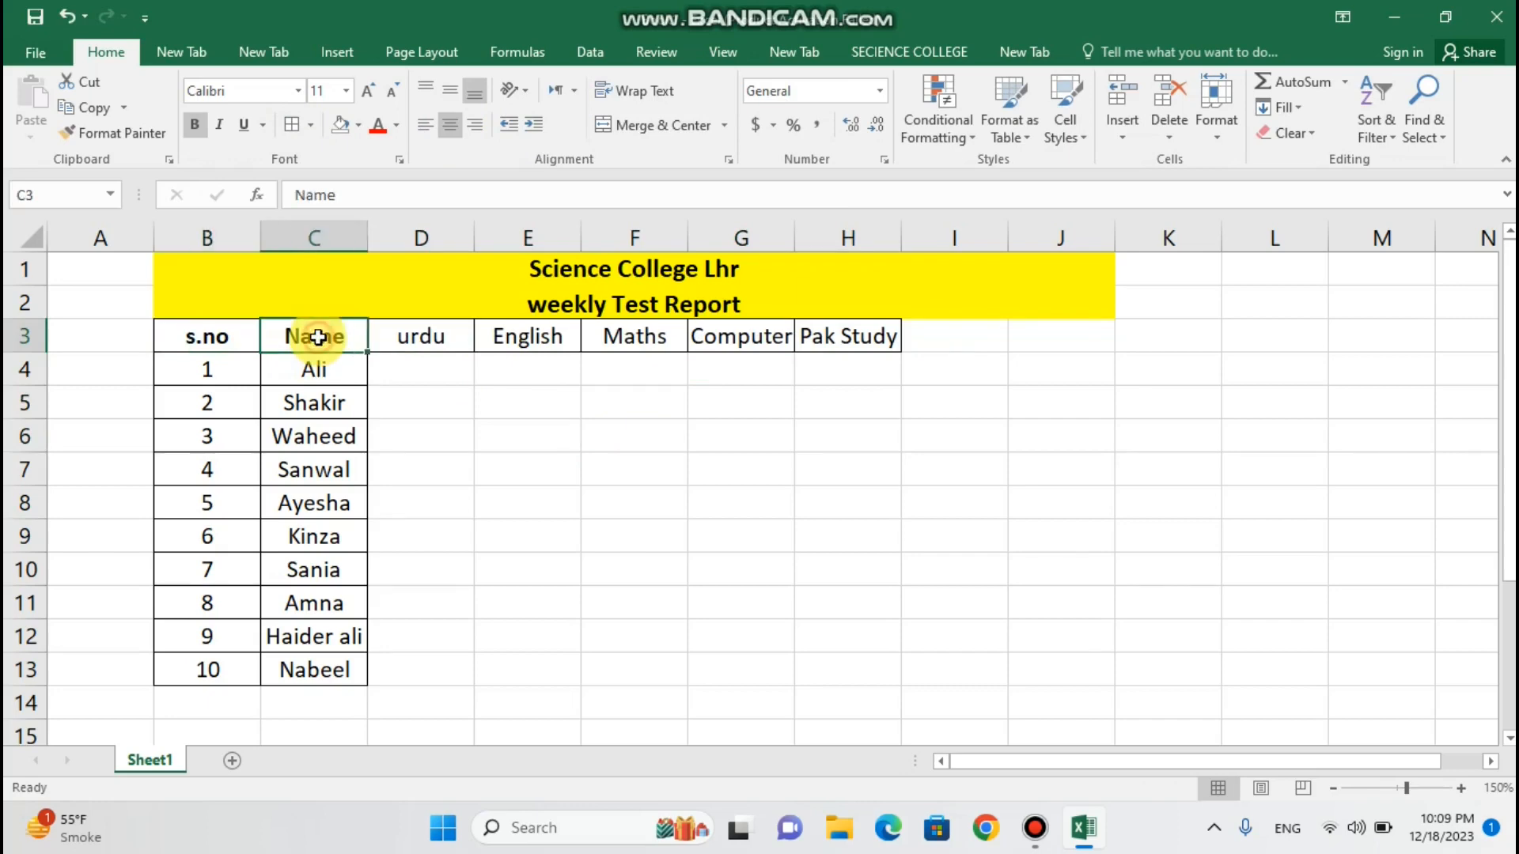
pyautogui.click(392, 335)
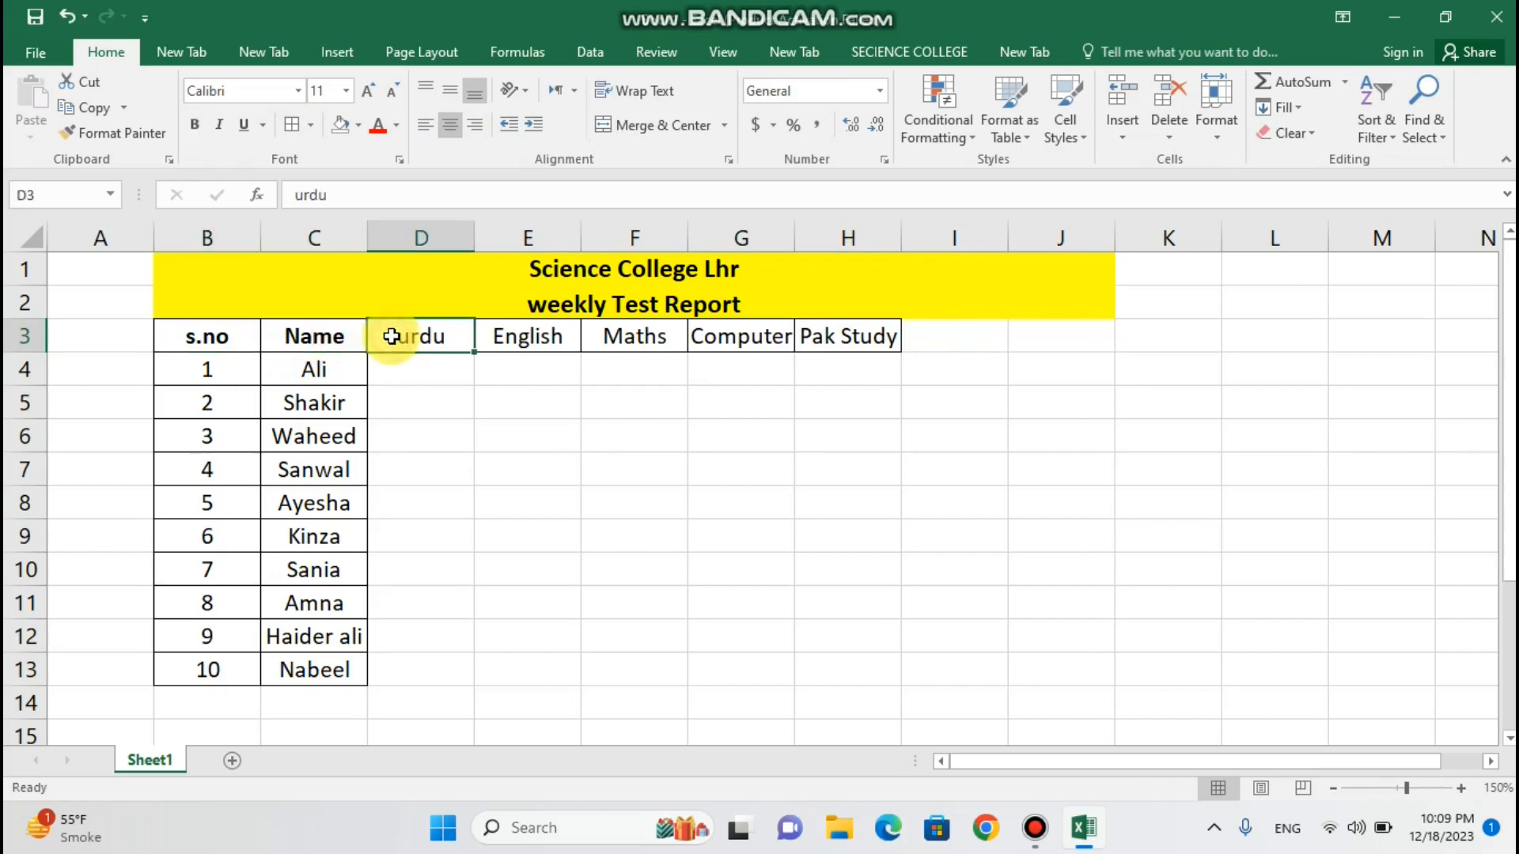
pyautogui.click(487, 338)
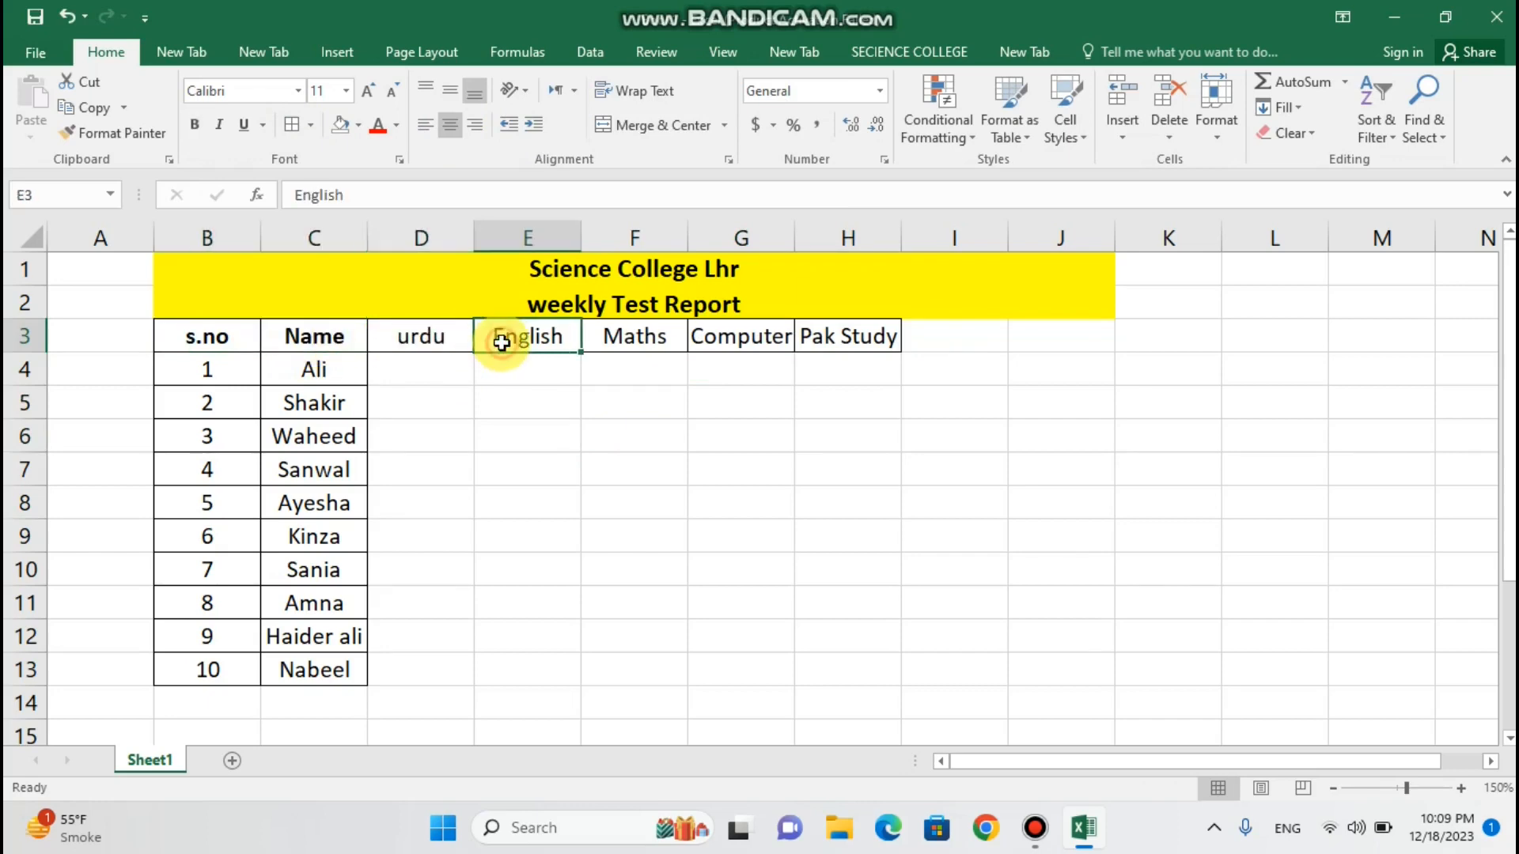
pyautogui.click(601, 338)
pyautogui.click(697, 341)
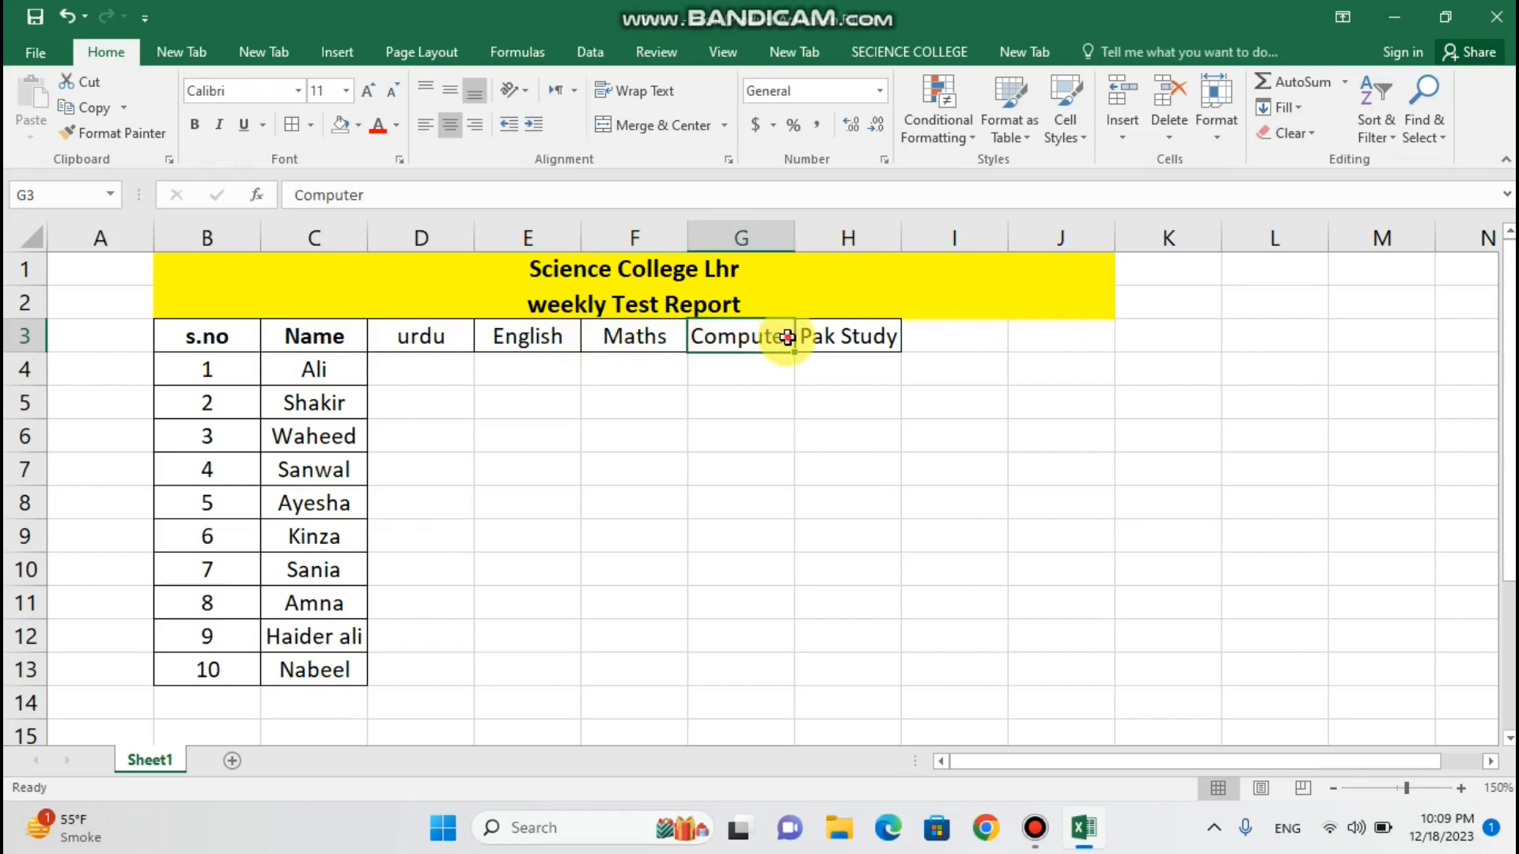
pyautogui.click(823, 340)
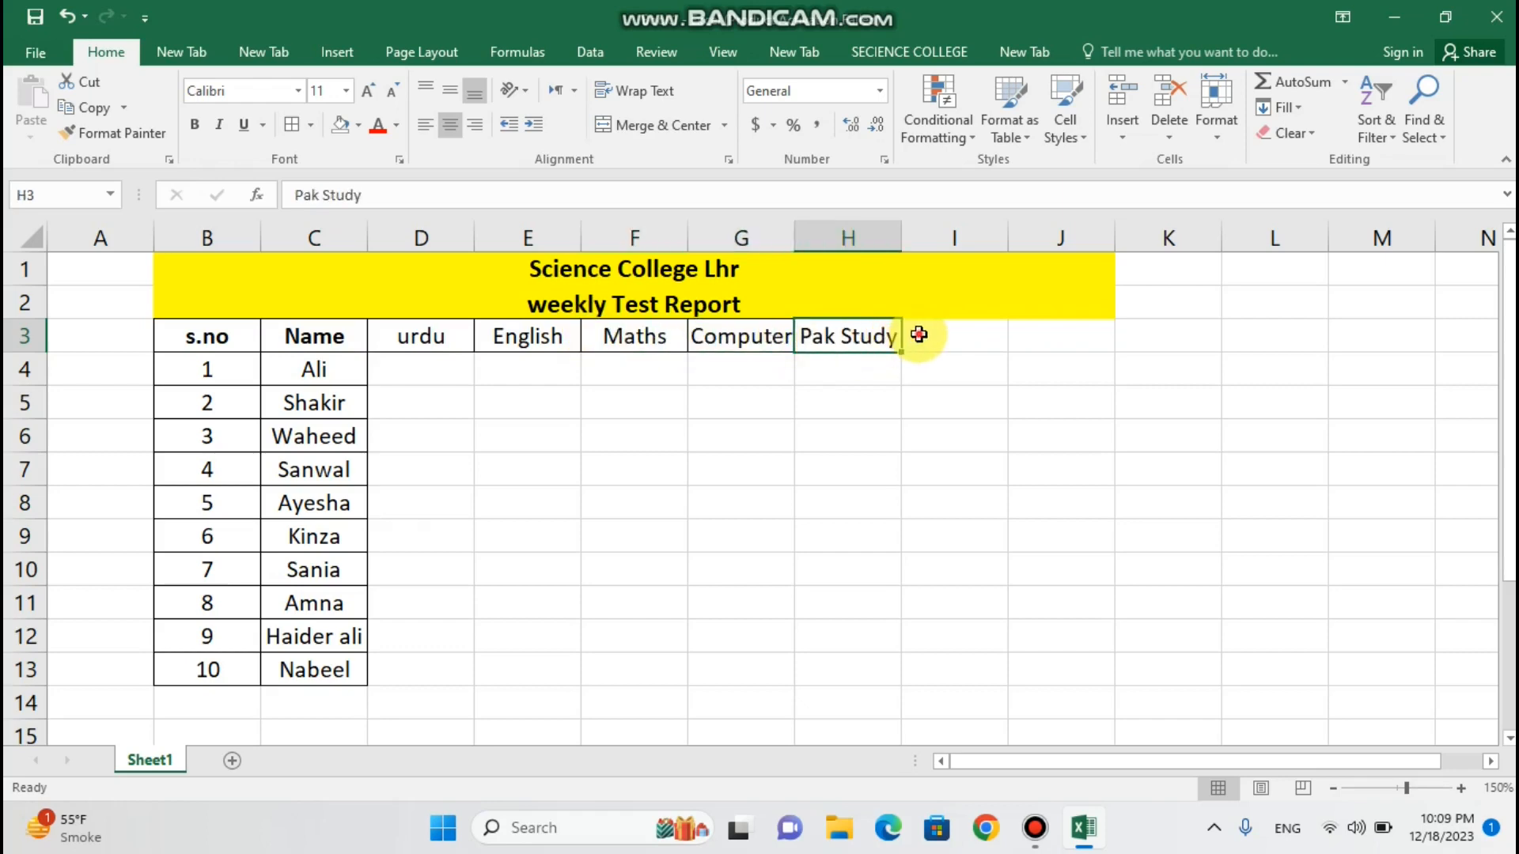
# - Enter the column headers Total marks in I3 and Obtain marks in J3
pyautogui.click(918, 335)
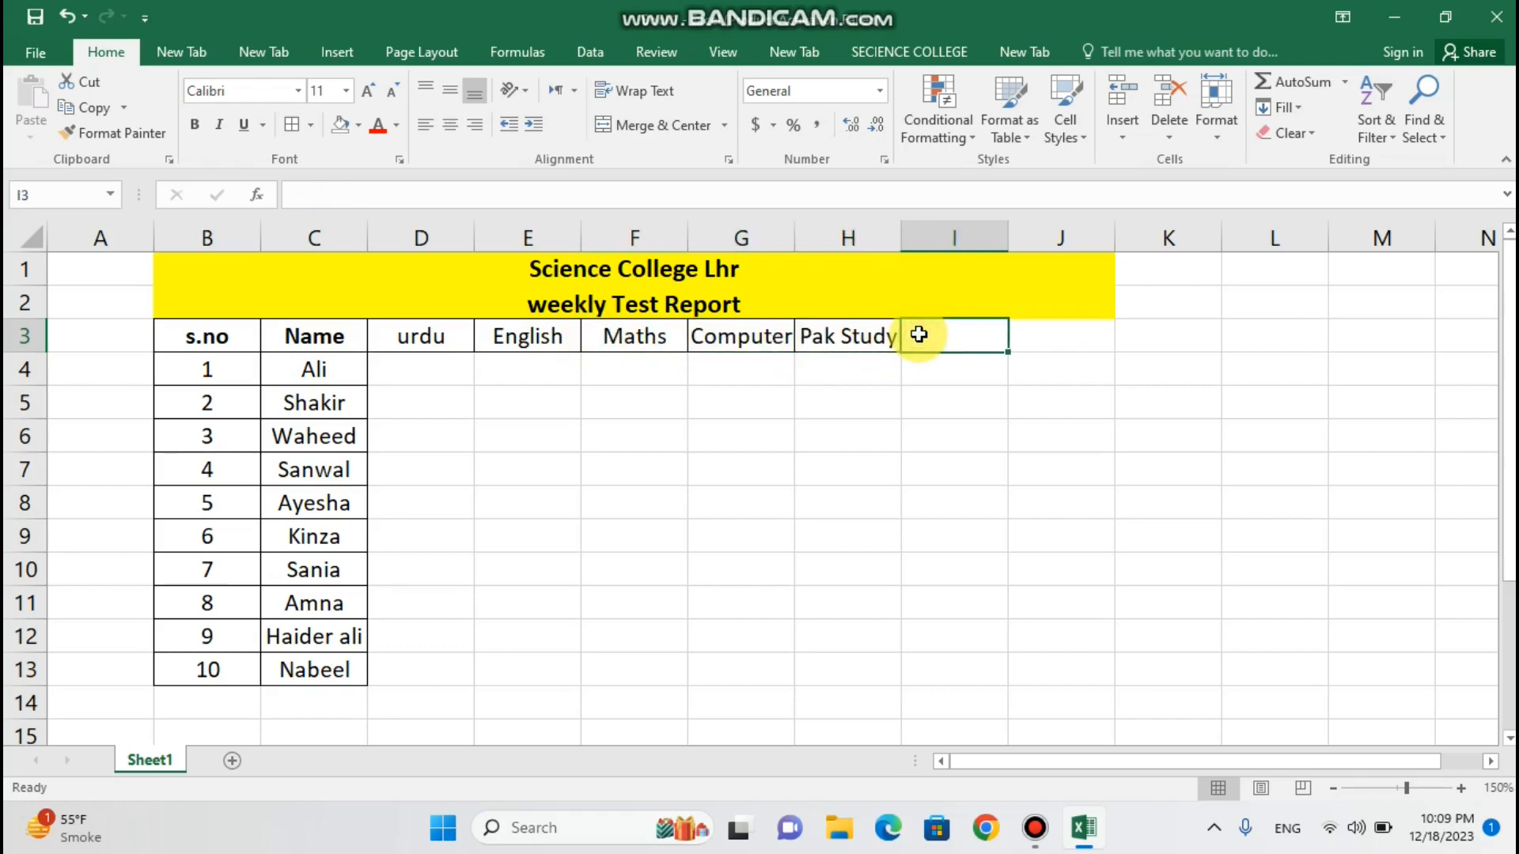
pyautogui.write('To')
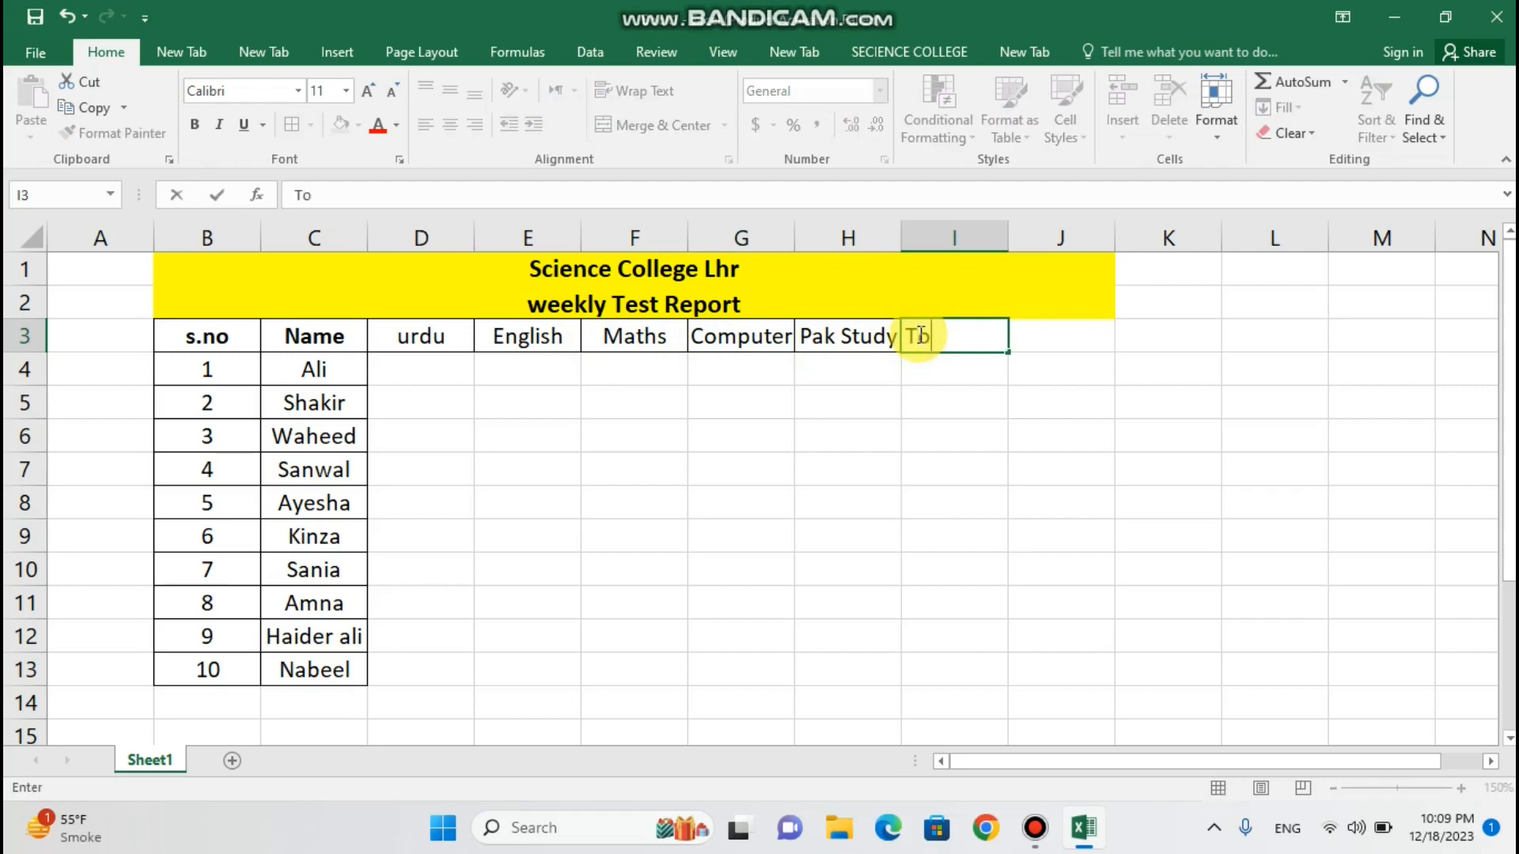
pyautogui.write('tal marks')
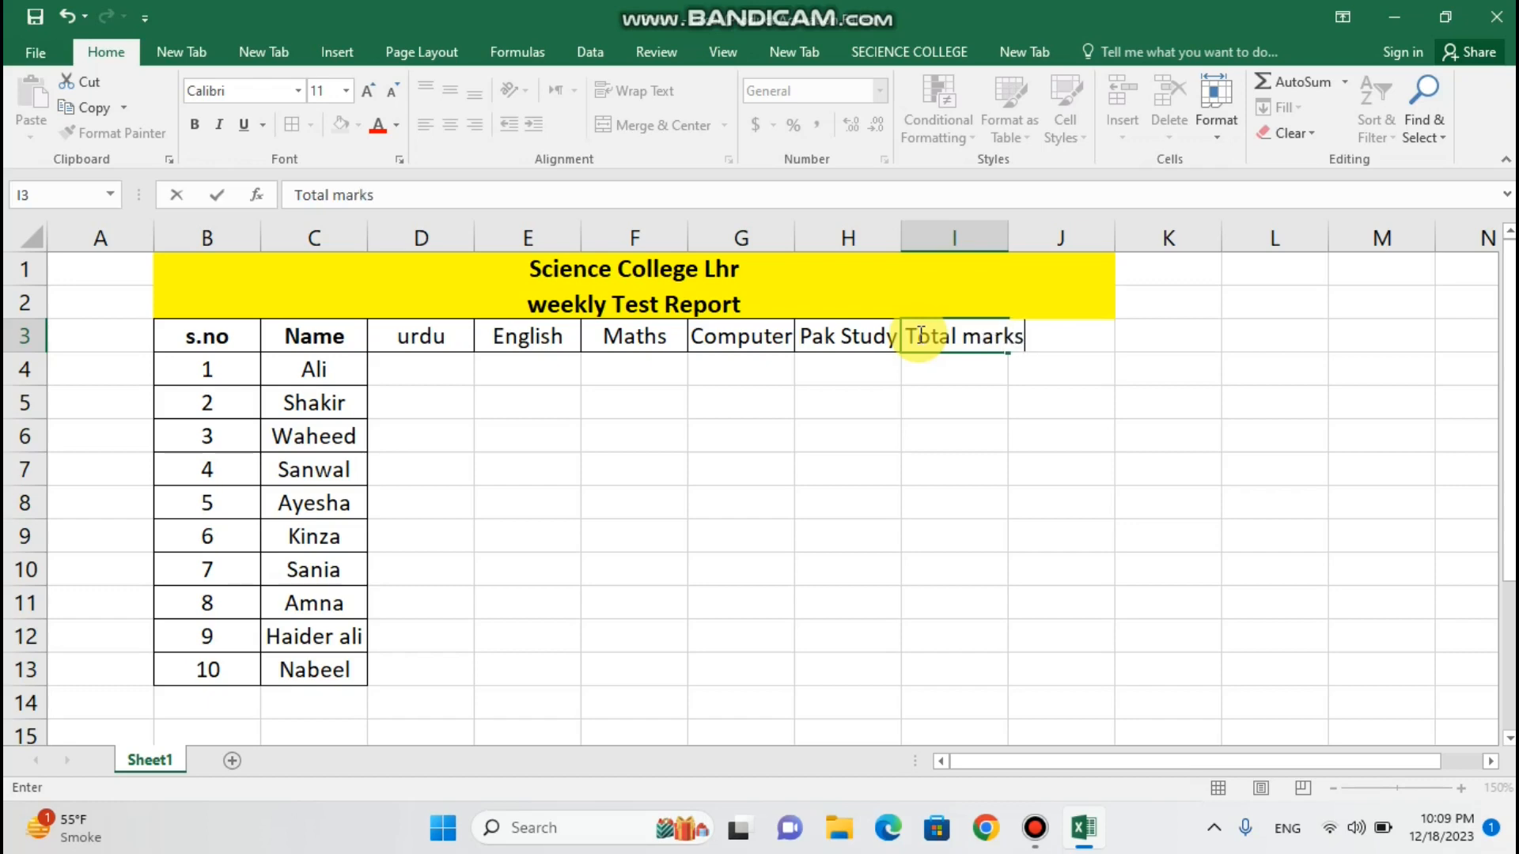
pyautogui.press('Tab')
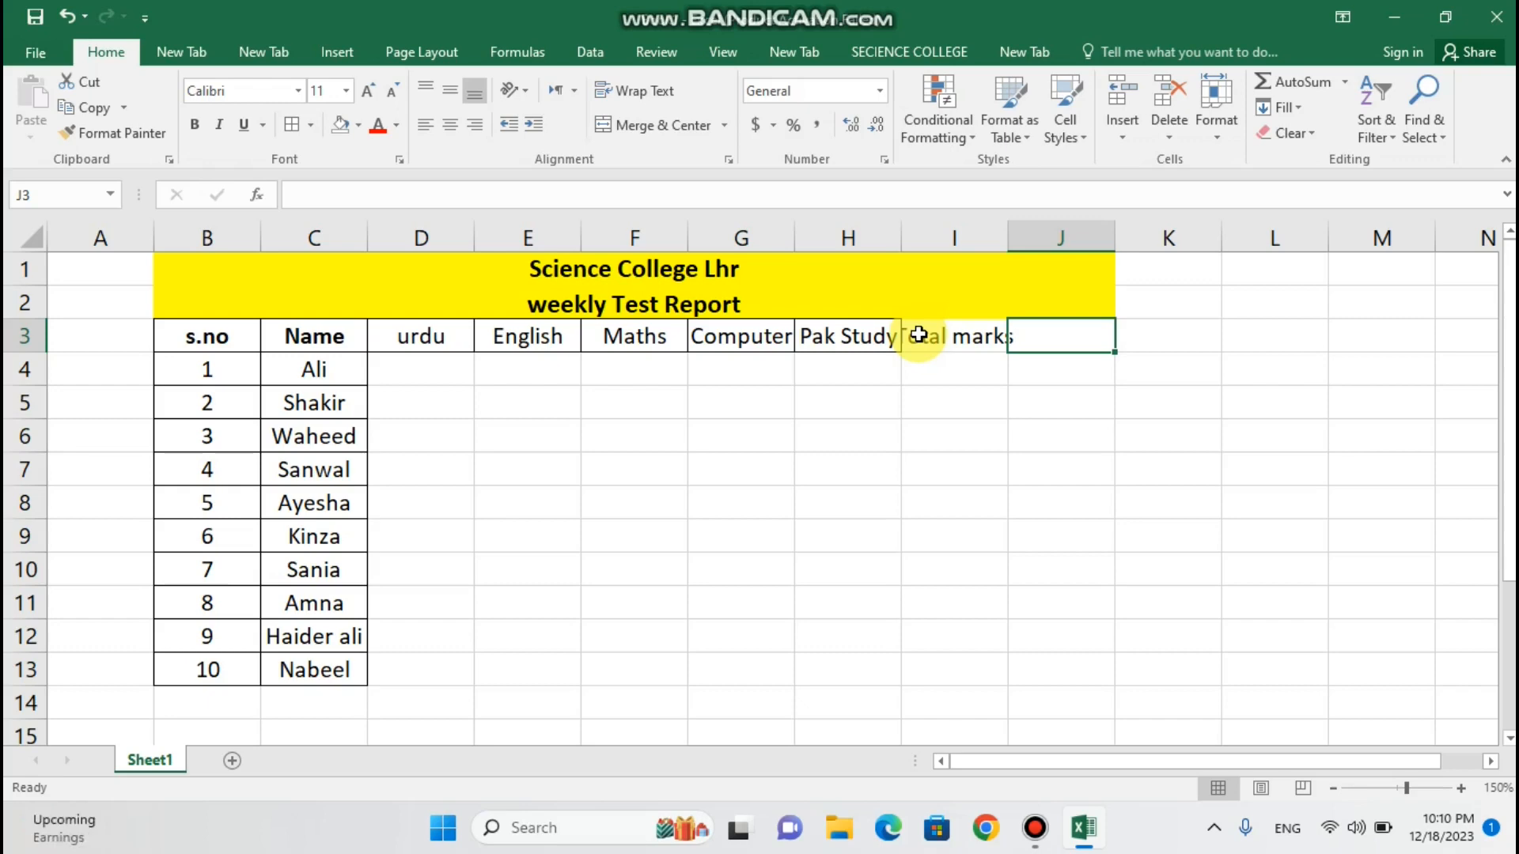
pyautogui.write('Obta')
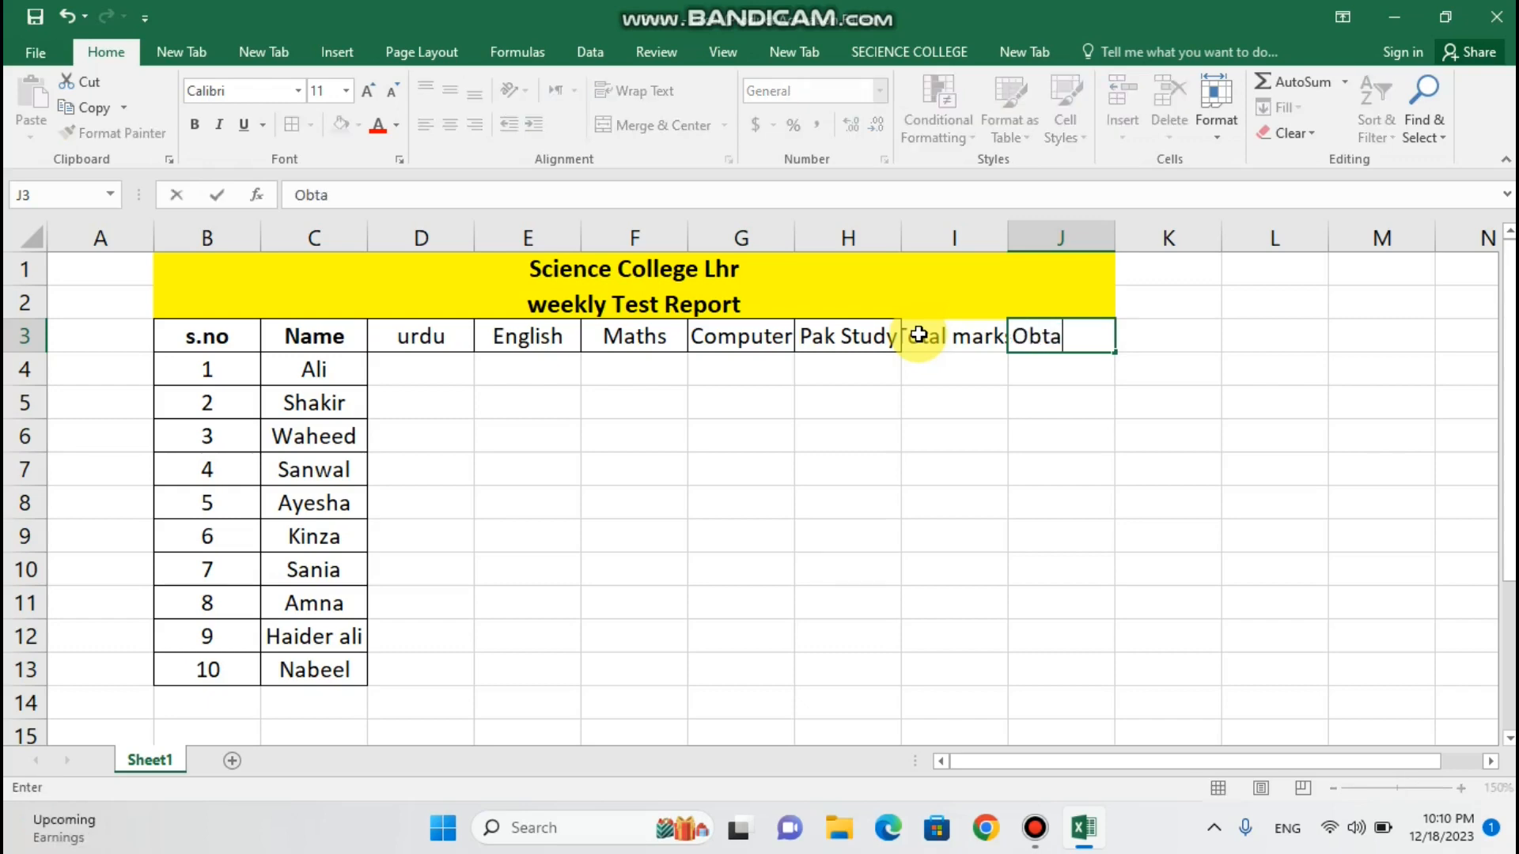
pyautogui.write('in mar')
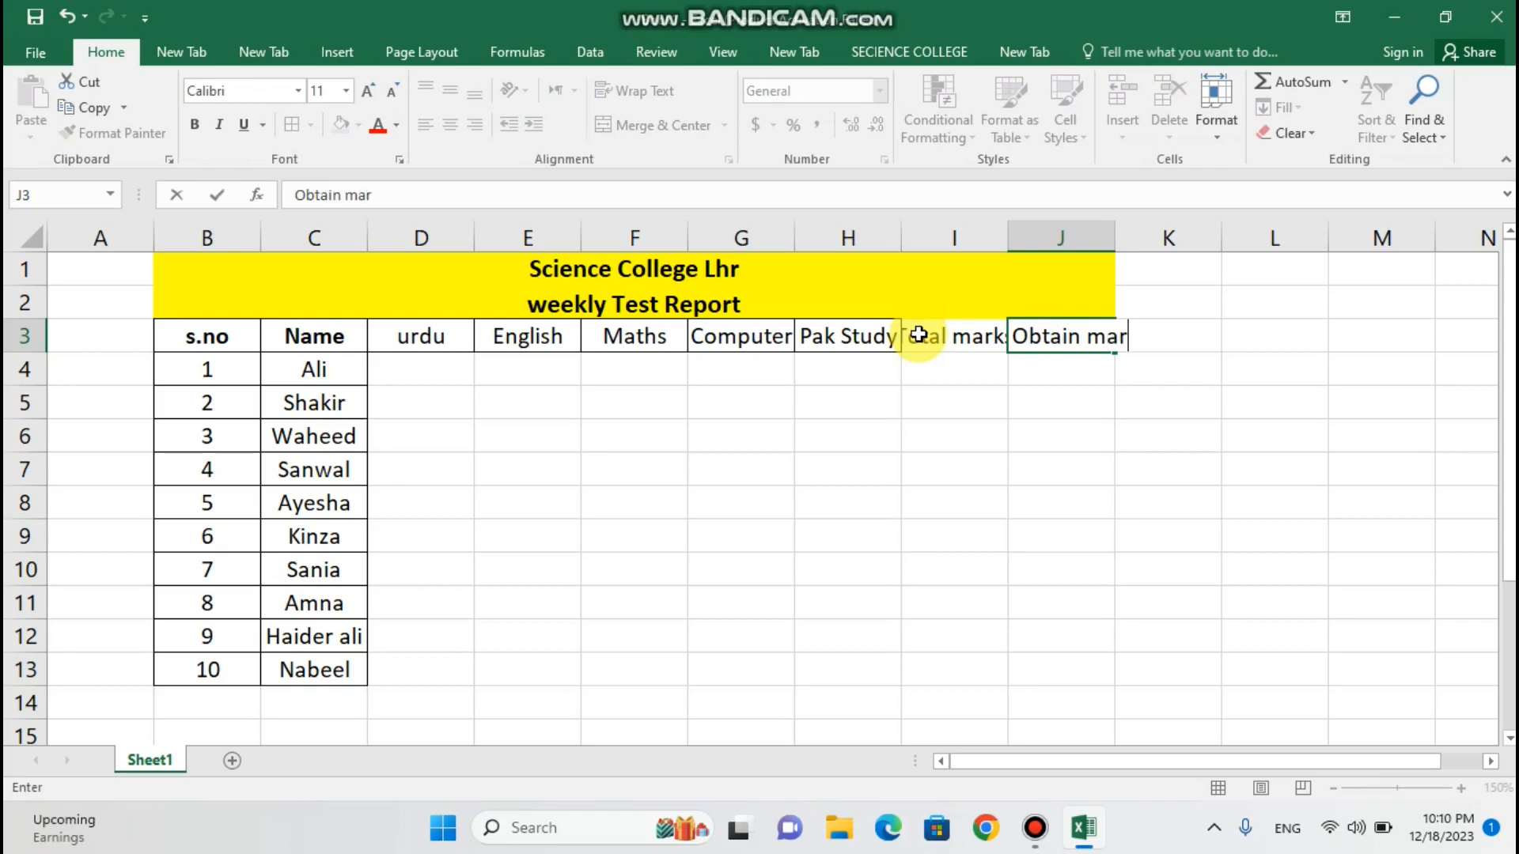
pyautogui.write('ks')
# - Apply All Borders to the Total marks and Obtain marks headers in I3:J3 and center them horizontally
pyautogui.click(919, 336)
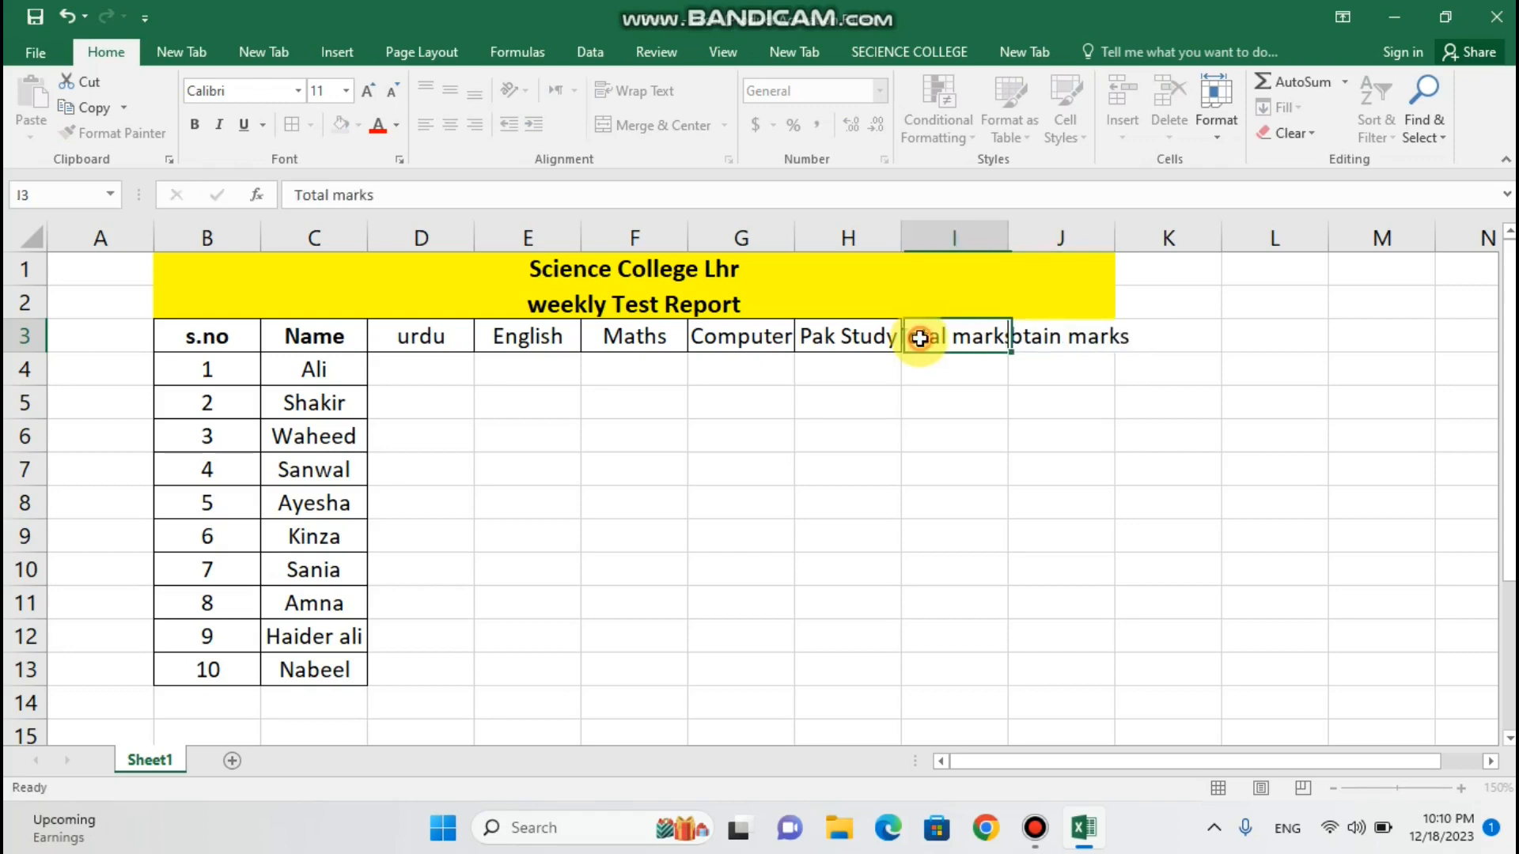
pyautogui.moveTo(1096, 336); pyautogui.dragTo(971, 333)
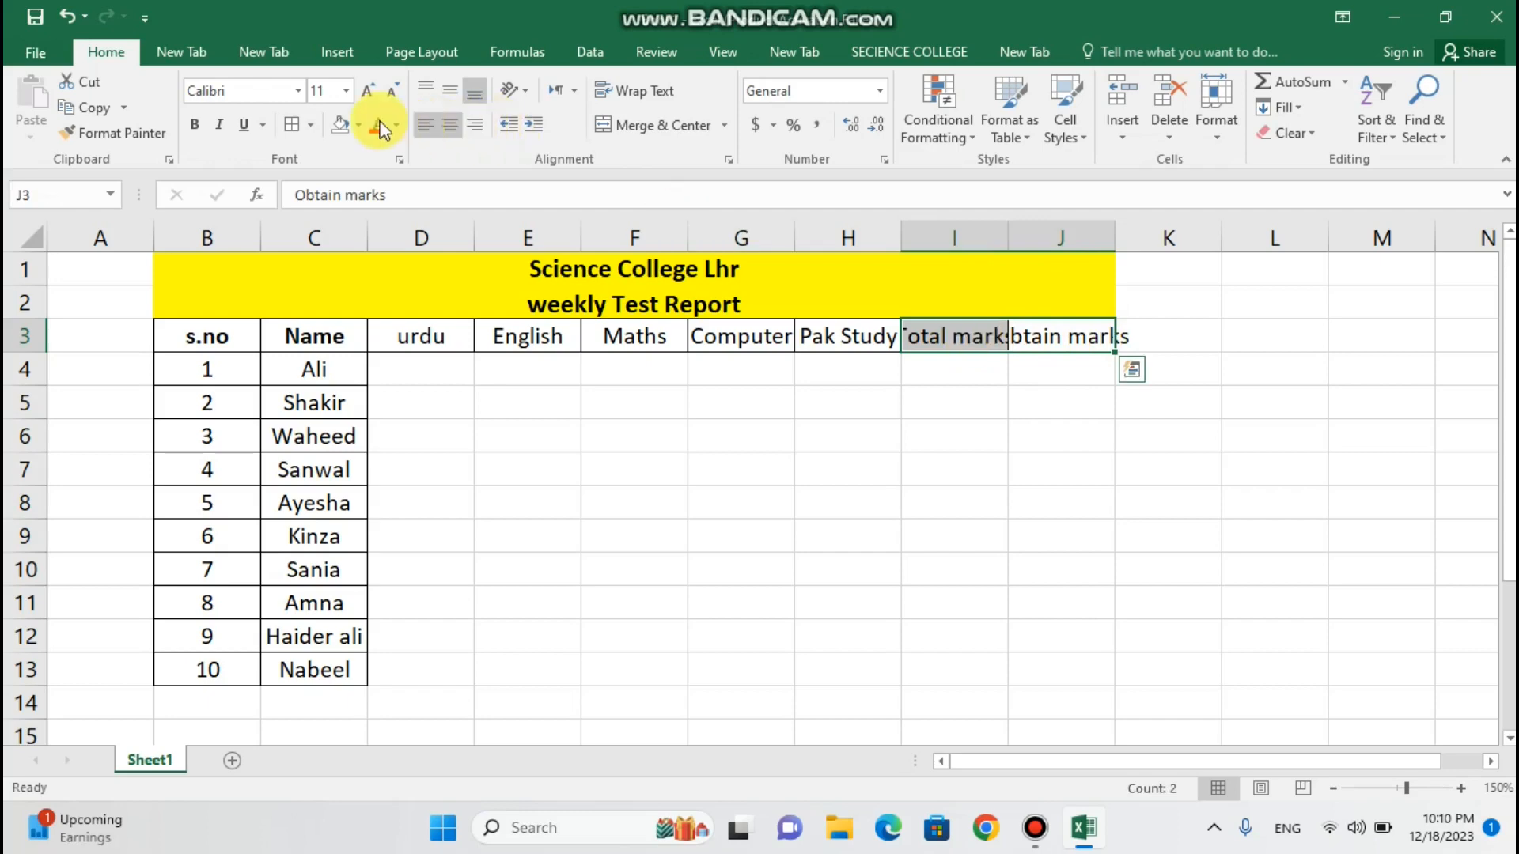
pyautogui.click(291, 125)
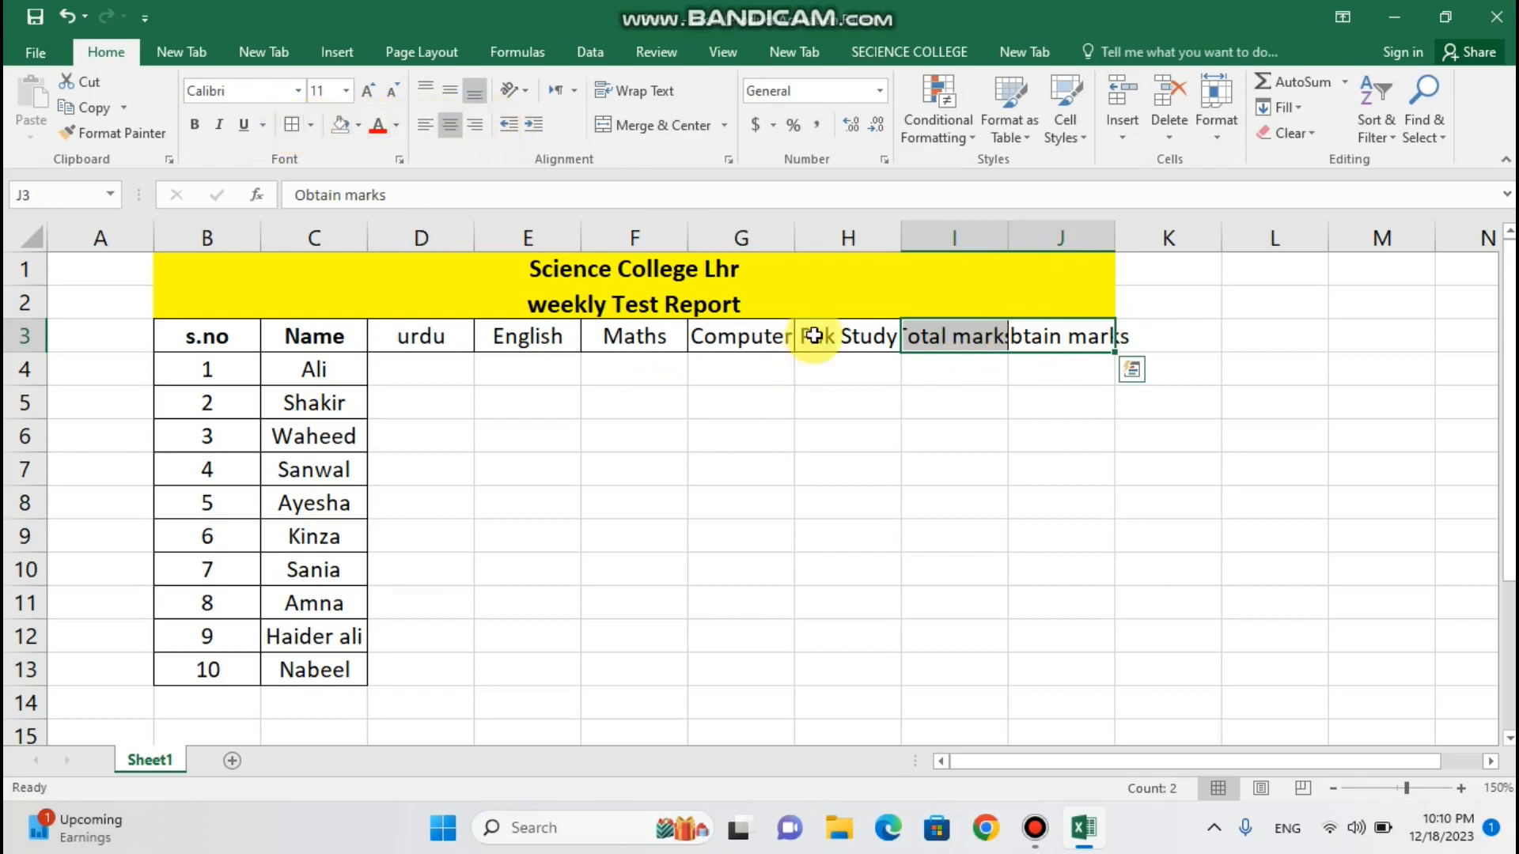
# - AutoFit the widths of columns H, I and J to their header text
pyautogui.doubleClick(900, 236)
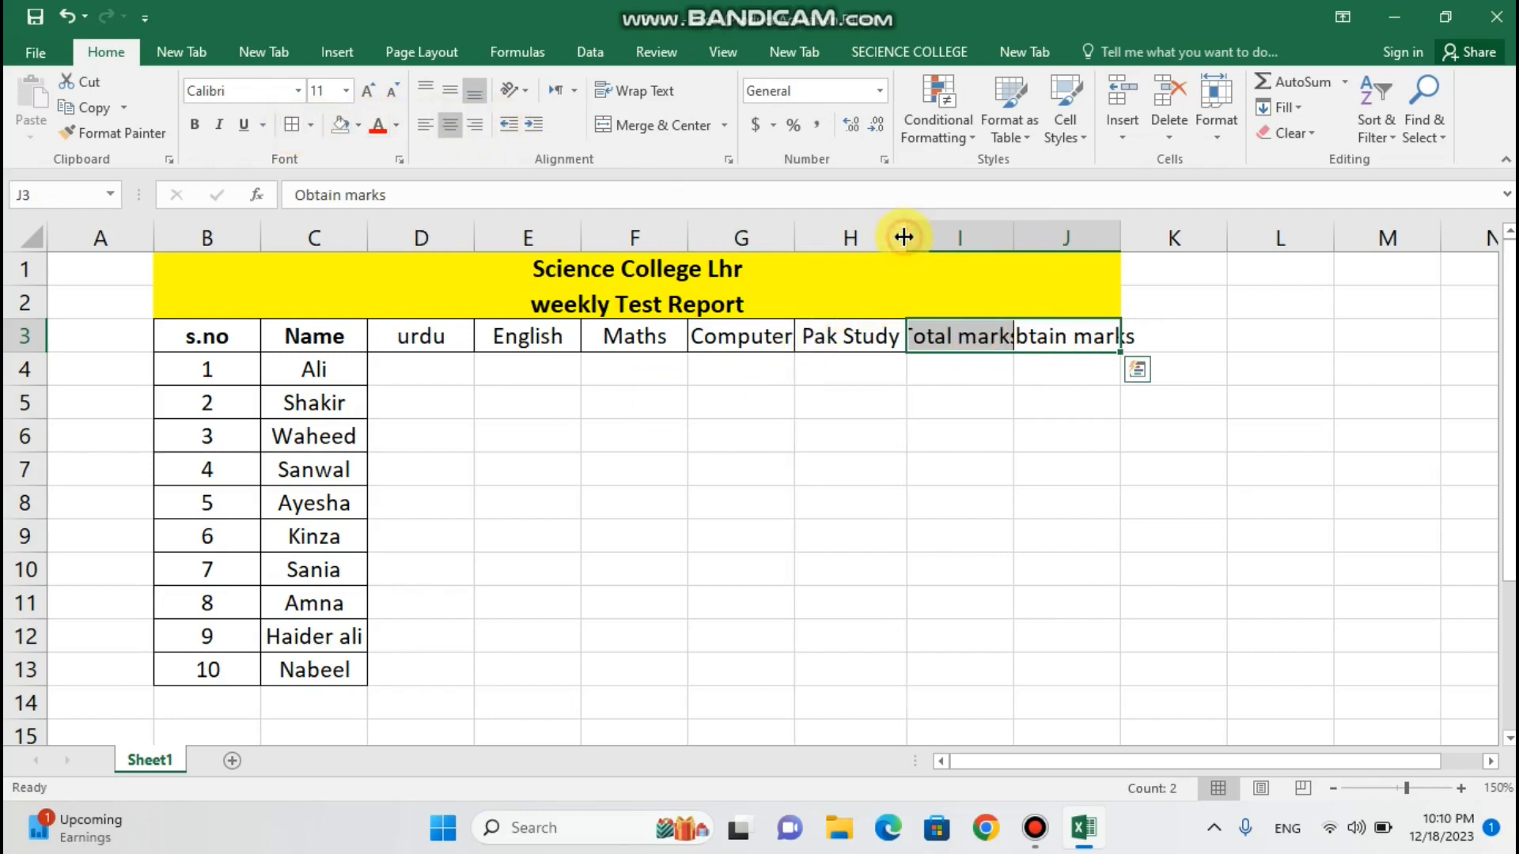
pyautogui.doubleClick(1012, 241)
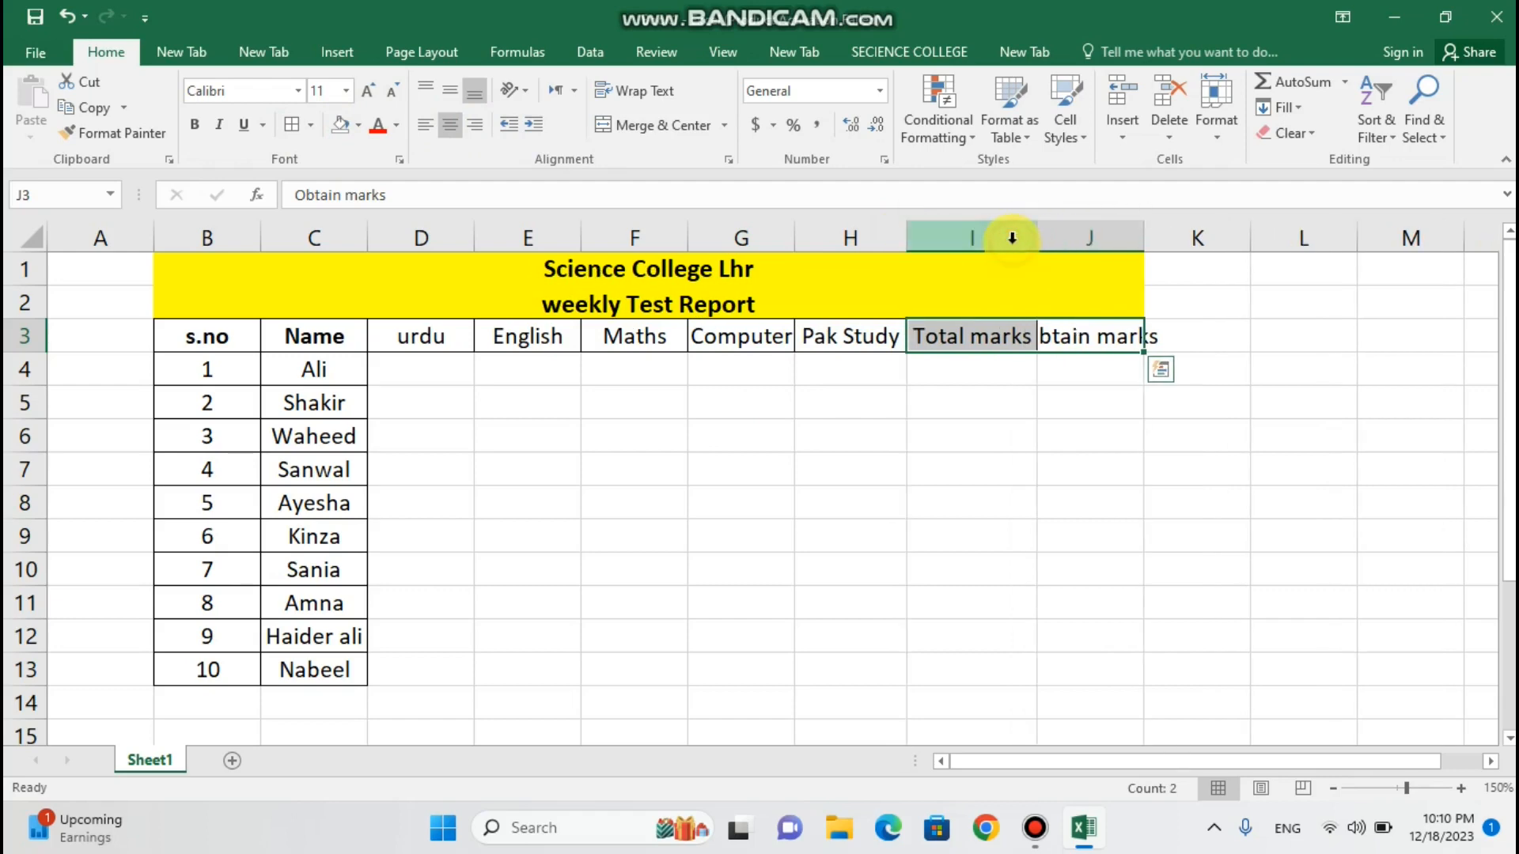
pyautogui.doubleClick(1146, 231)
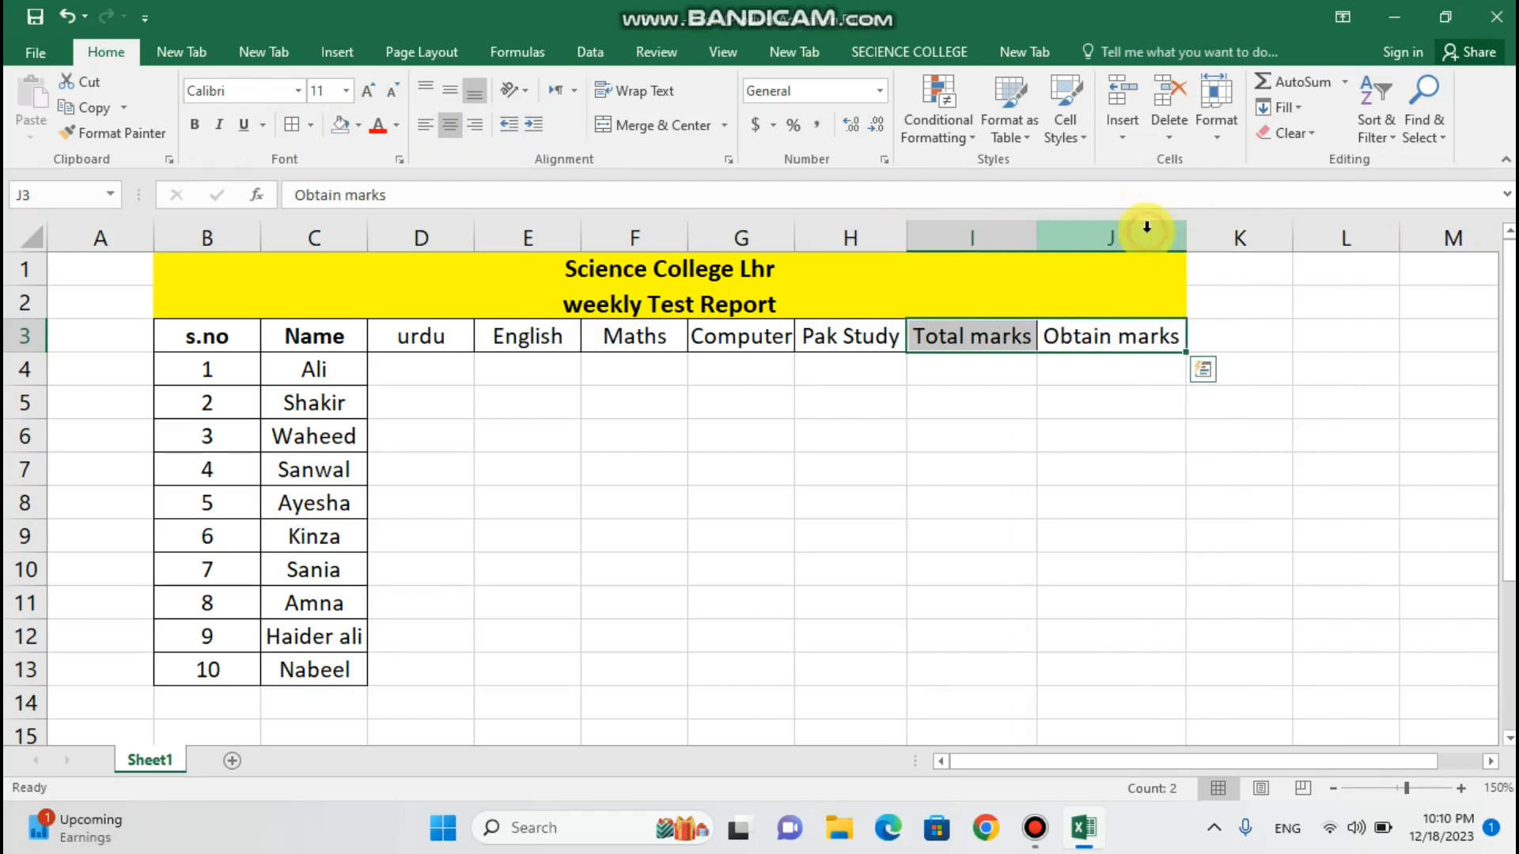
# - Fill the subject headers urdu through Pak Study in D3:H3 with a dark orange colour
pyautogui.click(1084, 427)
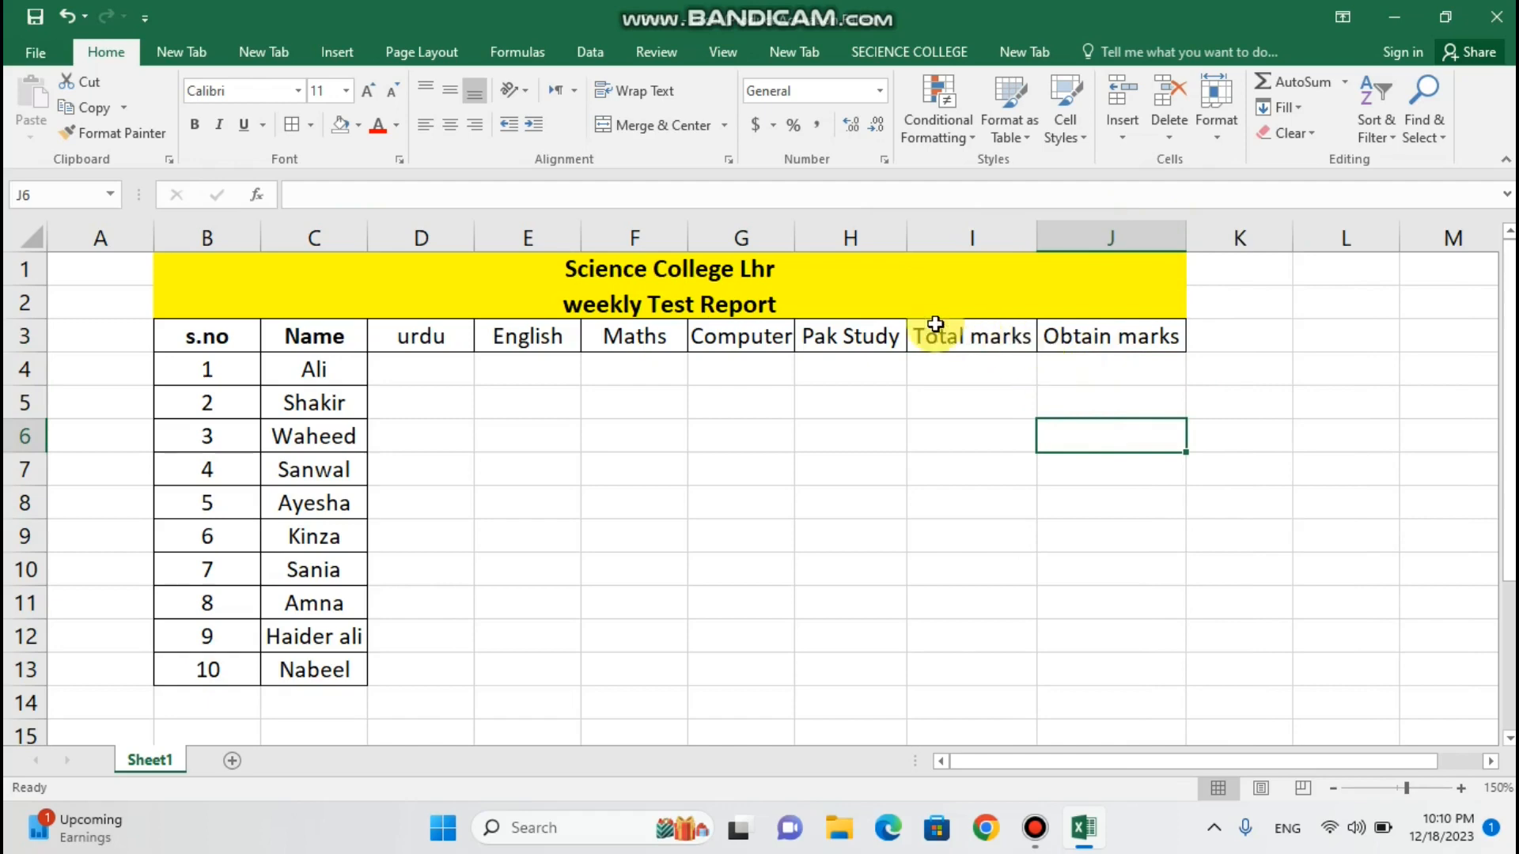
pyautogui.click(889, 337)
pyautogui.moveTo(889, 336); pyautogui.dragTo(451, 339)
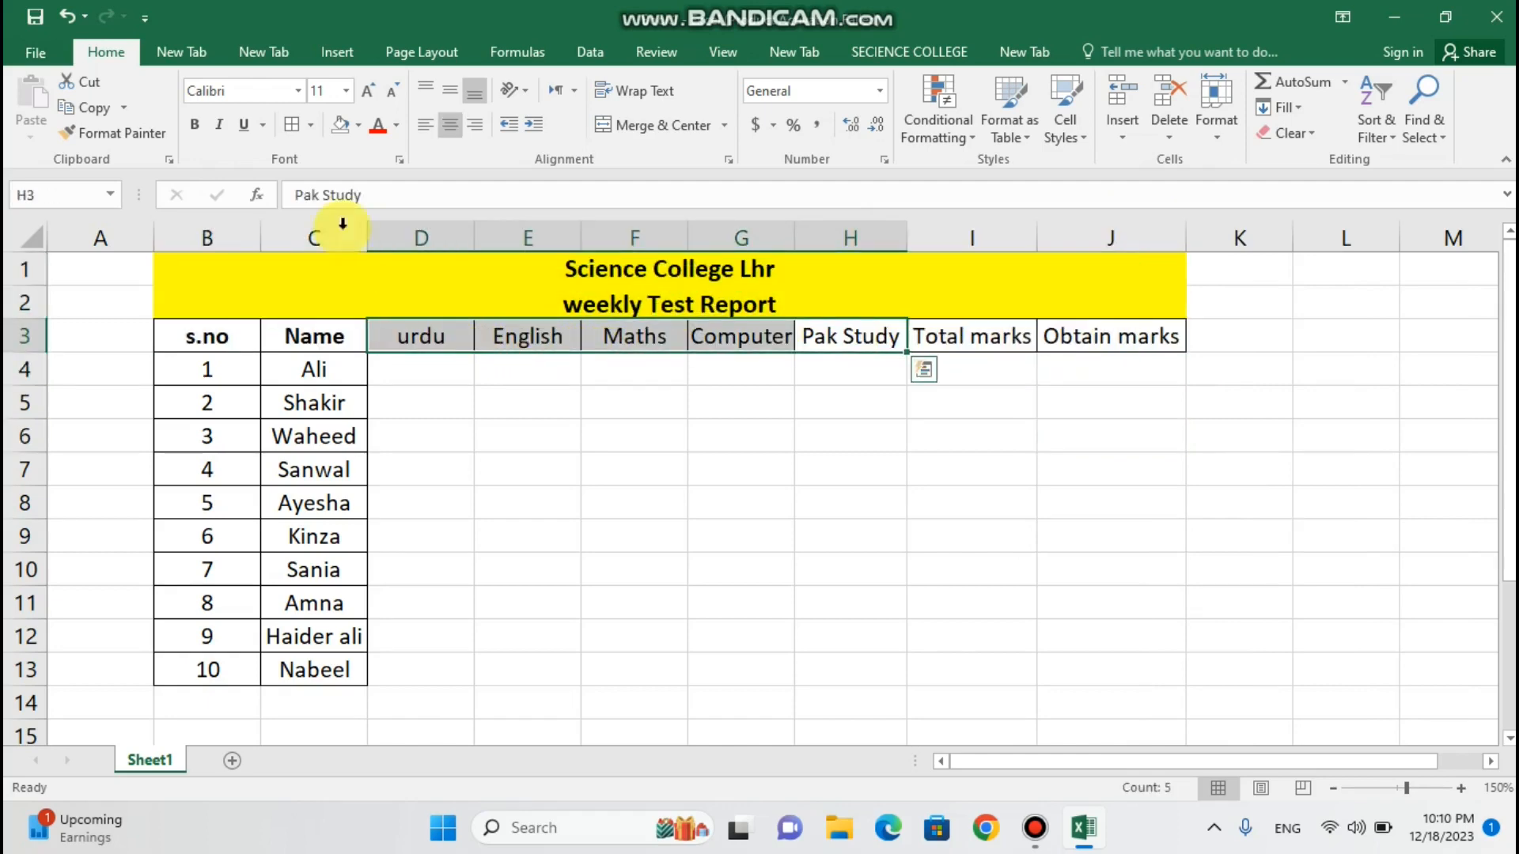
pyautogui.click(358, 126)
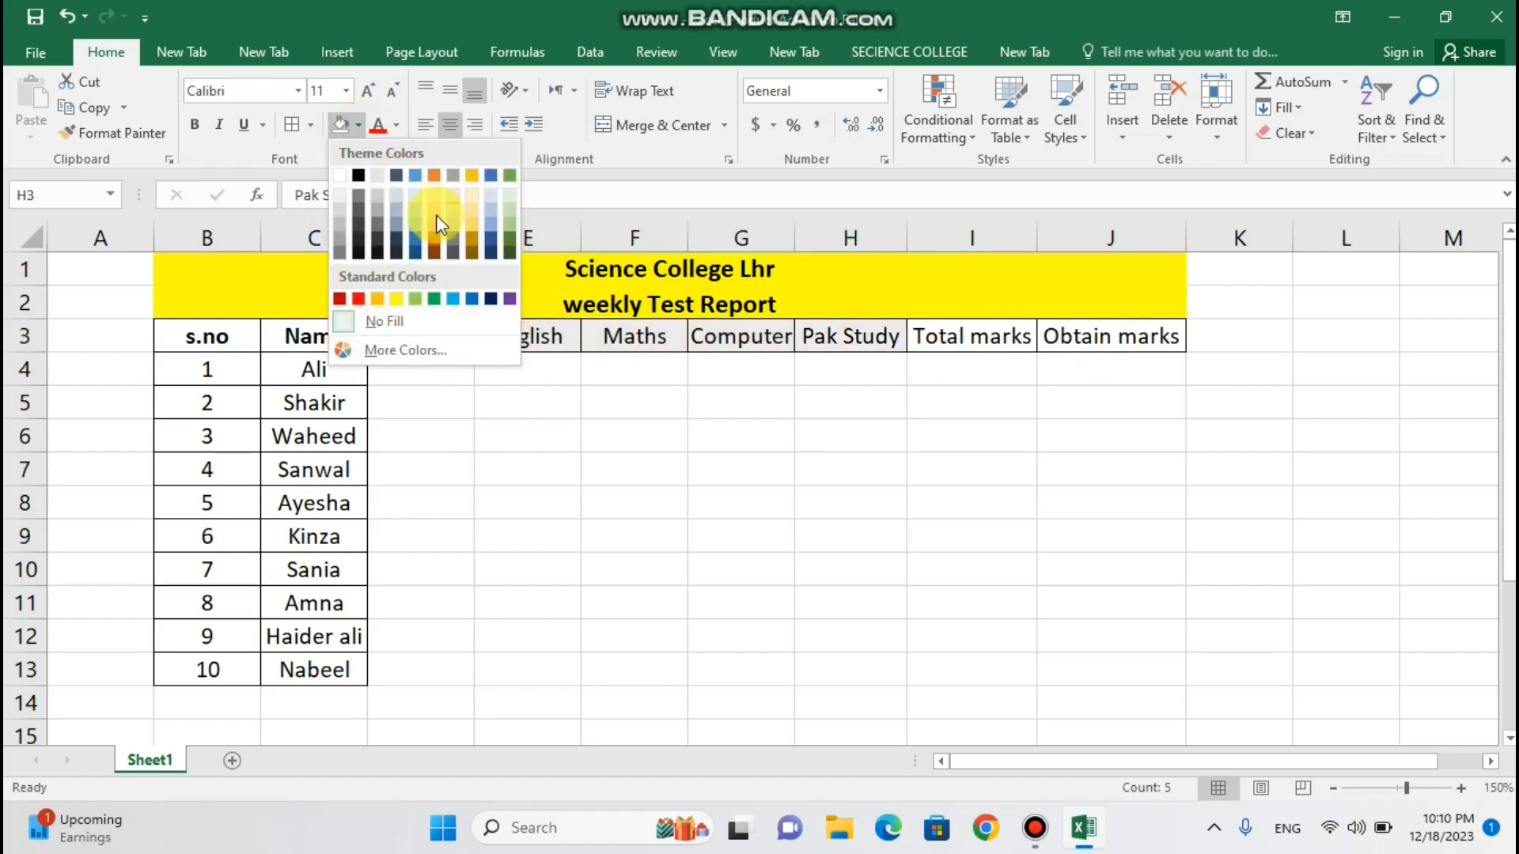
pyautogui.click(430, 235)
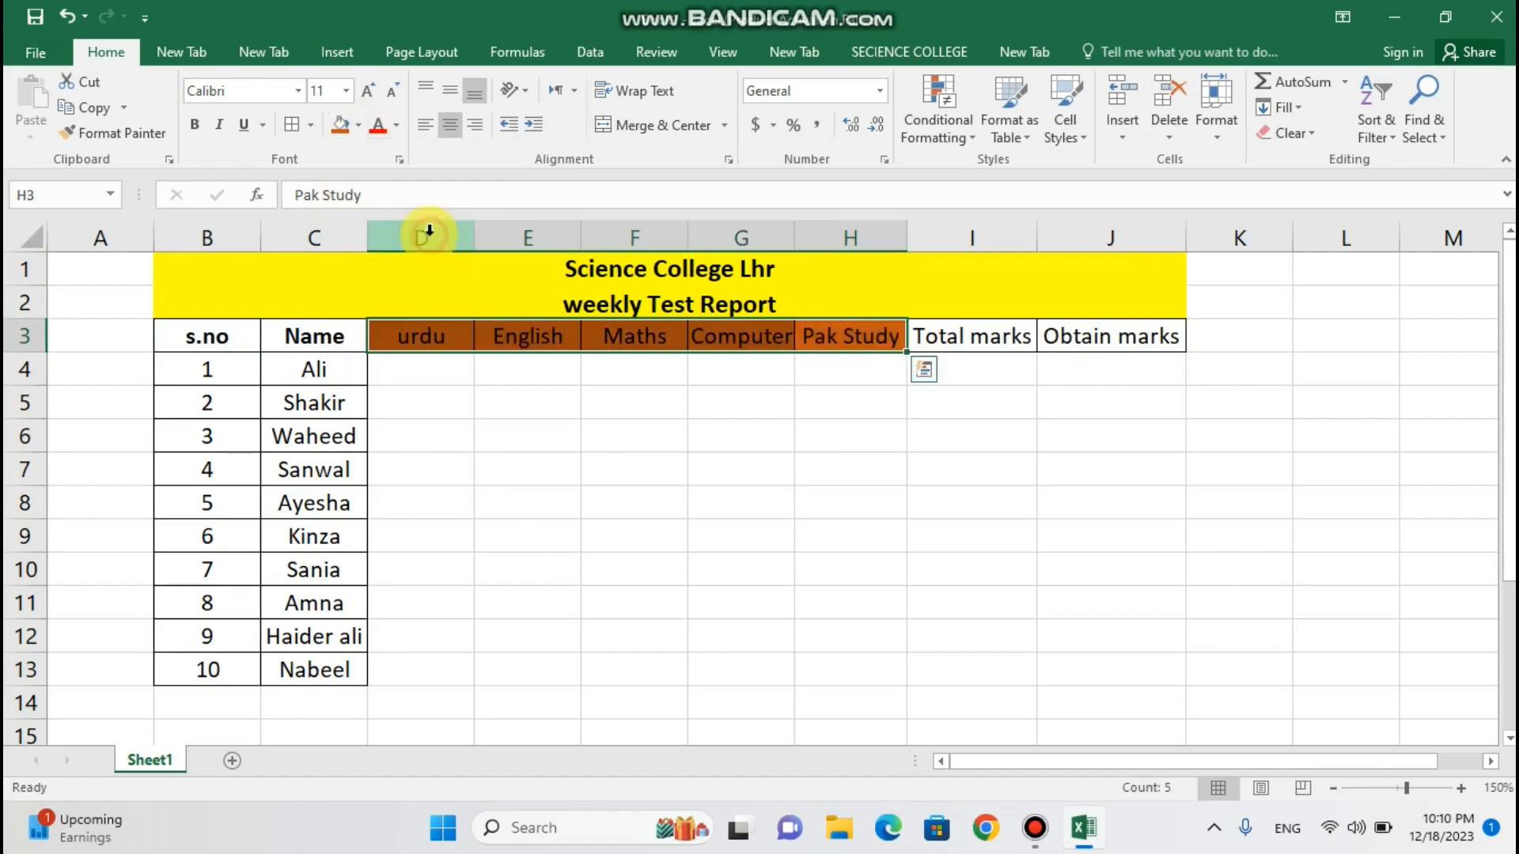
pyautogui.click(844, 358)
pyautogui.click(914, 453)
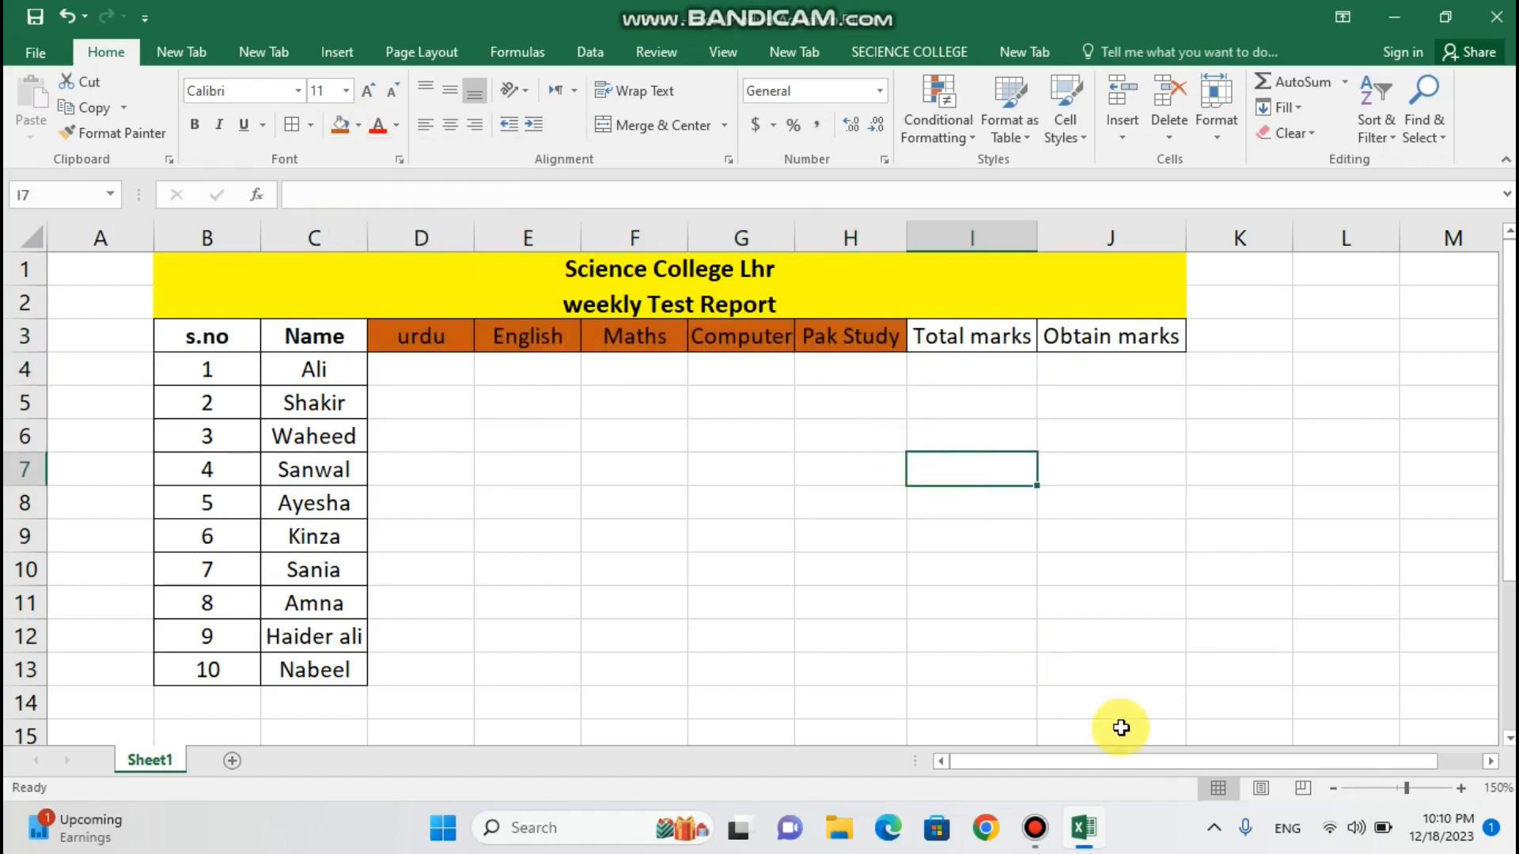
pyautogui.moveTo(1118, 761); pyautogui.dragTo(1121, 759)
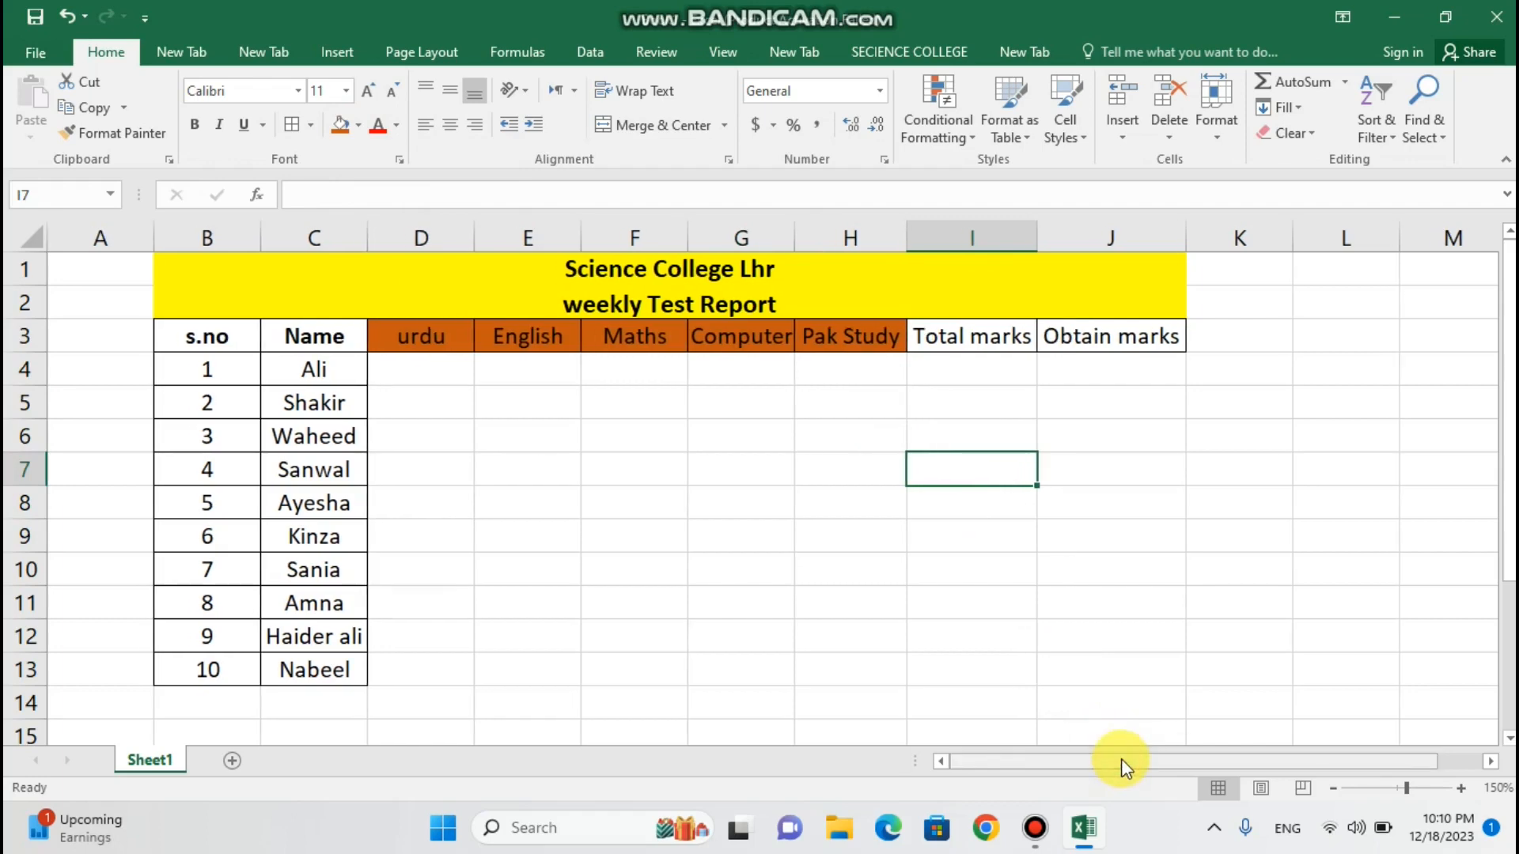
pyautogui.click(1061, 629)
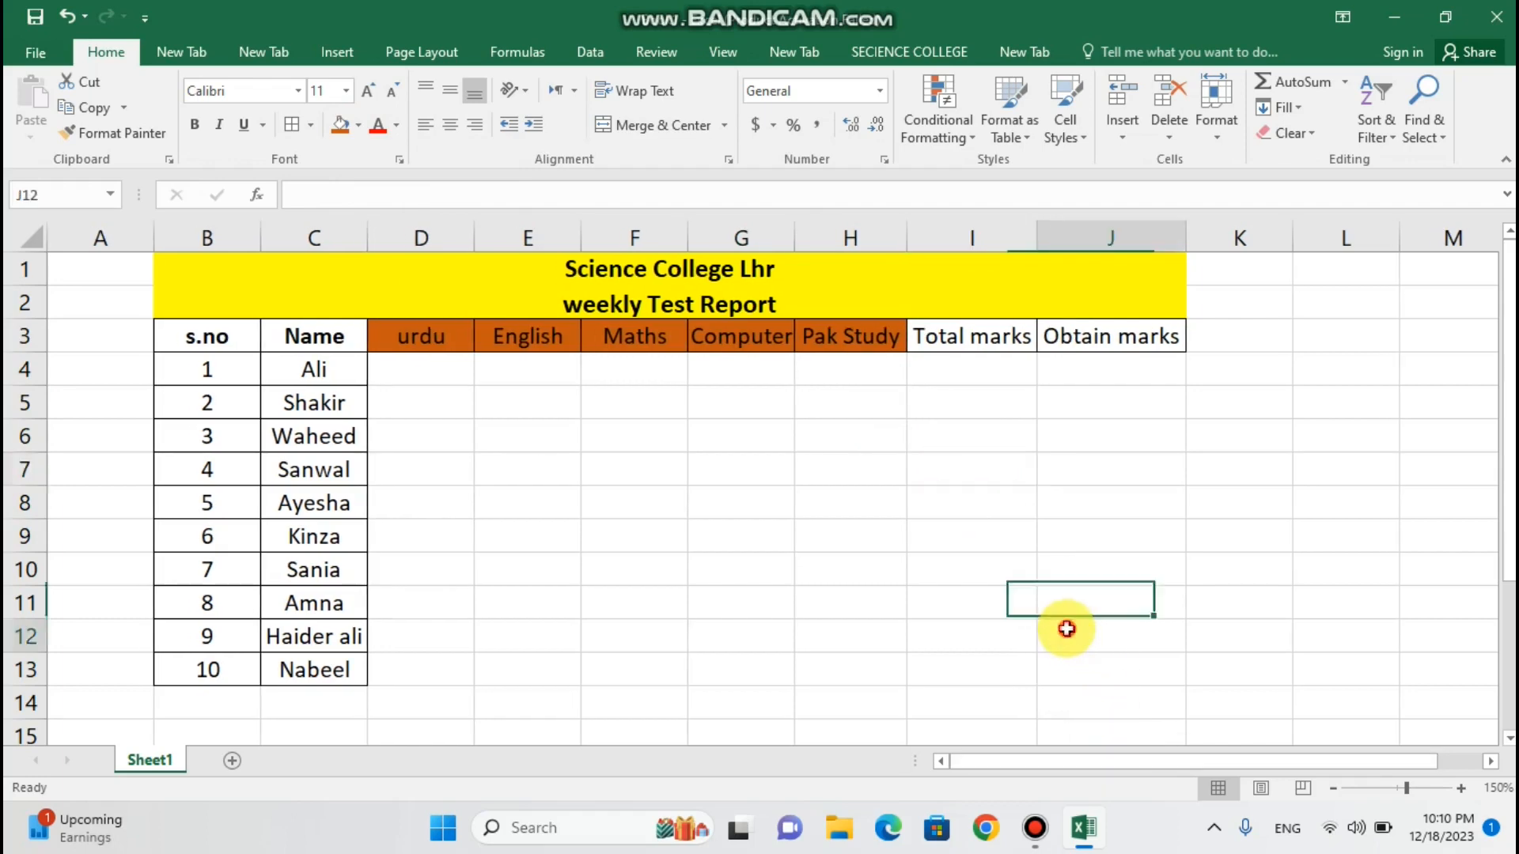
pyautogui.click(989, 337)
pyautogui.click(428, 375)
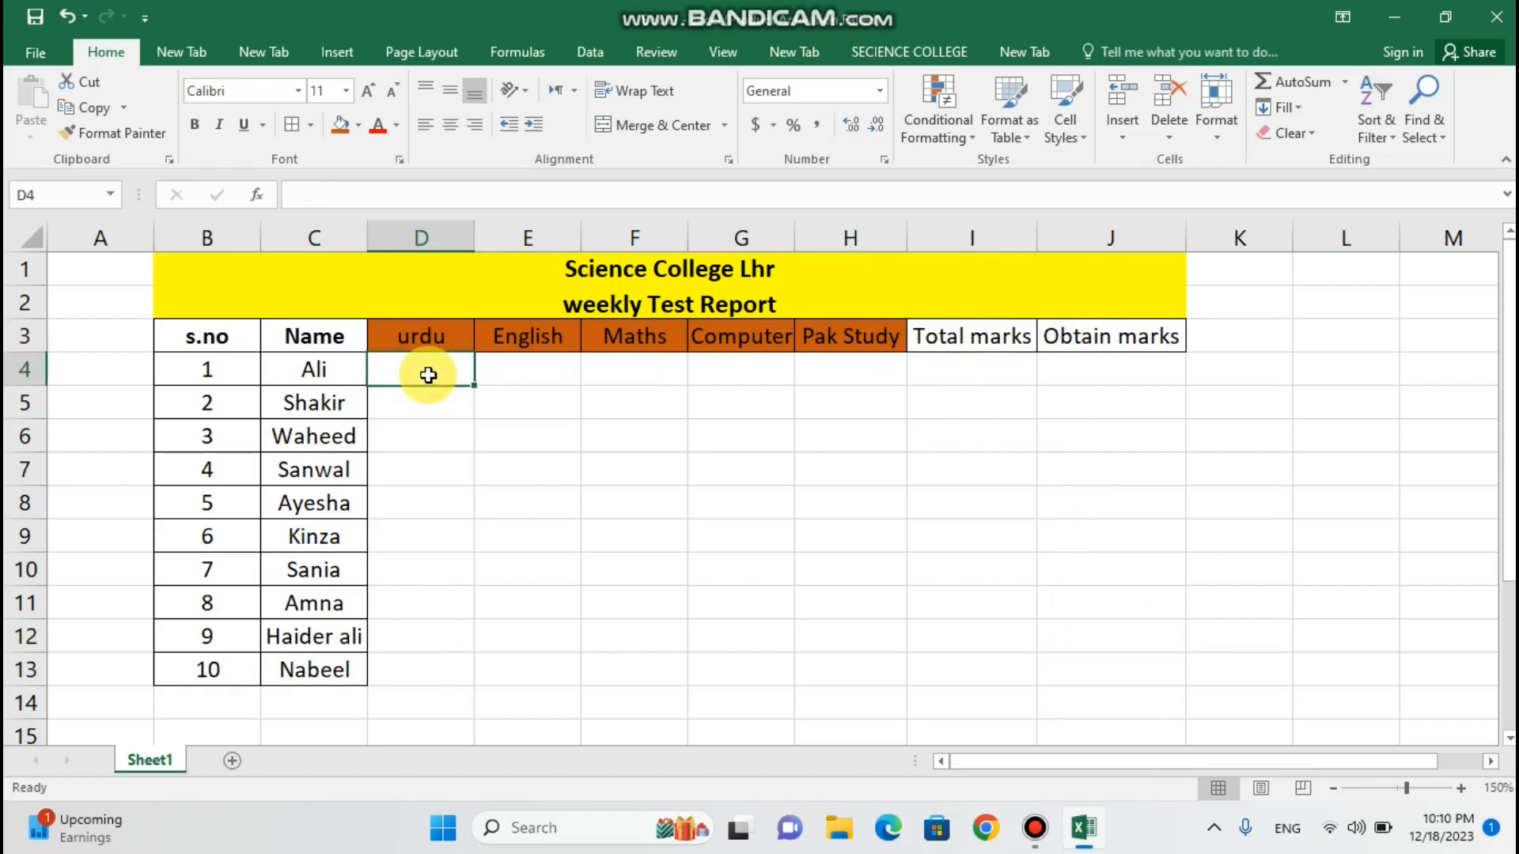
pyautogui.click(708, 433)
pyautogui.write('1')
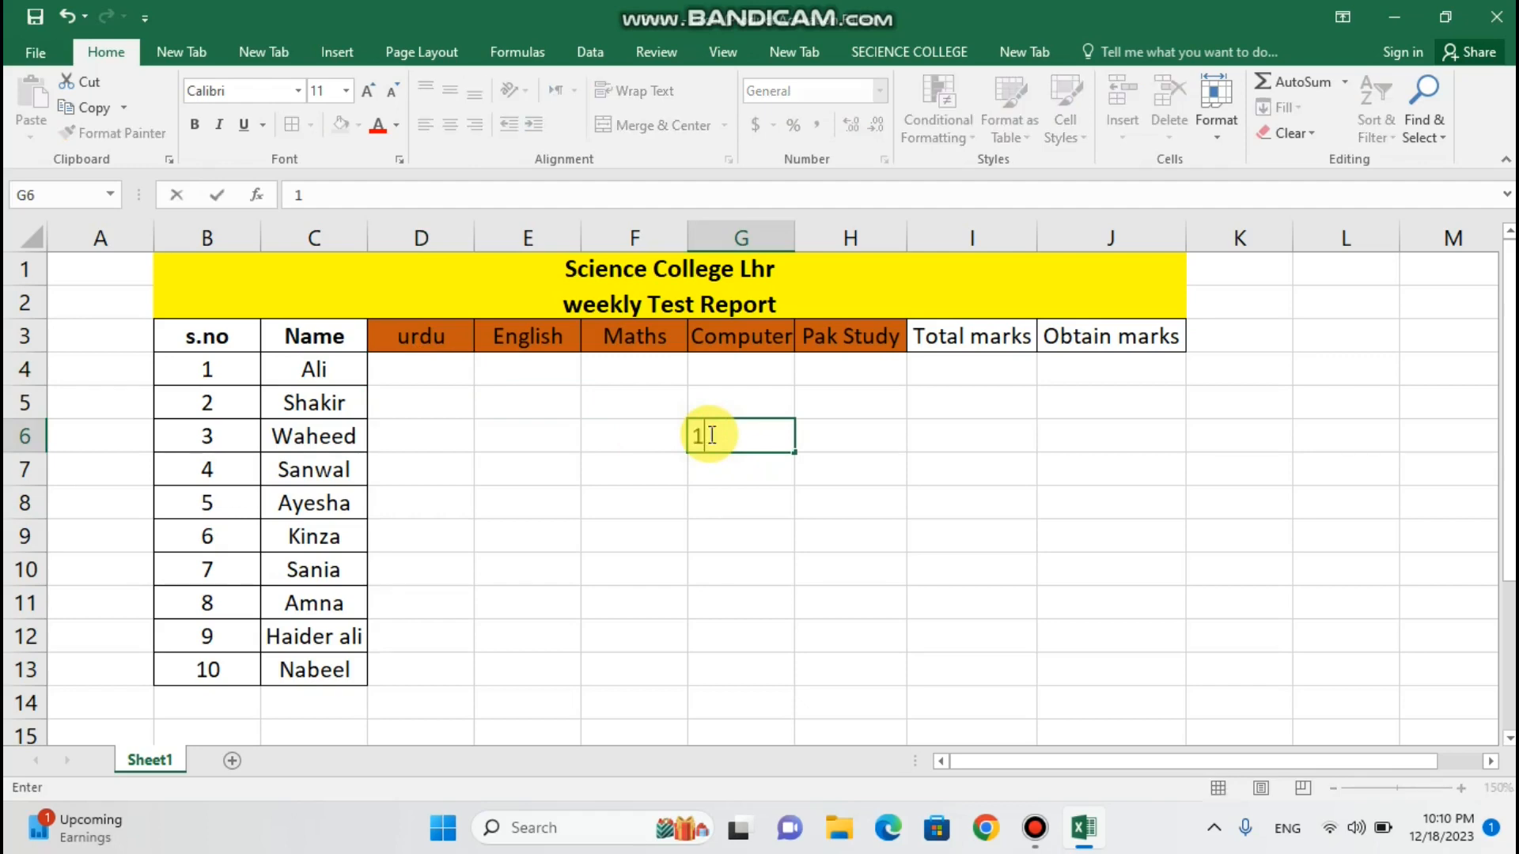
pyautogui.write('00')
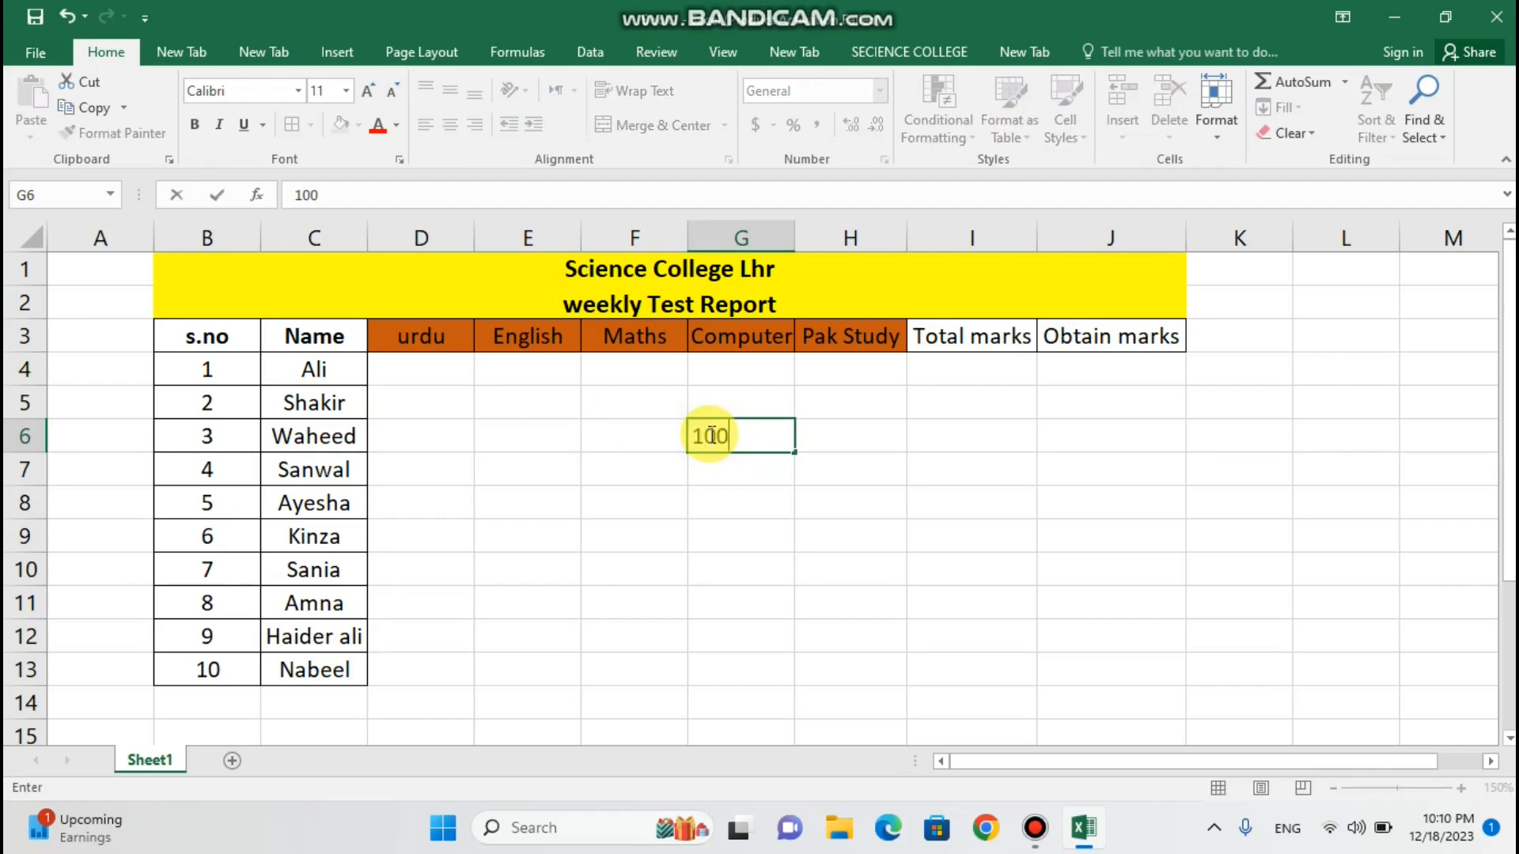
pyautogui.click(799, 530)
pyautogui.click(834, 434)
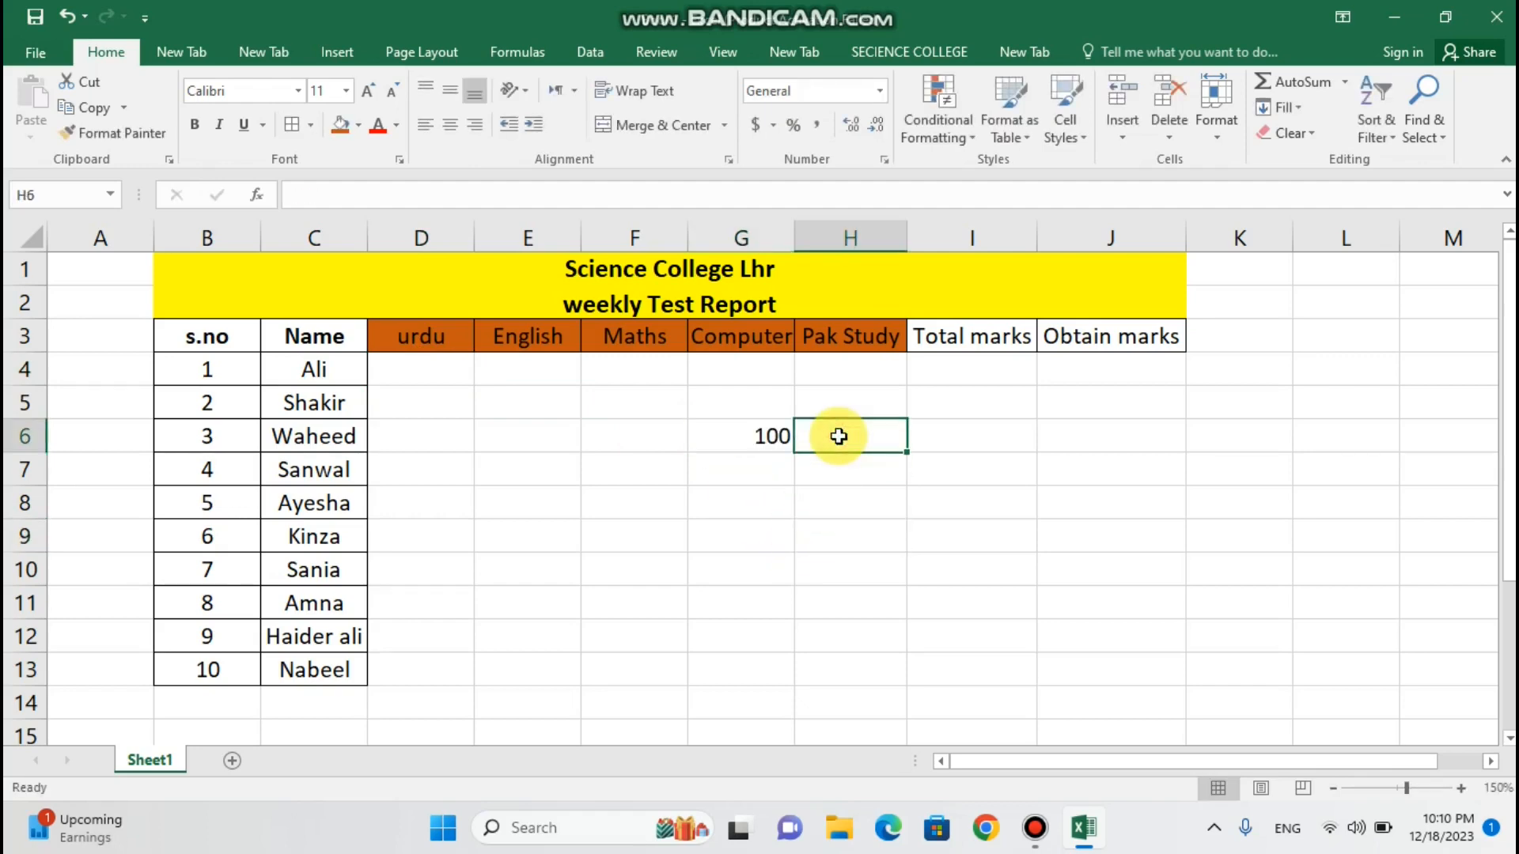
pyautogui.click(692, 435)
pyautogui.press('Delete')
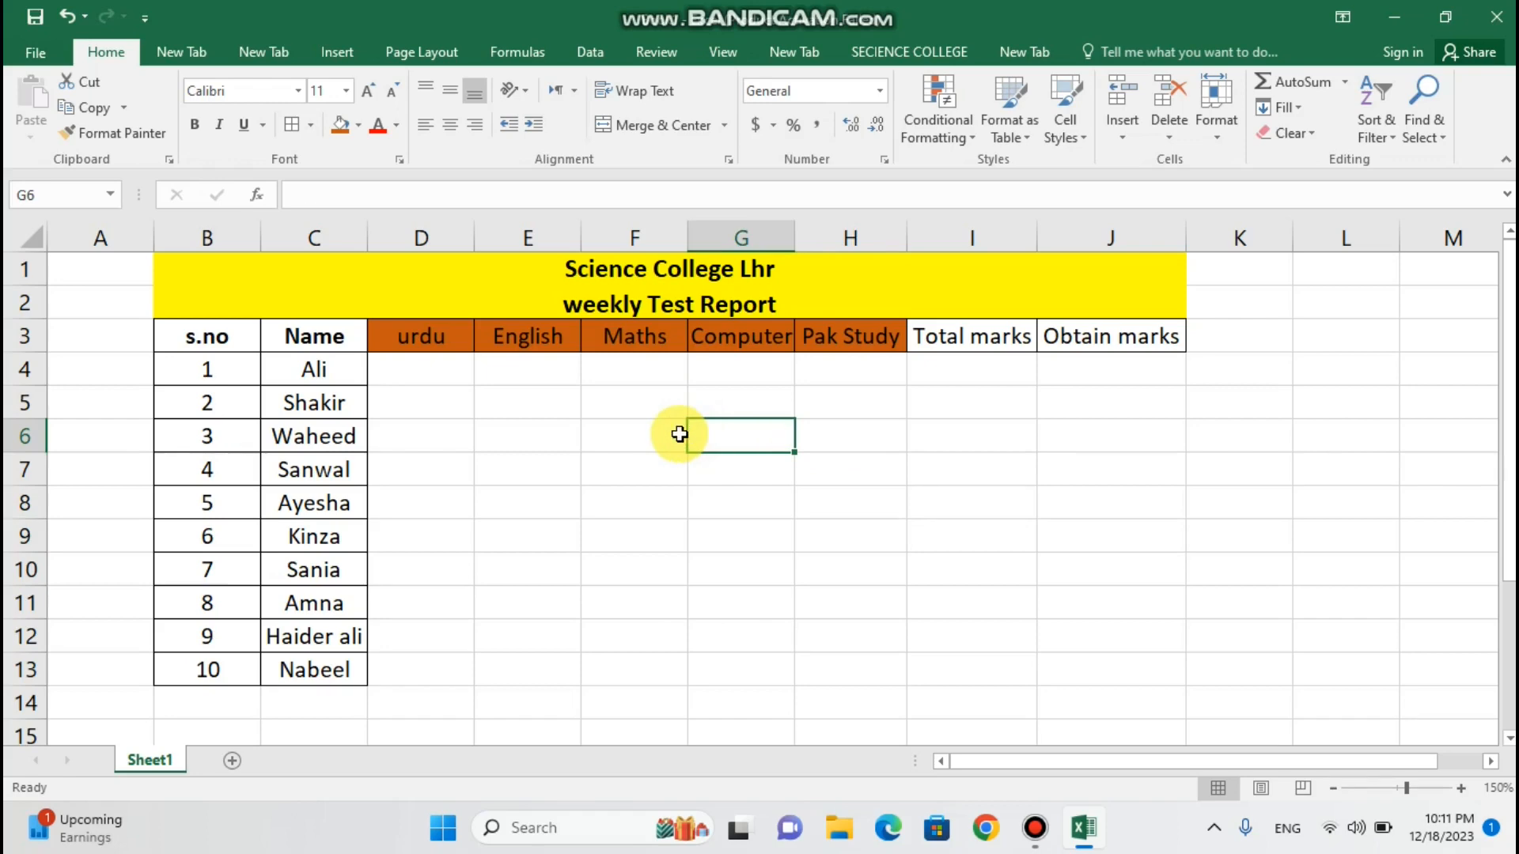
pyautogui.click(398, 382)
pyautogui.click(447, 418)
pyautogui.write('1000')
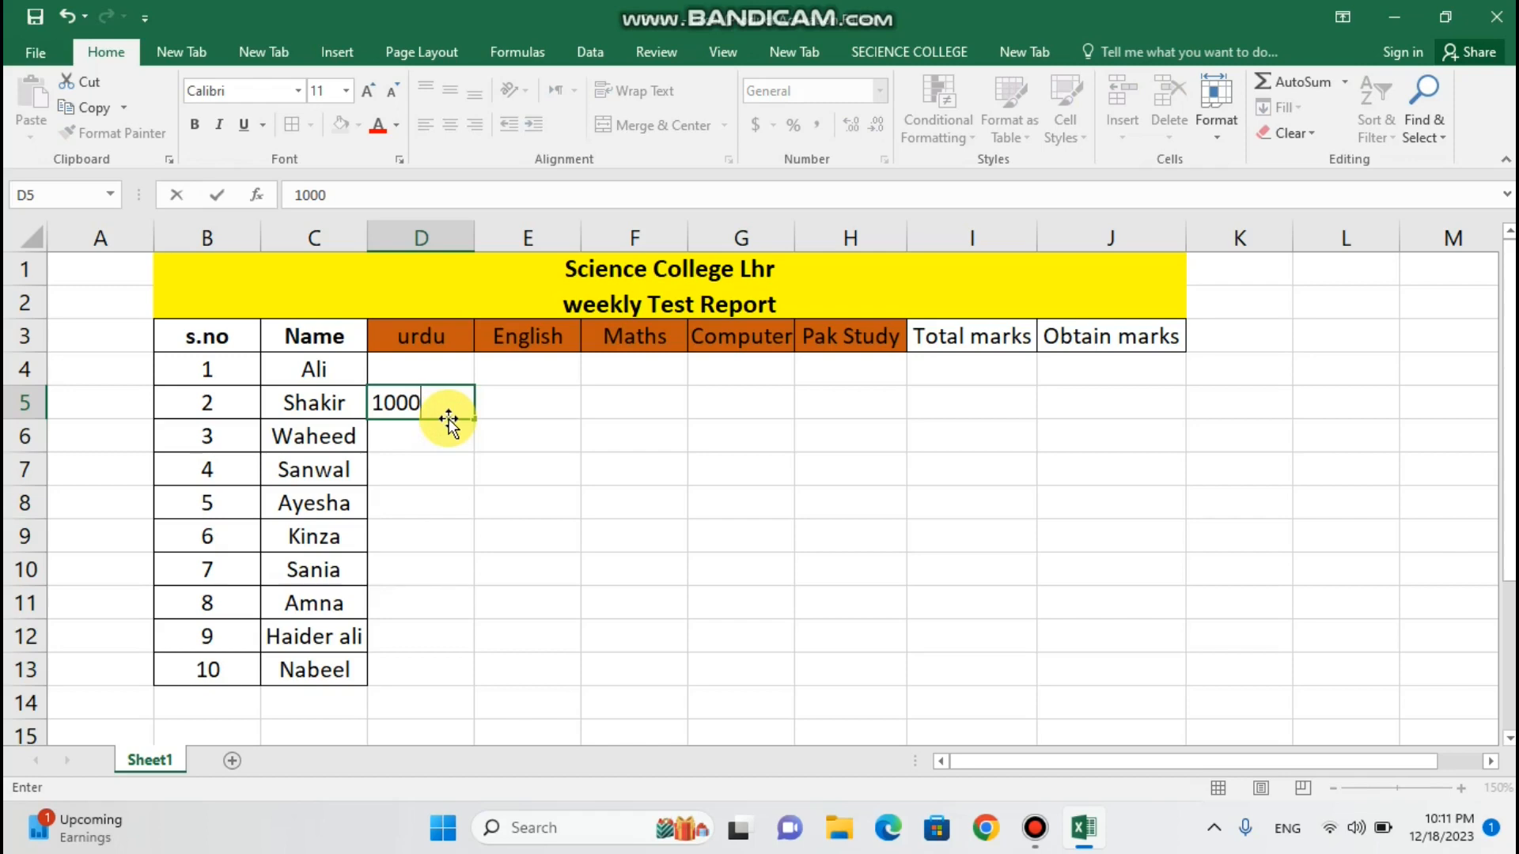
pyautogui.click(440, 378)
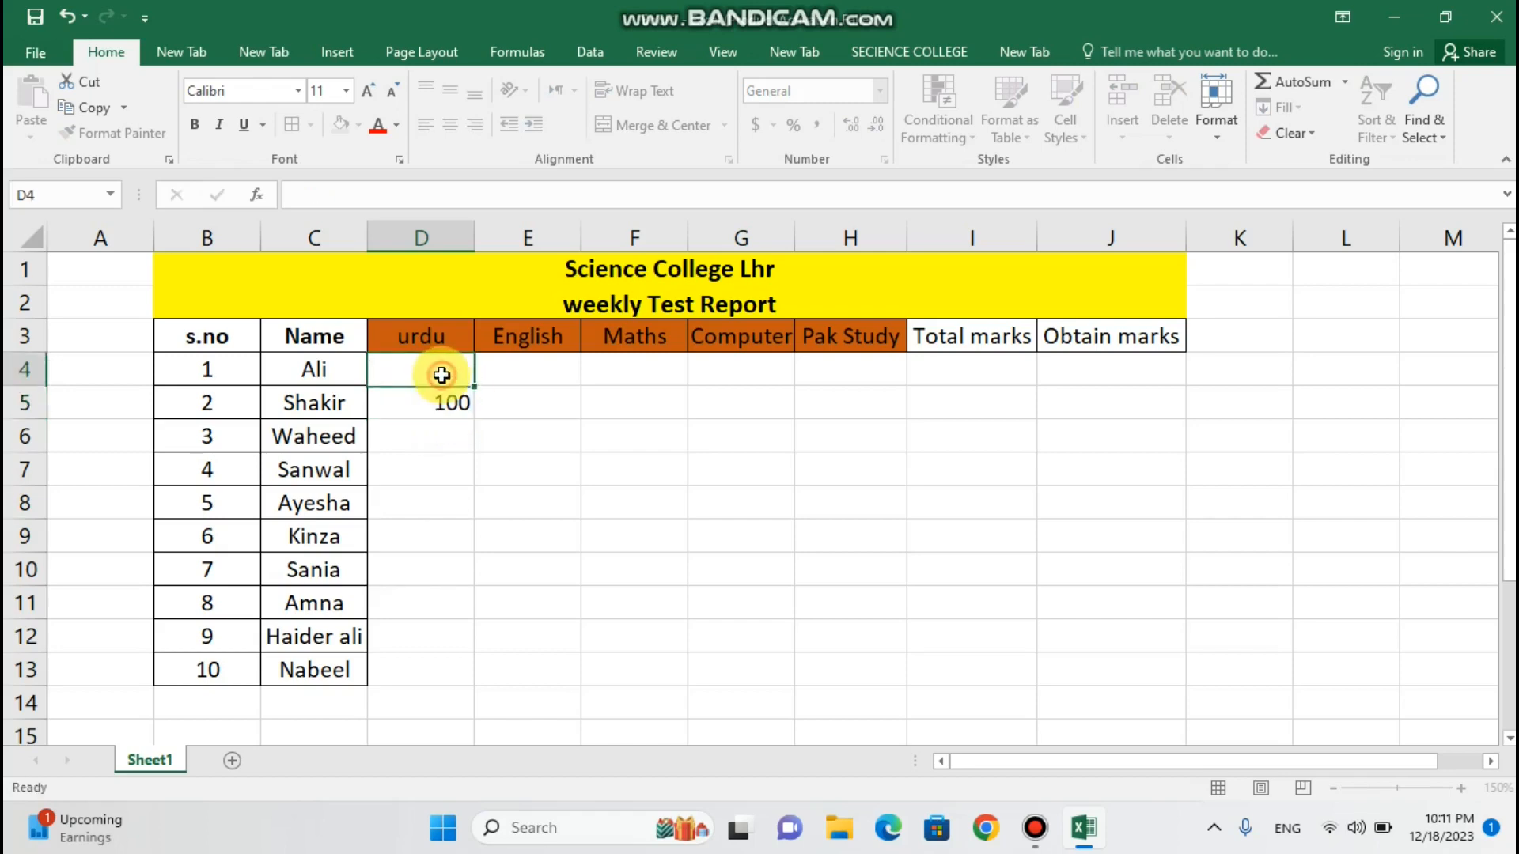
pyautogui.click(434, 402)
pyautogui.press('Delete')
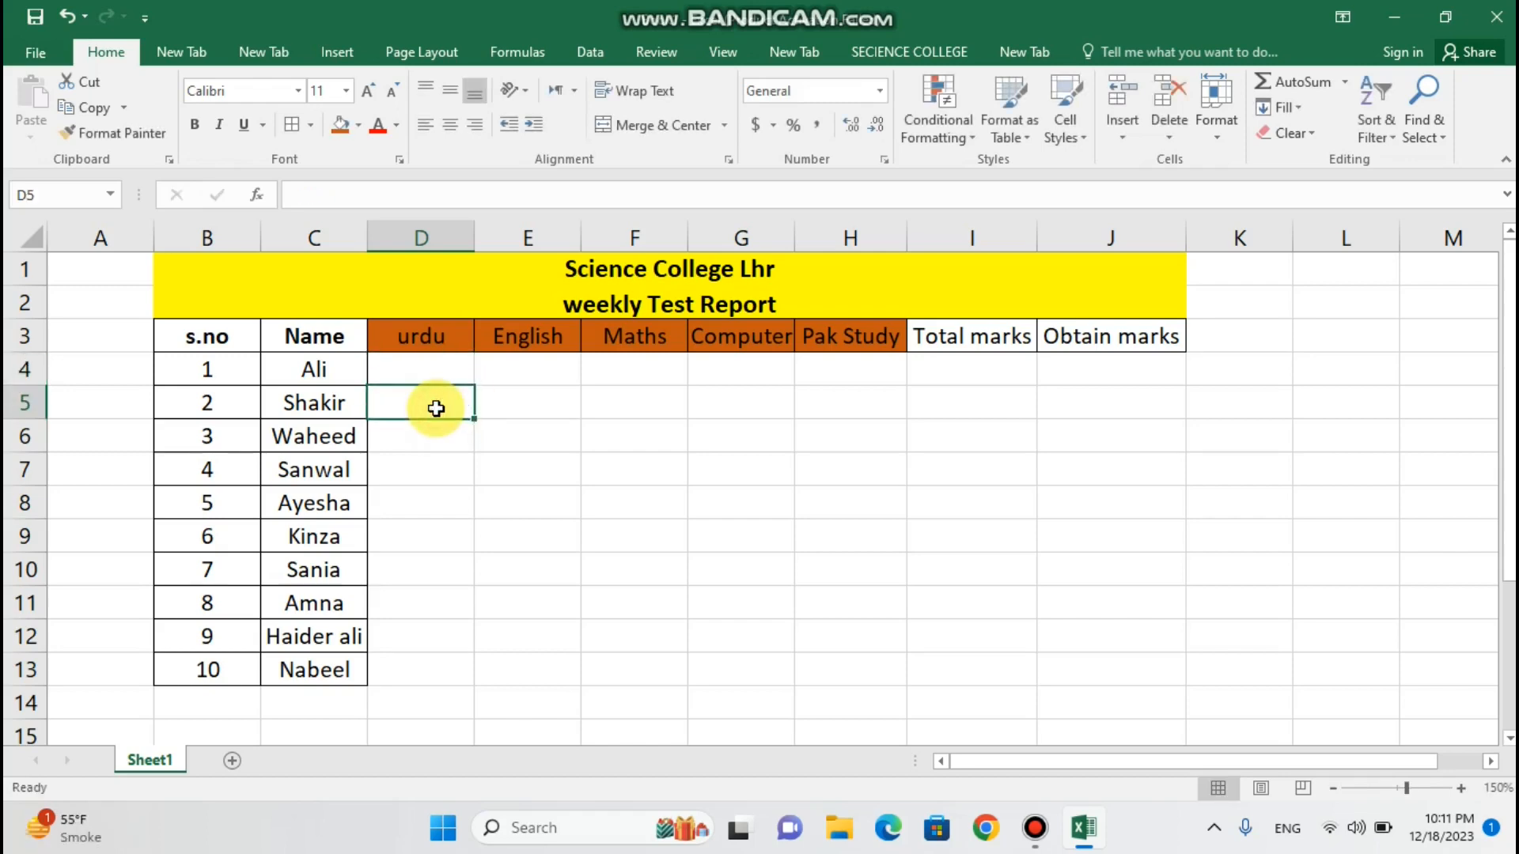
# - Enter the first student's subject marks 55, 45, 23, 67 and 40 in D4:H4
pyautogui.click(418, 373)
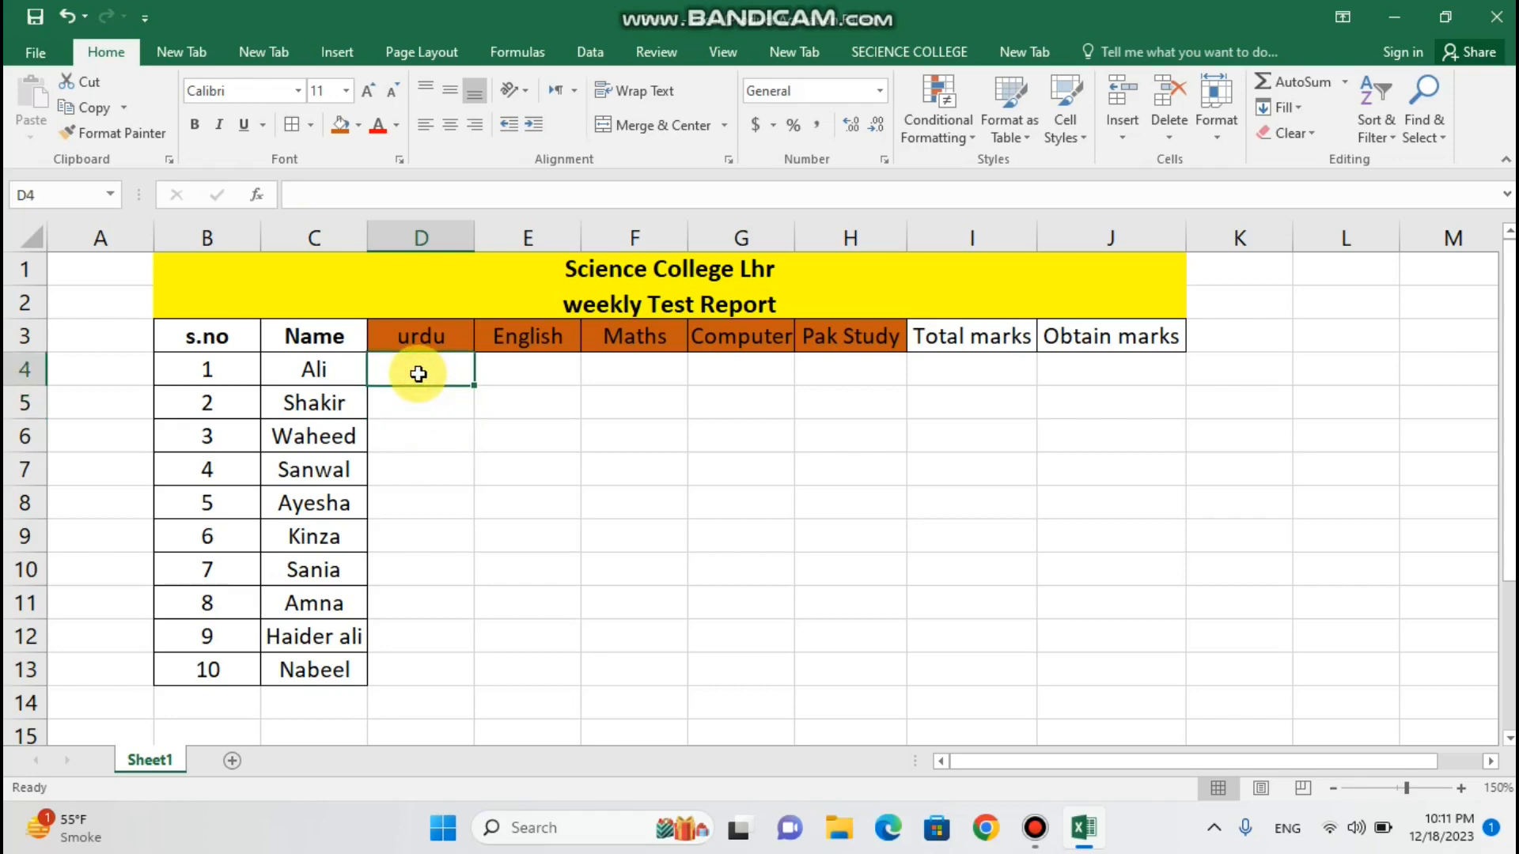
pyautogui.write('55')
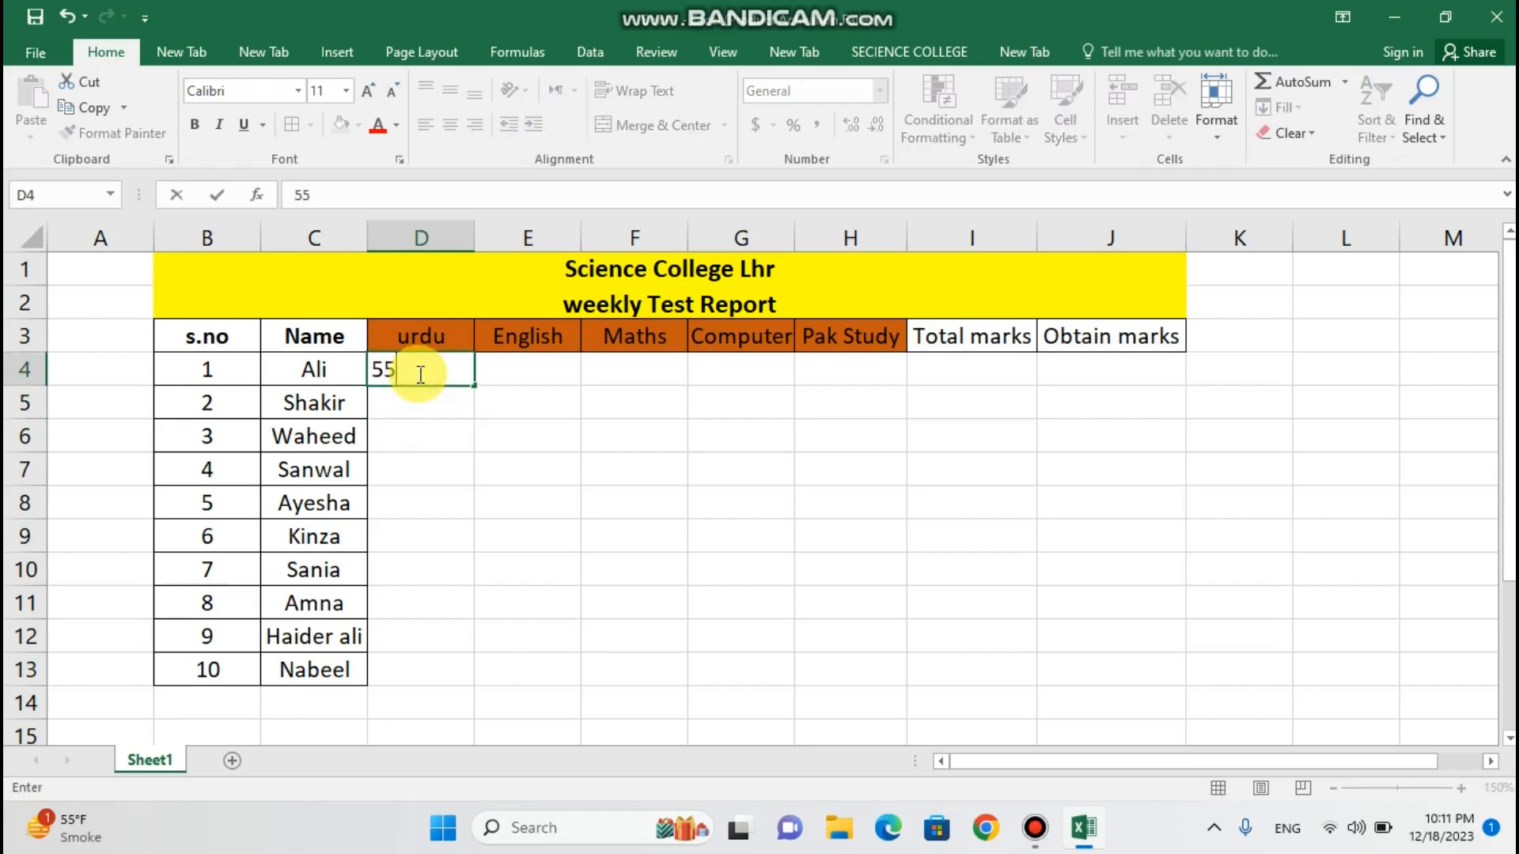
pyautogui.press('Tab')
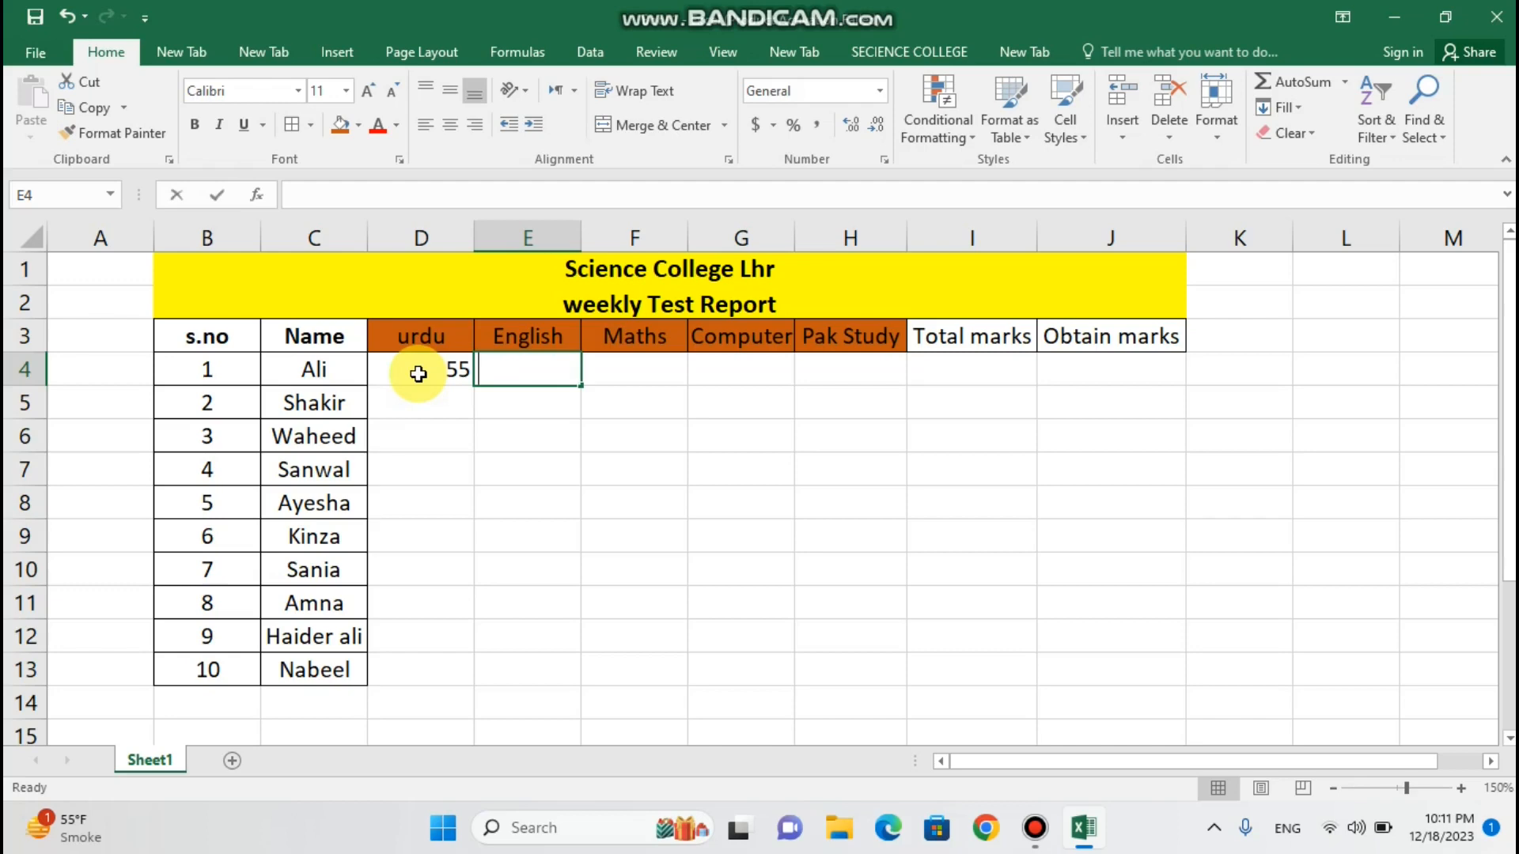
pyautogui.write('45')
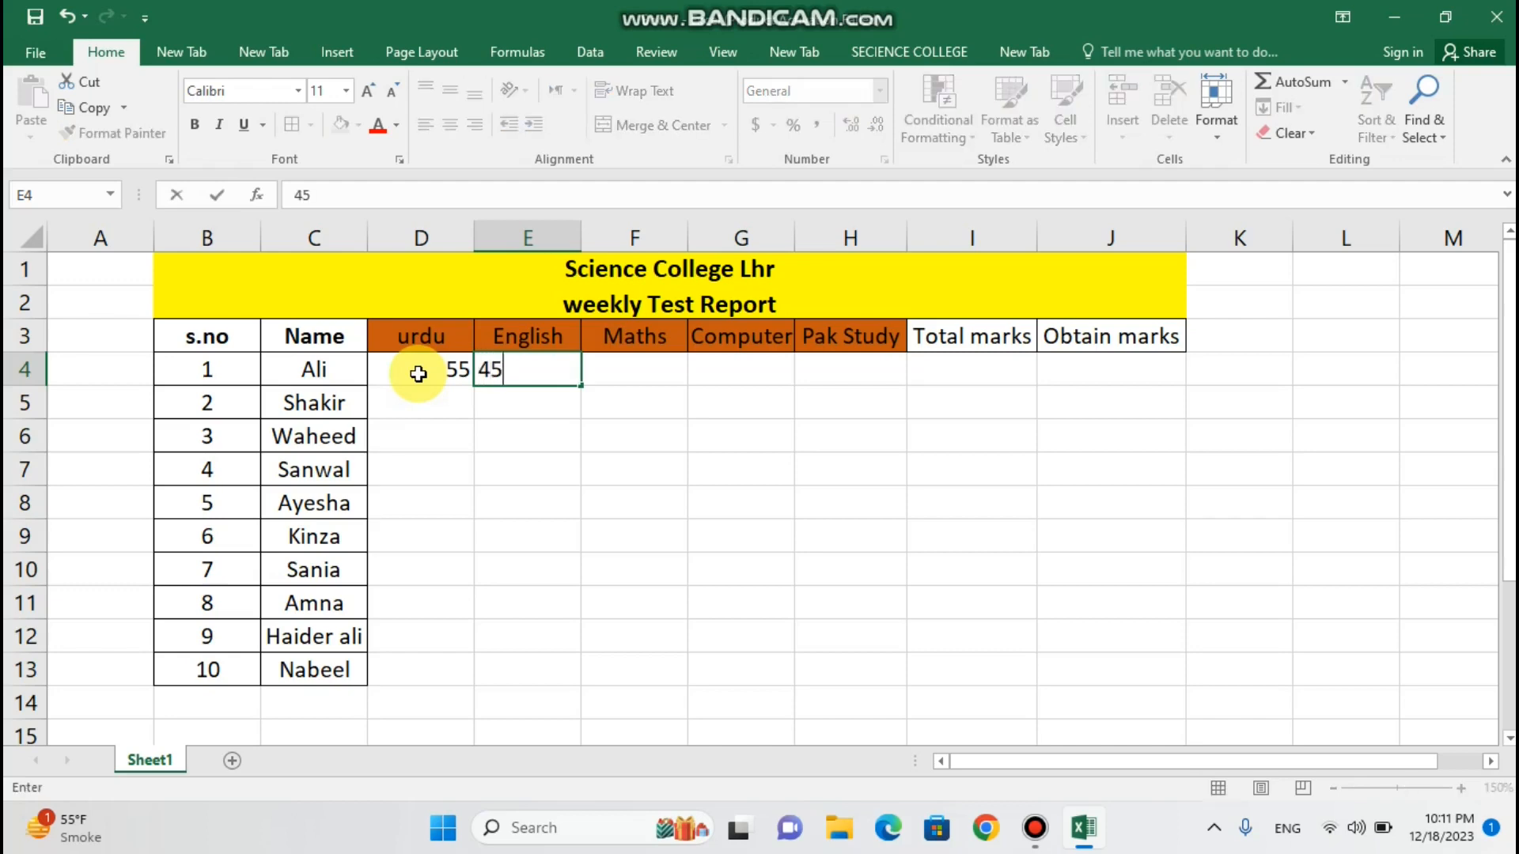
pyautogui.press('Tab')
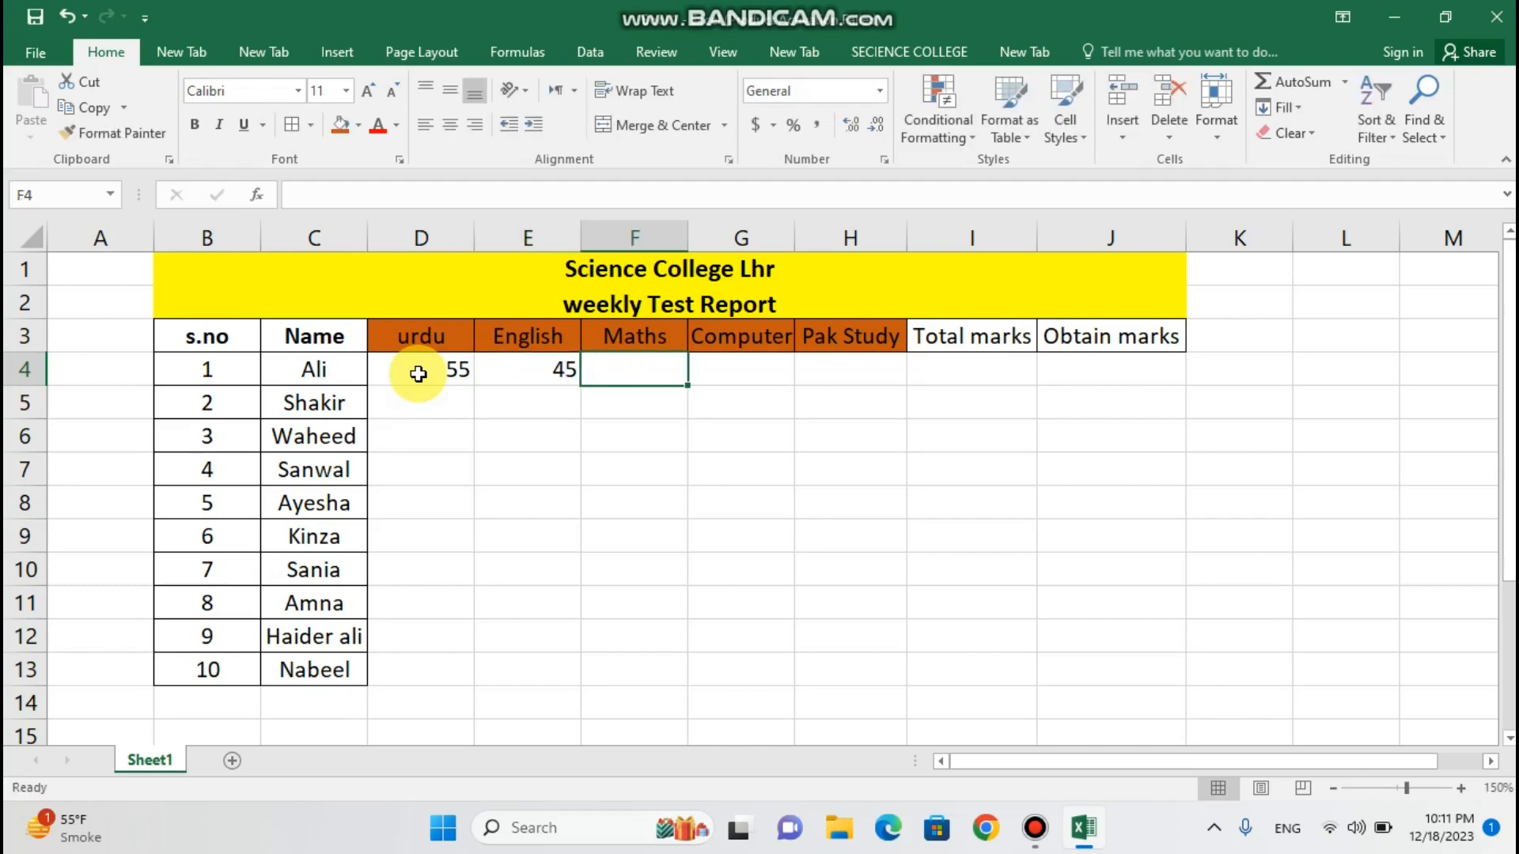
pyautogui.write('23')
pyautogui.press('Tab')
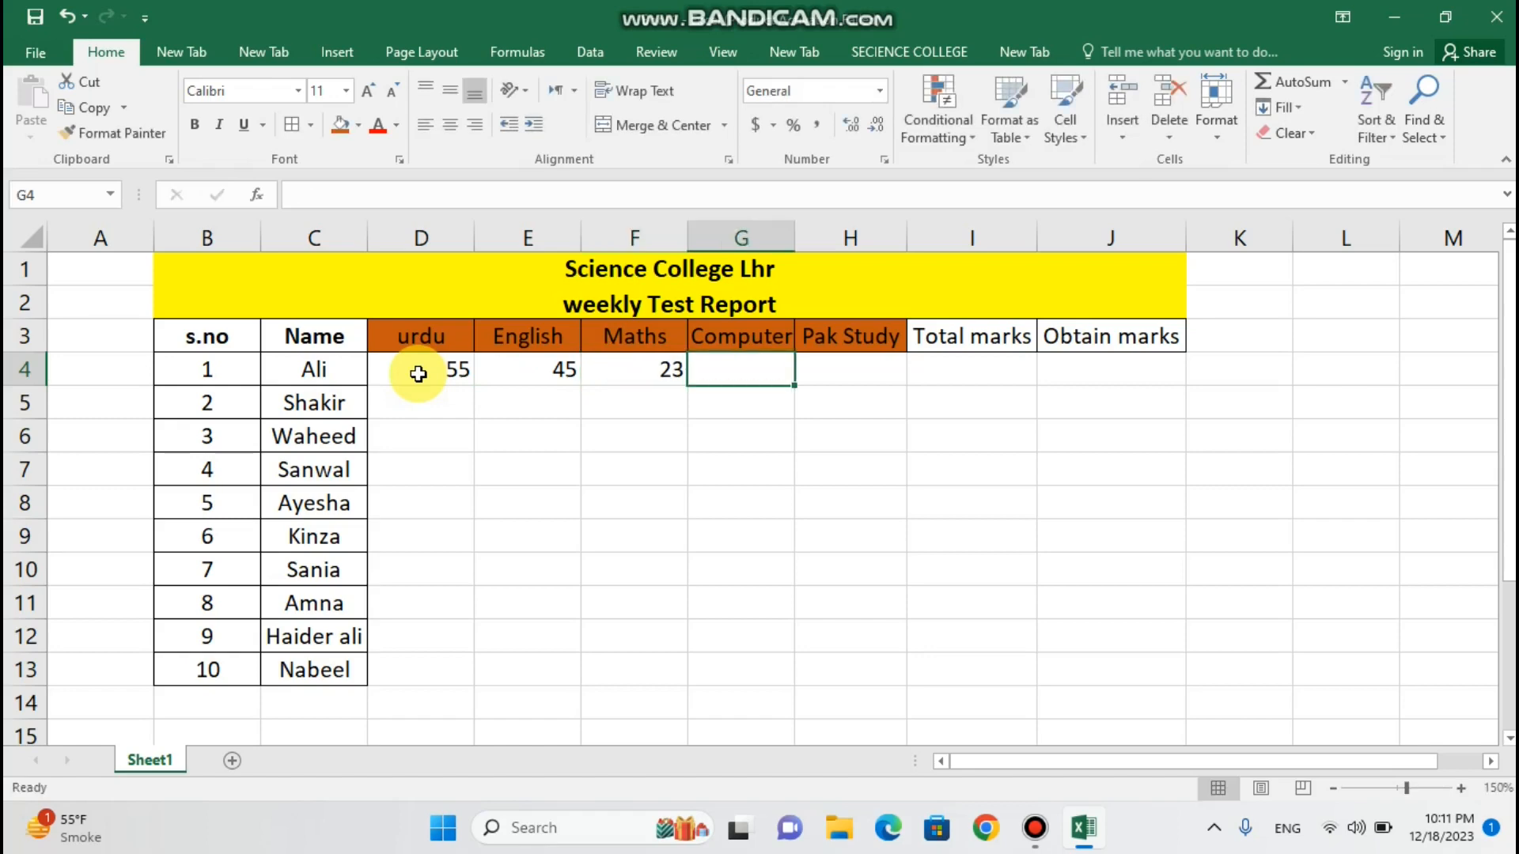
pyautogui.write('67')
pyautogui.press('Tab')
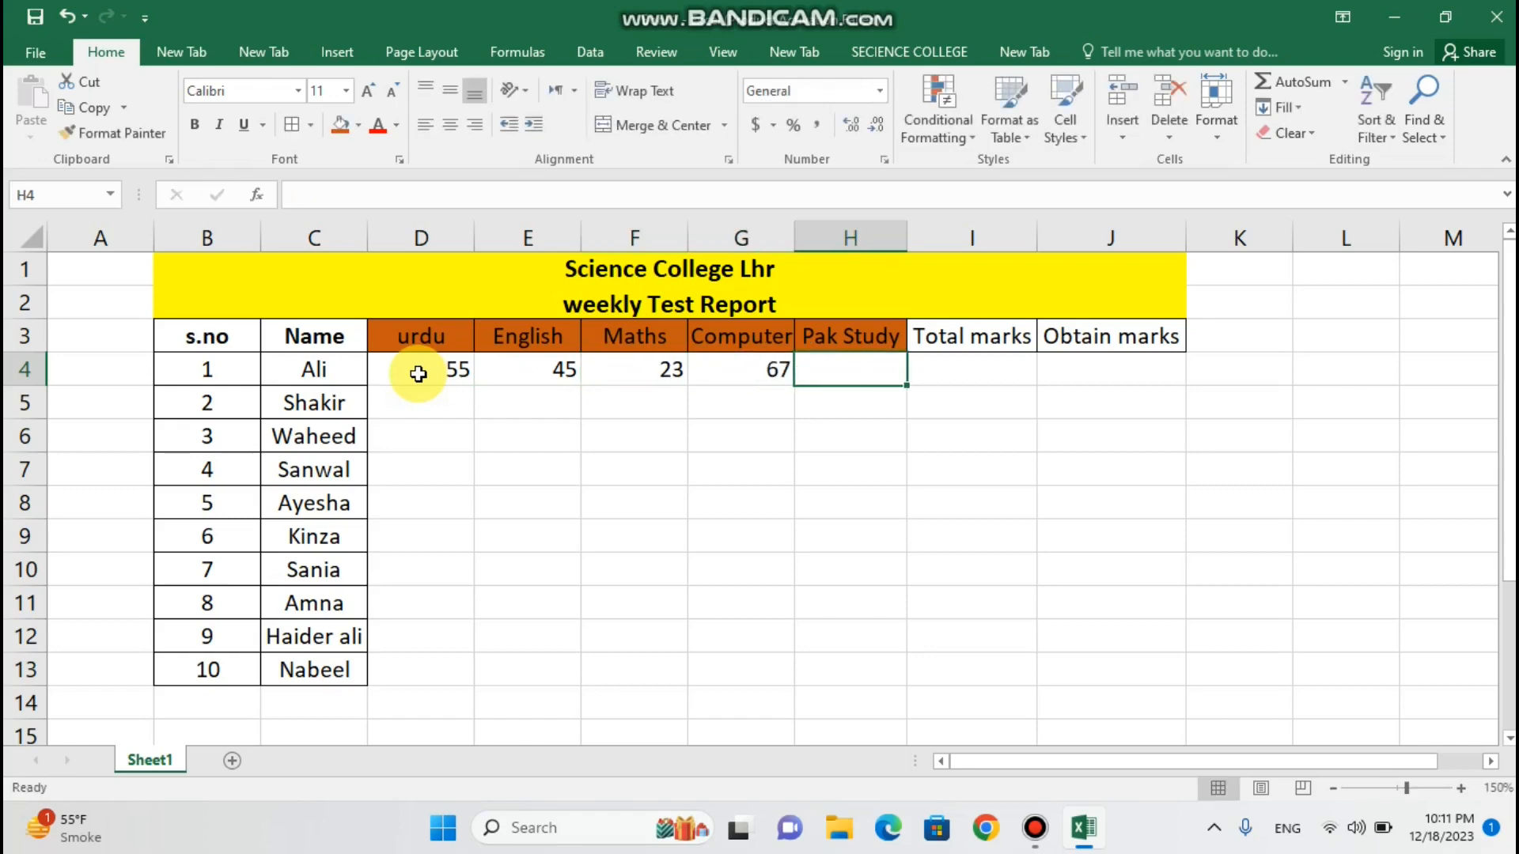
pyautogui.write('40')
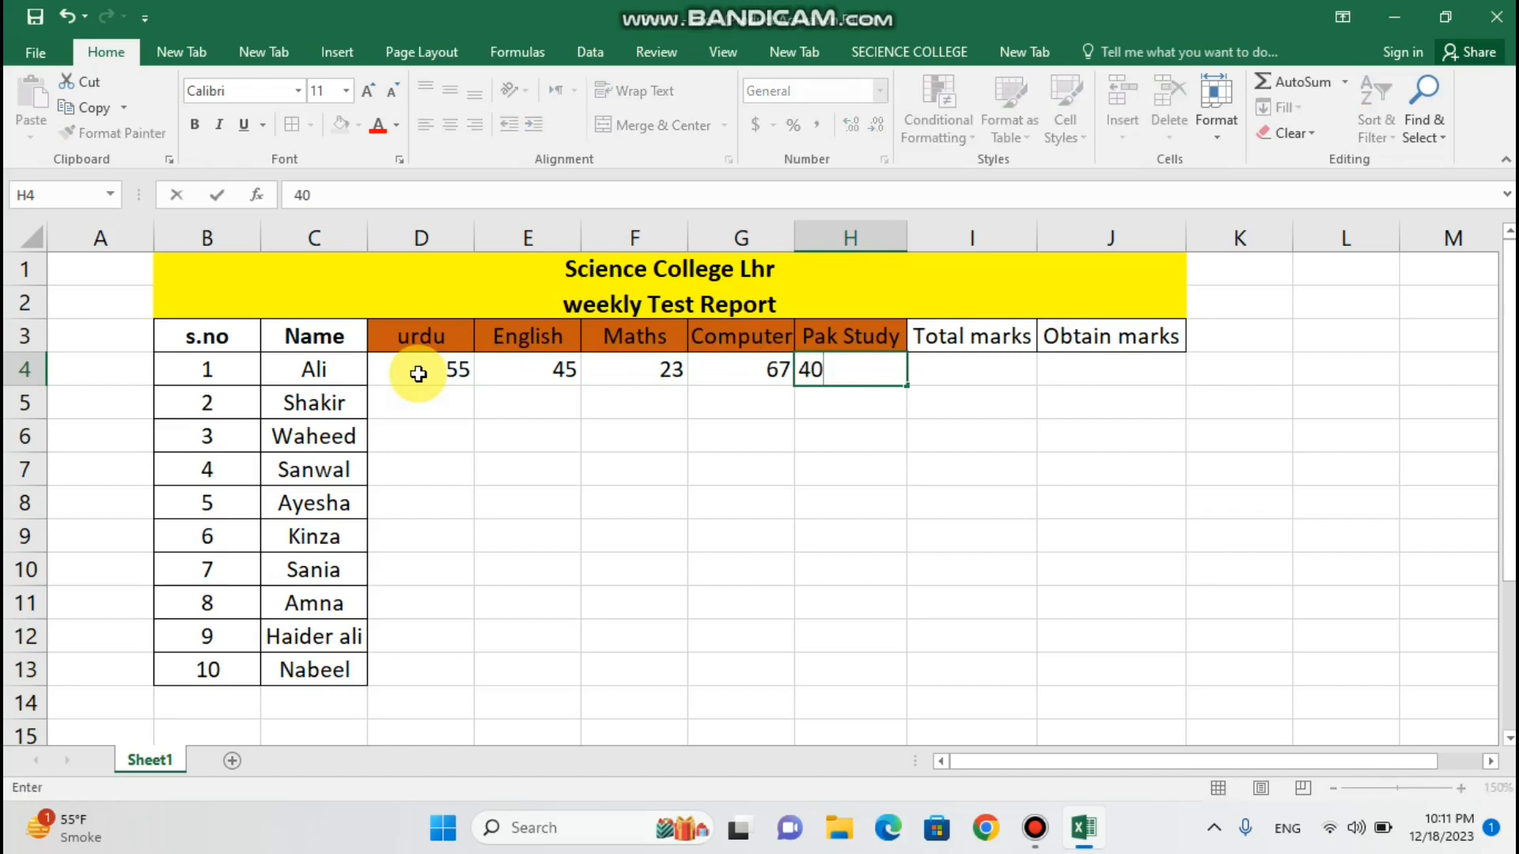
pyautogui.click(354, 373)
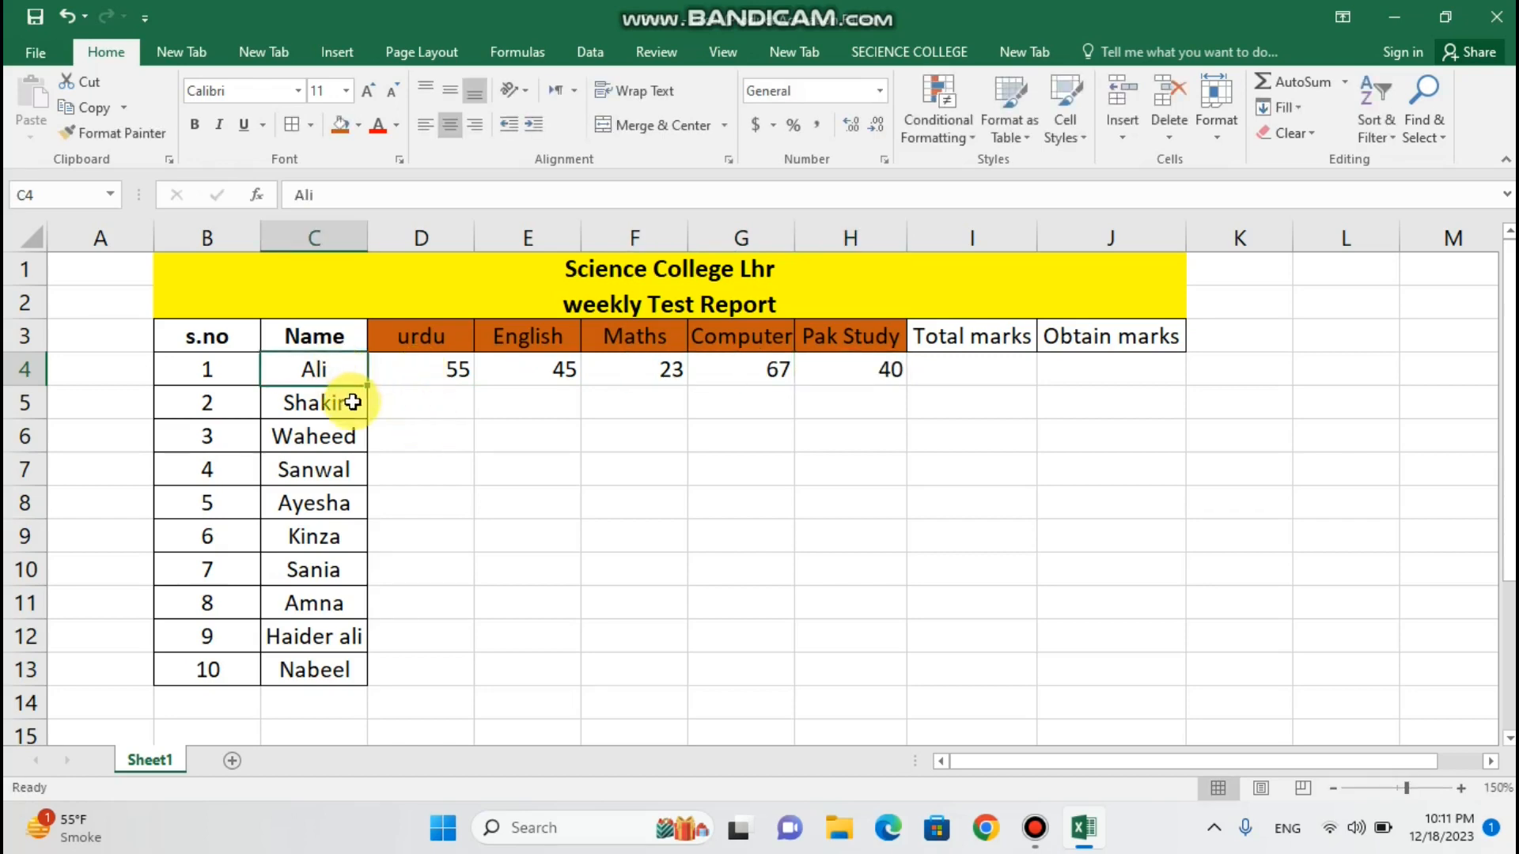
# - Enter the second student's subject marks 40, 80, 72, 20 and 90 in D5:H5
pyautogui.click(348, 405)
pyautogui.click(408, 406)
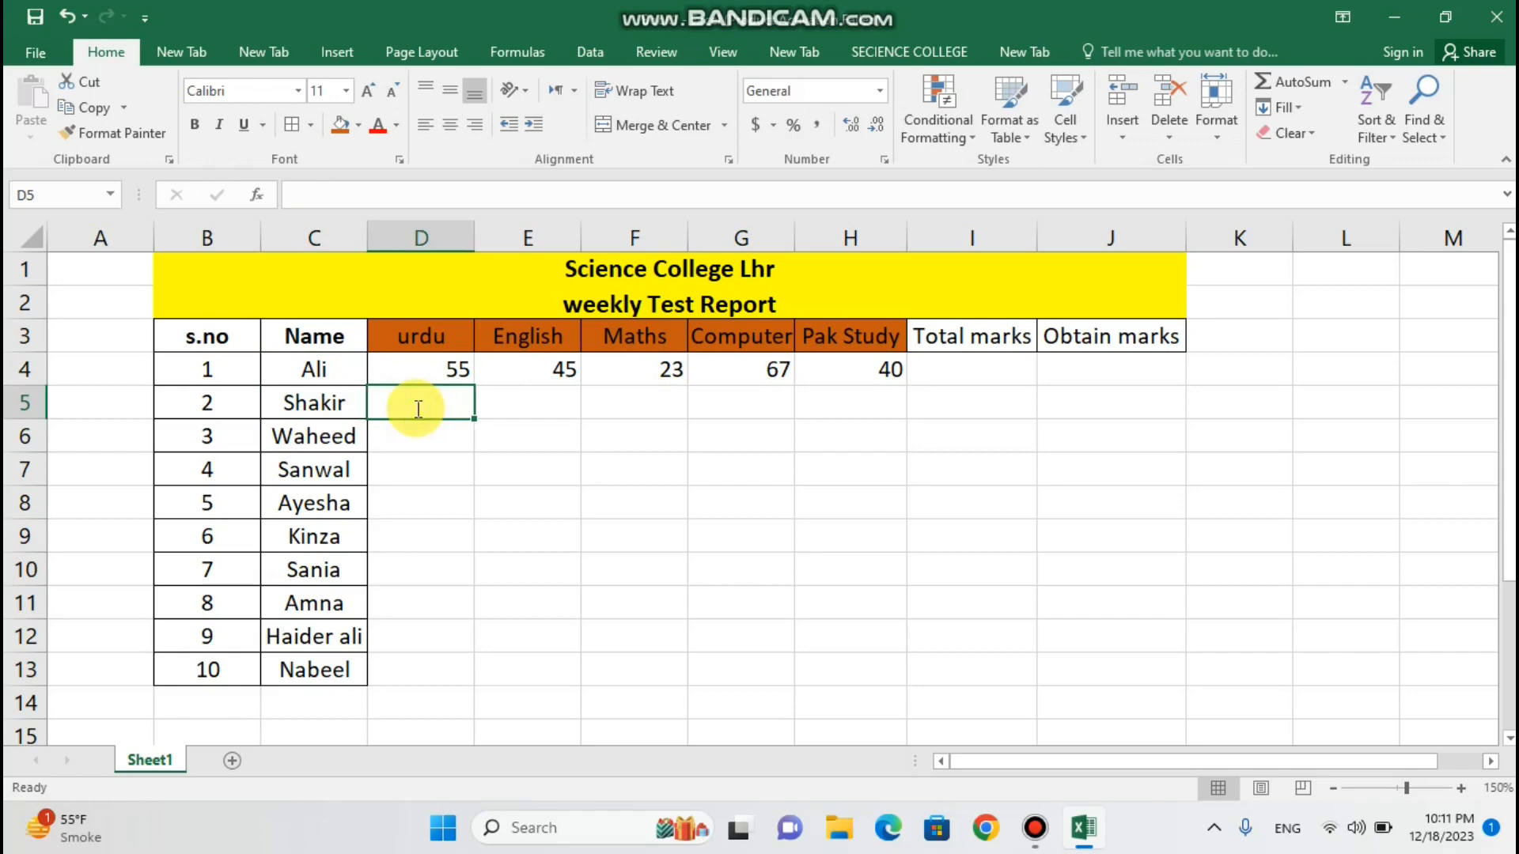
pyautogui.write('40')
pyautogui.press('Tab')
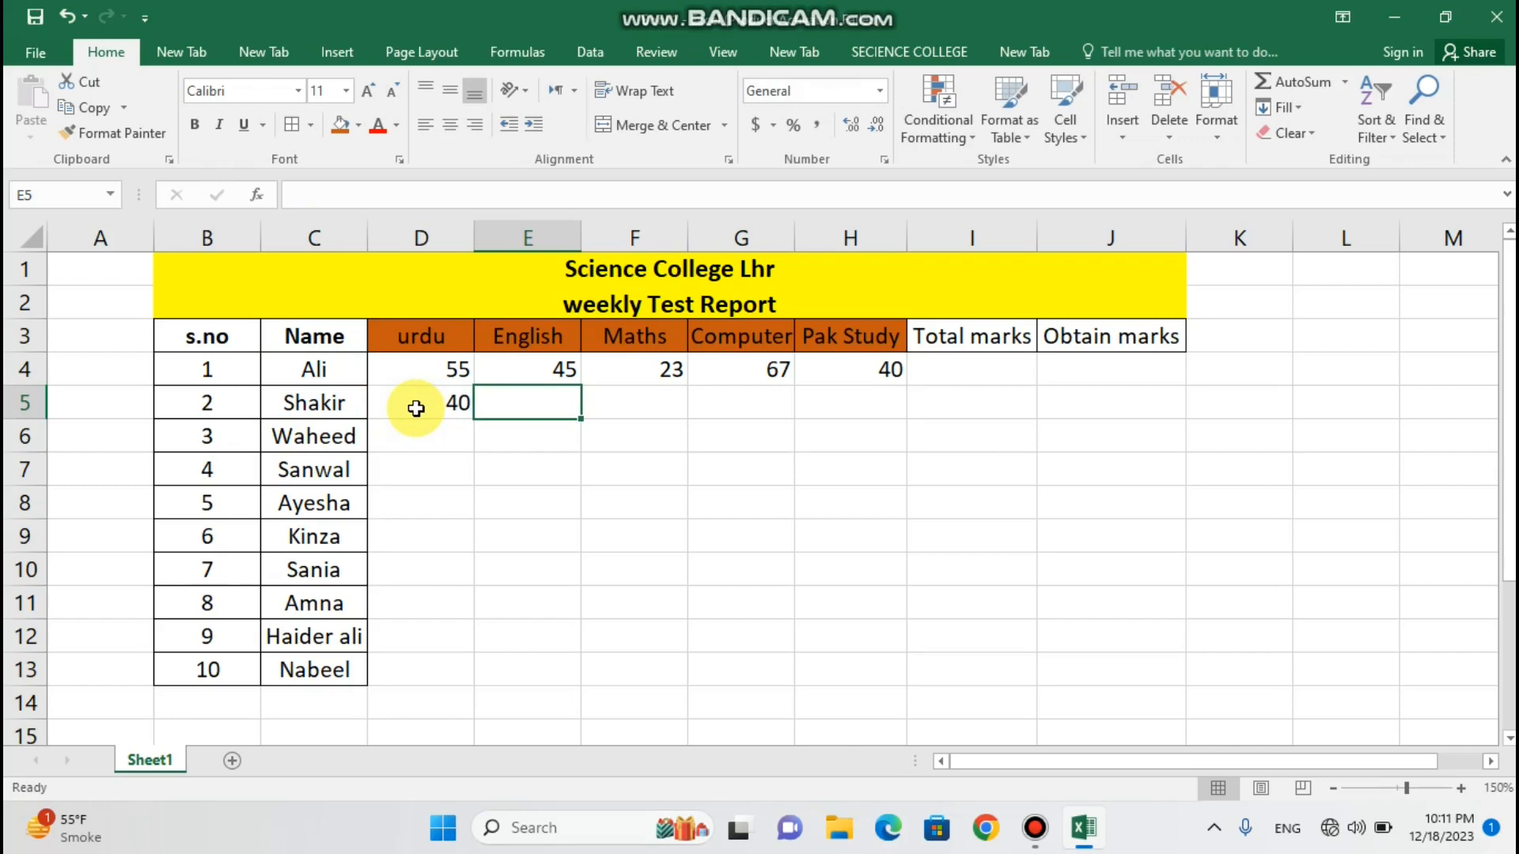
pyautogui.write('80')
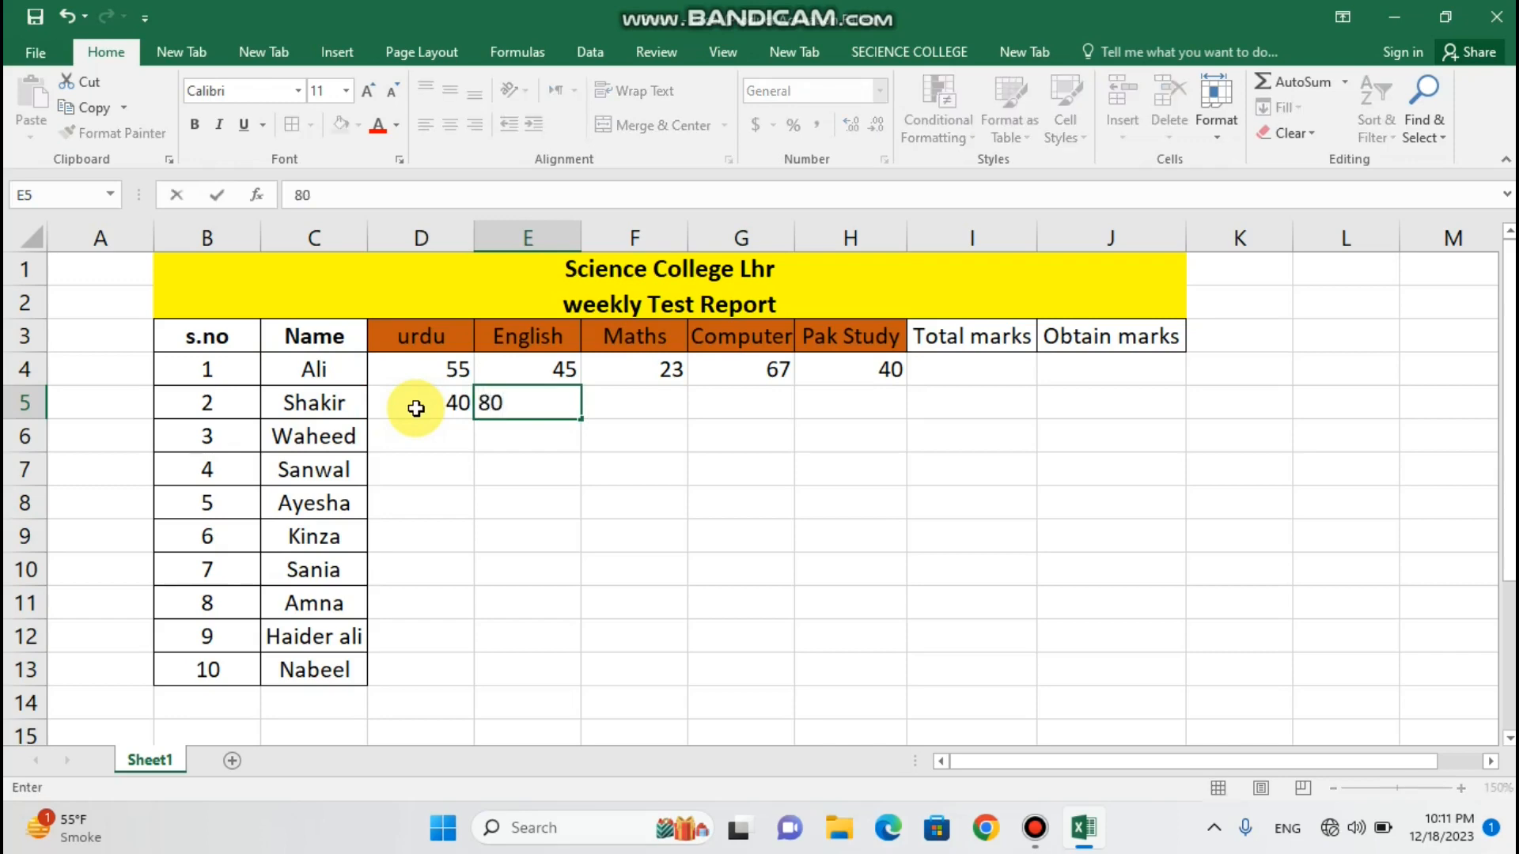
pyautogui.press('Tab')
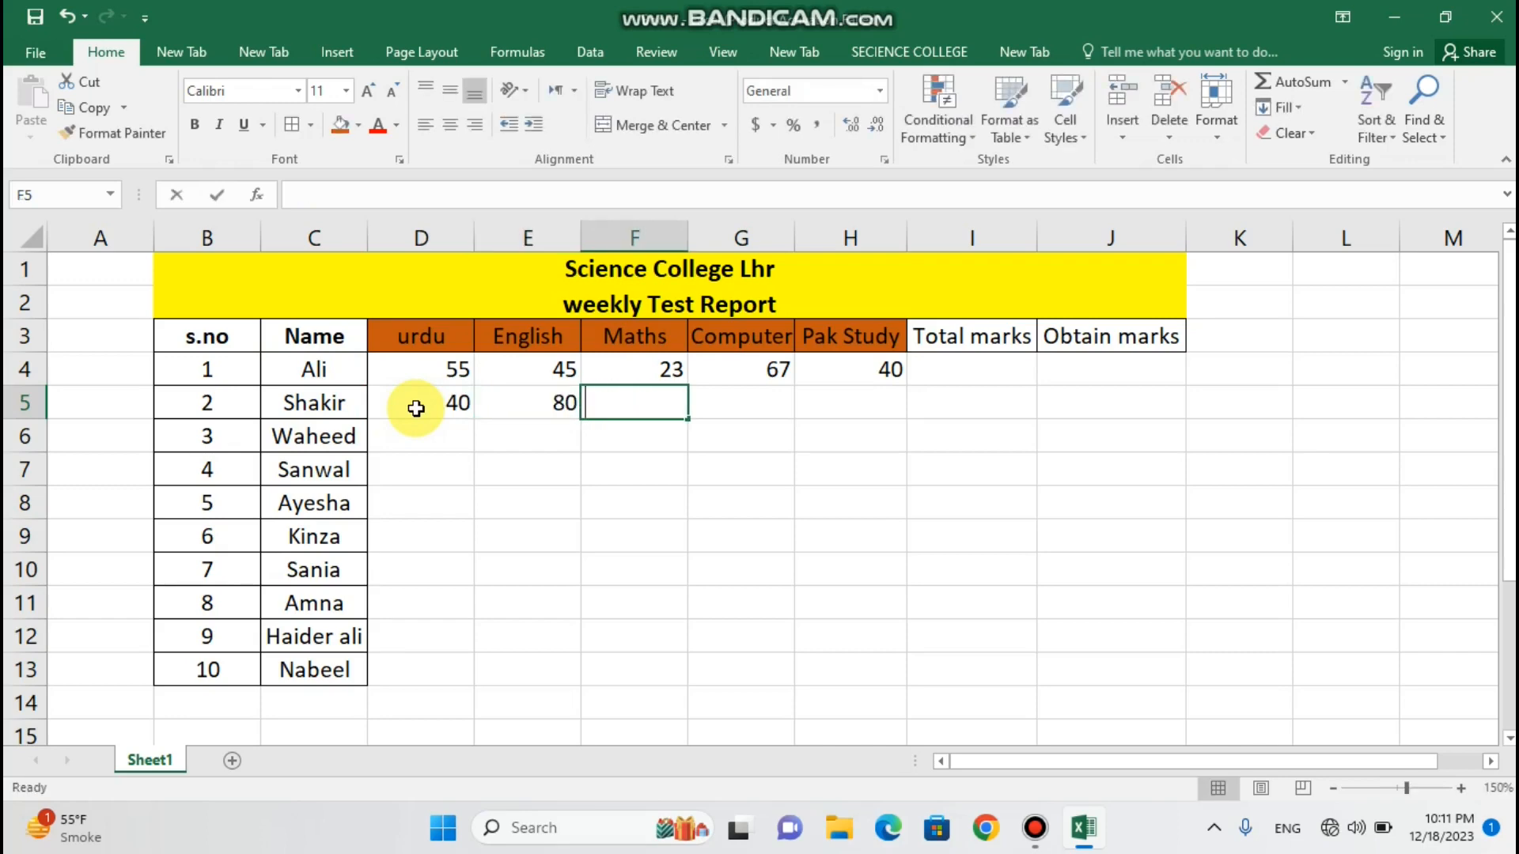
pyautogui.write('72')
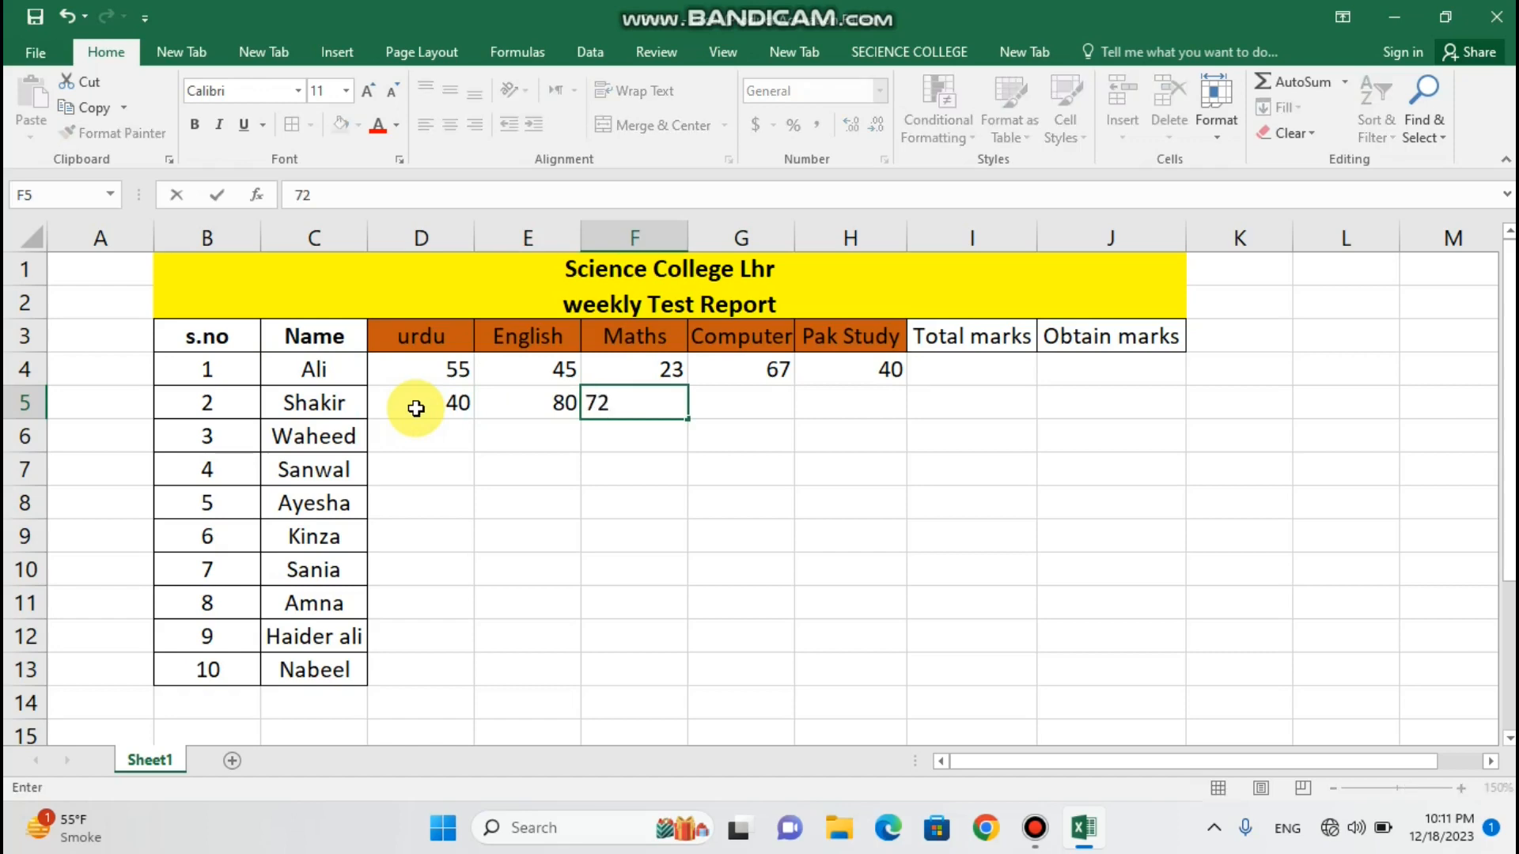
pyautogui.press('Tab')
pyautogui.write('20')
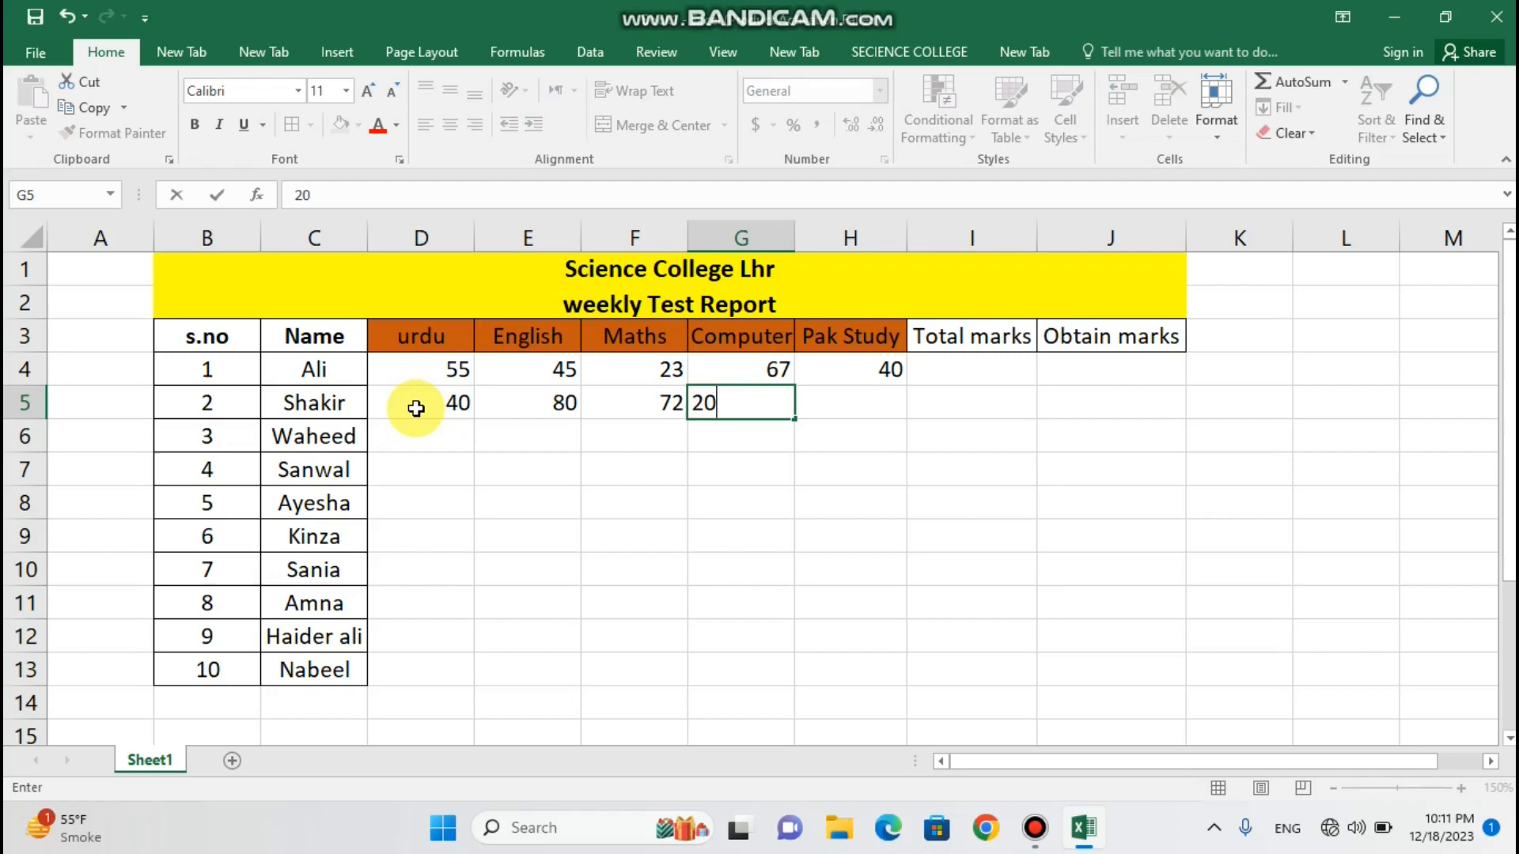
pyautogui.press('Tab')
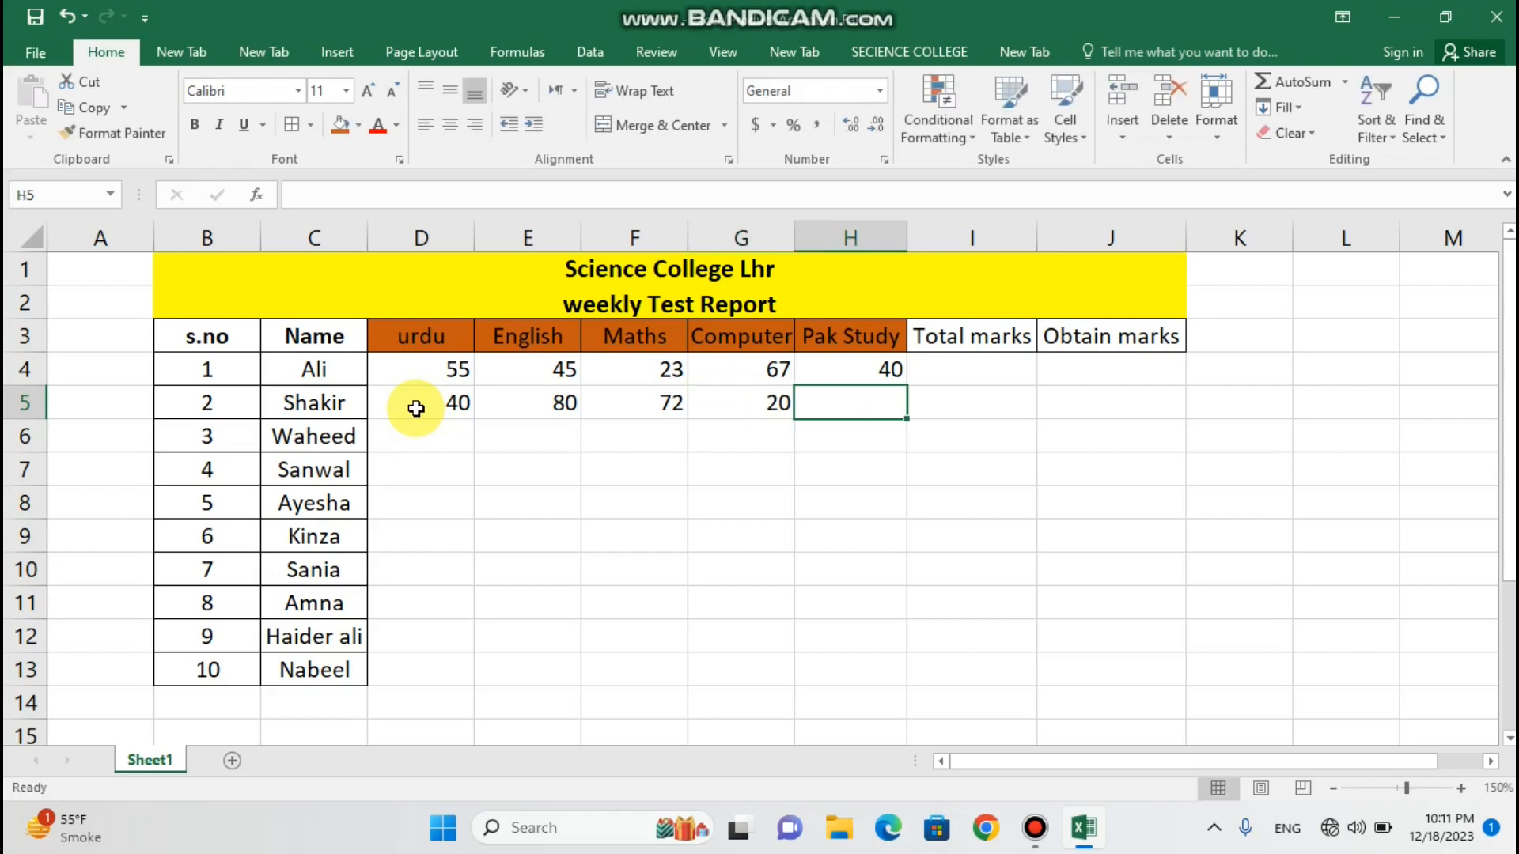
pyautogui.write('90')
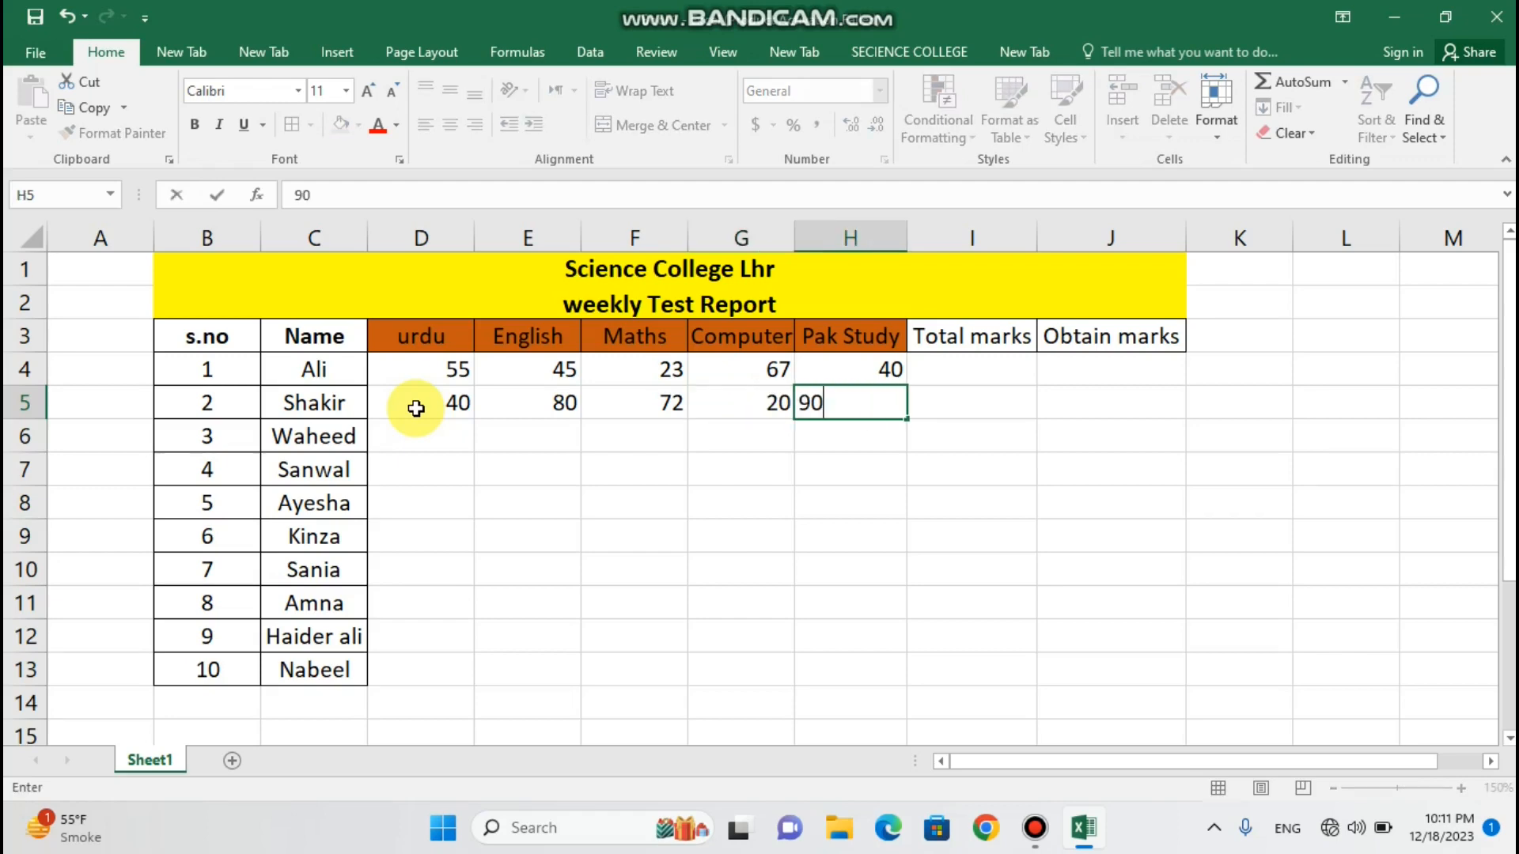
# - Enter the third student's subject marks 33, 45, 22, 95 and 60 in D6:H6
pyautogui.click(389, 441)
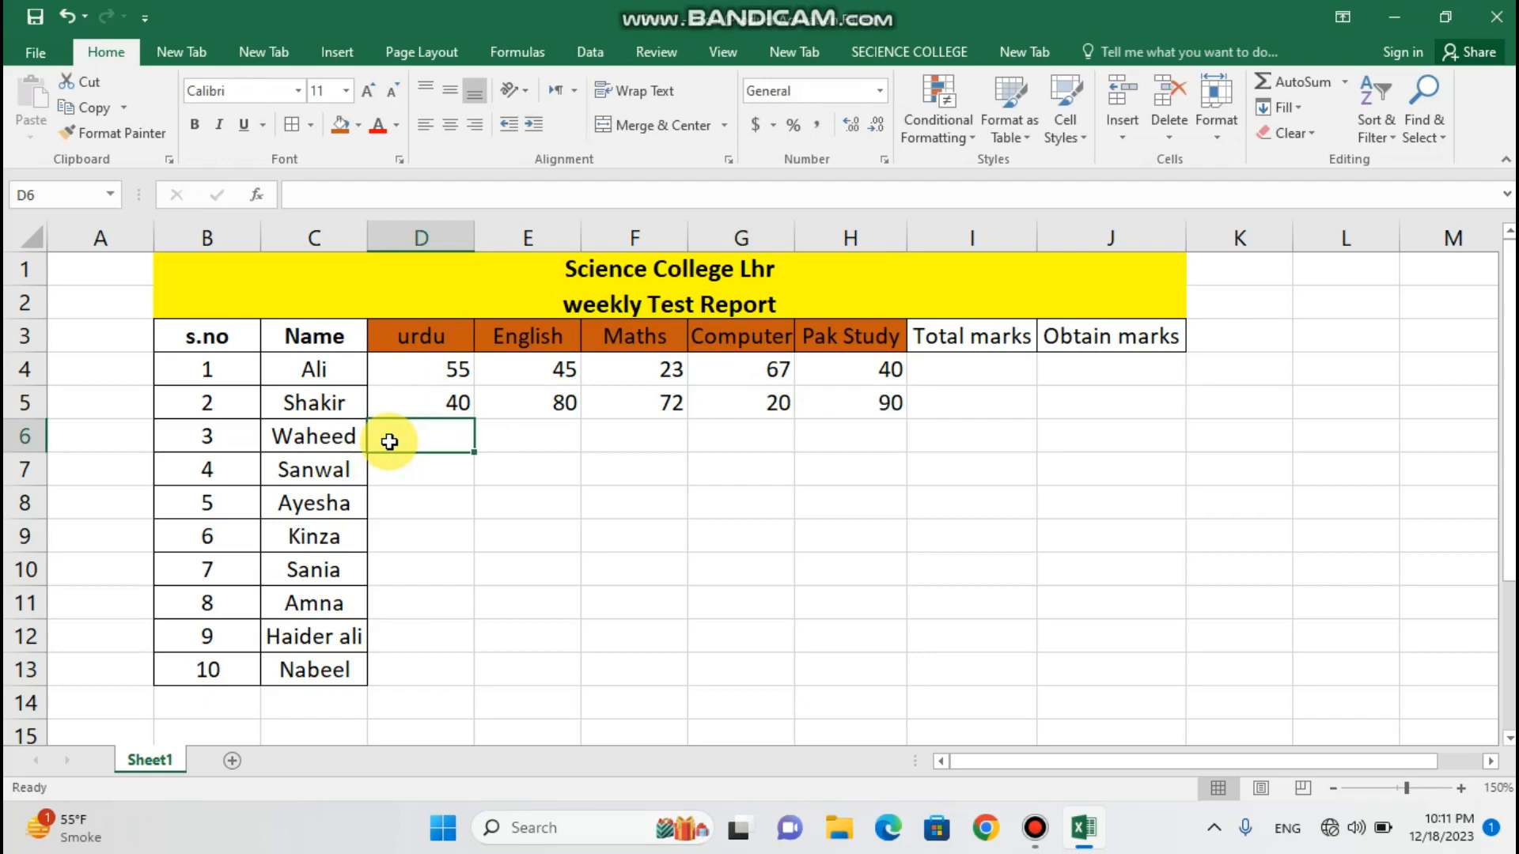
pyautogui.write('33')
pyautogui.press('Tab')
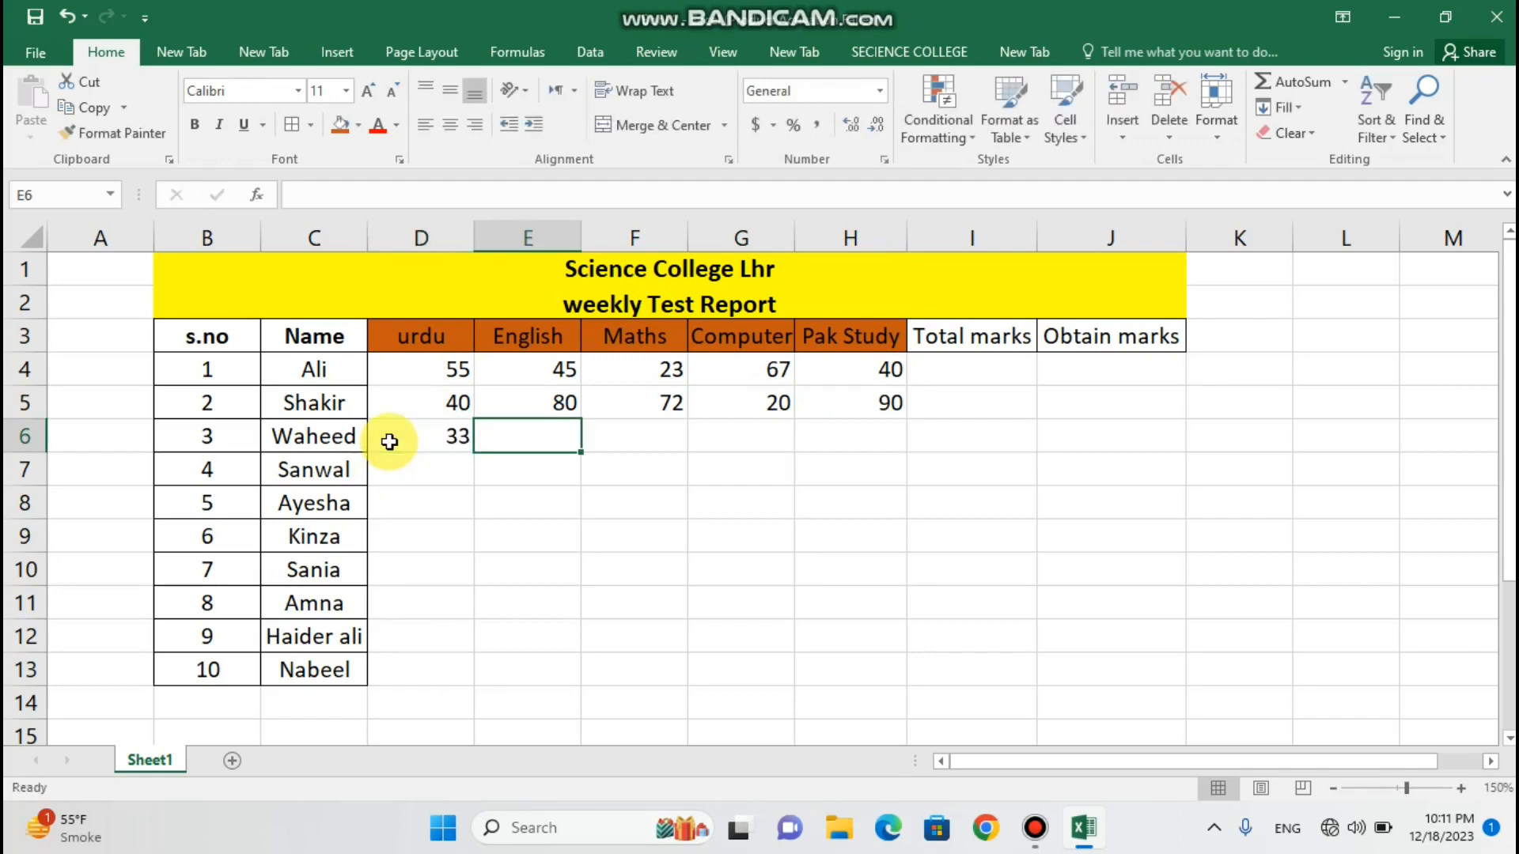
pyautogui.write('5')
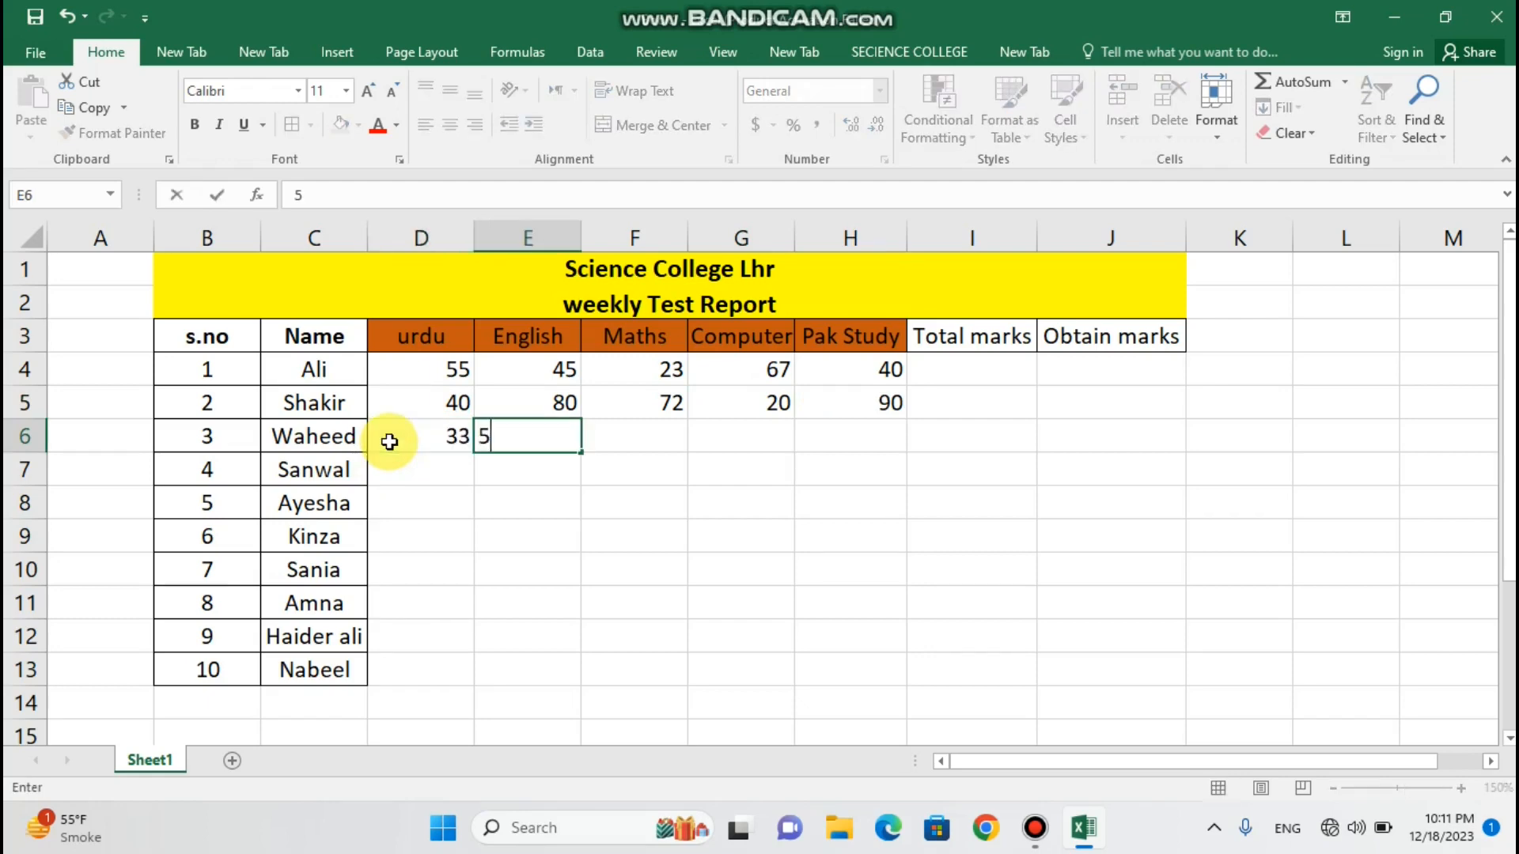
pyautogui.press('BackSpace')
pyautogui.write('45')
pyautogui.press('Tab')
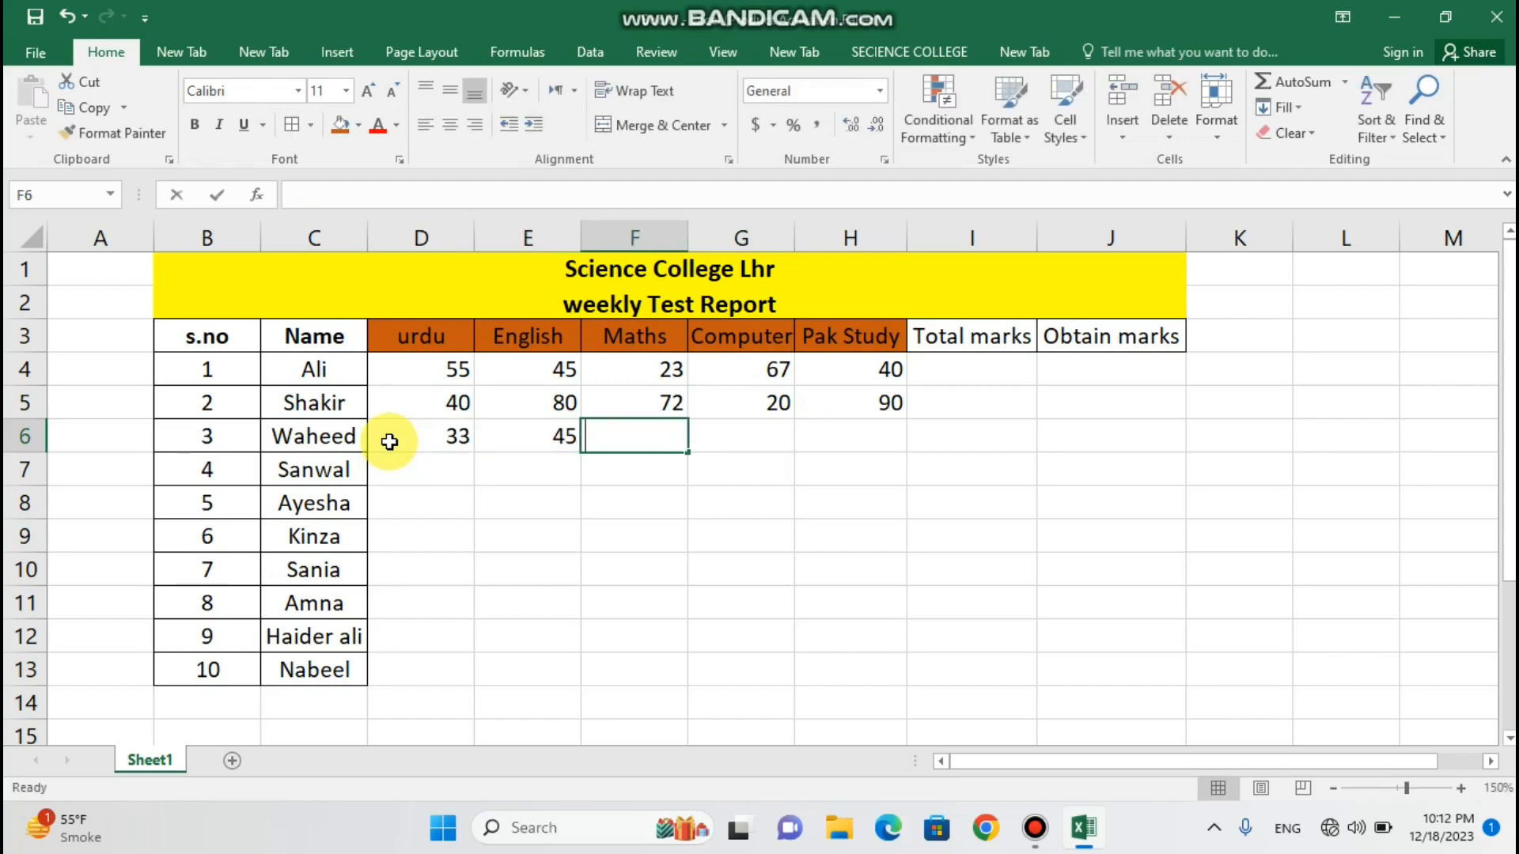
pyautogui.write('22')
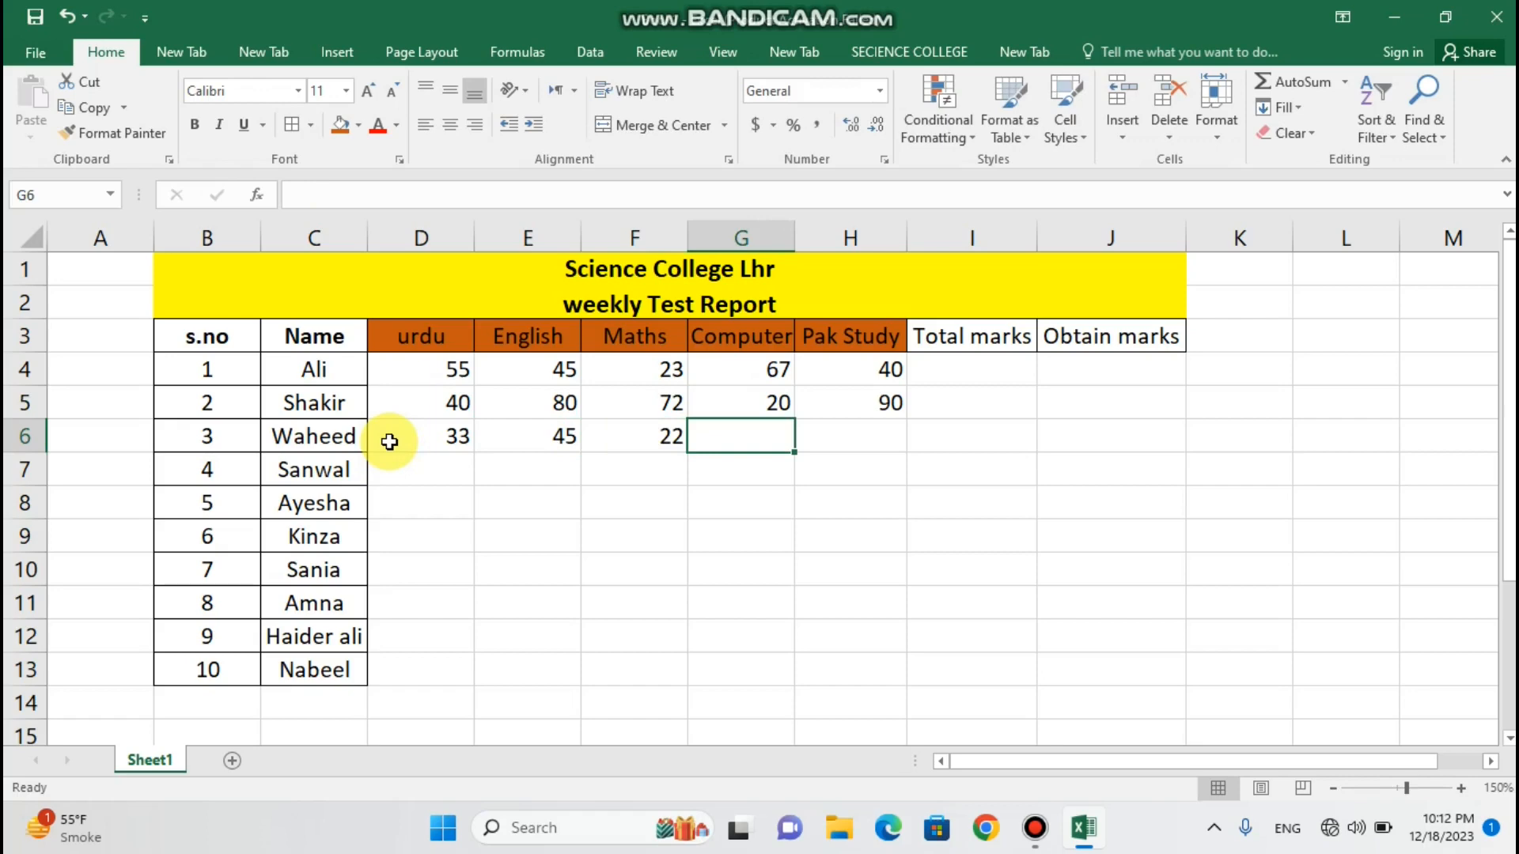
pyautogui.press('BackSpace')
pyautogui.write('95')
pyautogui.press('Tab')
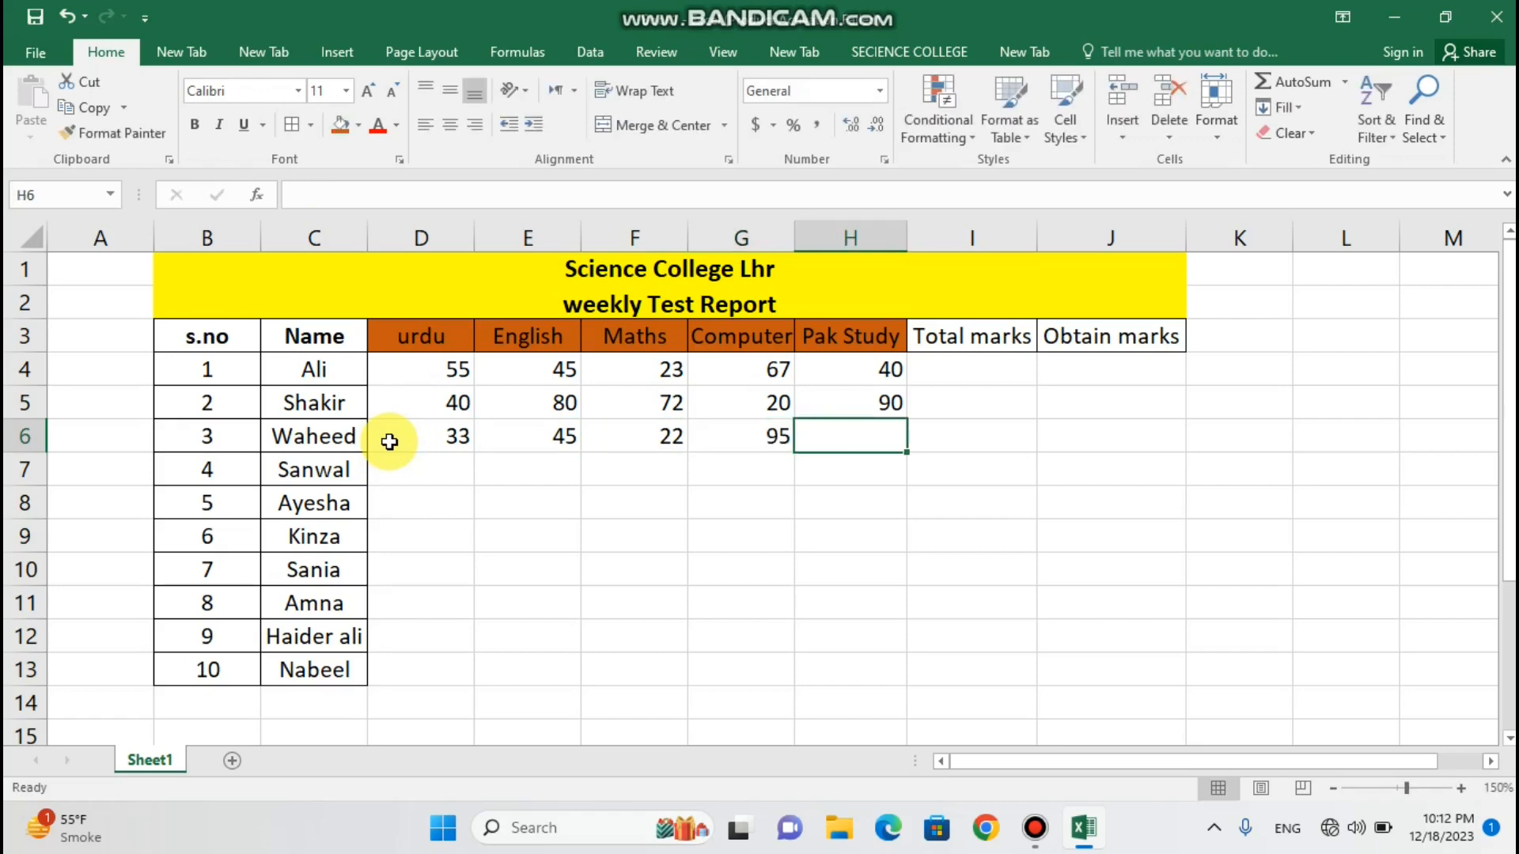
pyautogui.write('60')
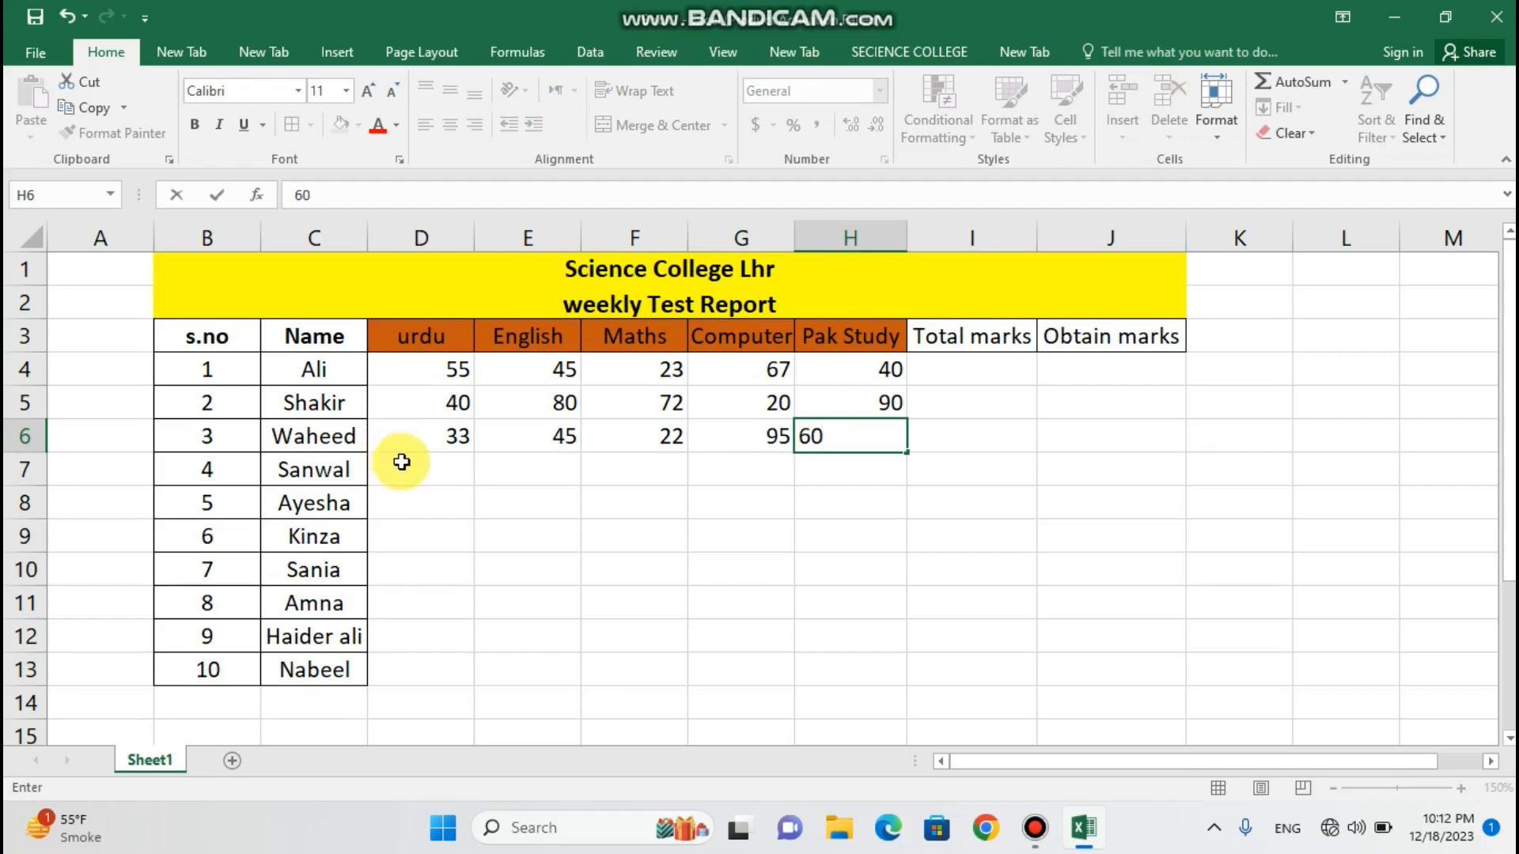
# - Enter the fourth student's subject marks 35, 90, 45, 36 and 67 in D7:H7
pyautogui.click(405, 477)
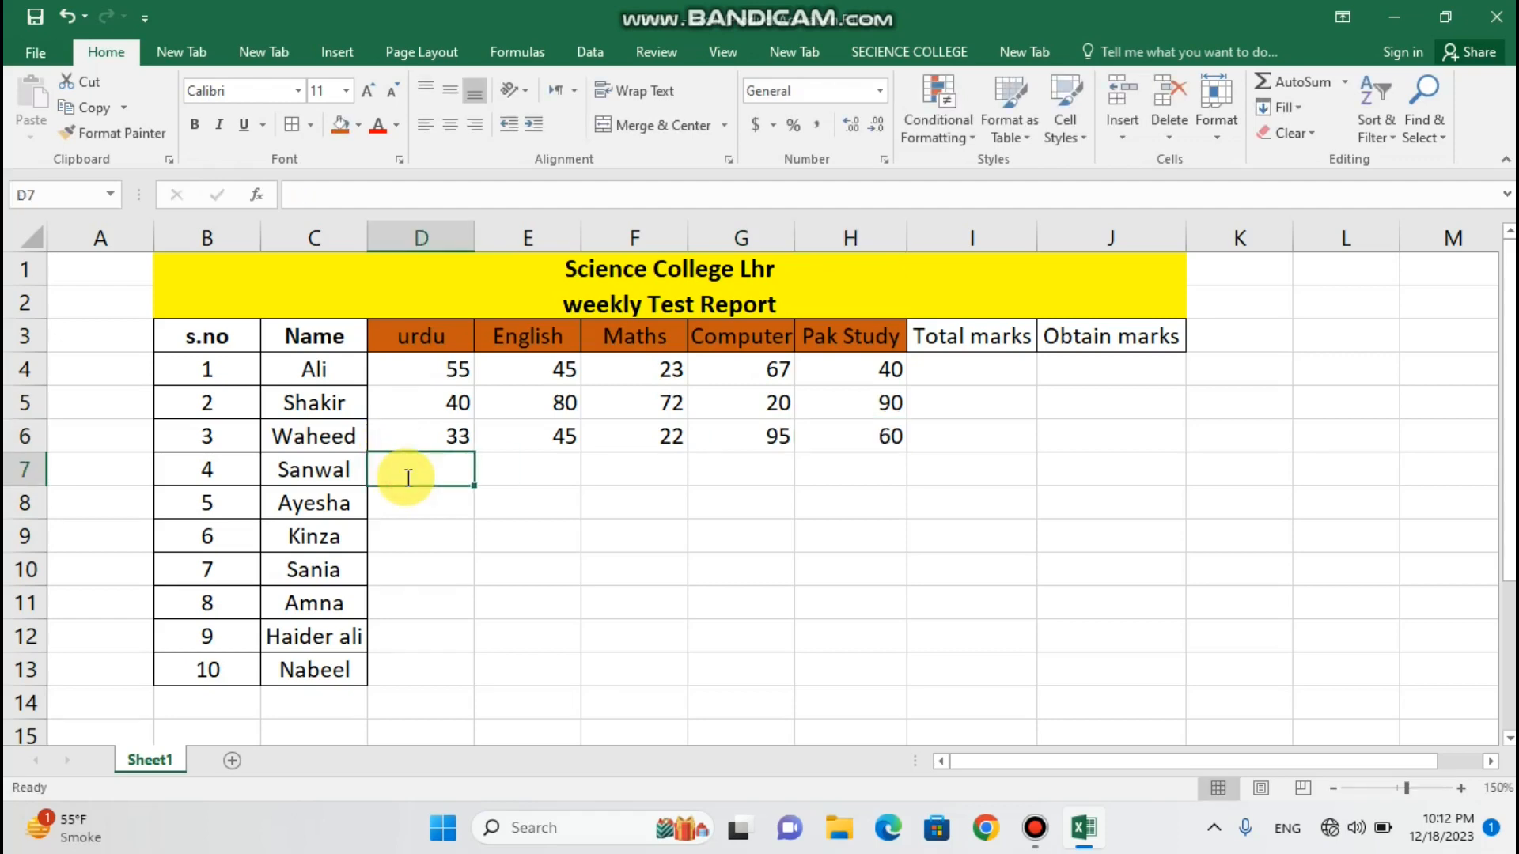
pyautogui.write('33')
pyautogui.press('BackSpace')
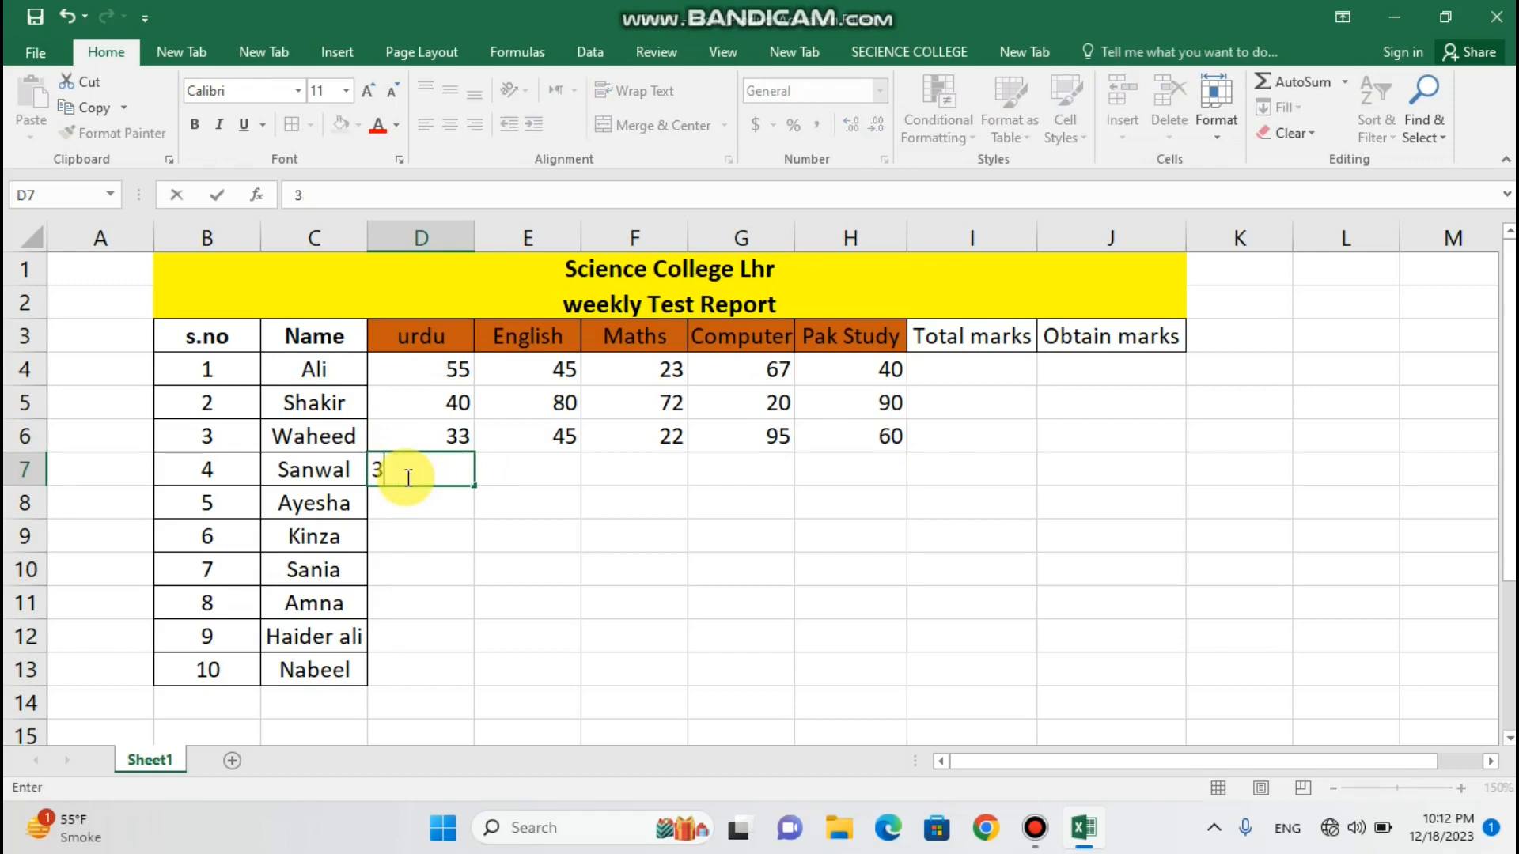
pyautogui.write('5')
pyautogui.press('Tab')
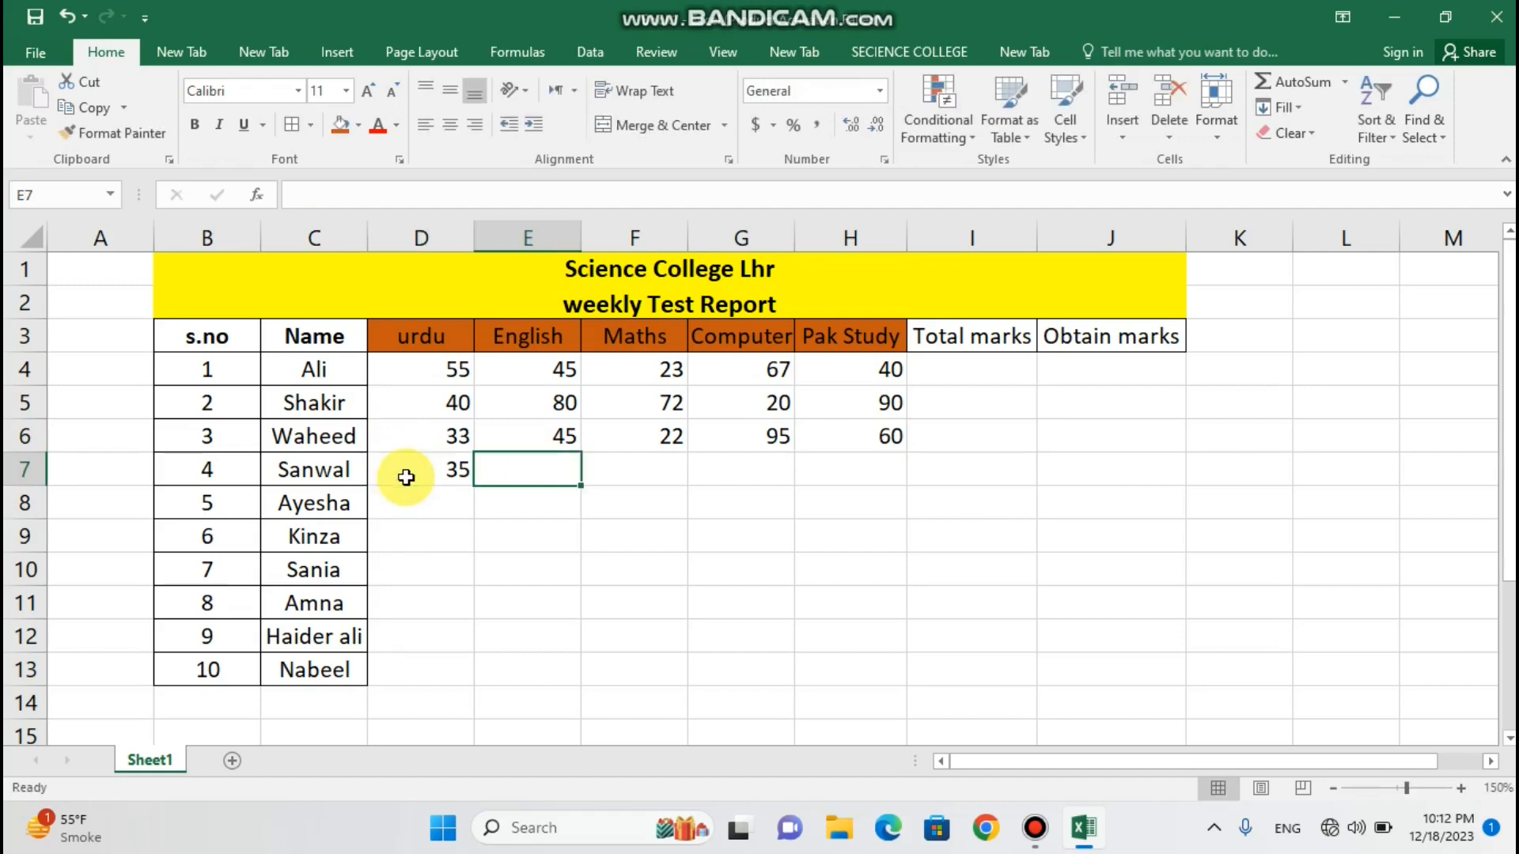
pyautogui.write('90')
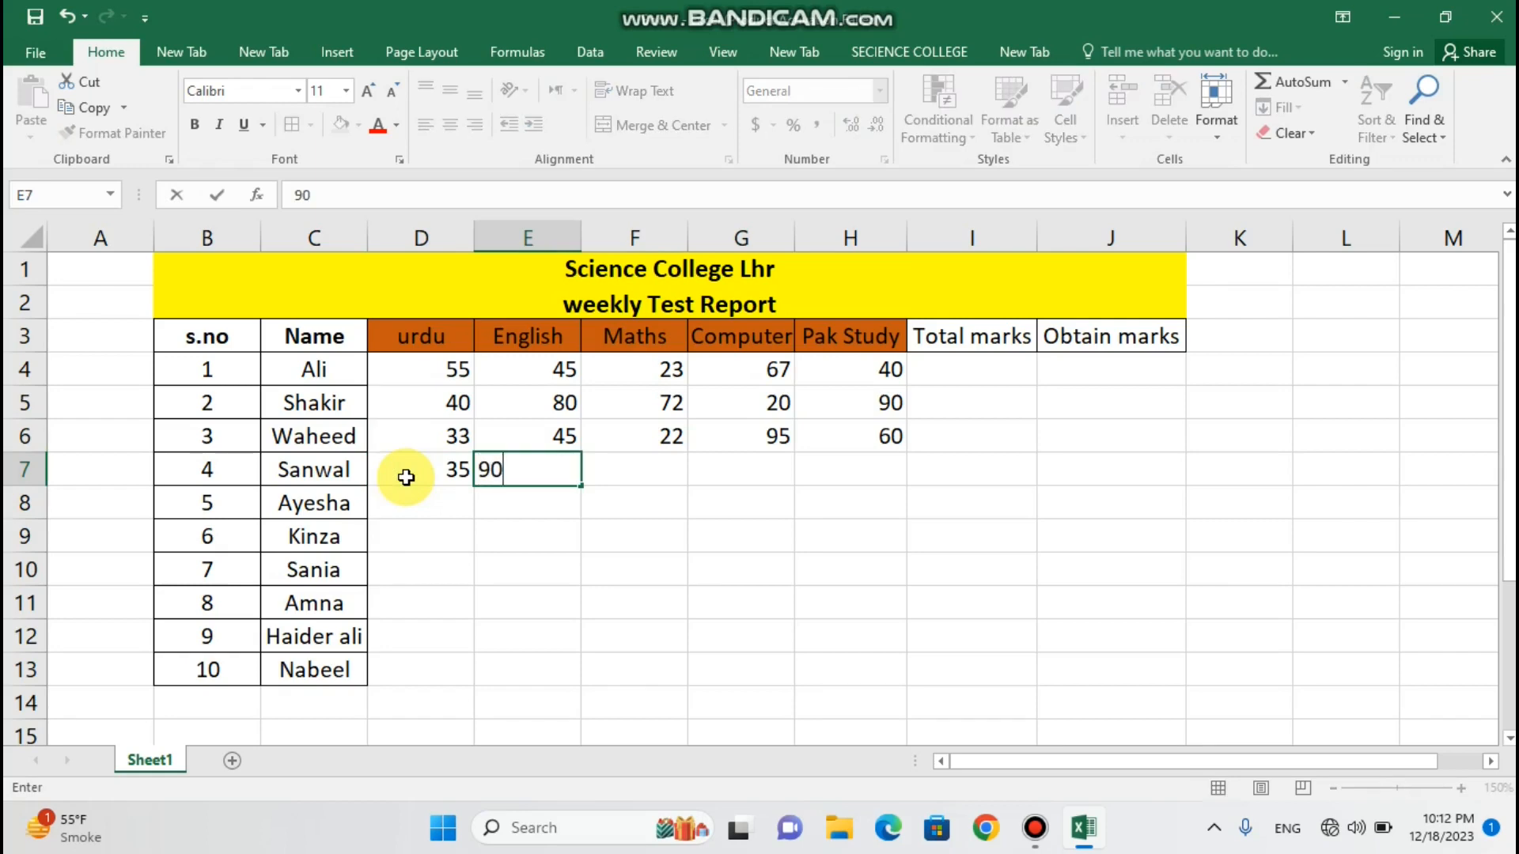
pyautogui.press('Tab')
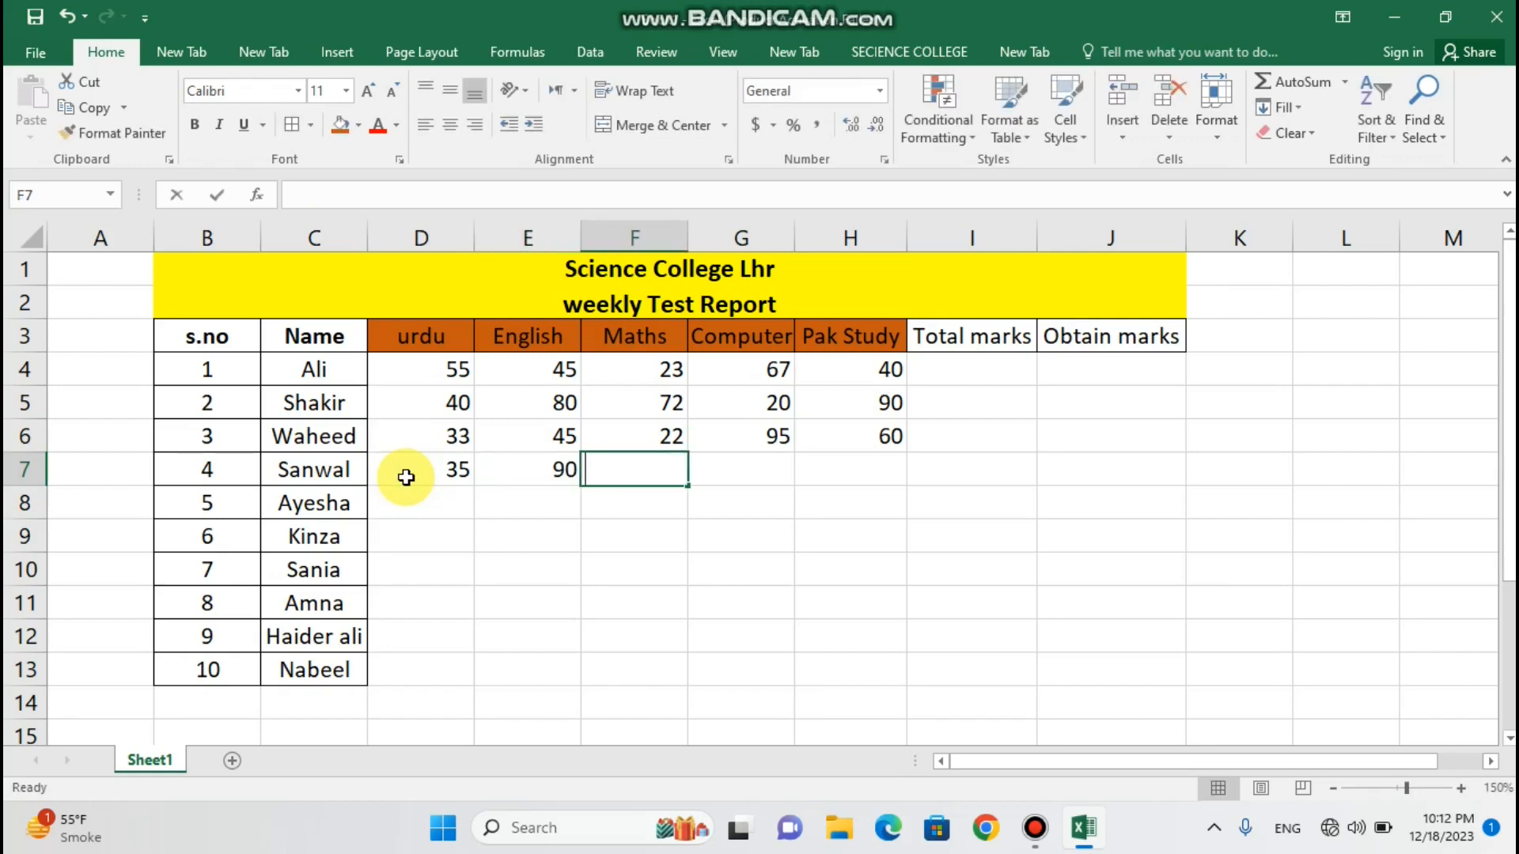
pyautogui.write('45')
pyautogui.press('Tab')
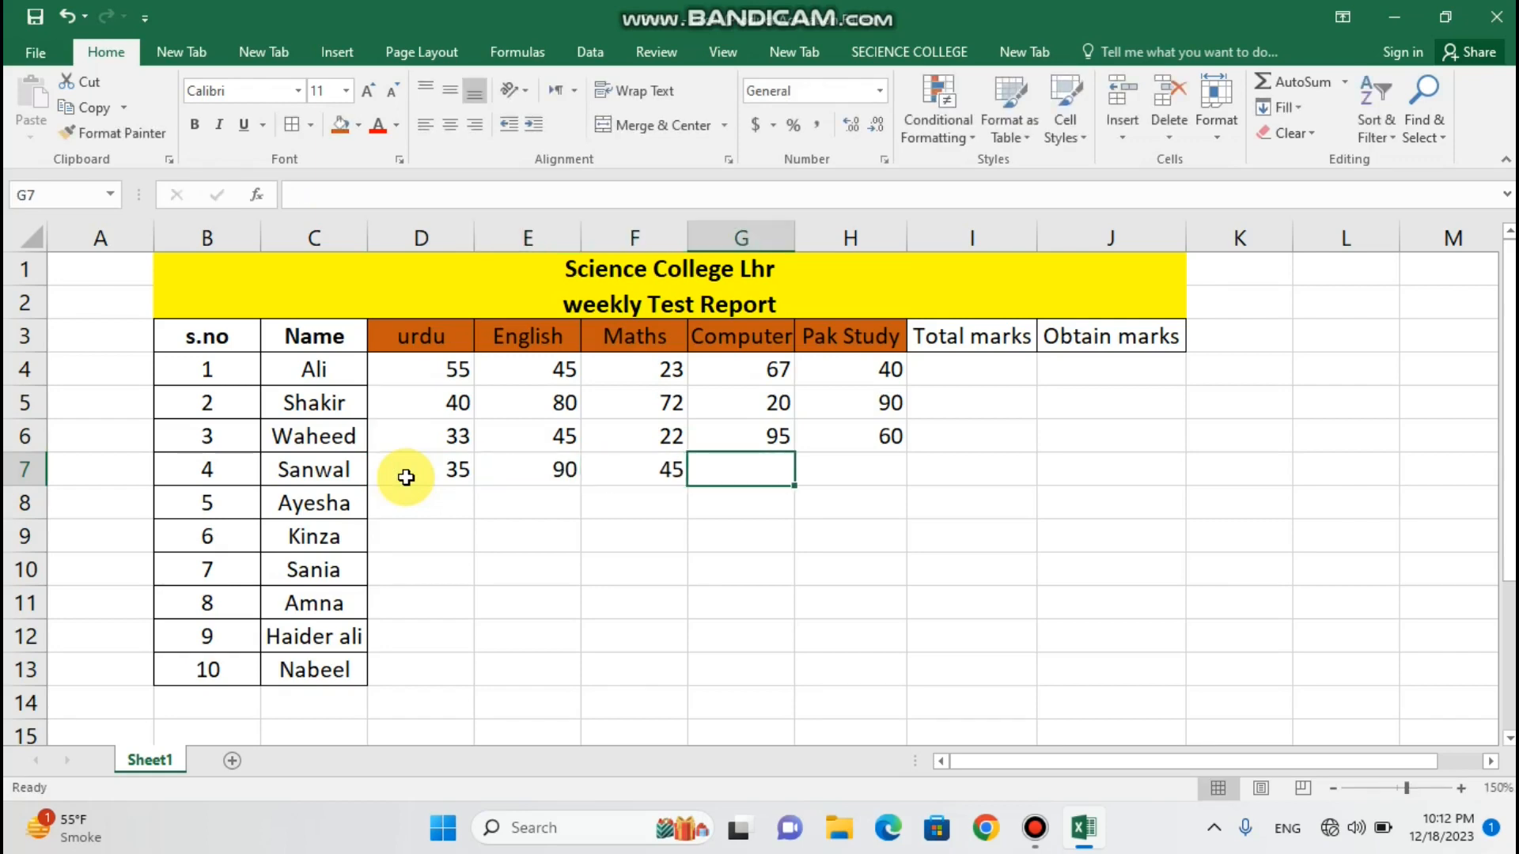
pyautogui.write('36')
pyautogui.press('Tab')
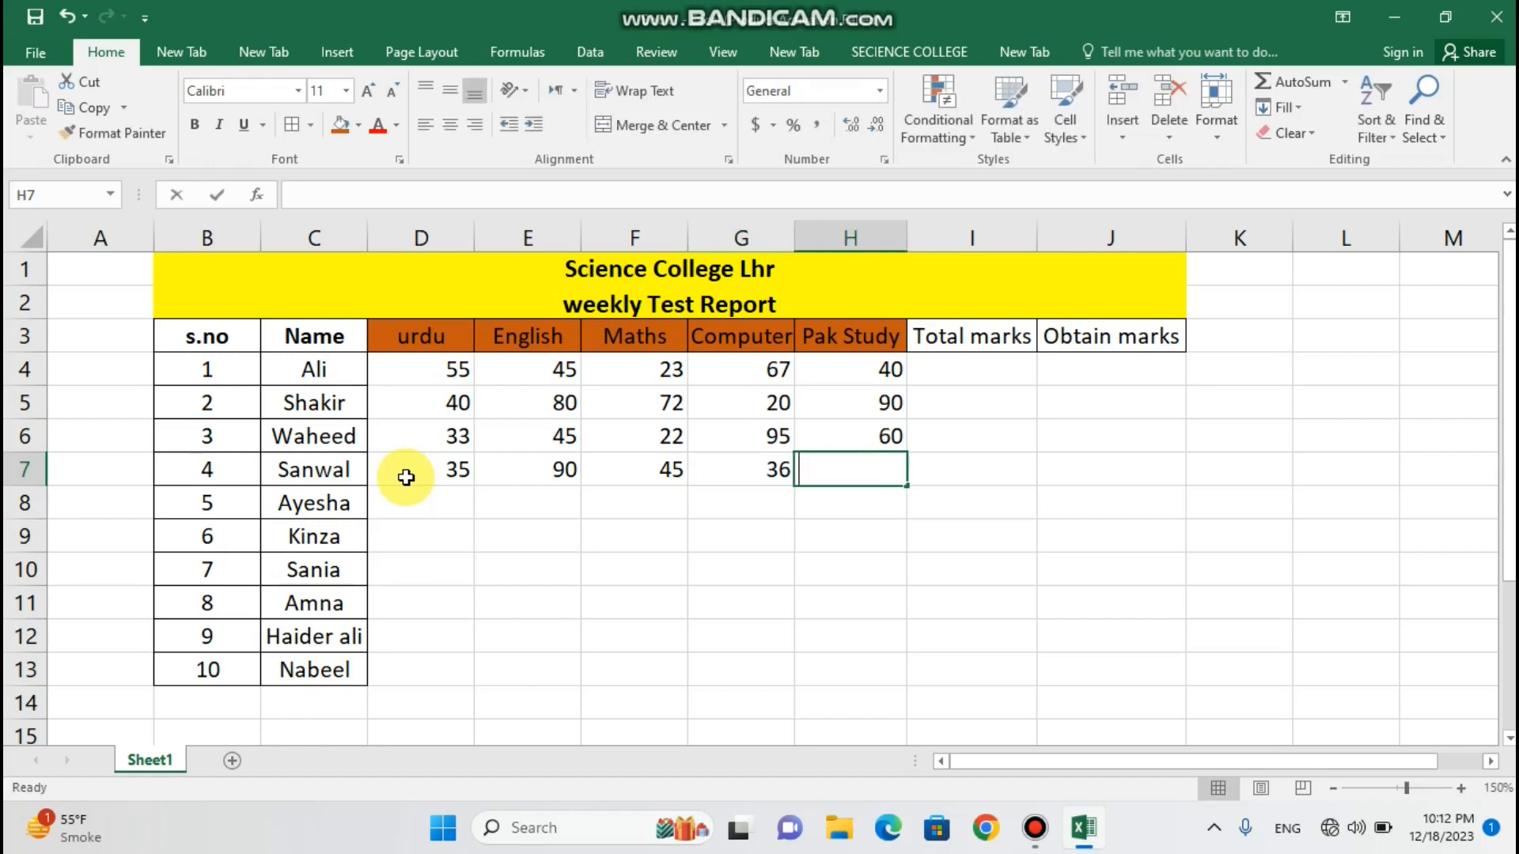
pyautogui.write('67')
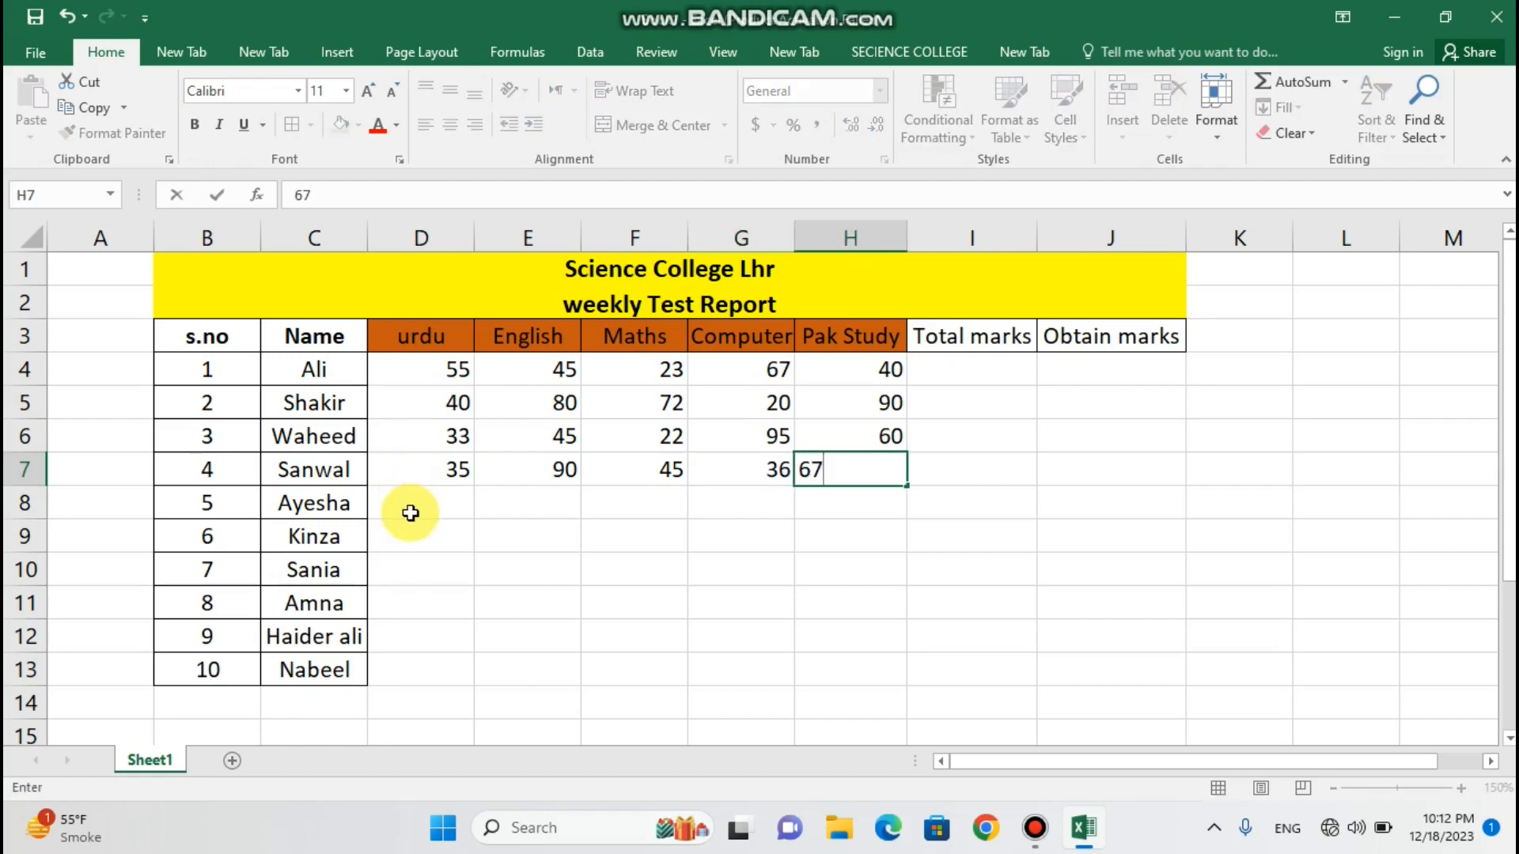
# - Enter the fifth student's subject marks 80, 50, 23, 56 and 89 in D8:H8
pyautogui.click(410, 513)
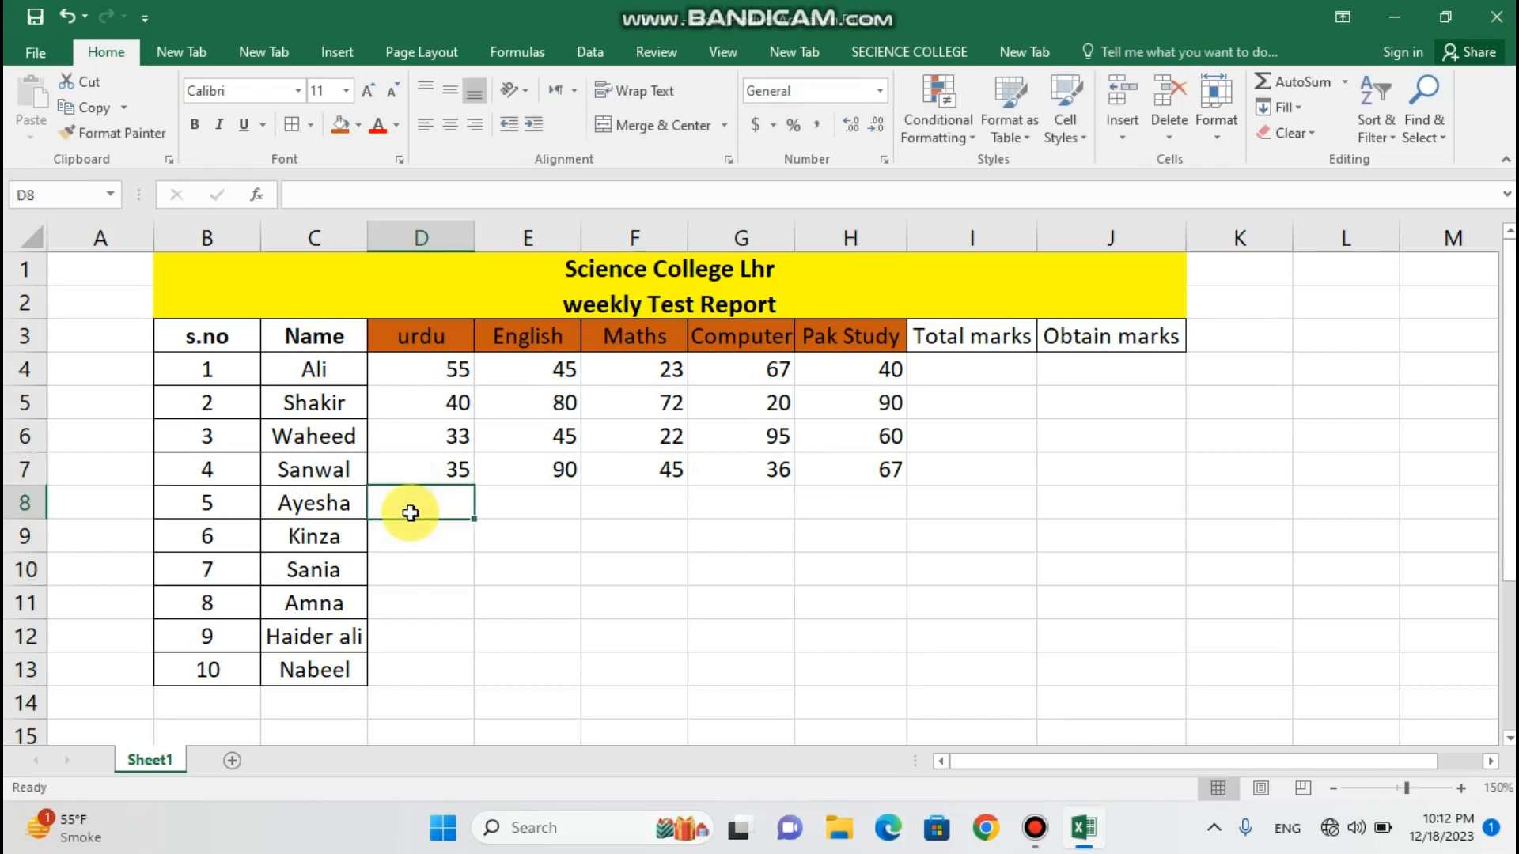
pyautogui.write('80')
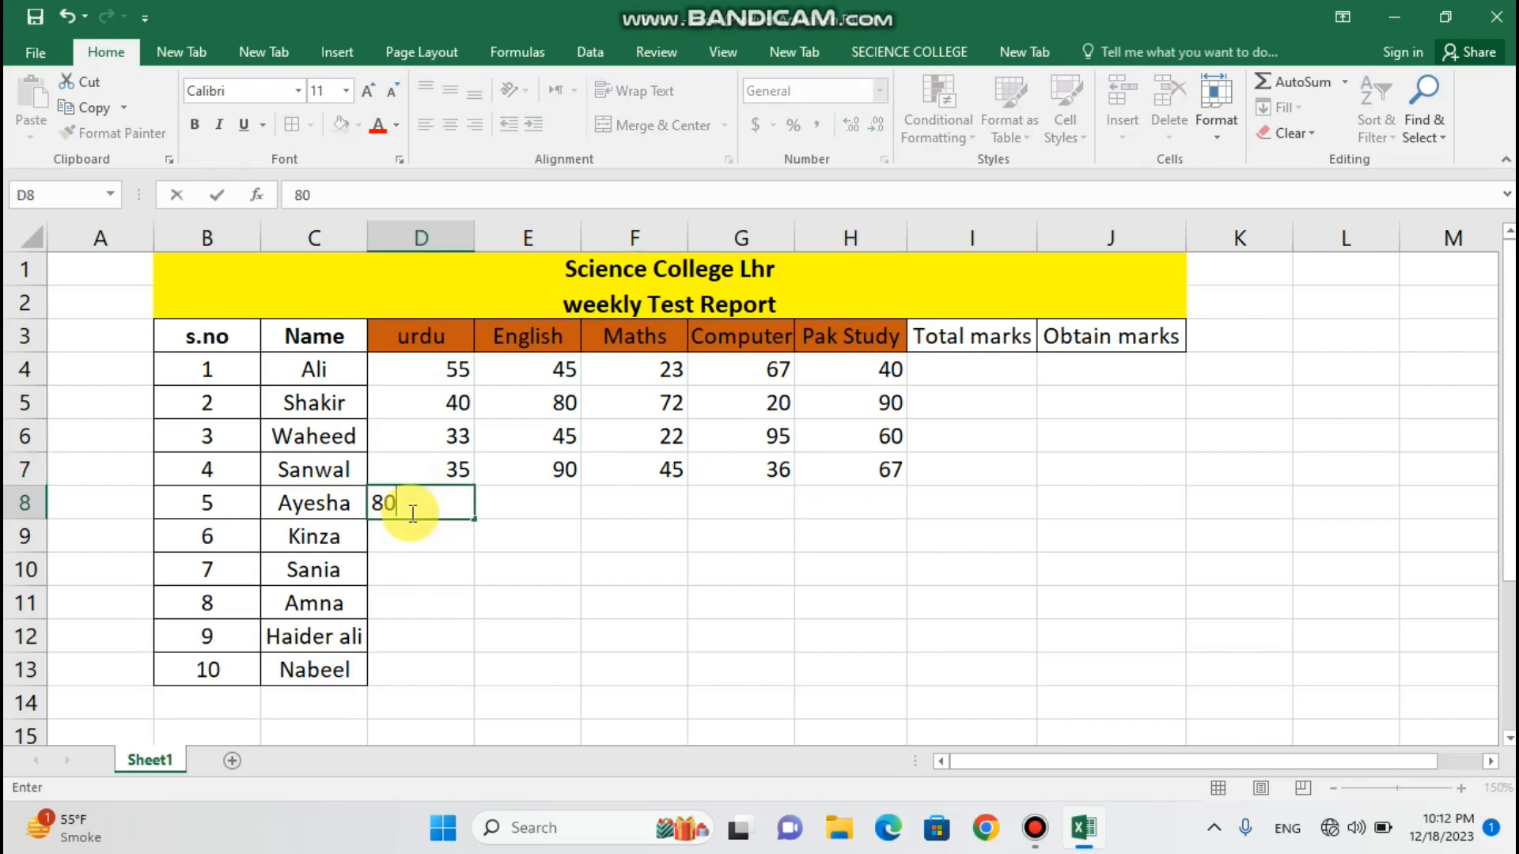
pyautogui.press('Tab')
pyautogui.write('50')
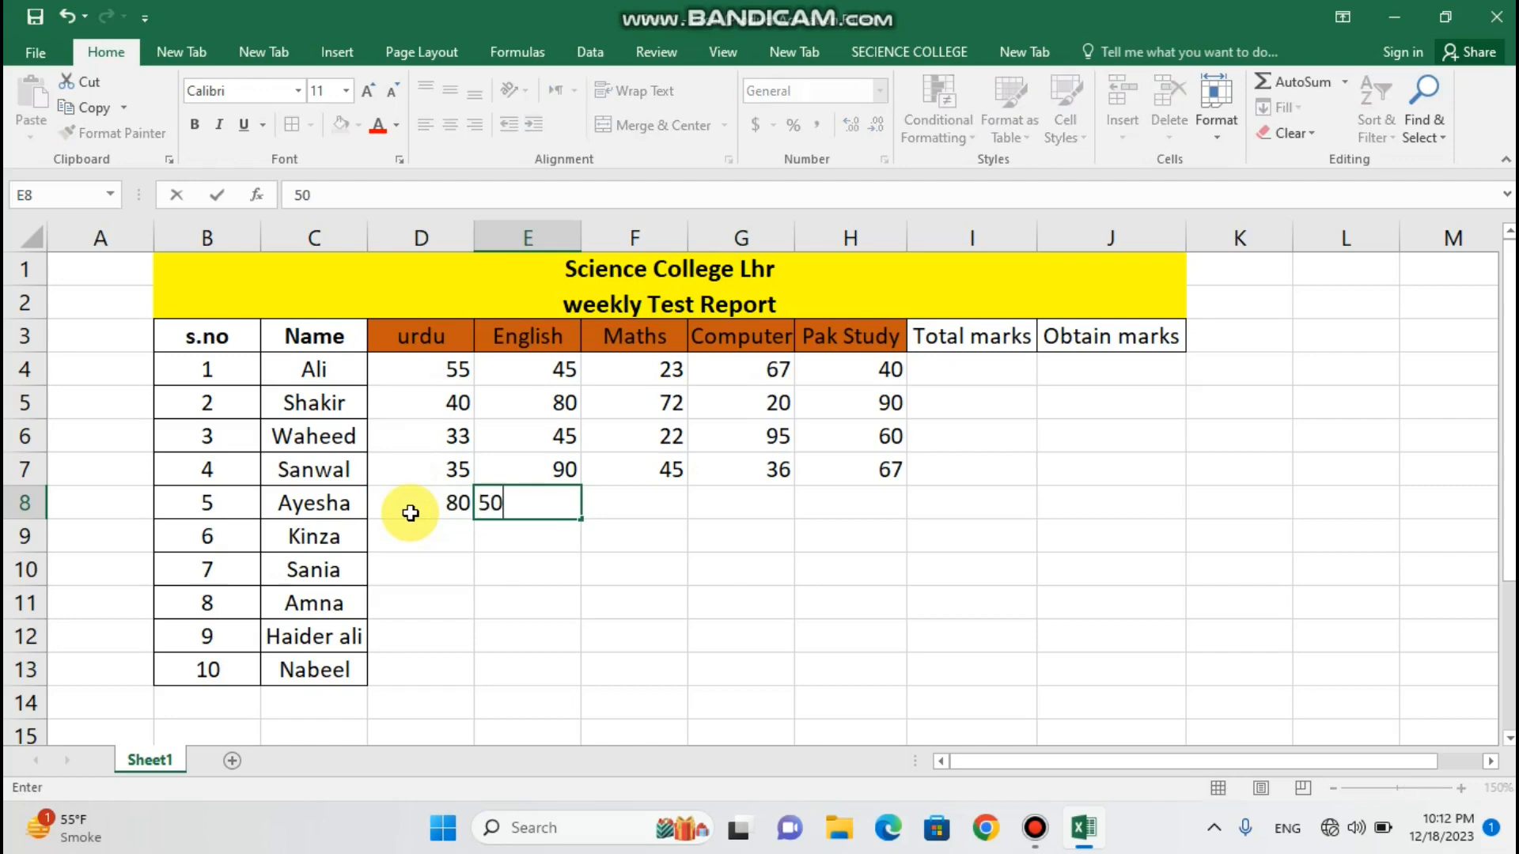
pyautogui.press('Tab')
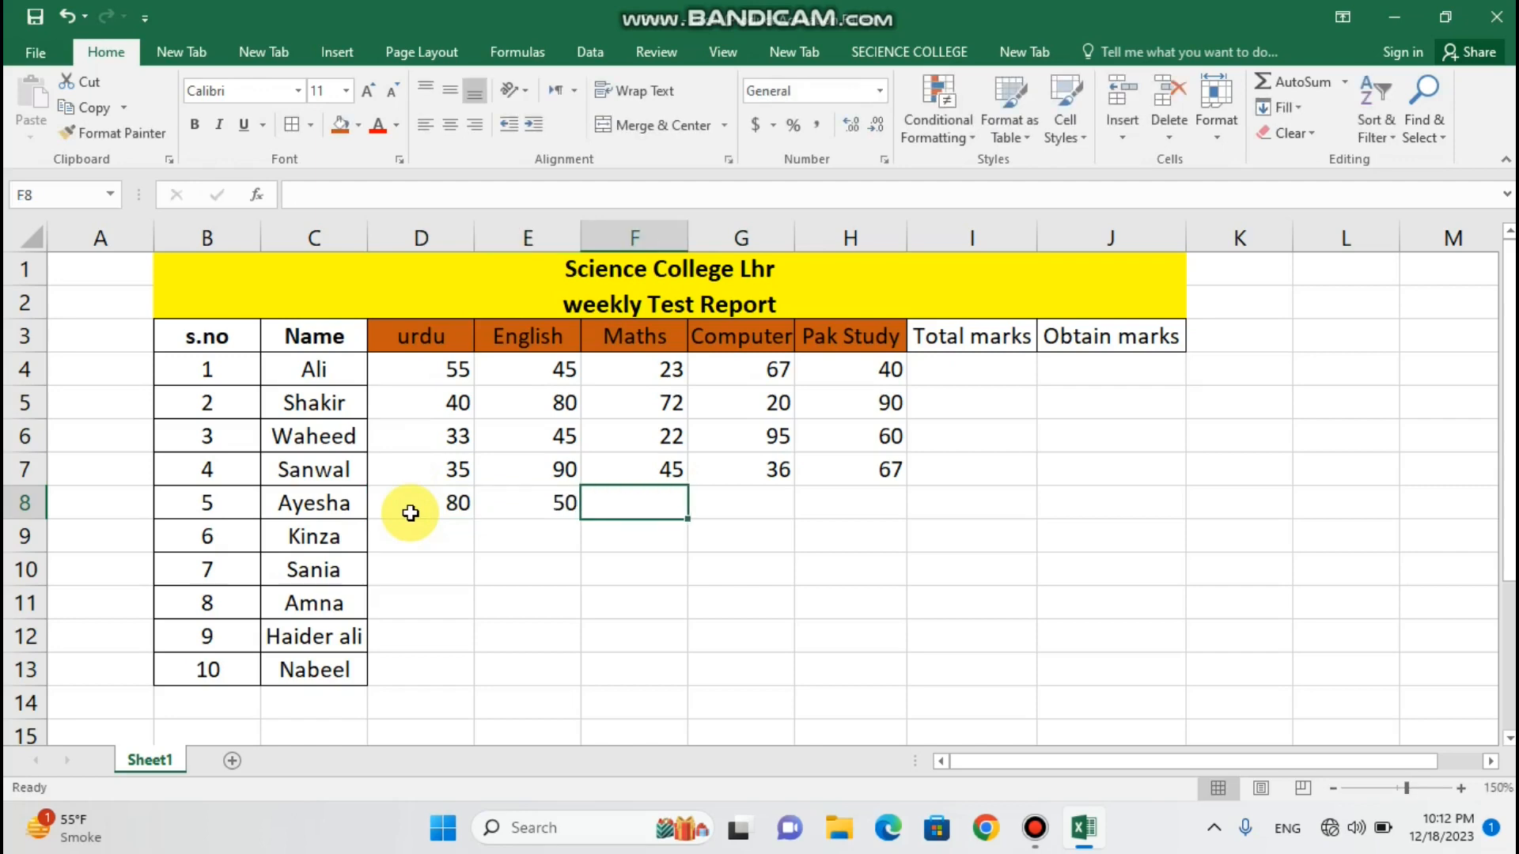
pyautogui.write('23')
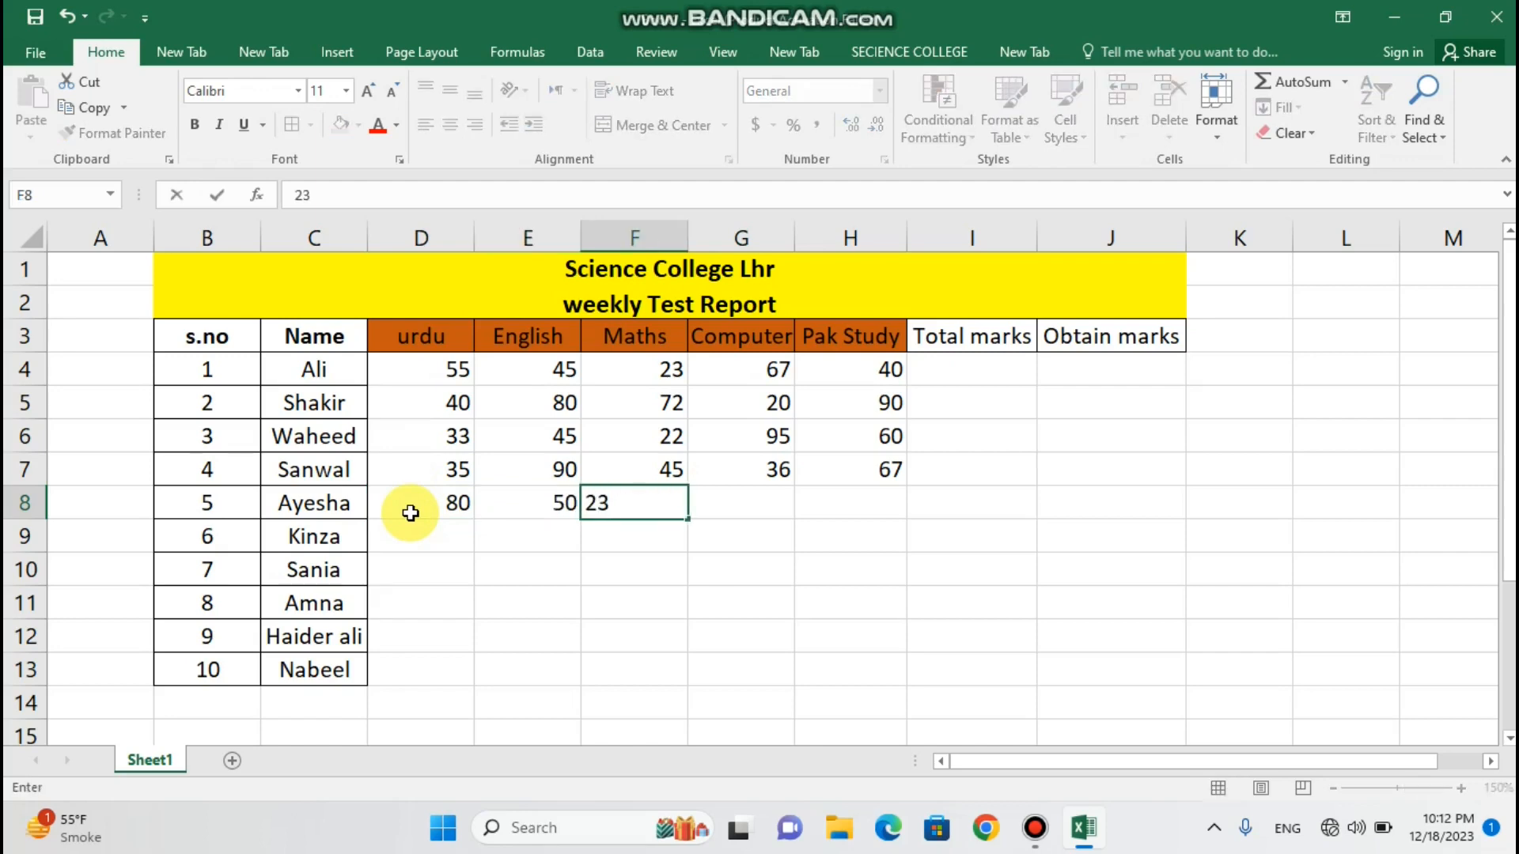
pyautogui.press('Tab')
pyautogui.write('56')
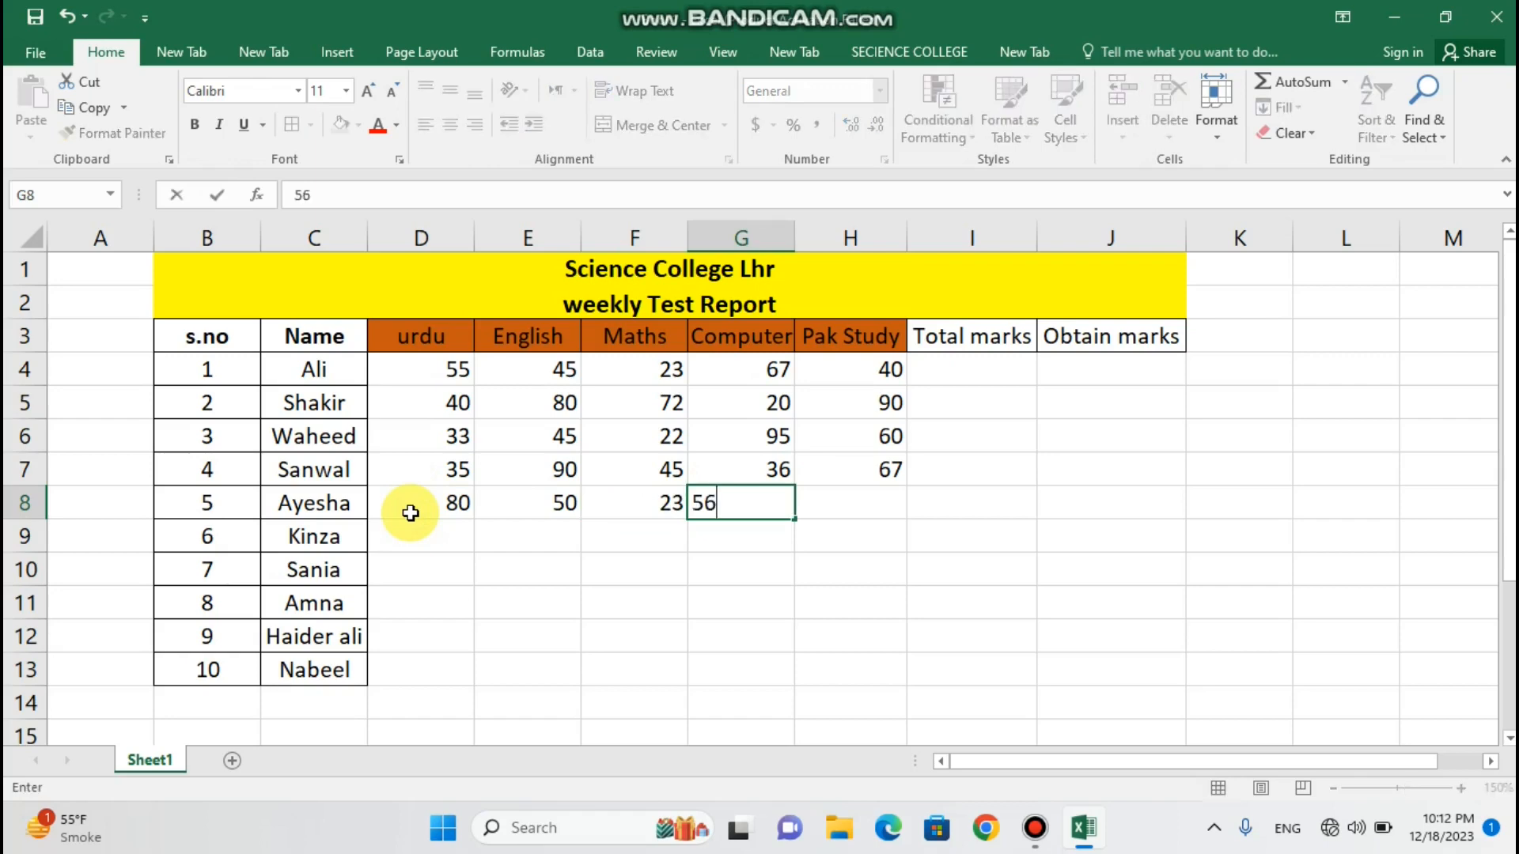
pyautogui.press('Tab')
pyautogui.write('89')
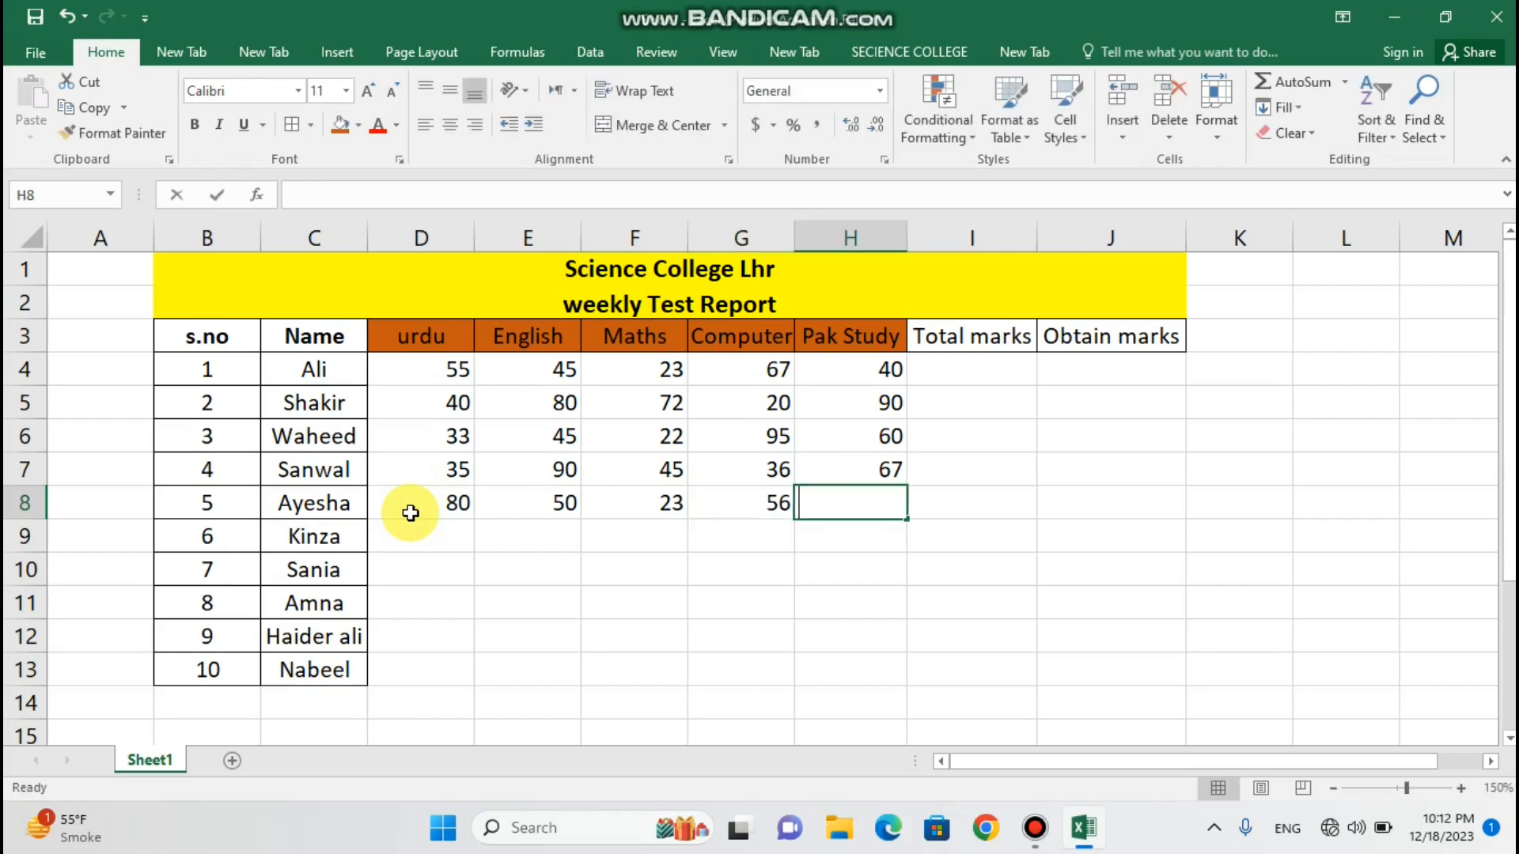
# - Enter the sixth student's subject marks 80, 90, 20, 67 and 10 in D9:H9
pyautogui.click(410, 536)
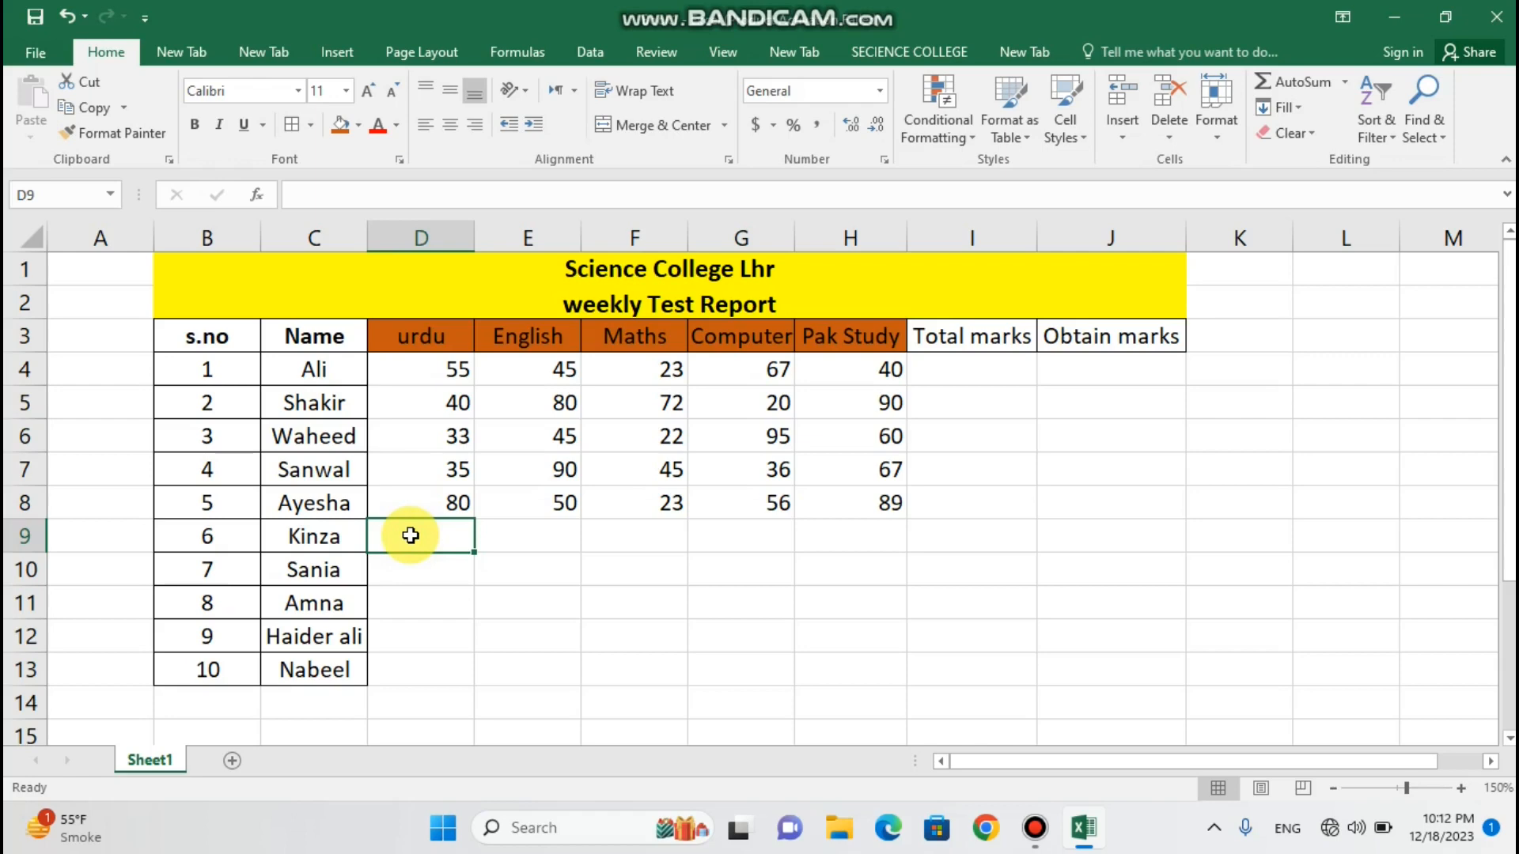
pyautogui.doubleClick(412, 536)
pyautogui.write('80')
pyautogui.press('Tab')
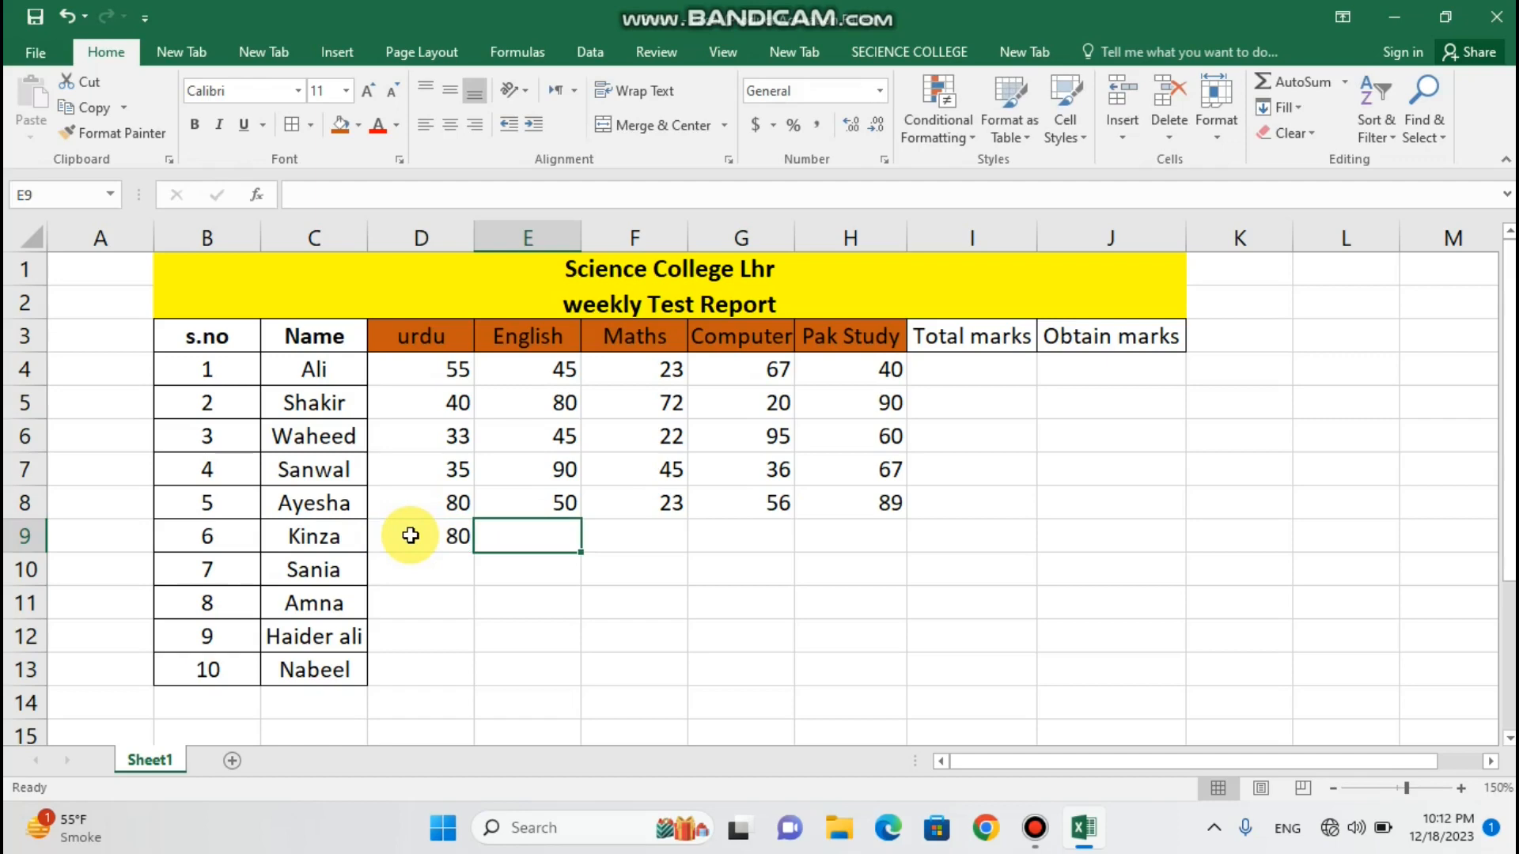
pyautogui.write('90')
pyautogui.press('Tab')
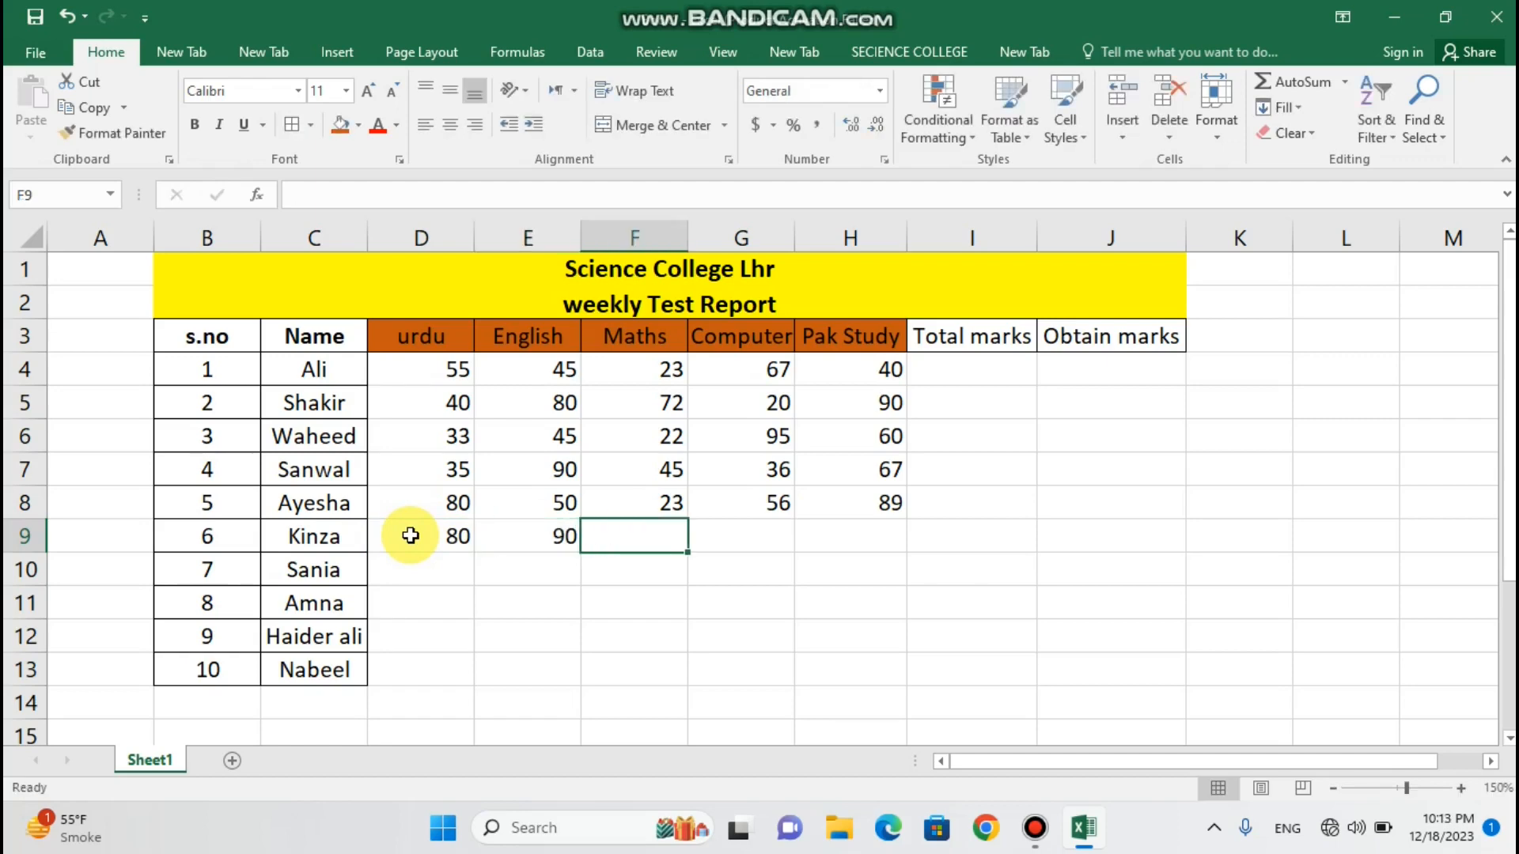
pyautogui.write('20')
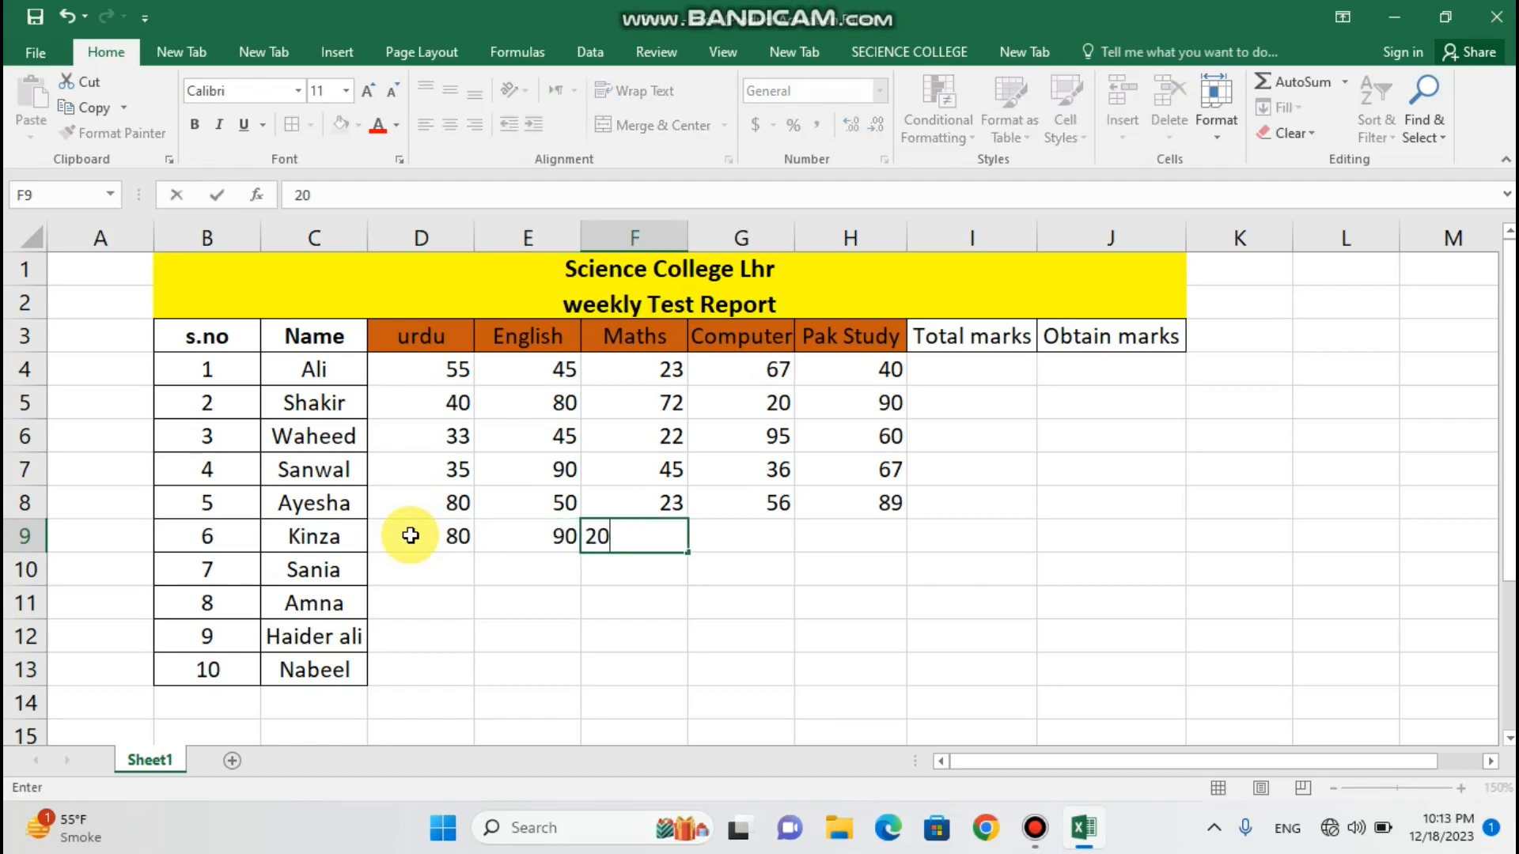
pyautogui.press('Tab')
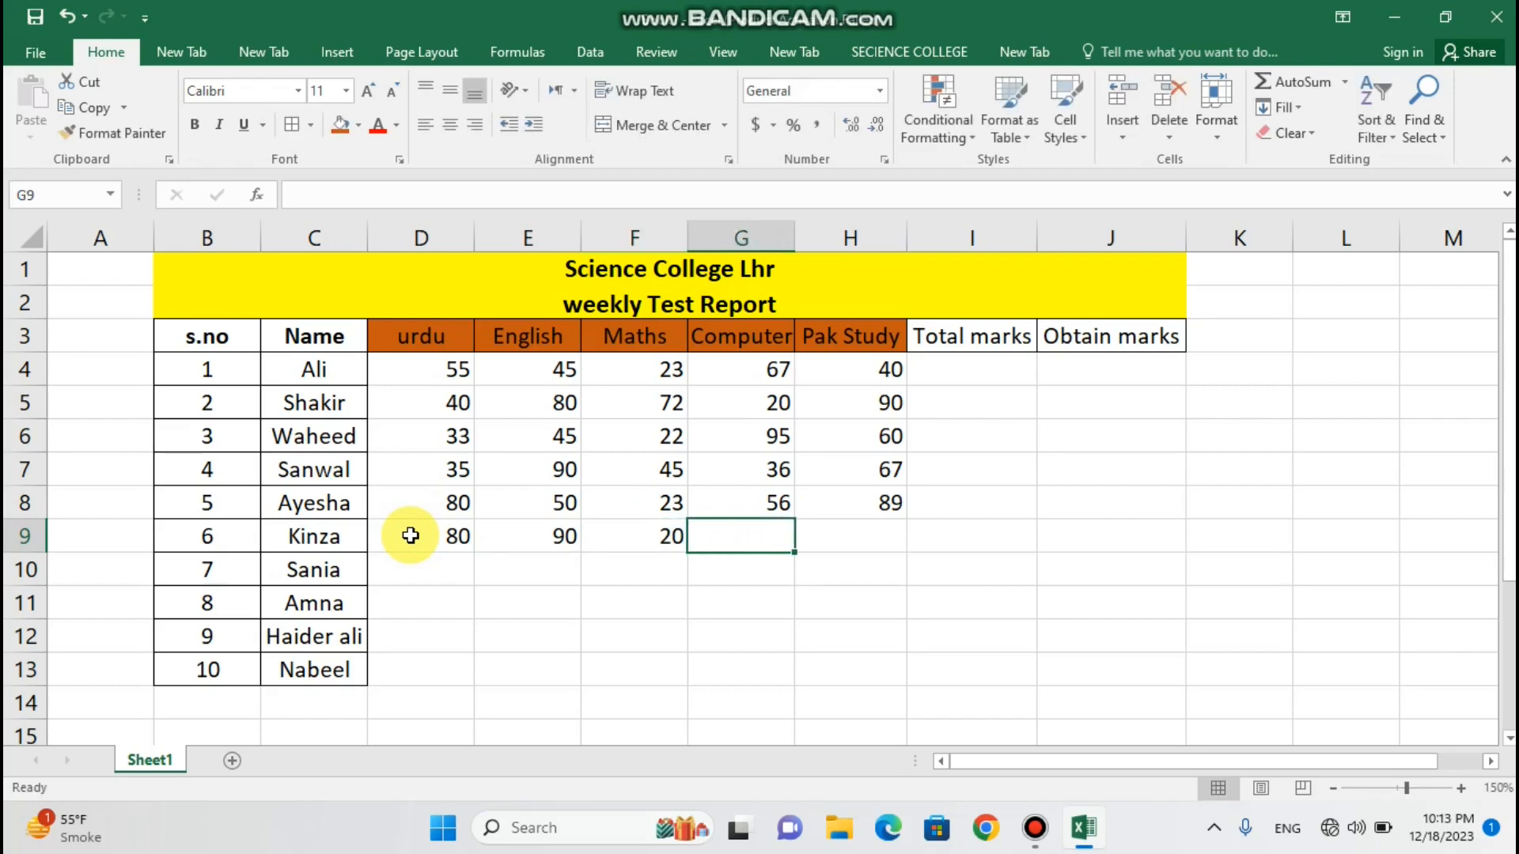
pyautogui.write('67')
pyautogui.press('Tab')
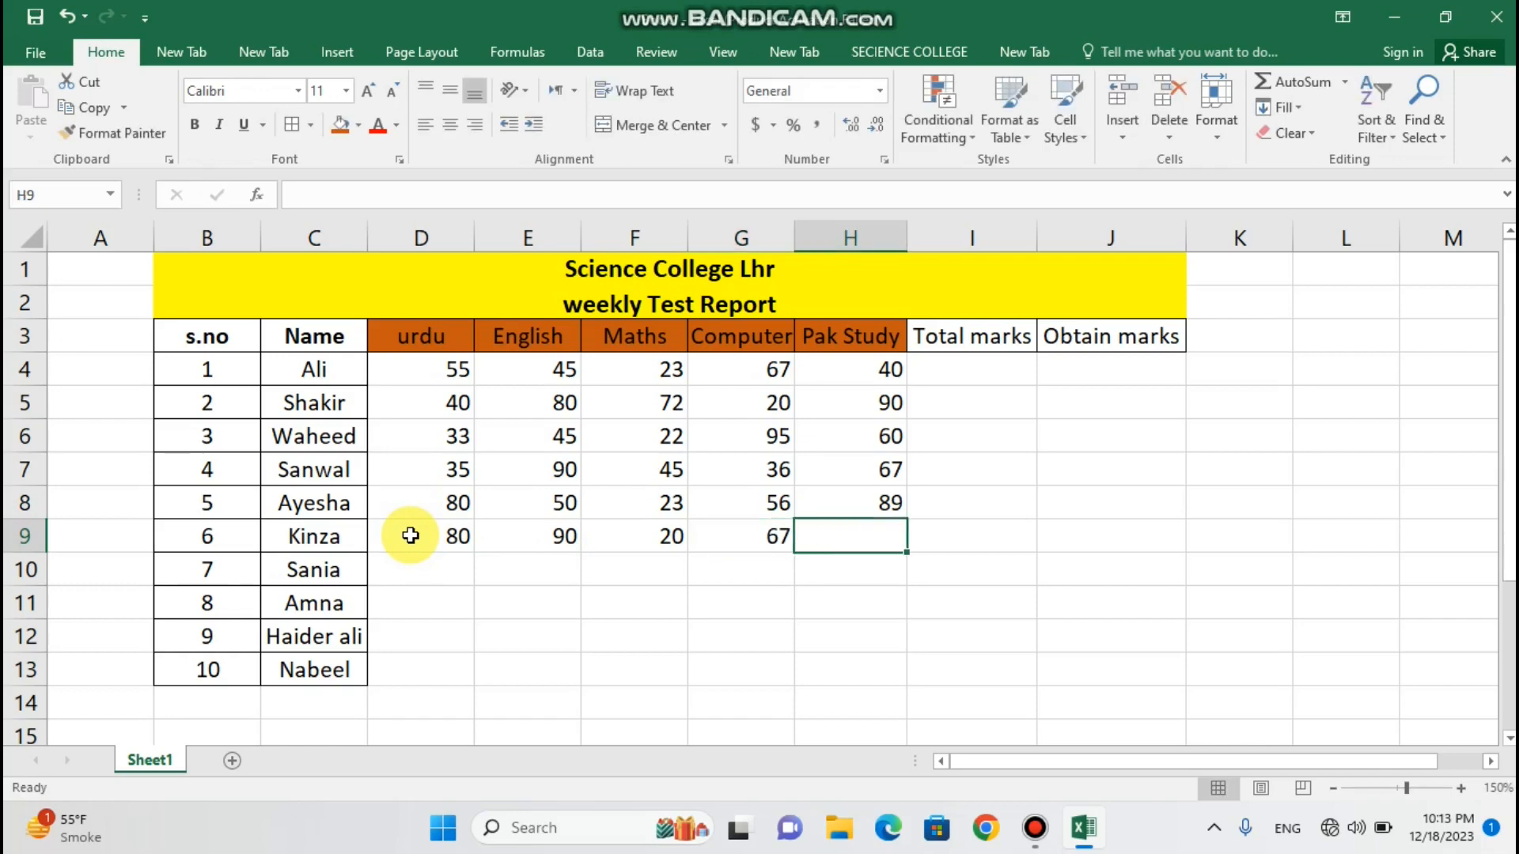
pyautogui.write('10')
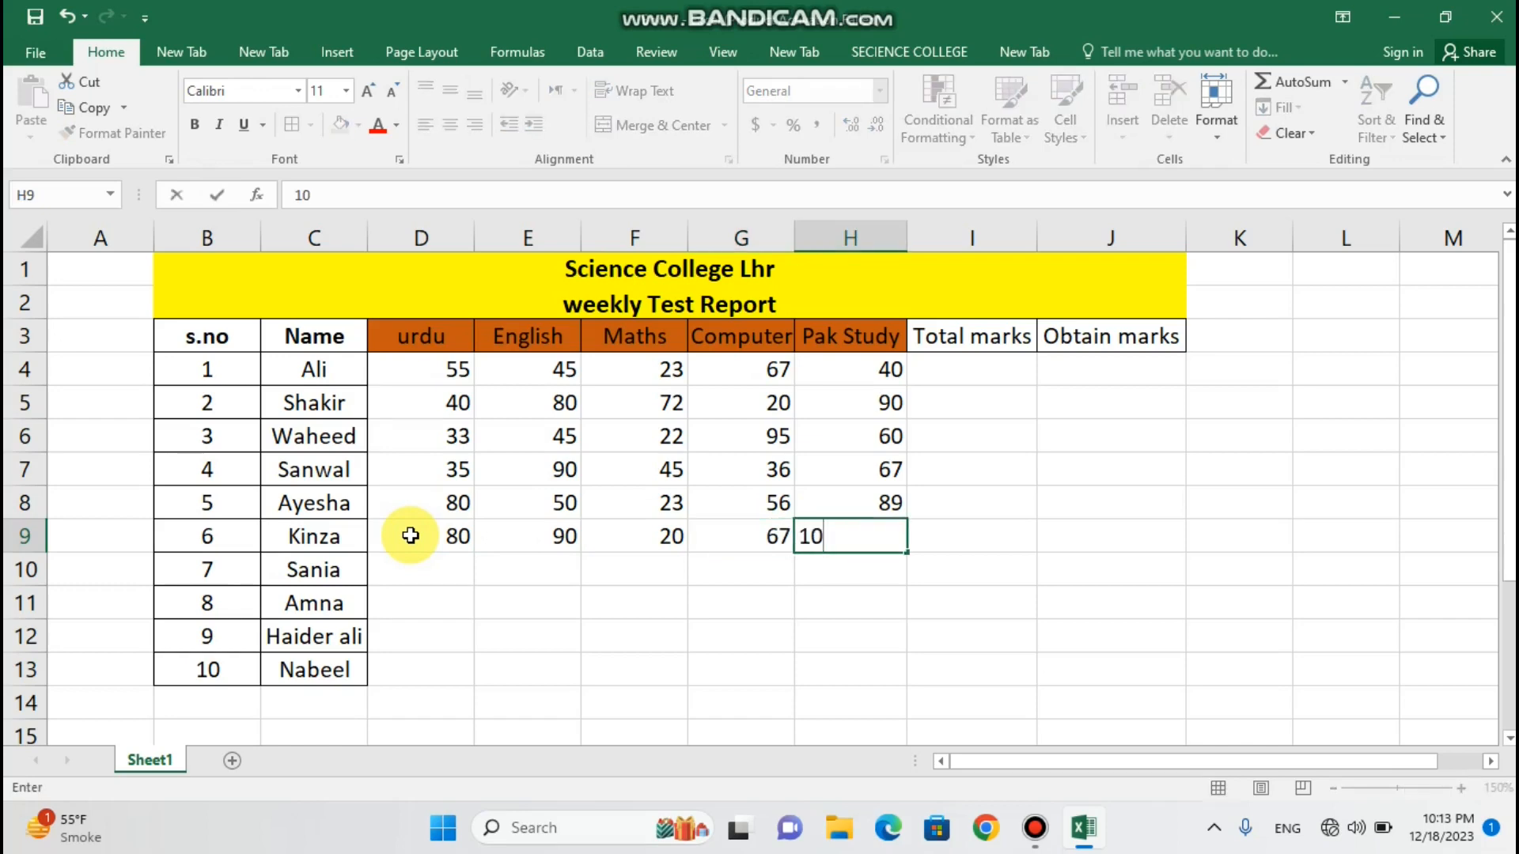
# - Enter the seventh student's subject marks 40, 60, 50, 50 and 21 in D10:H10
pyautogui.click(416, 573)
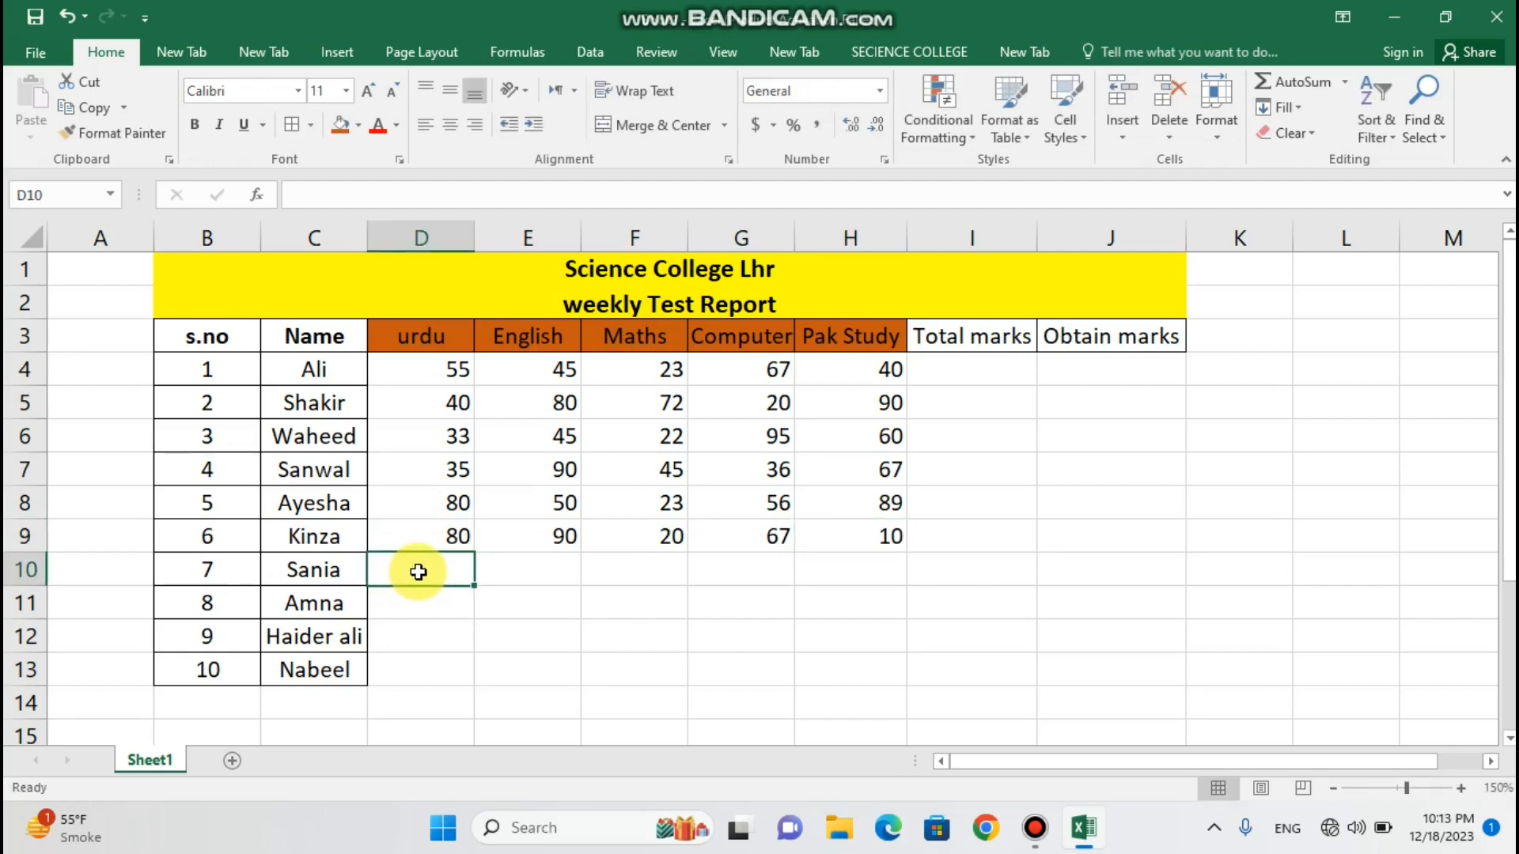
pyautogui.write('40')
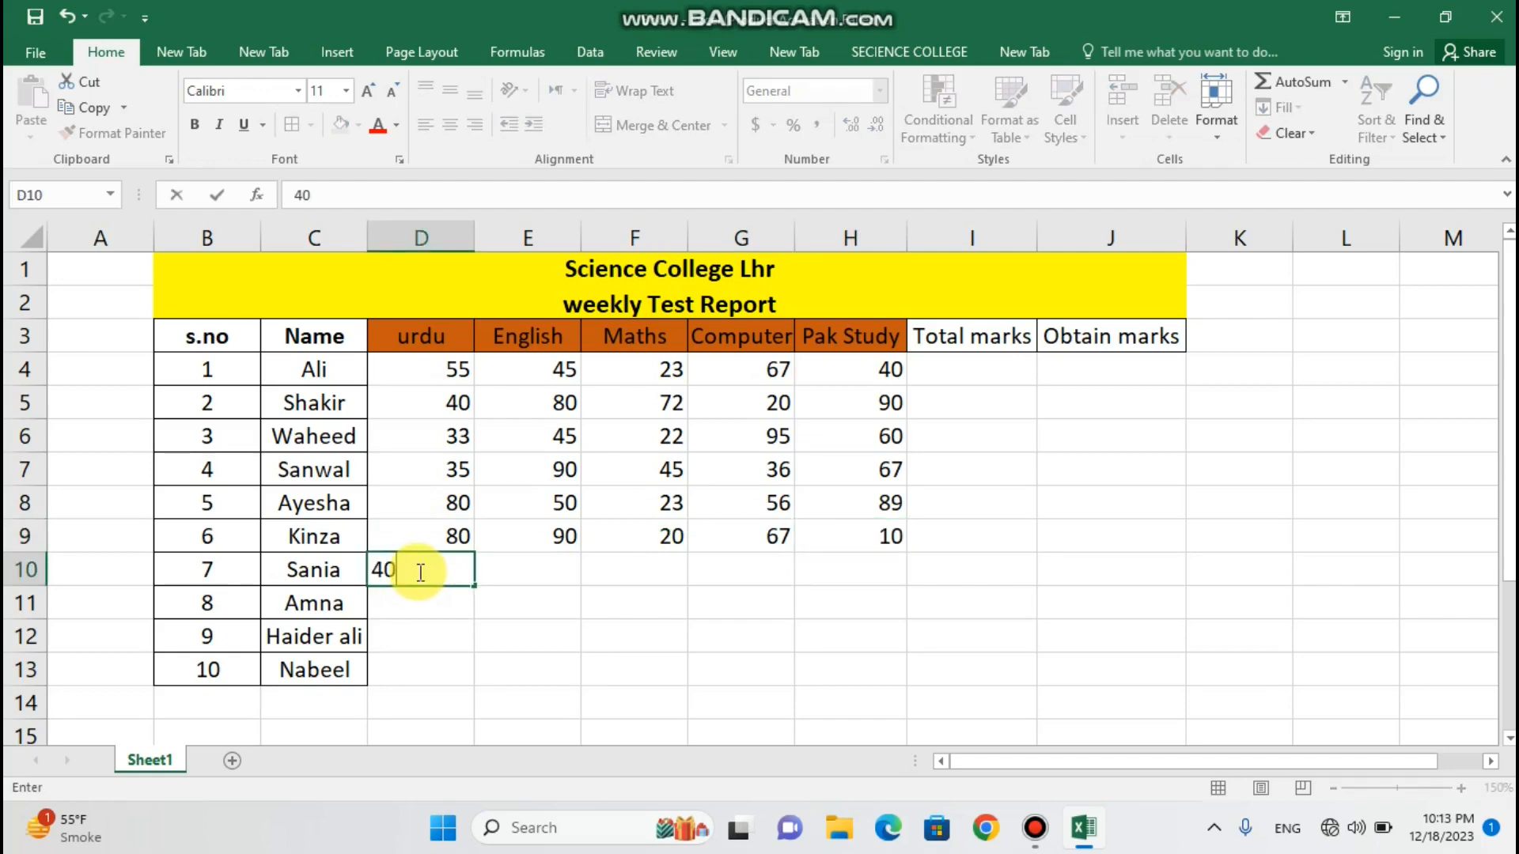
pyautogui.press('Tab')
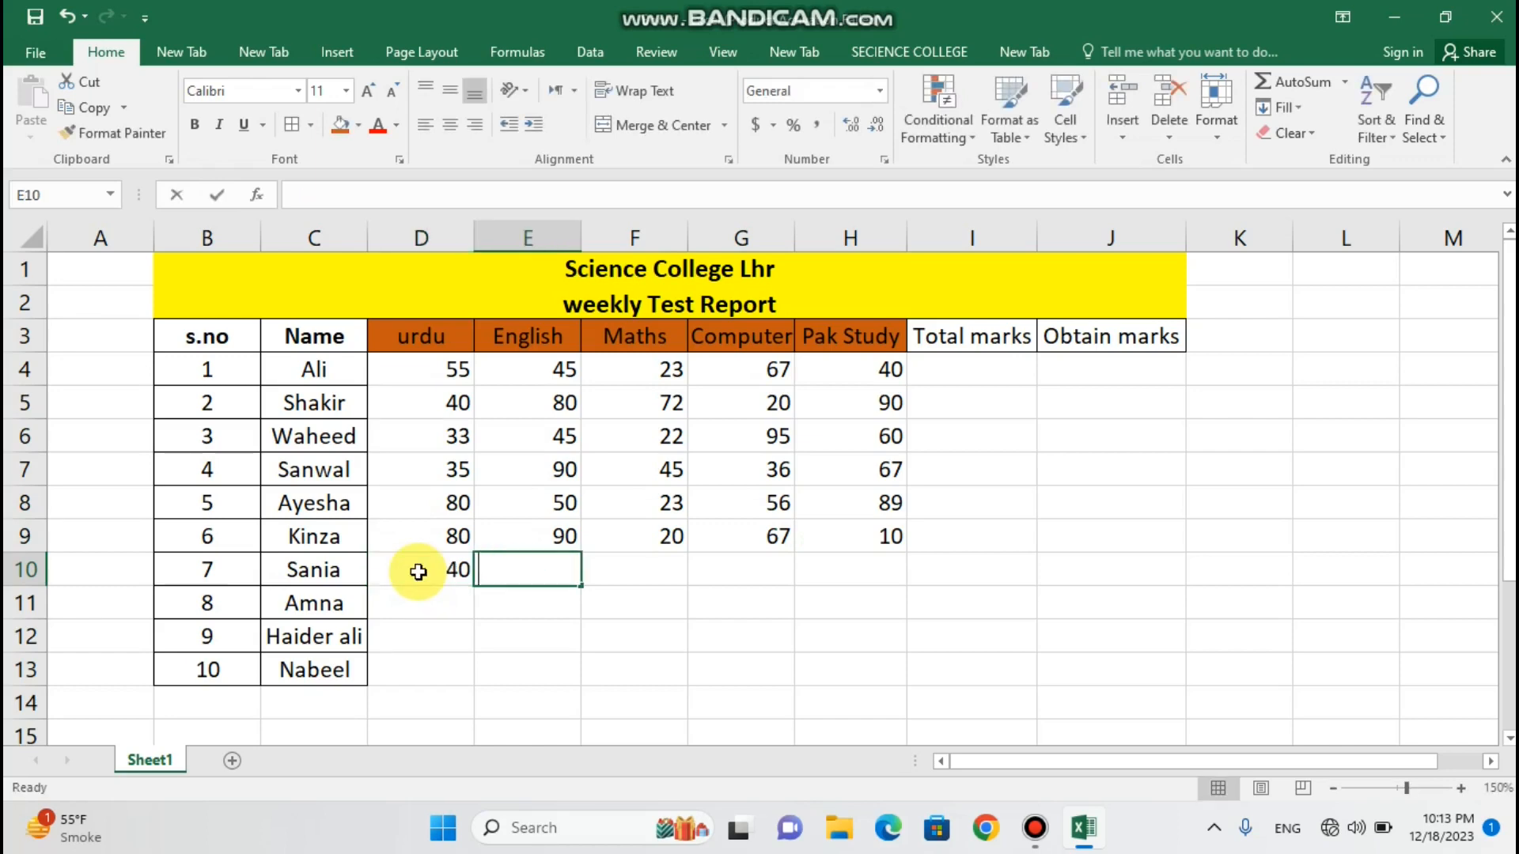
pyautogui.write('60')
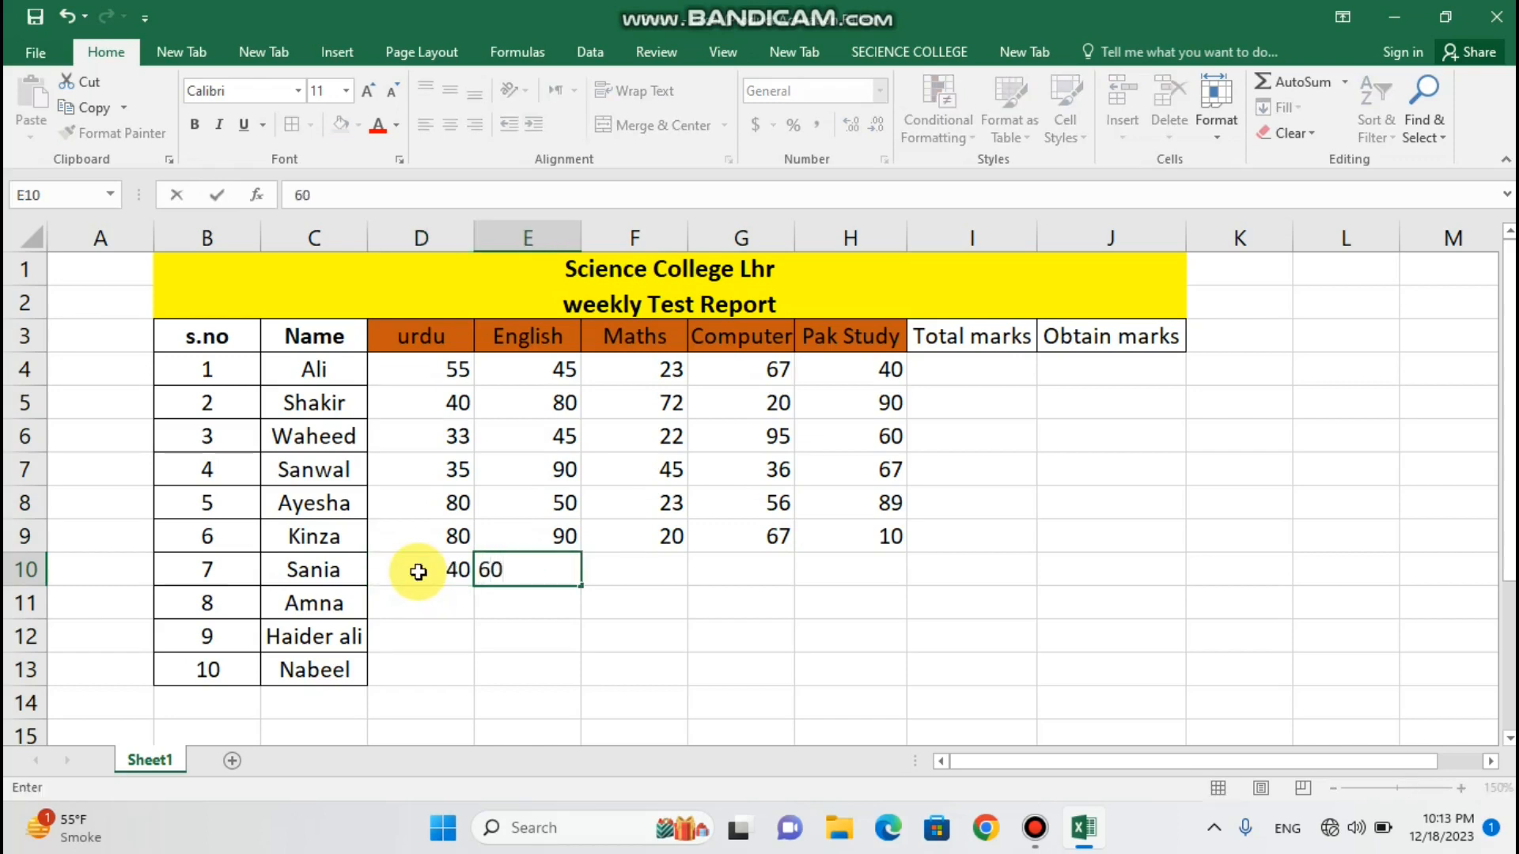
pyautogui.press('Tab')
pyautogui.write('50')
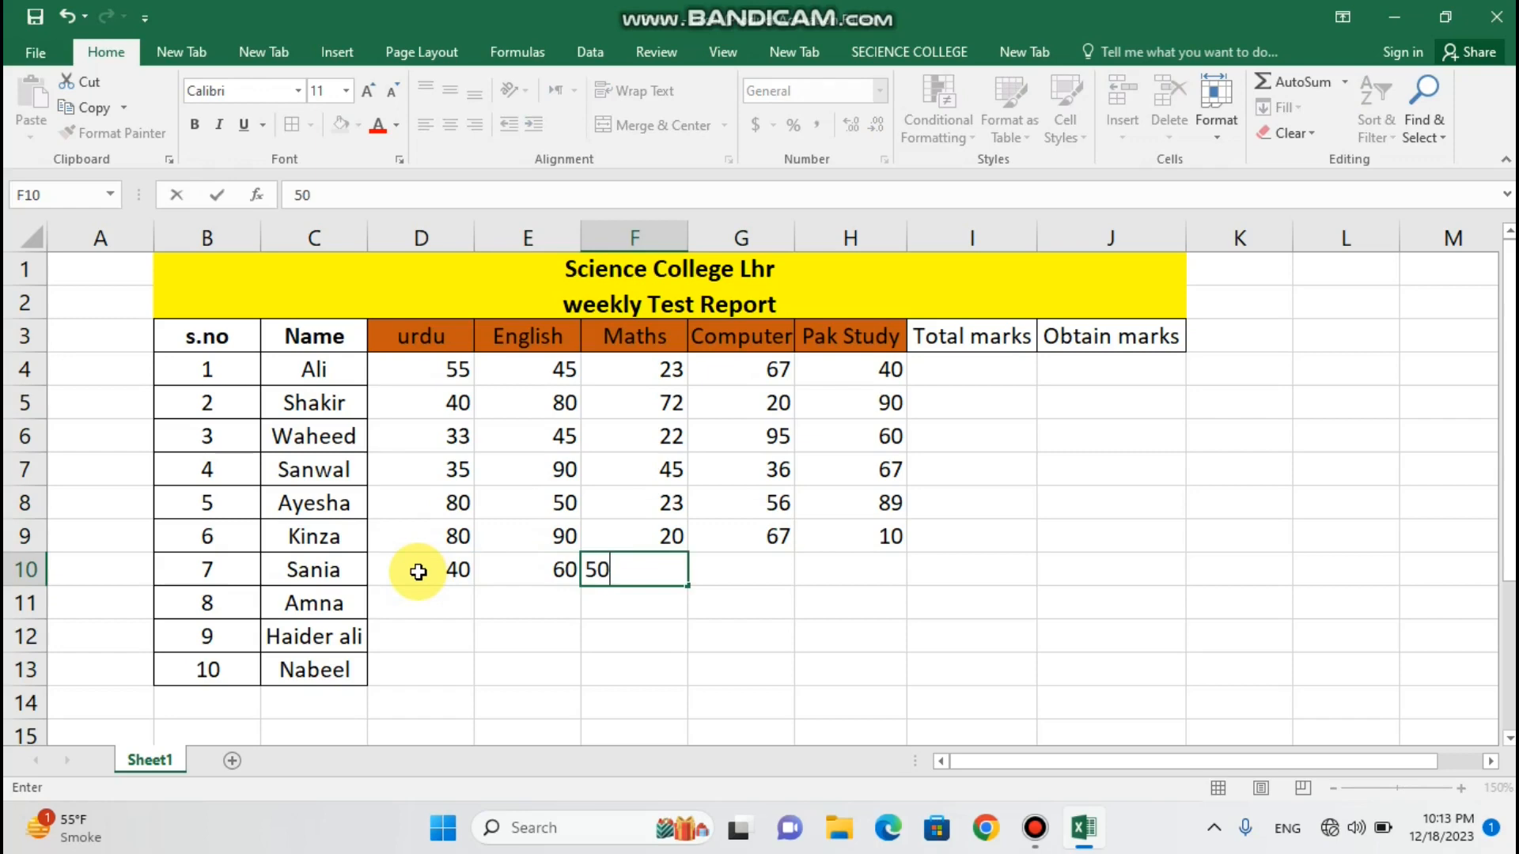
pyautogui.press('Tab')
pyautogui.write('50')
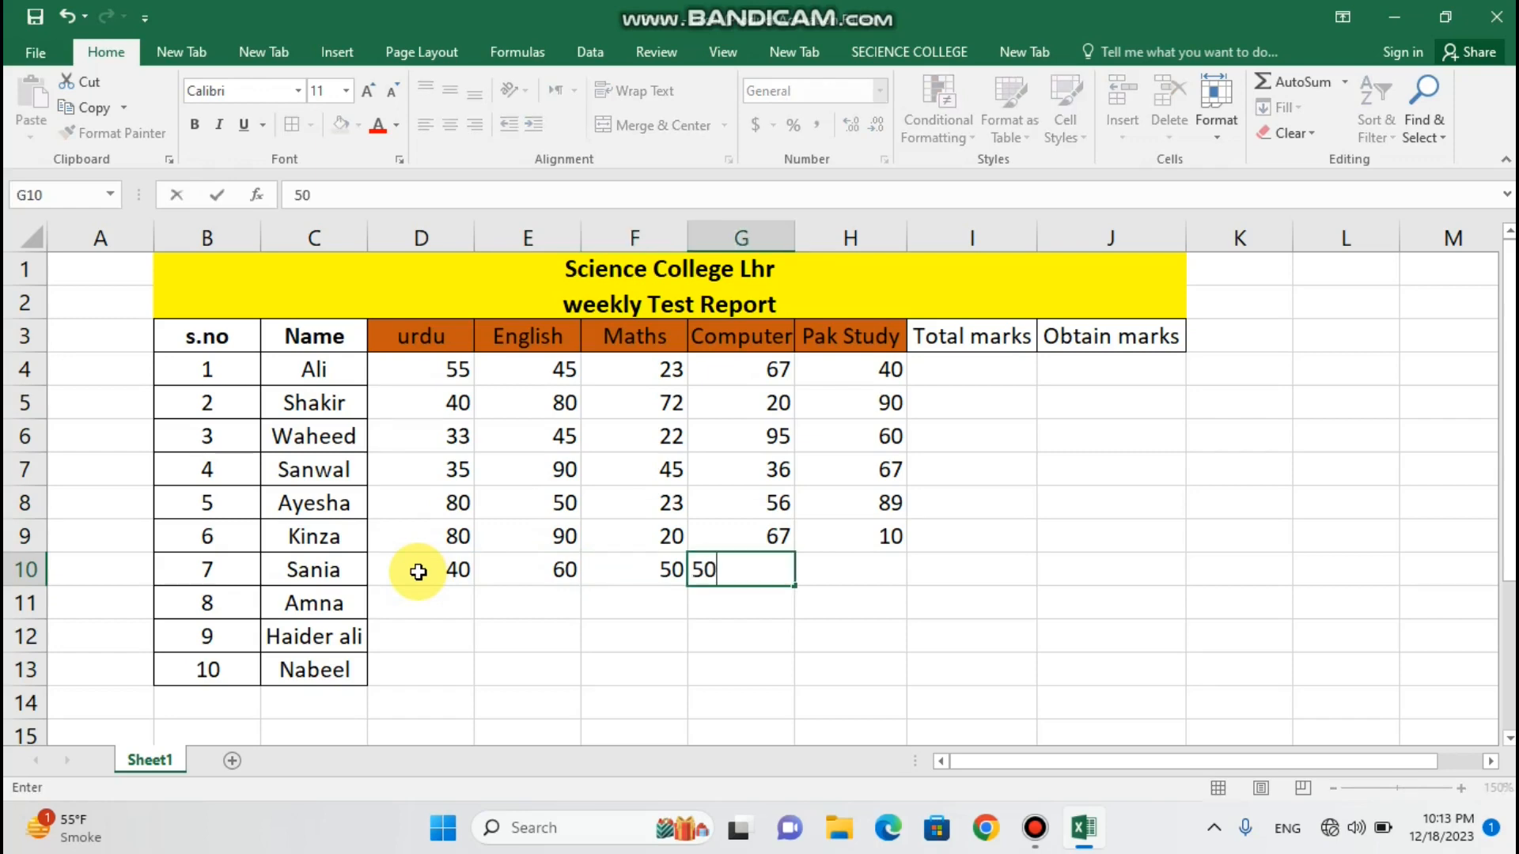
pyautogui.press('Tab')
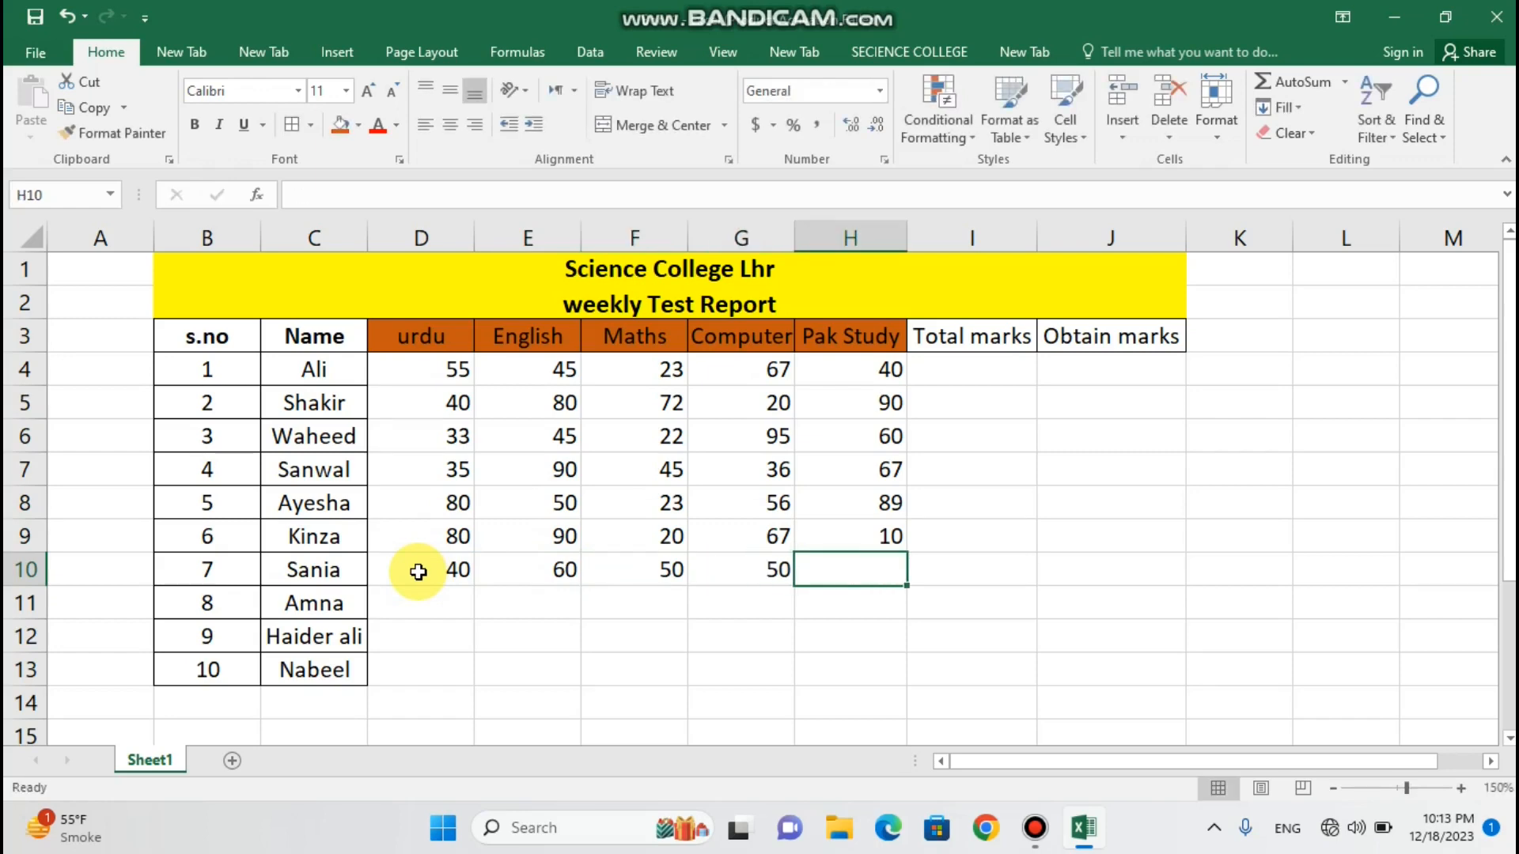
pyautogui.write('2')
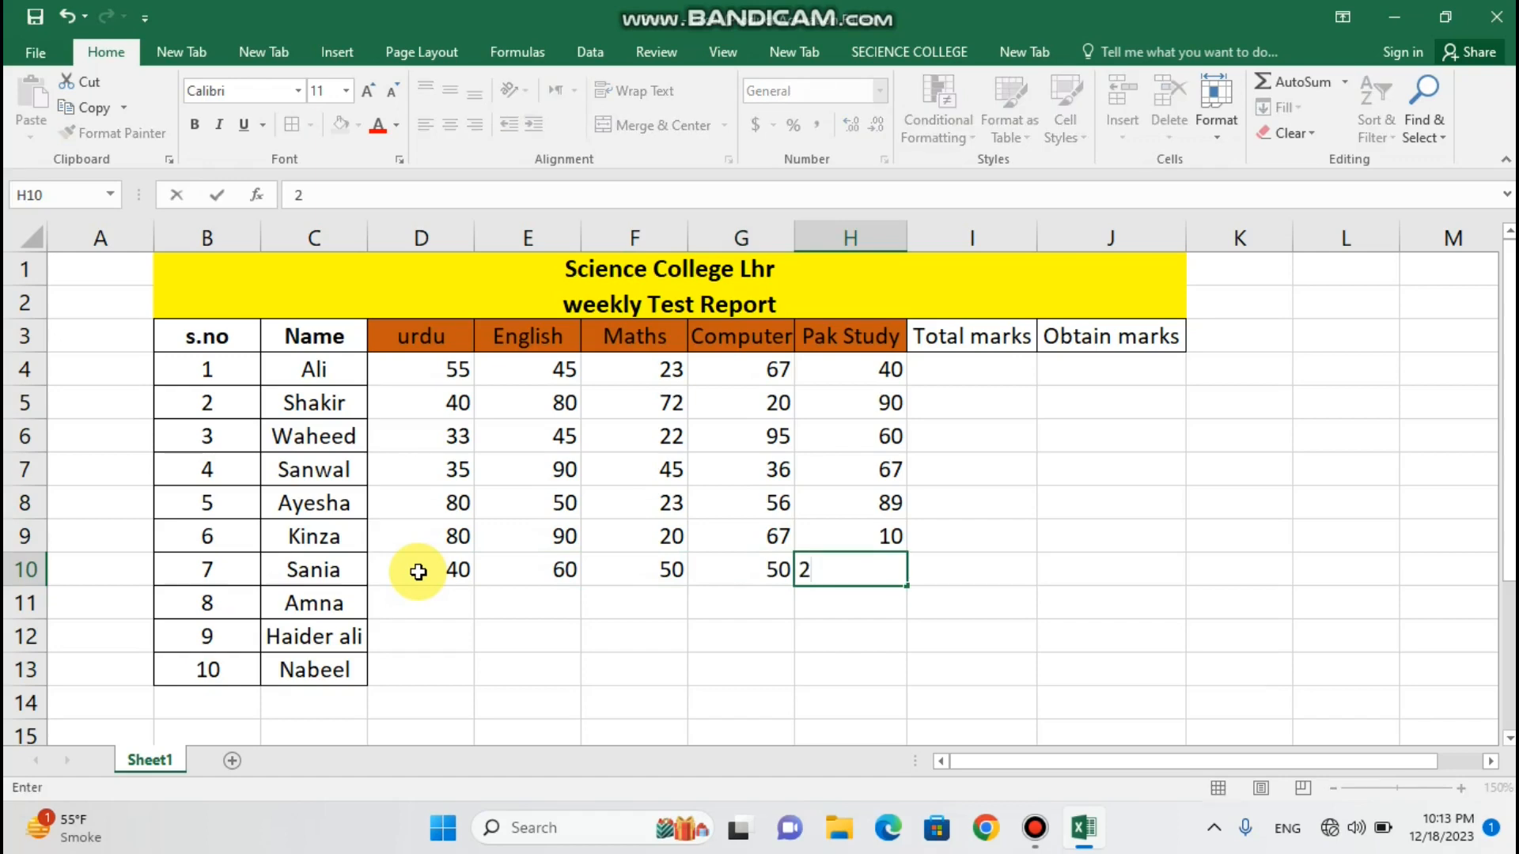
pyautogui.write('1')
# - Enter the eighth student's subject marks 30, 40, 45, 60 and 29 in D11:H11
pyautogui.click(417, 610)
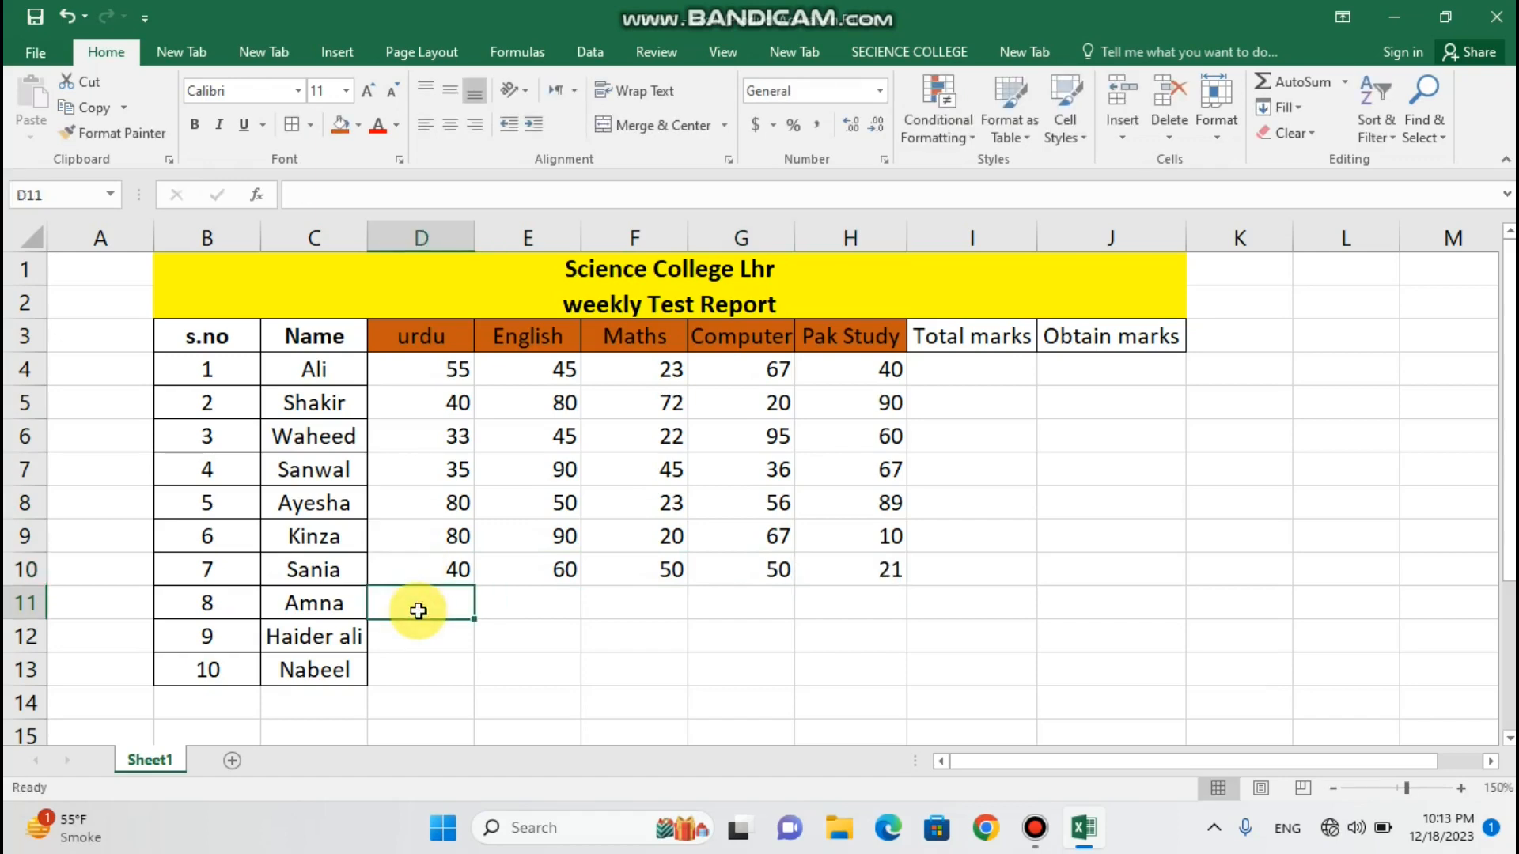
pyautogui.write('30')
pyautogui.press('Tab')
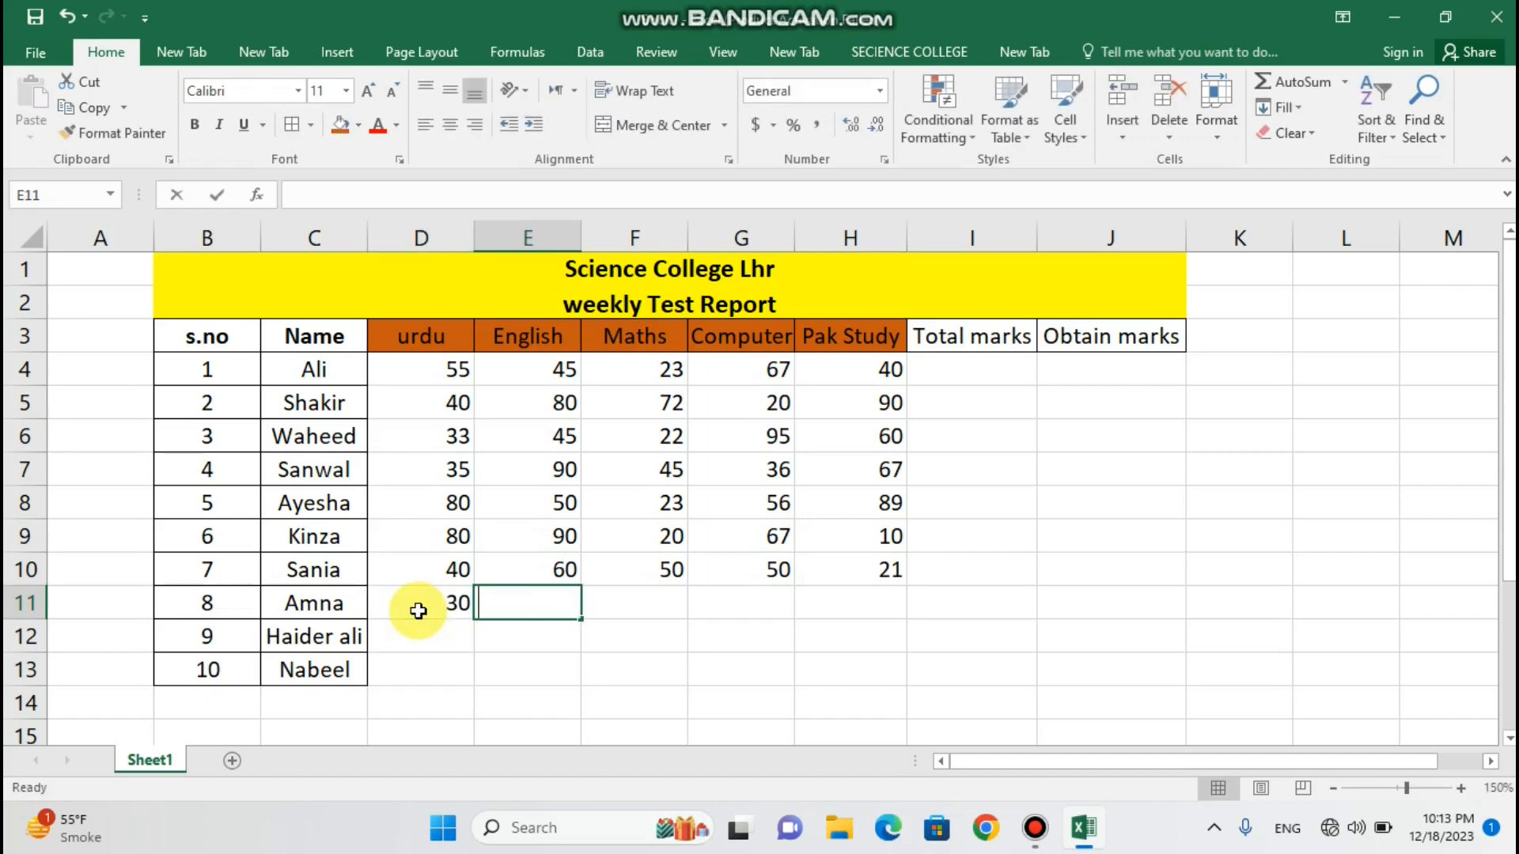
pyautogui.write('40')
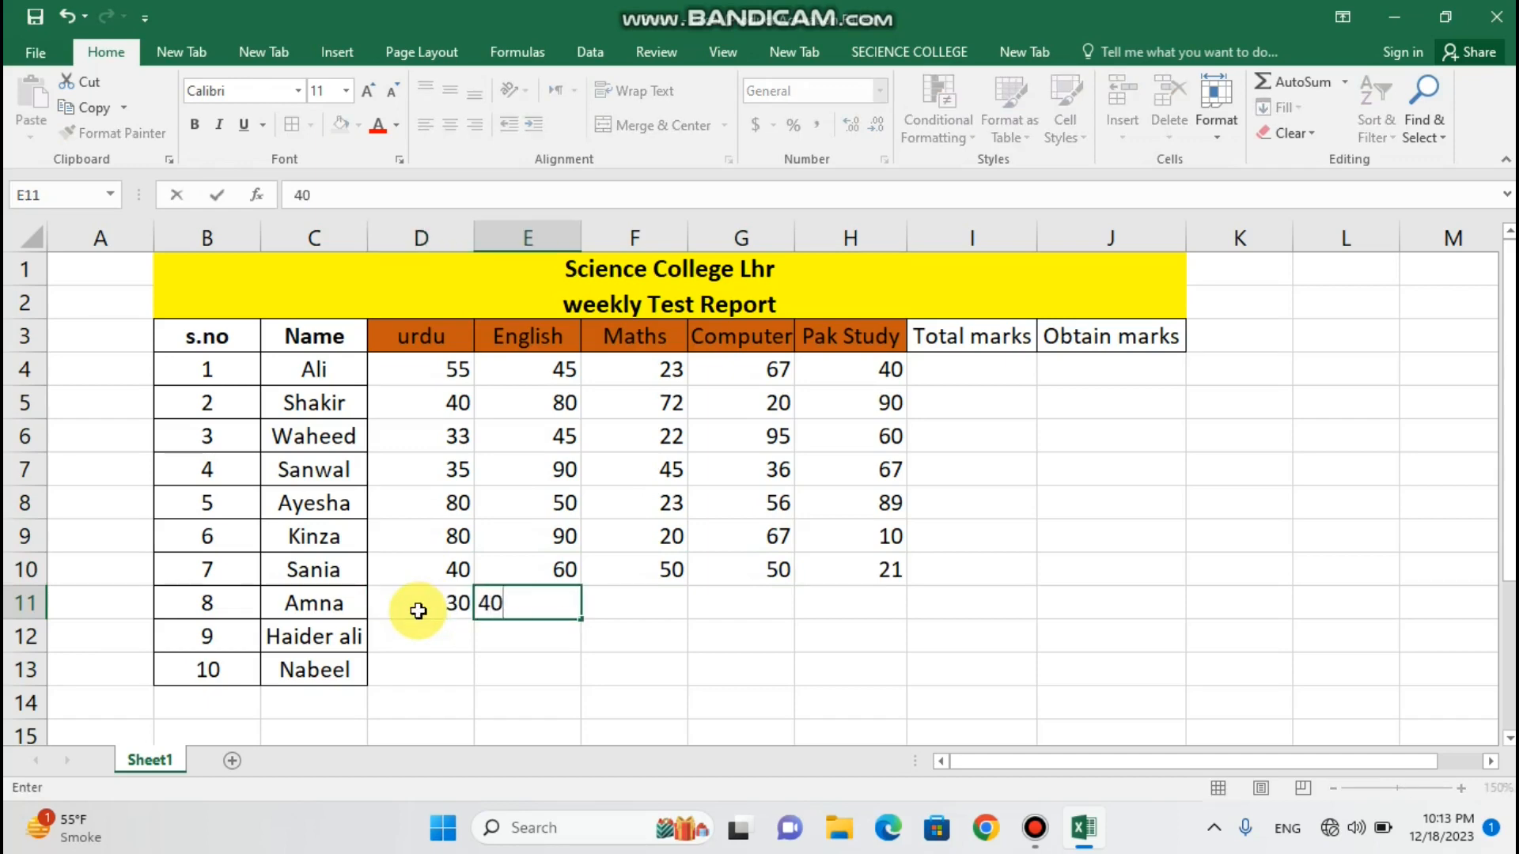
pyautogui.press('Tab')
pyautogui.write('45')
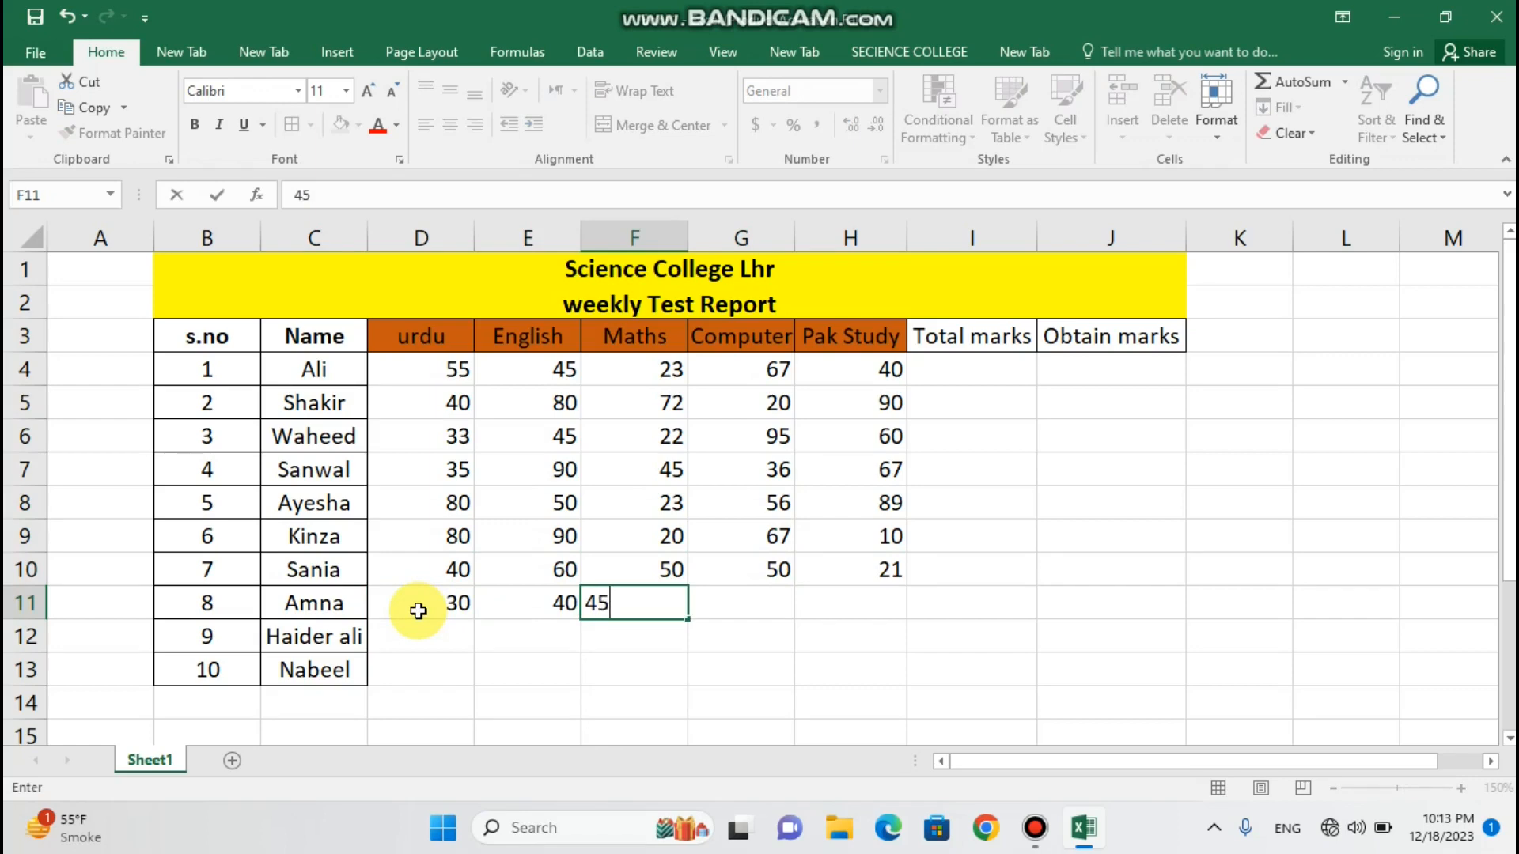
pyautogui.press('Tab')
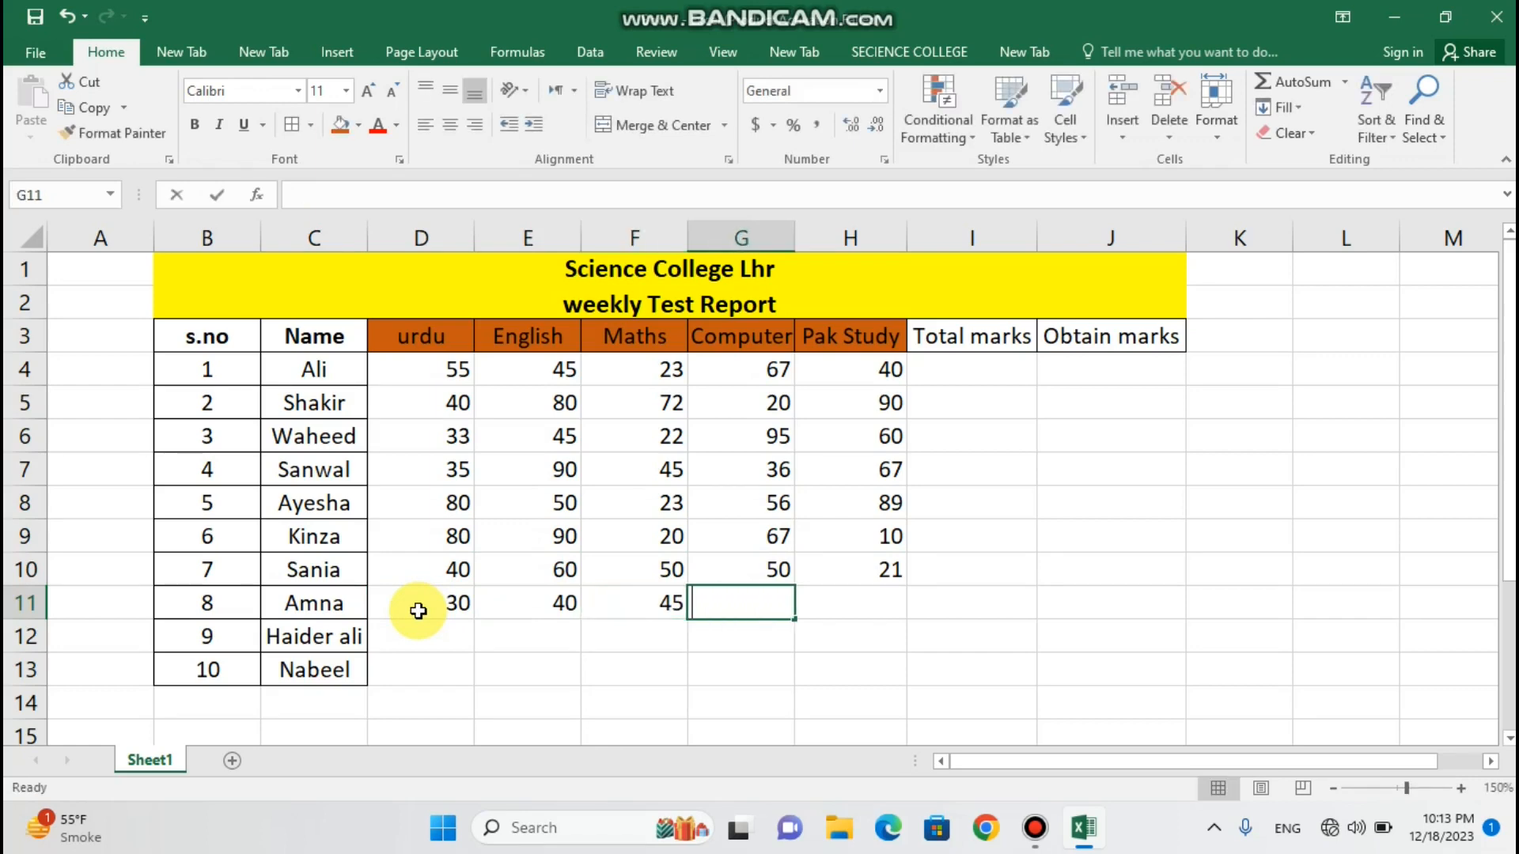
pyautogui.write('60')
pyautogui.press('Tab')
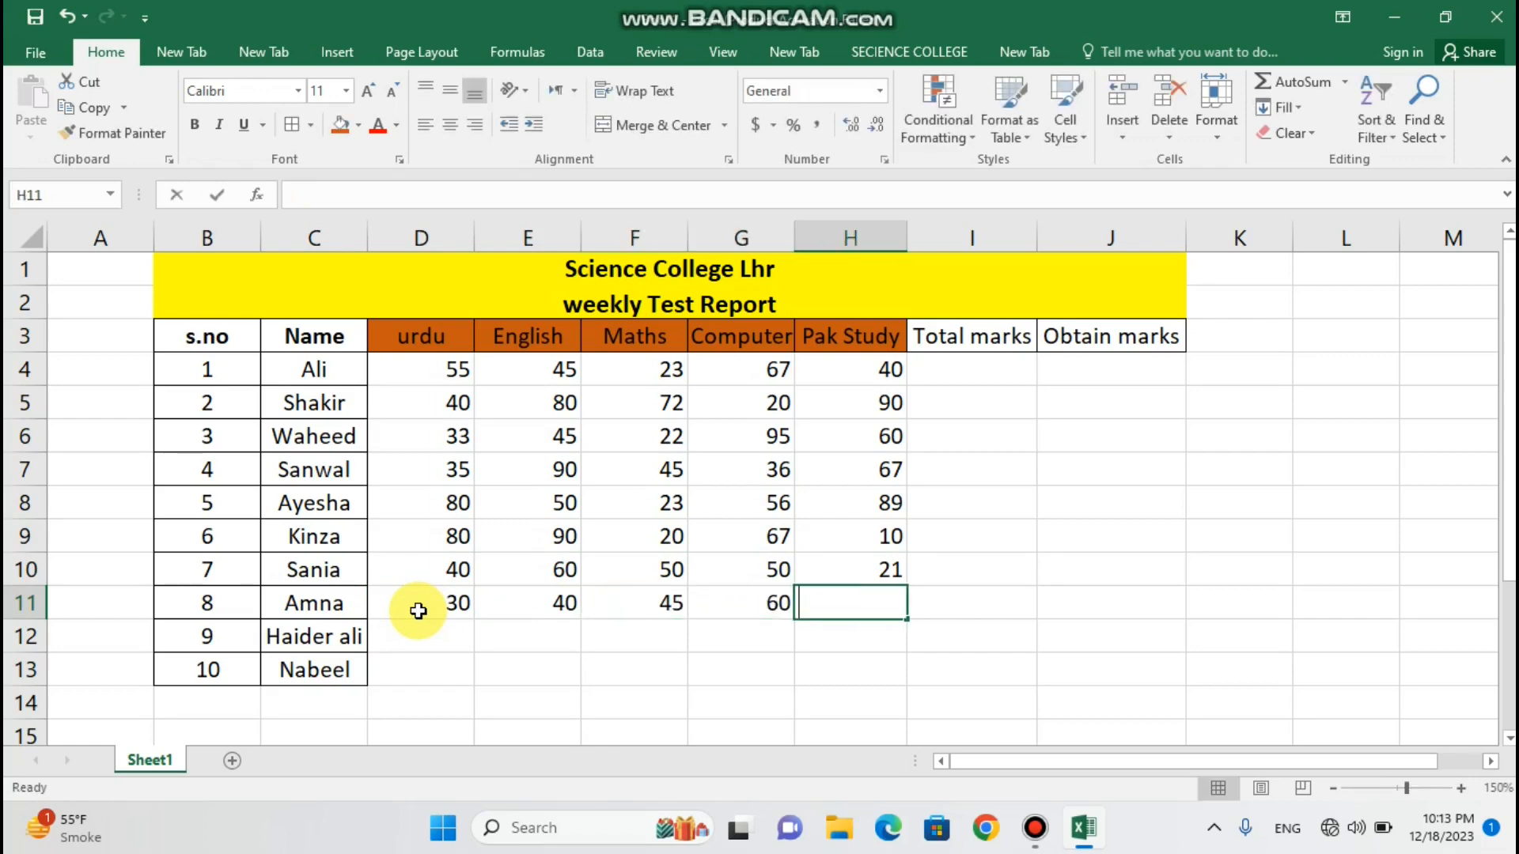
pyautogui.write('29')
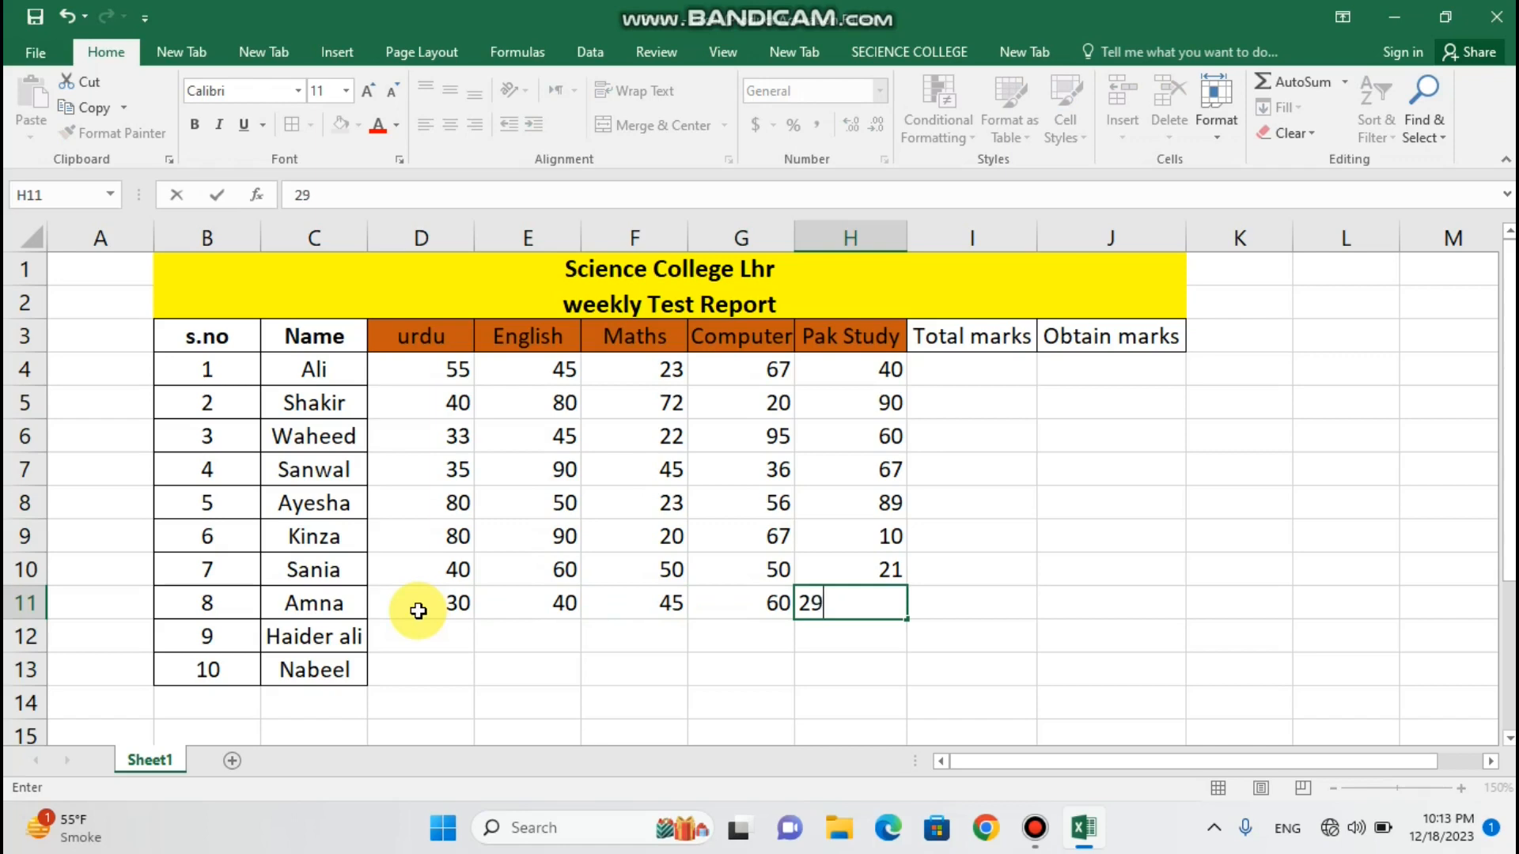
# - Enter the ninth student's subject marks 20, 48, 33, 68 and 90 in D12:H12
pyautogui.click(419, 642)
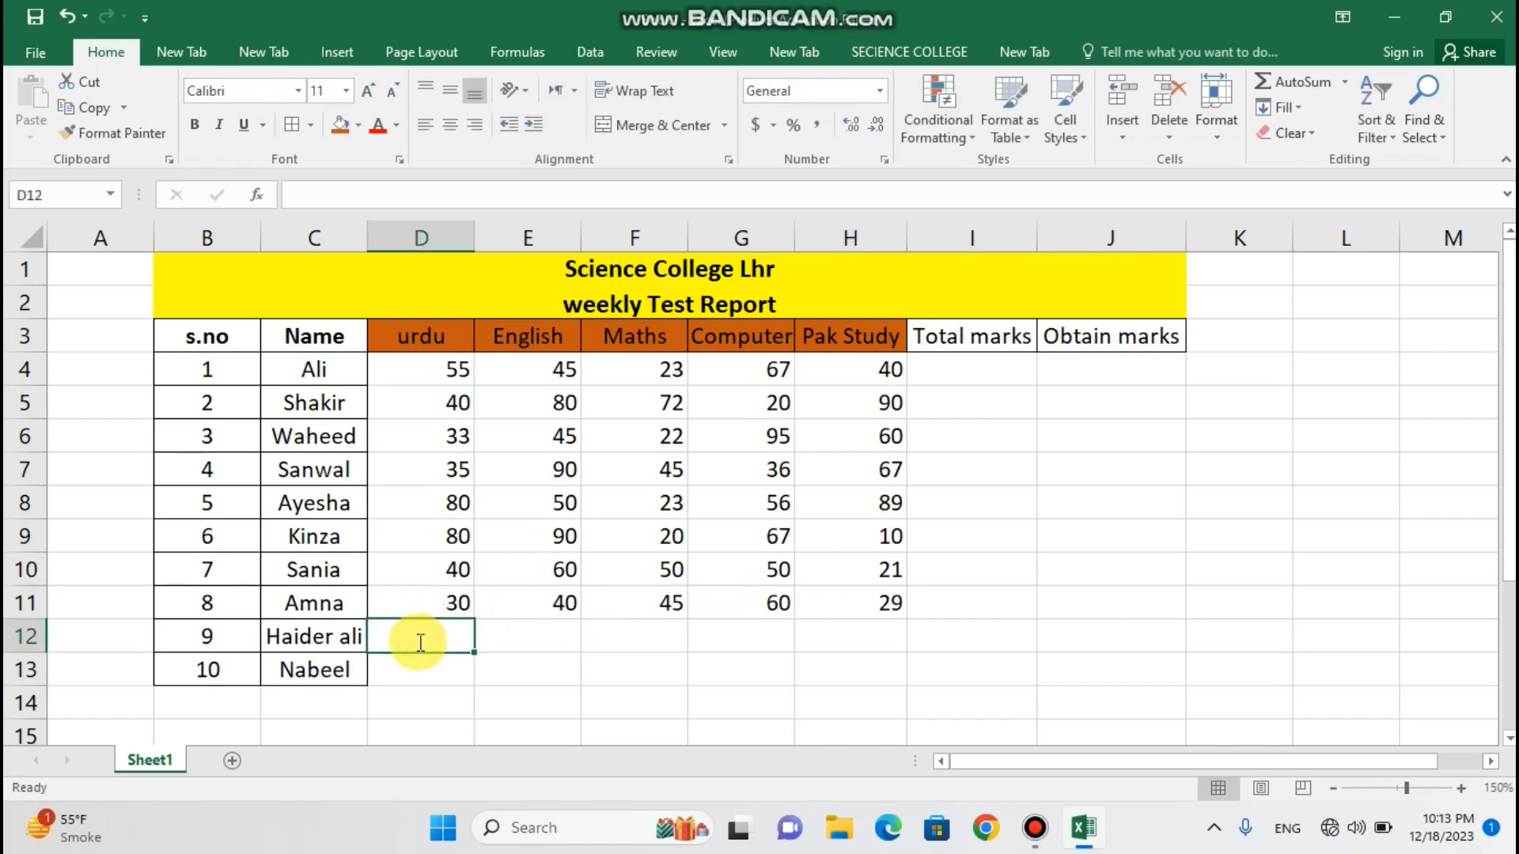
pyautogui.write('20')
pyautogui.press('Tab')
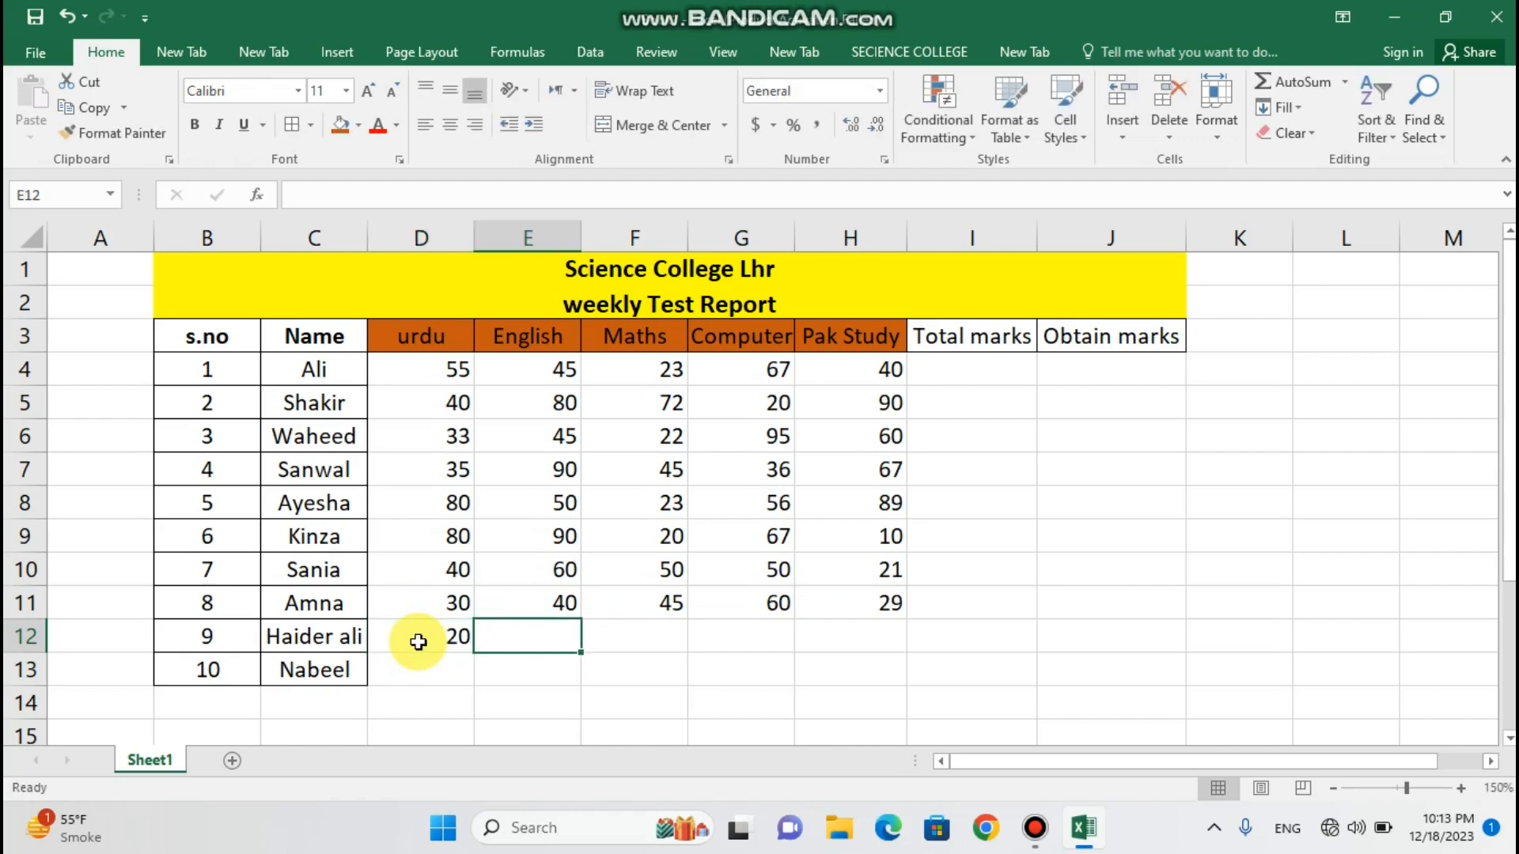
pyautogui.write('48')
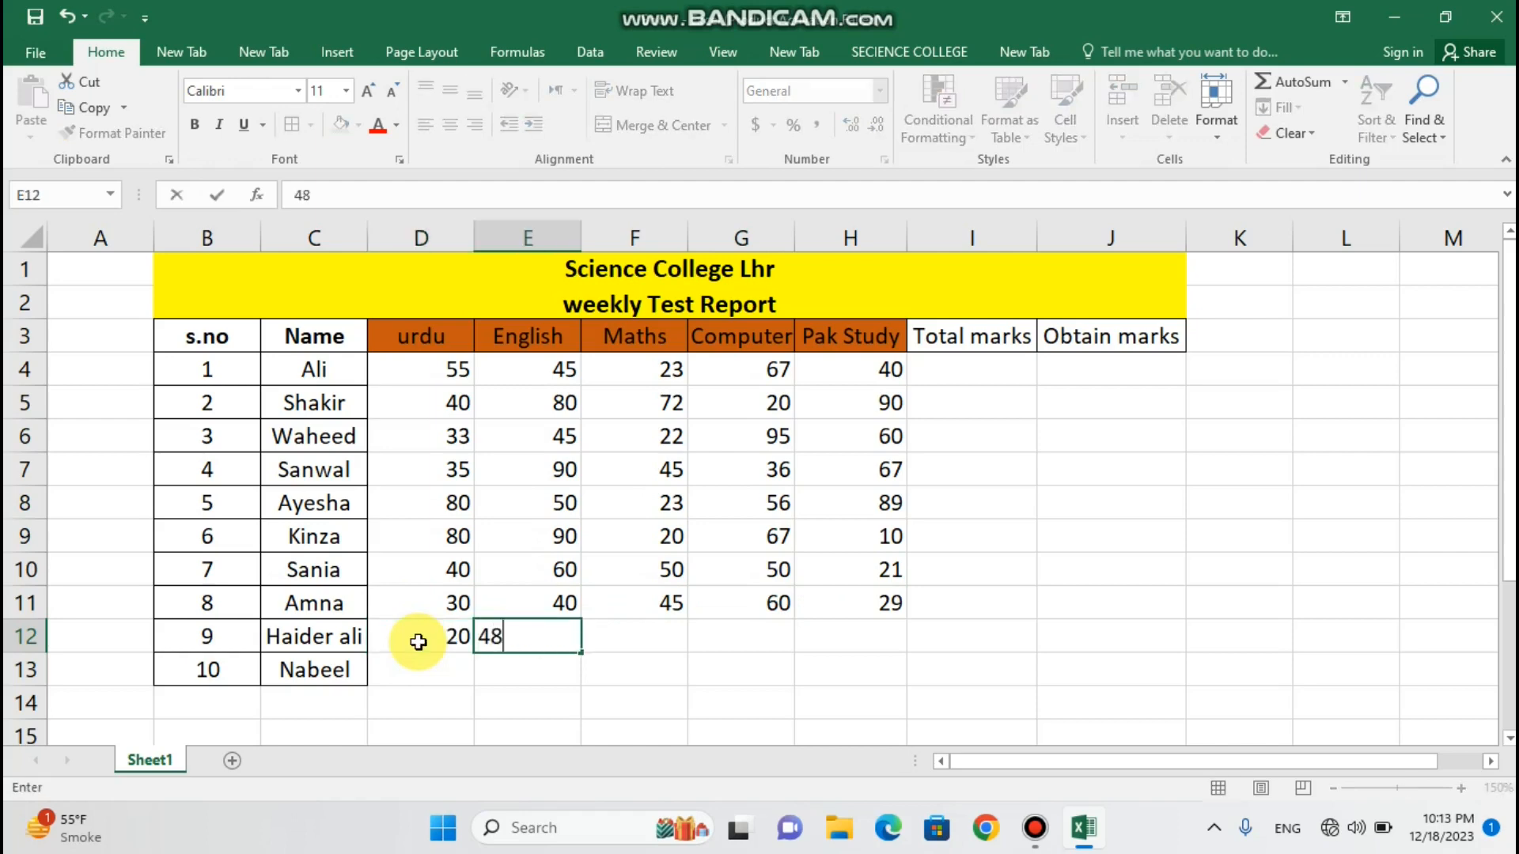
pyautogui.press('Tab')
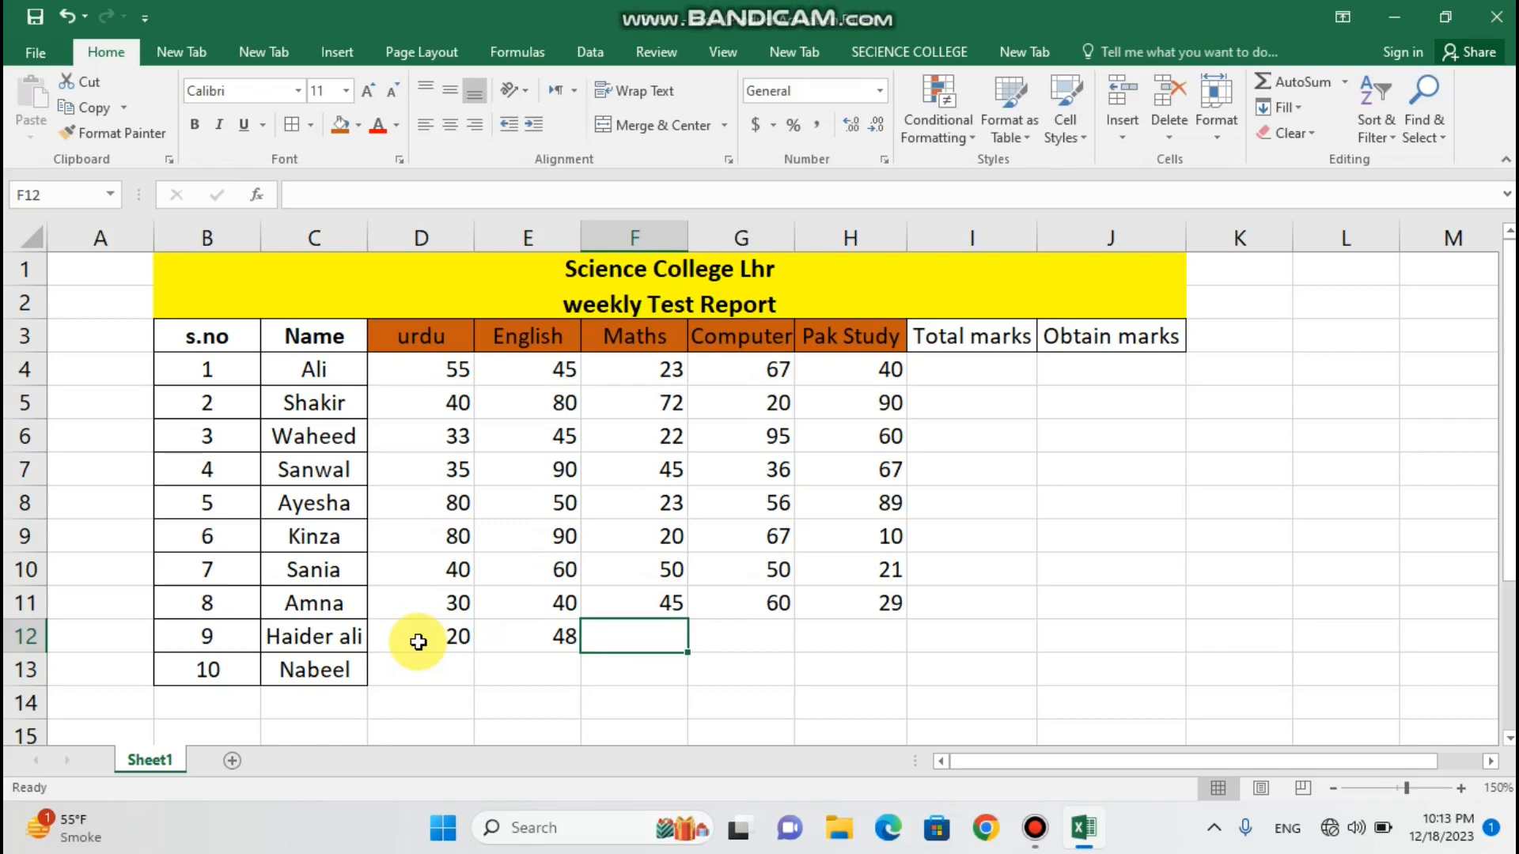
pyautogui.write('33')
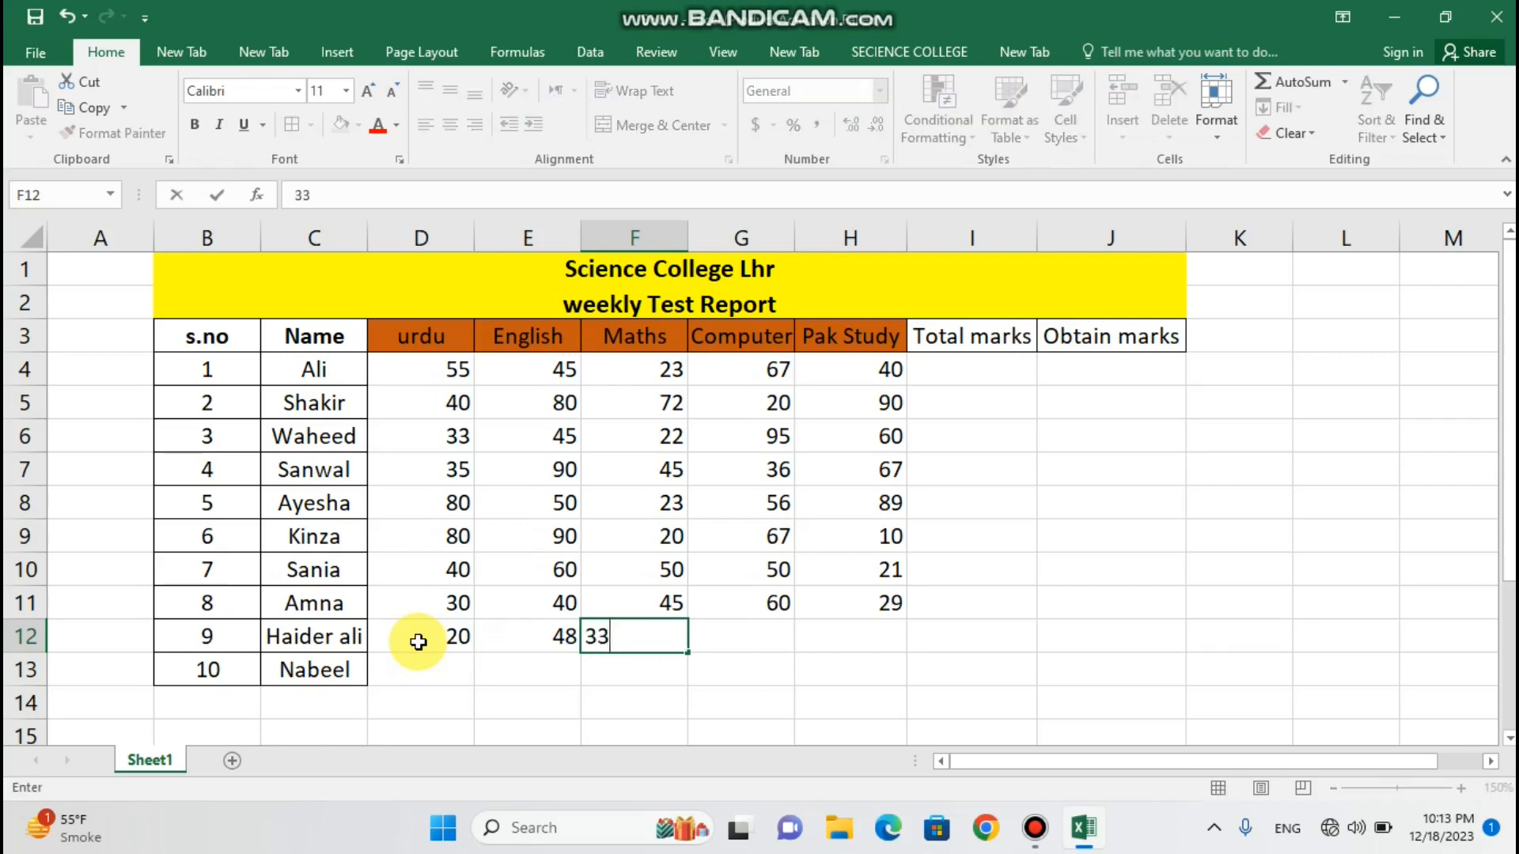
pyautogui.press('Tab')
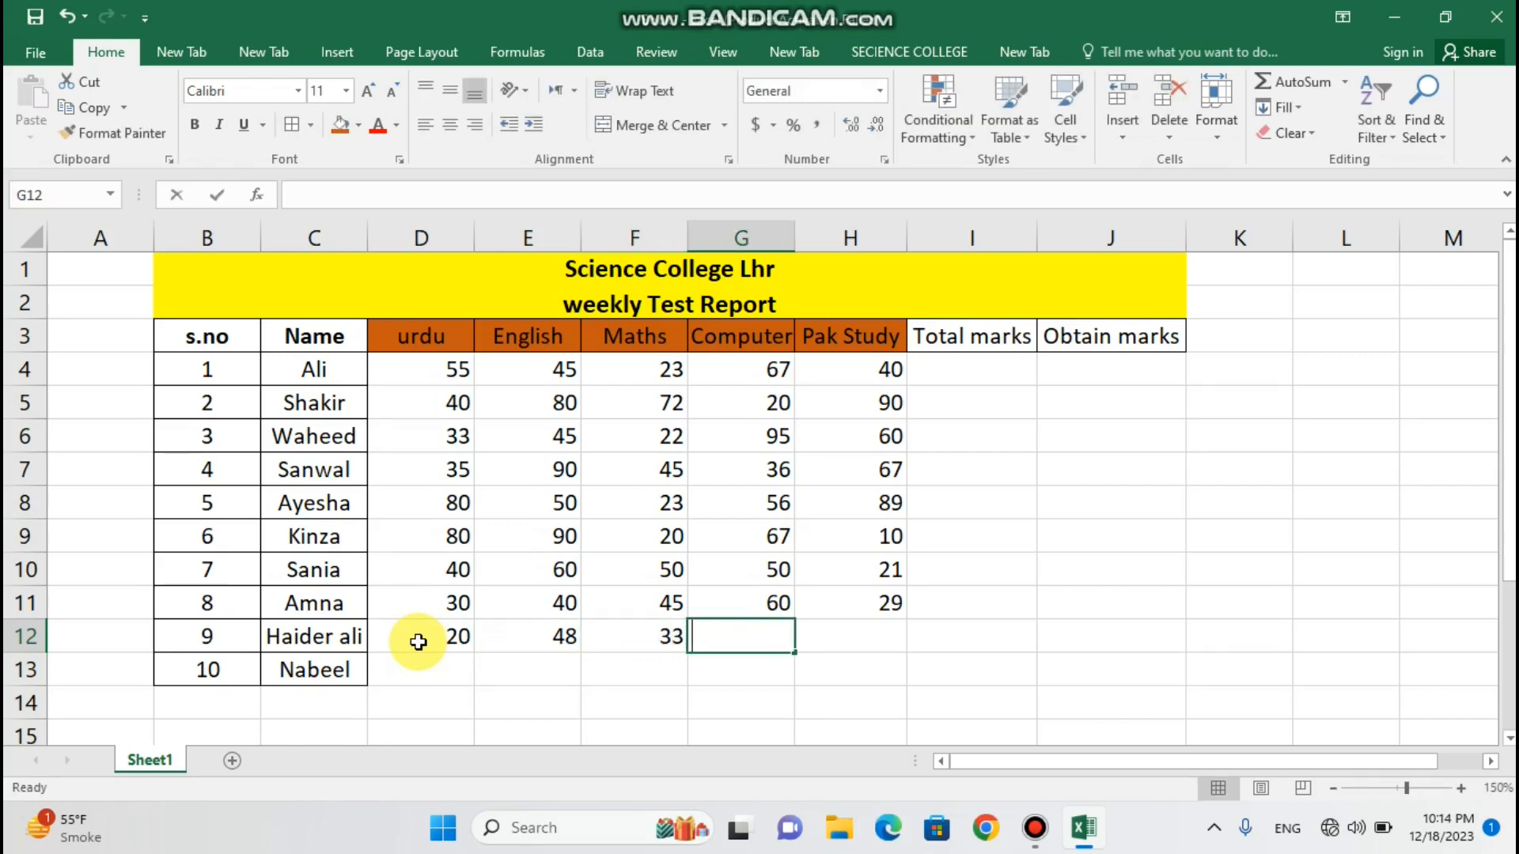
pyautogui.write('68')
pyautogui.press('Tab')
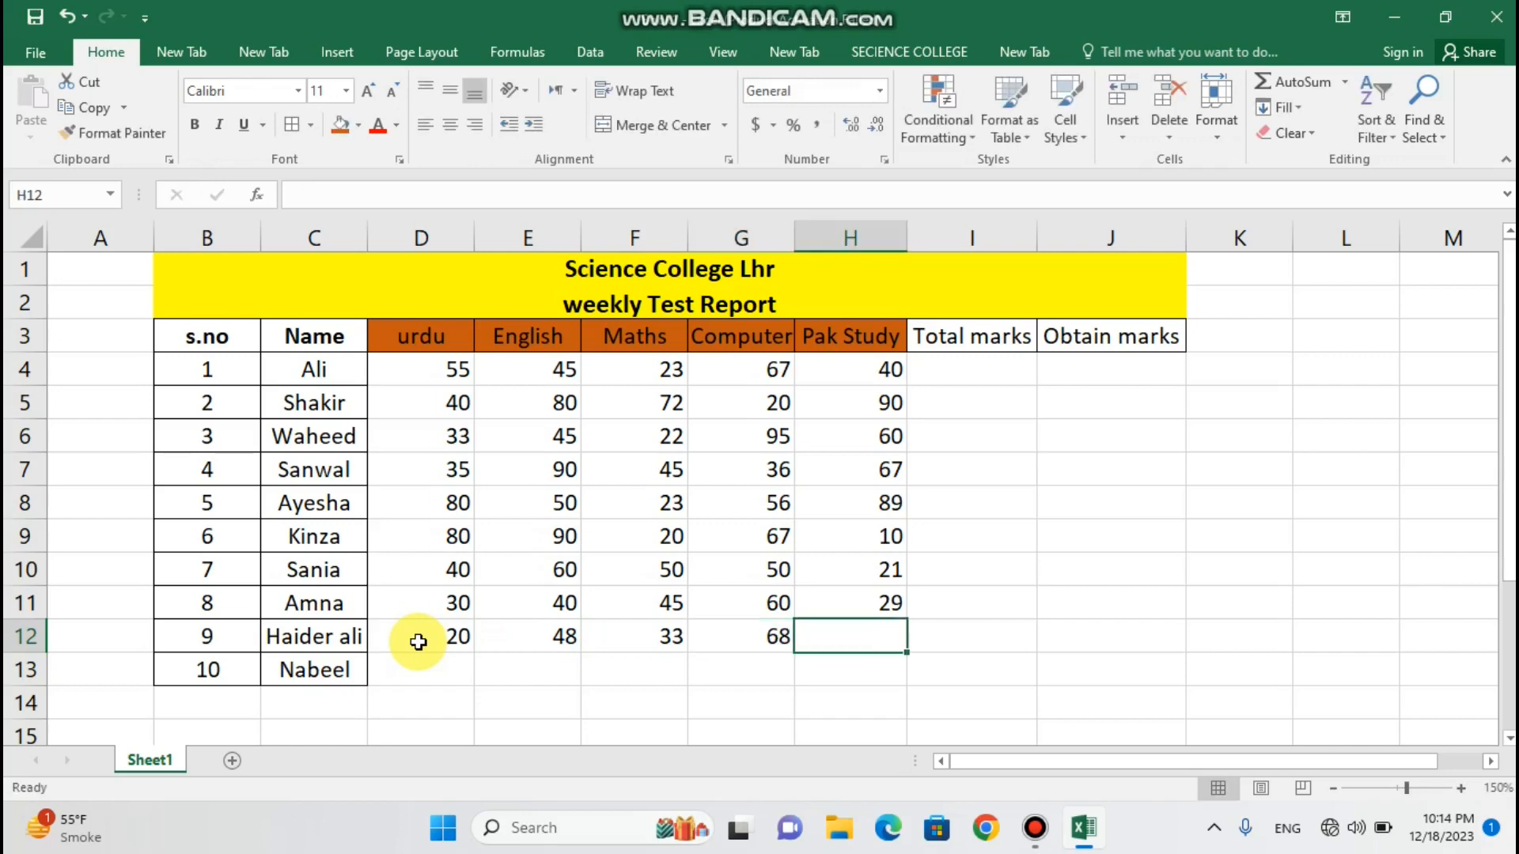
pyautogui.write('90')
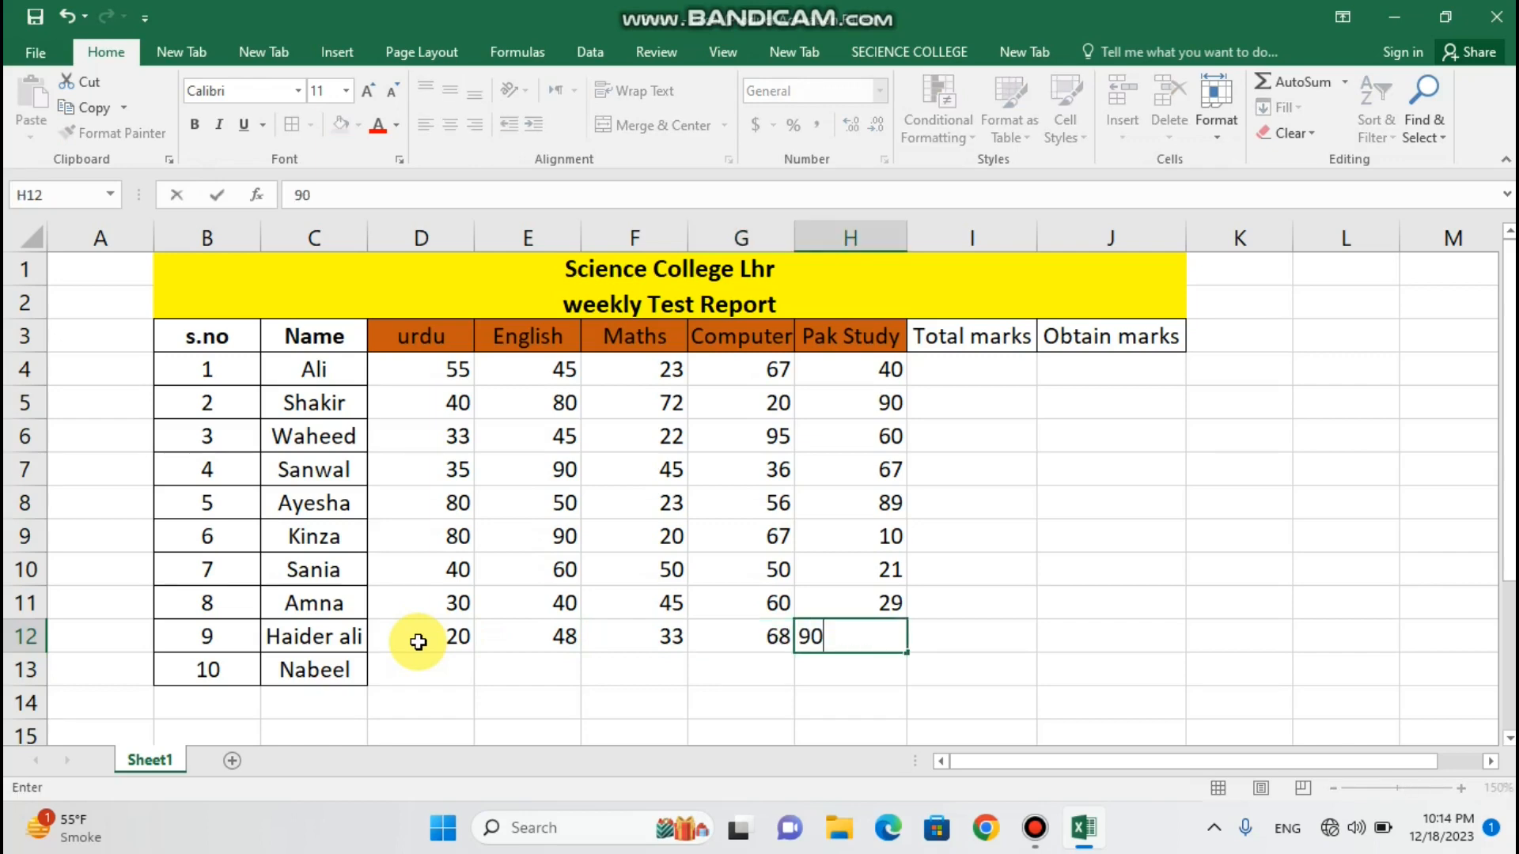
# - Enter the tenth student's subject marks 28, 55, 77, 89 and 46 in D13:H13
pyautogui.click(426, 674)
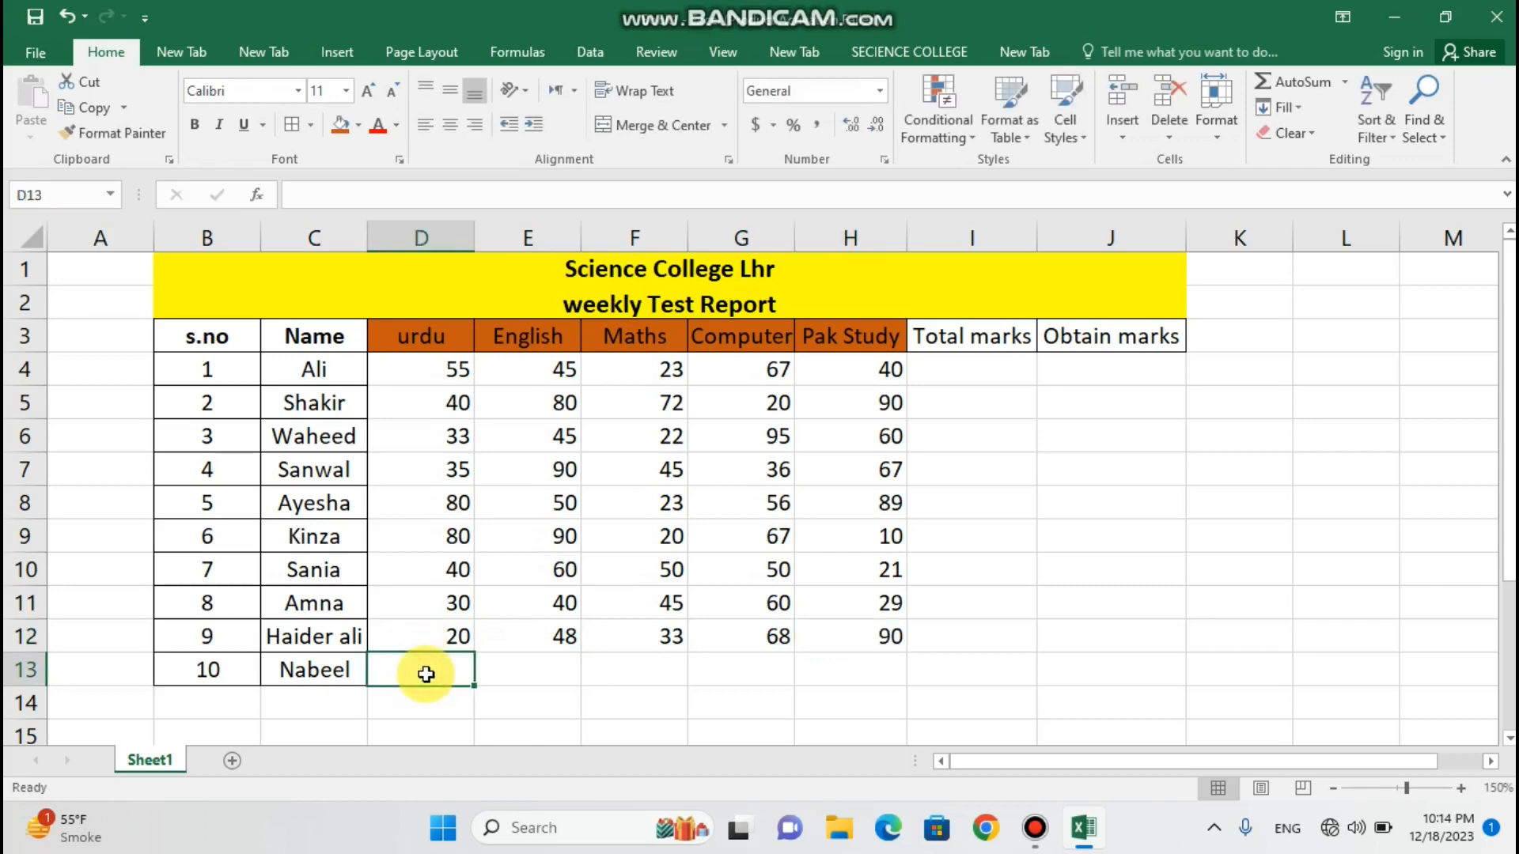
pyautogui.write('28')
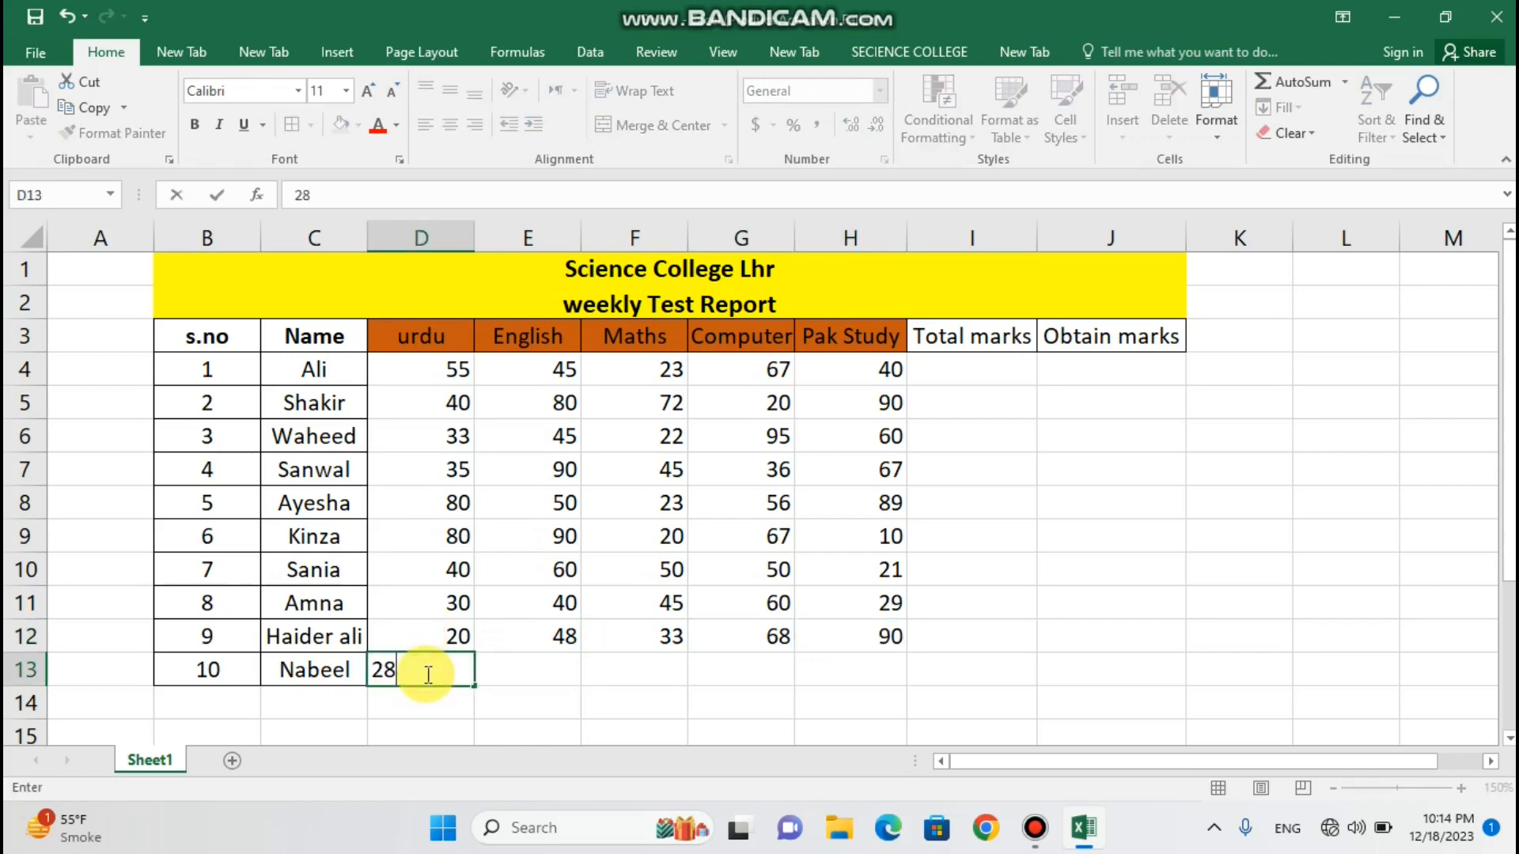
pyautogui.press('Tab')
pyautogui.write('55')
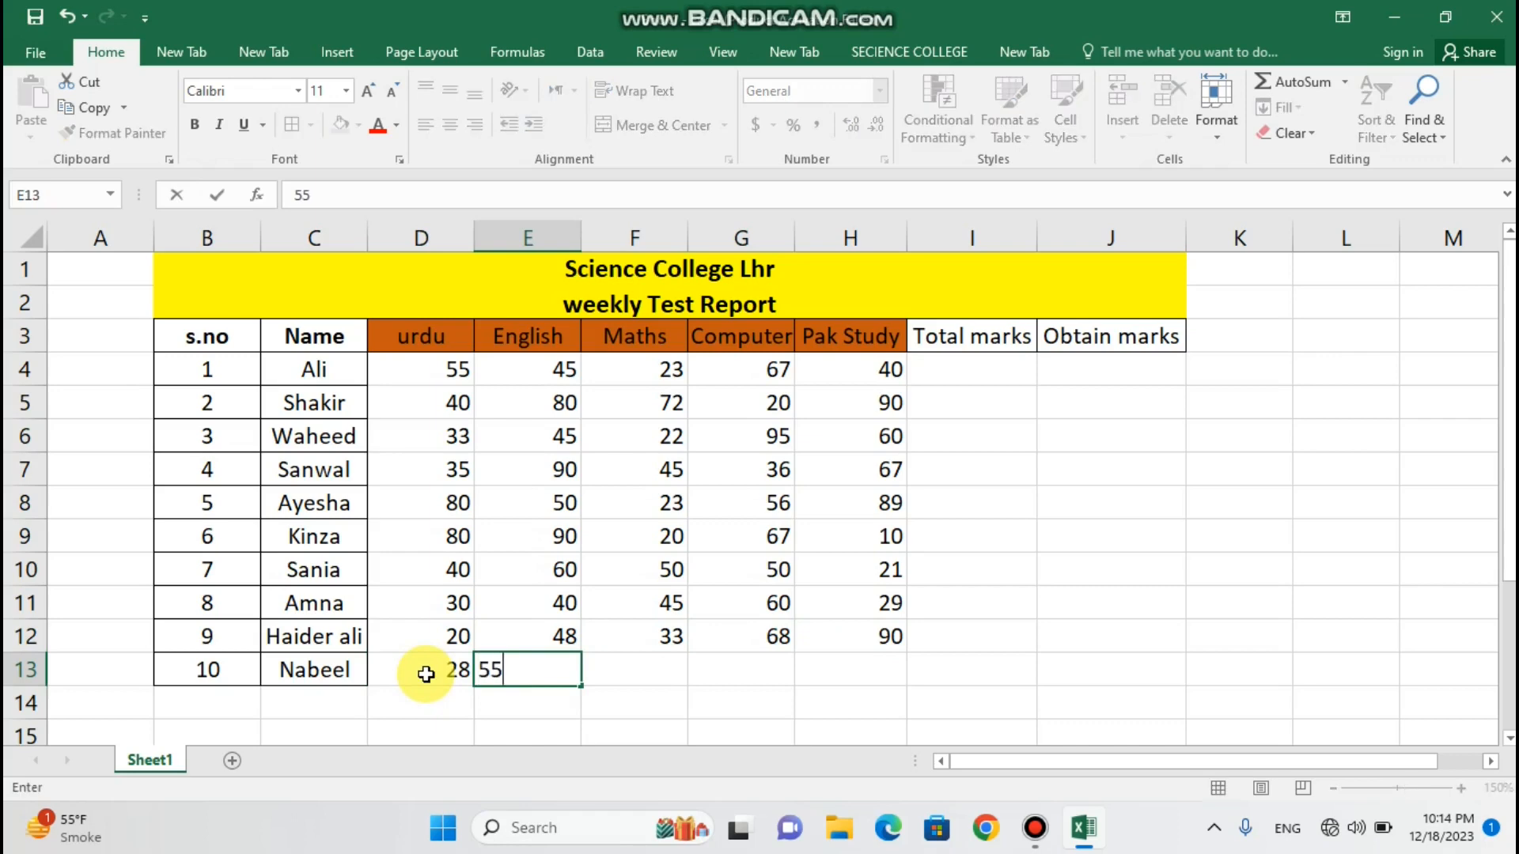
pyautogui.press('Tab')
pyautogui.write('77')
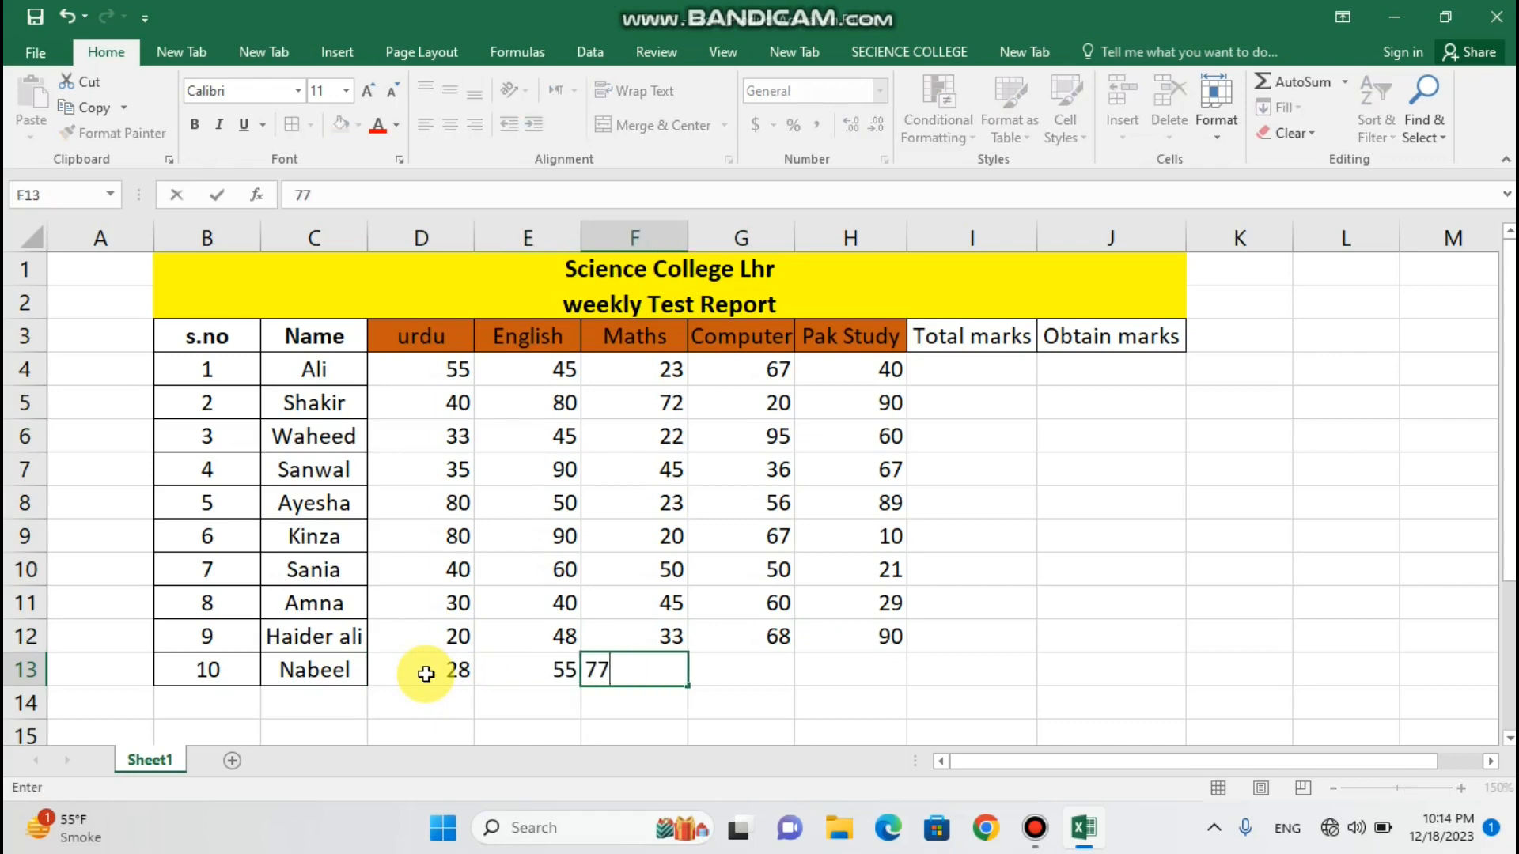
pyautogui.press('Tab')
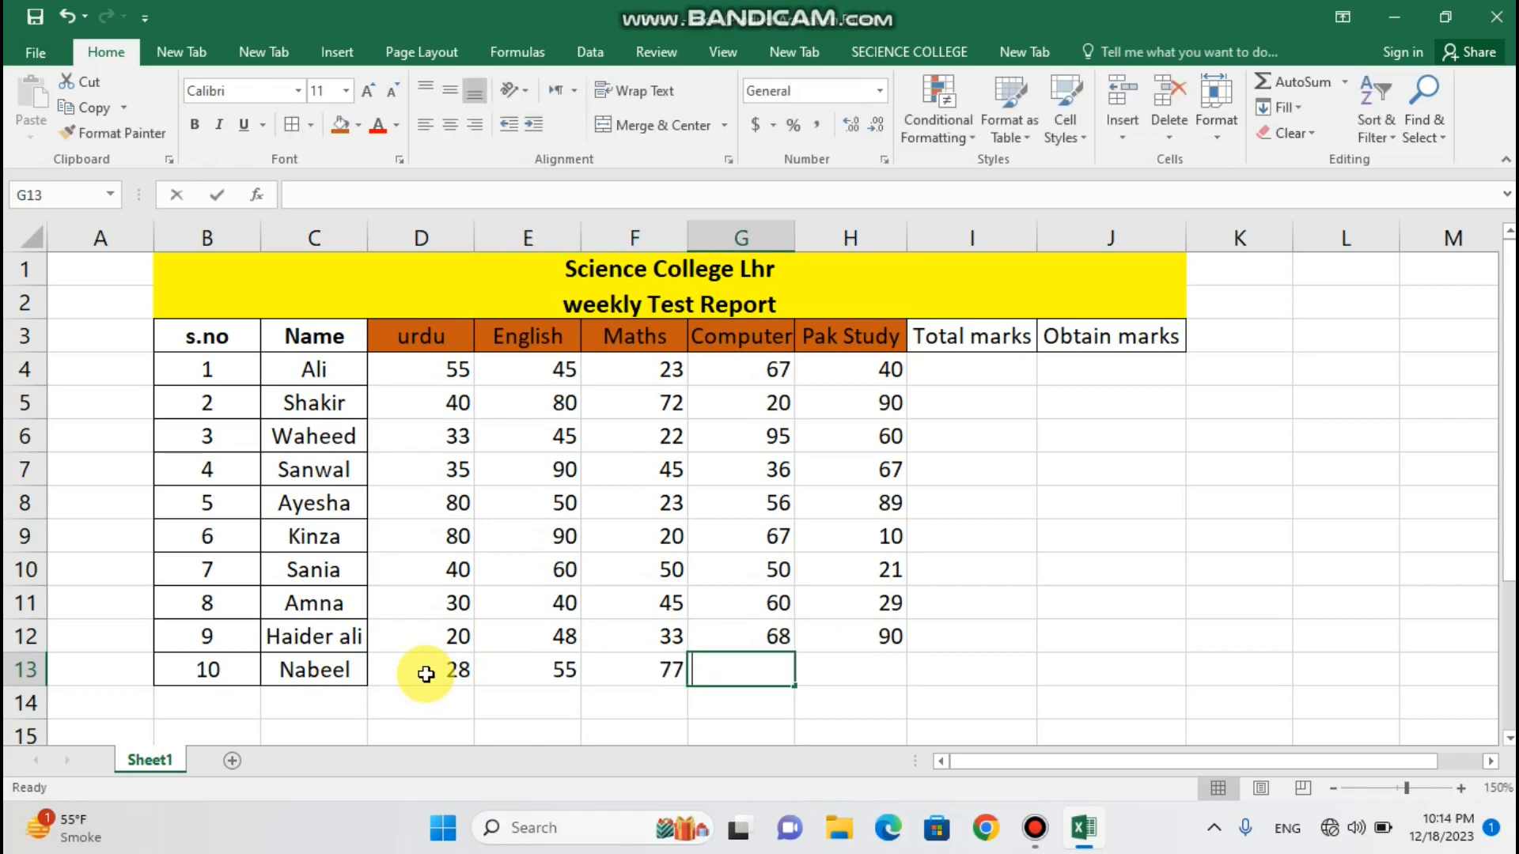
pyautogui.write('89')
pyautogui.press('Tab')
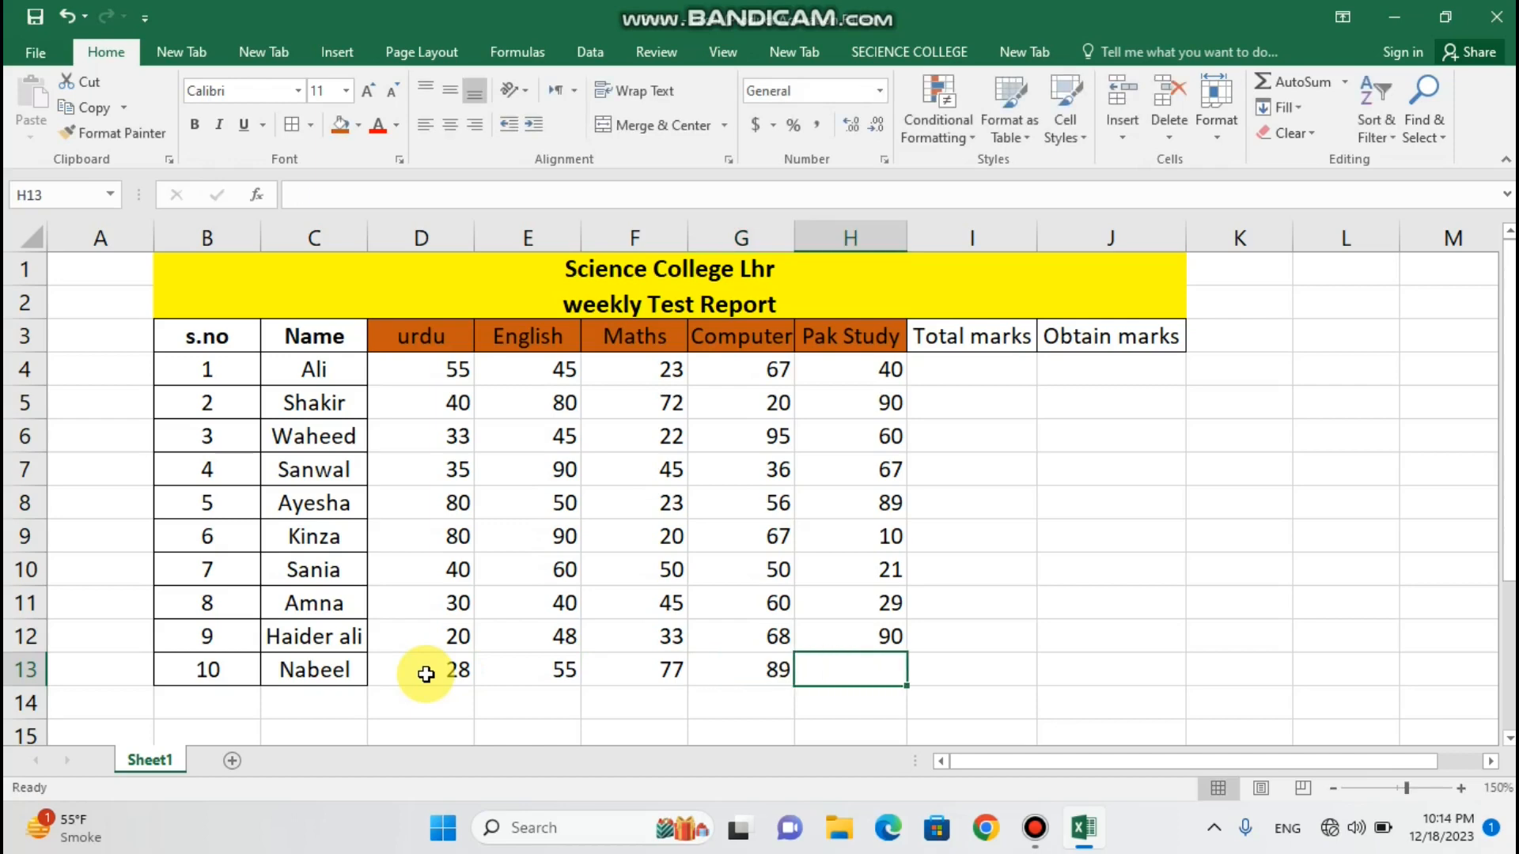
pyautogui.write('46')
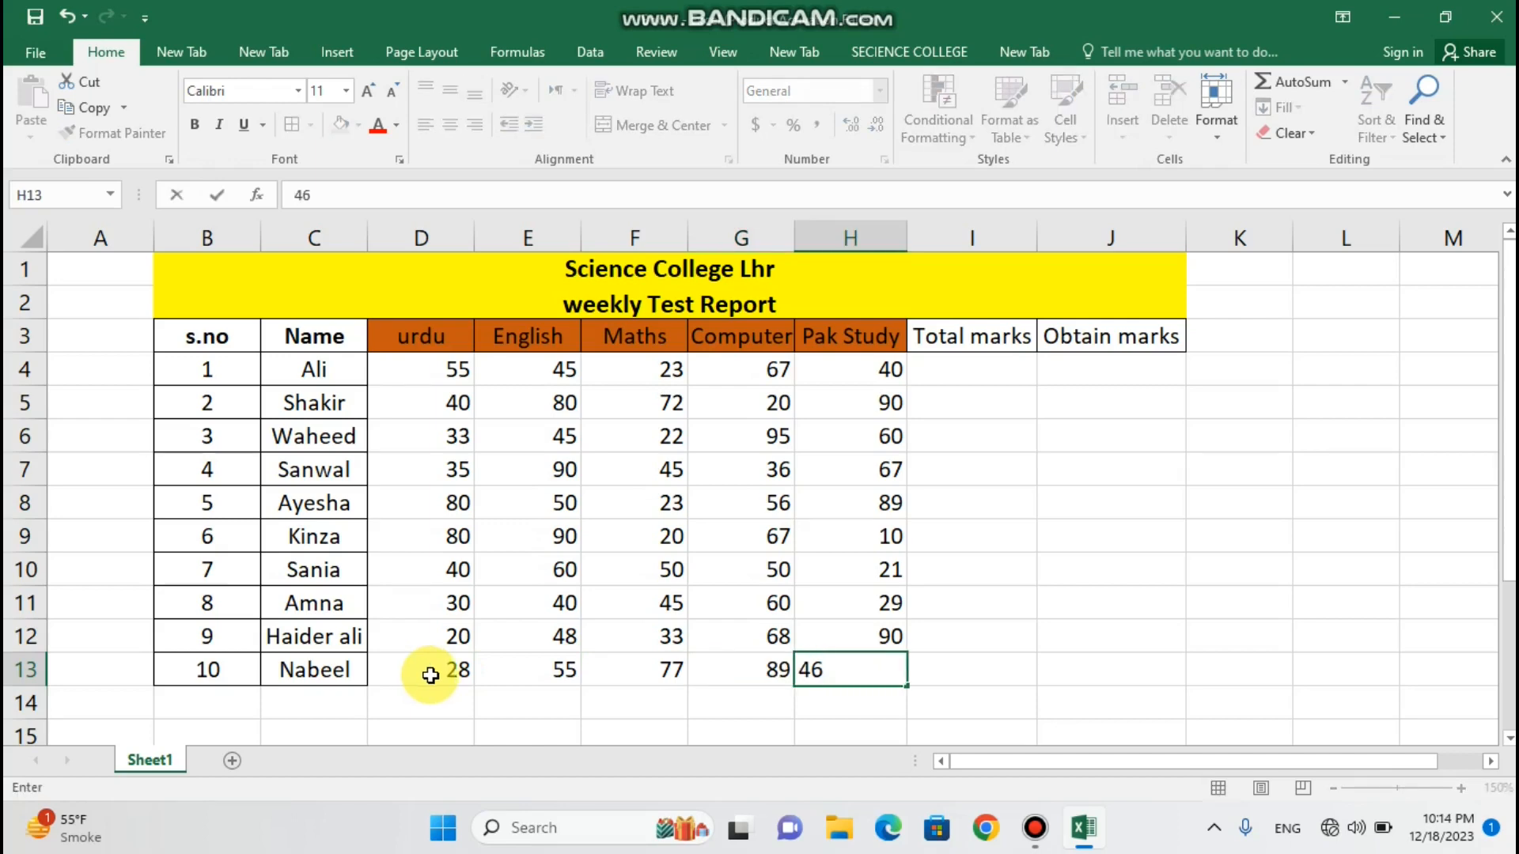
pyautogui.click(538, 706)
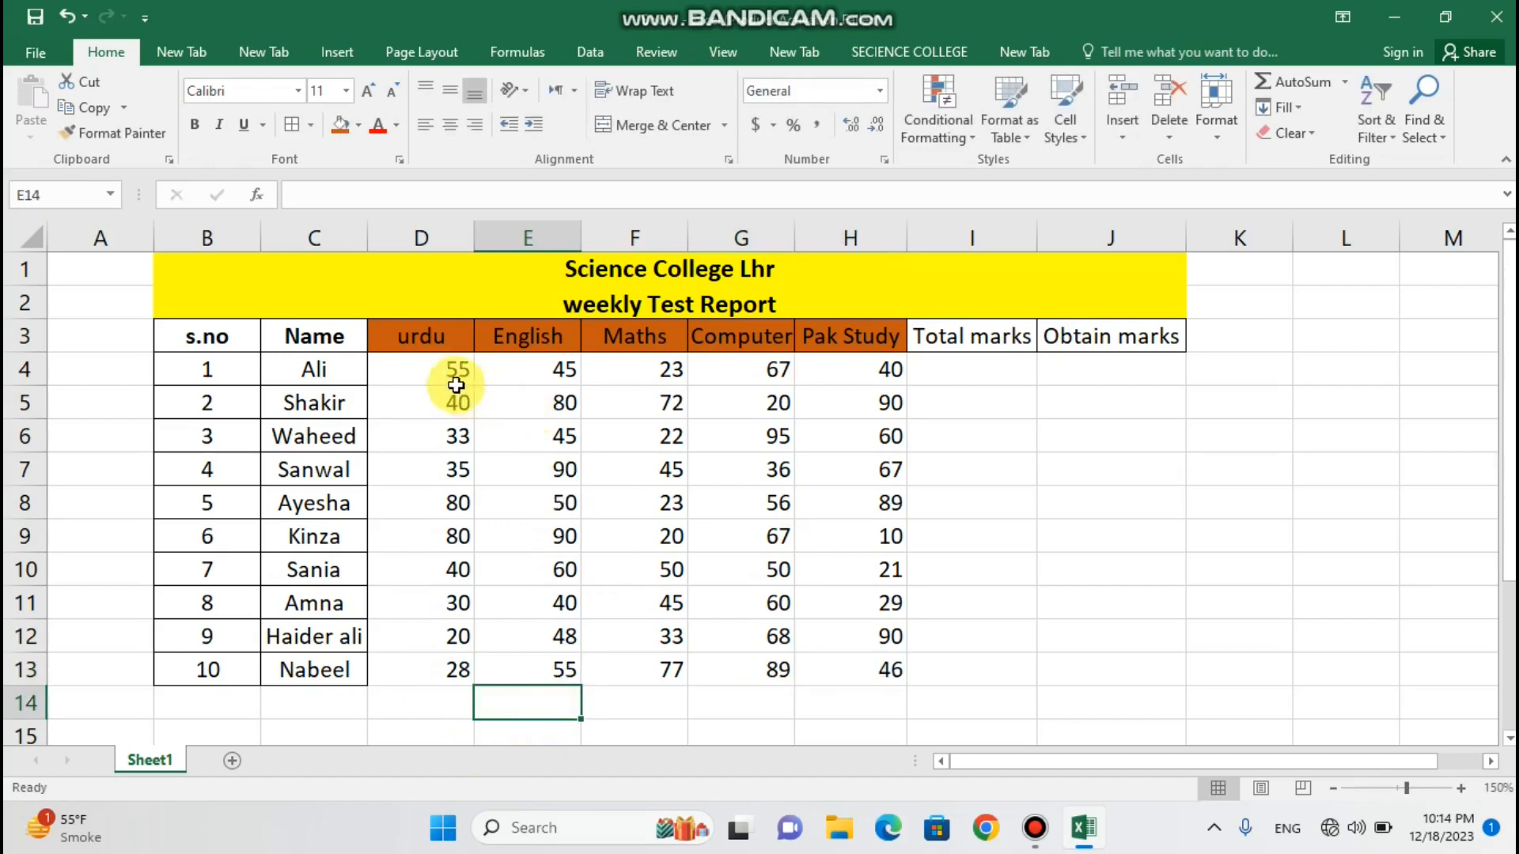
# - Apply all borders to the subject marks range D4:H13
pyautogui.moveTo(456, 385); pyautogui.dragTo(861, 669)
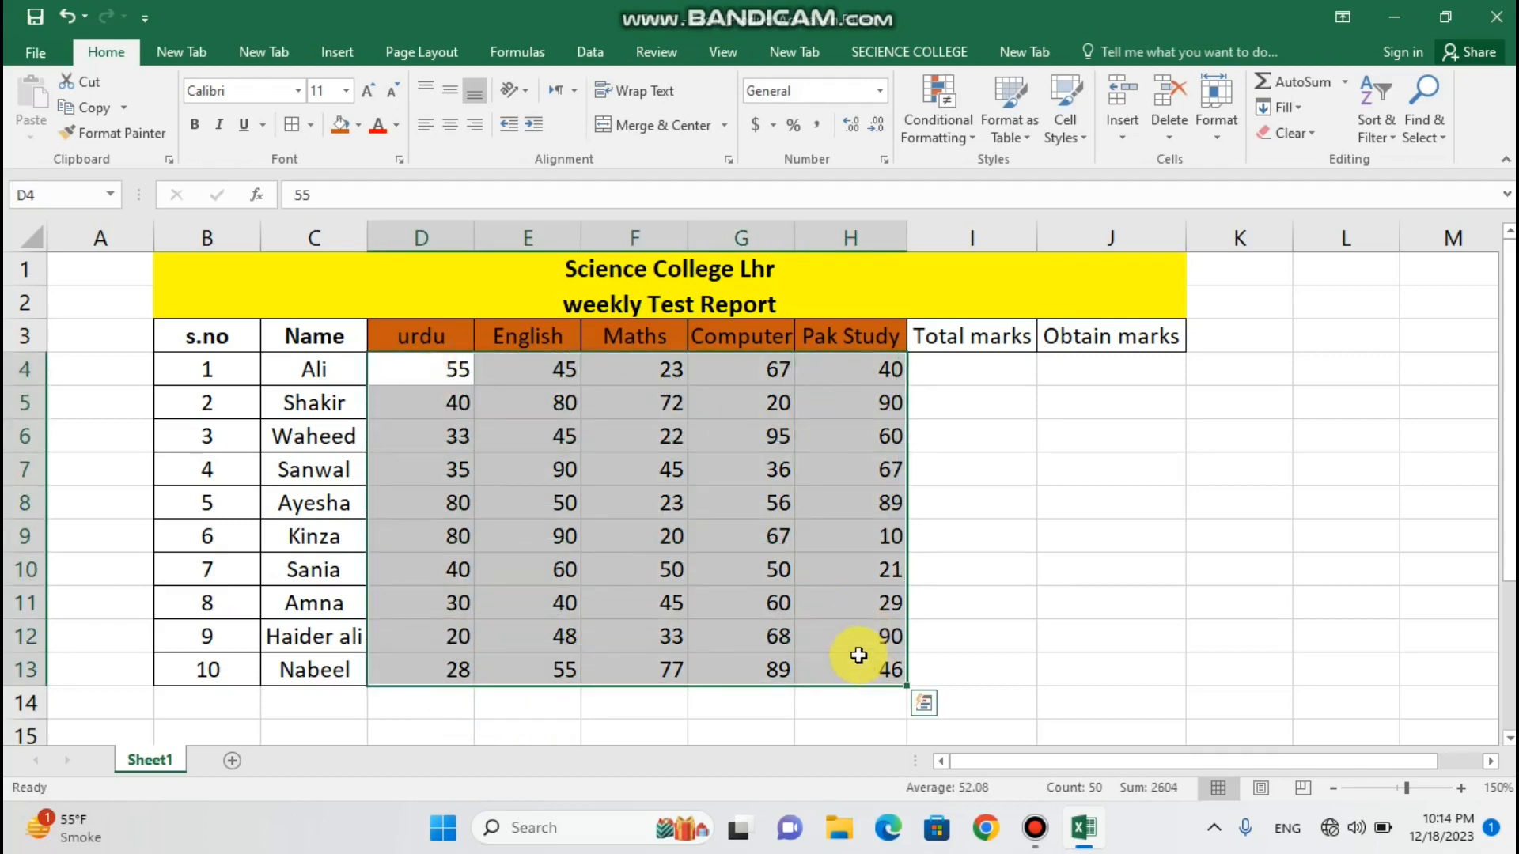
pyautogui.click(292, 126)
pyautogui.click(991, 441)
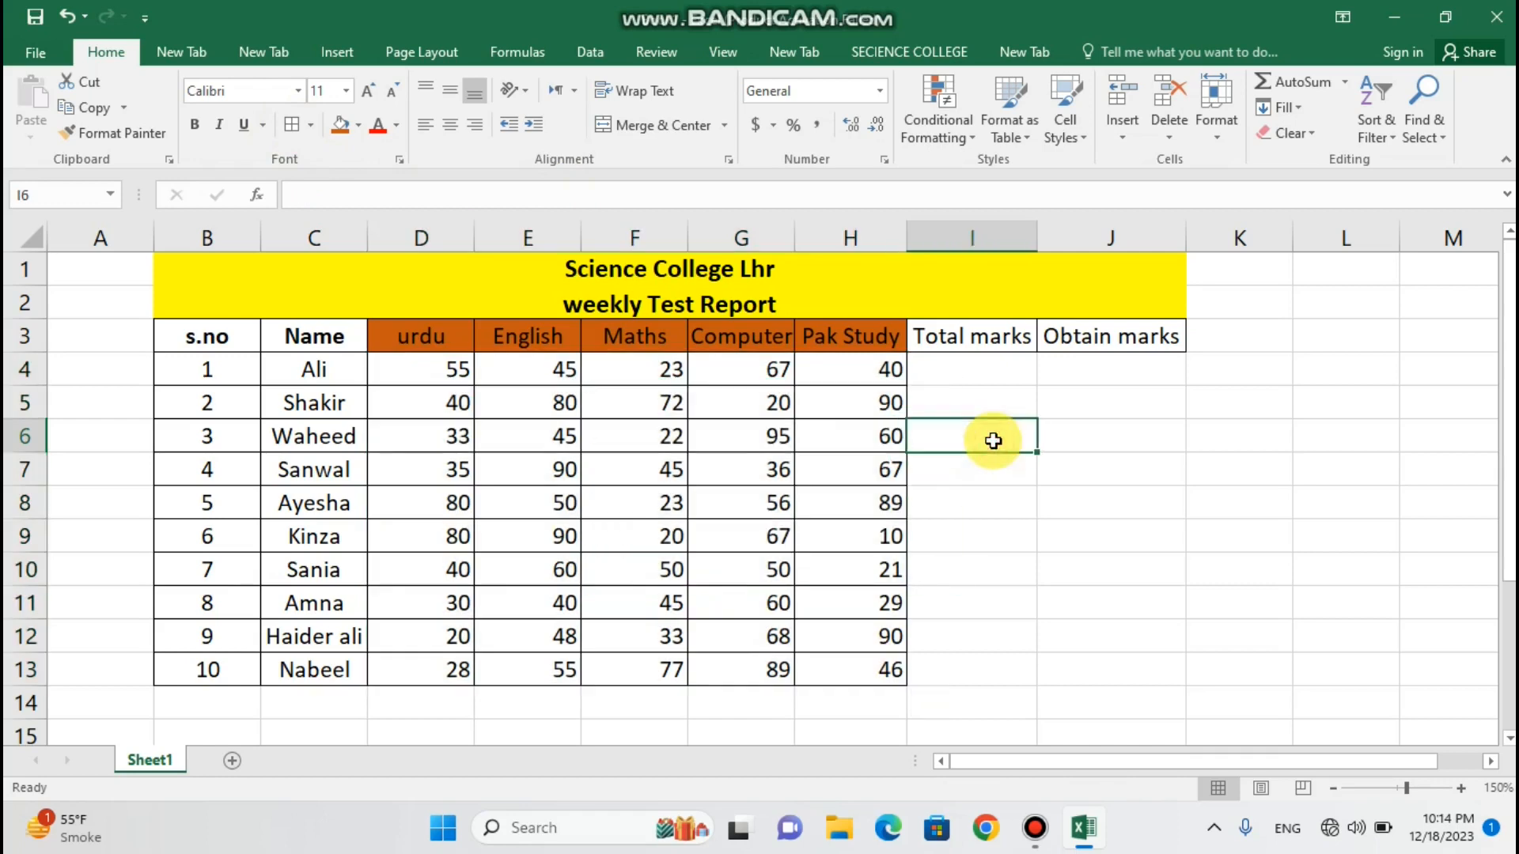
# - Fill the s.no column cells B3:B13 with a blue-gray background
pyautogui.click(243, 346)
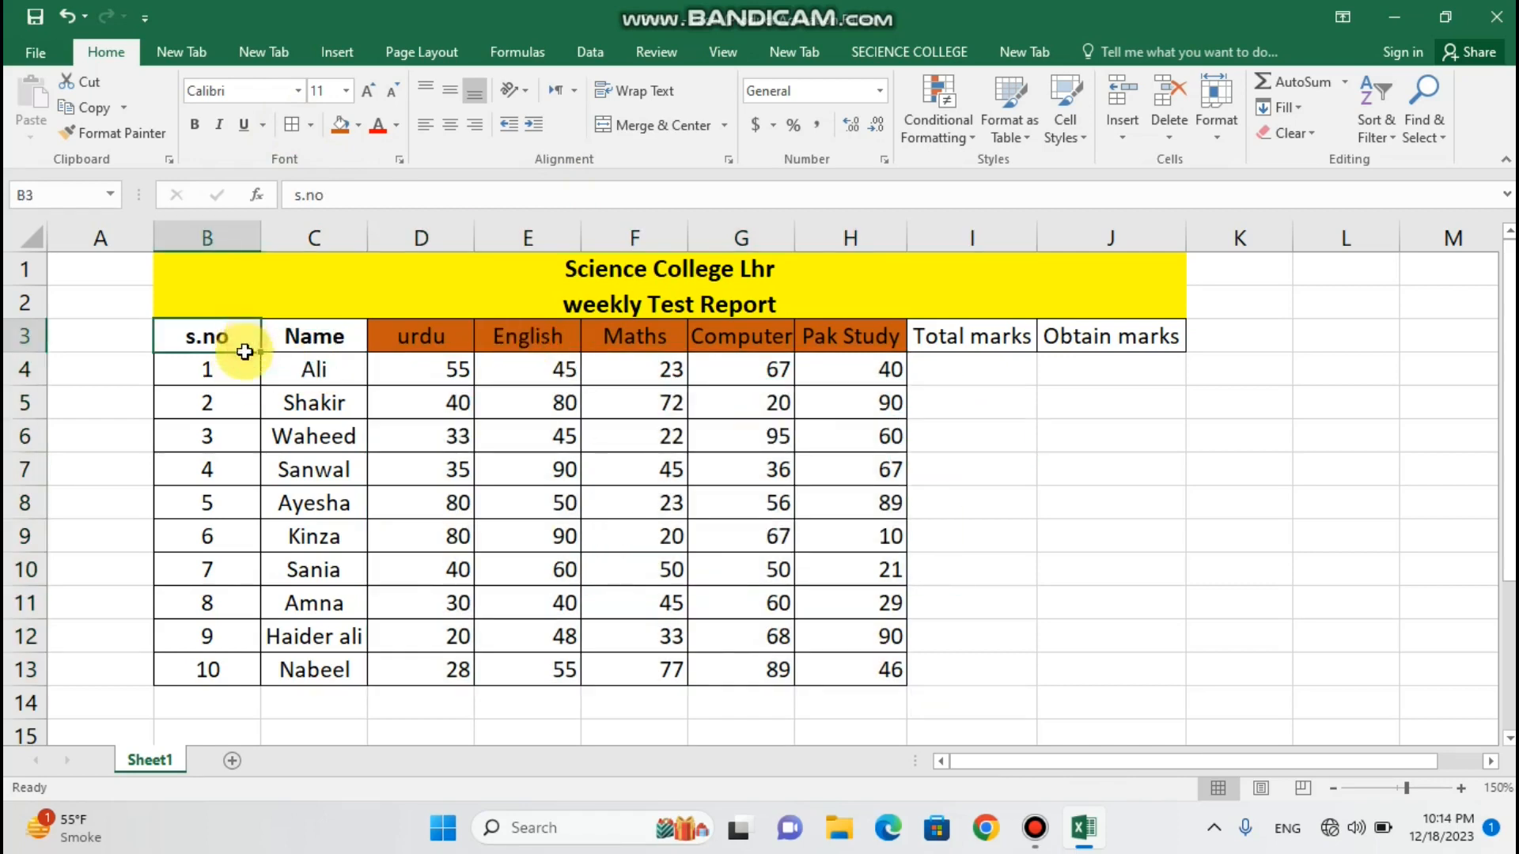
pyautogui.moveTo(244, 351); pyautogui.dragTo(210, 669)
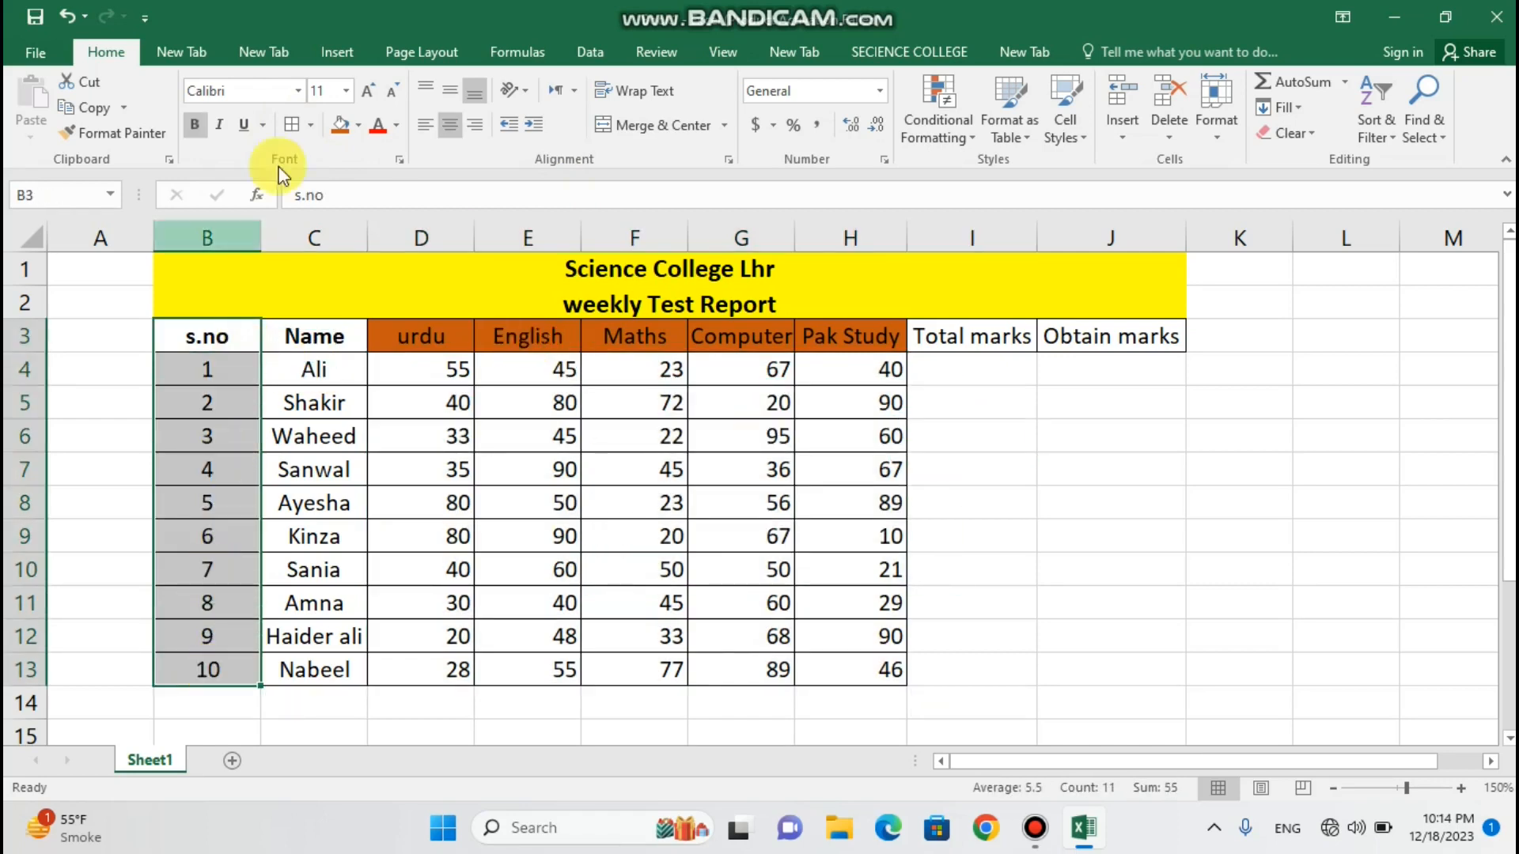
pyautogui.click(358, 125)
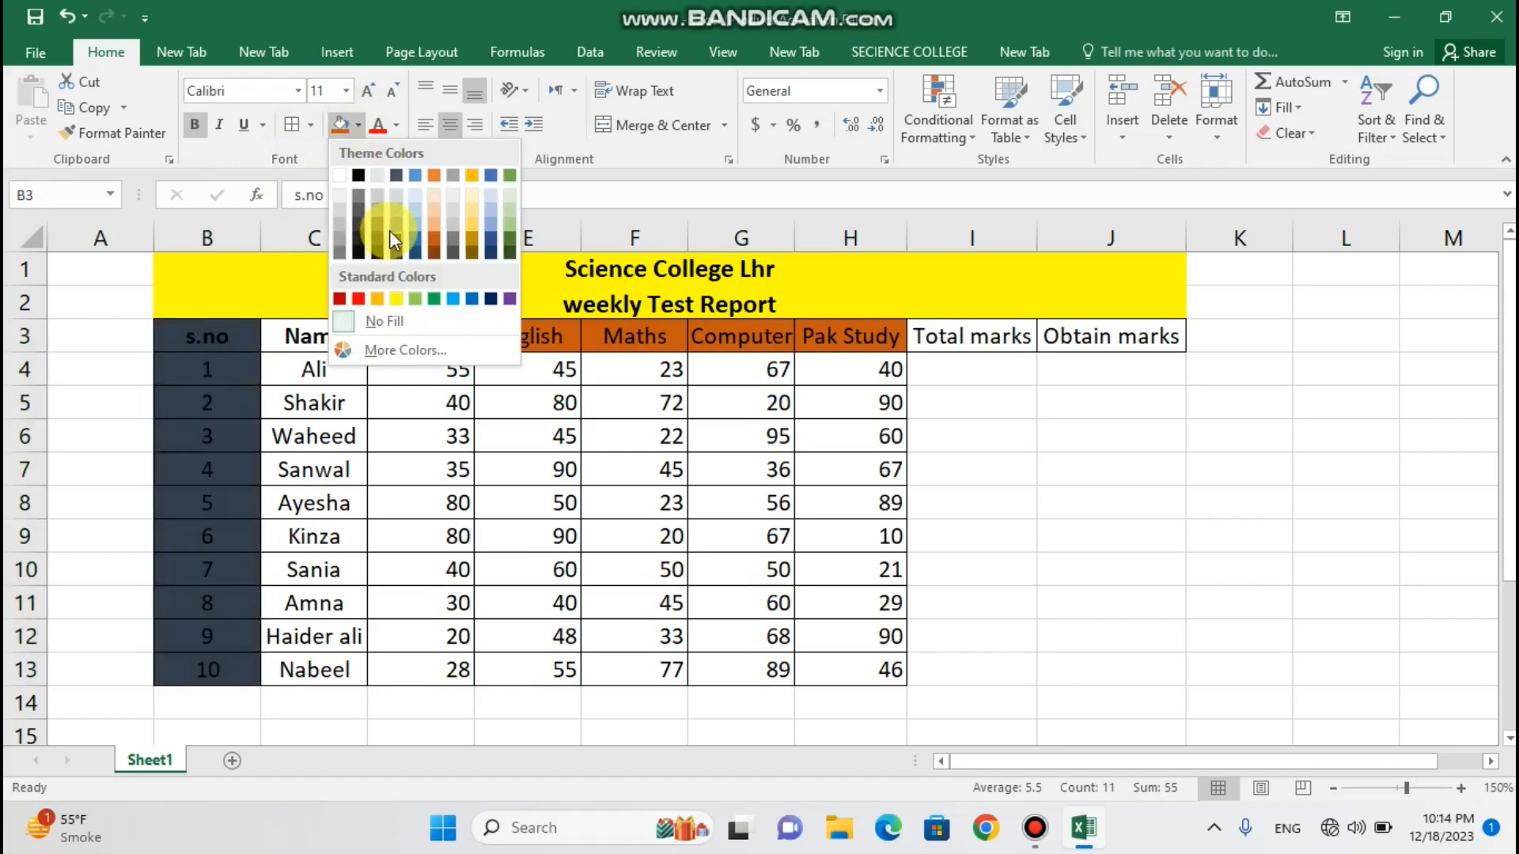
pyautogui.click(396, 242)
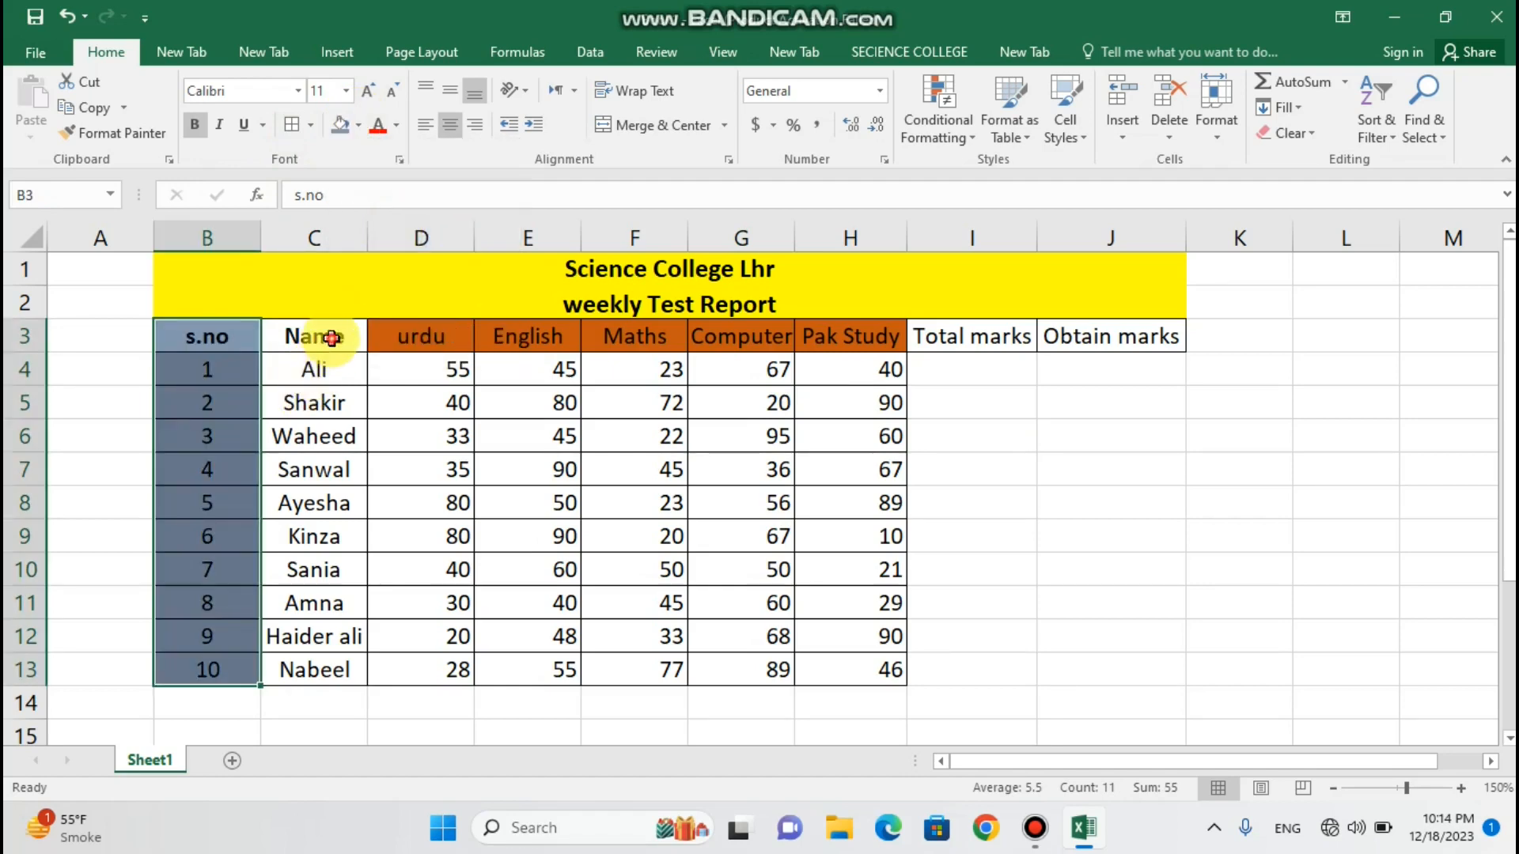
# - Fill the Name column cells C3:C13 with a dark gold background
pyautogui.moveTo(331, 338); pyautogui.dragTo(336, 666)
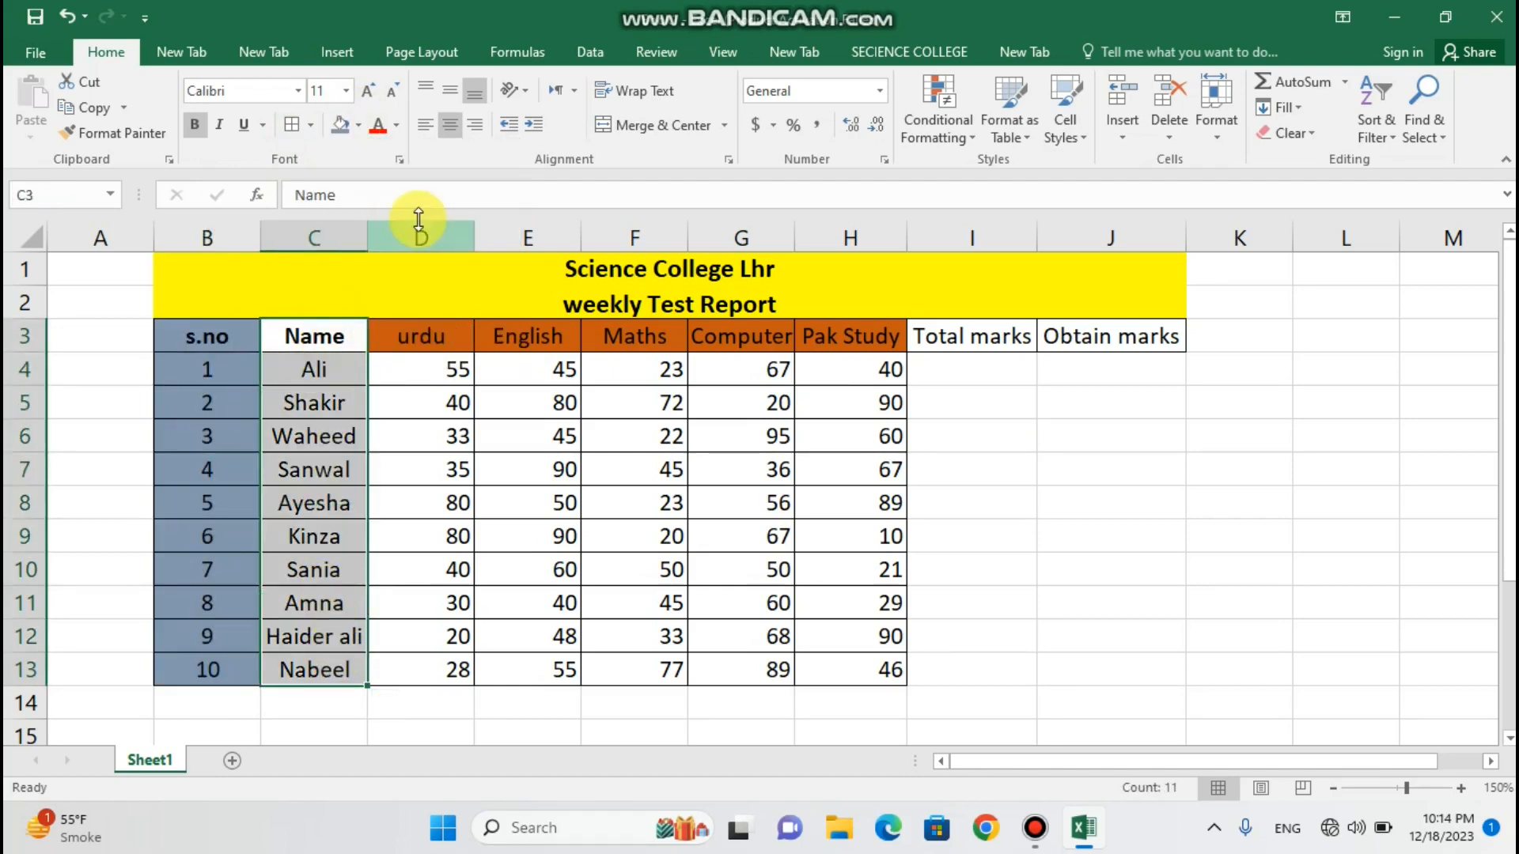
pyautogui.click(358, 125)
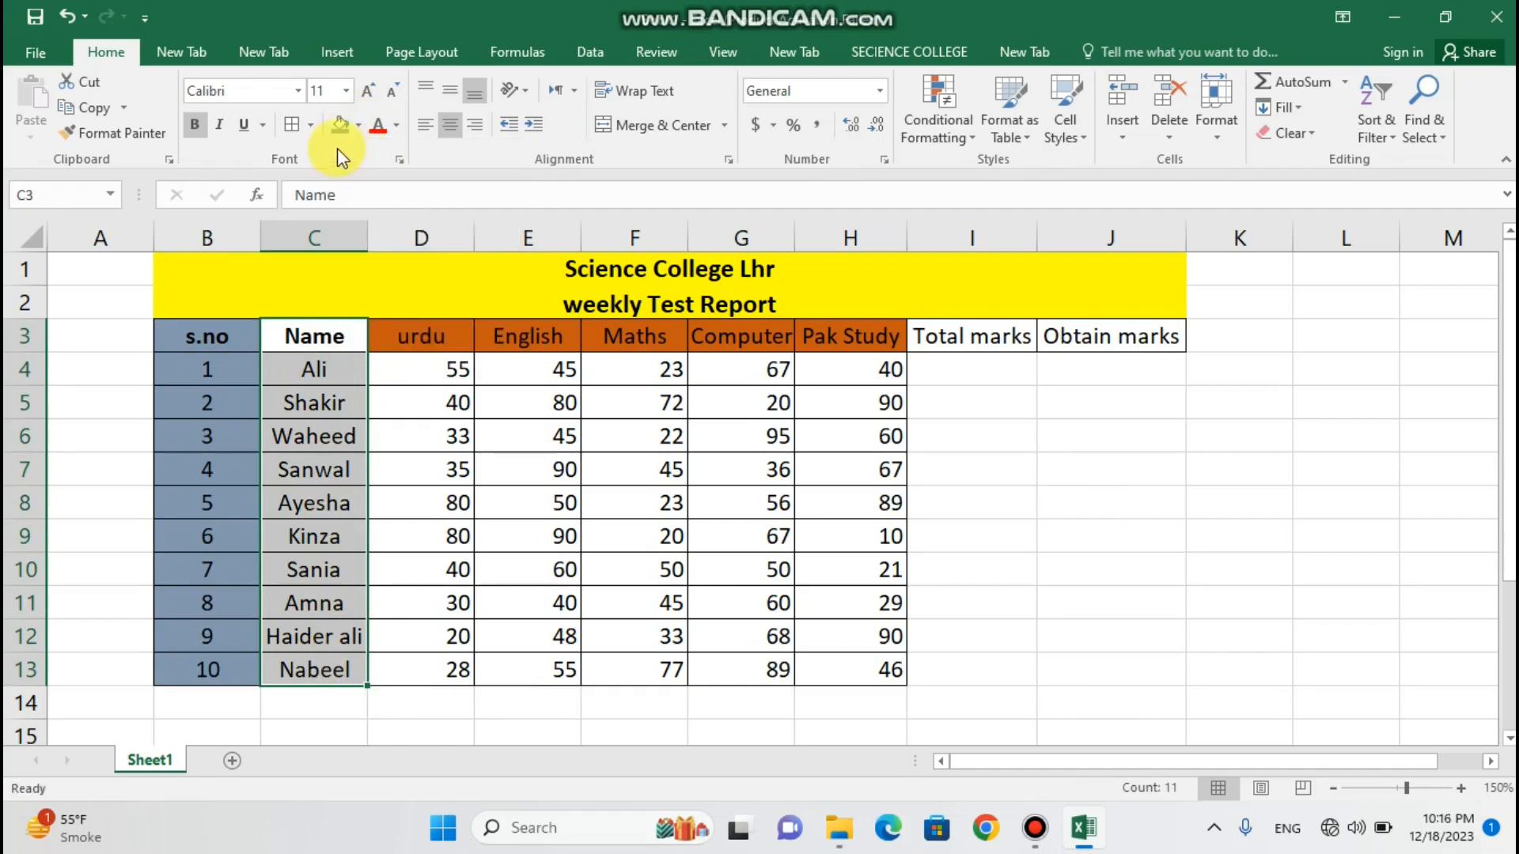
pyautogui.click(358, 125)
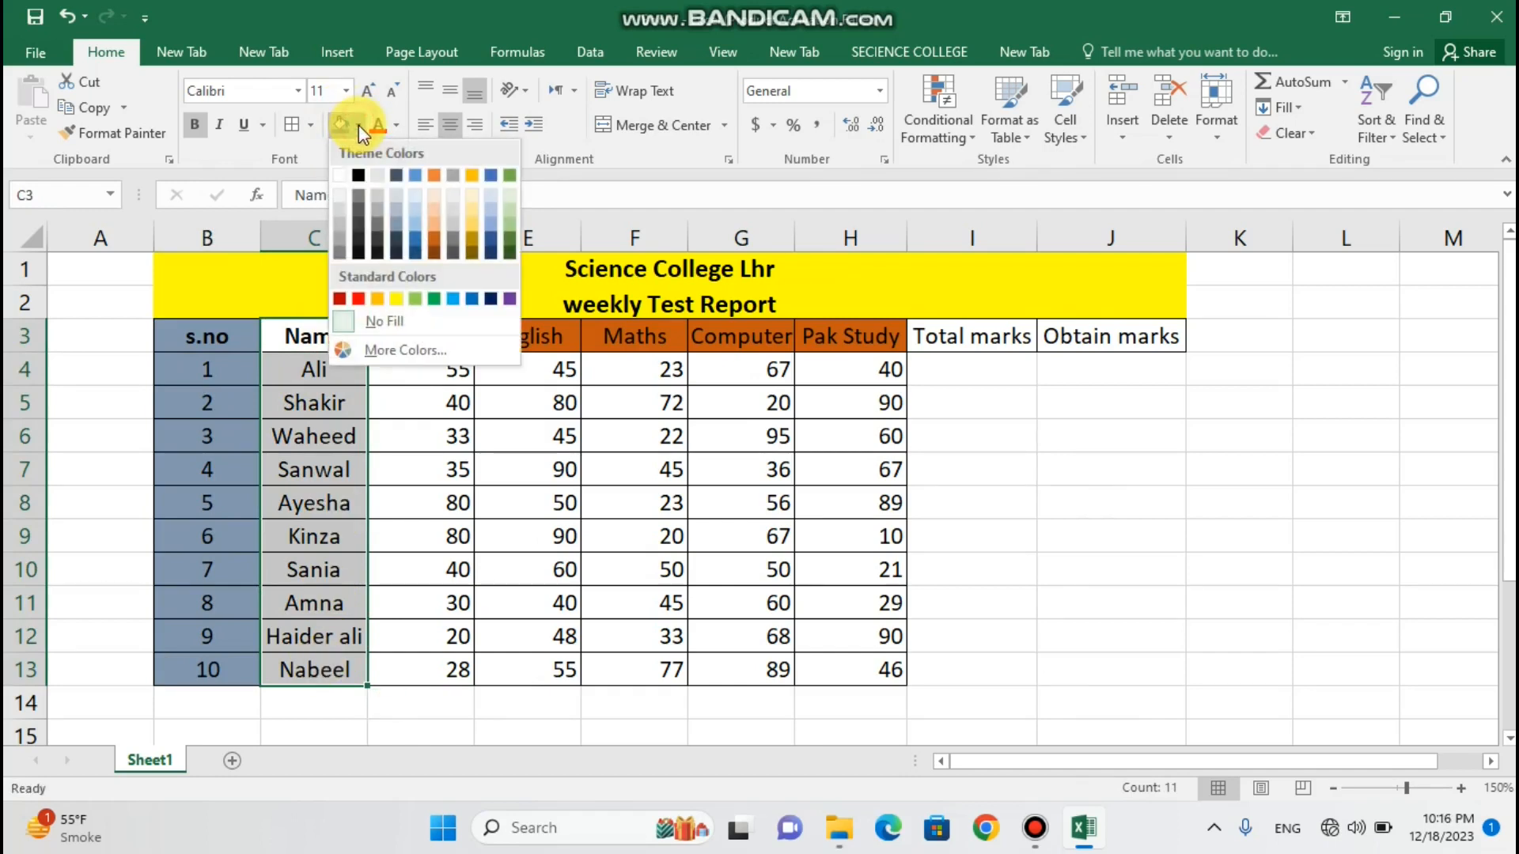
pyautogui.click(471, 247)
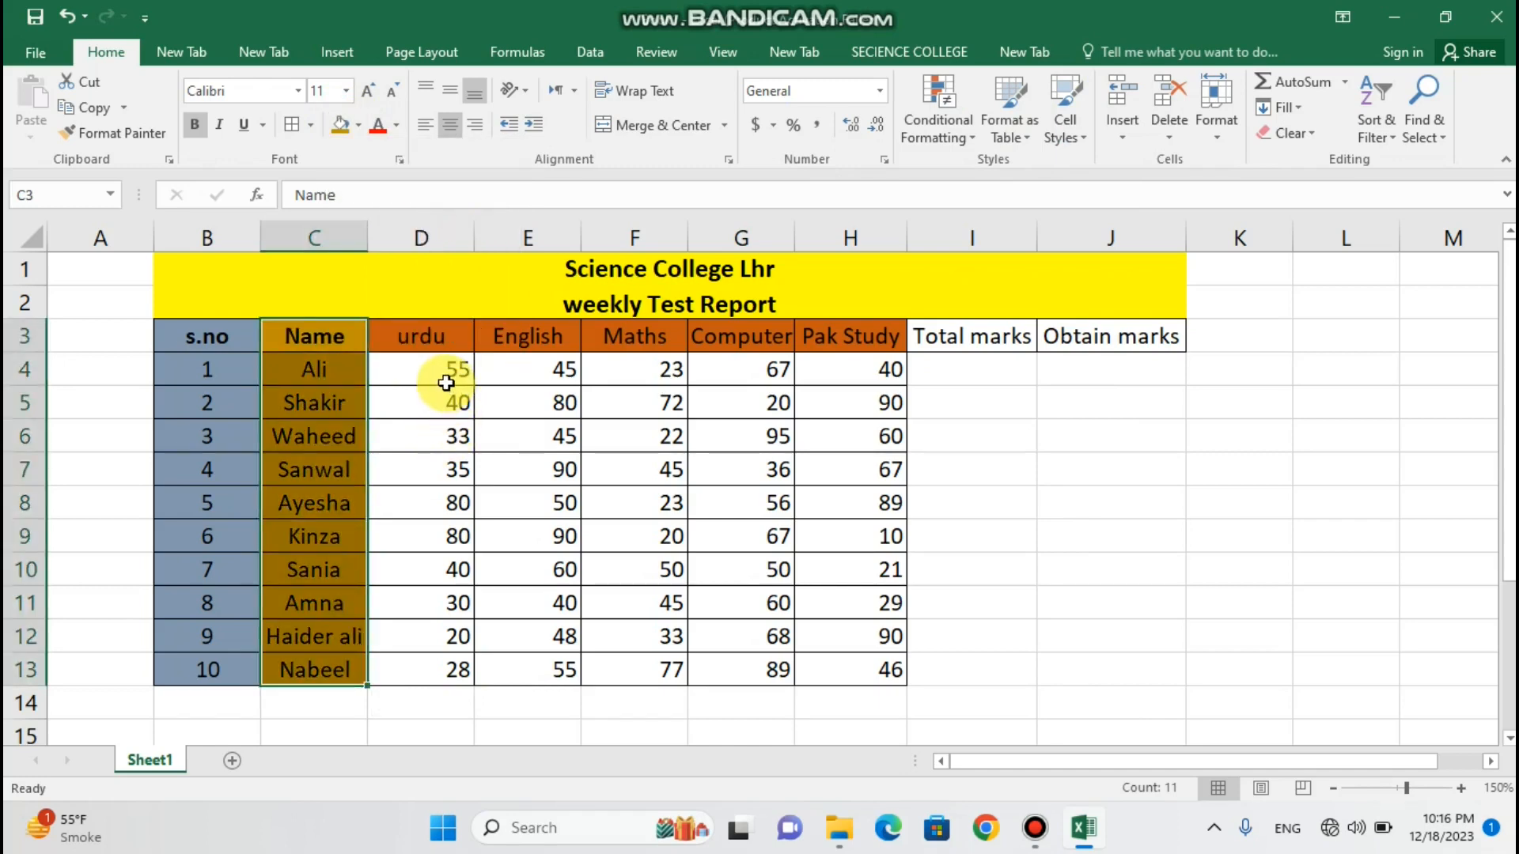
# - Review the five subject columns, from urdu to Pak Study, to work out the total marks per student
pyautogui.click(438, 346)
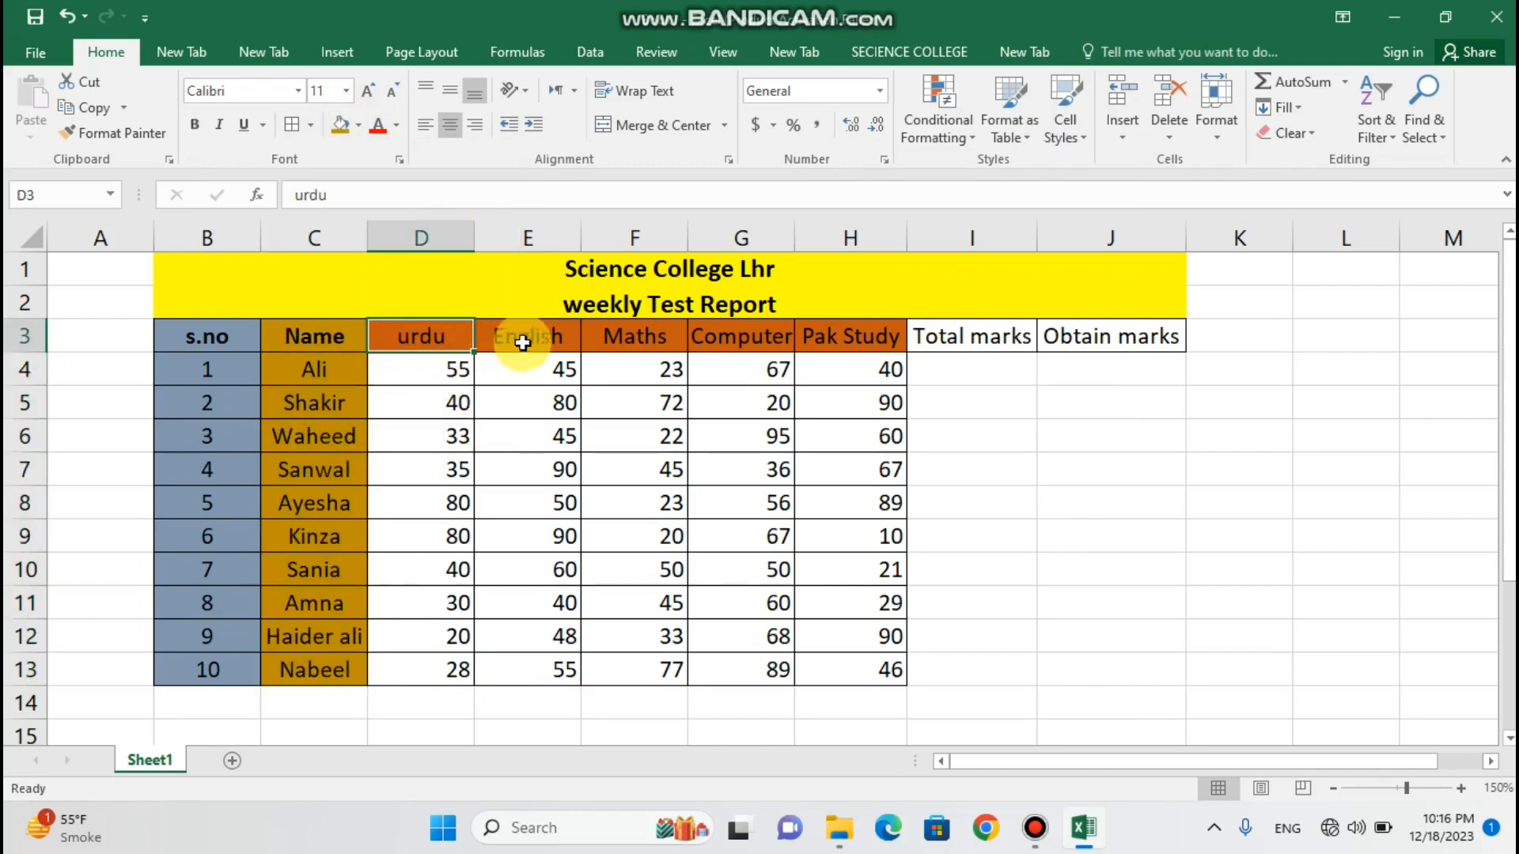
pyautogui.moveTo(458, 339); pyautogui.dragTo(438, 674)
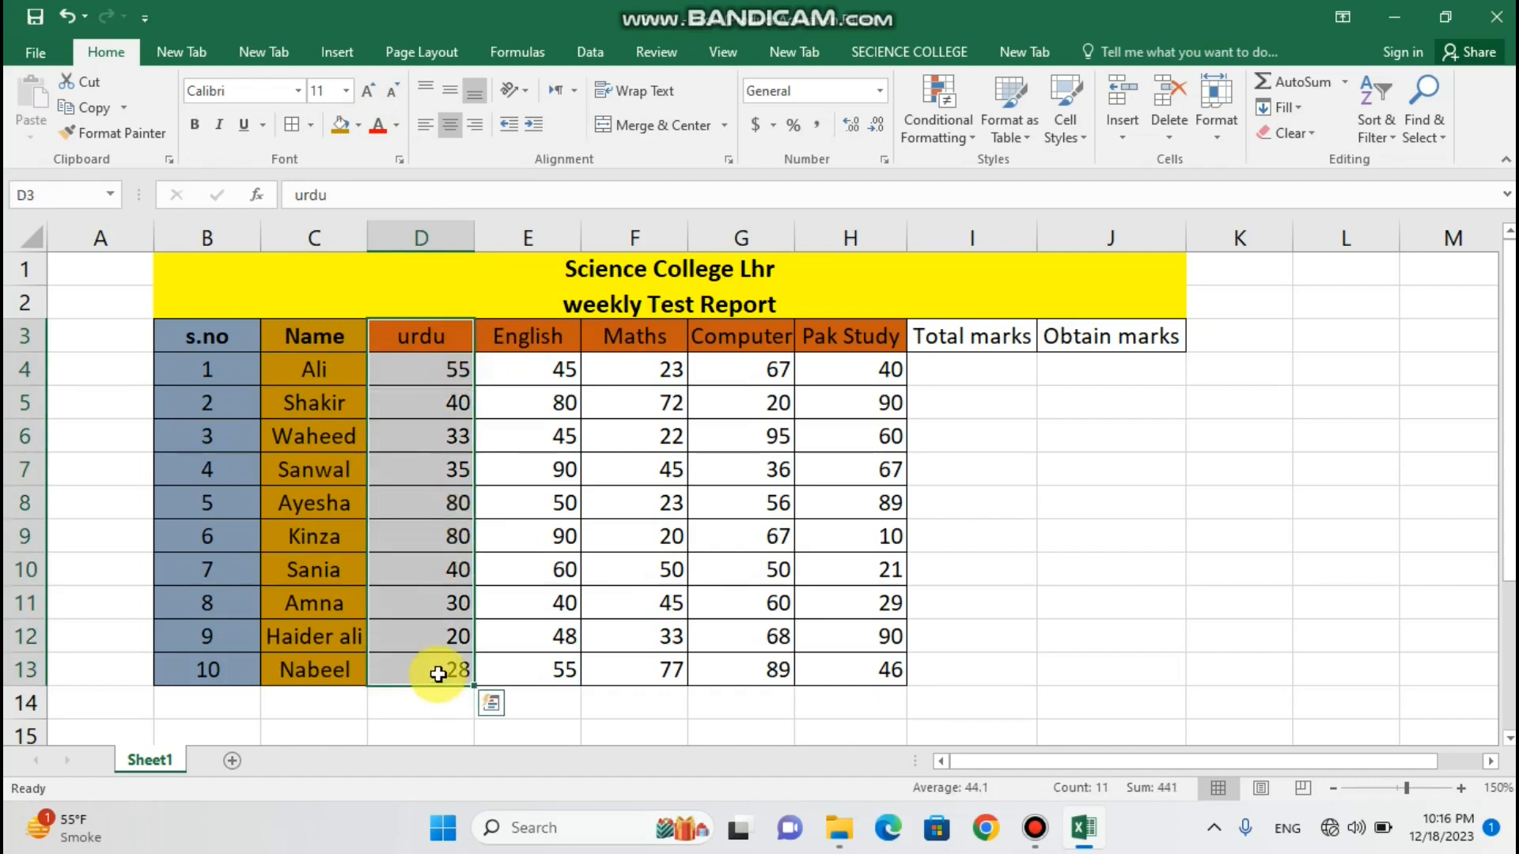
pyautogui.moveTo(553, 336); pyautogui.dragTo(577, 662)
pyautogui.click(654, 339)
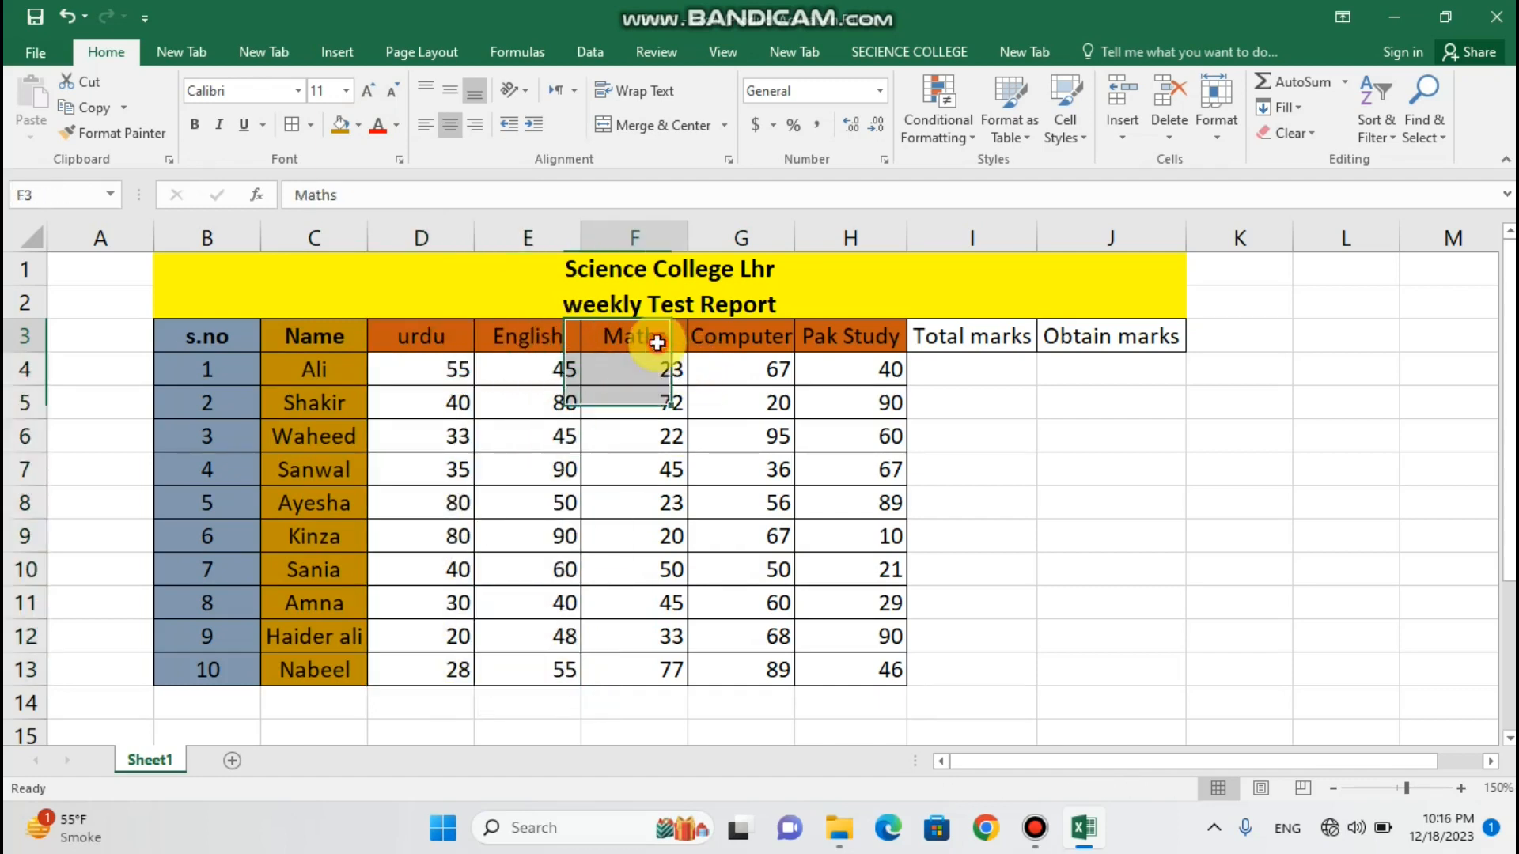
pyautogui.click(731, 332)
pyautogui.click(823, 336)
pyautogui.click(915, 338)
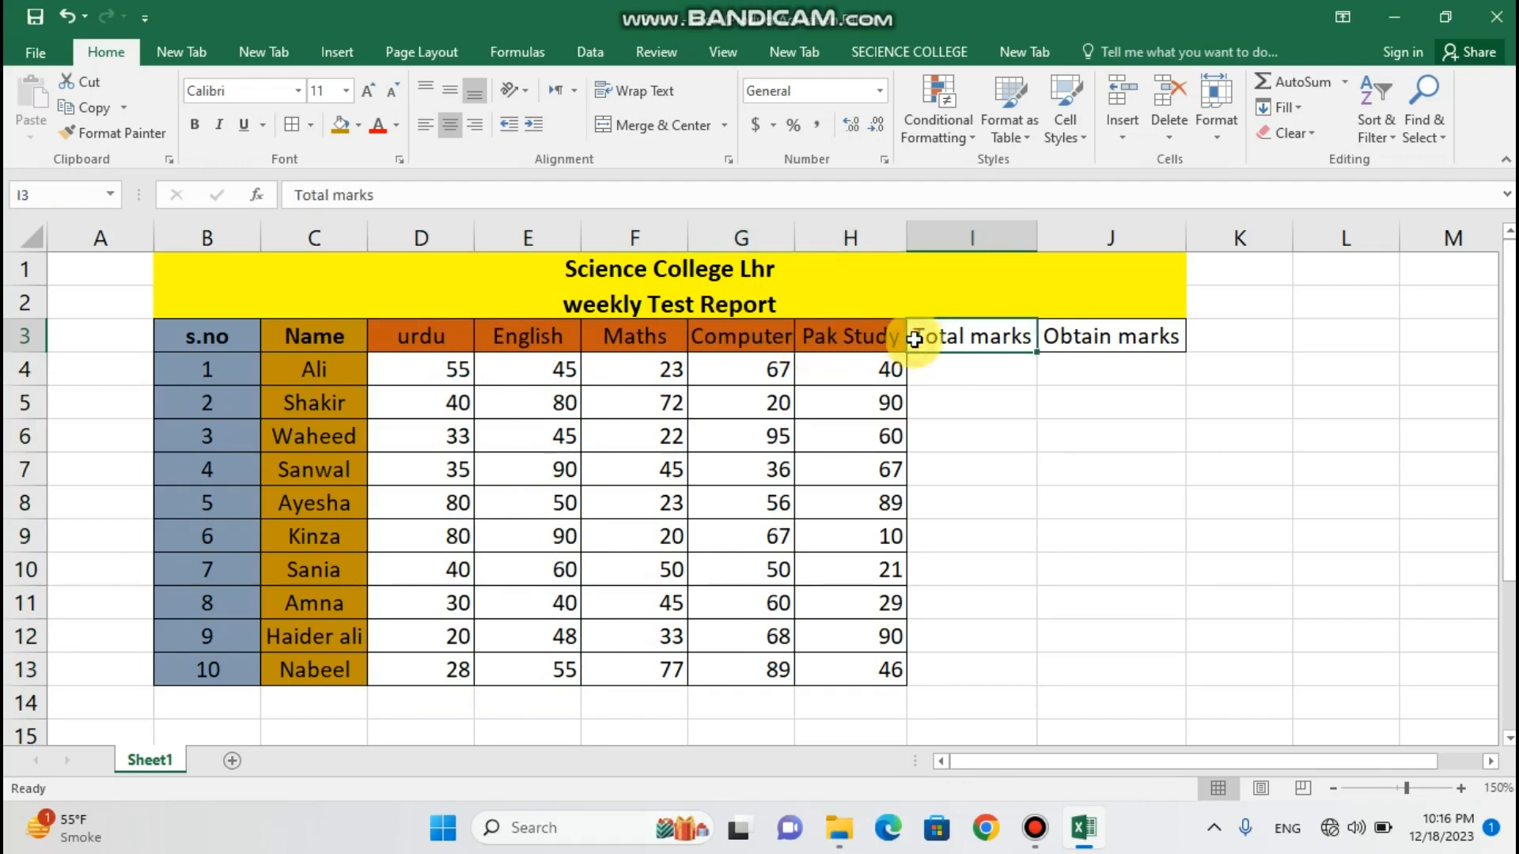
pyautogui.click(936, 369)
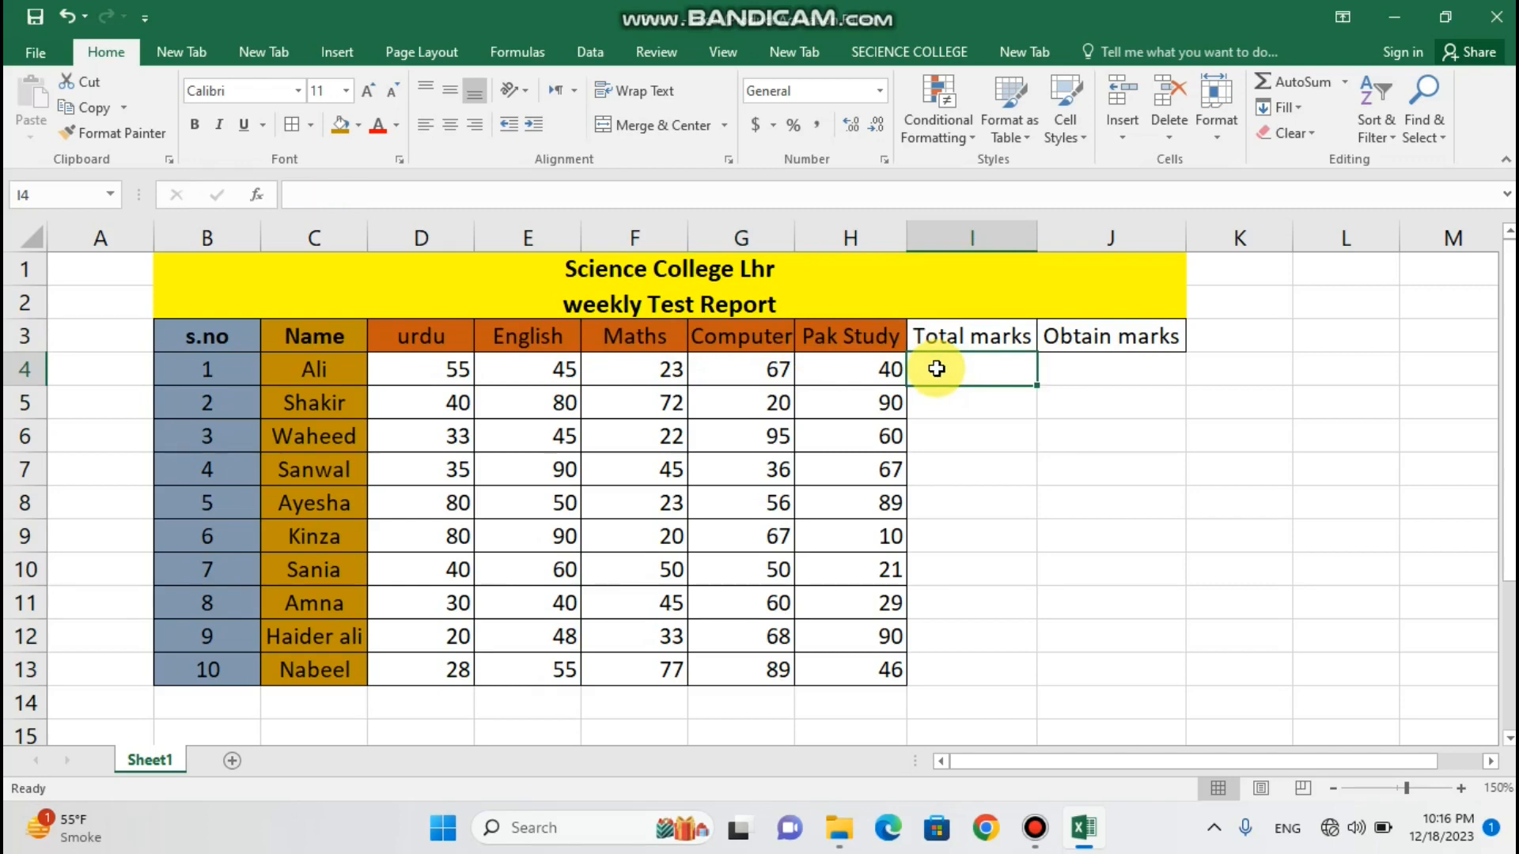
pyautogui.click(432, 339)
pyautogui.click(514, 336)
pyautogui.click(613, 335)
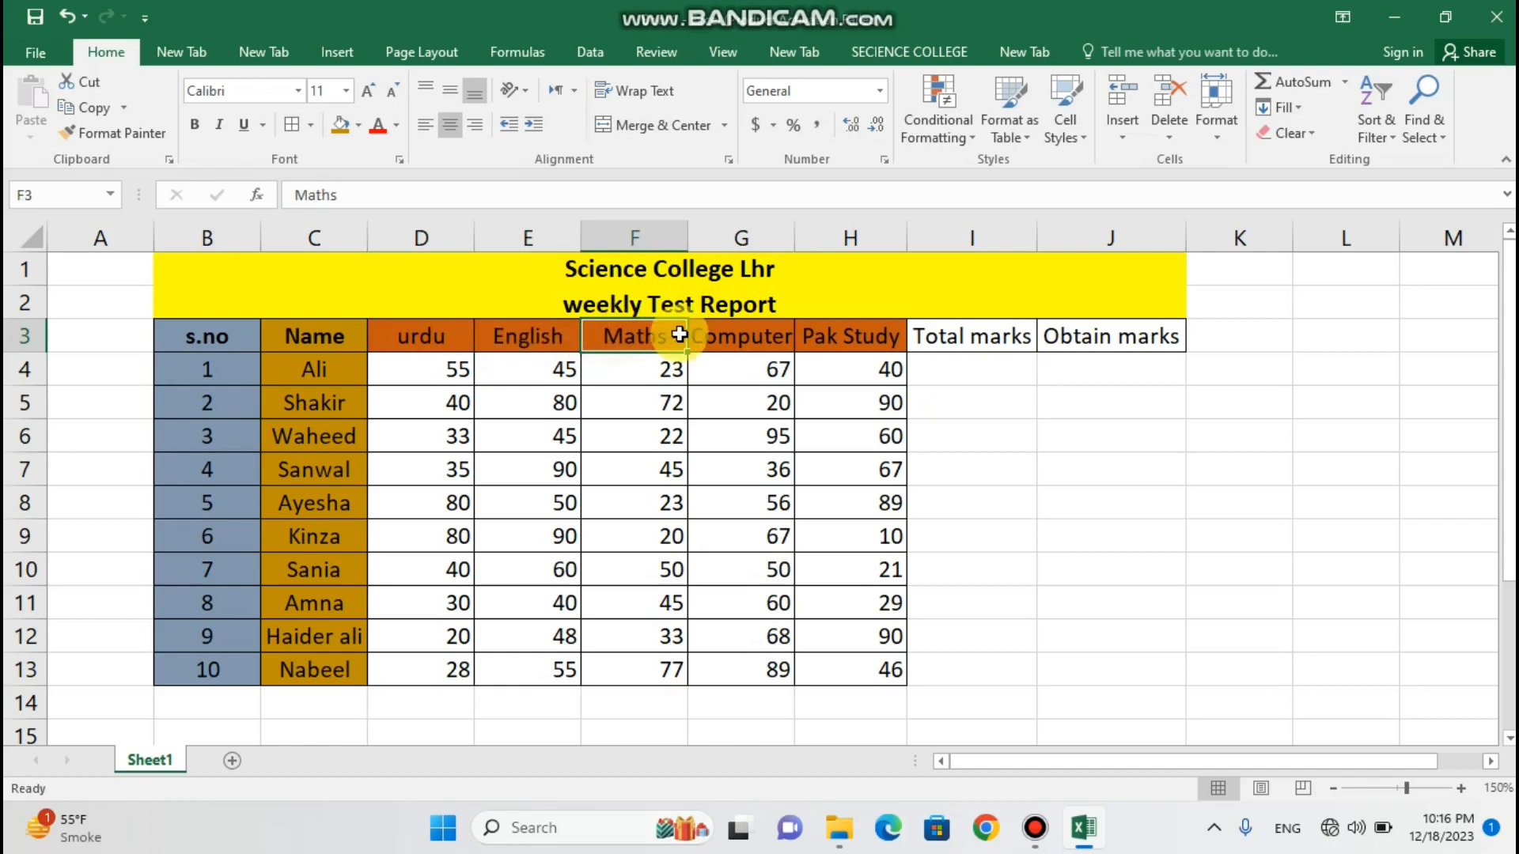
pyautogui.click(700, 334)
pyautogui.click(819, 334)
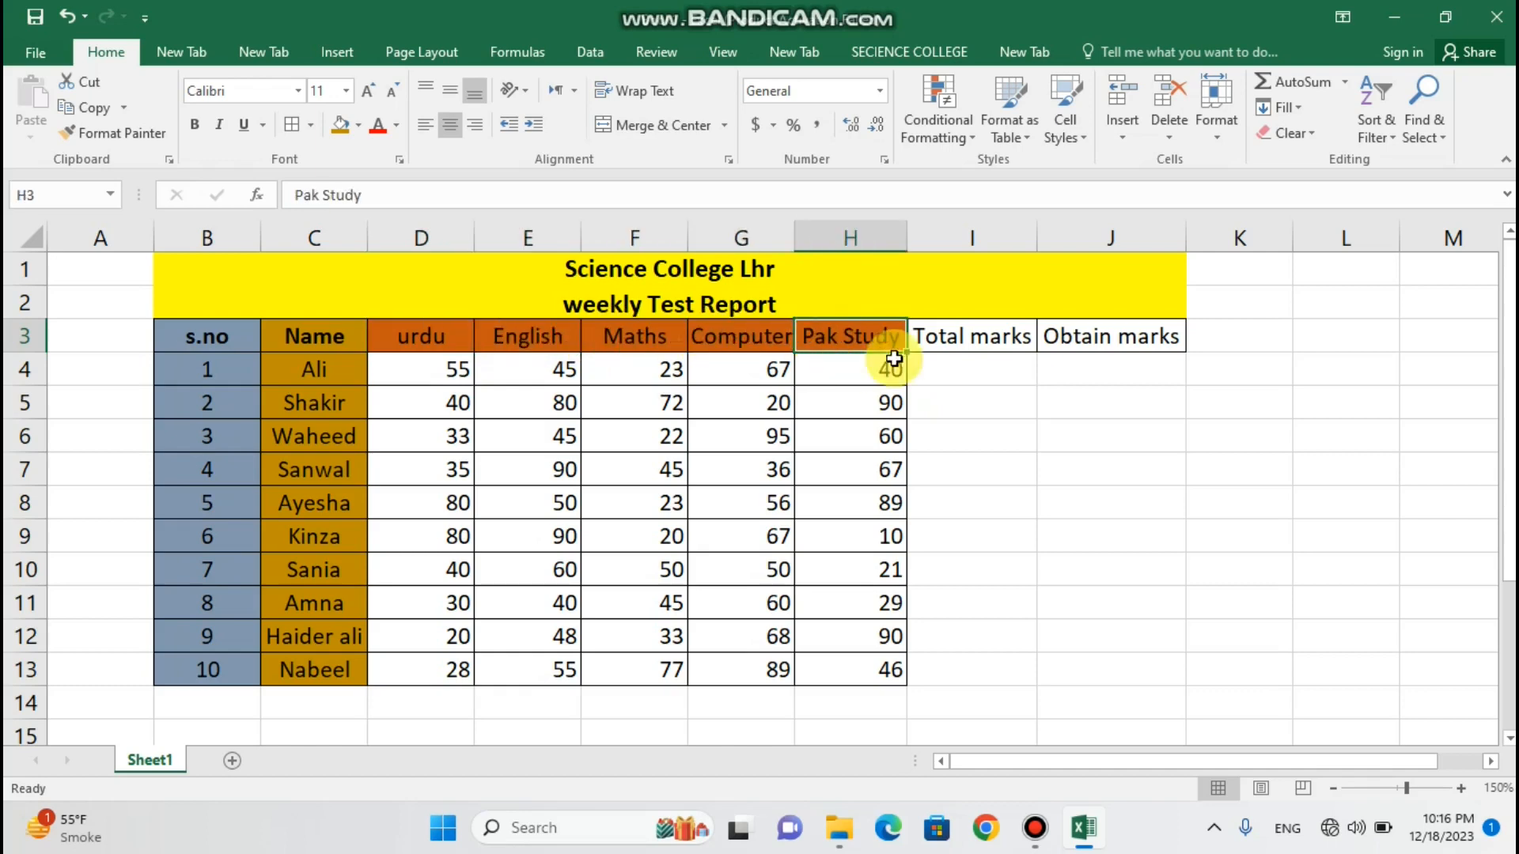
pyautogui.click(938, 365)
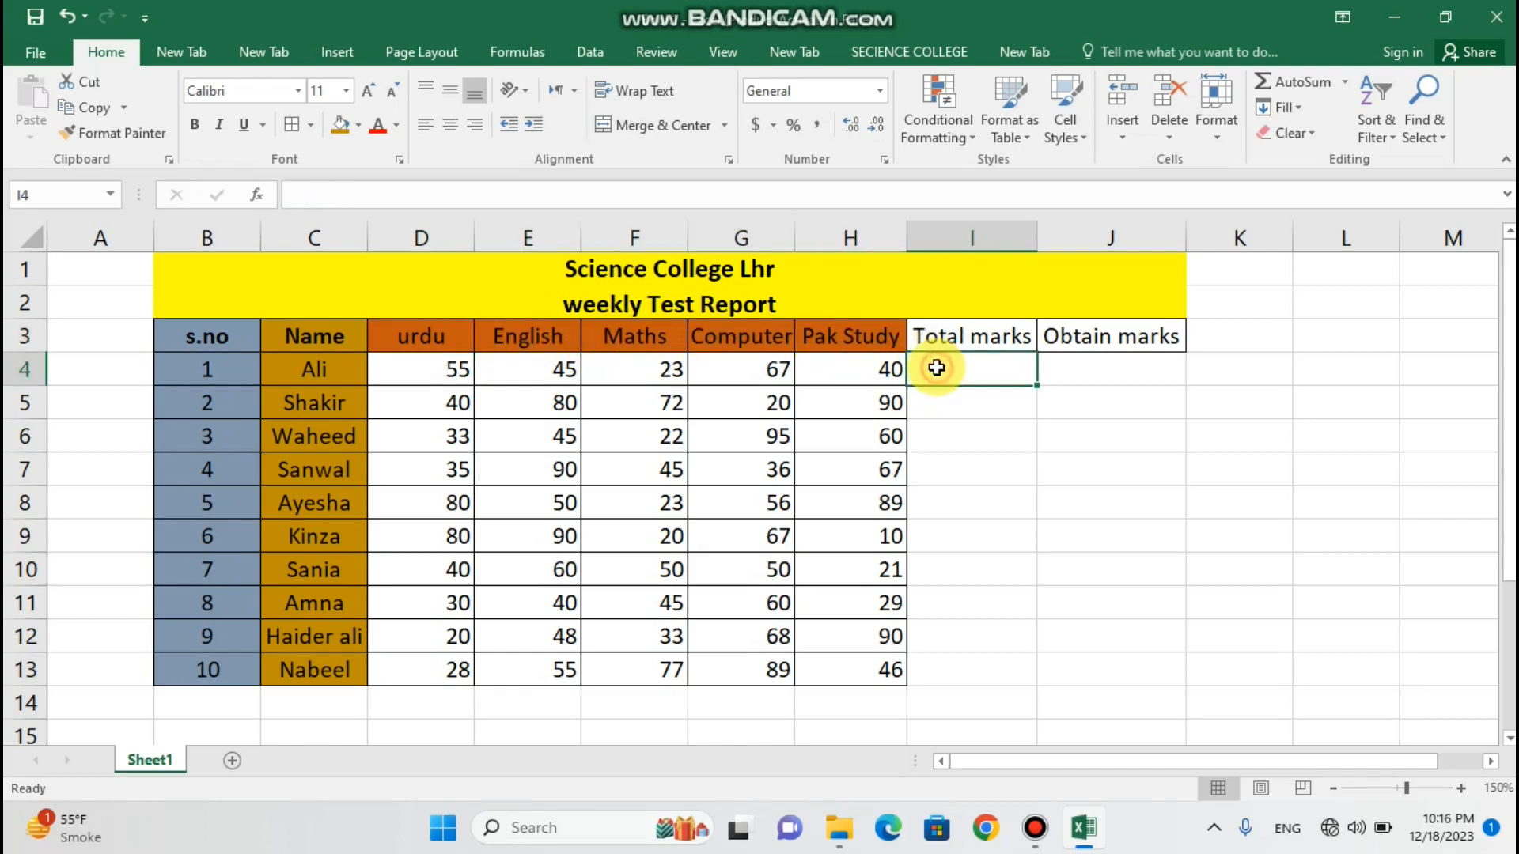
pyautogui.click(451, 372)
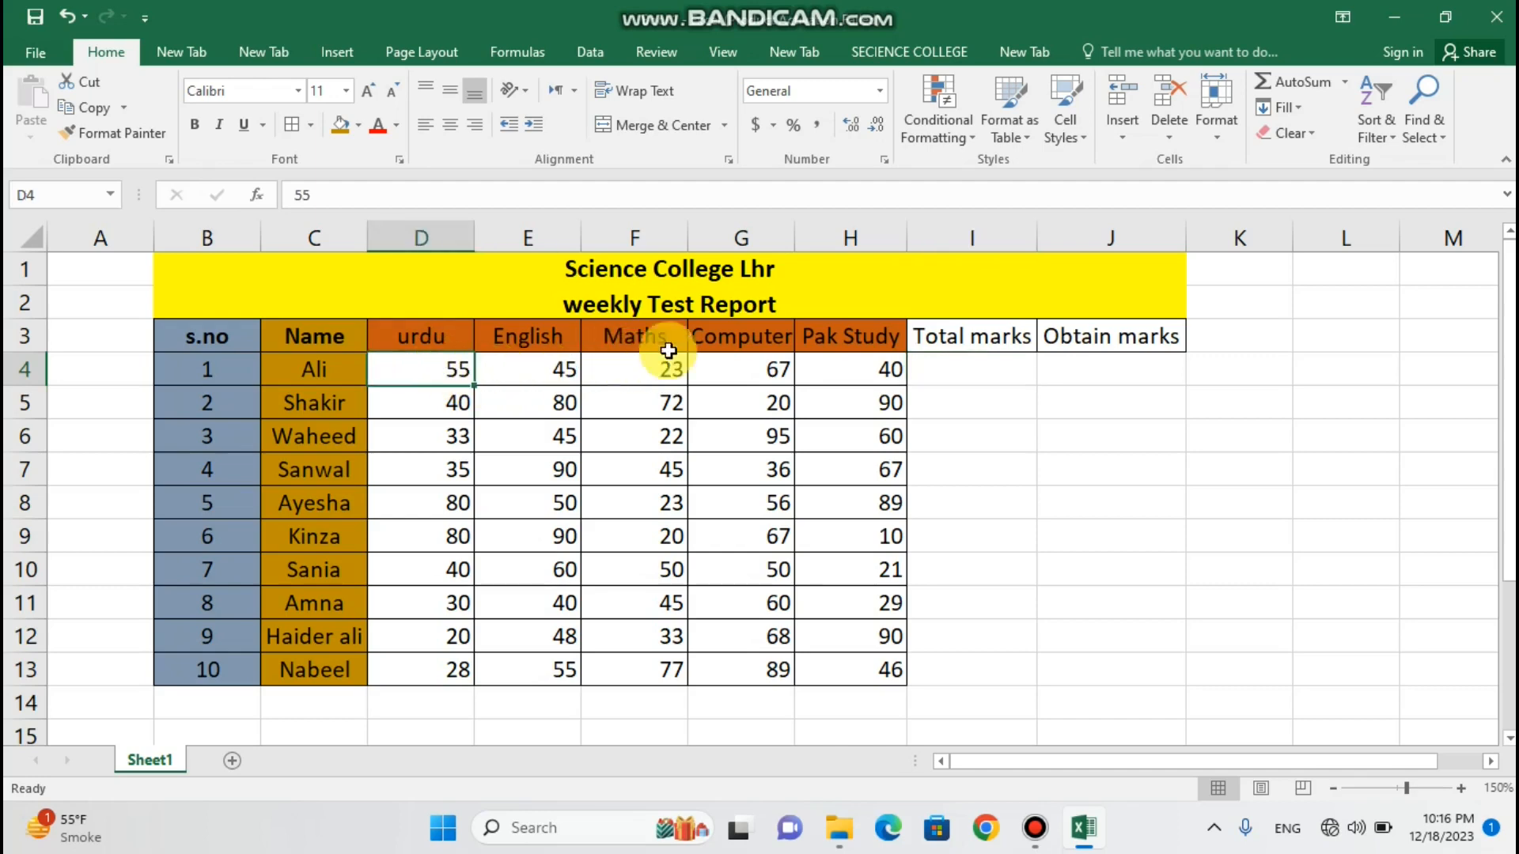
# - Enter 500 in every Total marks cell from I4 to I13 and center the values
pyautogui.click(922, 366)
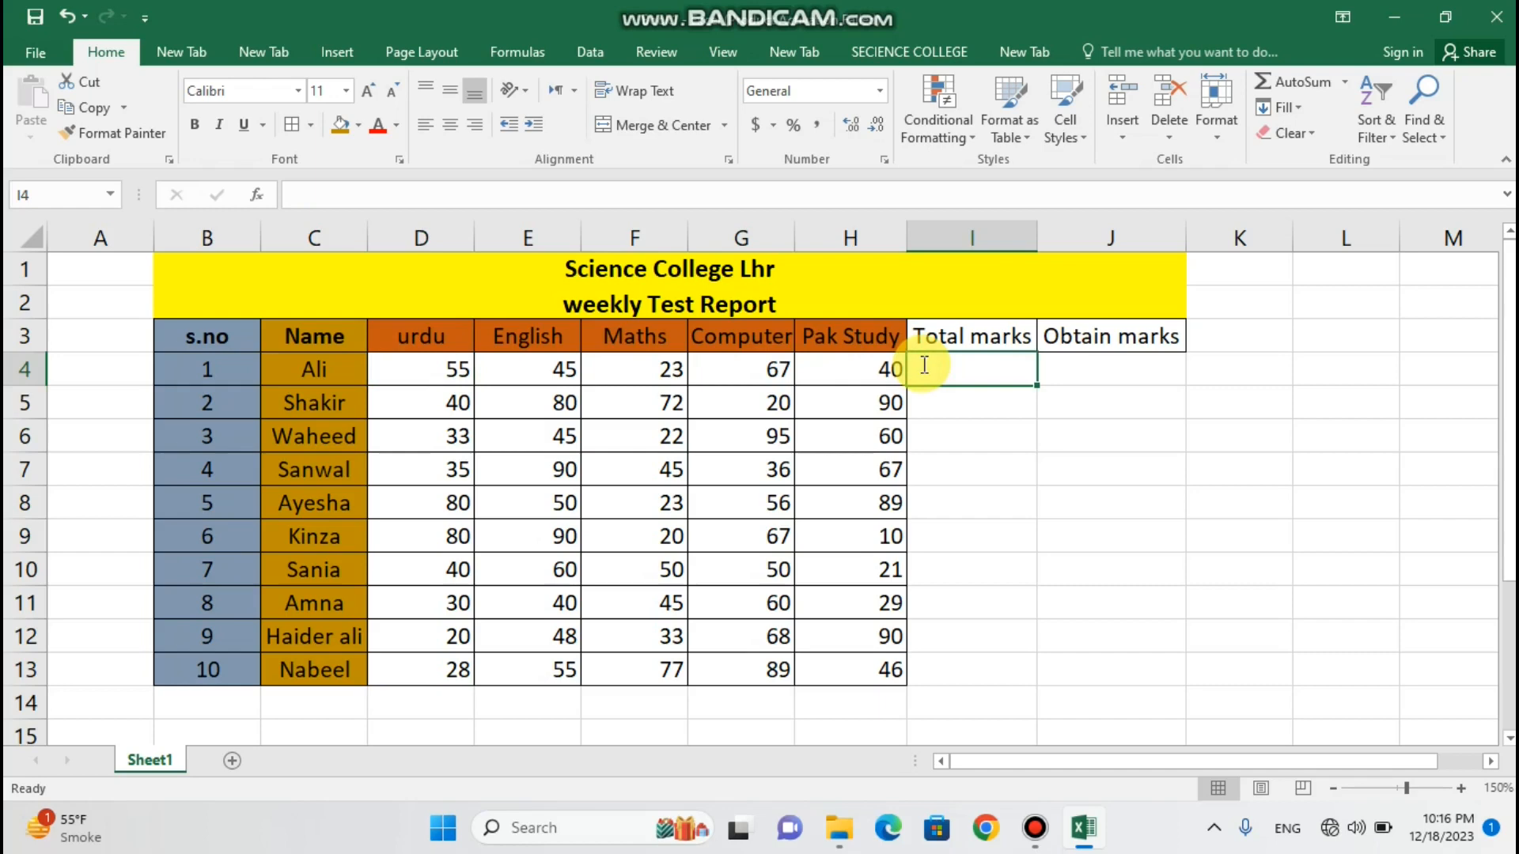
pyautogui.doubleClick(924, 365)
pyautogui.write('500')
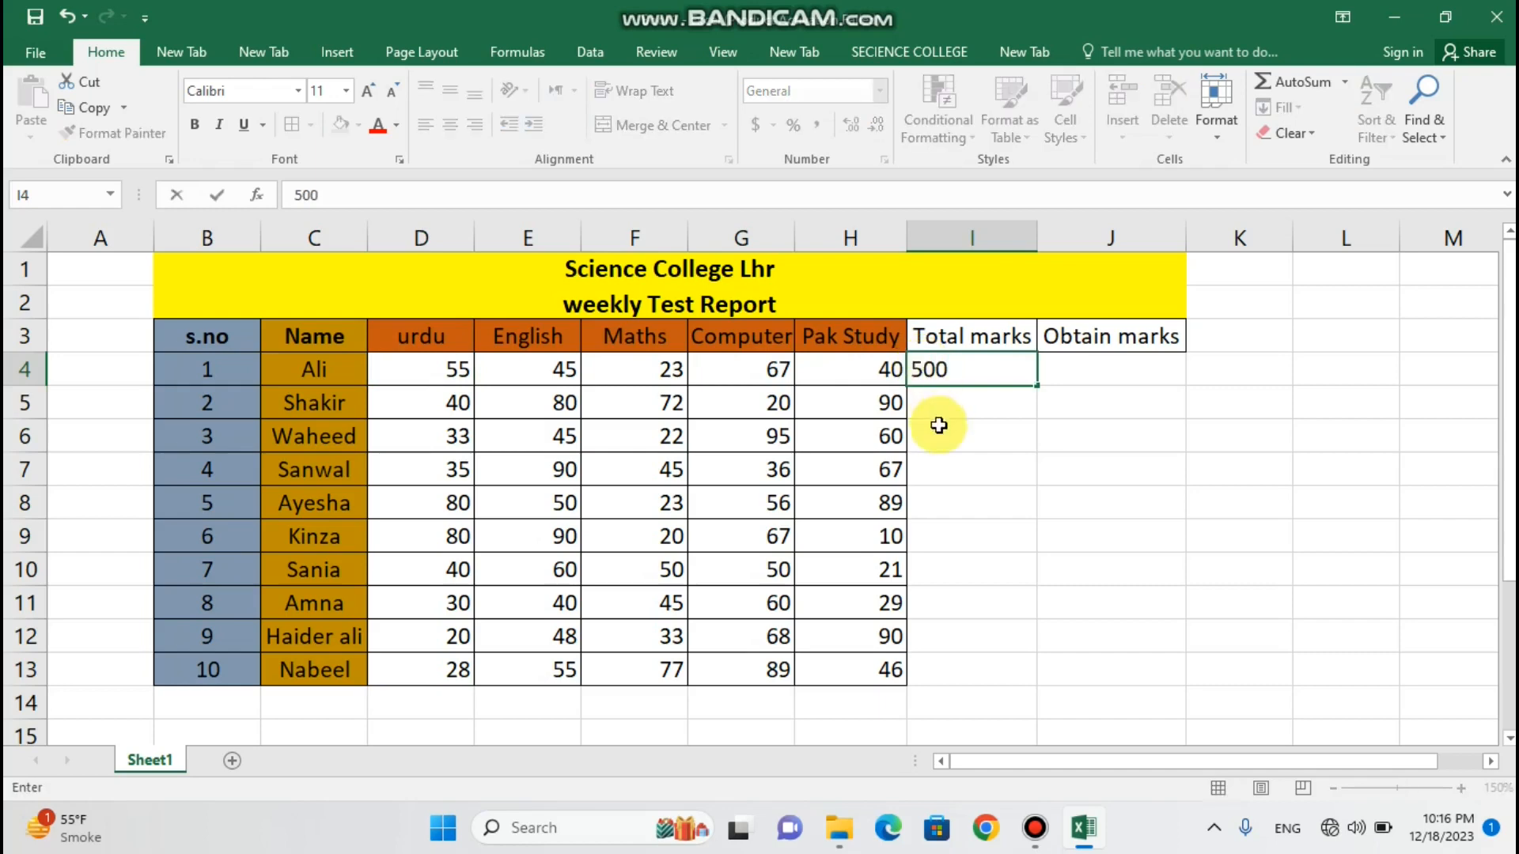
pyautogui.press('Return')
pyautogui.click(980, 370)
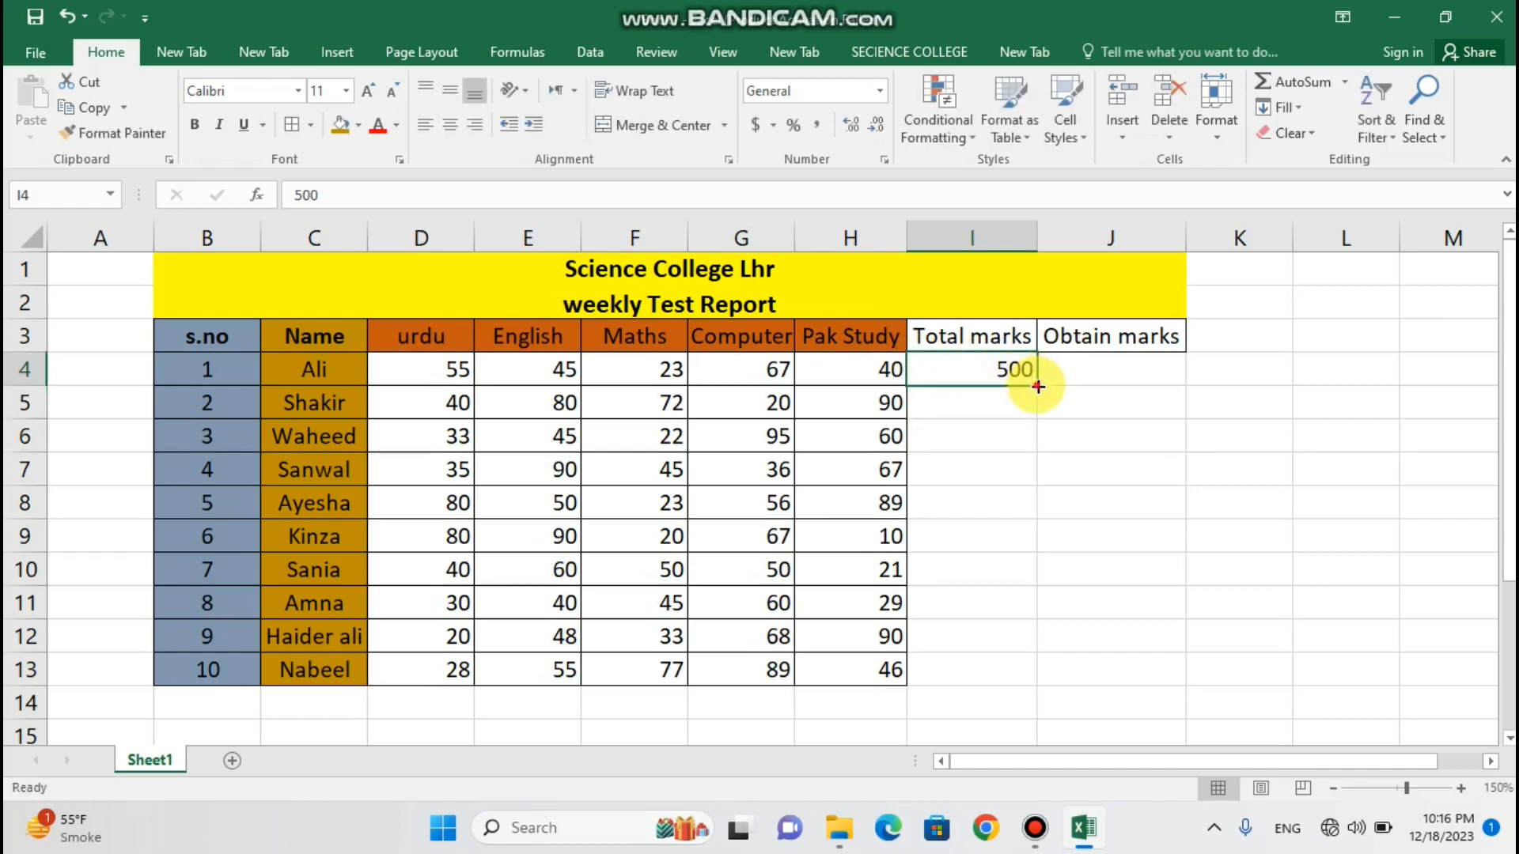
pyautogui.moveTo(1036, 384); pyautogui.dragTo(1020, 665)
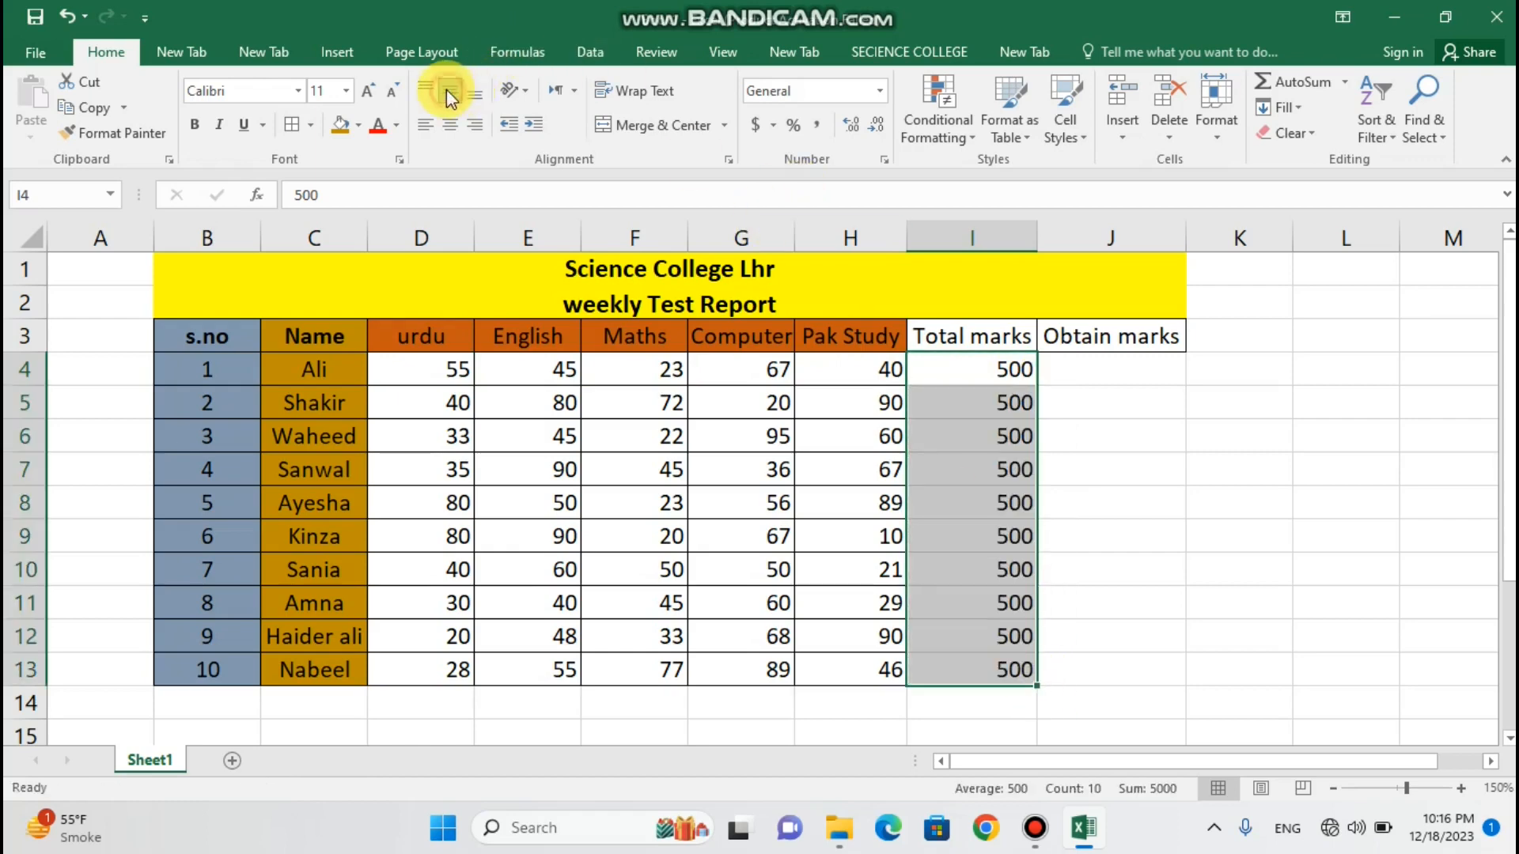
pyautogui.click(449, 124)
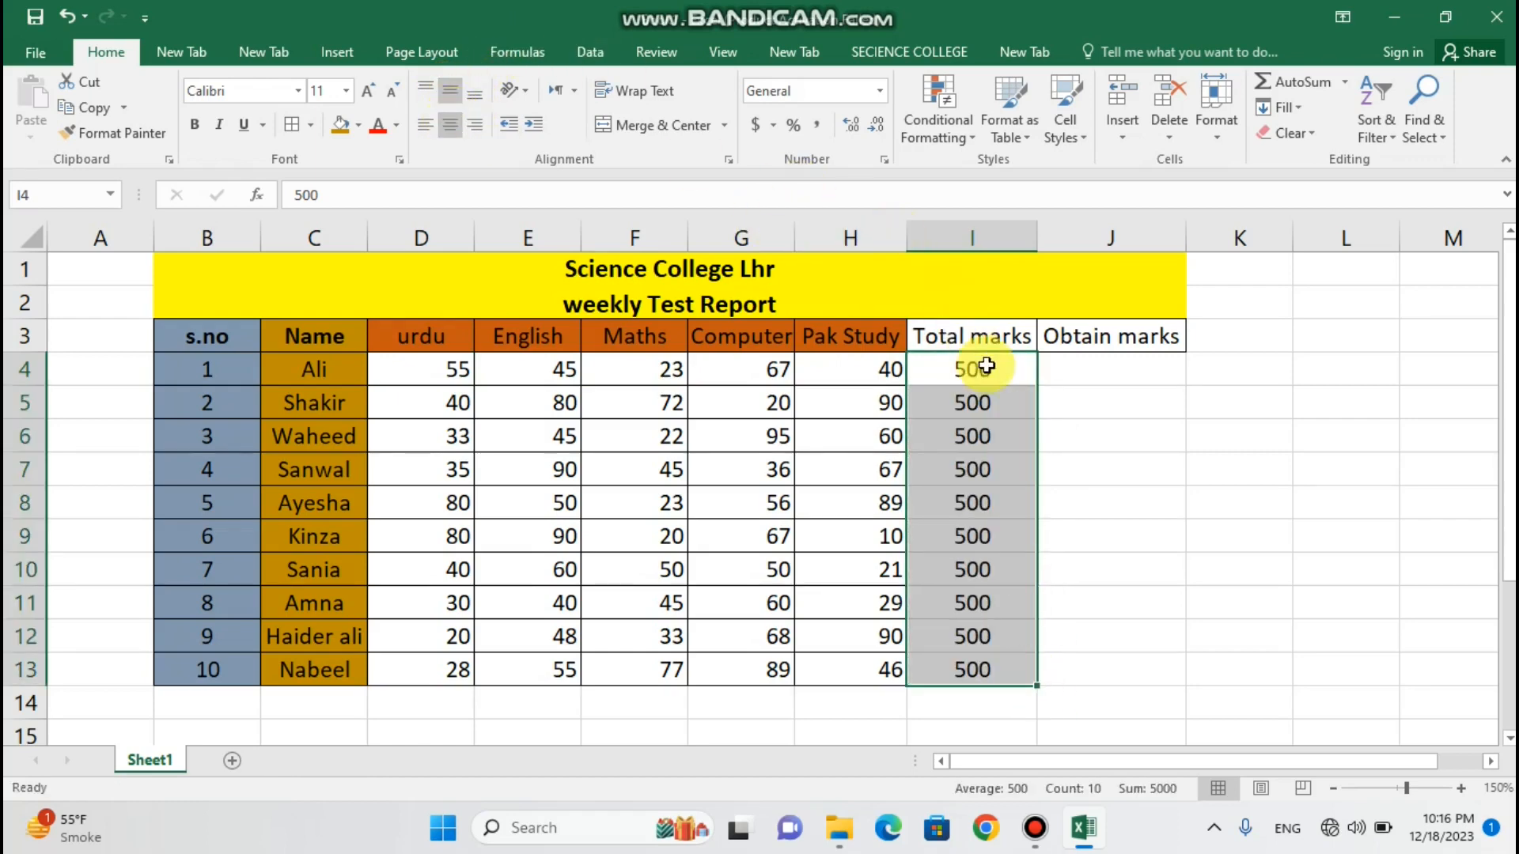
# - Fill the Total marks header with light gold and apply all borders to I4:I13
pyautogui.click(976, 336)
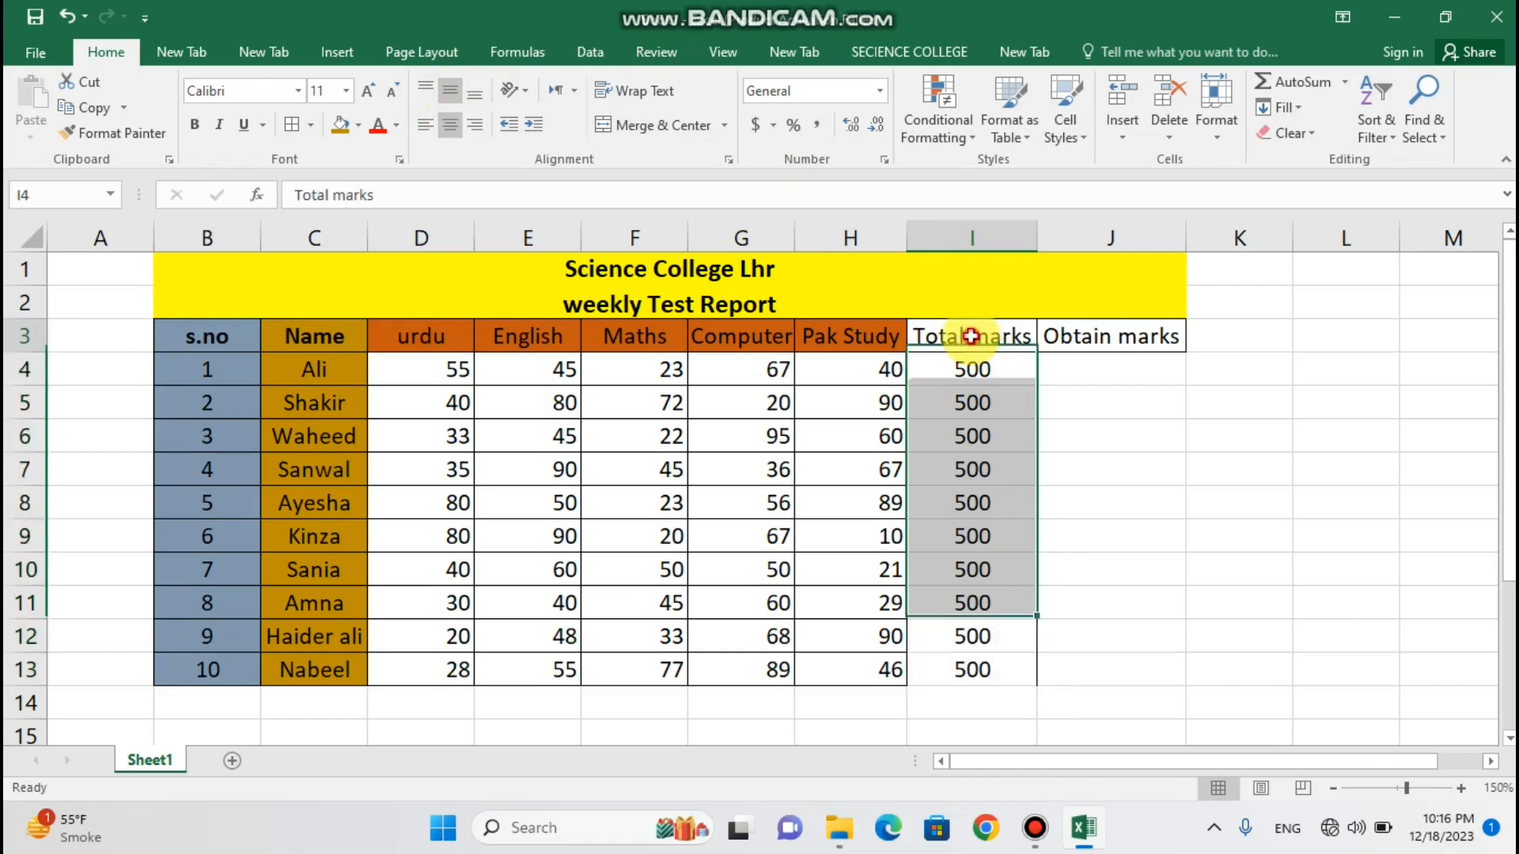
pyautogui.click(360, 127)
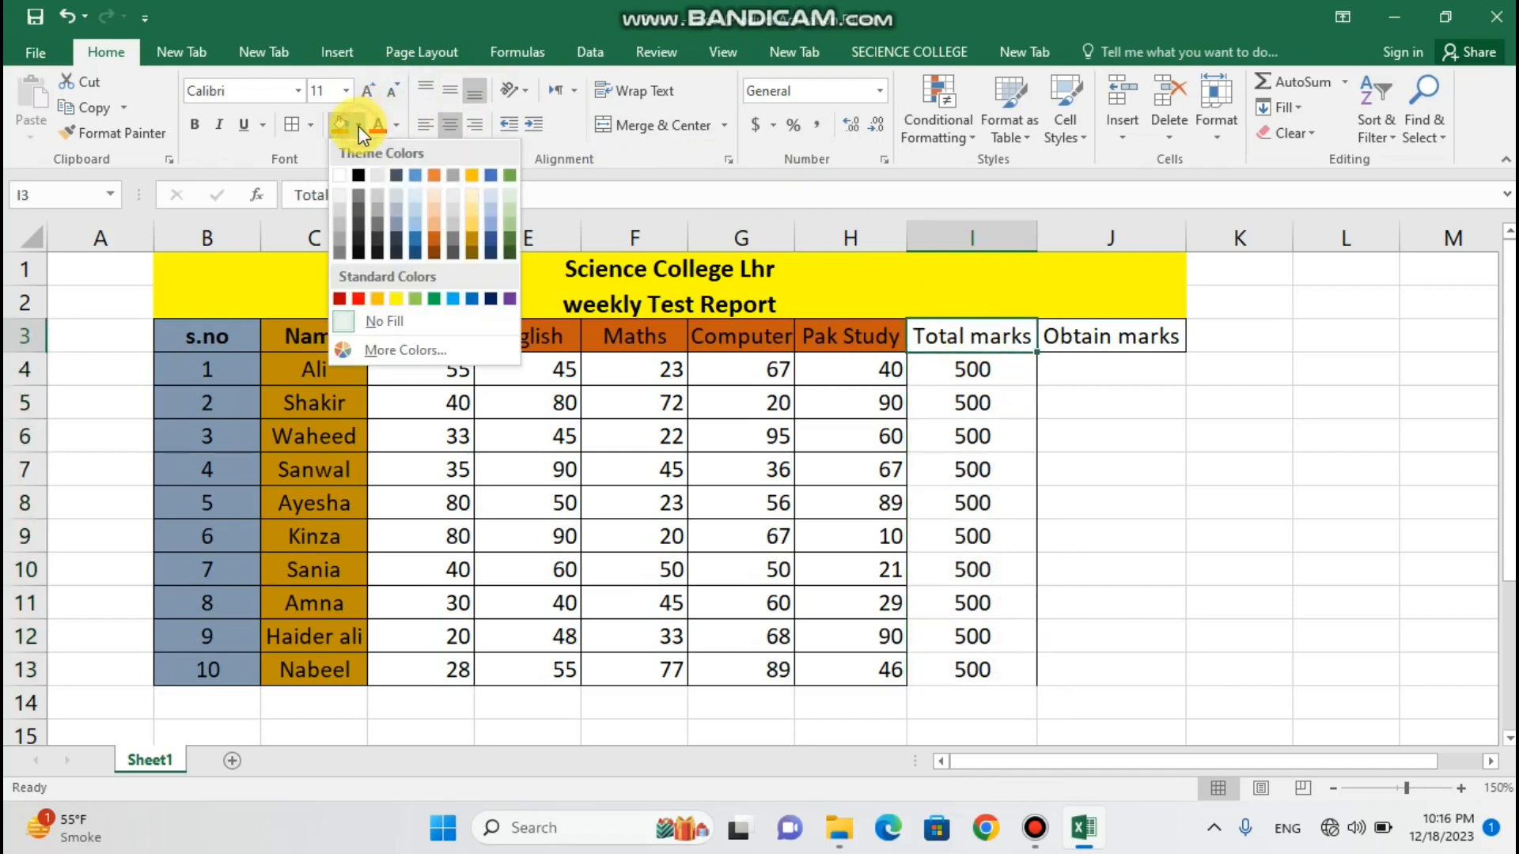
pyautogui.click(475, 225)
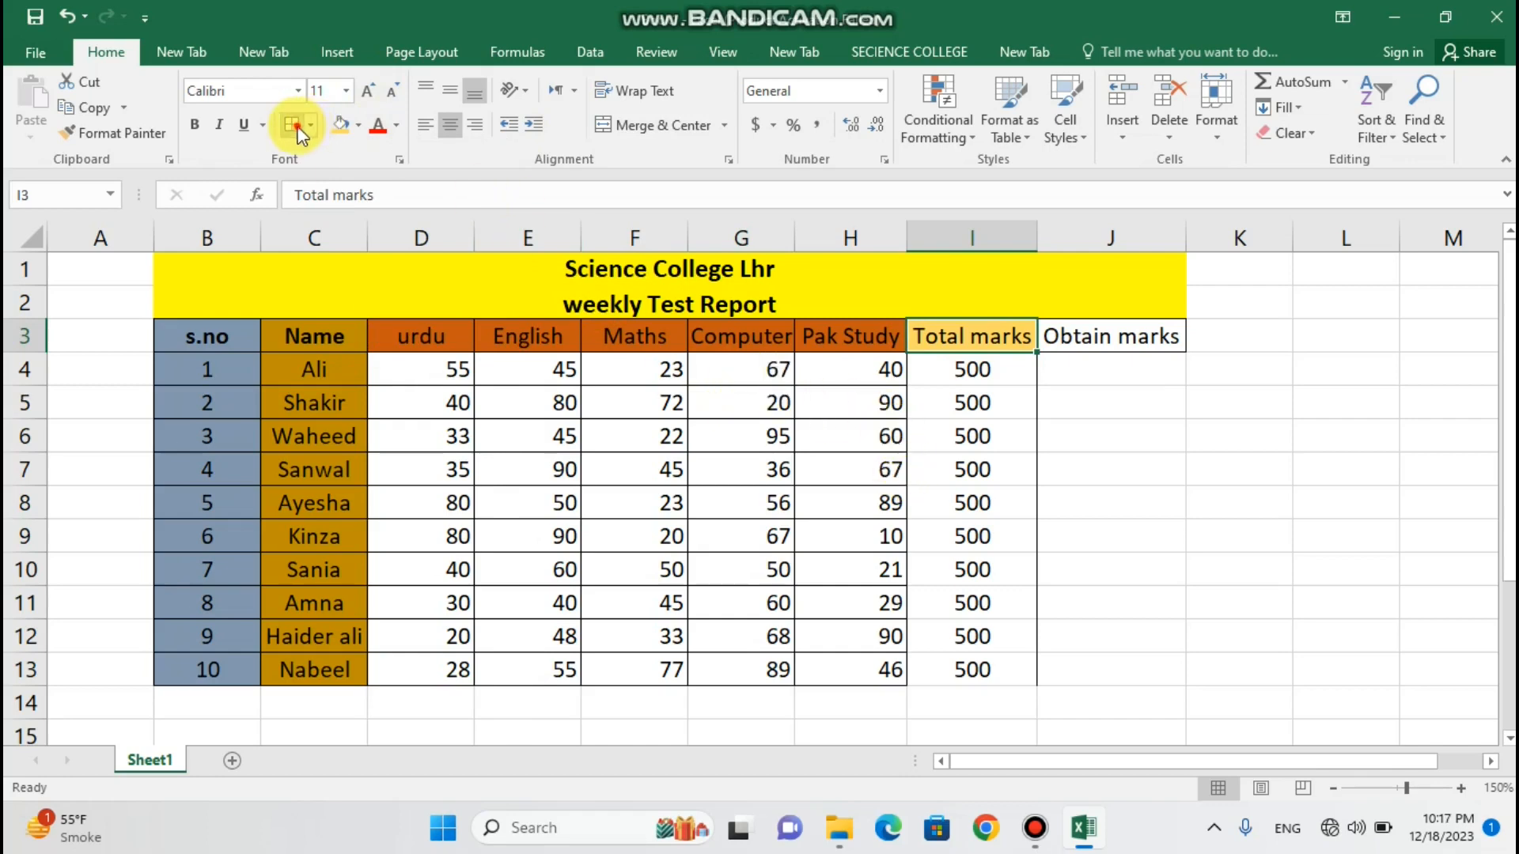
pyautogui.moveTo(948, 366); pyautogui.dragTo(1003, 668)
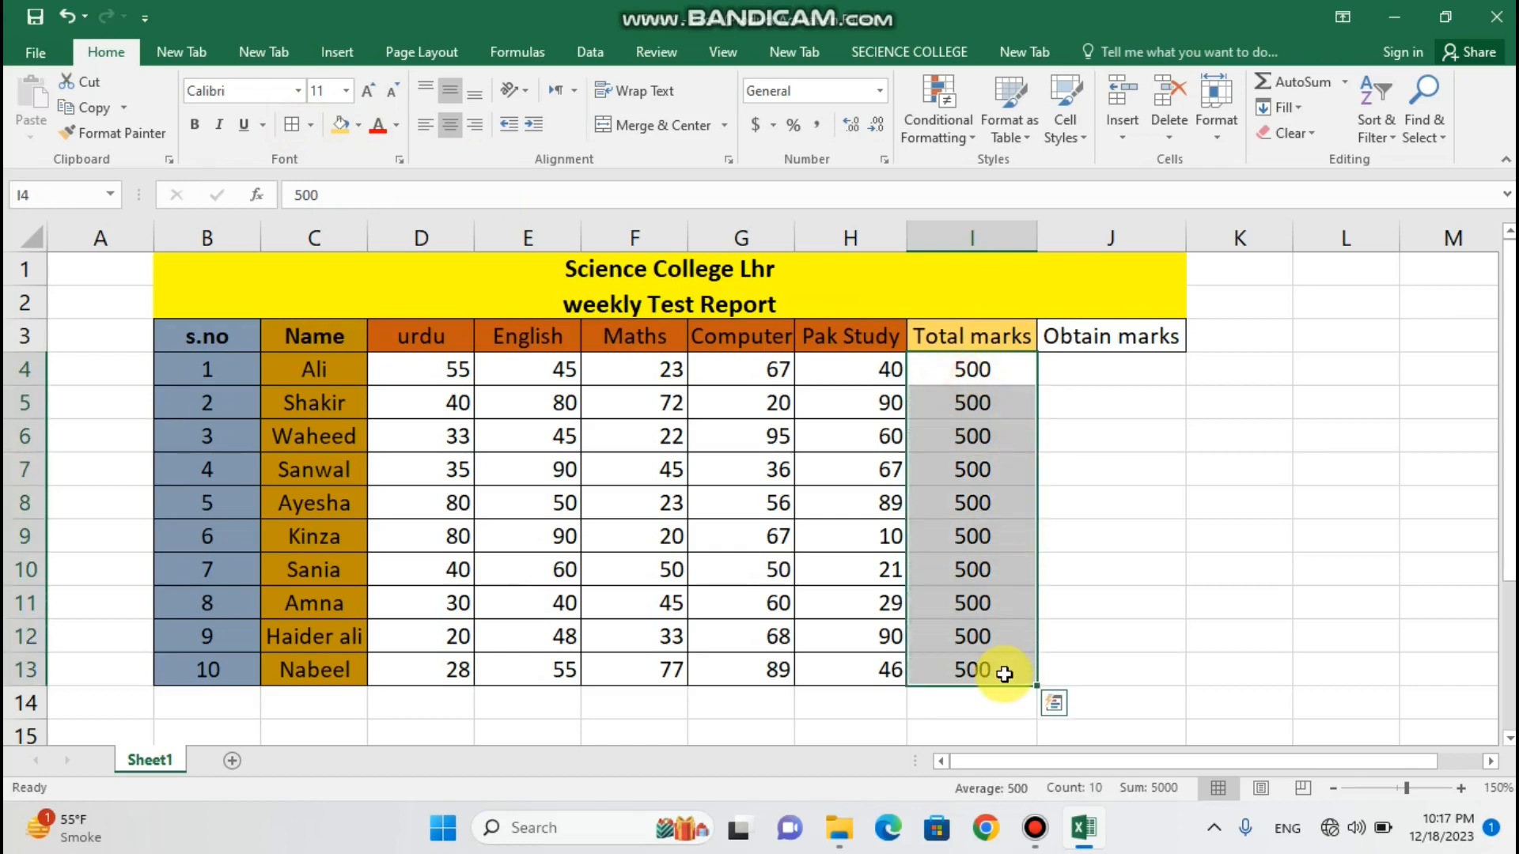
pyautogui.click(289, 127)
pyautogui.click(1087, 447)
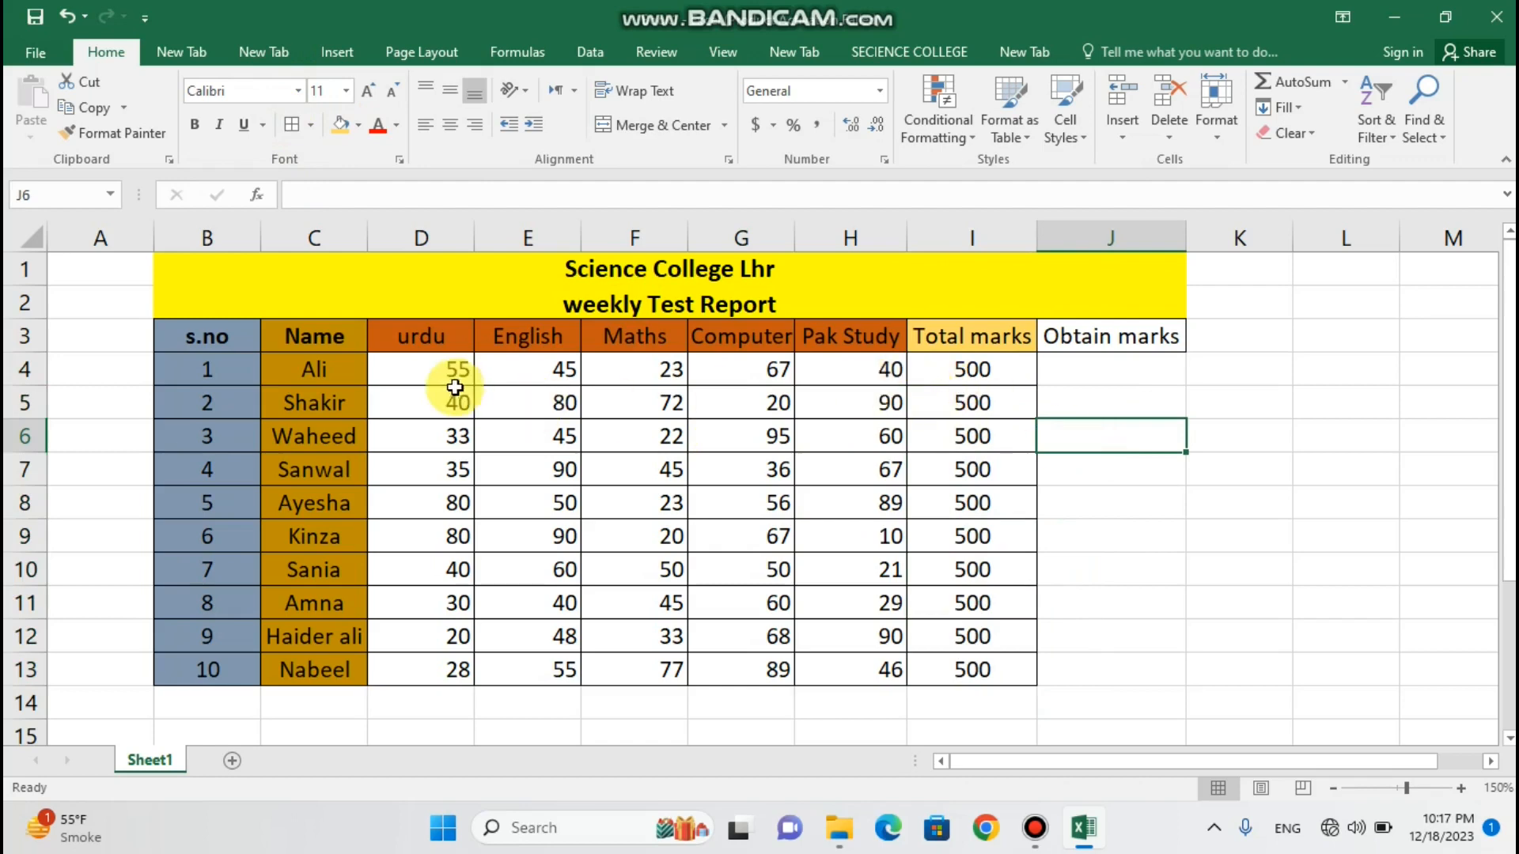
# - Center the subject marks in the range D4:H13
pyautogui.click(425, 378)
pyautogui.moveTo(426, 378); pyautogui.dragTo(888, 667)
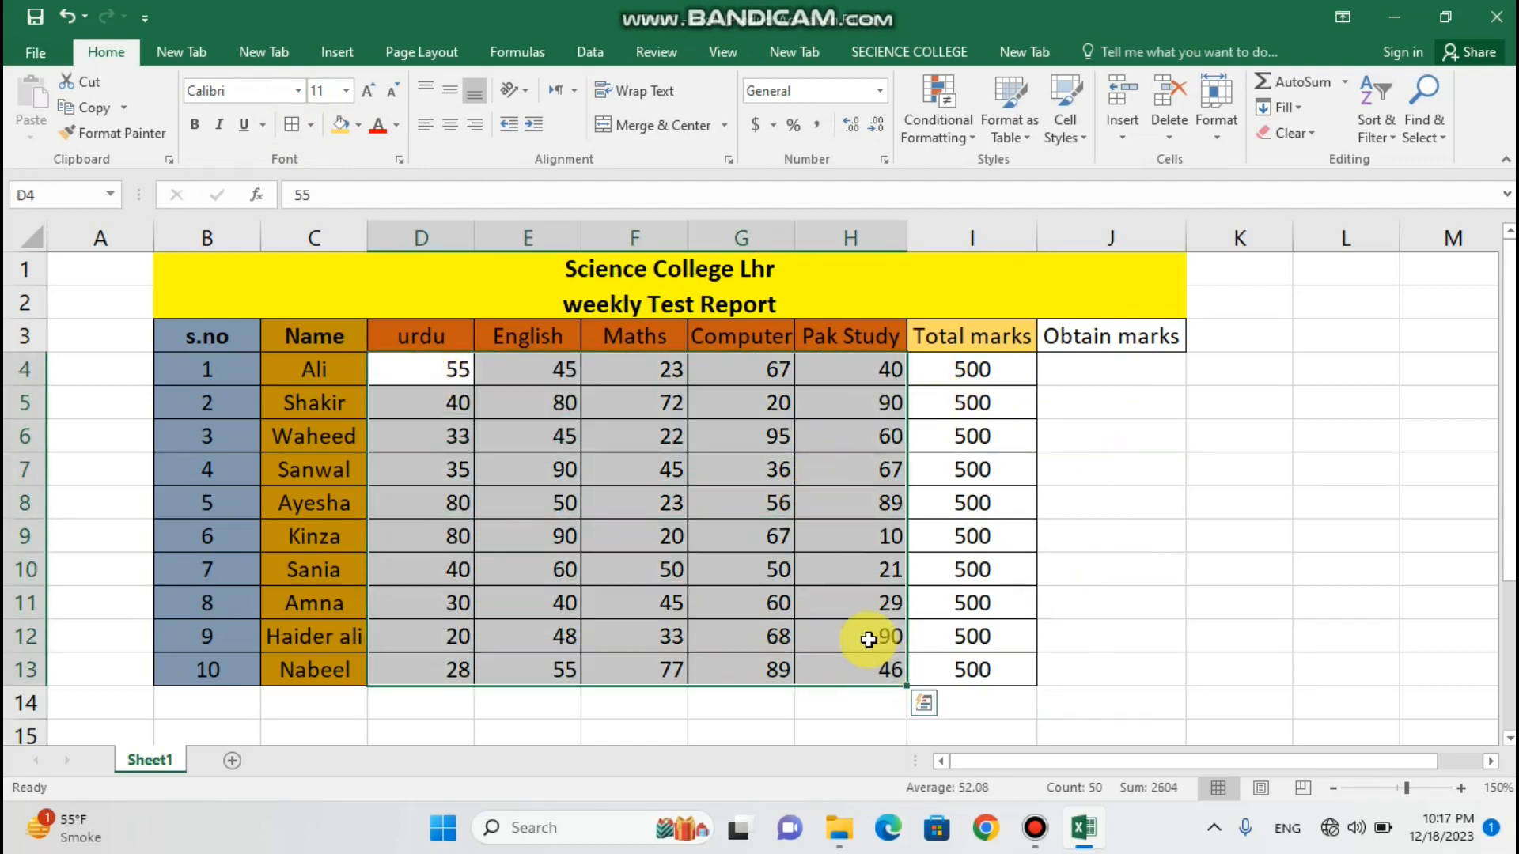
pyautogui.click(450, 125)
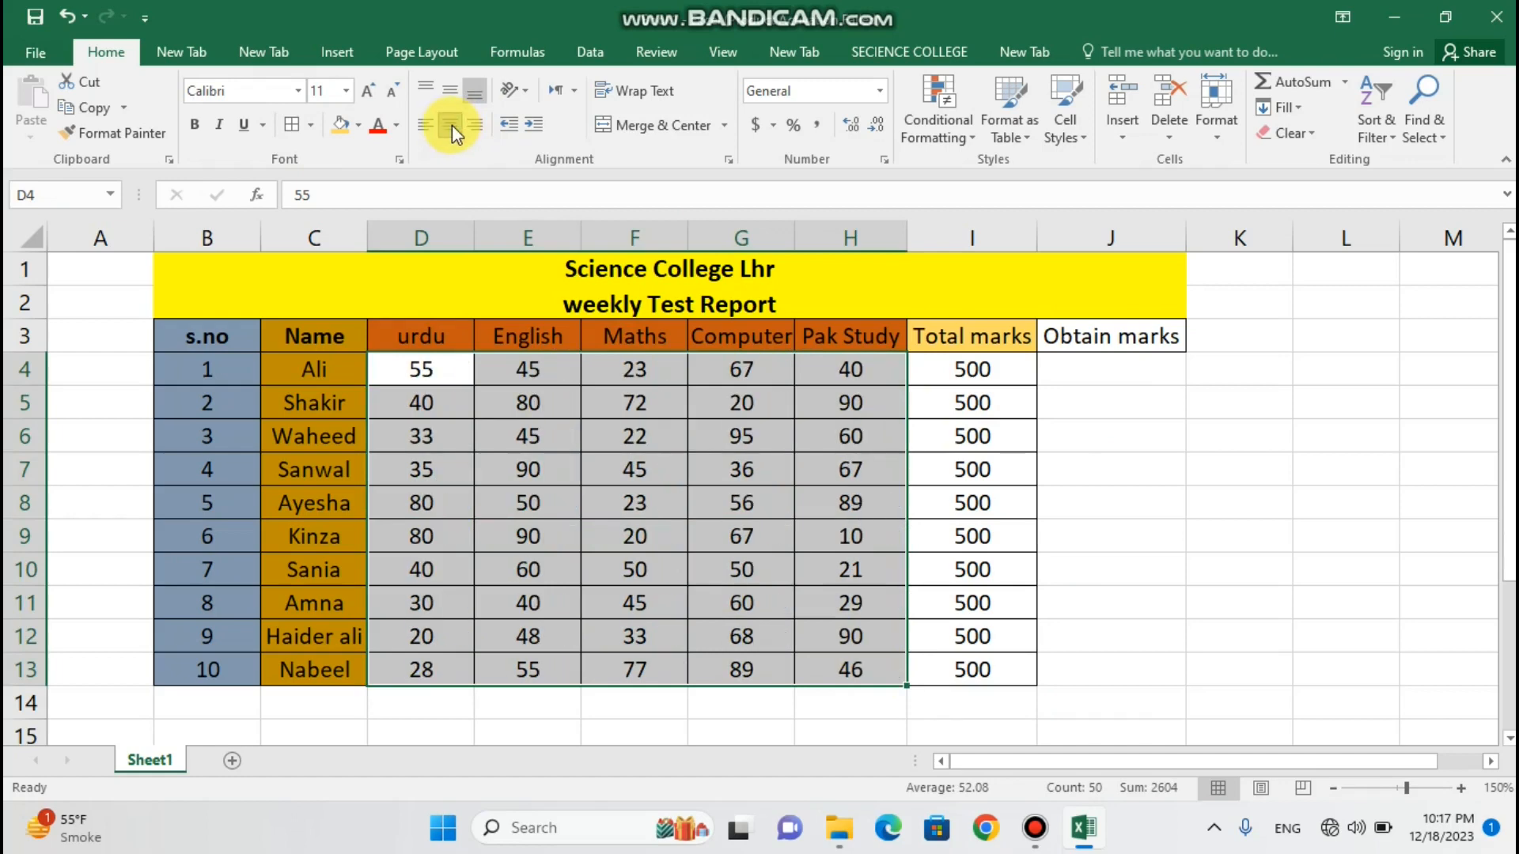
pyautogui.click(1151, 440)
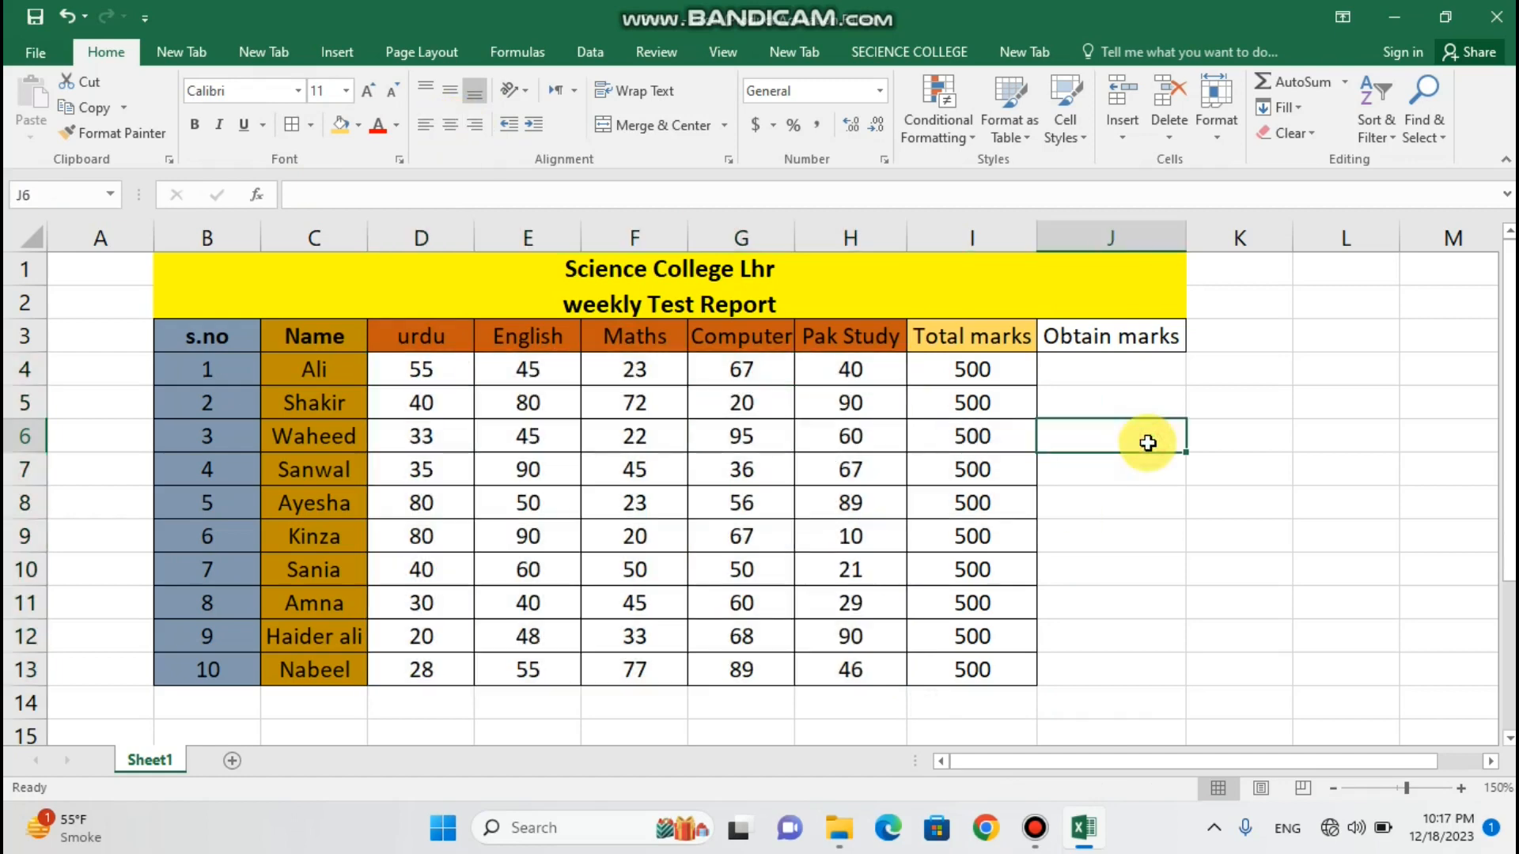
pyautogui.click(1077, 372)
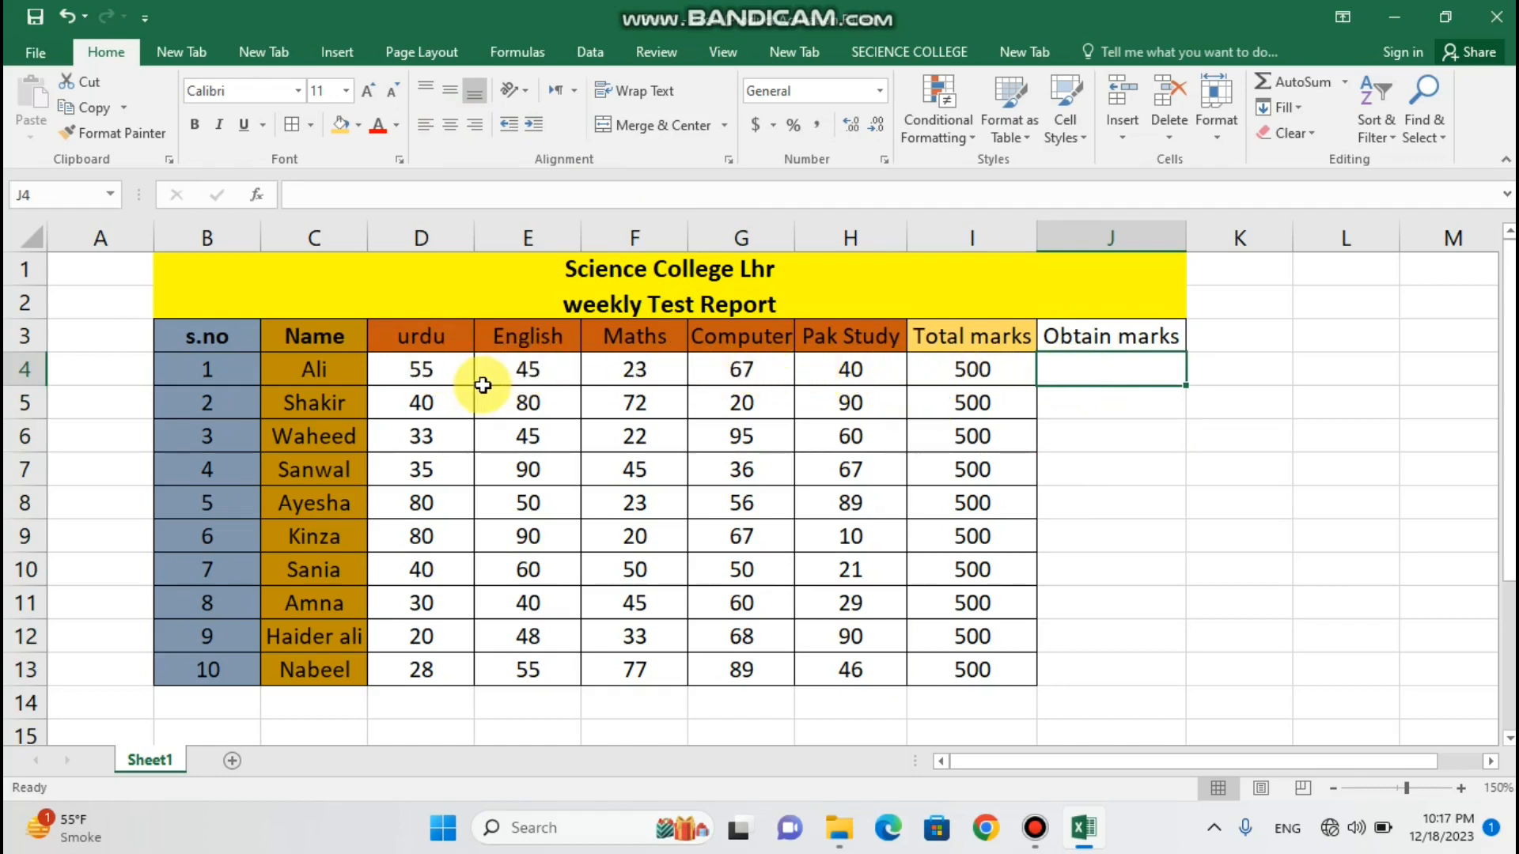
pyautogui.moveTo(435, 372); pyautogui.dragTo(669, 373)
pyautogui.moveTo(671, 373); pyautogui.dragTo(819, 375)
pyautogui.moveTo(420, 365); pyautogui.dragTo(841, 374)
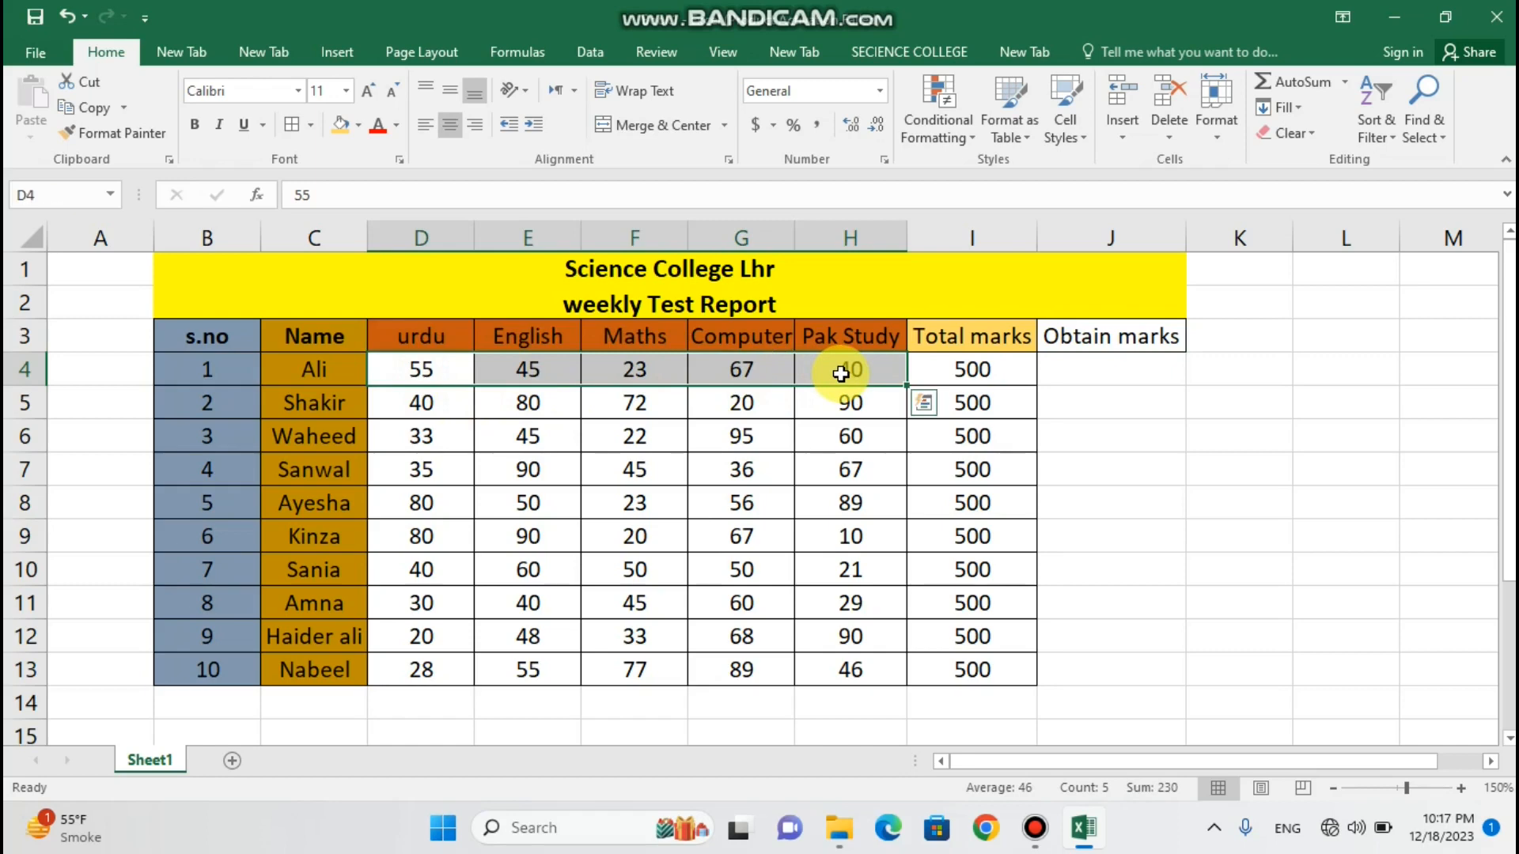
# - Calculate the first student's obtained marks in J4 with the formula =sum(D4:H4)
pyautogui.click(1082, 396)
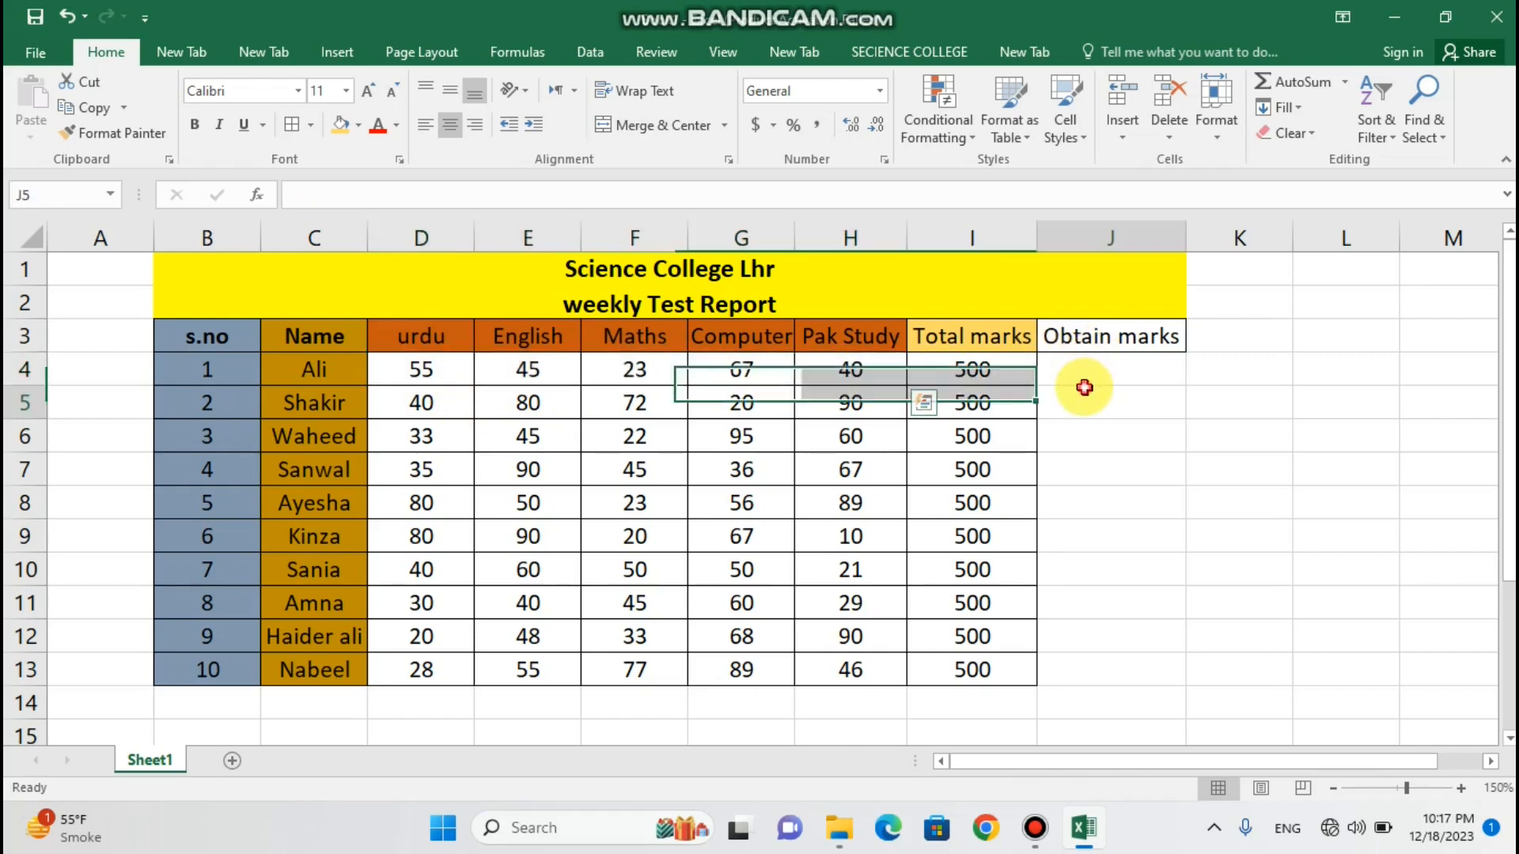
pyautogui.click(1082, 375)
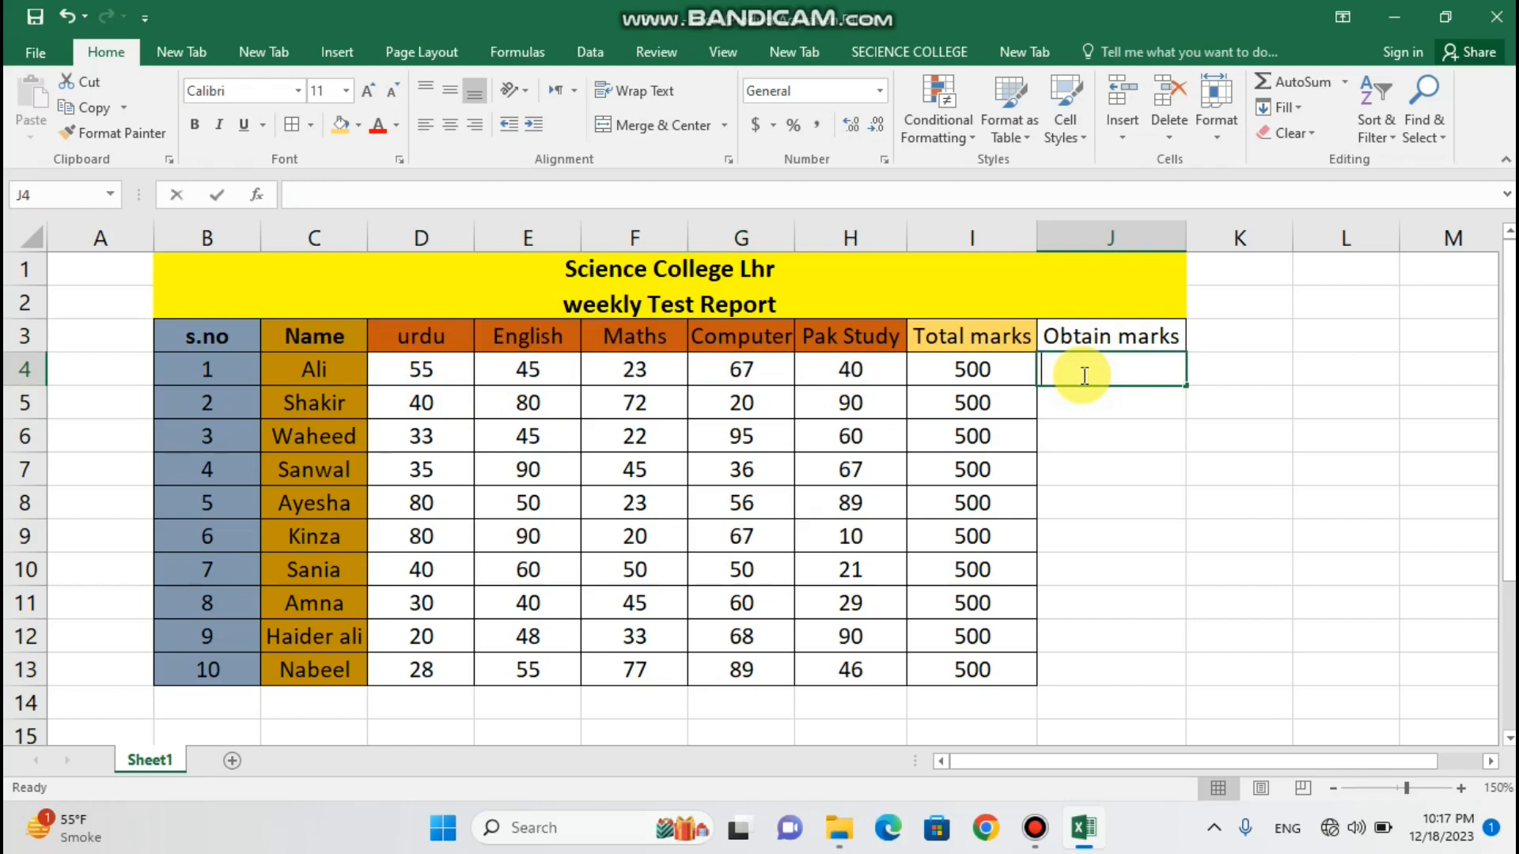
pyautogui.write('=sum(')
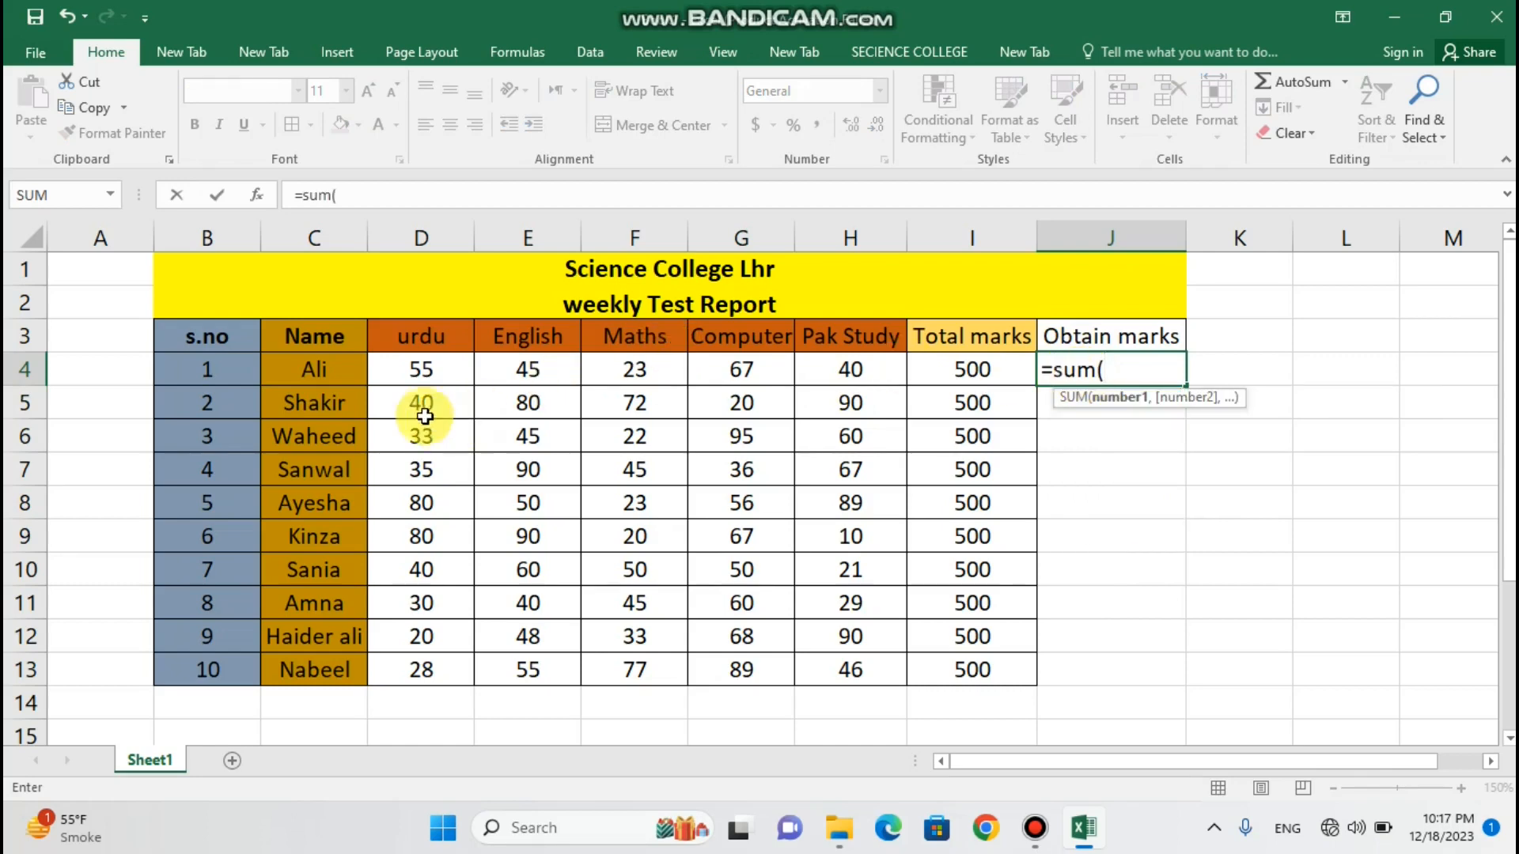
pyautogui.click(449, 370)
pyautogui.moveTo(448, 369); pyautogui.dragTo(834, 371)
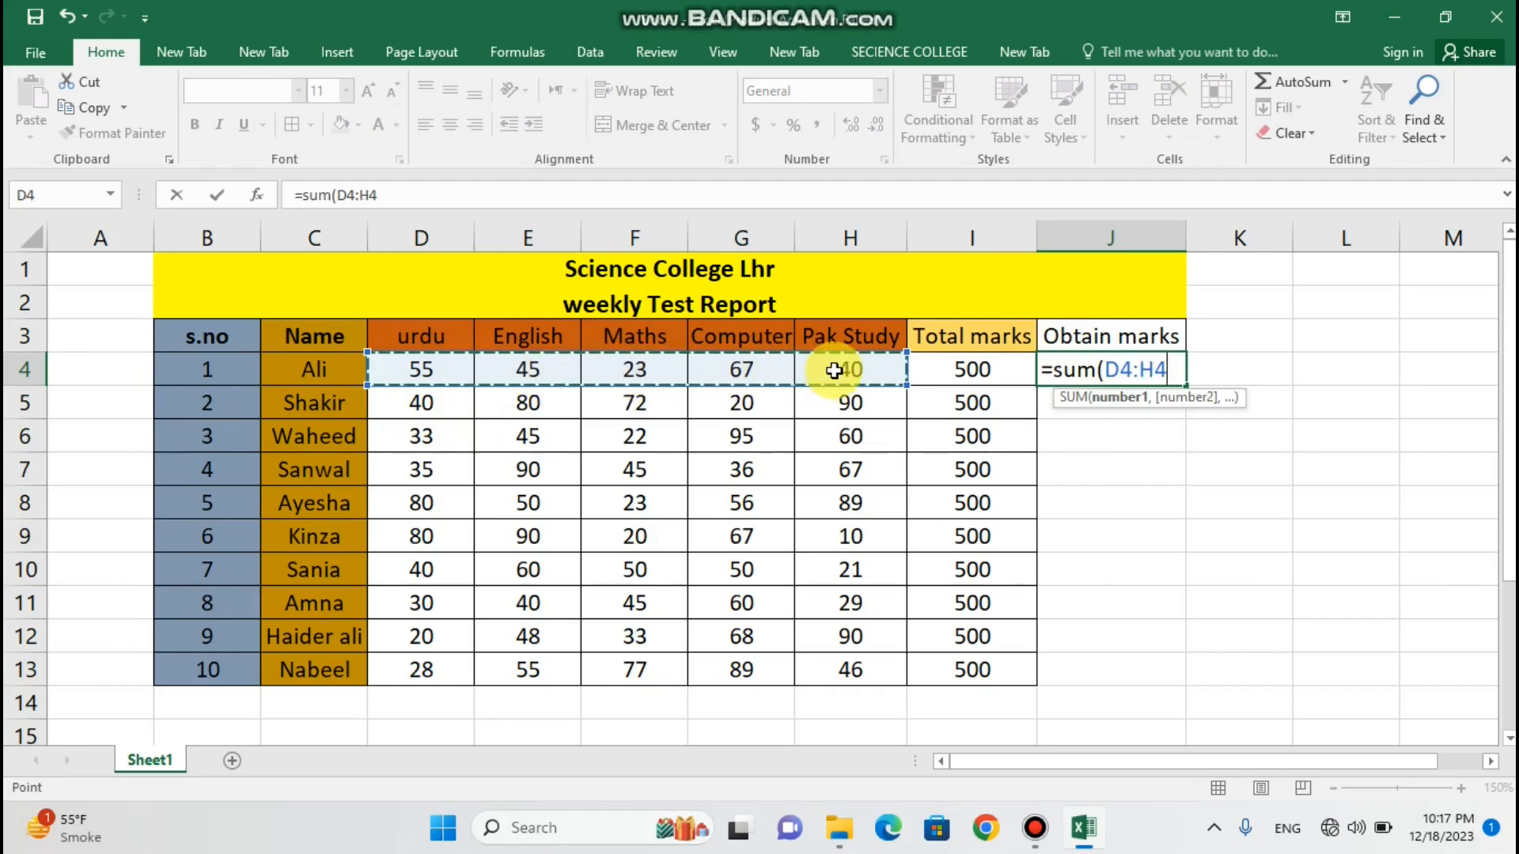
pyautogui.write(')')
pyautogui.press('Return')
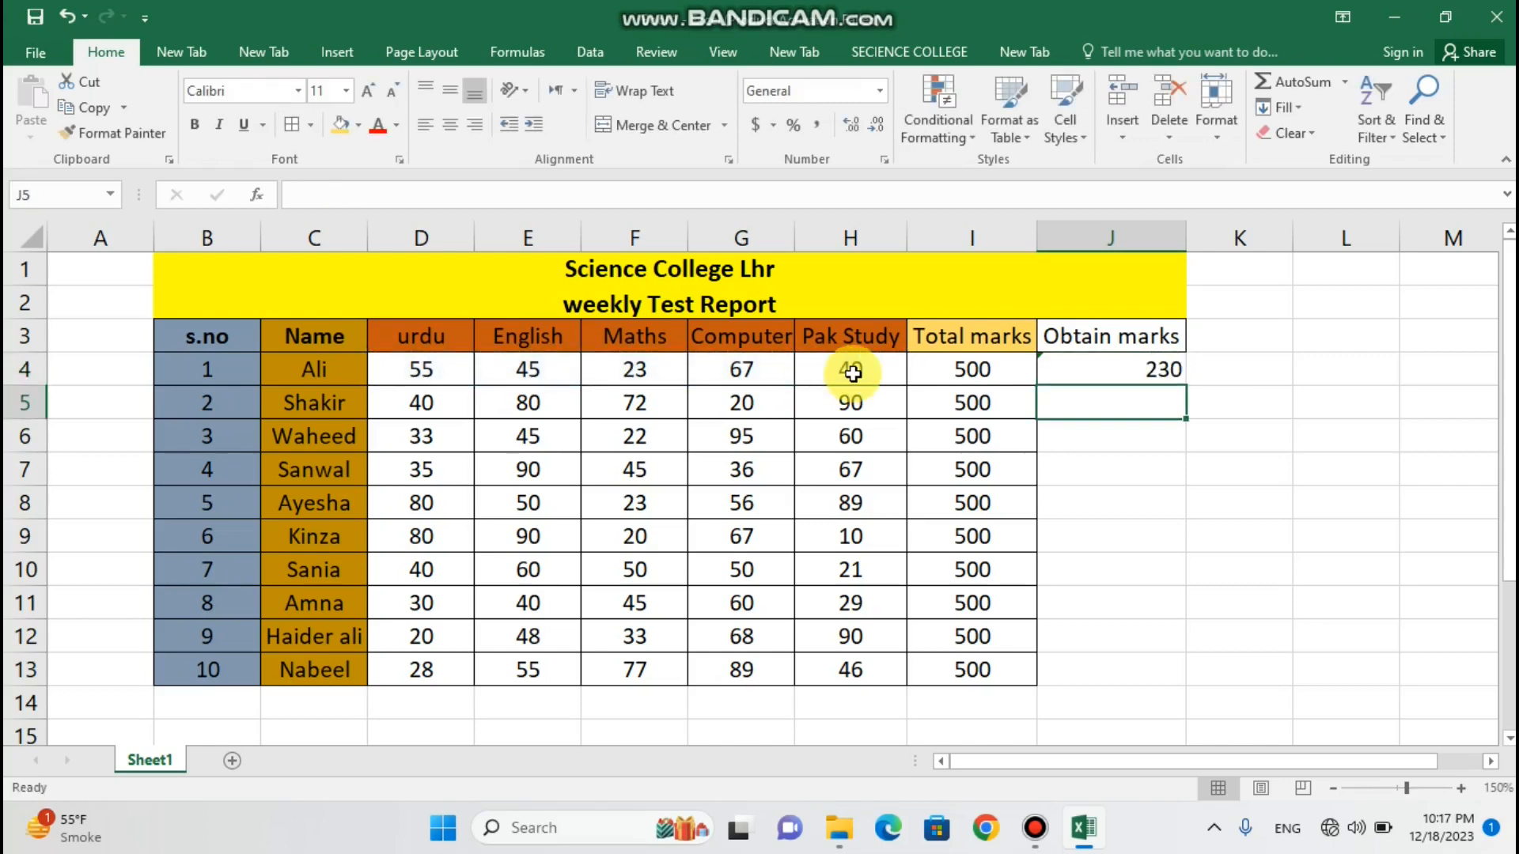
# - Ignore the formula error flagged on the obtained marks in J4
pyautogui.click(1064, 369)
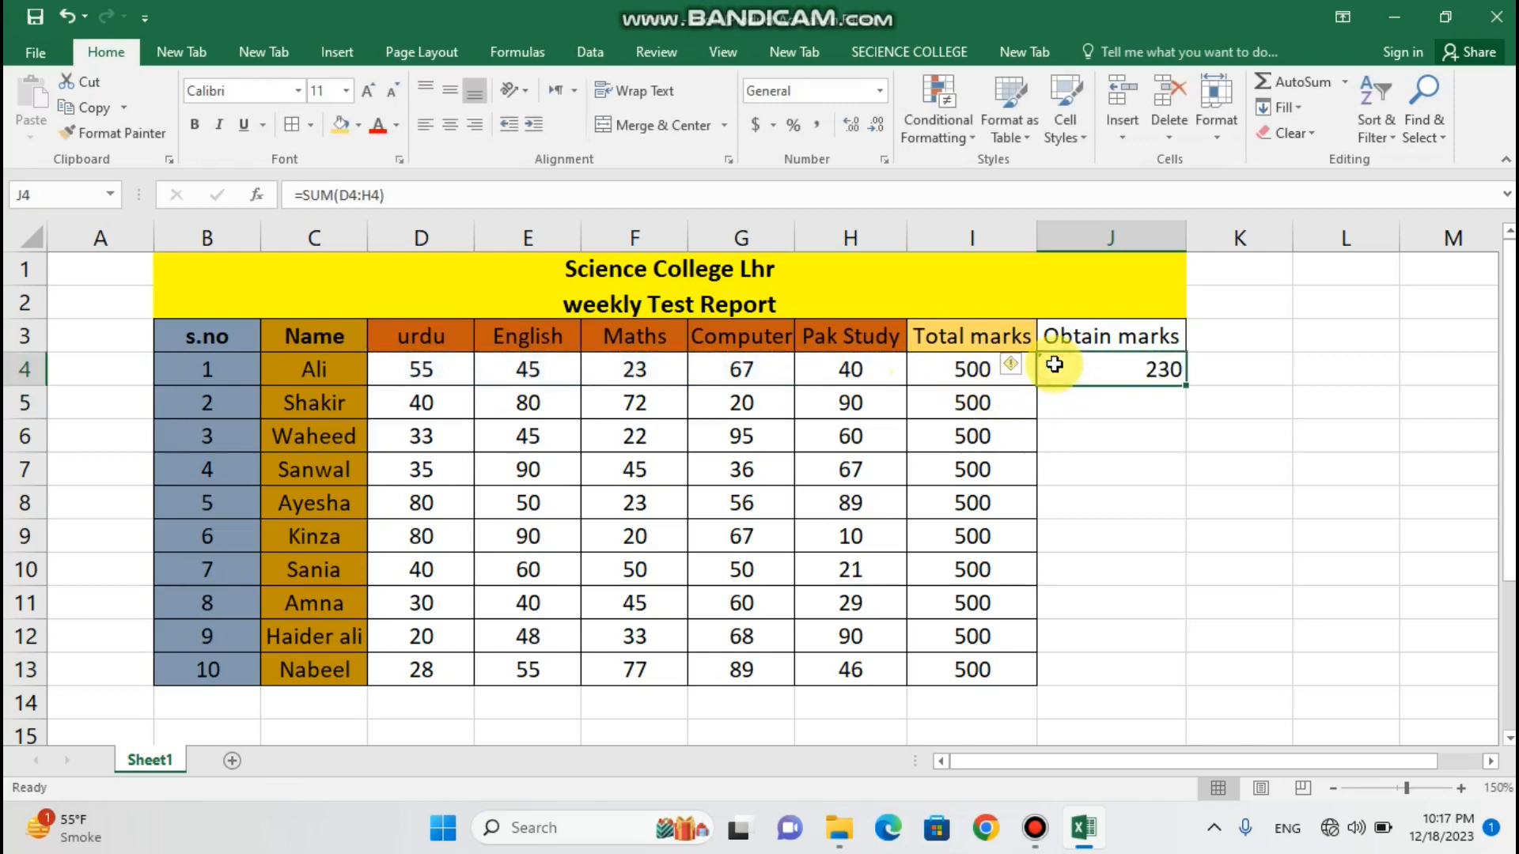
pyautogui.click(1014, 368)
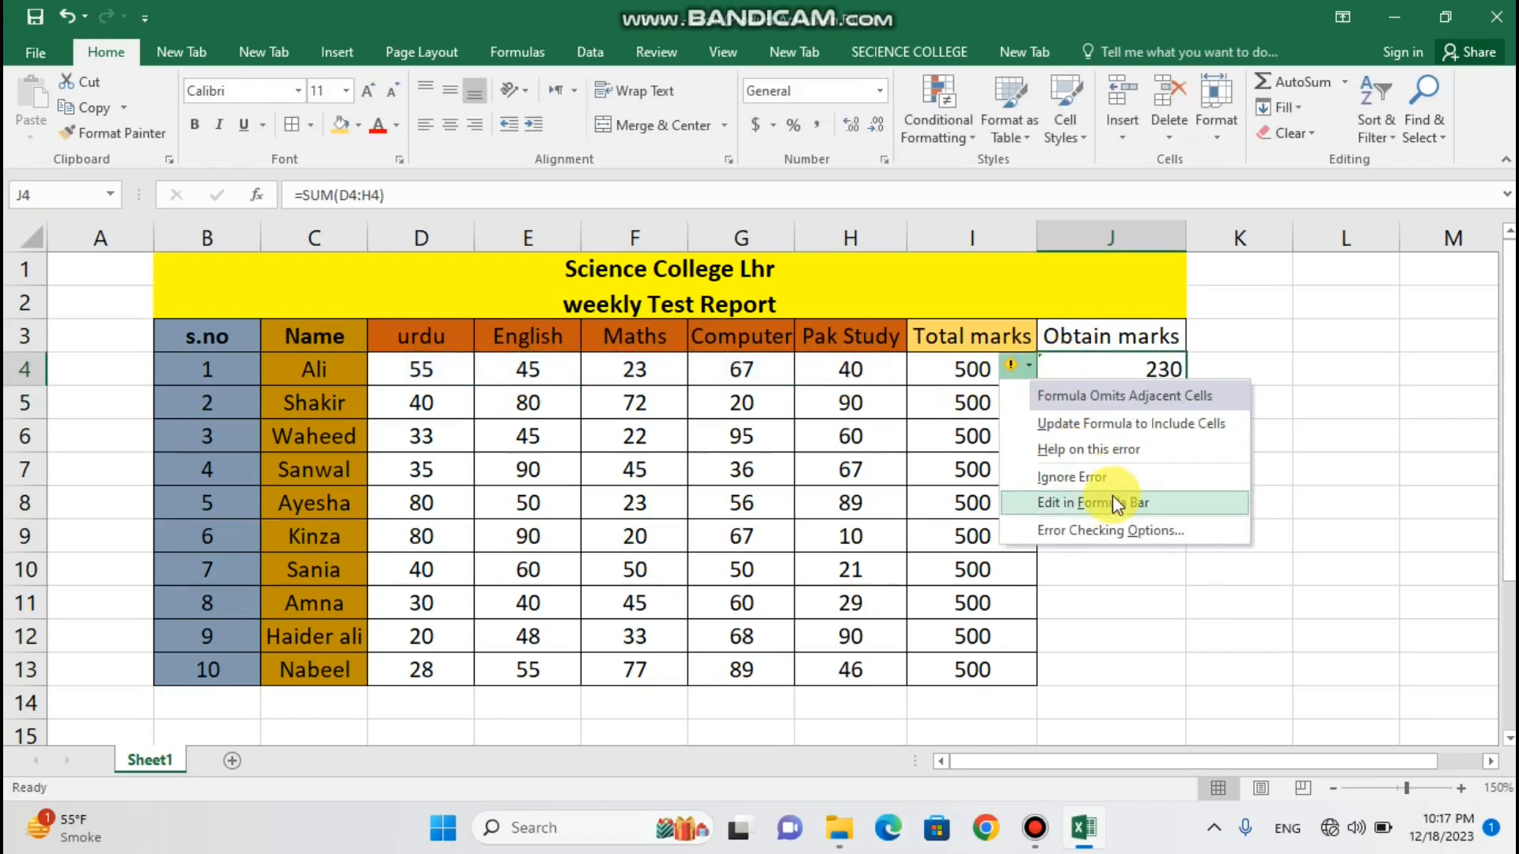
pyautogui.click(1095, 477)
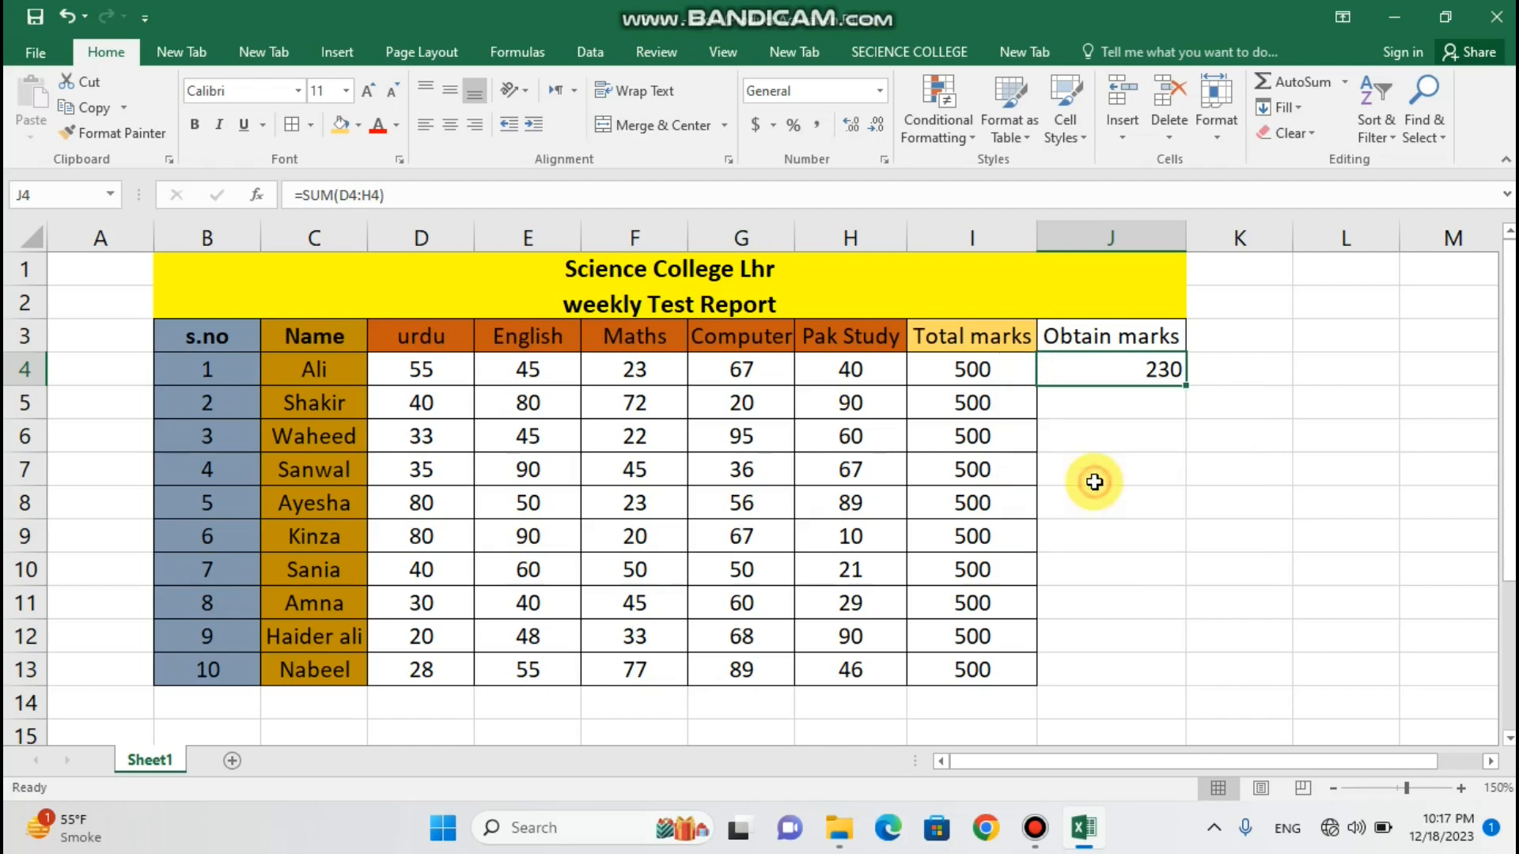
# - Center the value in J4 and fill the Obtain marks header with light gold
pyautogui.click(1160, 434)
pyautogui.click(1161, 367)
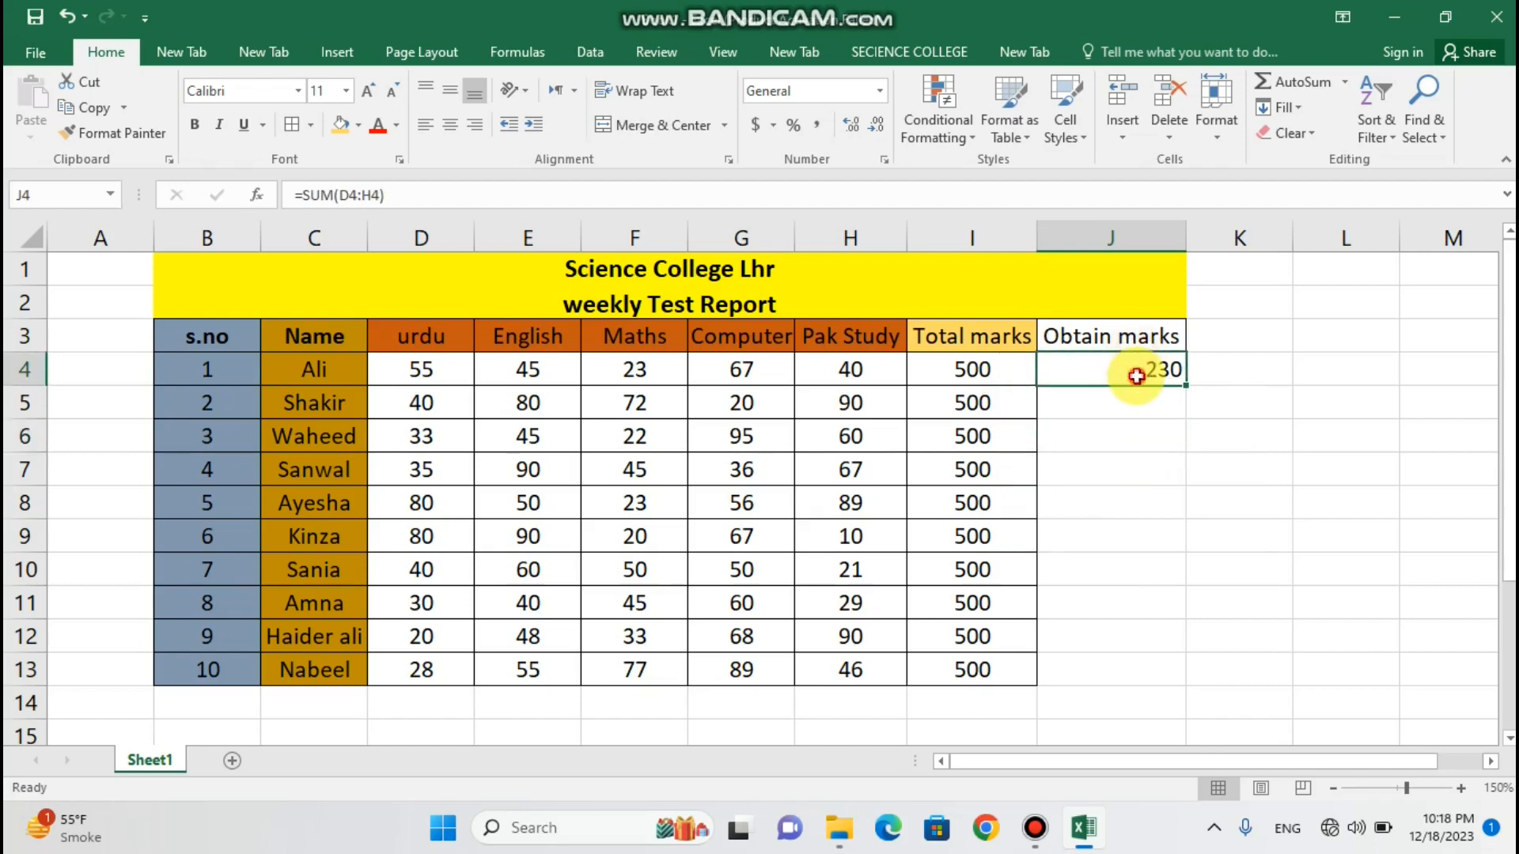
pyautogui.click(449, 122)
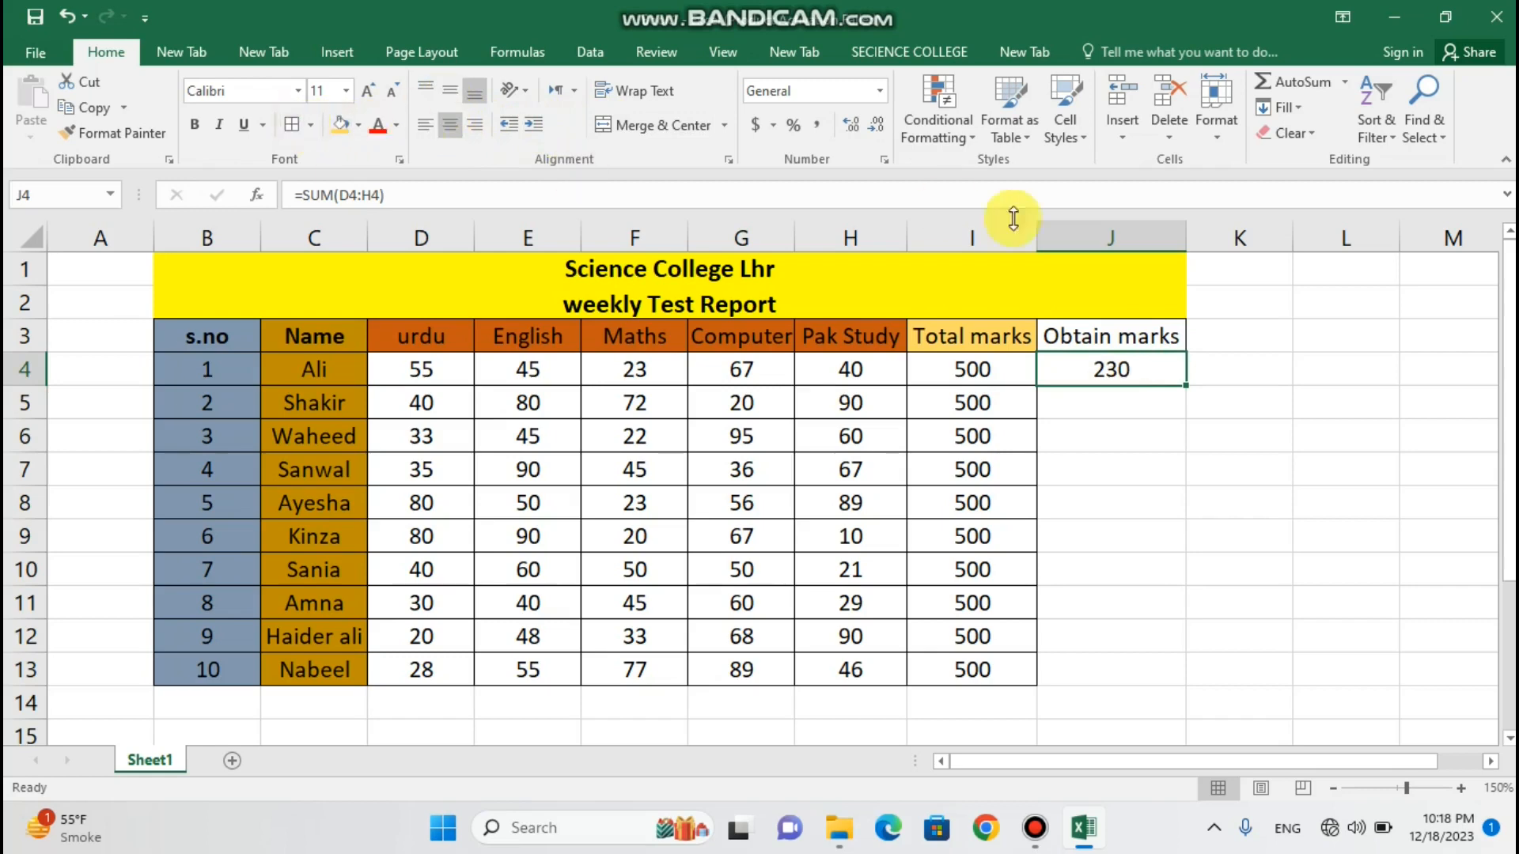
pyautogui.click(1091, 334)
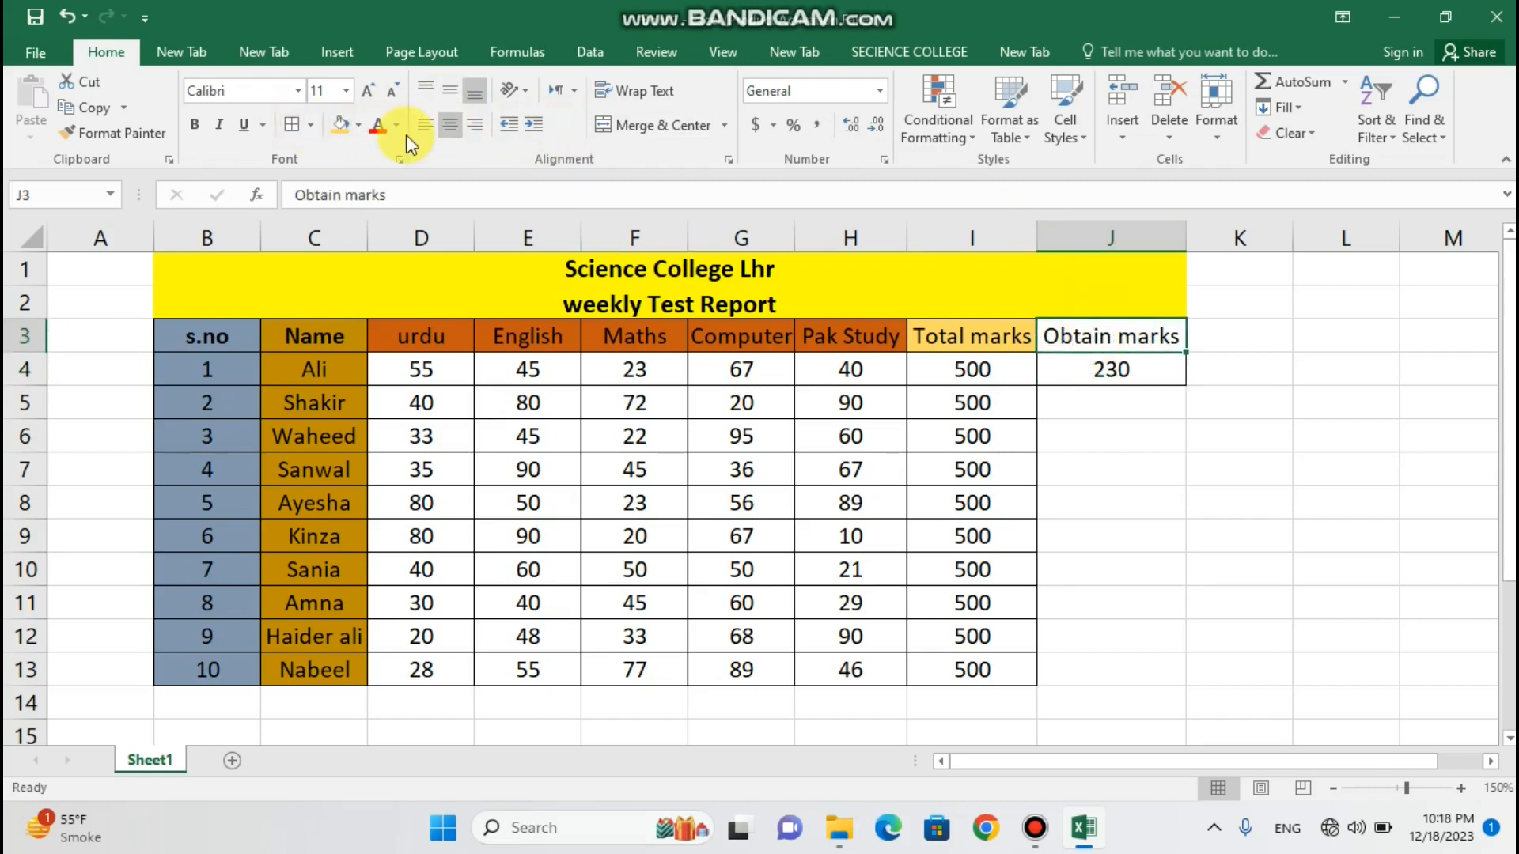
pyautogui.click(337, 131)
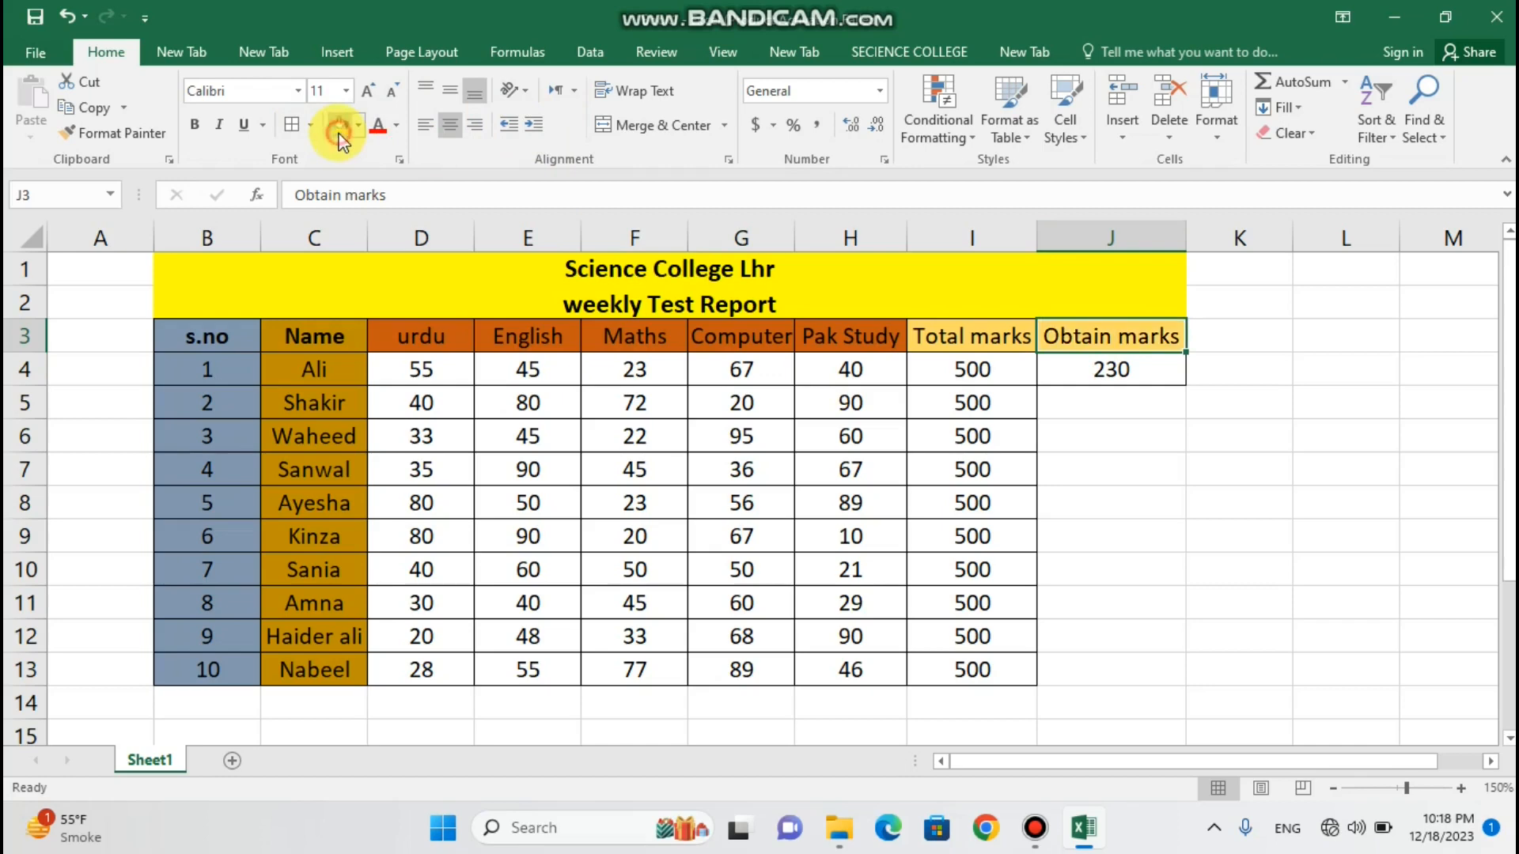
# - Copy the J4 sum formula down to J13 and ignore the error flags on the copied cells
pyautogui.click(1167, 439)
pyautogui.click(1123, 366)
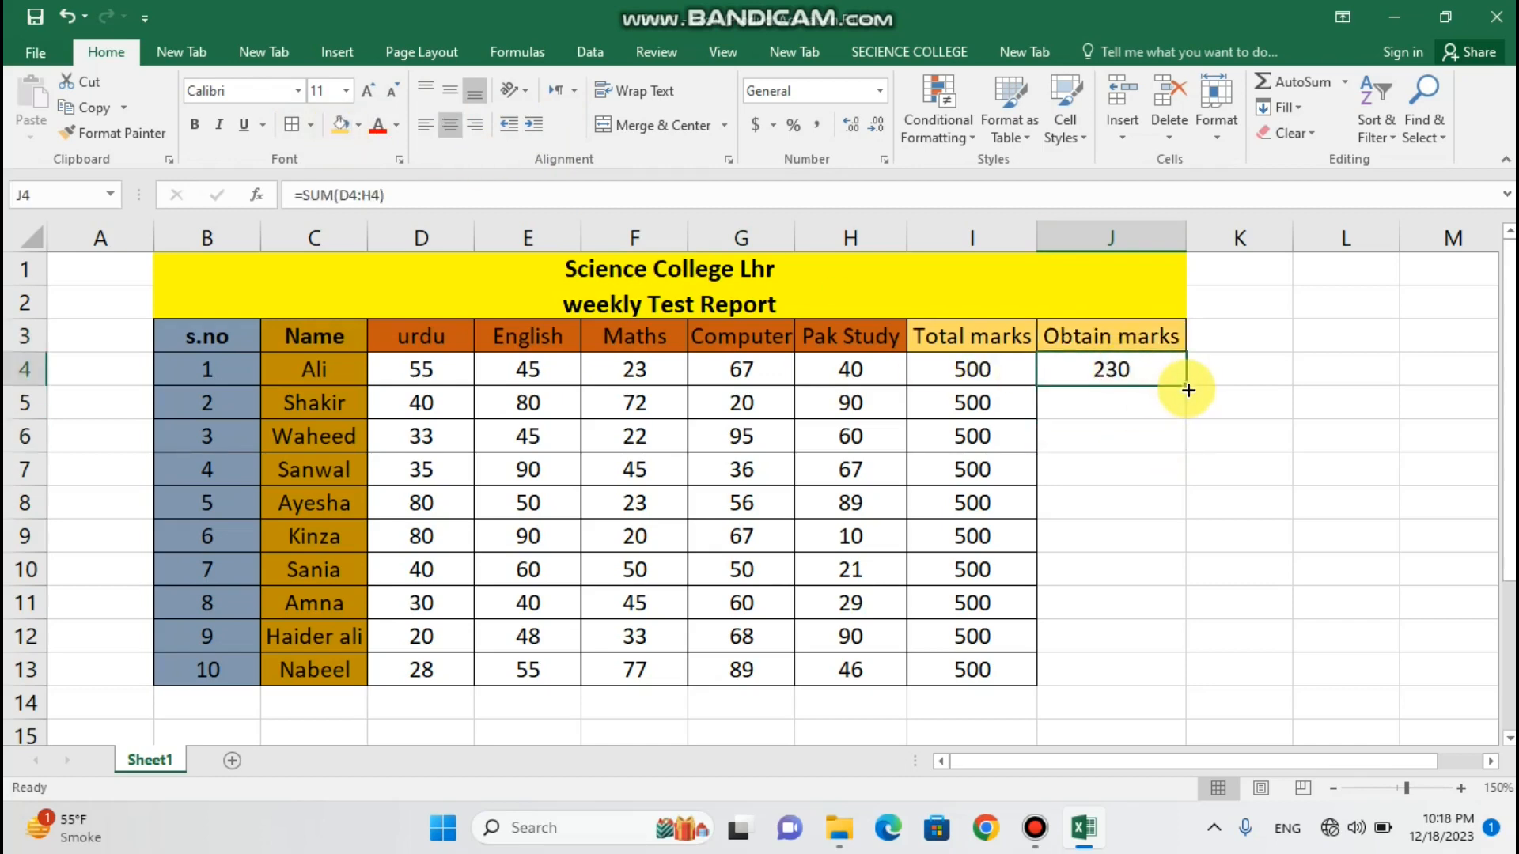
pyautogui.moveTo(1186, 385); pyautogui.dragTo(1190, 684)
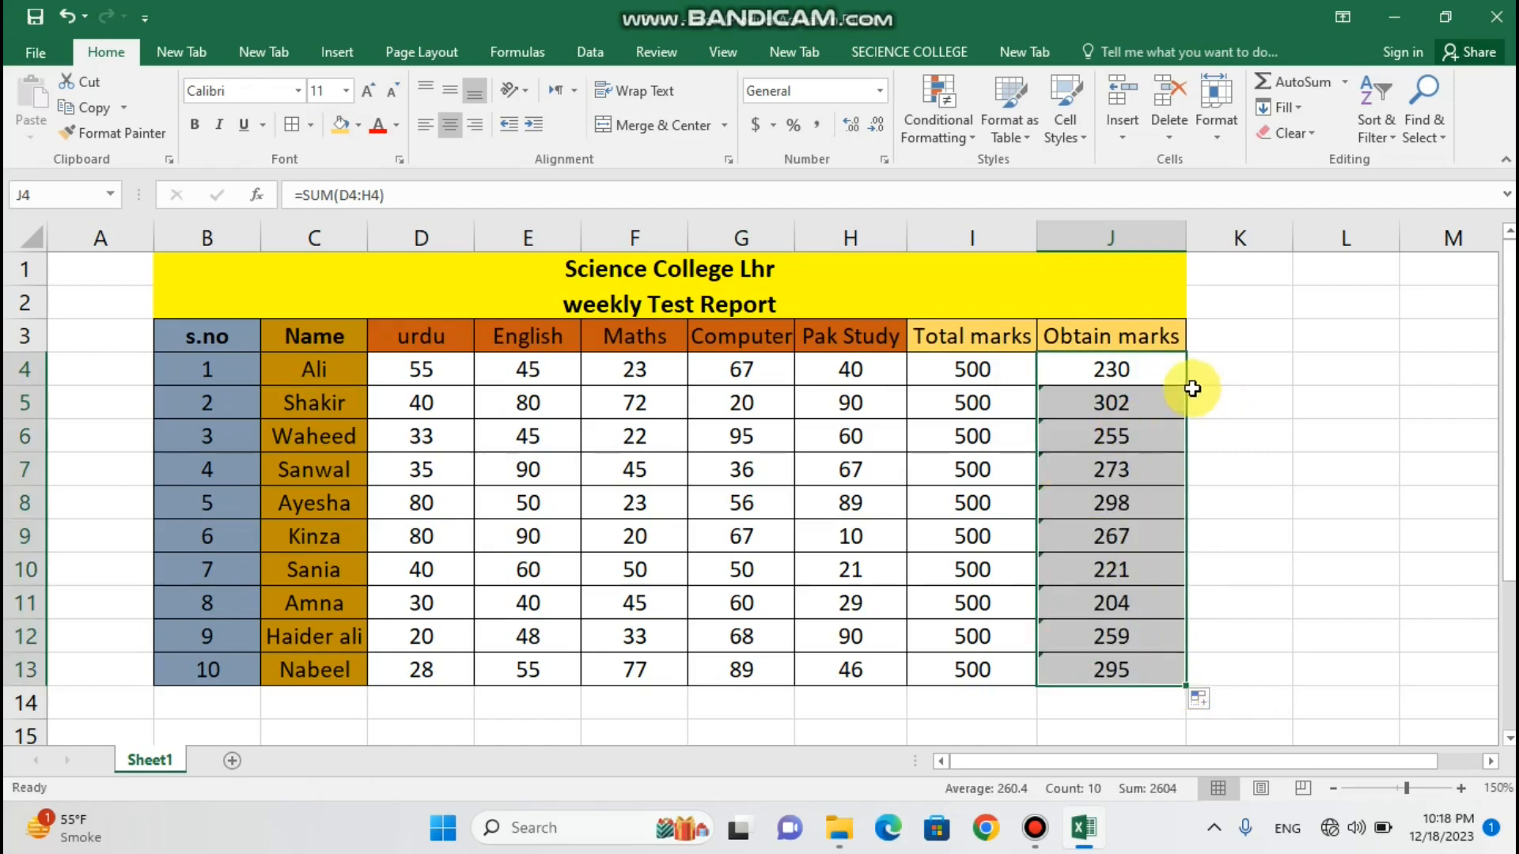
pyautogui.click(1249, 437)
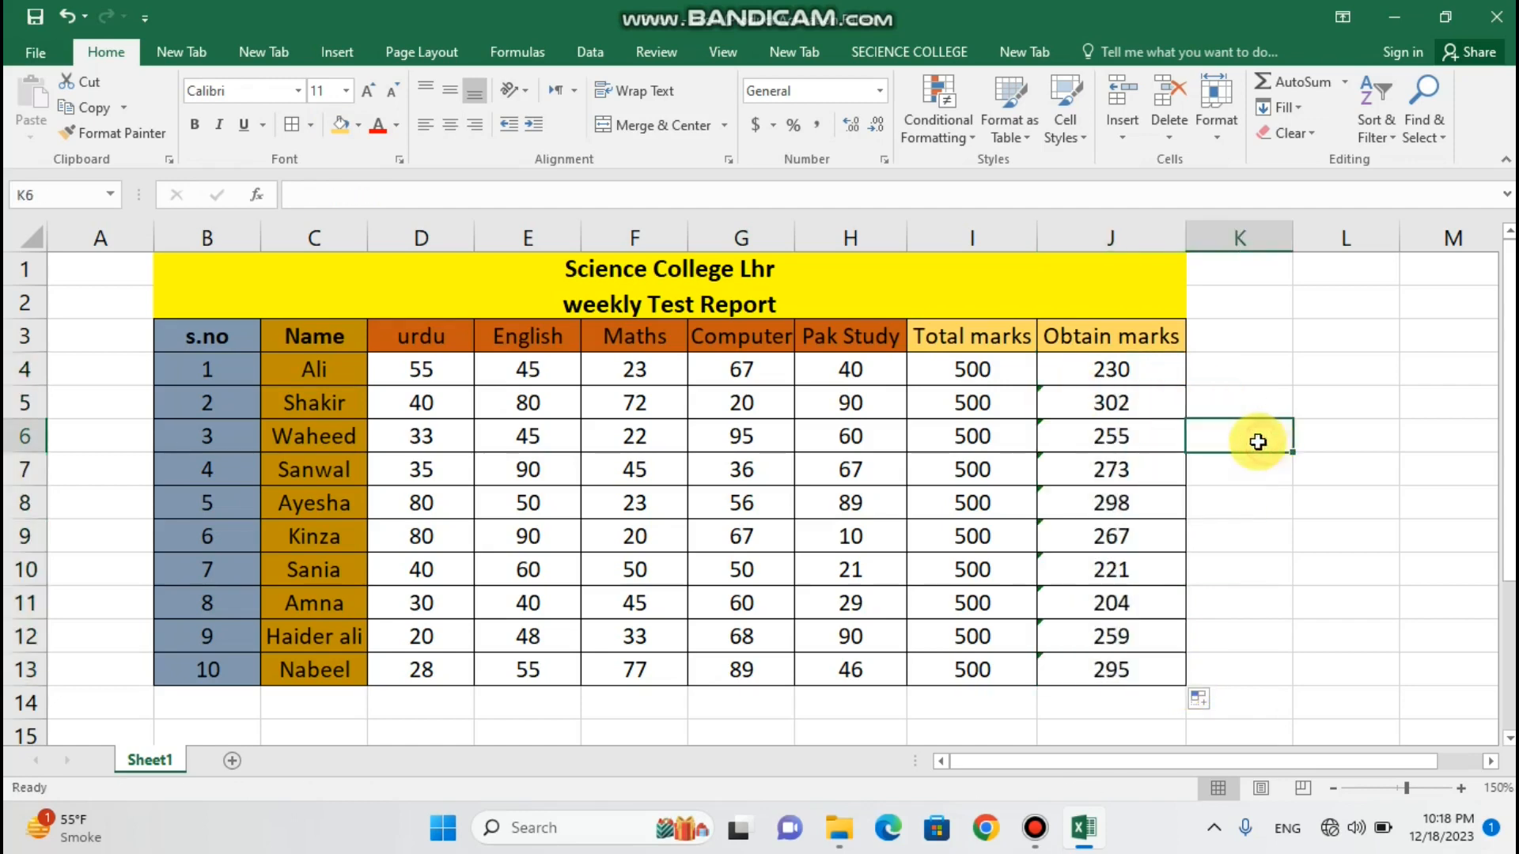
pyautogui.click(1027, 400)
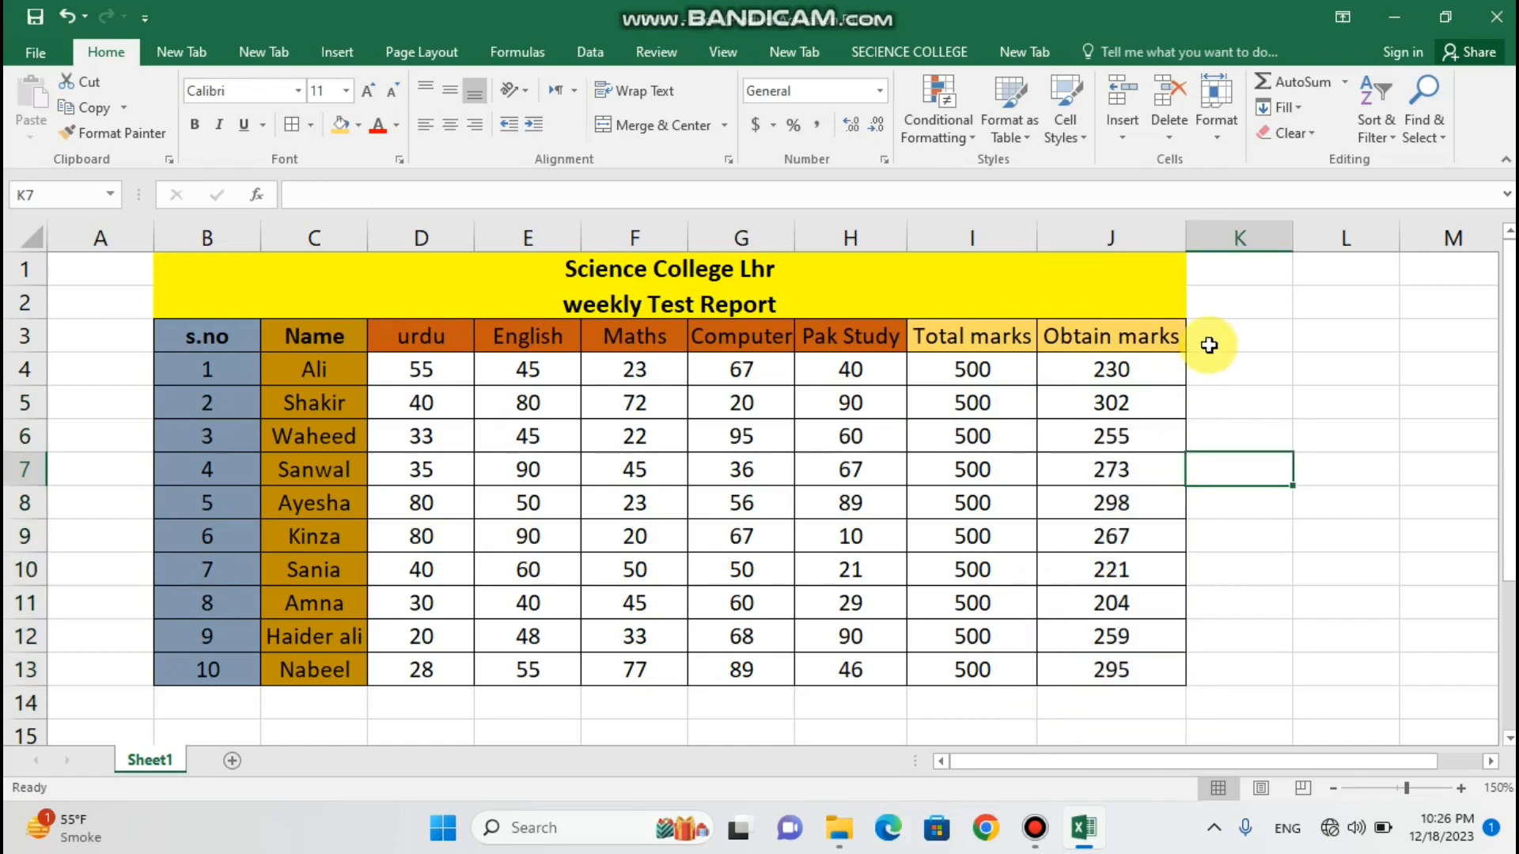
# - Add a centered % header with dark orange fill in K3, beside Obtain marks
pyautogui.click(1210, 343)
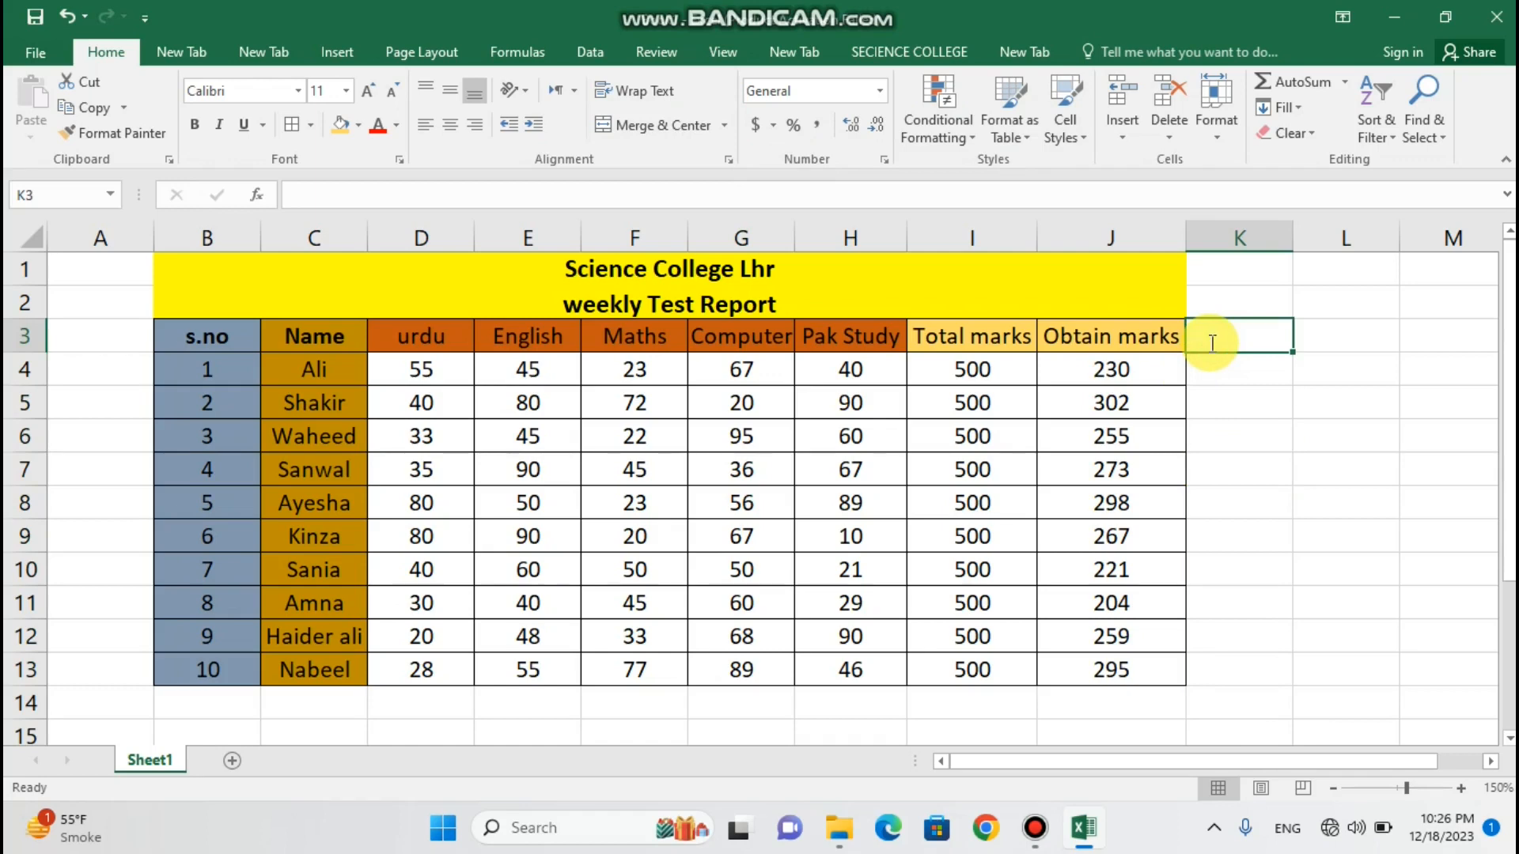
pyautogui.write('%')
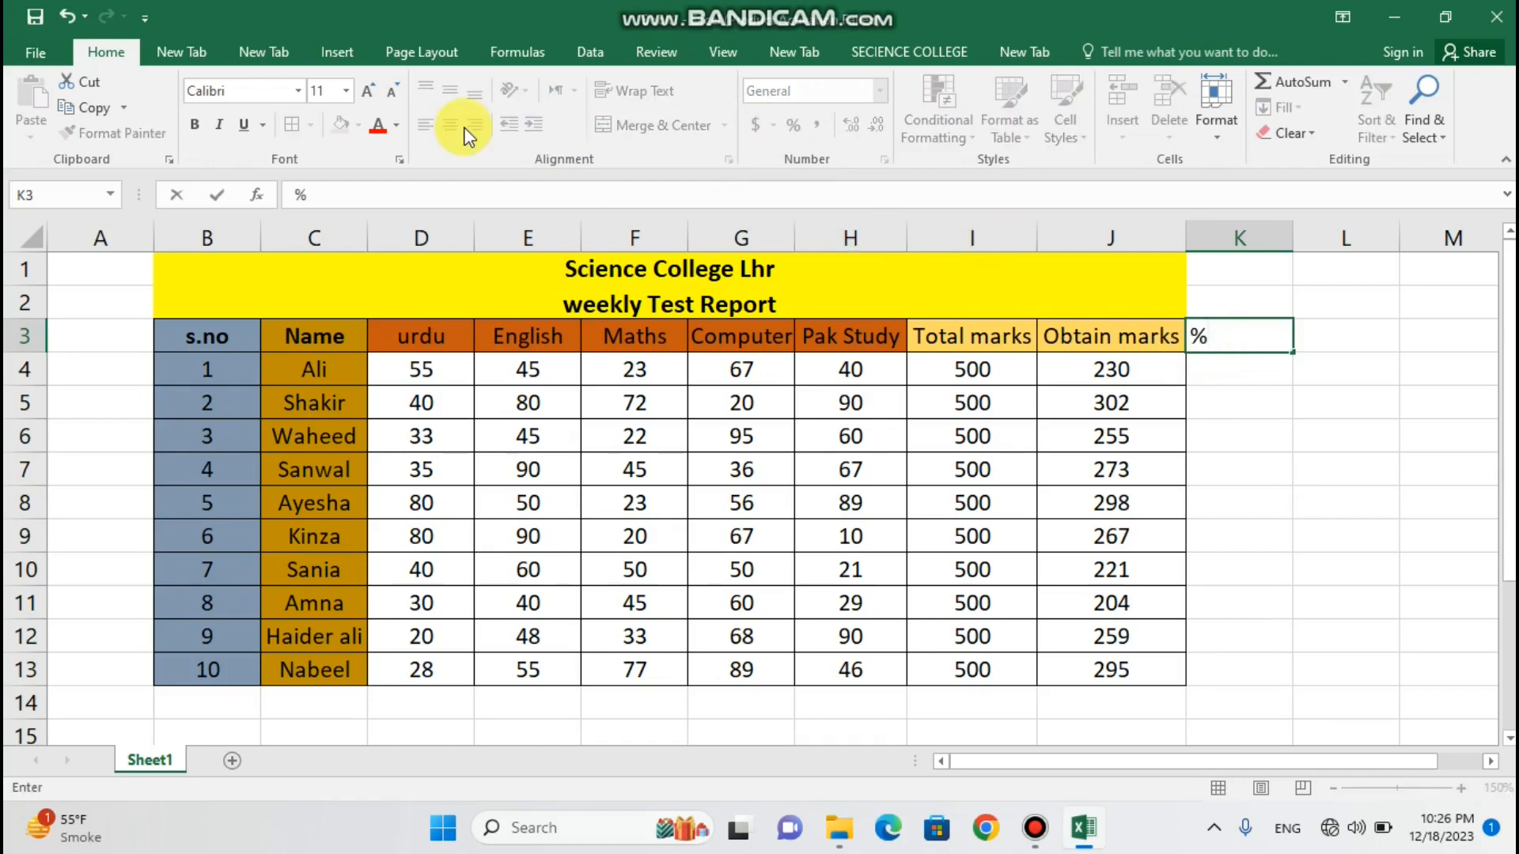
pyautogui.click(1256, 419)
pyautogui.click(1240, 332)
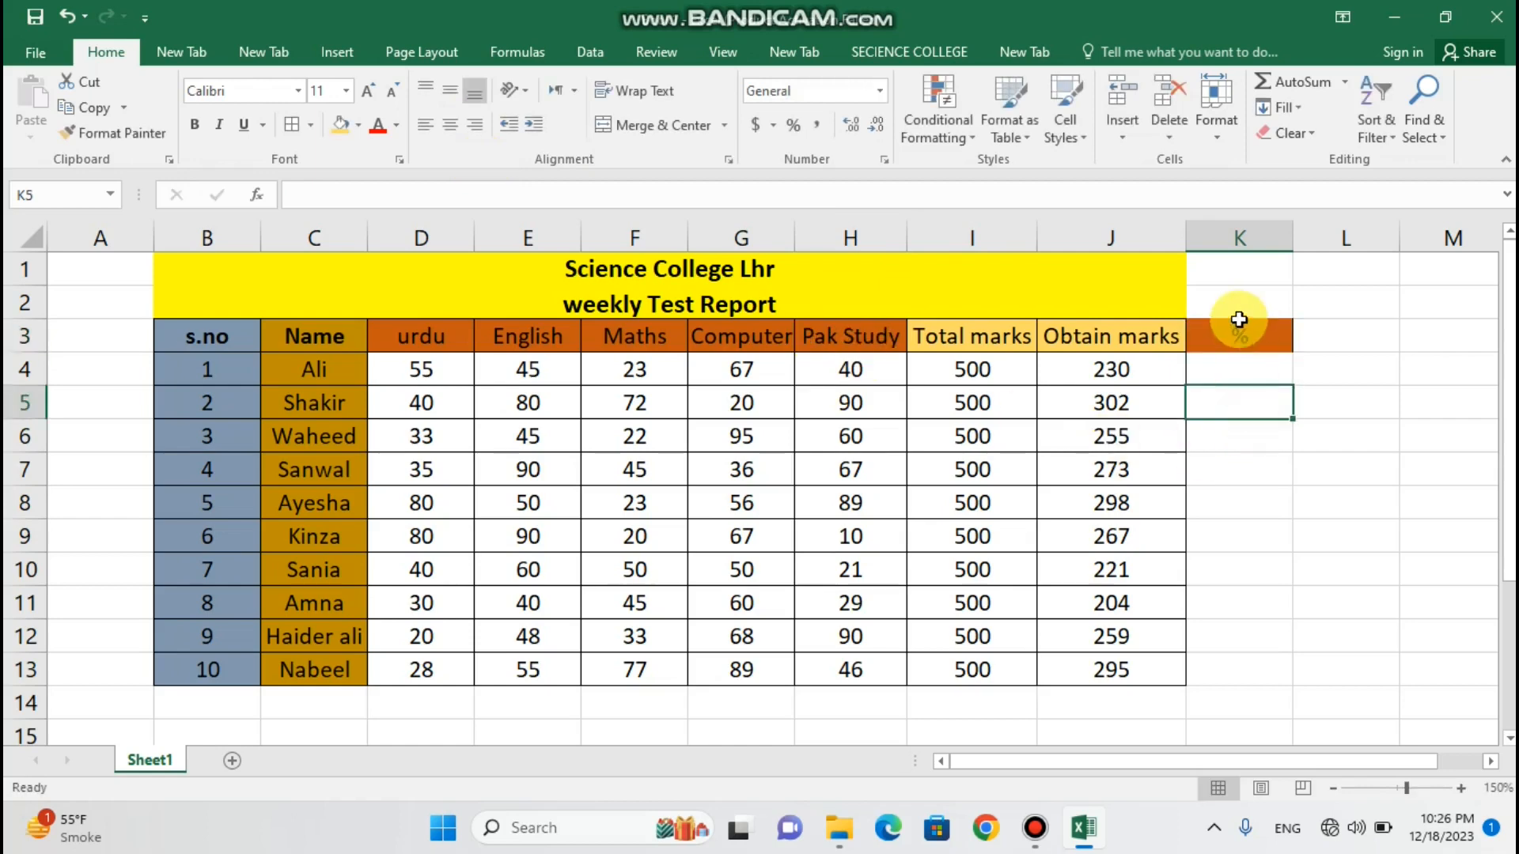
pyautogui.click(1223, 365)
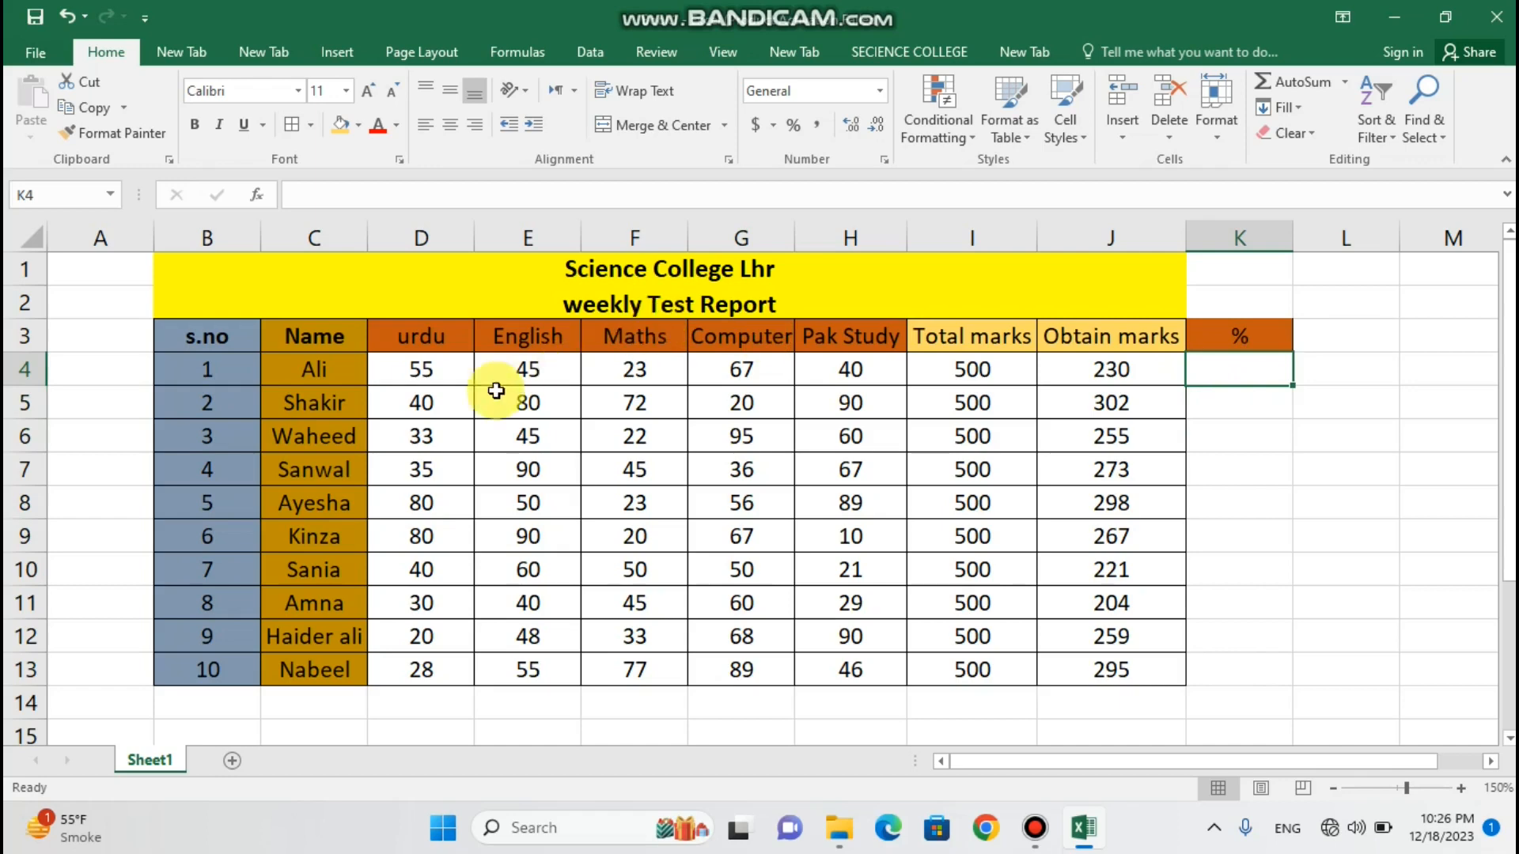
pyautogui.click(450, 375)
pyautogui.moveTo(450, 375); pyautogui.dragTo(762, 366)
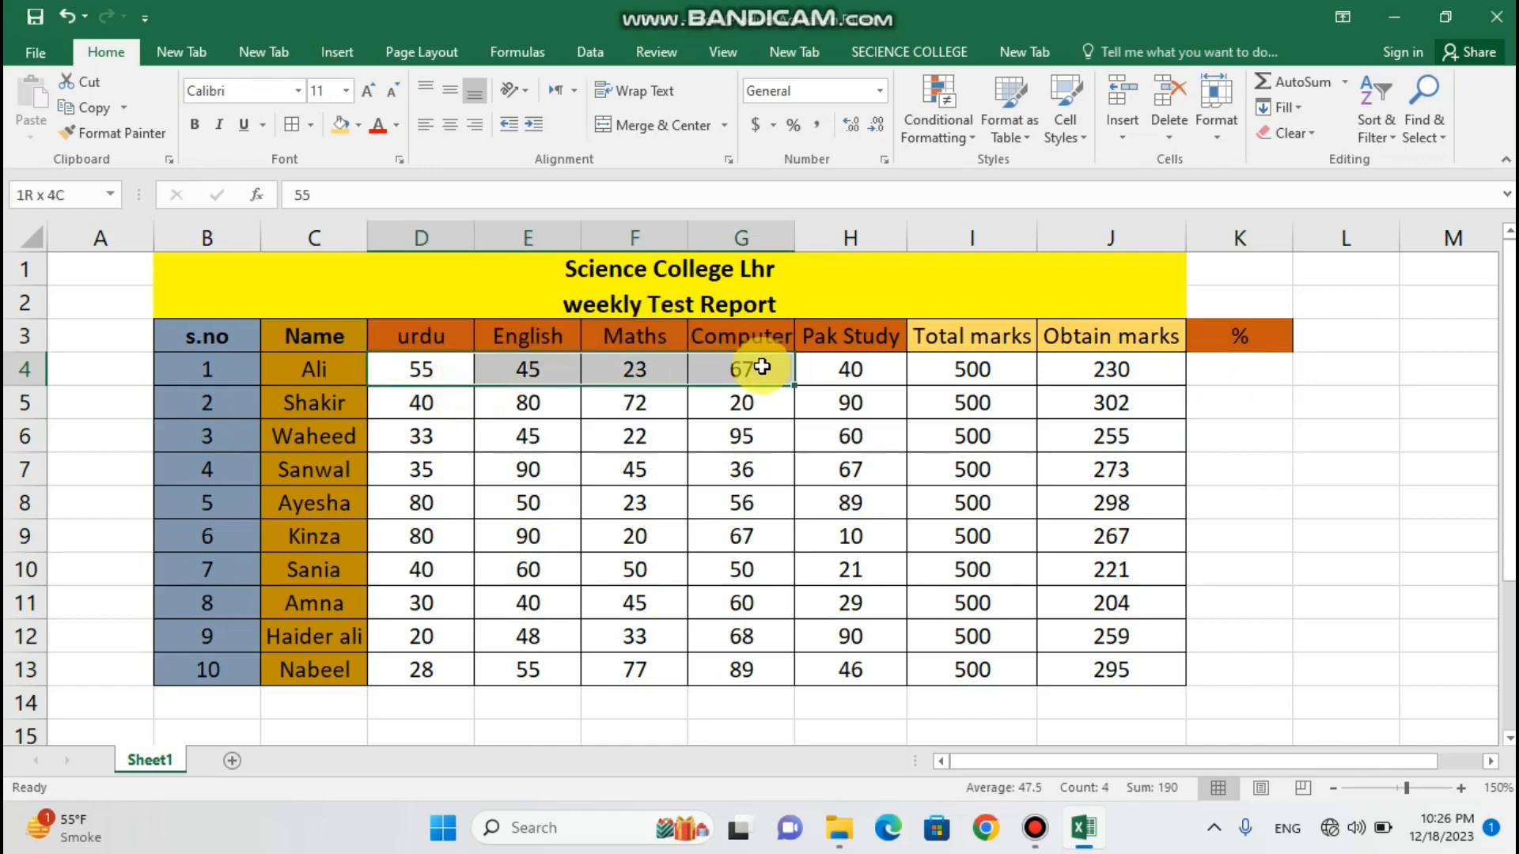
pyautogui.click(311, 370)
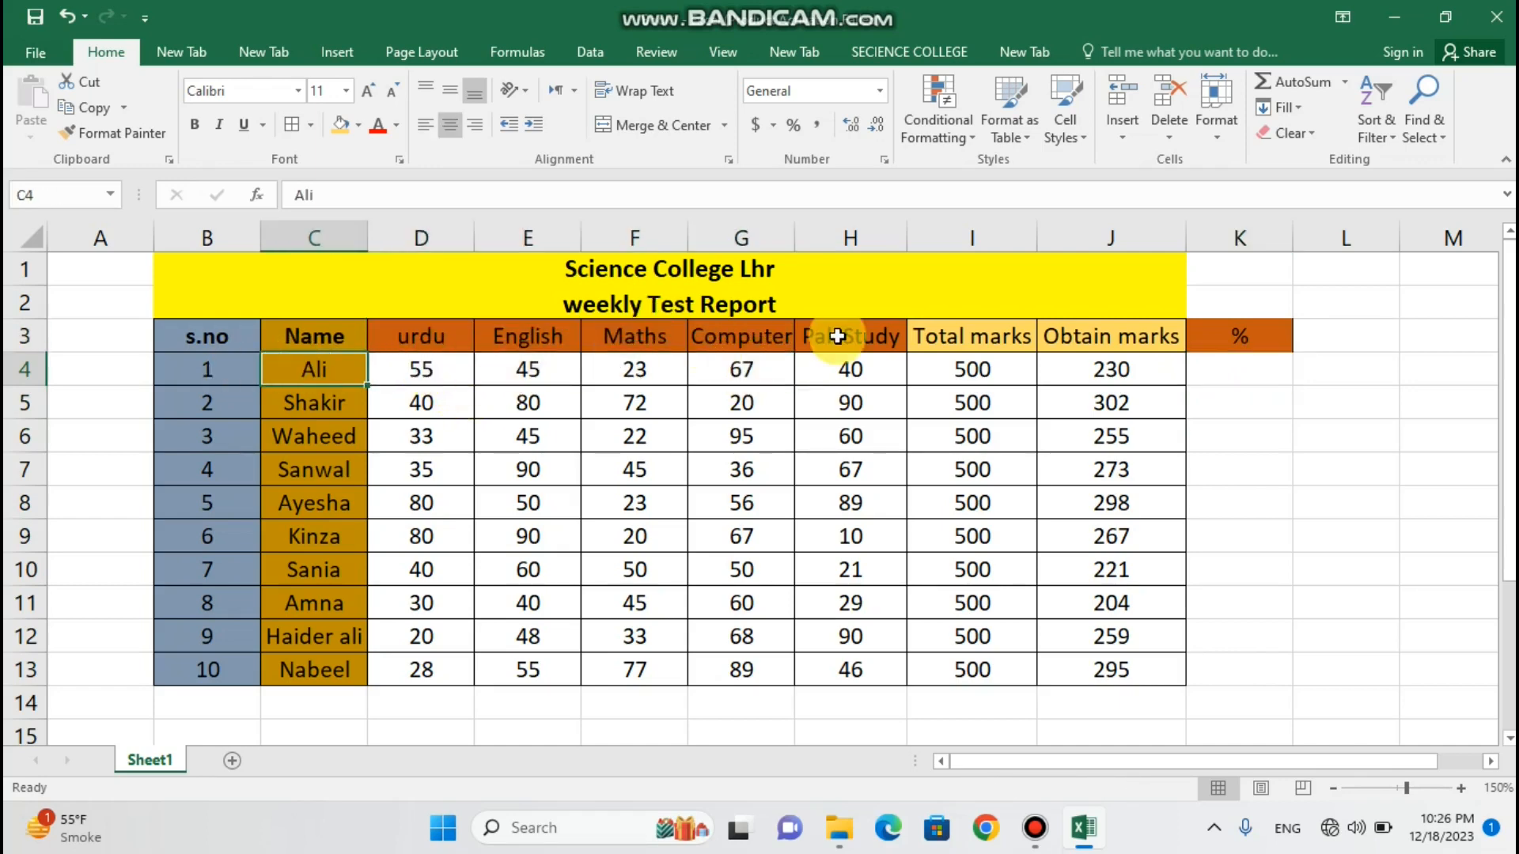
pyautogui.click(1201, 372)
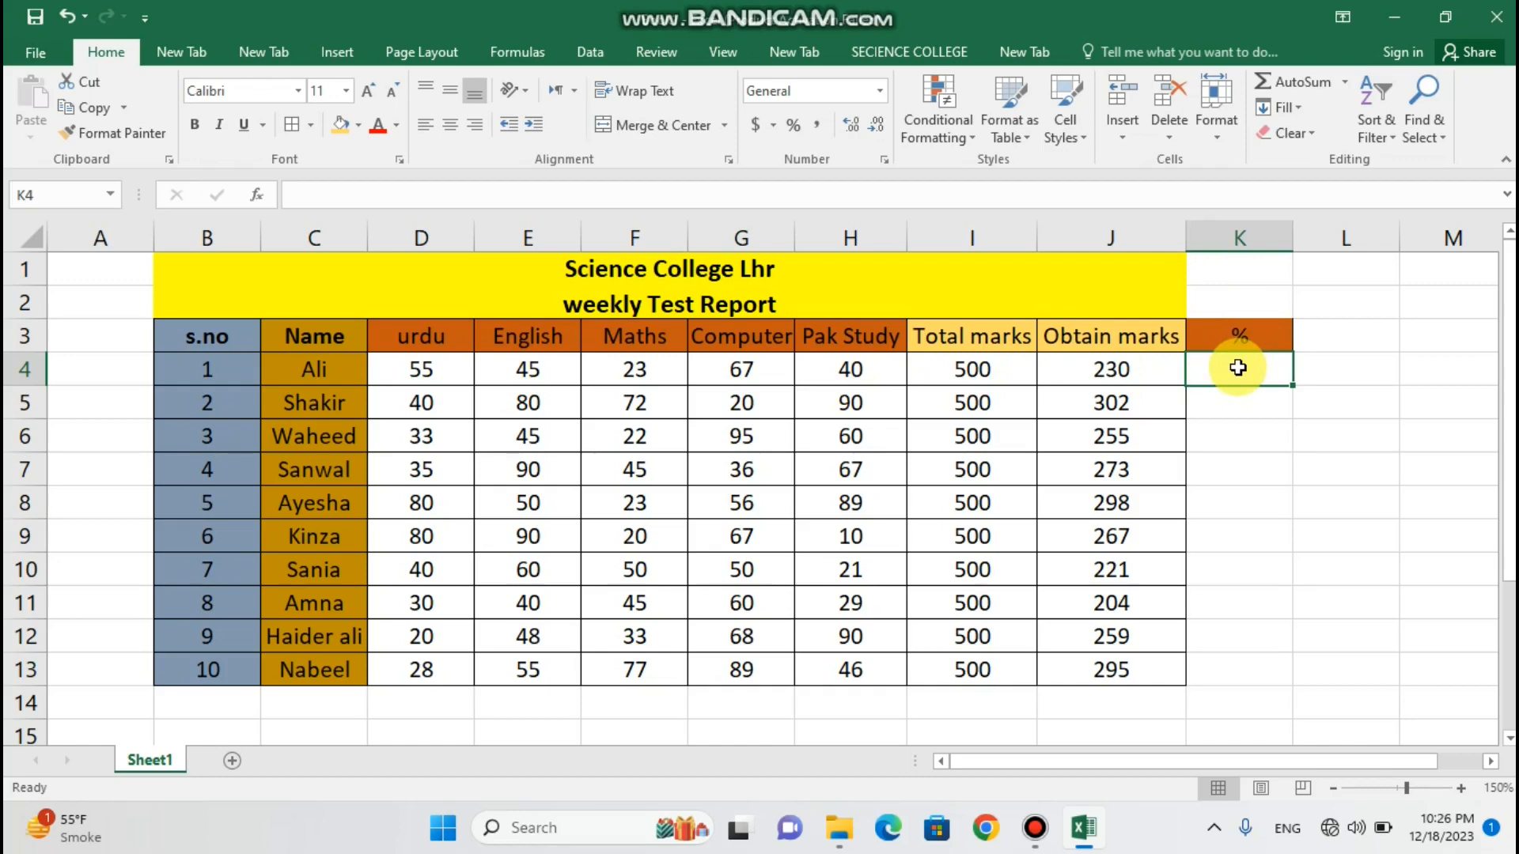
pyautogui.write('=')
pyautogui.press('BackSpace')
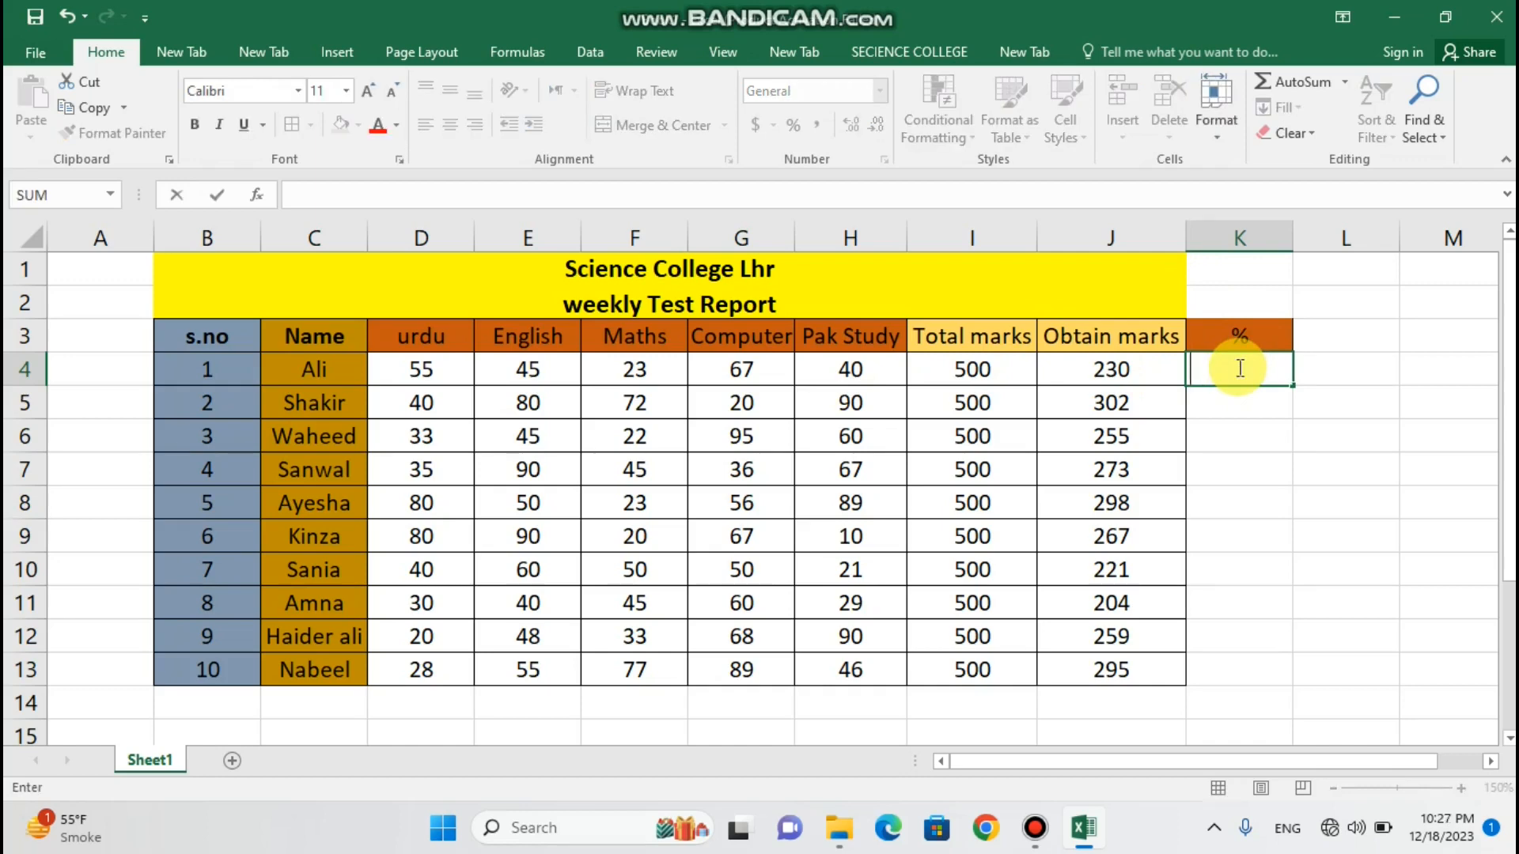
pyautogui.click(1227, 424)
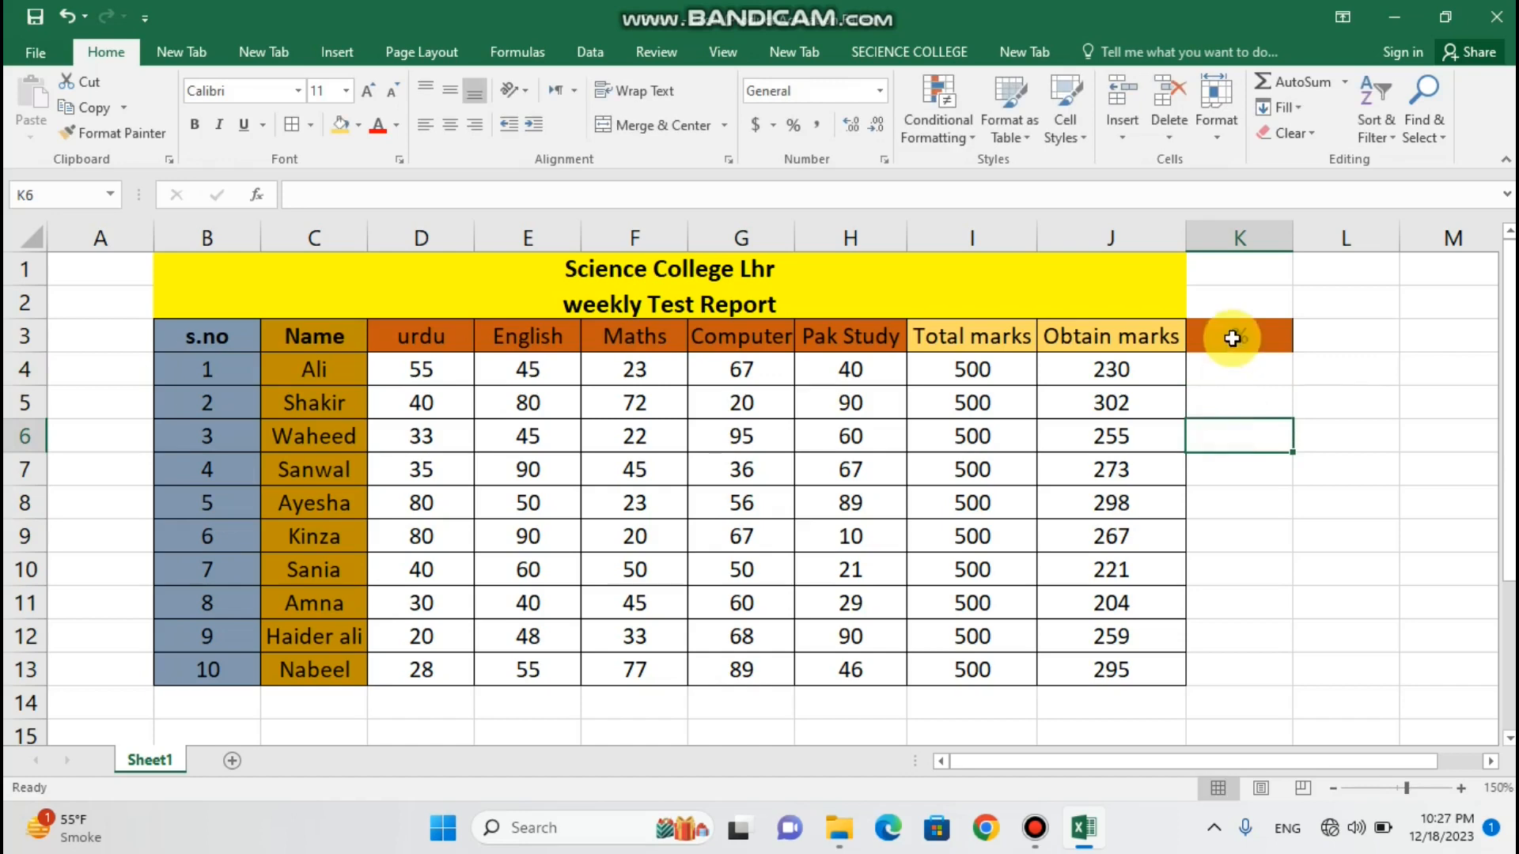
# - Apply the Percentage number format to K4 and extend it down to K13
pyautogui.click(1233, 379)
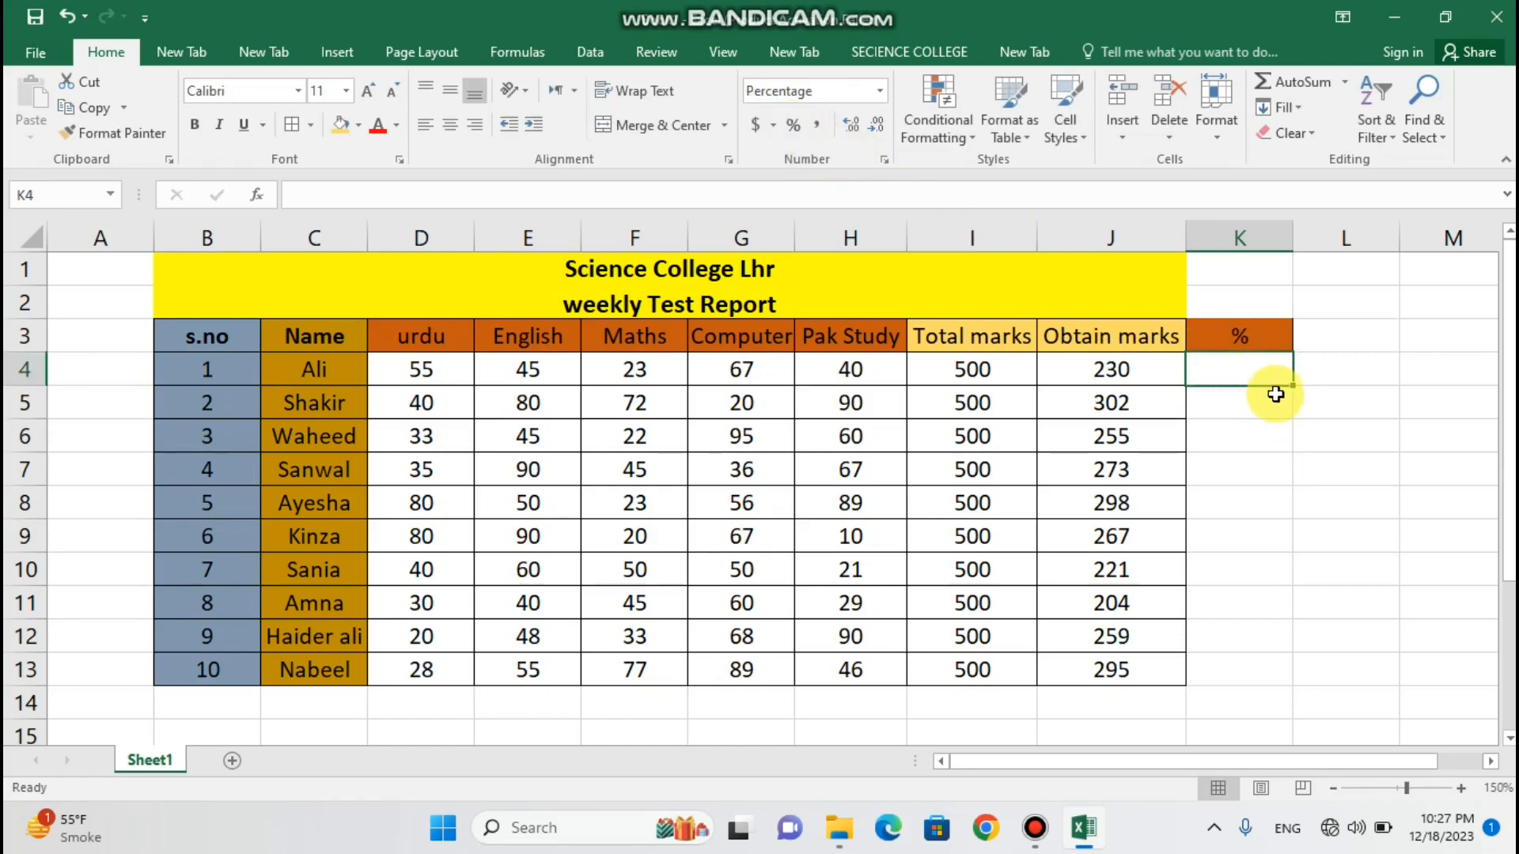
pyautogui.moveTo(1294, 386); pyautogui.dragTo(1298, 675)
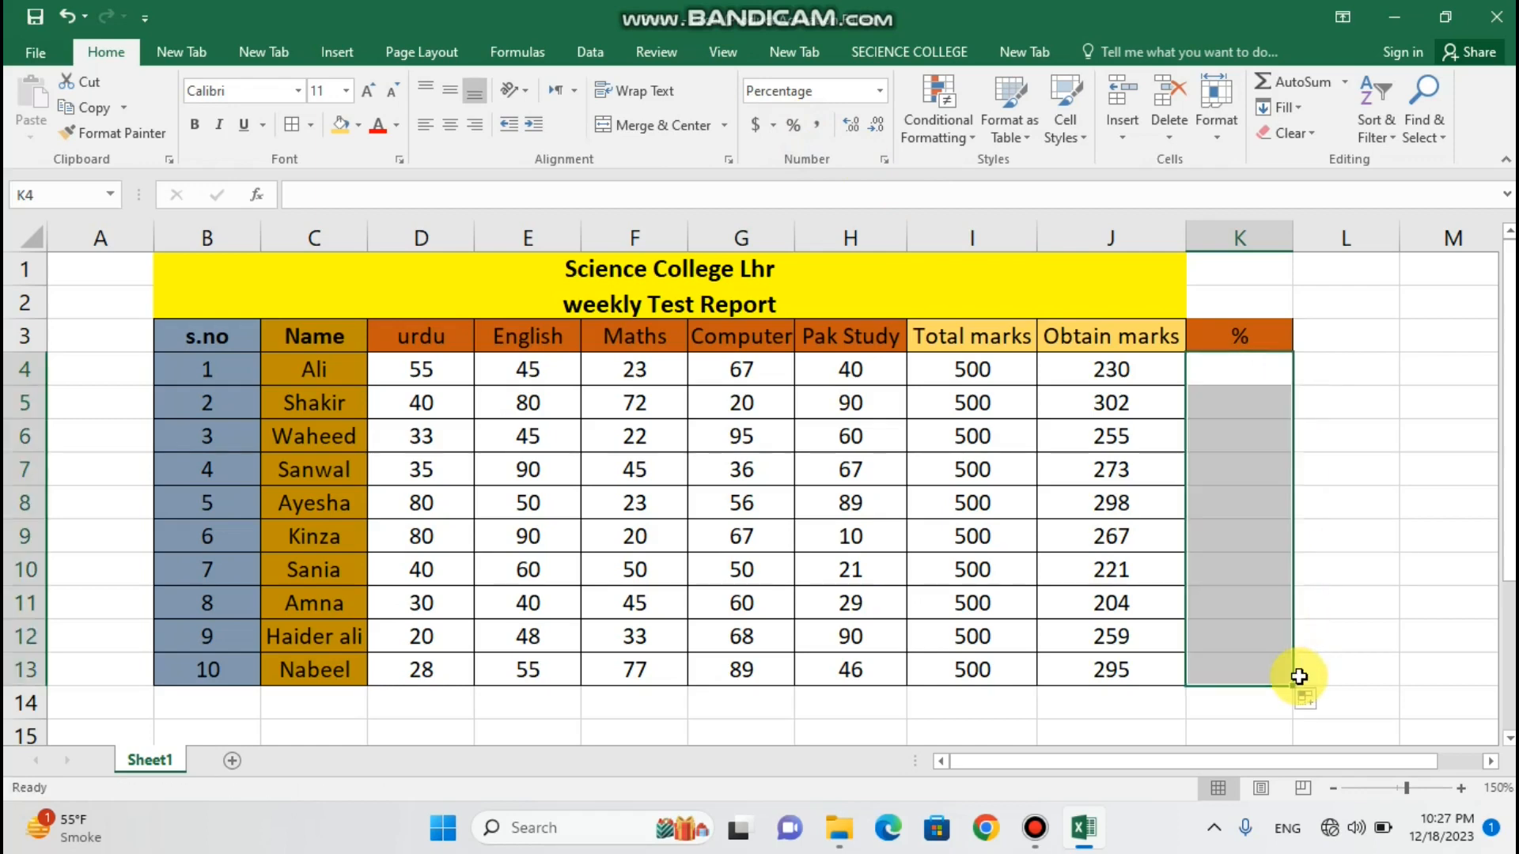
pyautogui.click(1239, 722)
# - Compare the Obtain marks with the Total marks for several students to see what the percentage is based on
pyautogui.click(1232, 370)
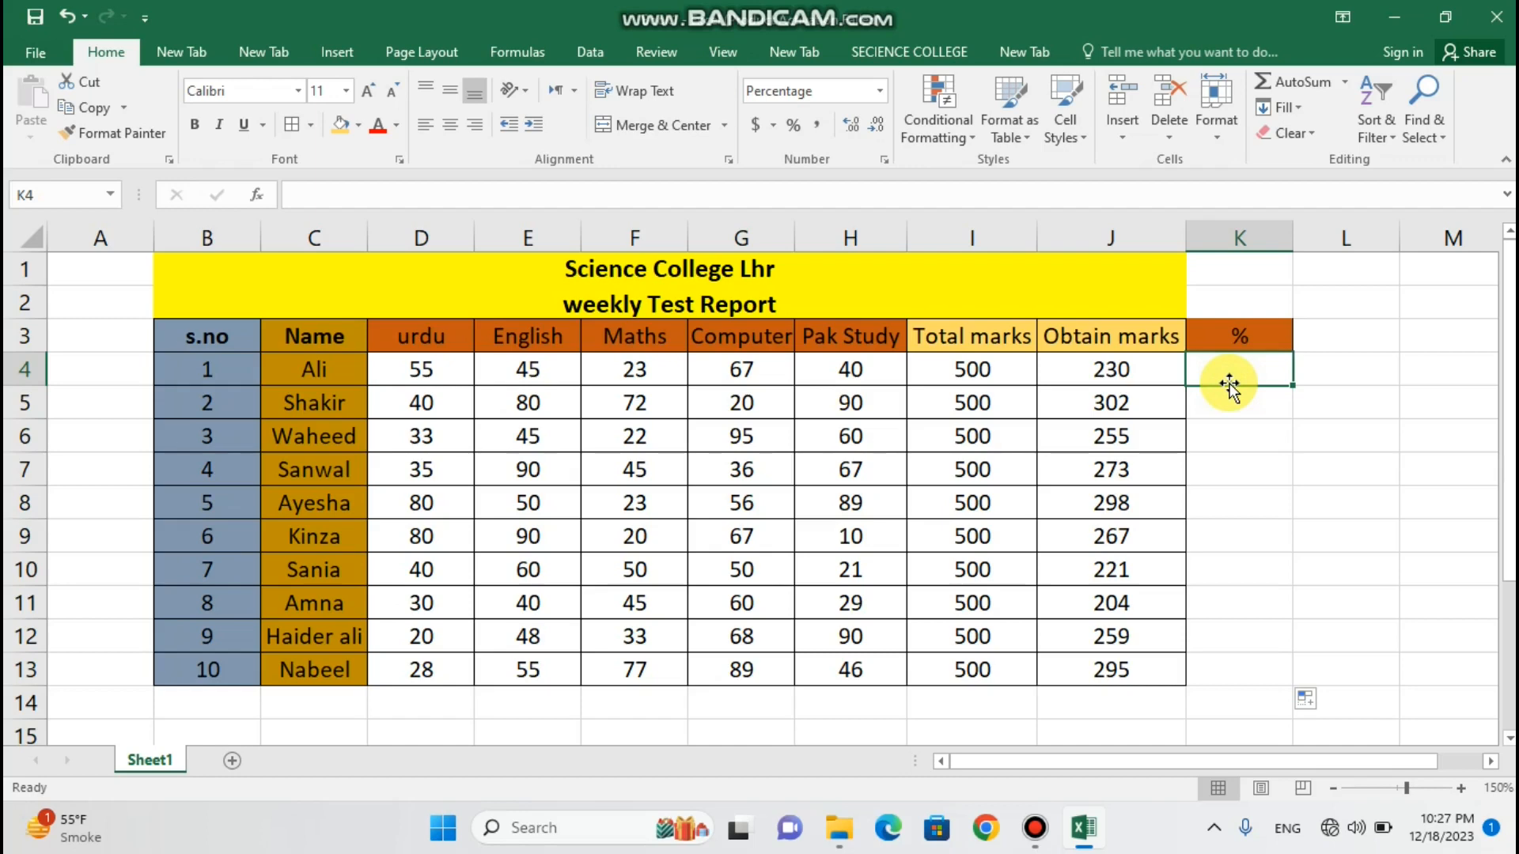
pyautogui.click(1085, 383)
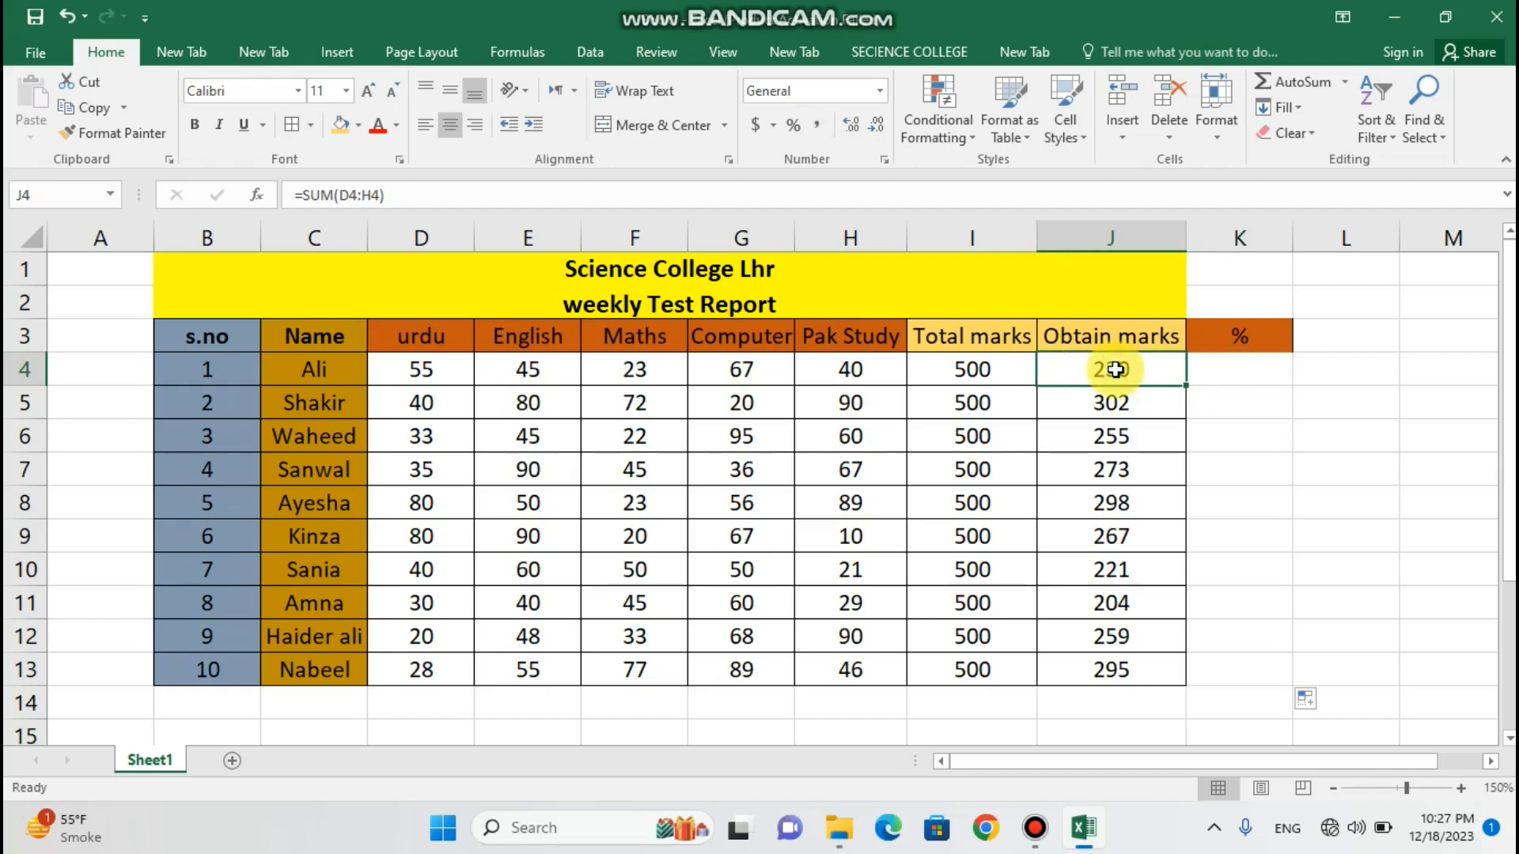
pyautogui.click(1021, 373)
pyautogui.click(1071, 374)
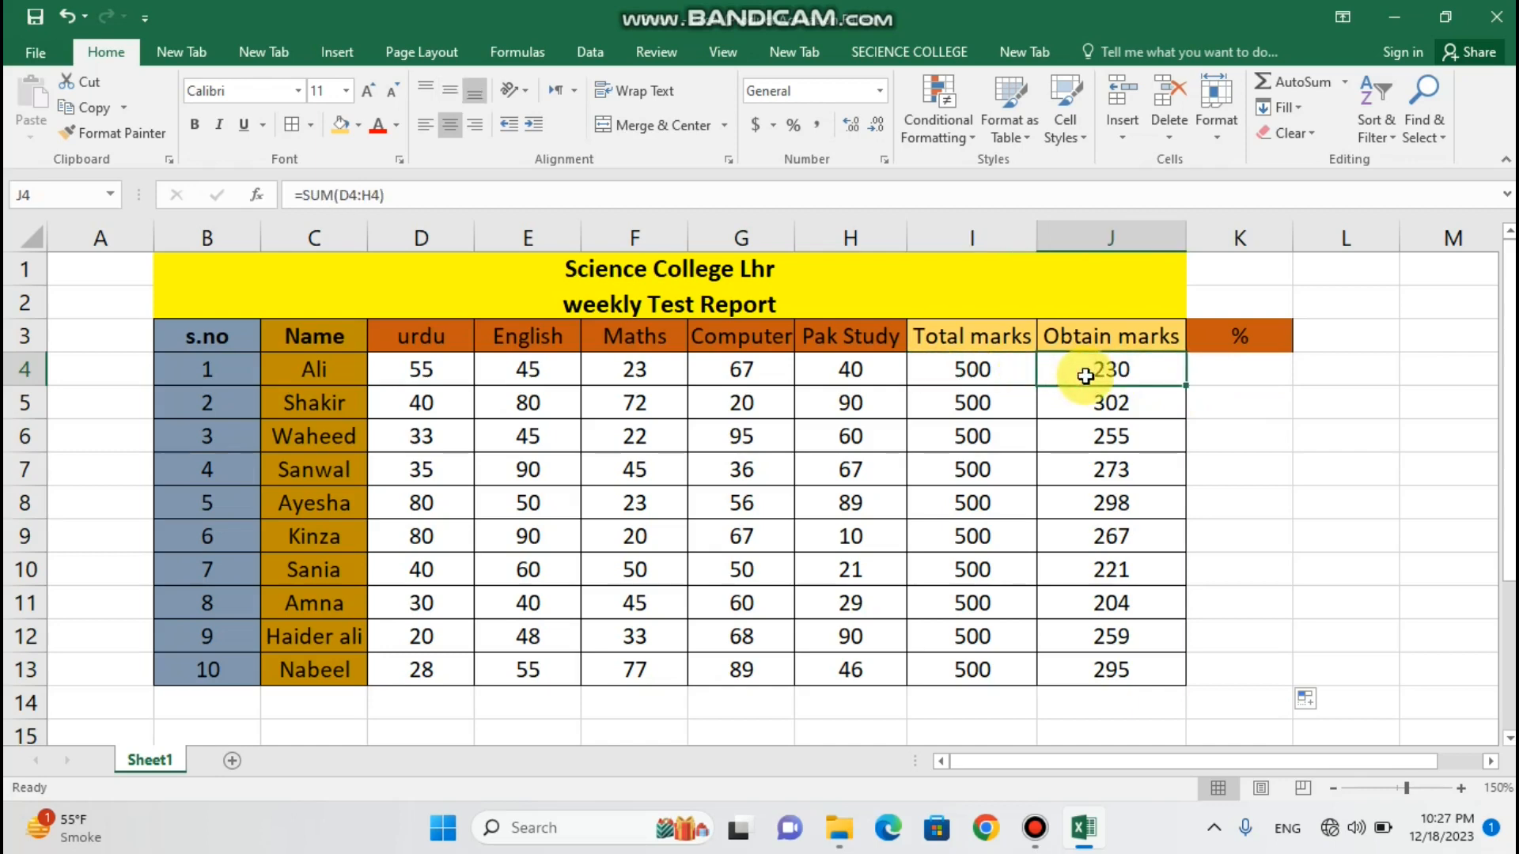
pyautogui.click(1008, 409)
pyautogui.click(1108, 403)
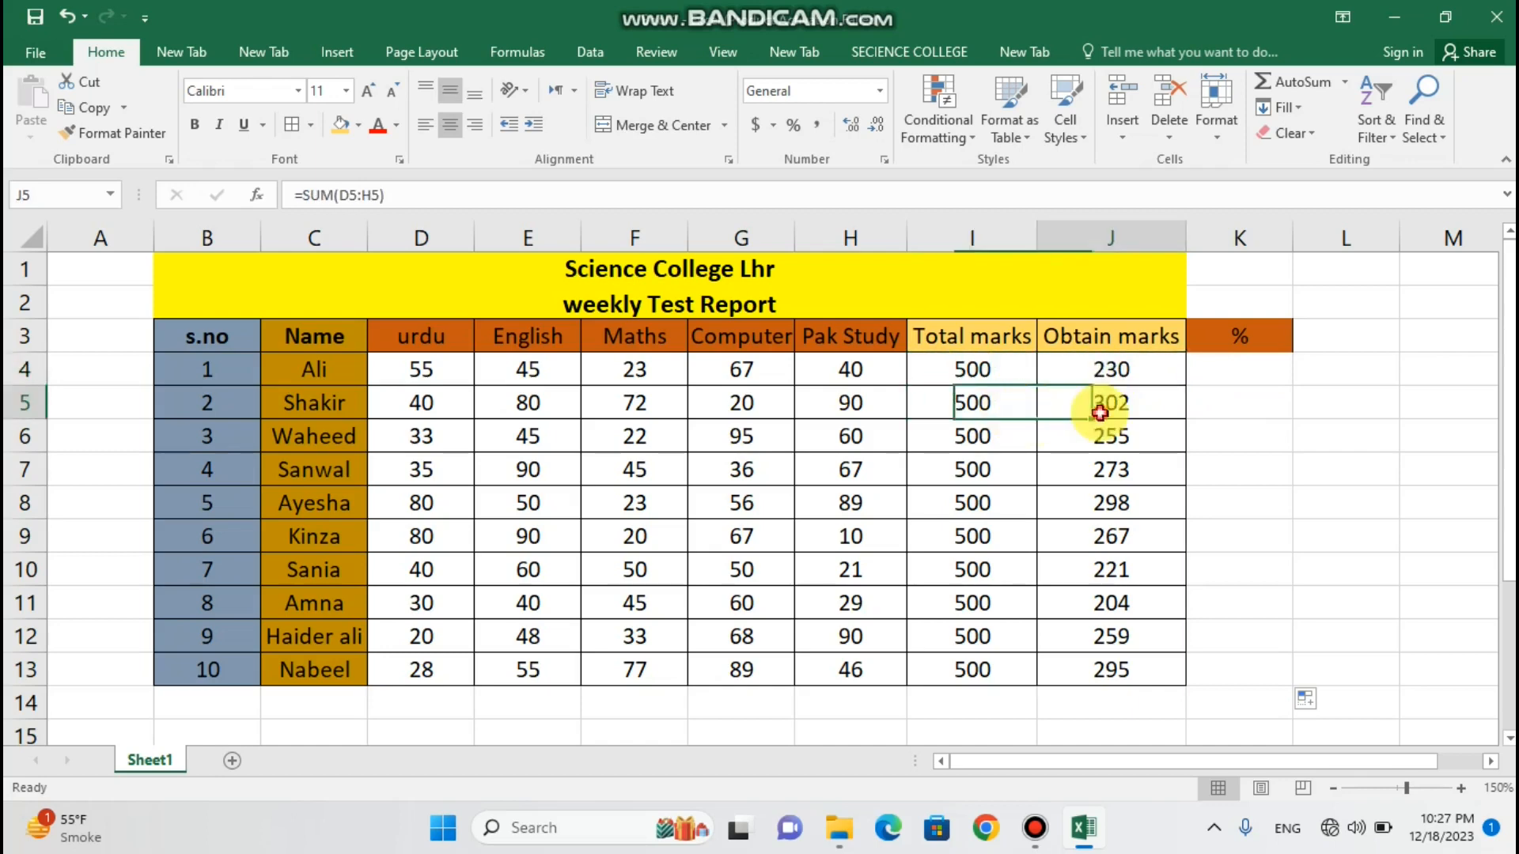
pyautogui.click(1007, 444)
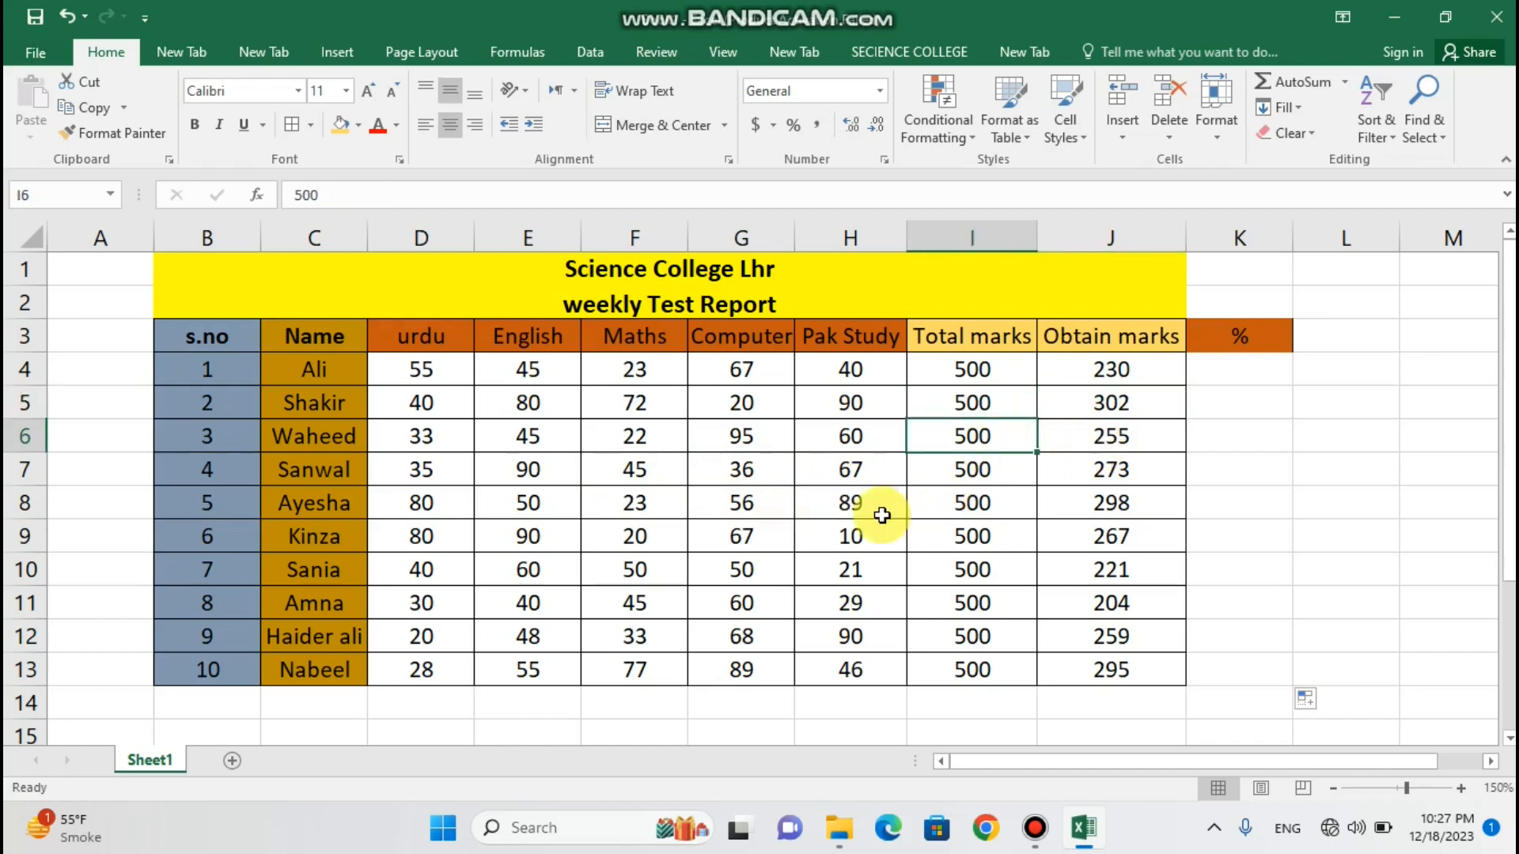
pyautogui.click(356, 551)
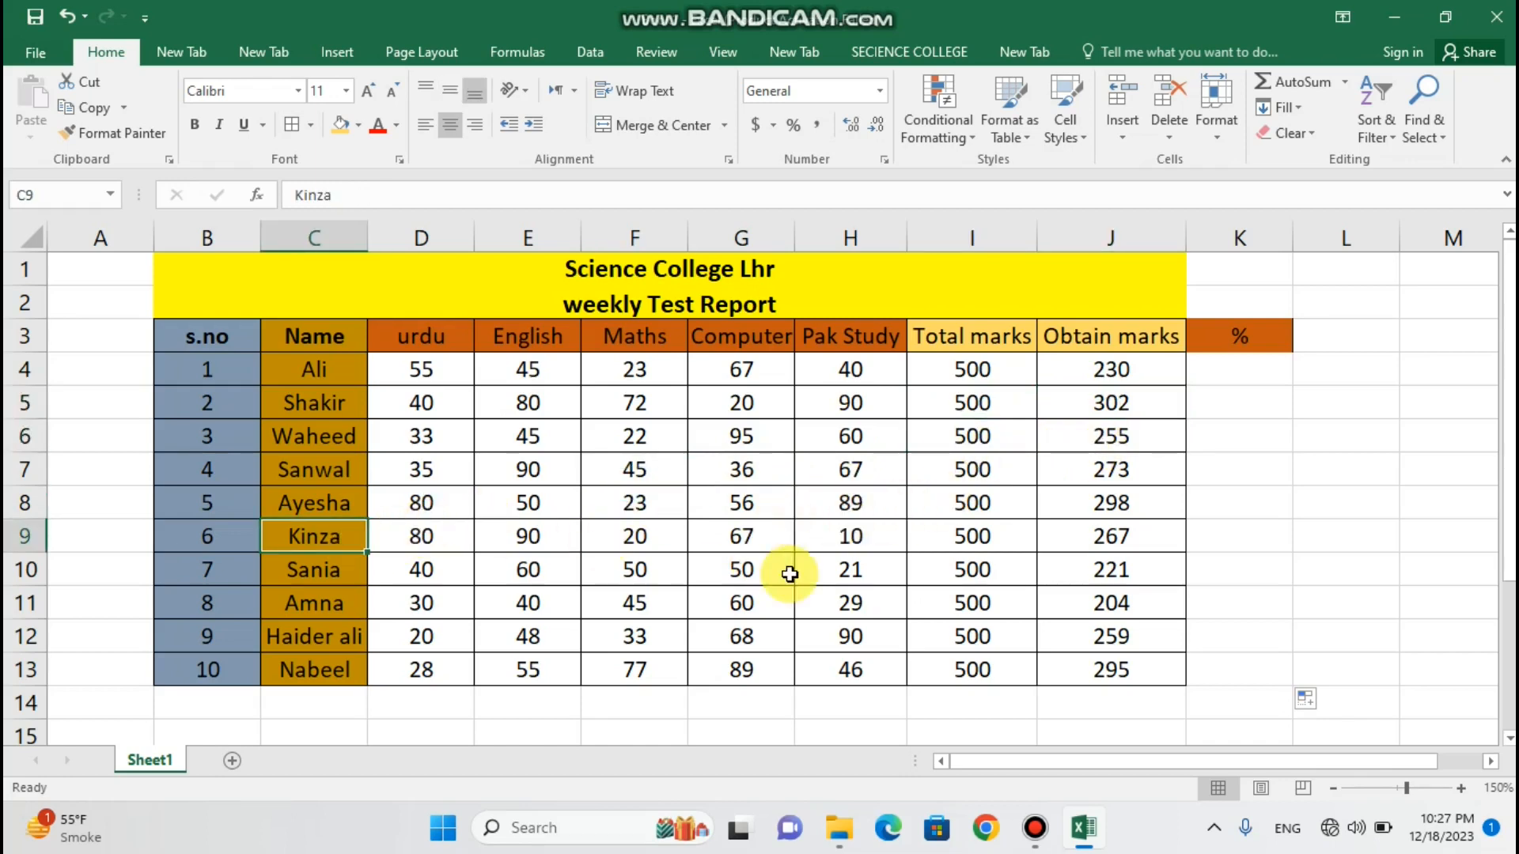
pyautogui.click(1023, 533)
pyautogui.click(1105, 538)
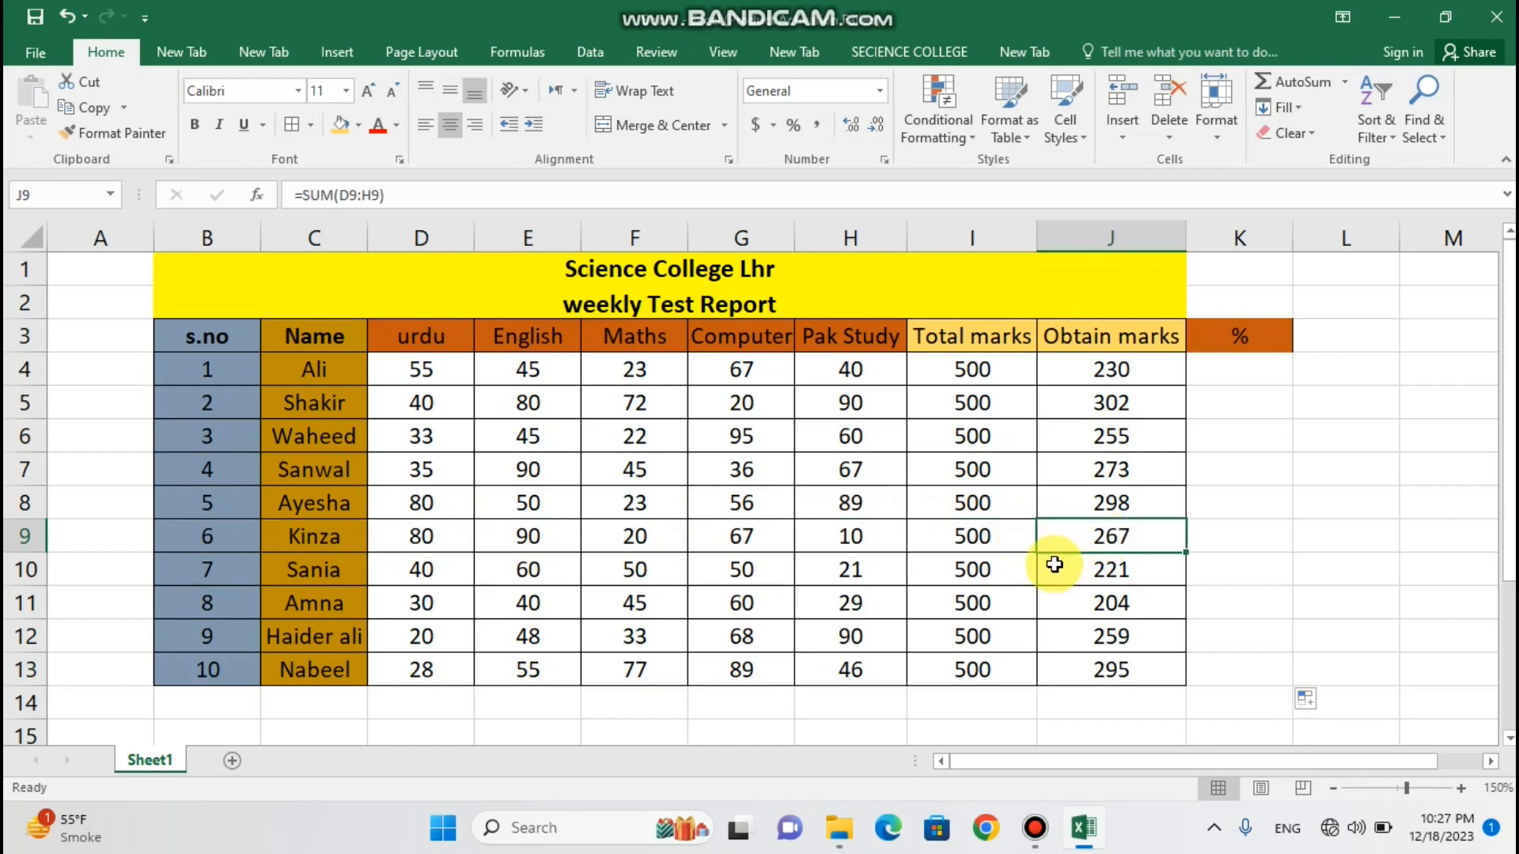
# - Calculate the first student's percentage in K4 with the formula =J4/I4
pyautogui.click(1207, 373)
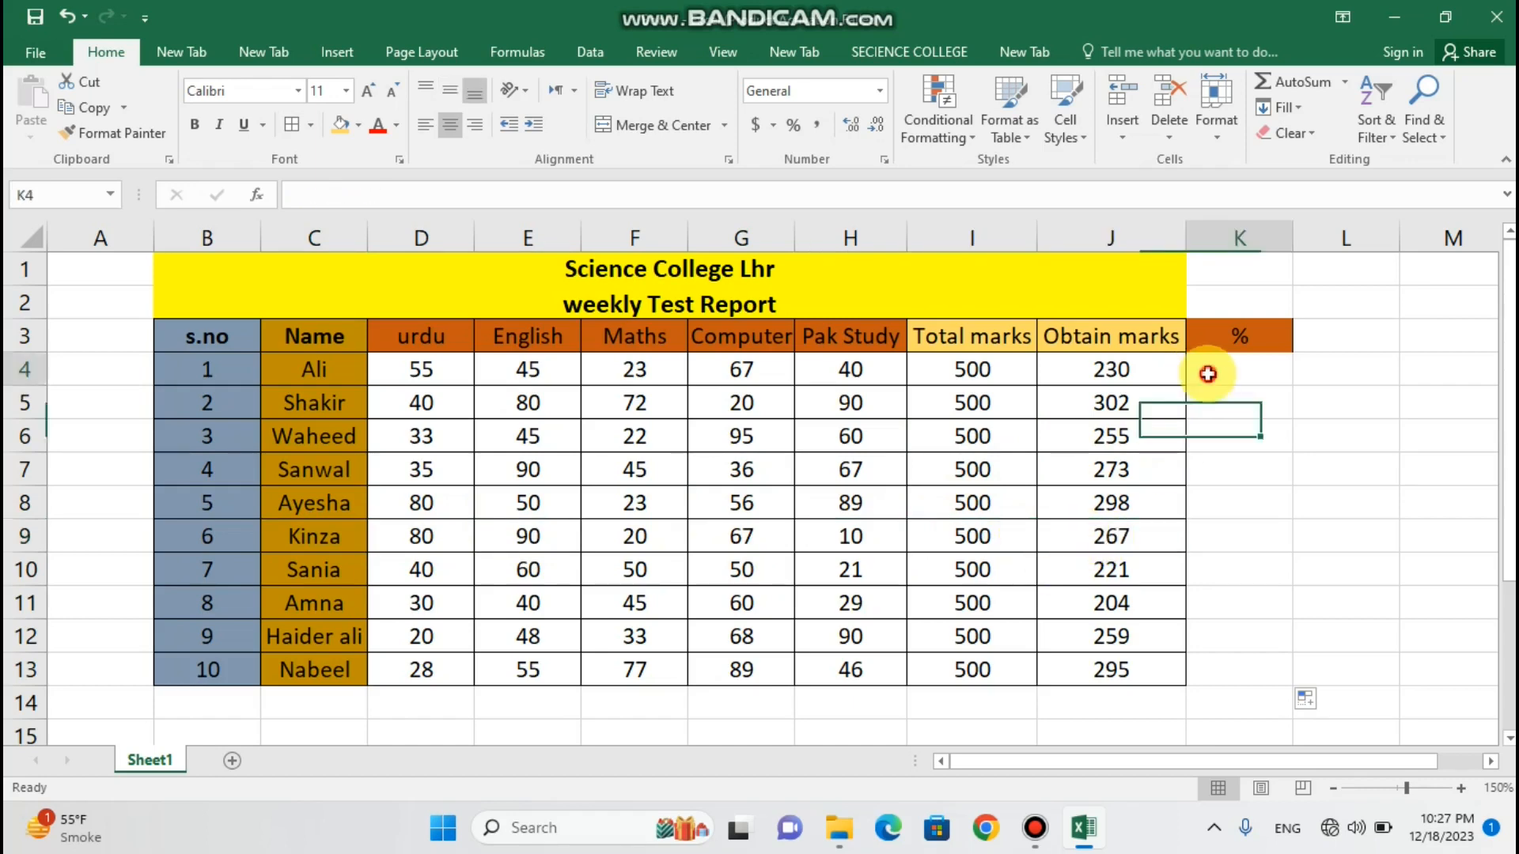
pyautogui.write('=')
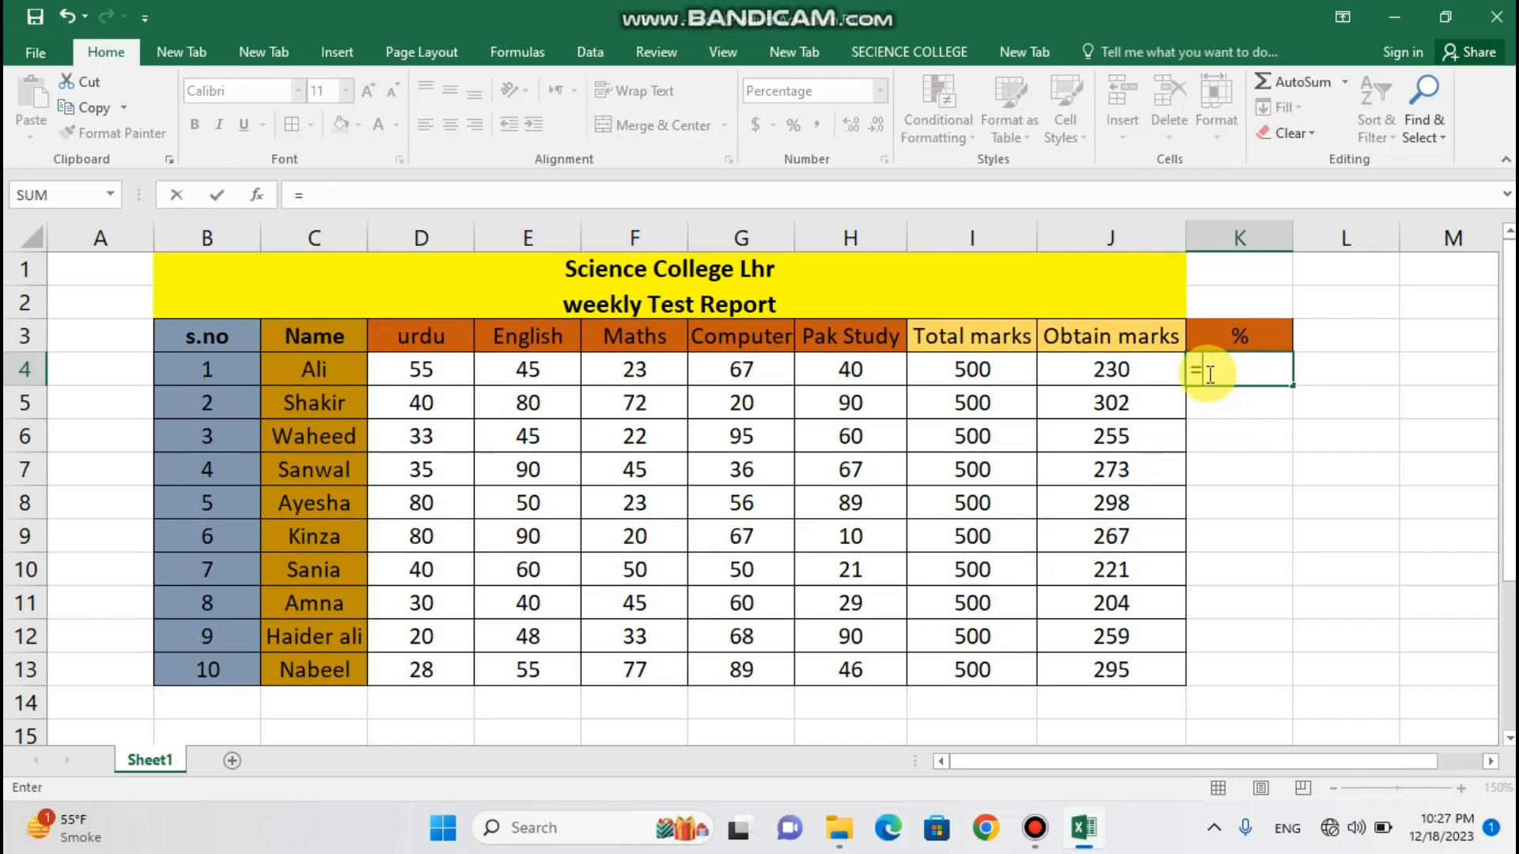
pyautogui.click(1115, 370)
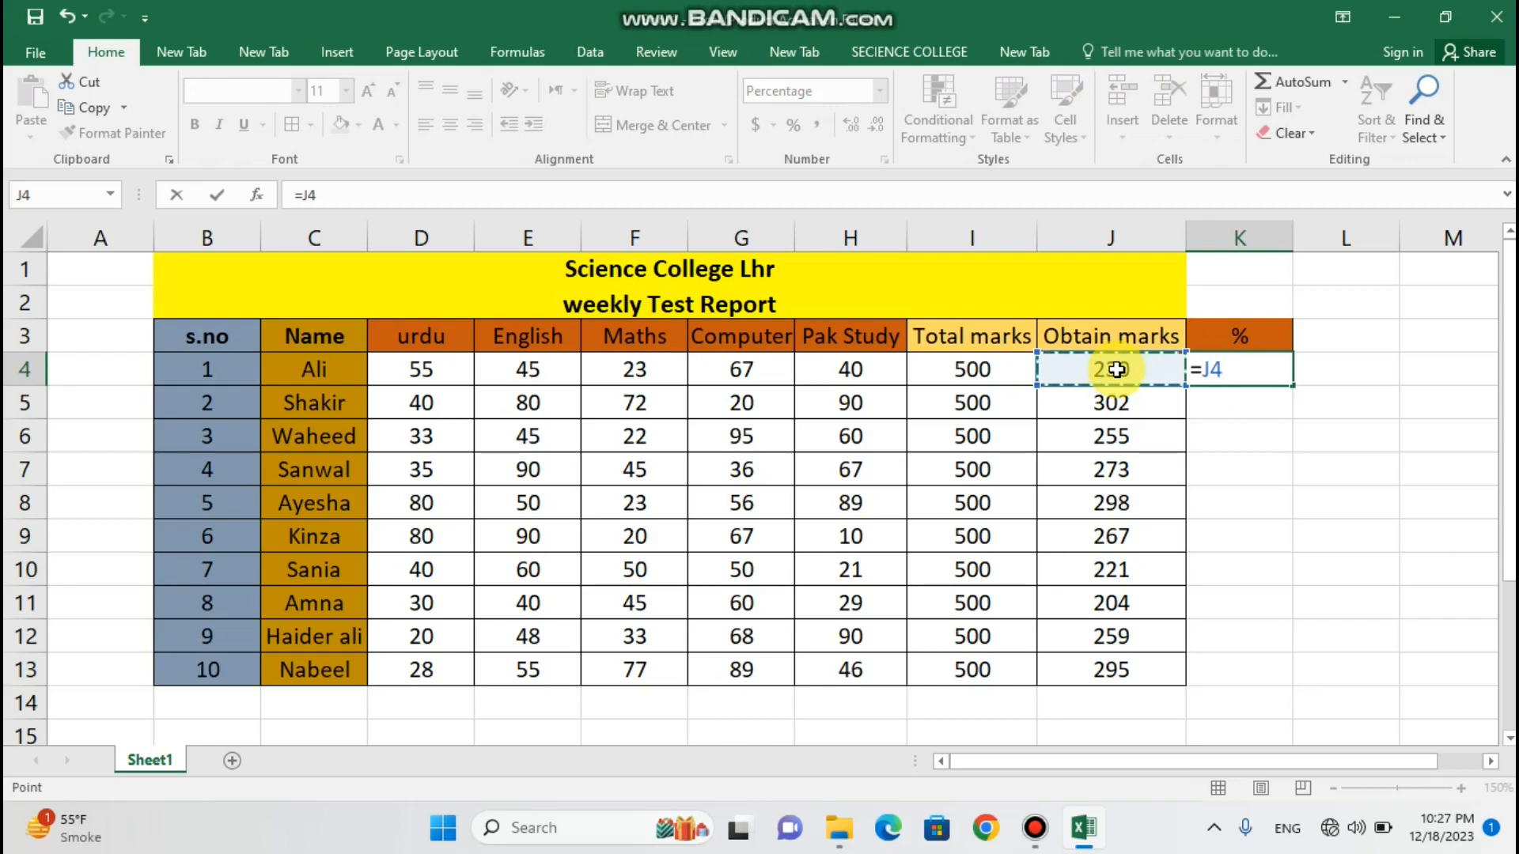
pyautogui.write('/')
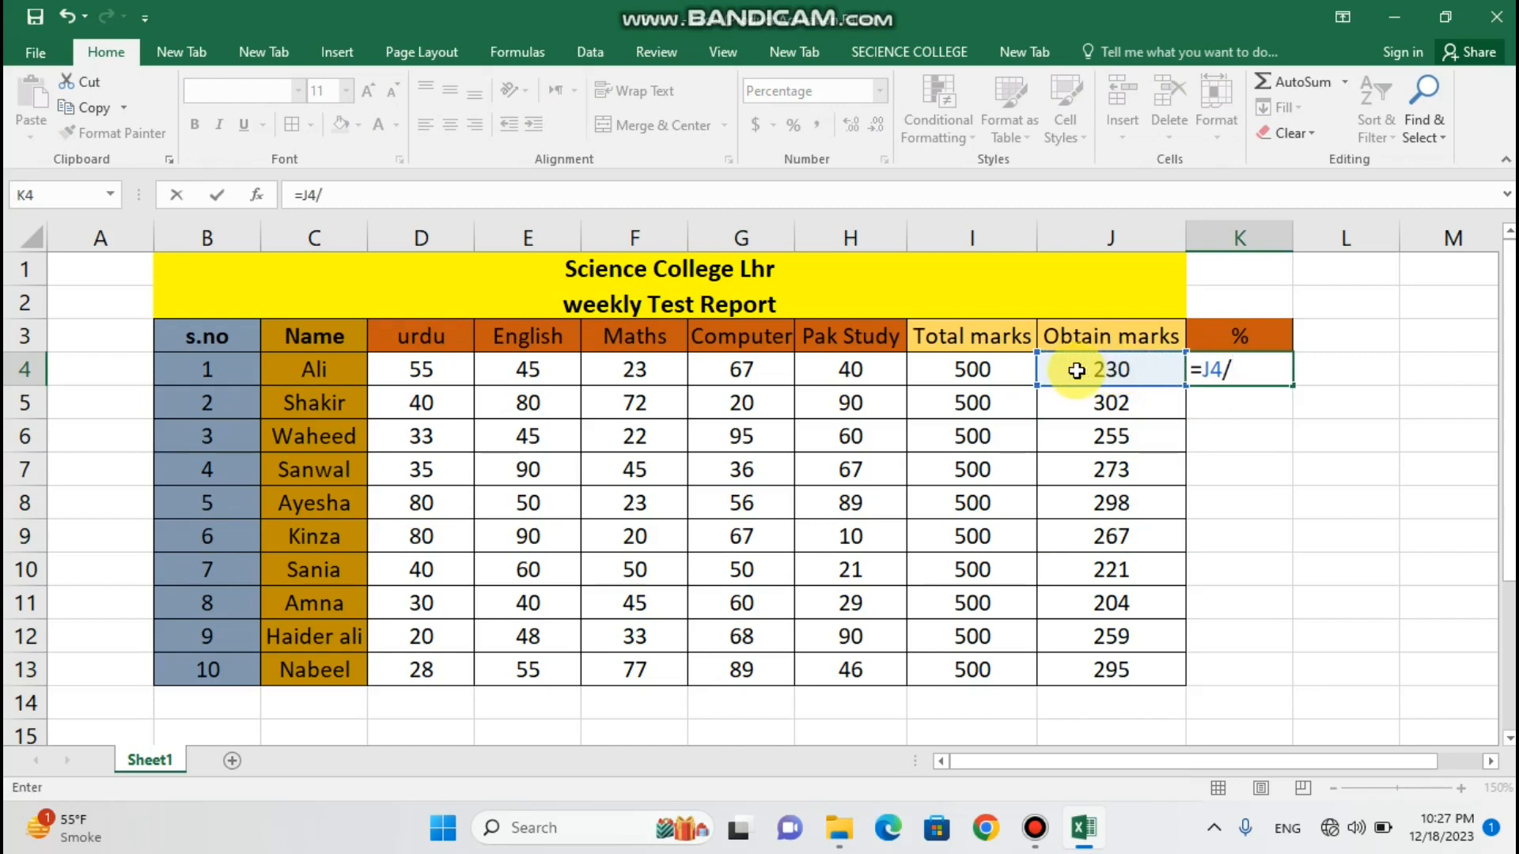
pyautogui.click(1020, 377)
pyautogui.press('Return')
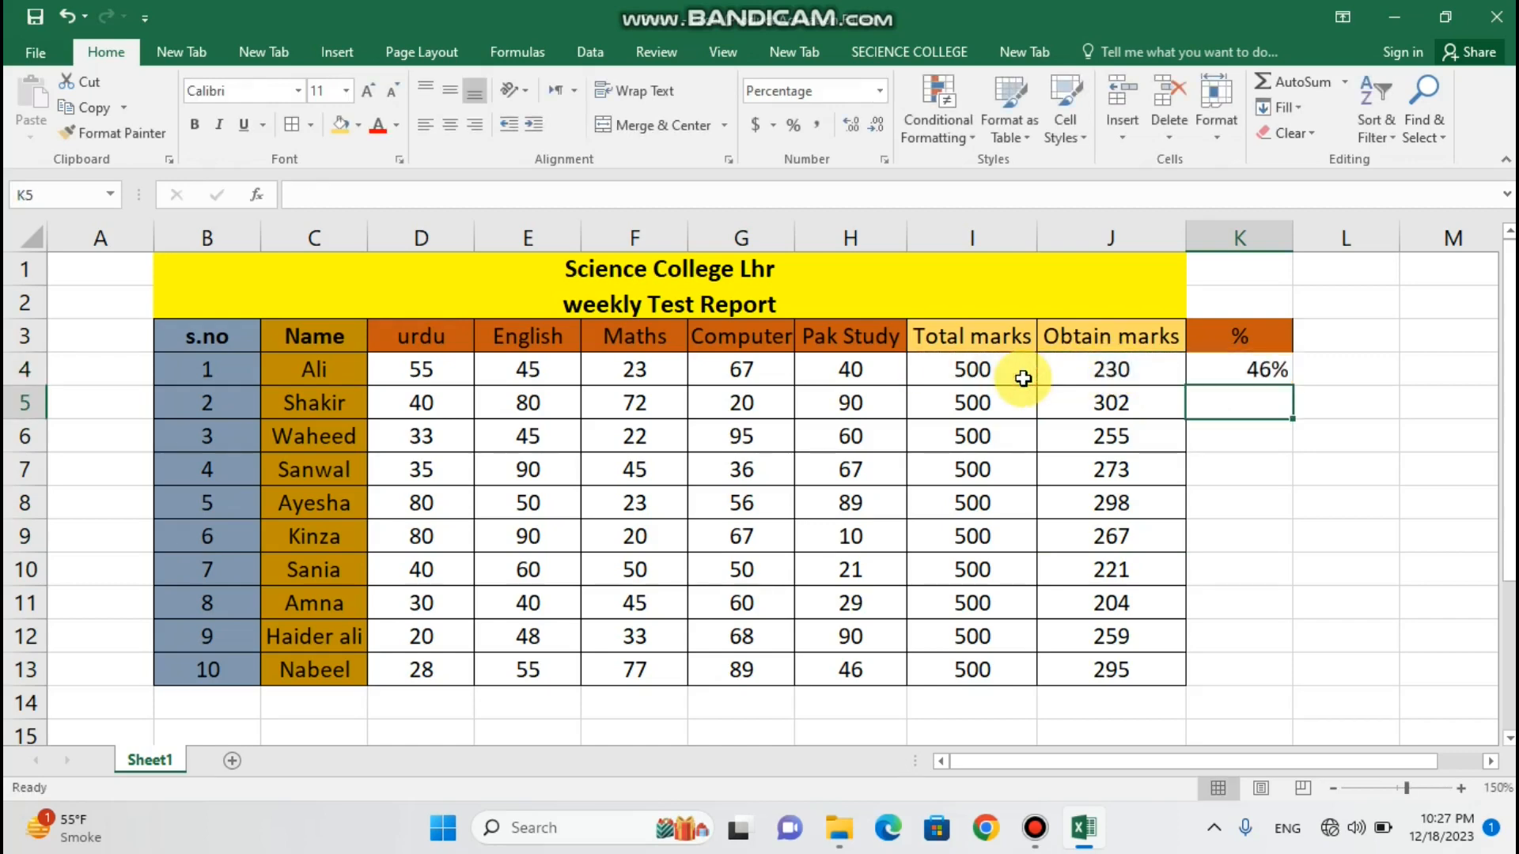
# - Copy the percentage formula from K4 down the % column
pyautogui.click(1237, 368)
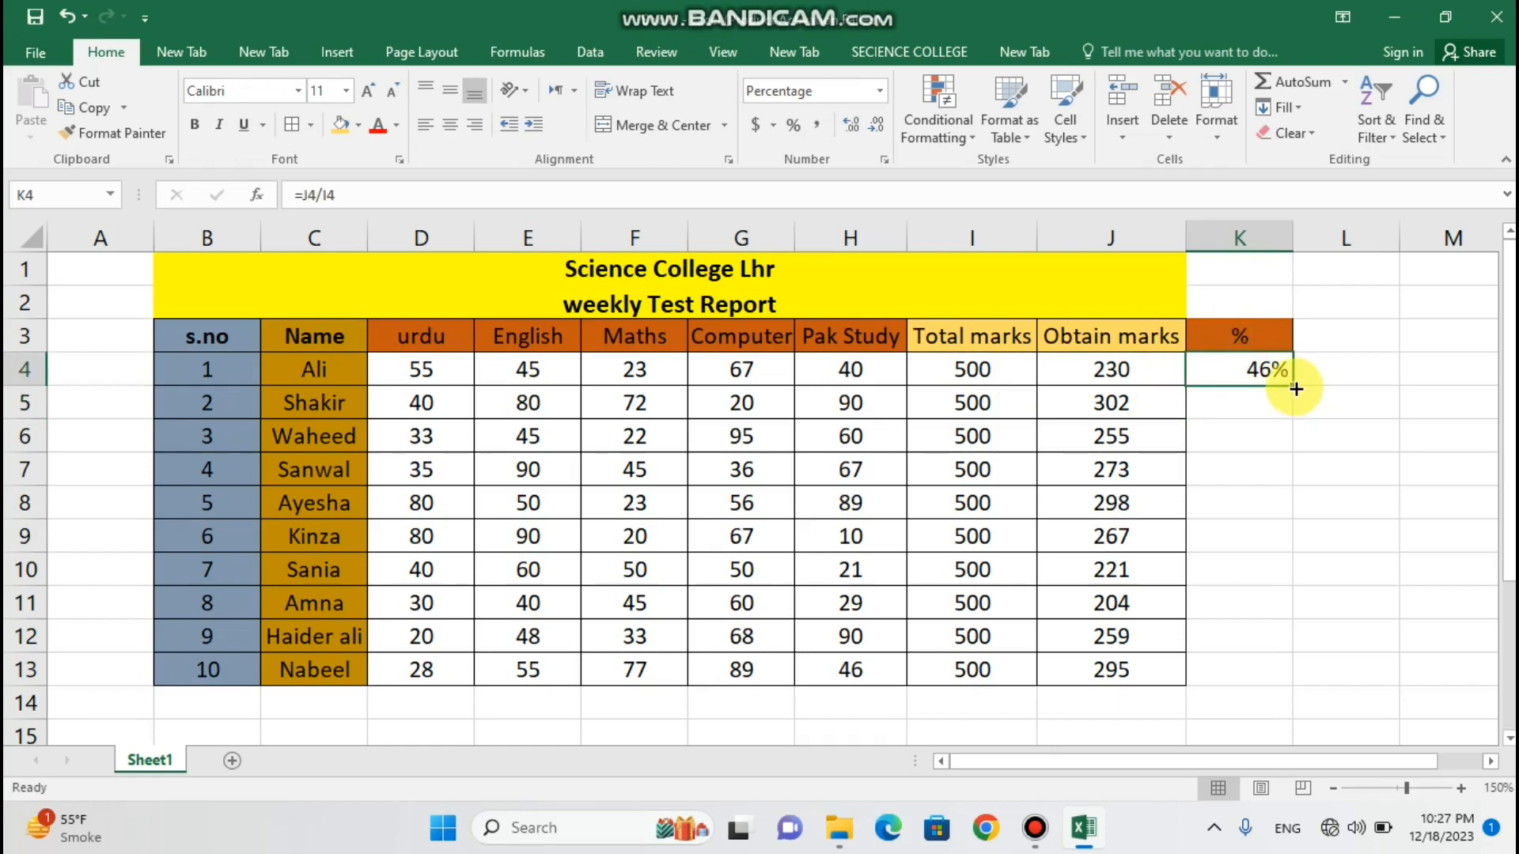
# - Fill the percentage formula from K4 down through K13 for all ten students
pyautogui.moveTo(1295, 389); pyautogui.dragTo(1310, 687)
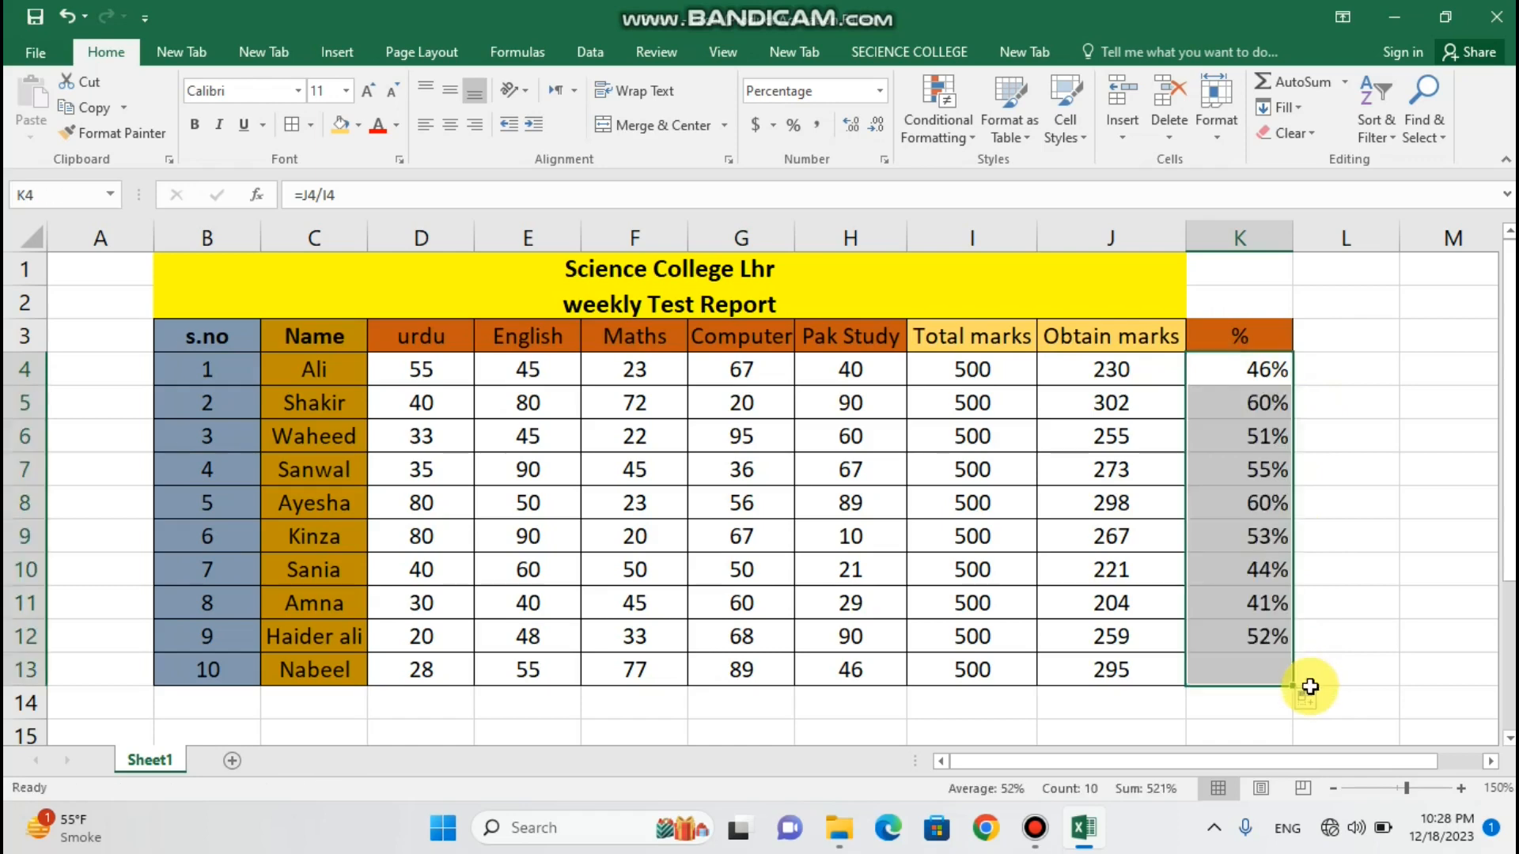
pyautogui.click(1375, 590)
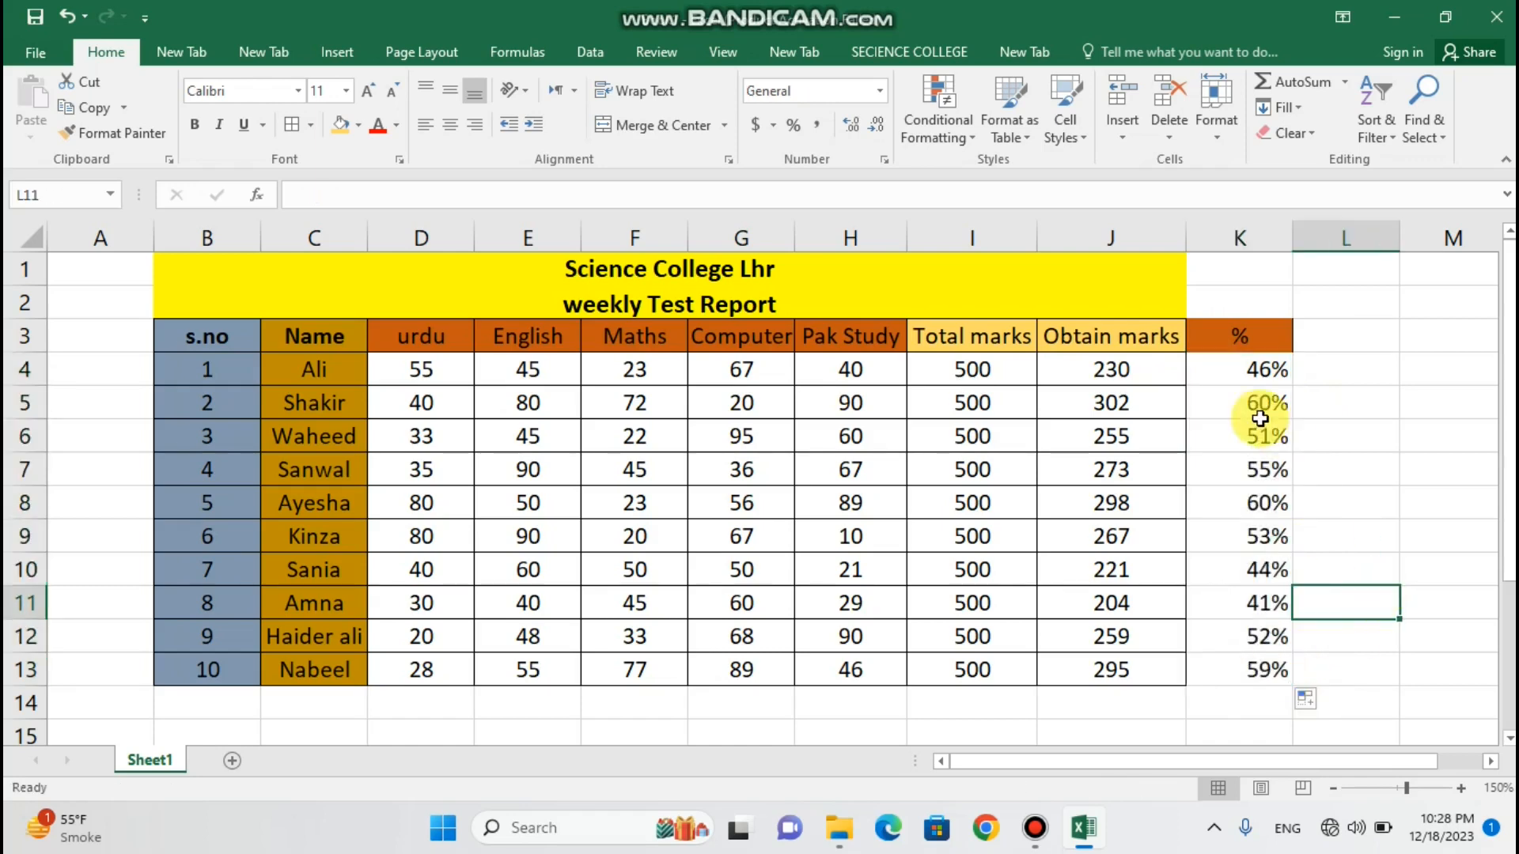
# - Check the copied percentage formulas in the cells from K5 down to K13
pyautogui.click(1226, 405)
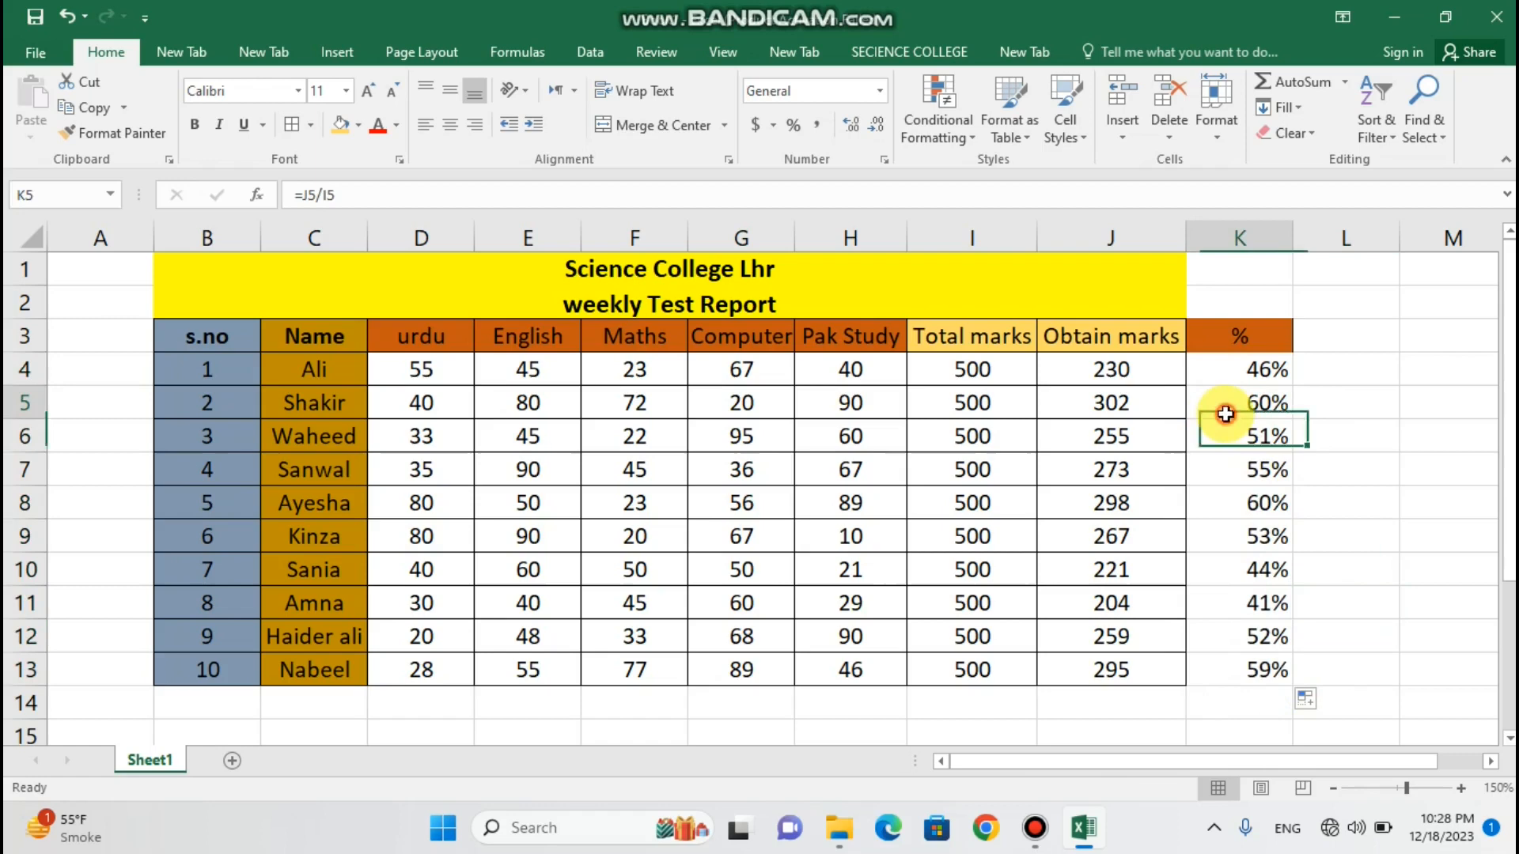
pyautogui.click(1206, 451)
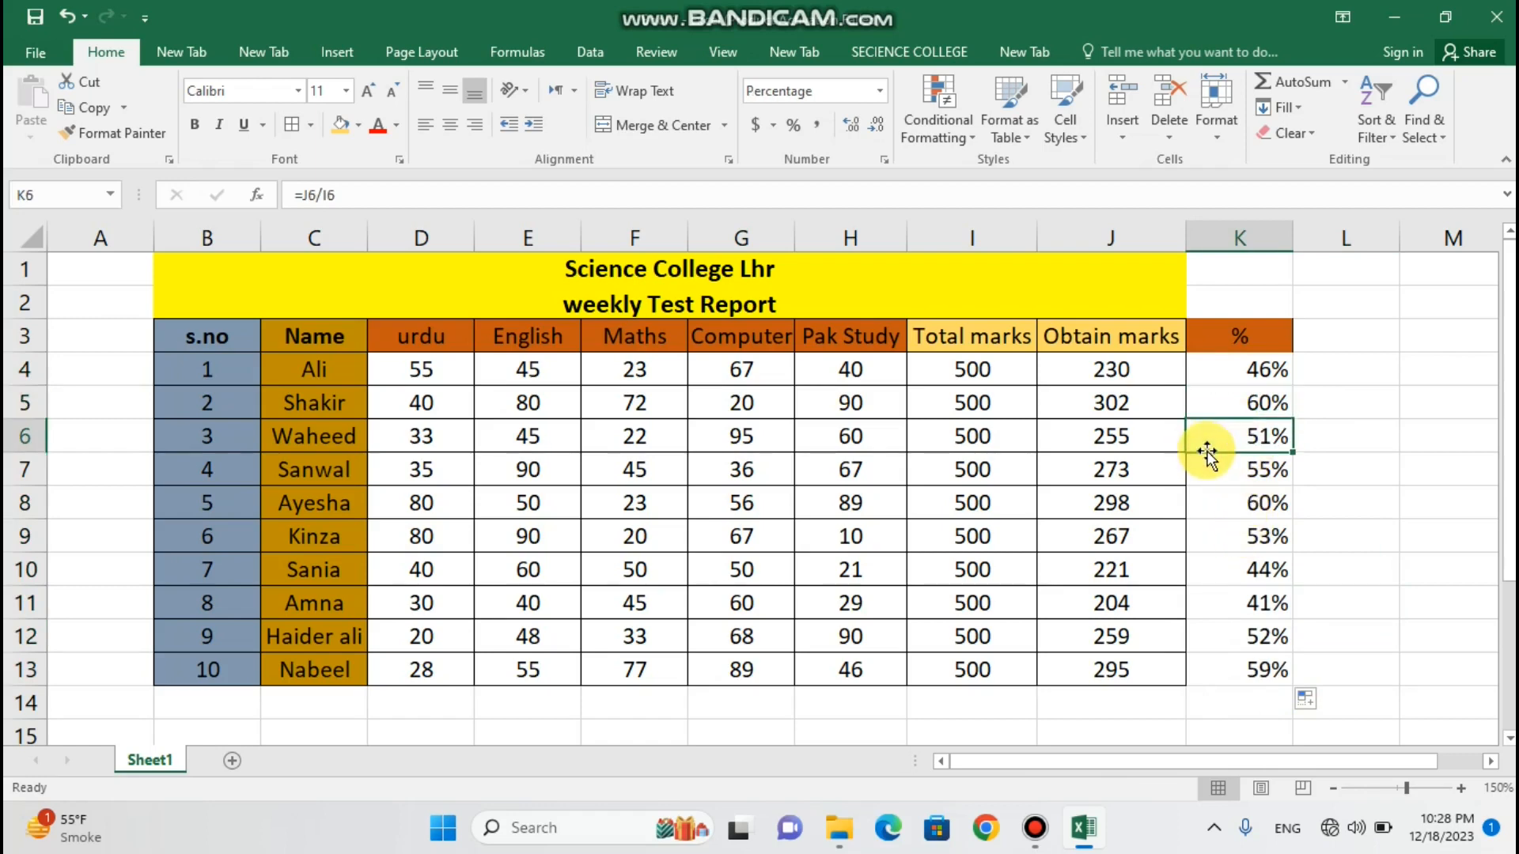
pyautogui.click(1209, 467)
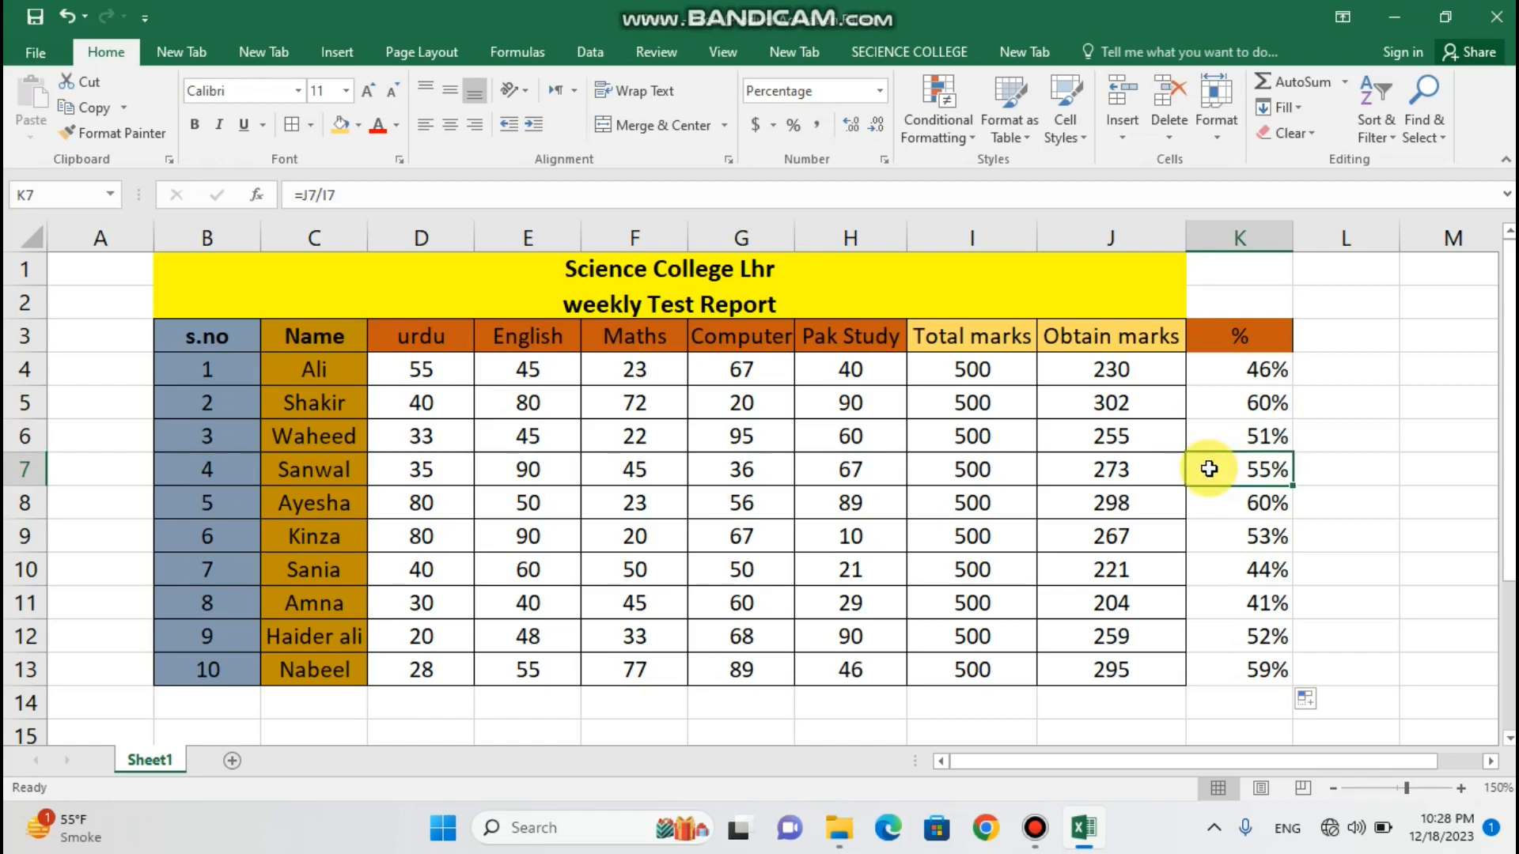
pyautogui.click(1222, 507)
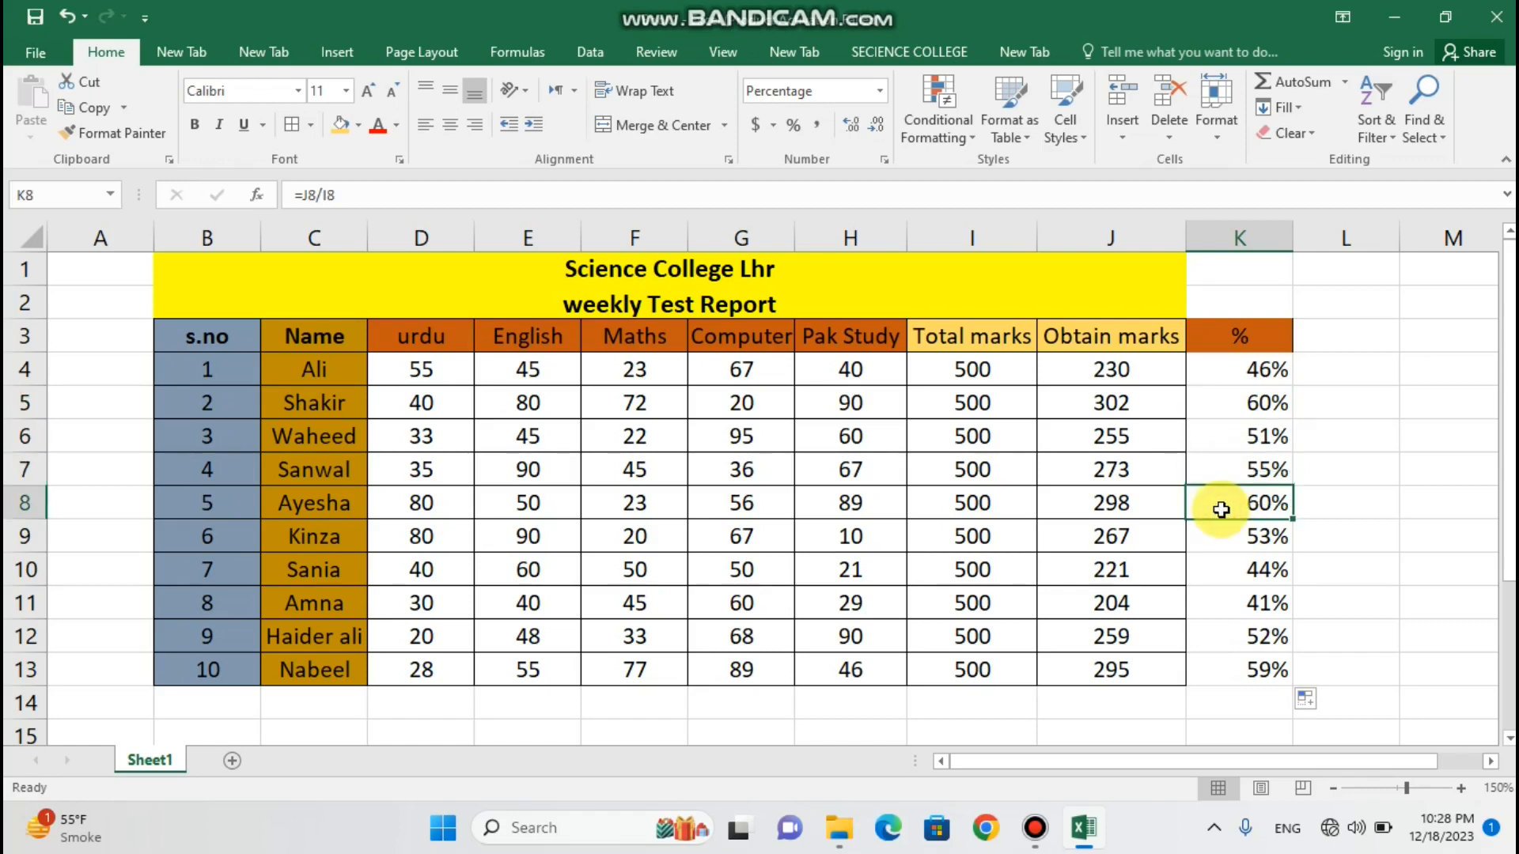
pyautogui.click(1230, 541)
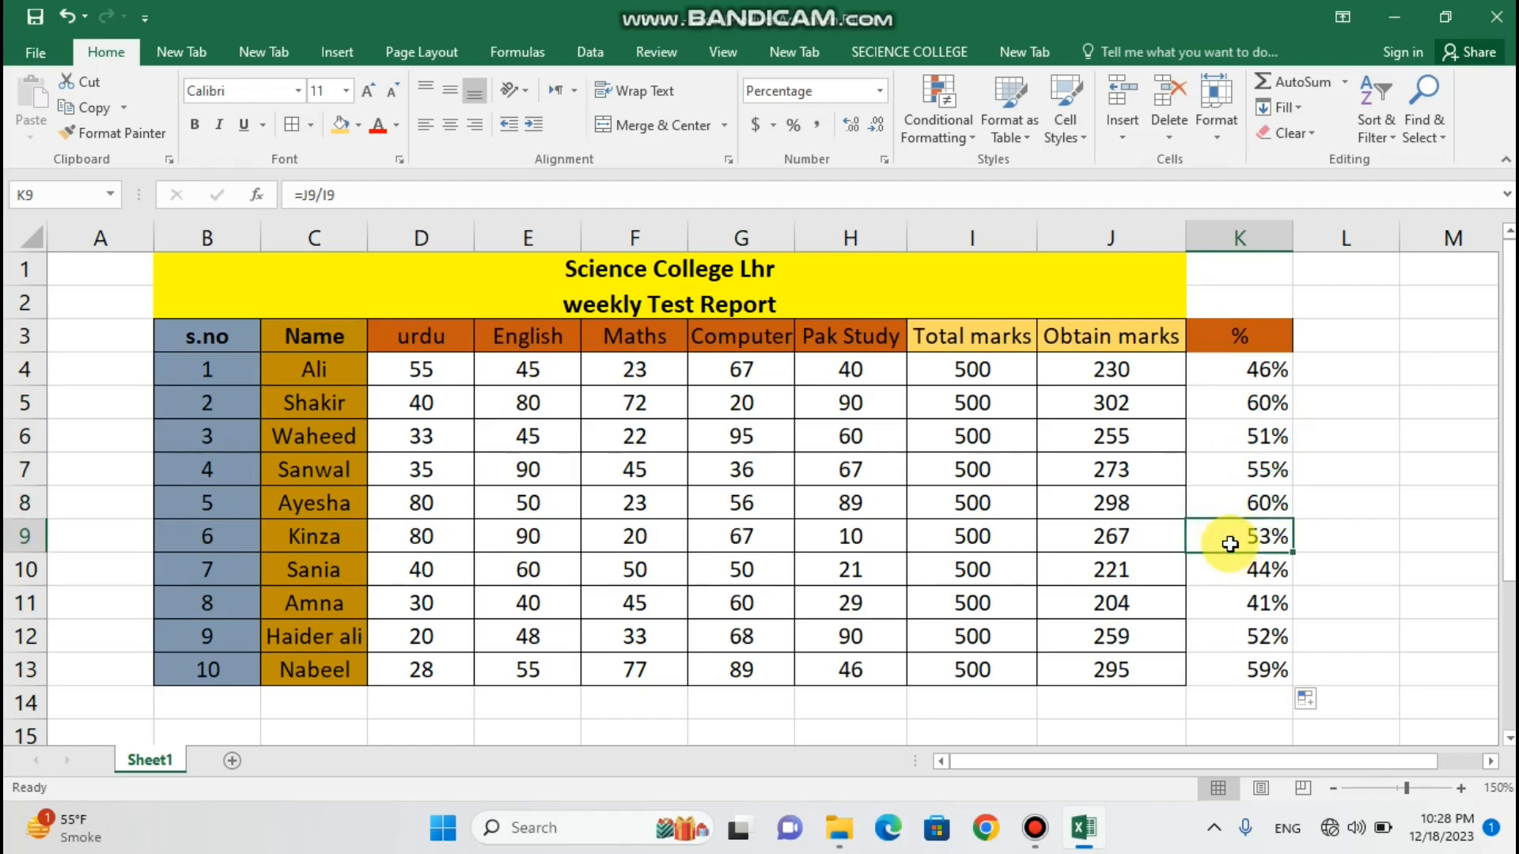
pyautogui.click(1230, 569)
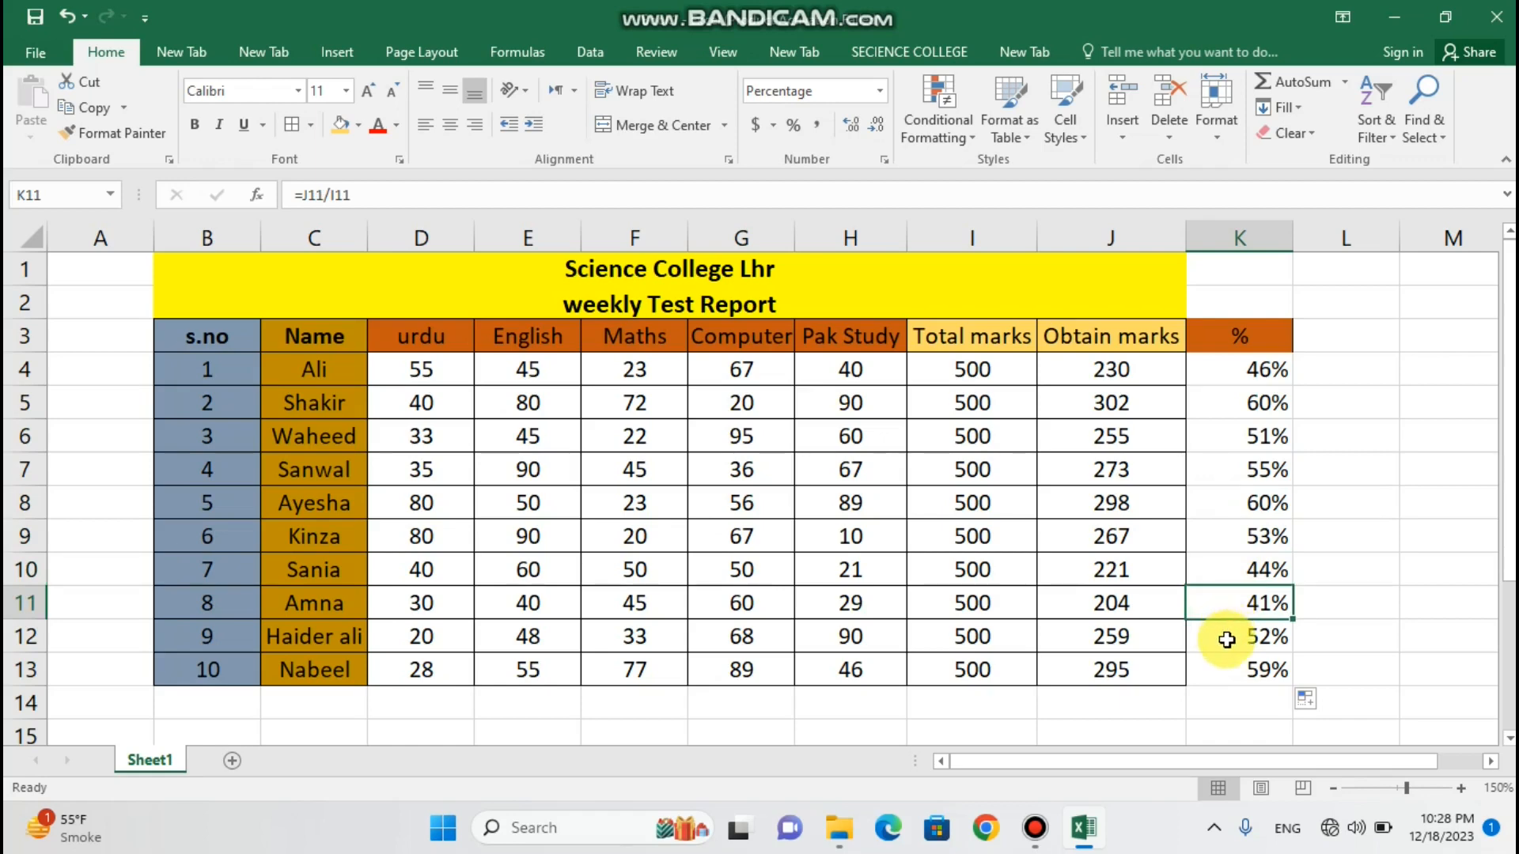
pyautogui.click(1227, 639)
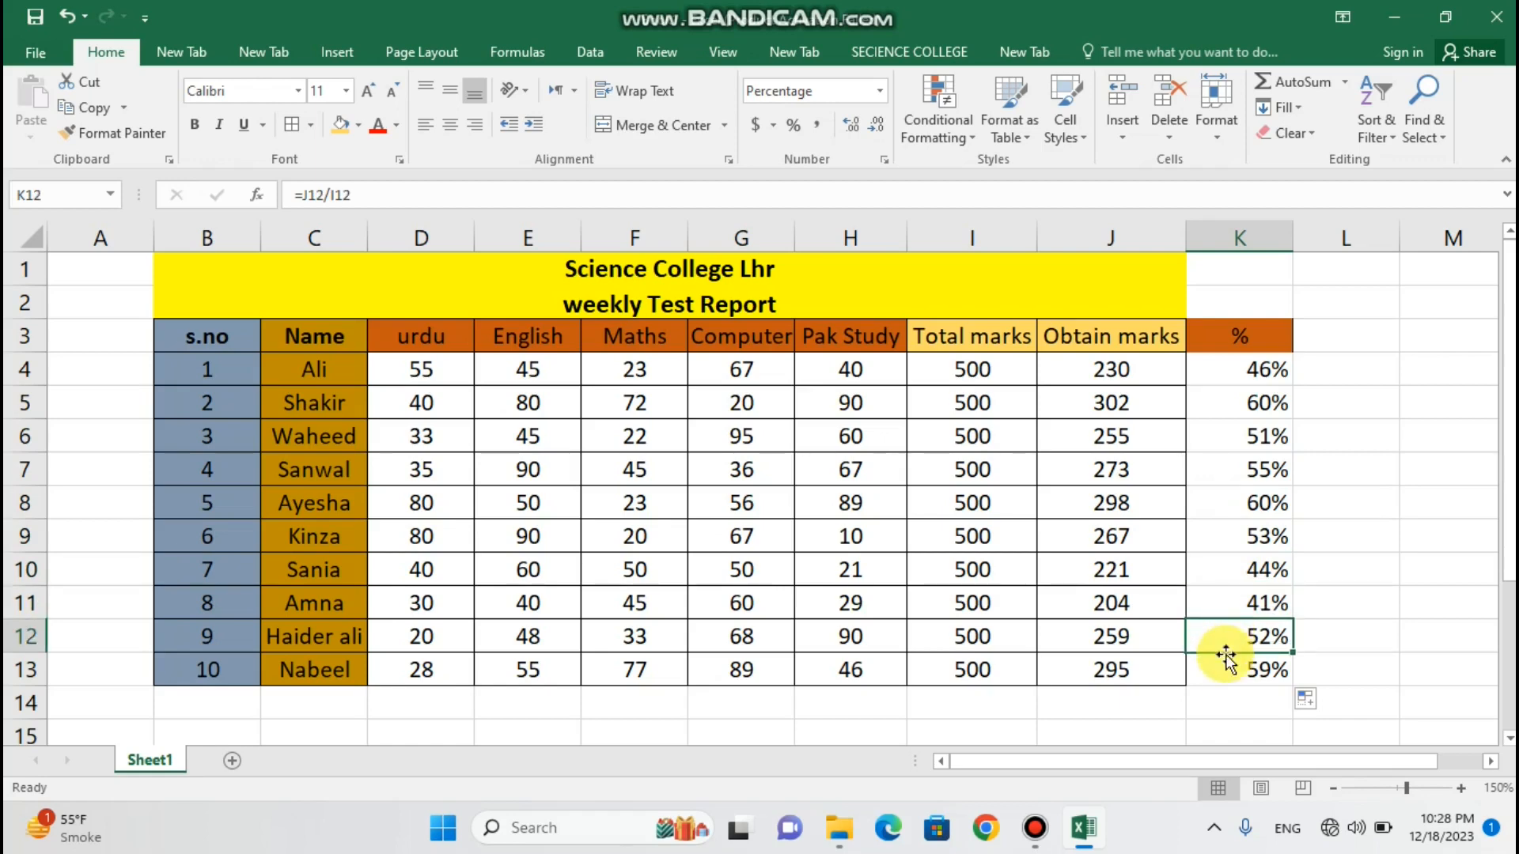
pyautogui.click(1225, 667)
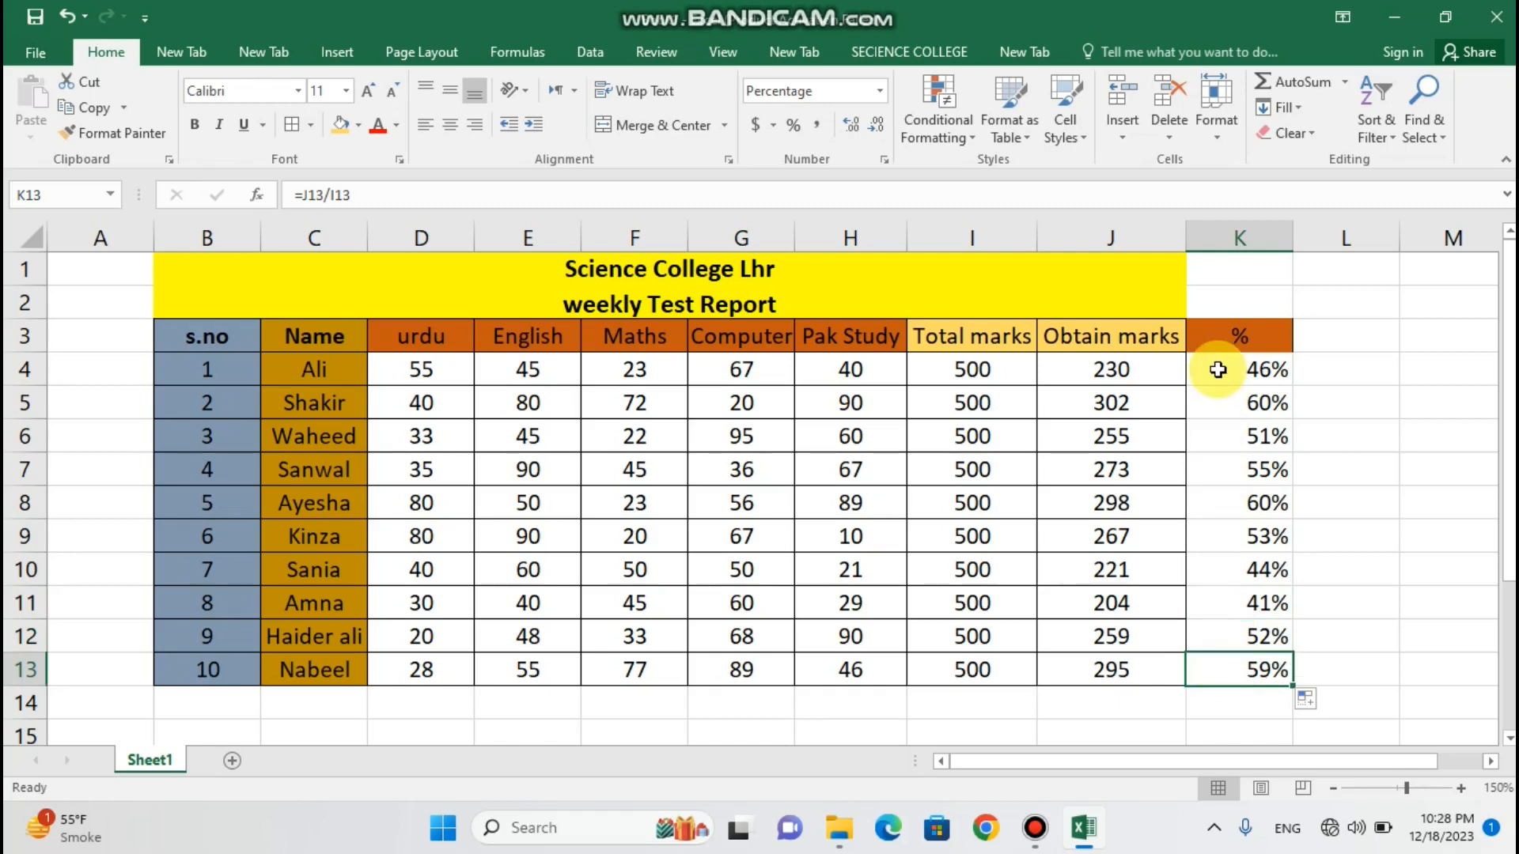
# - Add borders to the percentage cells K4:K13
pyautogui.moveTo(1215, 369); pyautogui.dragTo(1267, 668)
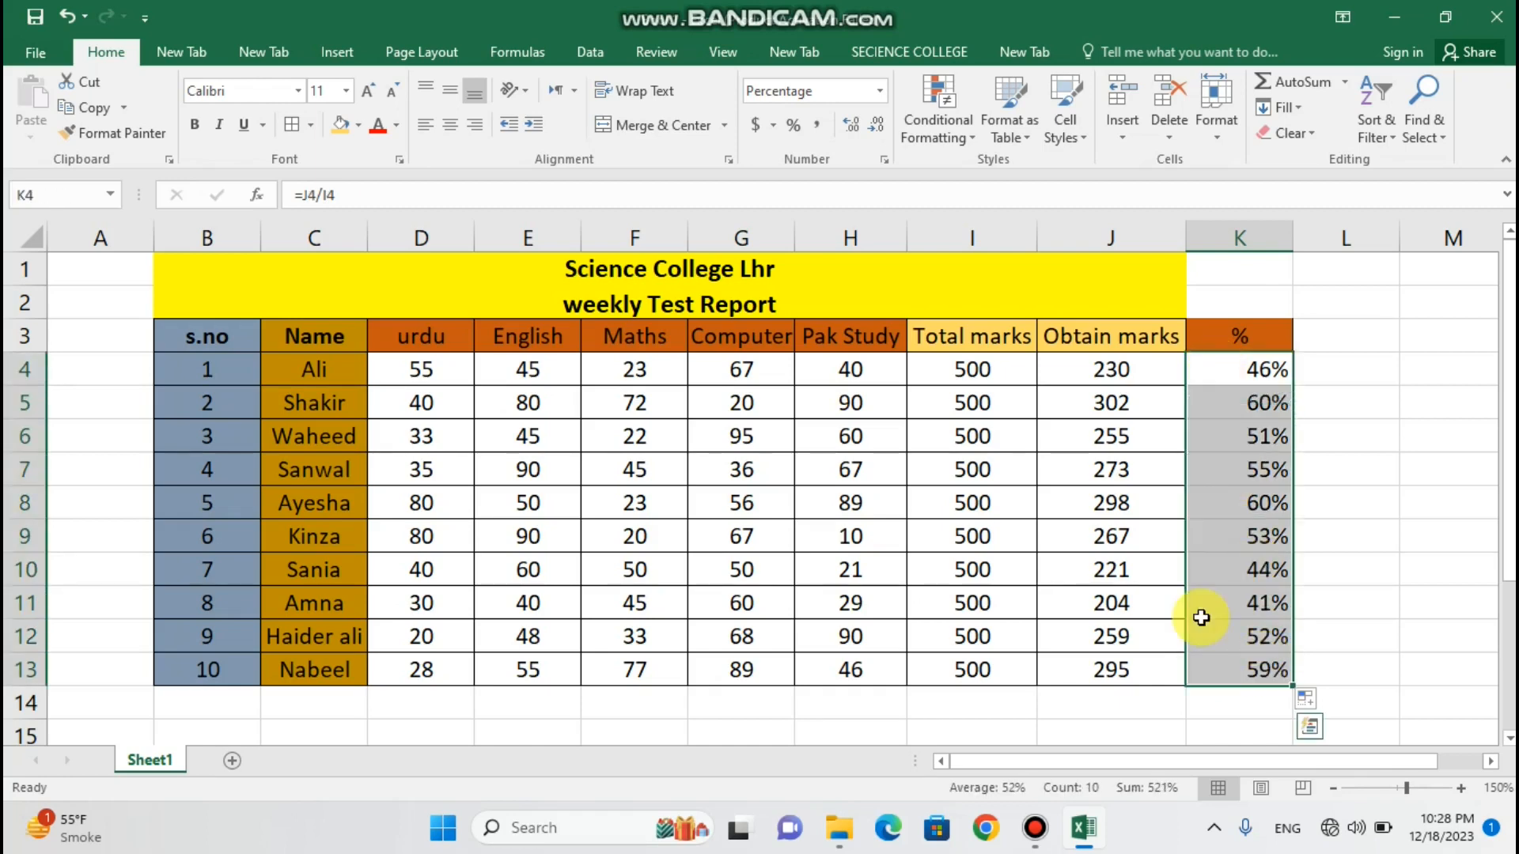
pyautogui.click(287, 123)
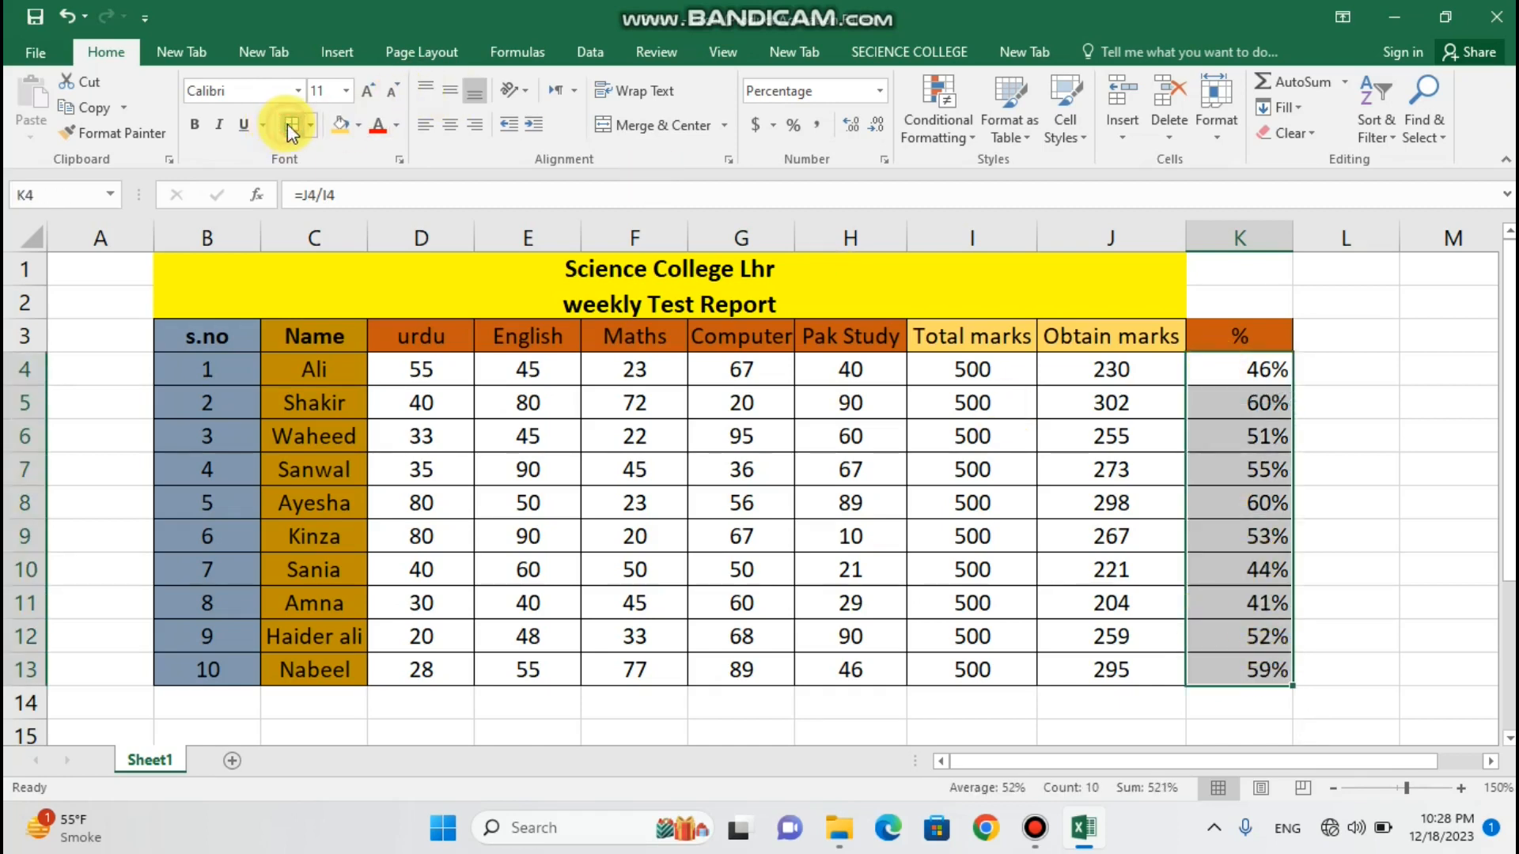
pyautogui.click(1065, 288)
pyautogui.rightClick(1052, 291)
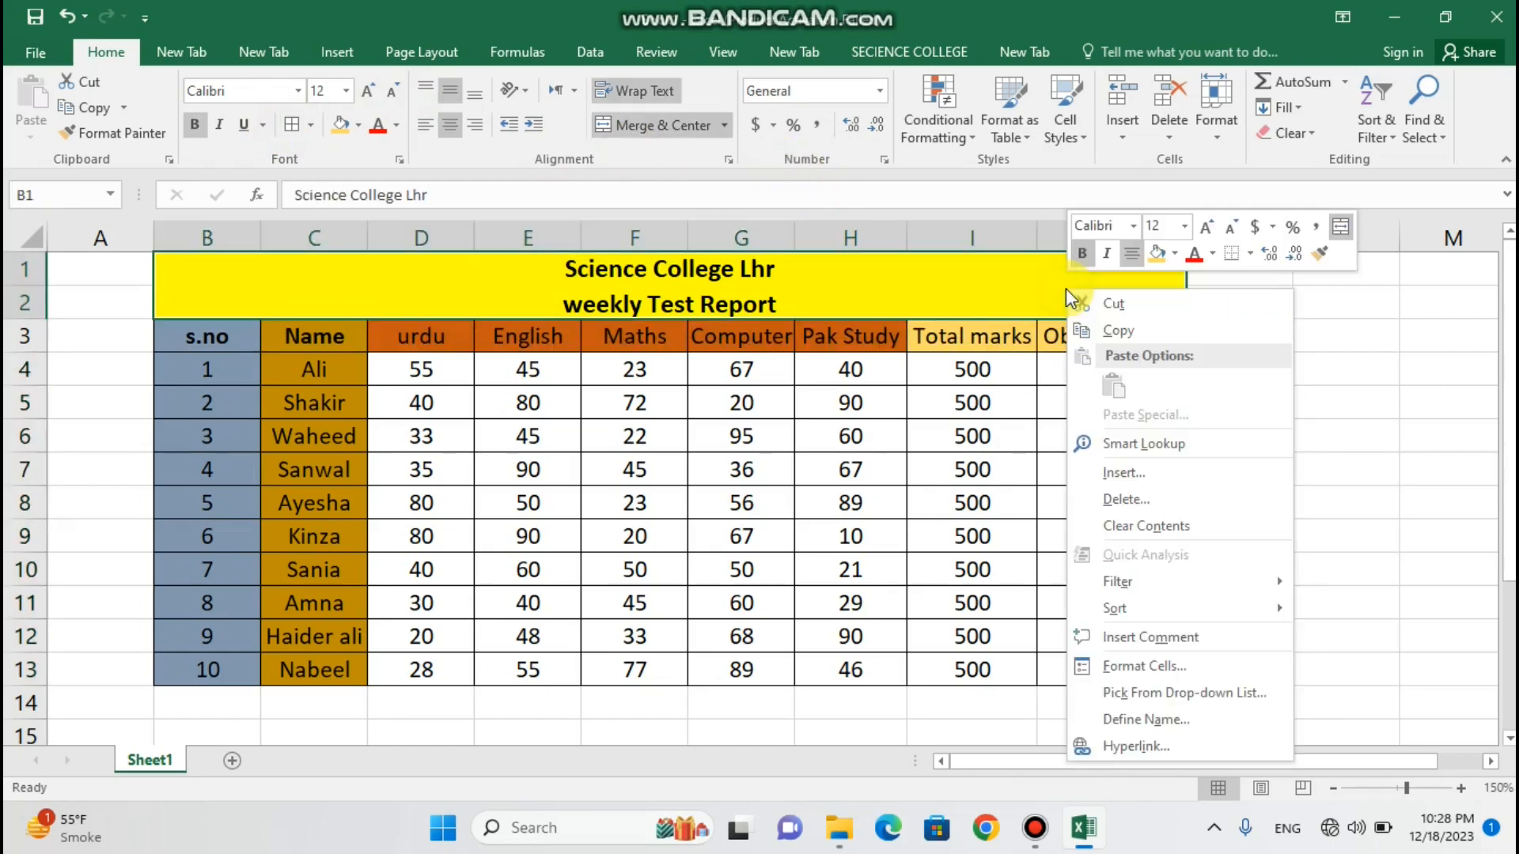
pyautogui.click(1052, 291)
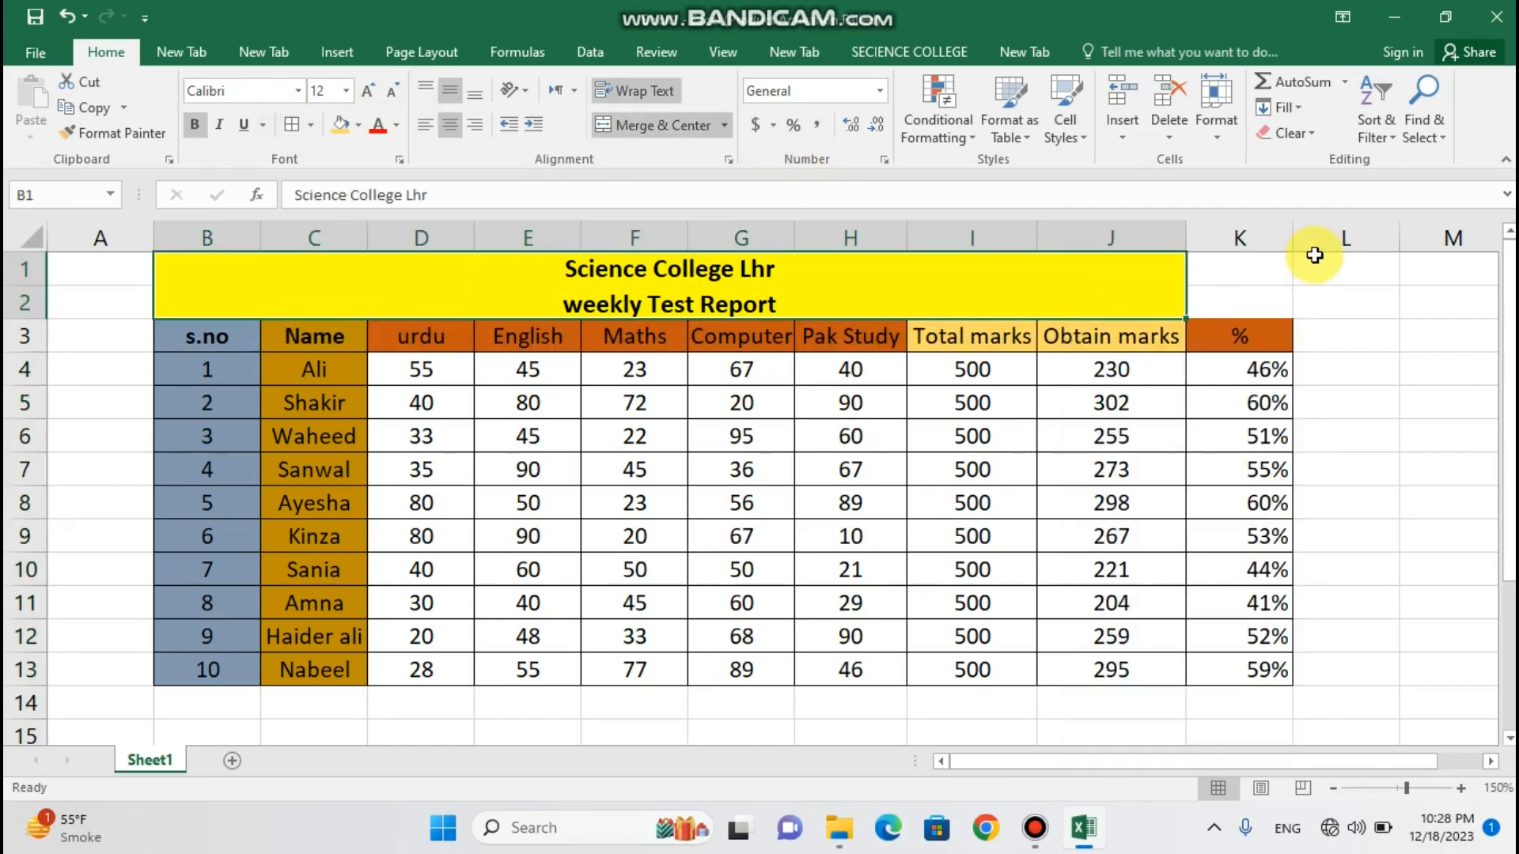
# - Merge and center cells K1:L2 beside the report title and fill them with the title's yellow
pyautogui.moveTo(1243, 265); pyautogui.dragTo(1373, 289)
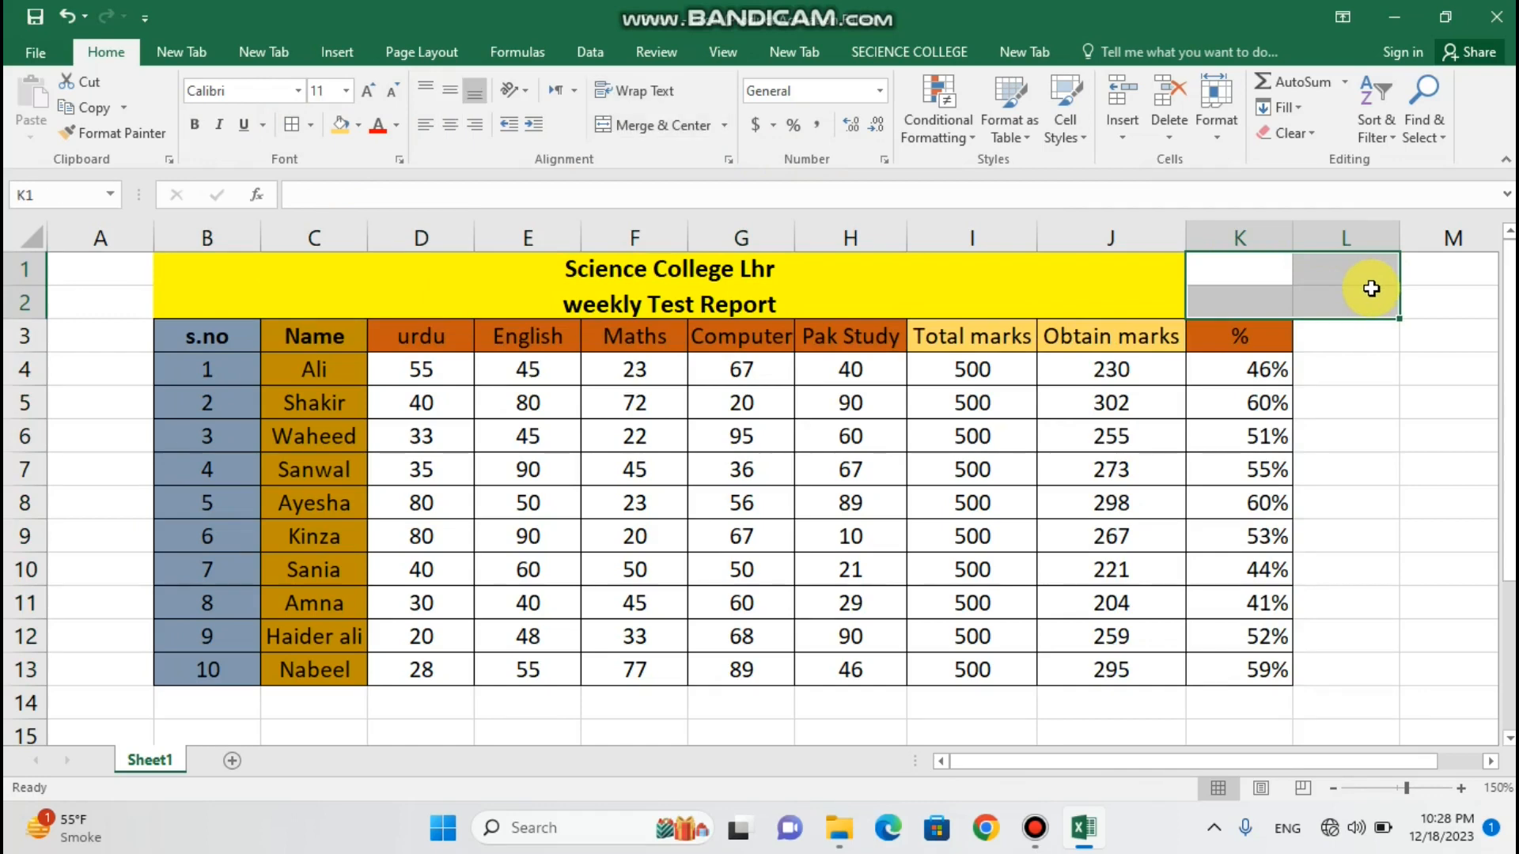
pyautogui.click(661, 129)
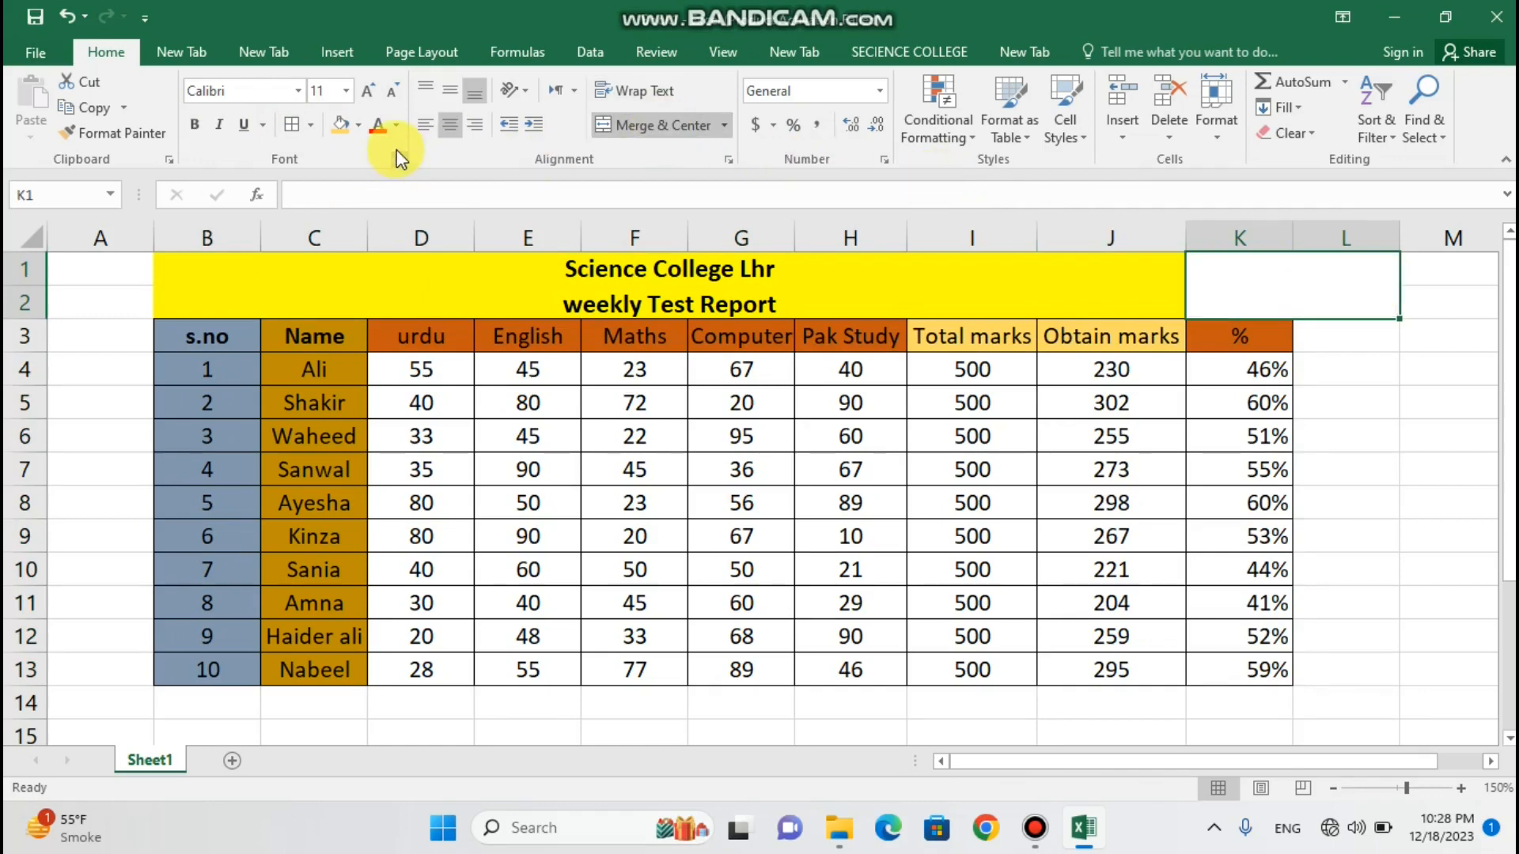
pyautogui.click(340, 124)
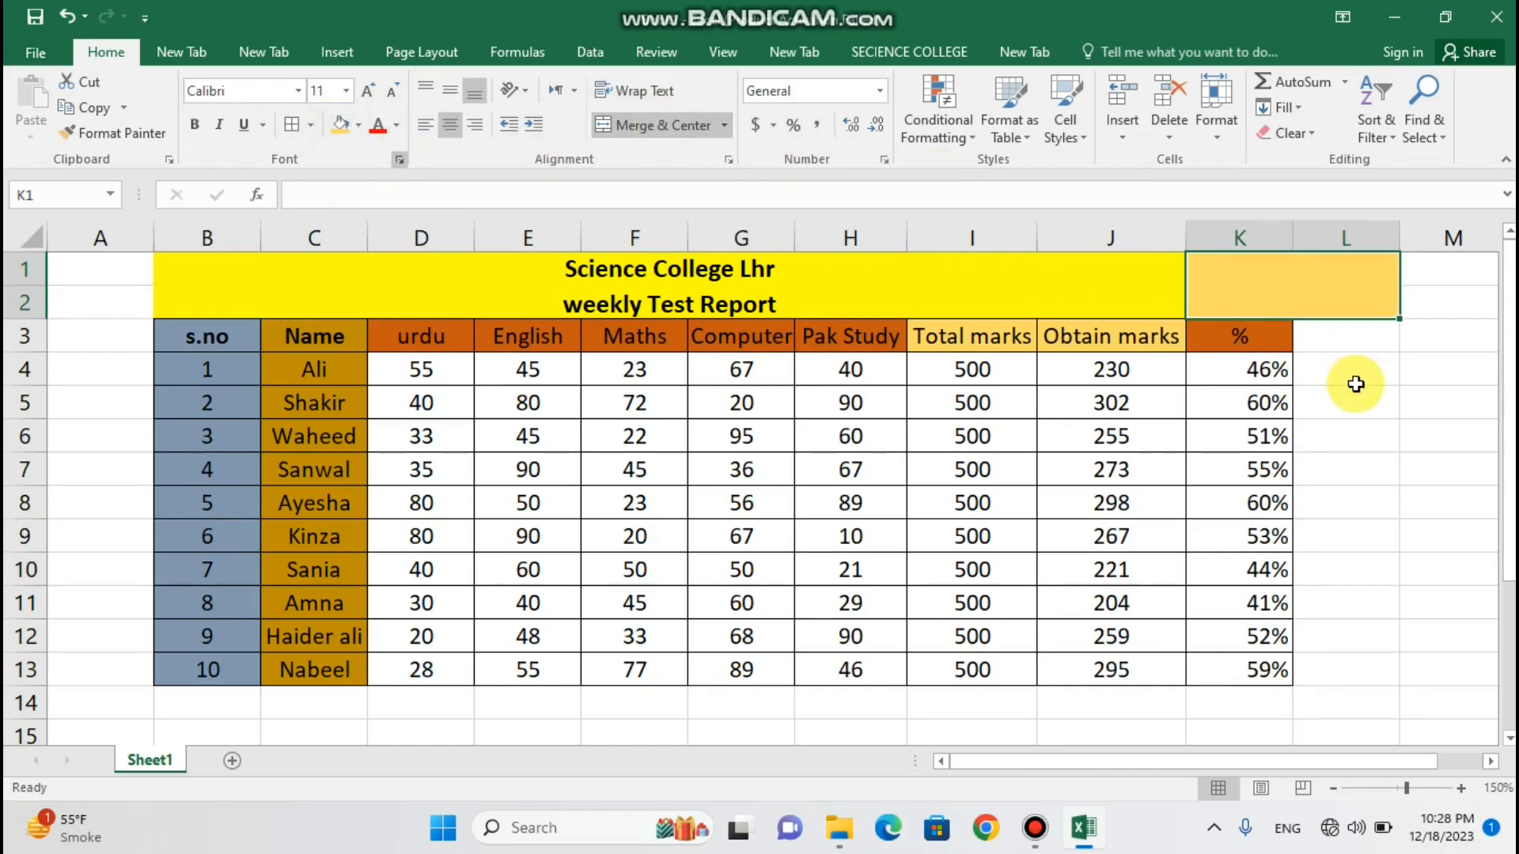
pyautogui.click(1325, 370)
pyautogui.click(1222, 300)
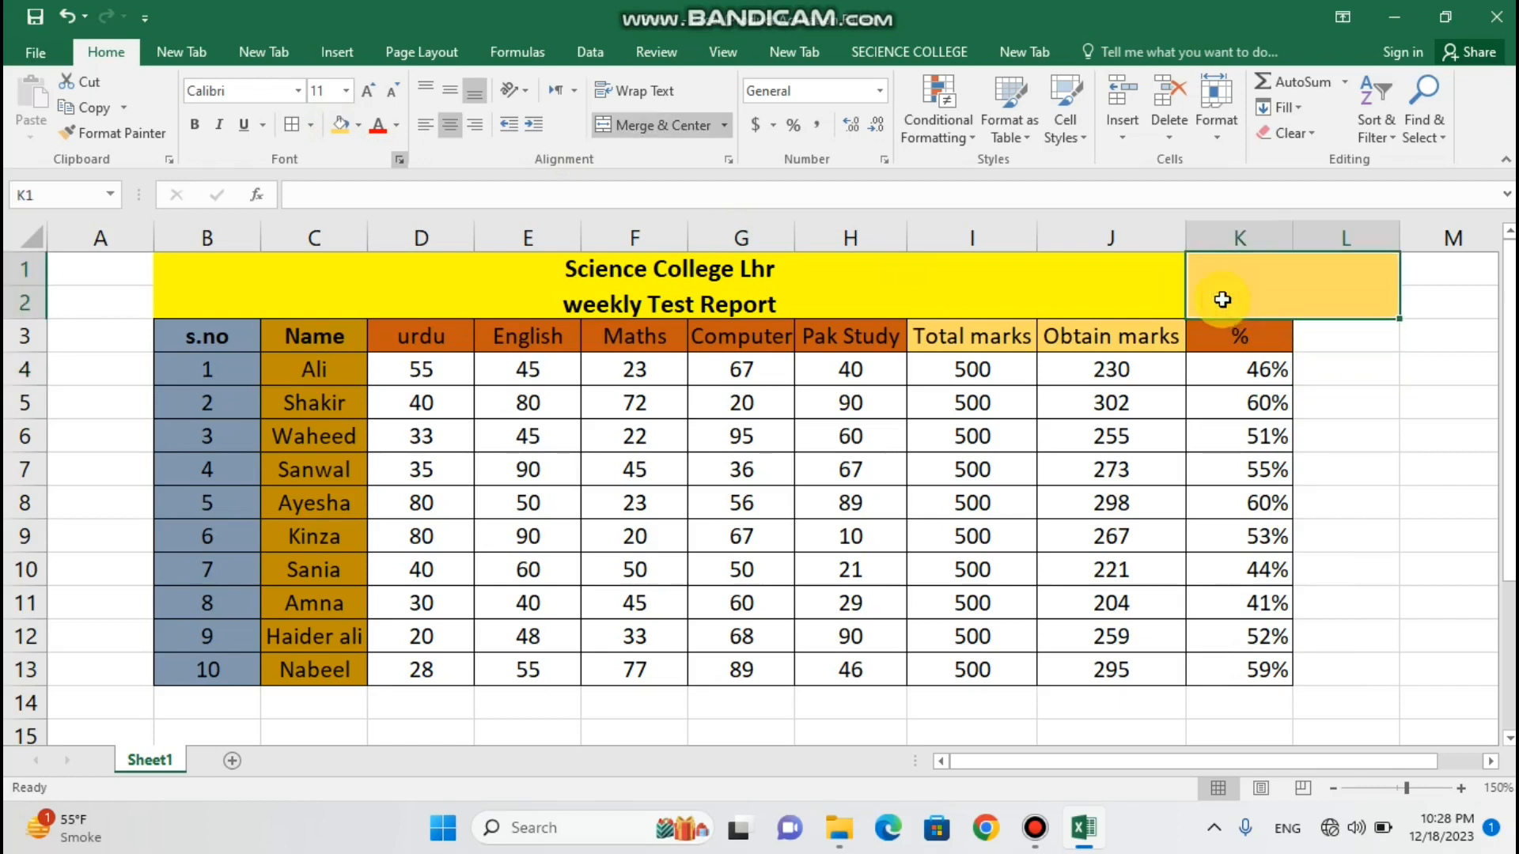
pyautogui.click(356, 131)
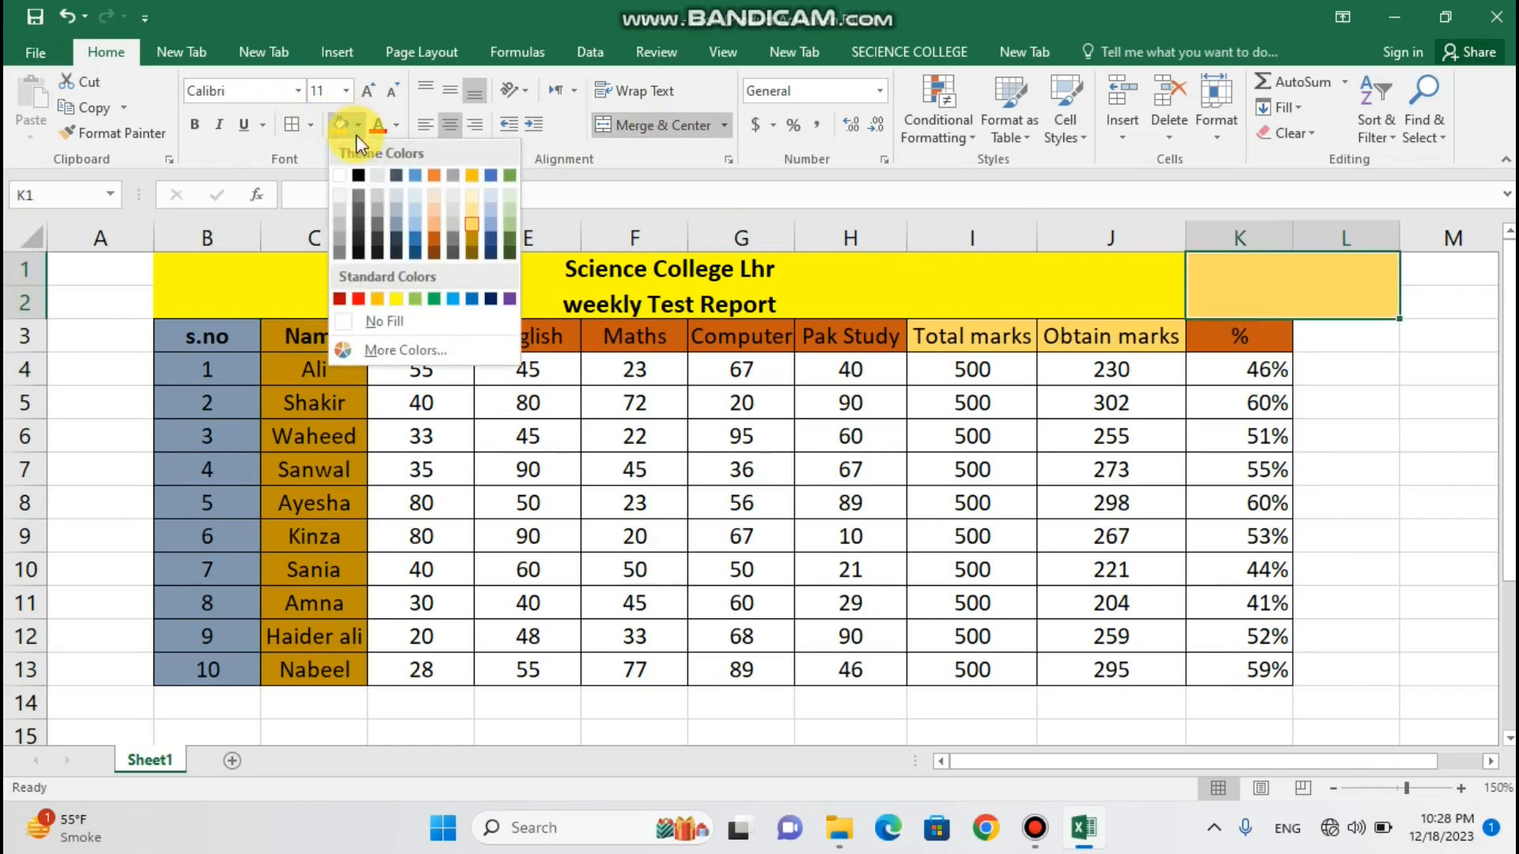
pyautogui.click(397, 292)
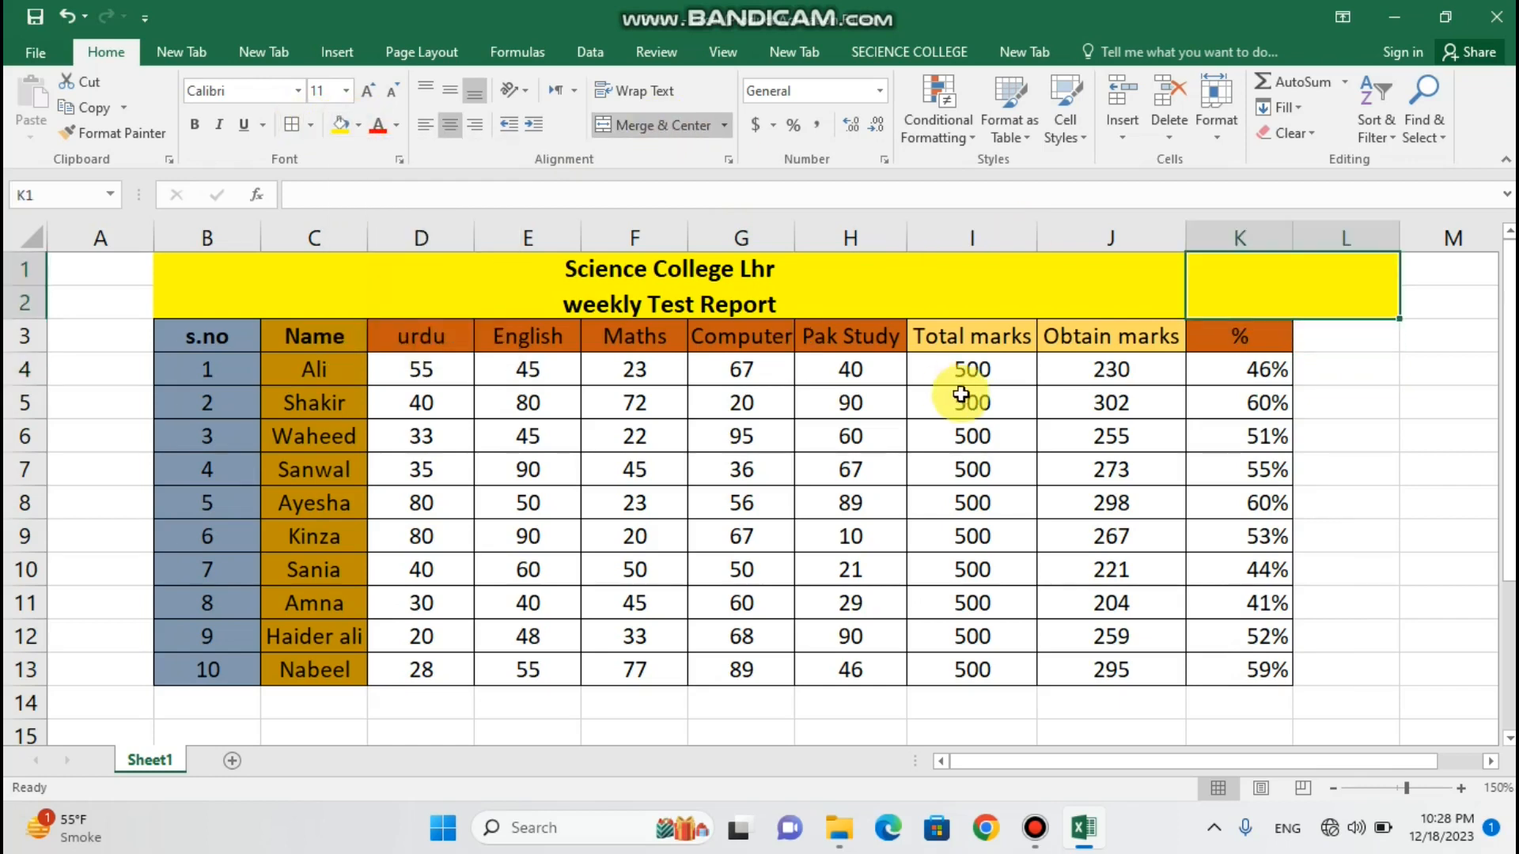
pyautogui.click(1369, 395)
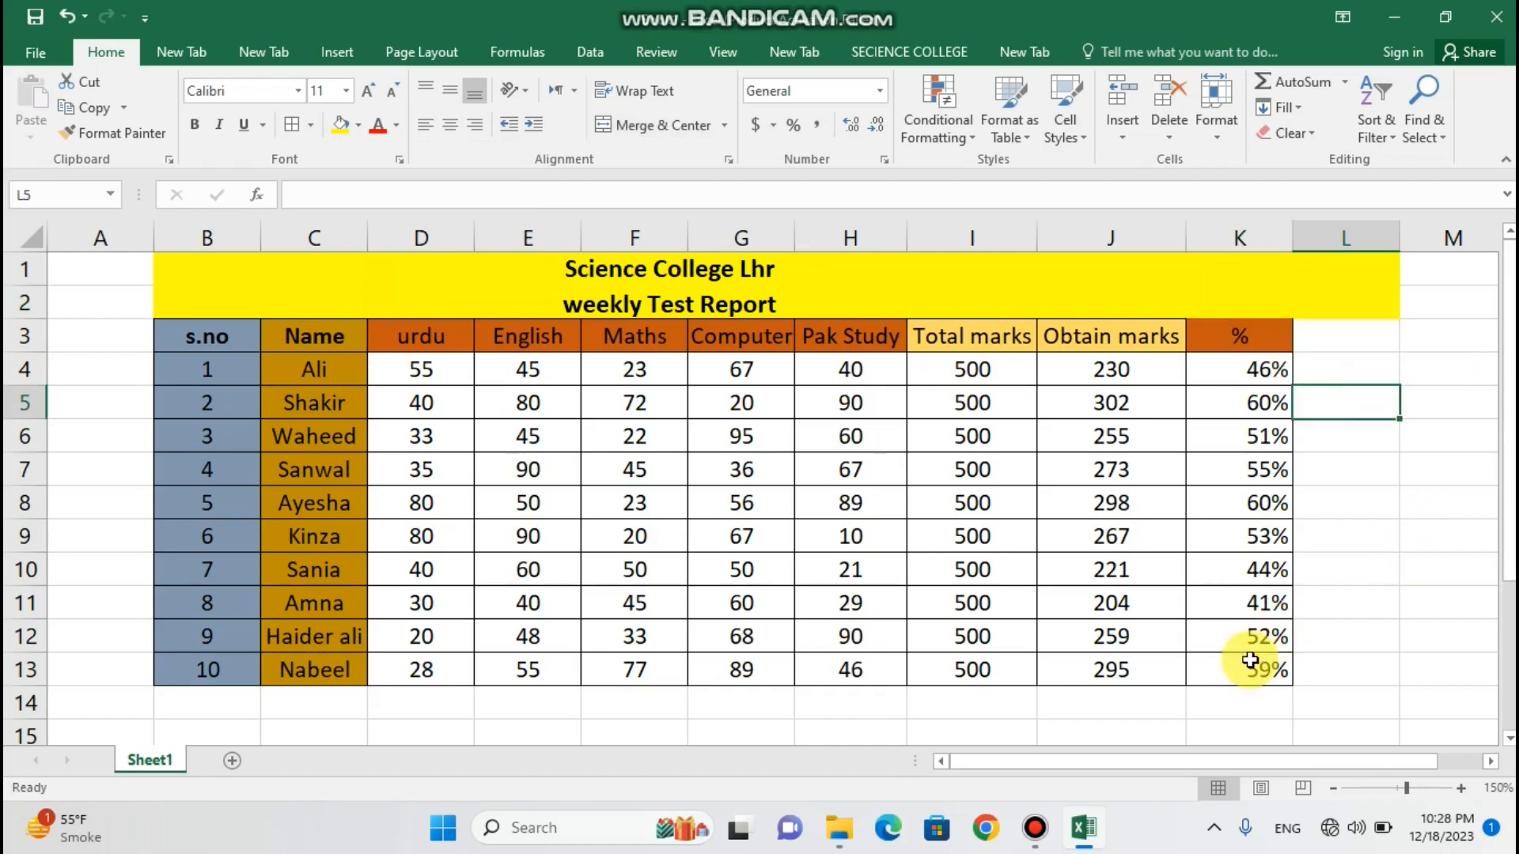
# - Enter the column header "Pass/Fail" in cell L3, next to the % header
pyautogui.moveTo(1347, 772); pyautogui.dragTo(1383, 761)
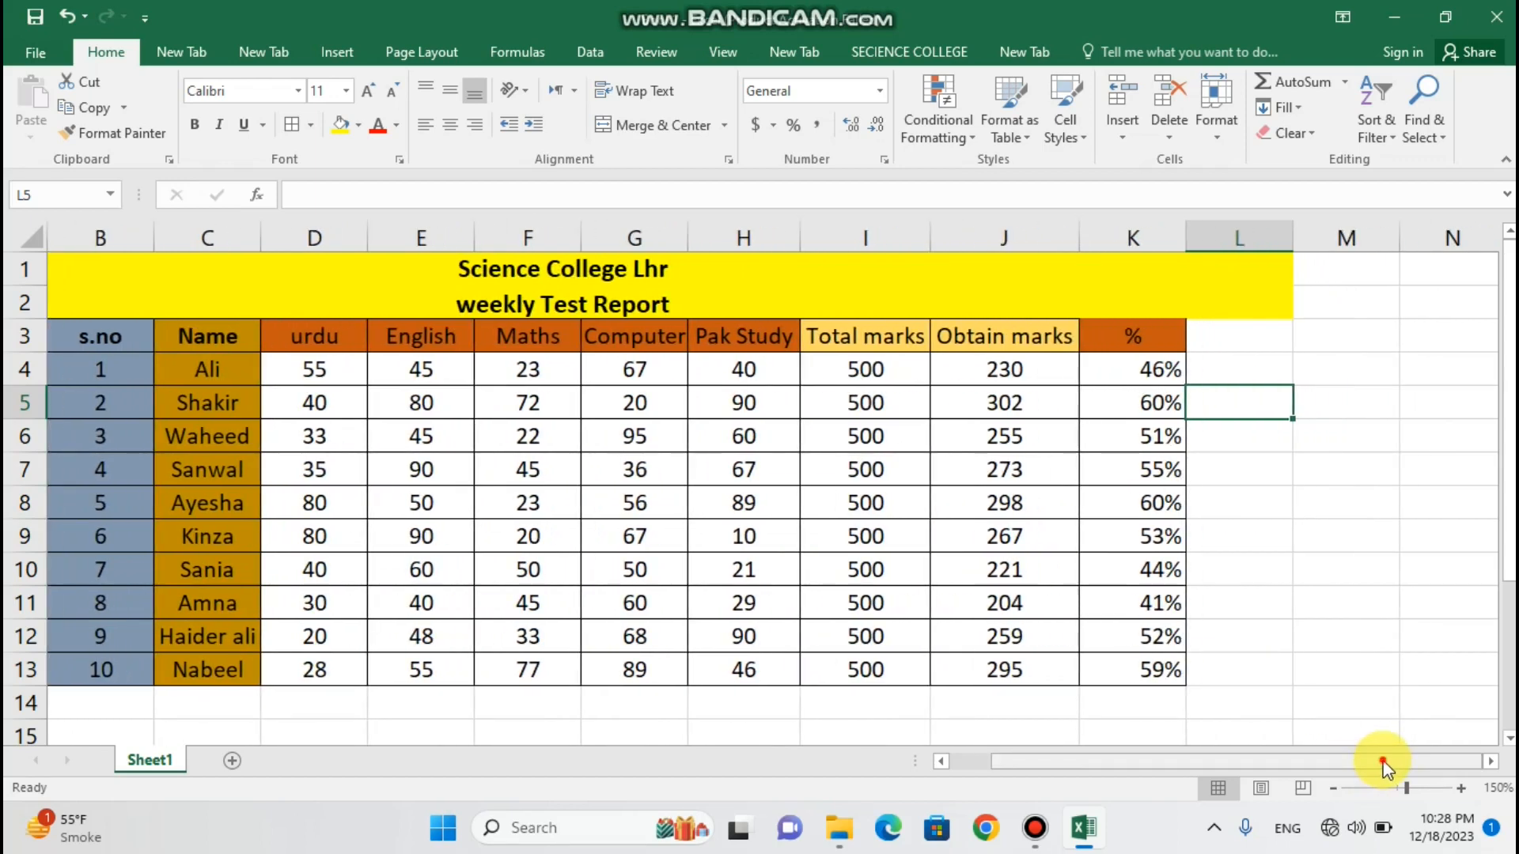
pyautogui.moveTo(1383, 761)
pyautogui.mouseDown()
pyautogui.moveTo(1354, 787)
pyautogui.moveTo(1332, 764)
pyautogui.moveTo(1412, 756)
pyautogui.mouseUp()
pyautogui.click(1332, 789)
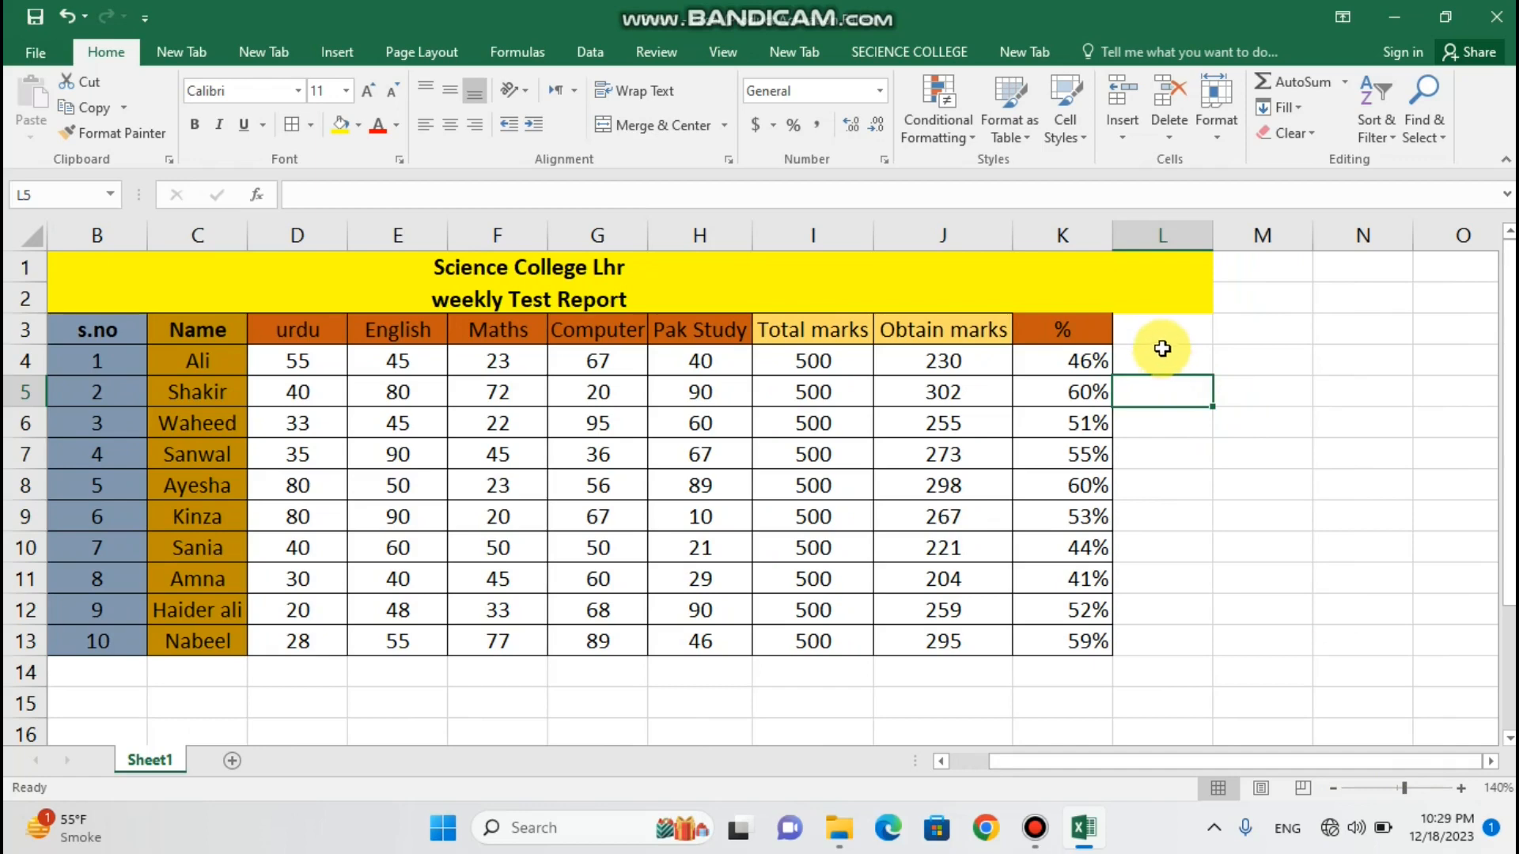
pyautogui.click(1156, 340)
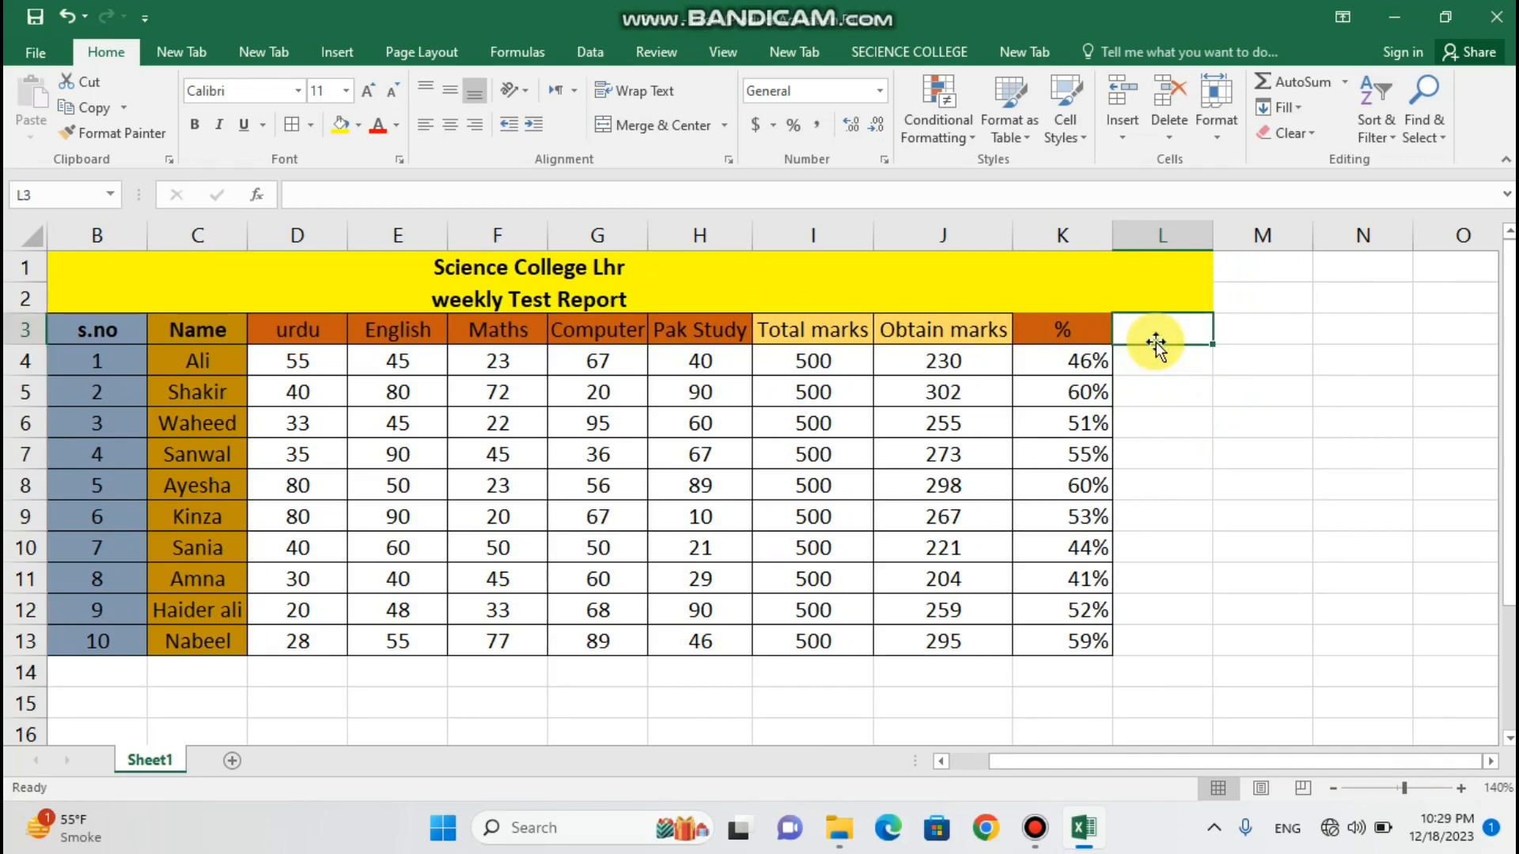
pyautogui.write('Pa')
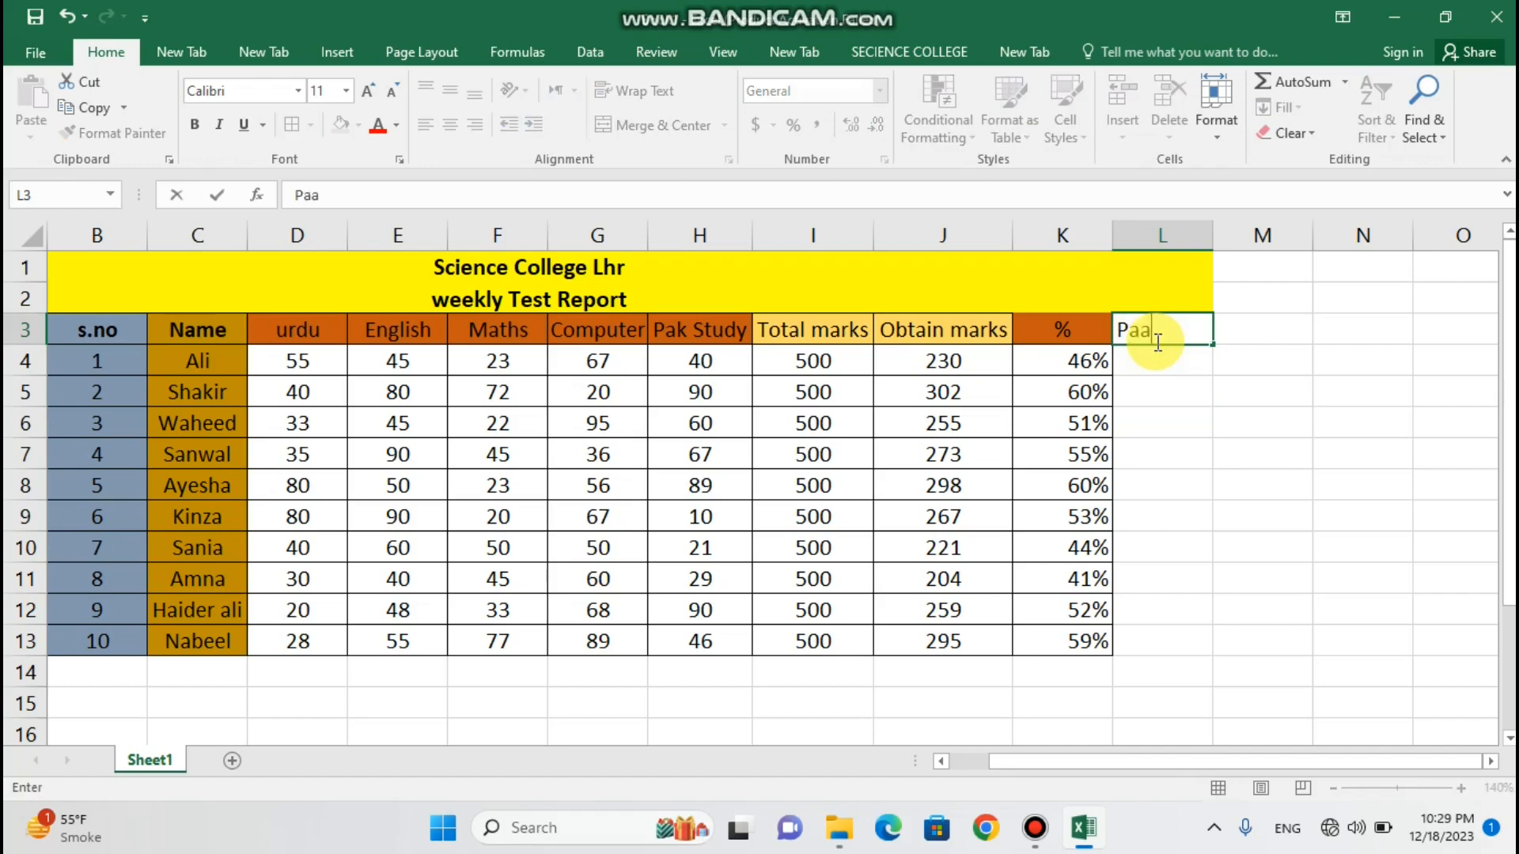
pyautogui.write('ss/Fail')
pyautogui.press('Return')
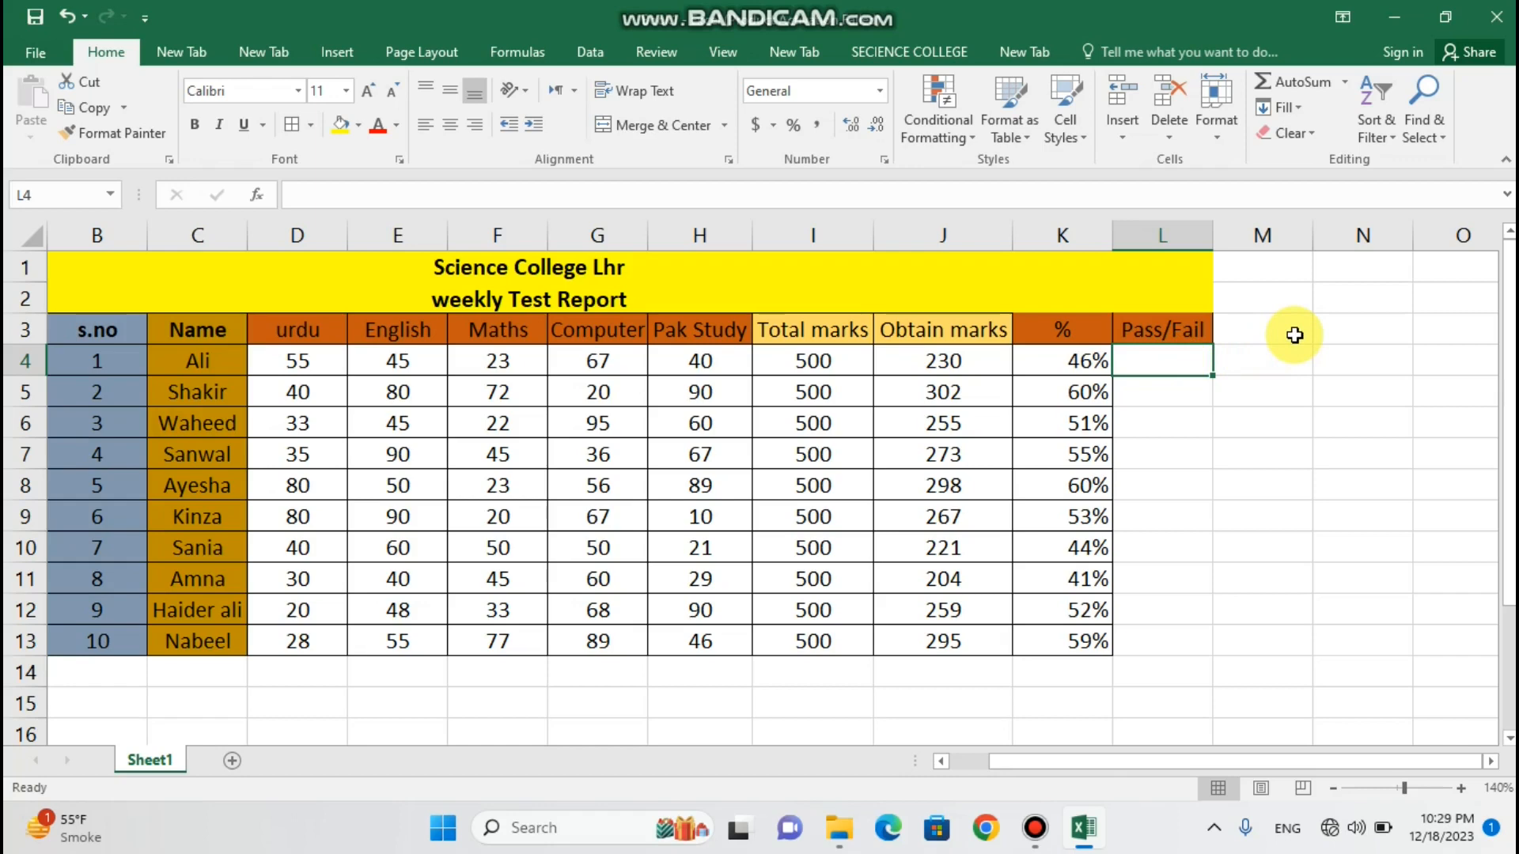
# - Merge and center cells M4:N6 beside the table and increase their font size to 22
pyautogui.moveTo(1294, 348); pyautogui.dragTo(1447, 427)
pyautogui.click(1338, 489)
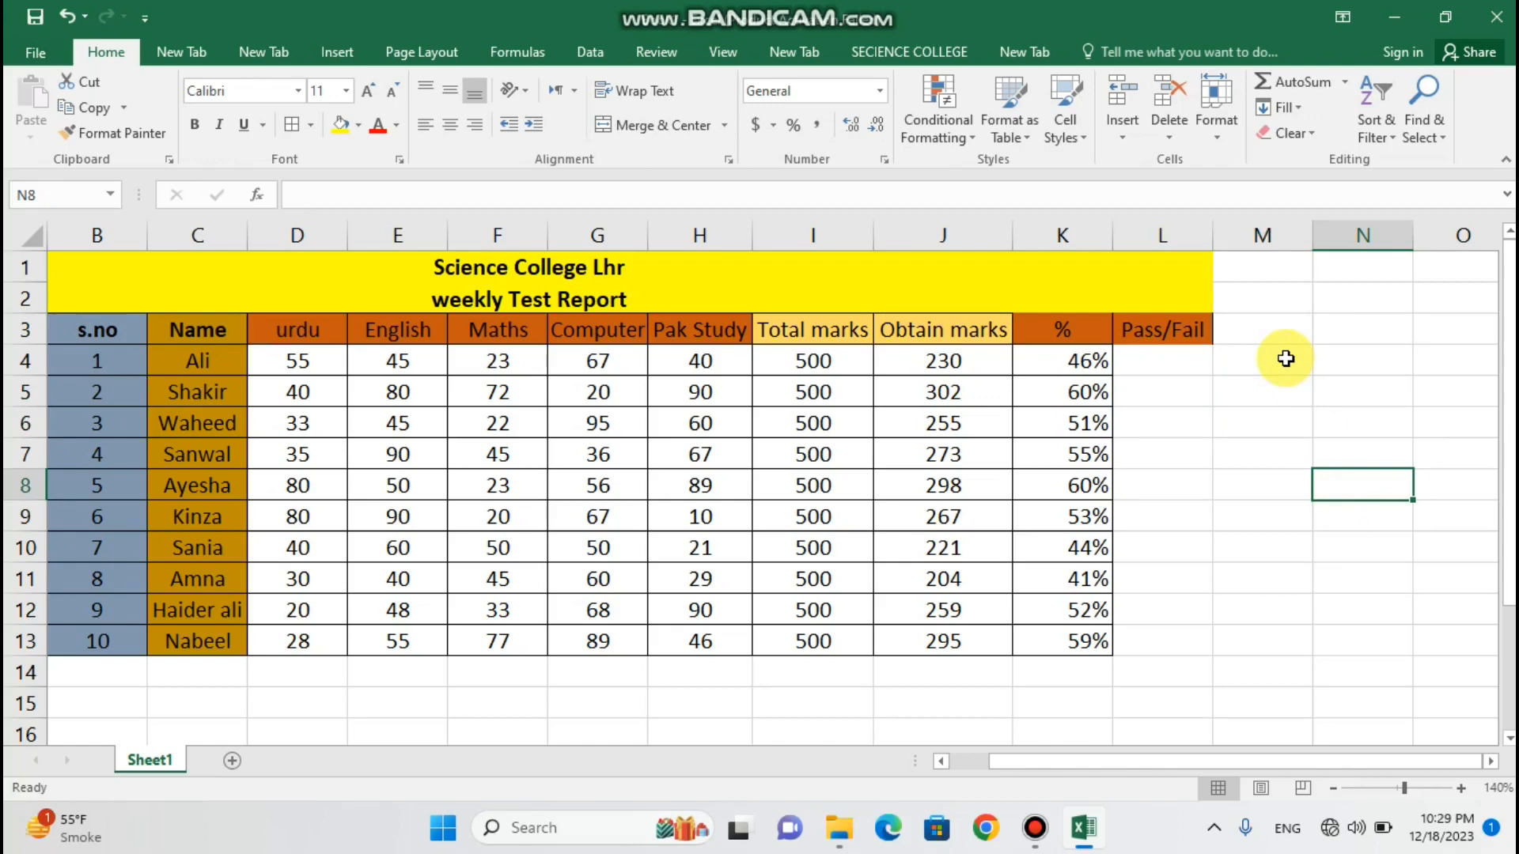
pyautogui.moveTo(1285, 358); pyautogui.dragTo(1391, 411)
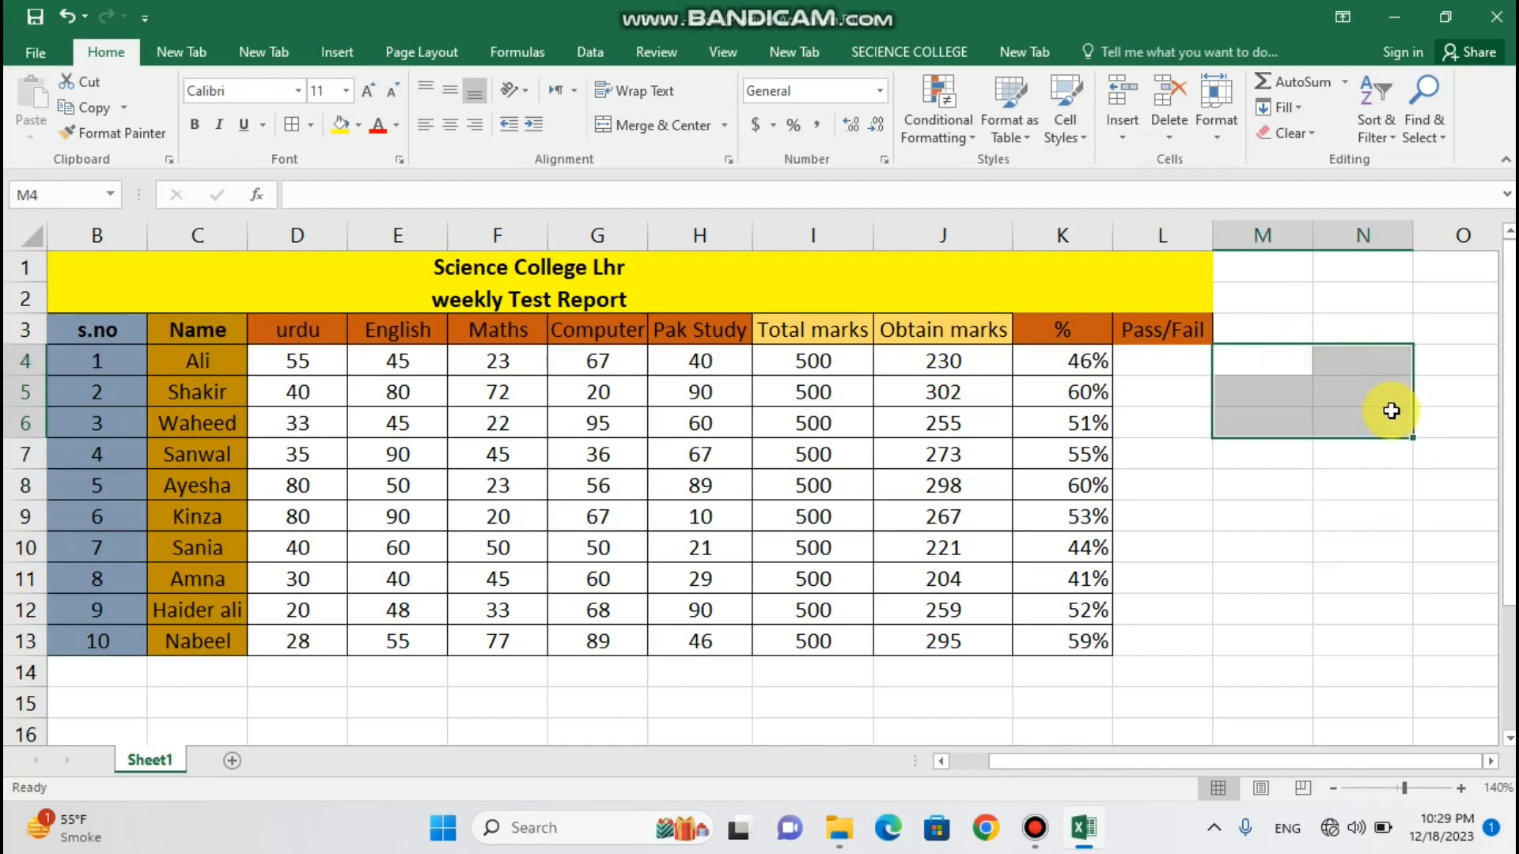
pyautogui.click(659, 135)
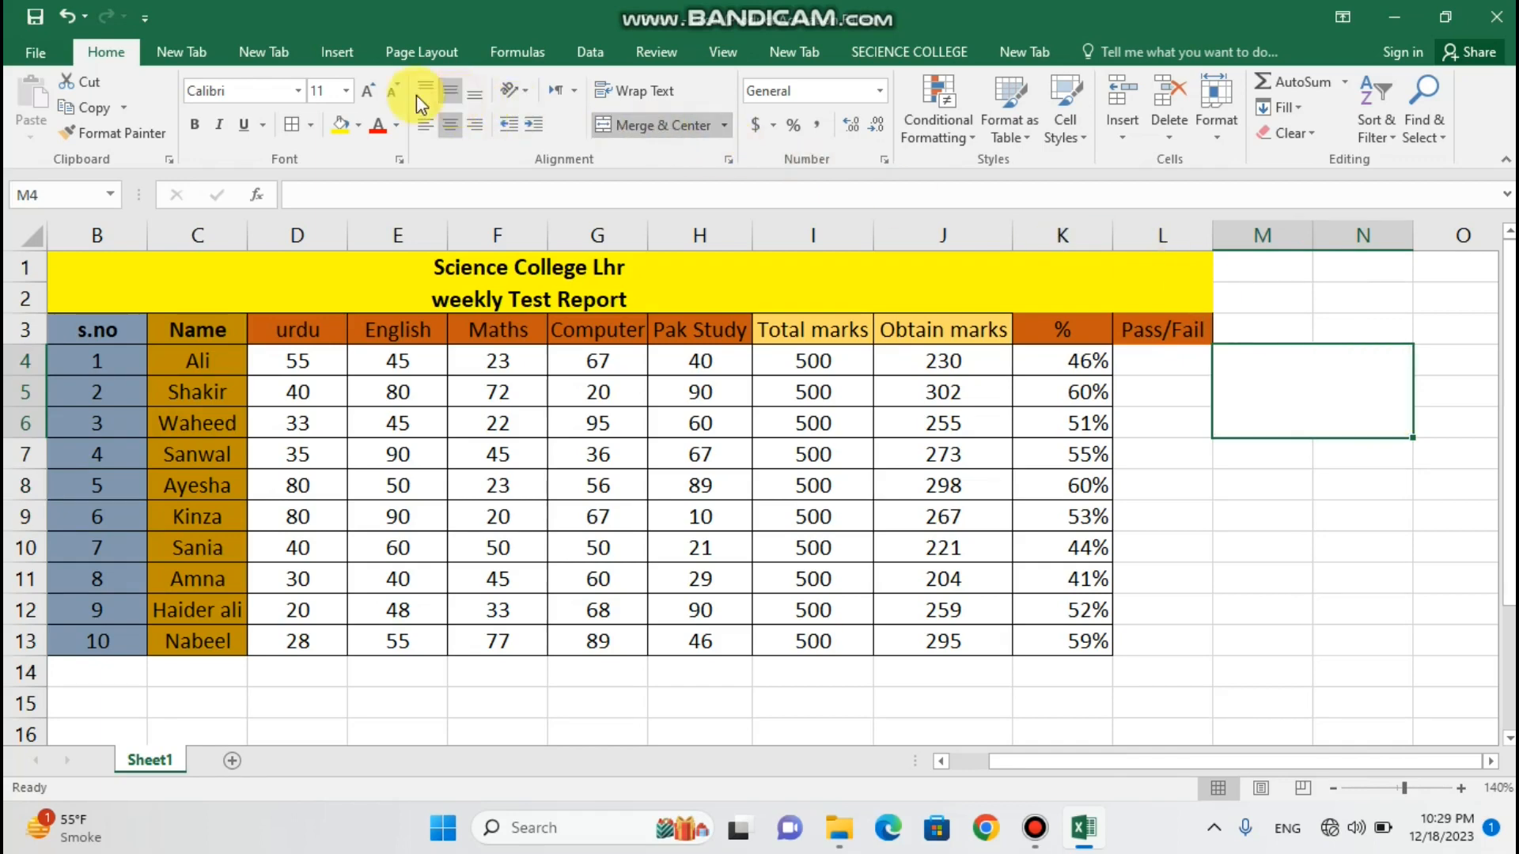
pyautogui.click(366, 92)
pyautogui.click(367, 92)
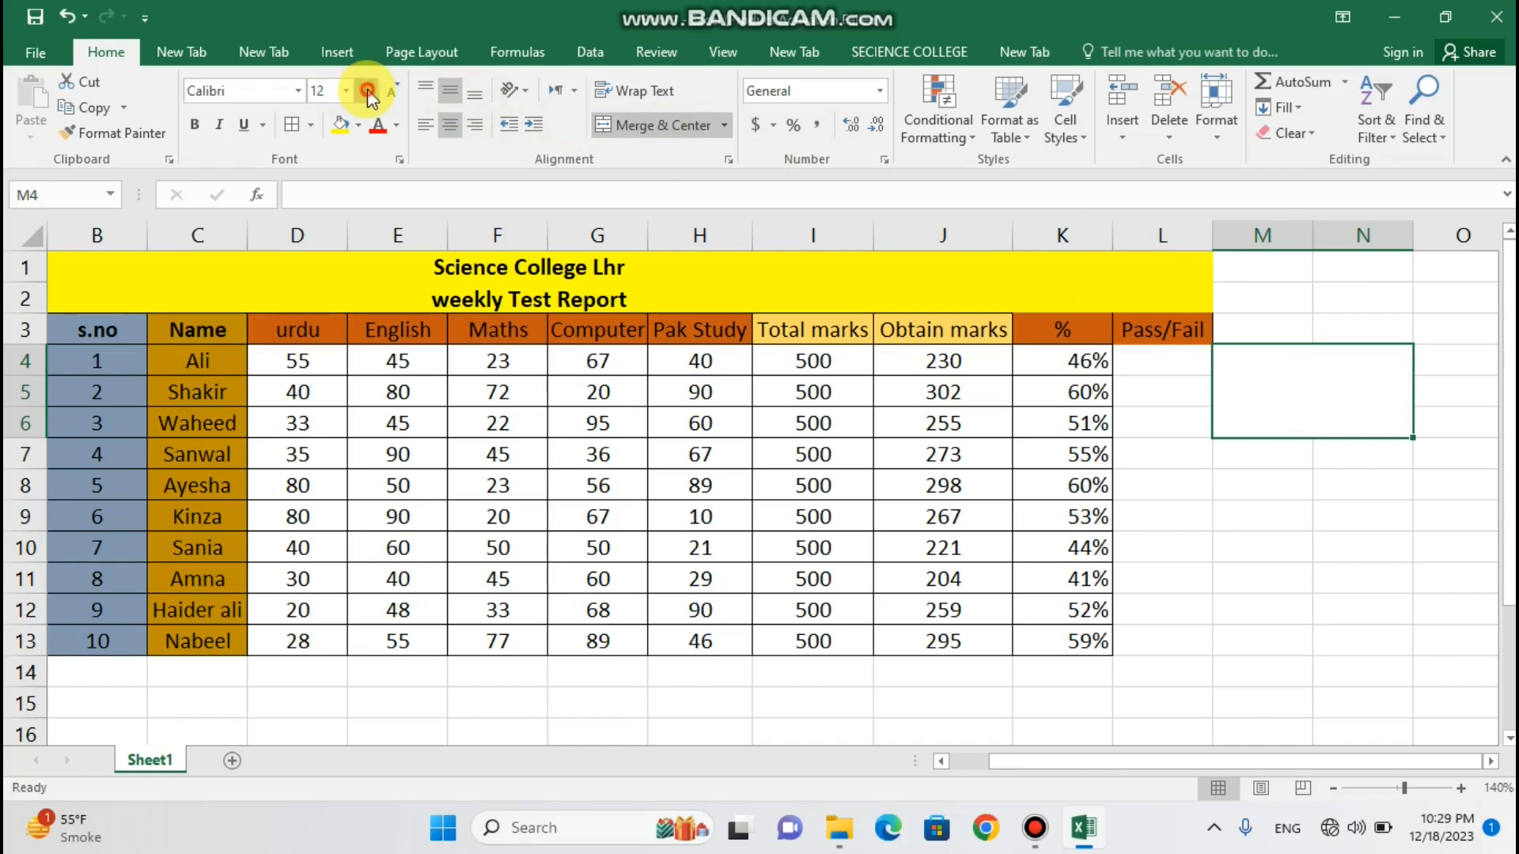
pyautogui.click(366, 92)
pyautogui.click(366, 92)
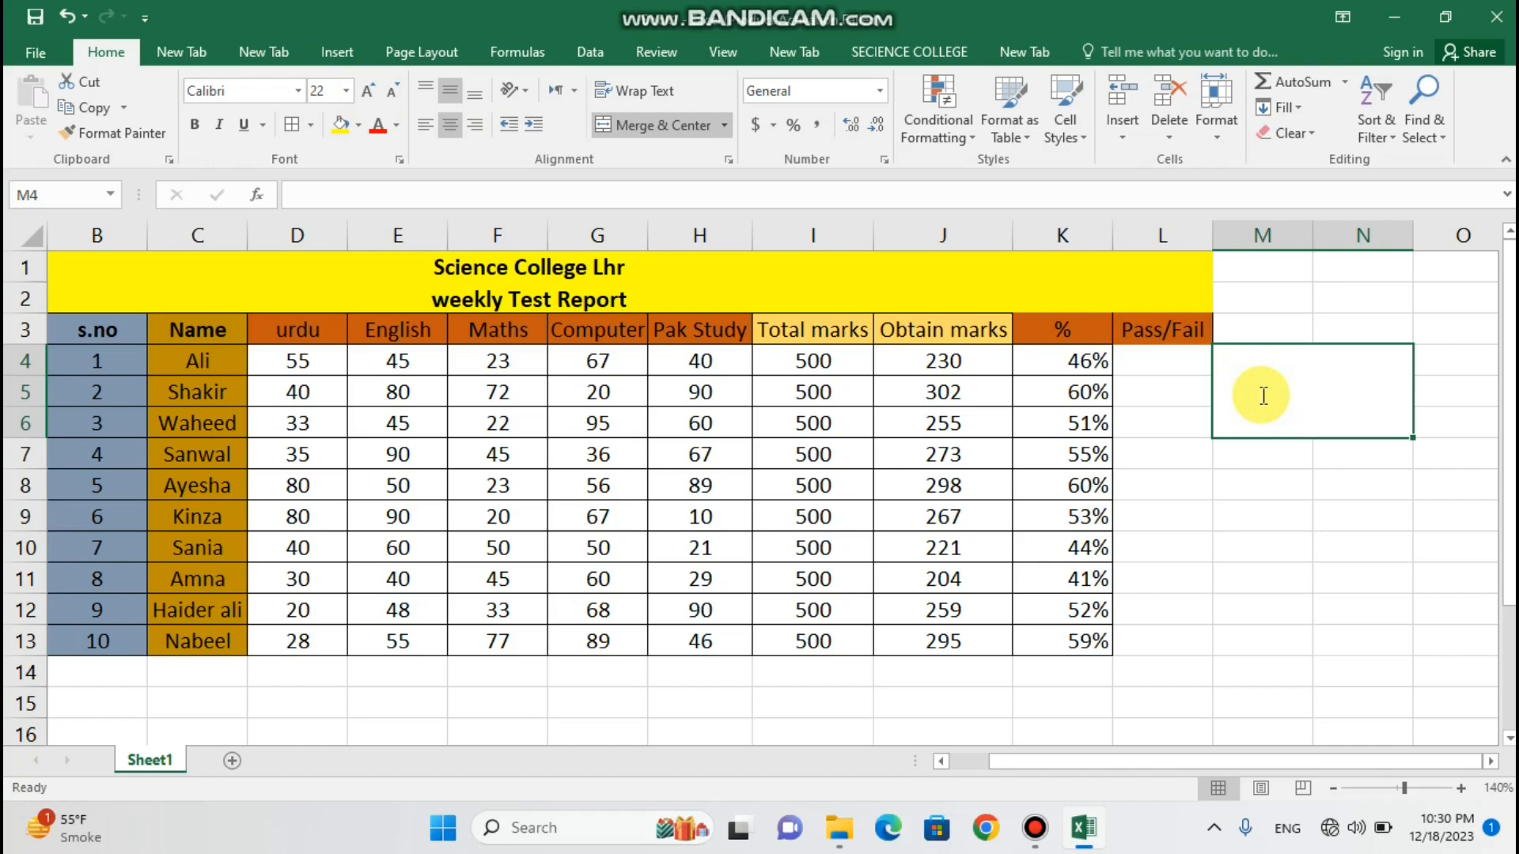
# - Enter the fail criterion "300<fail" in the merged cell M4:N6
pyautogui.write('300')
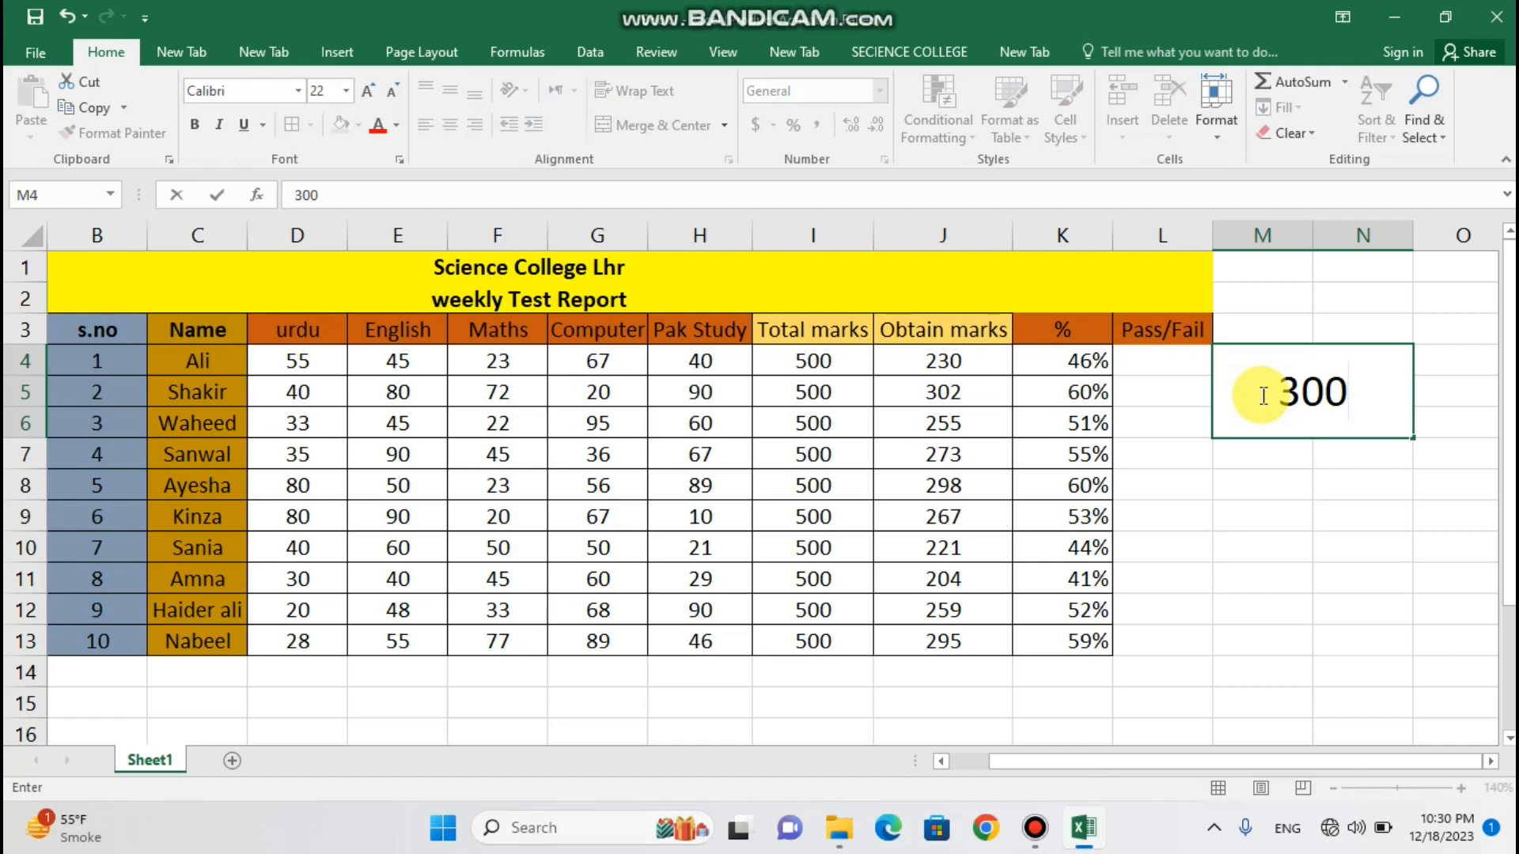
pyautogui.write(',')
pyautogui.press('BackSpace')
pyautogui.write('<')
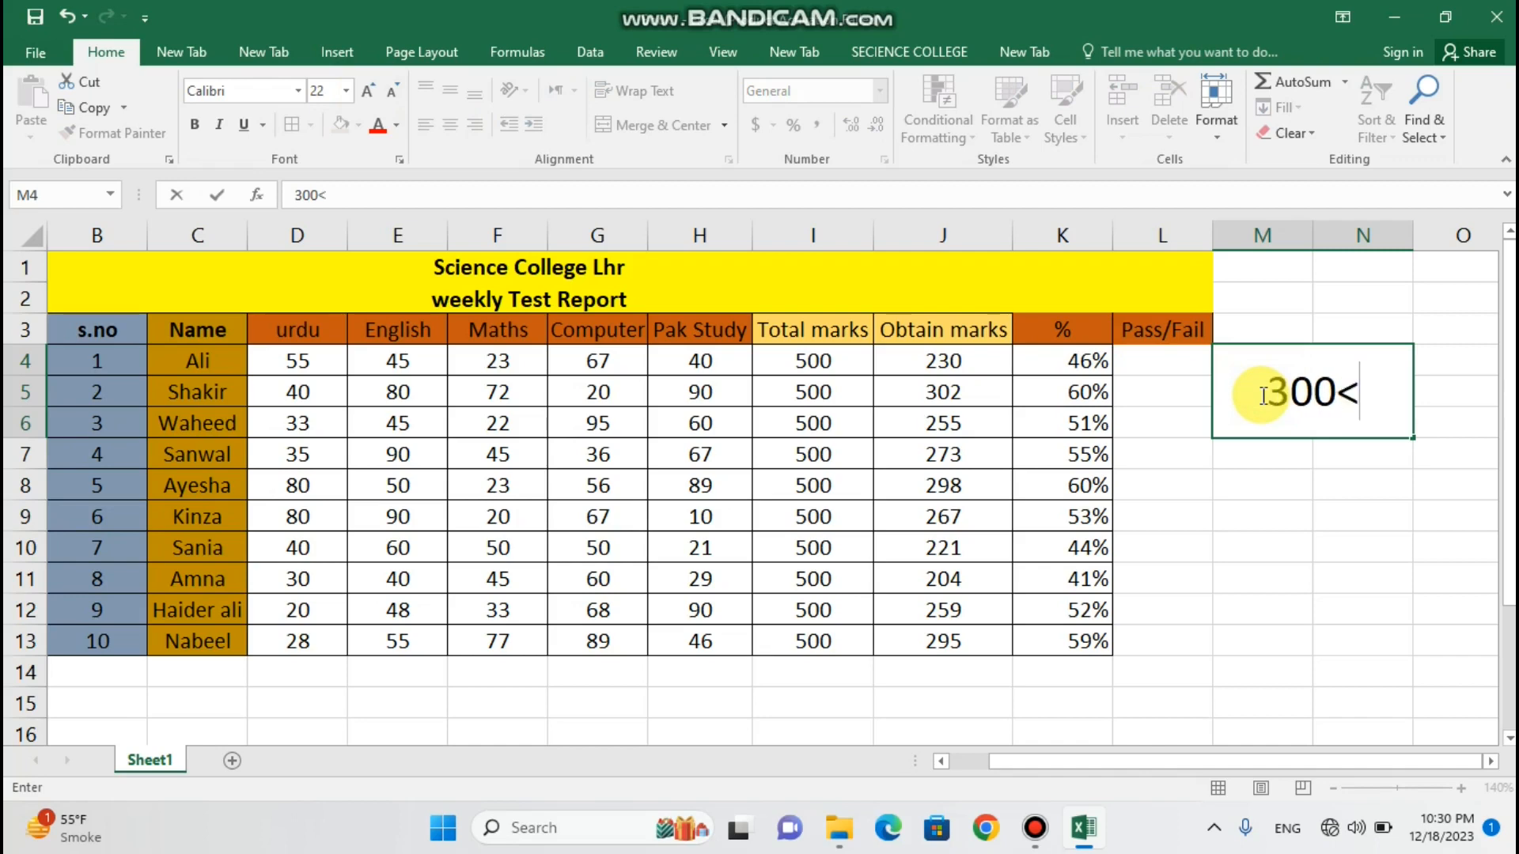
pyautogui.write('fail')
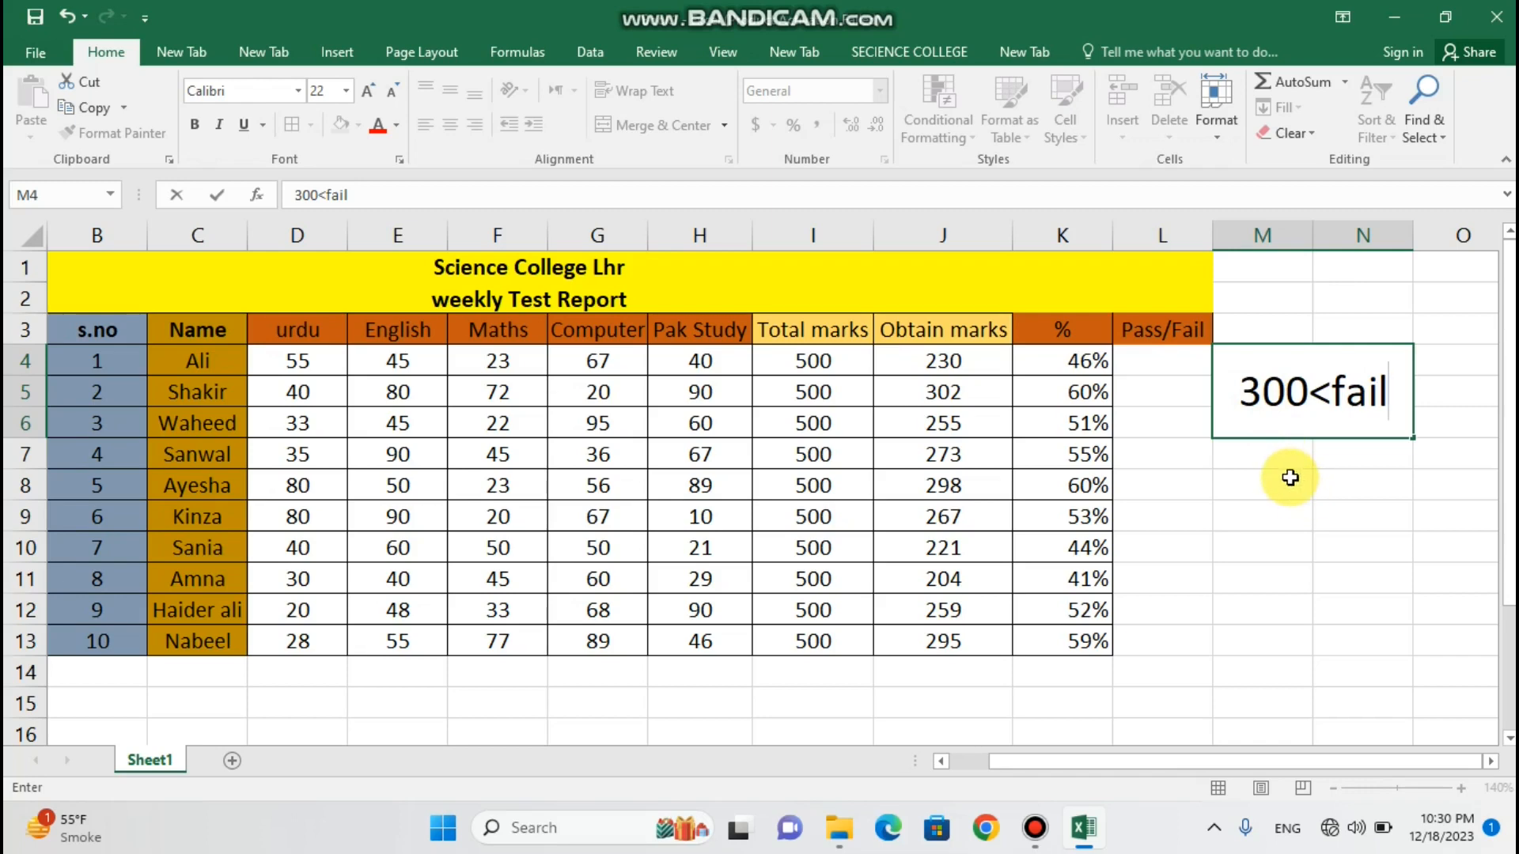
# - Merge and center cells M8:N10 below the fail criterion box
pyautogui.click(1254, 486)
pyautogui.moveTo(1255, 487); pyautogui.dragTo(1389, 546)
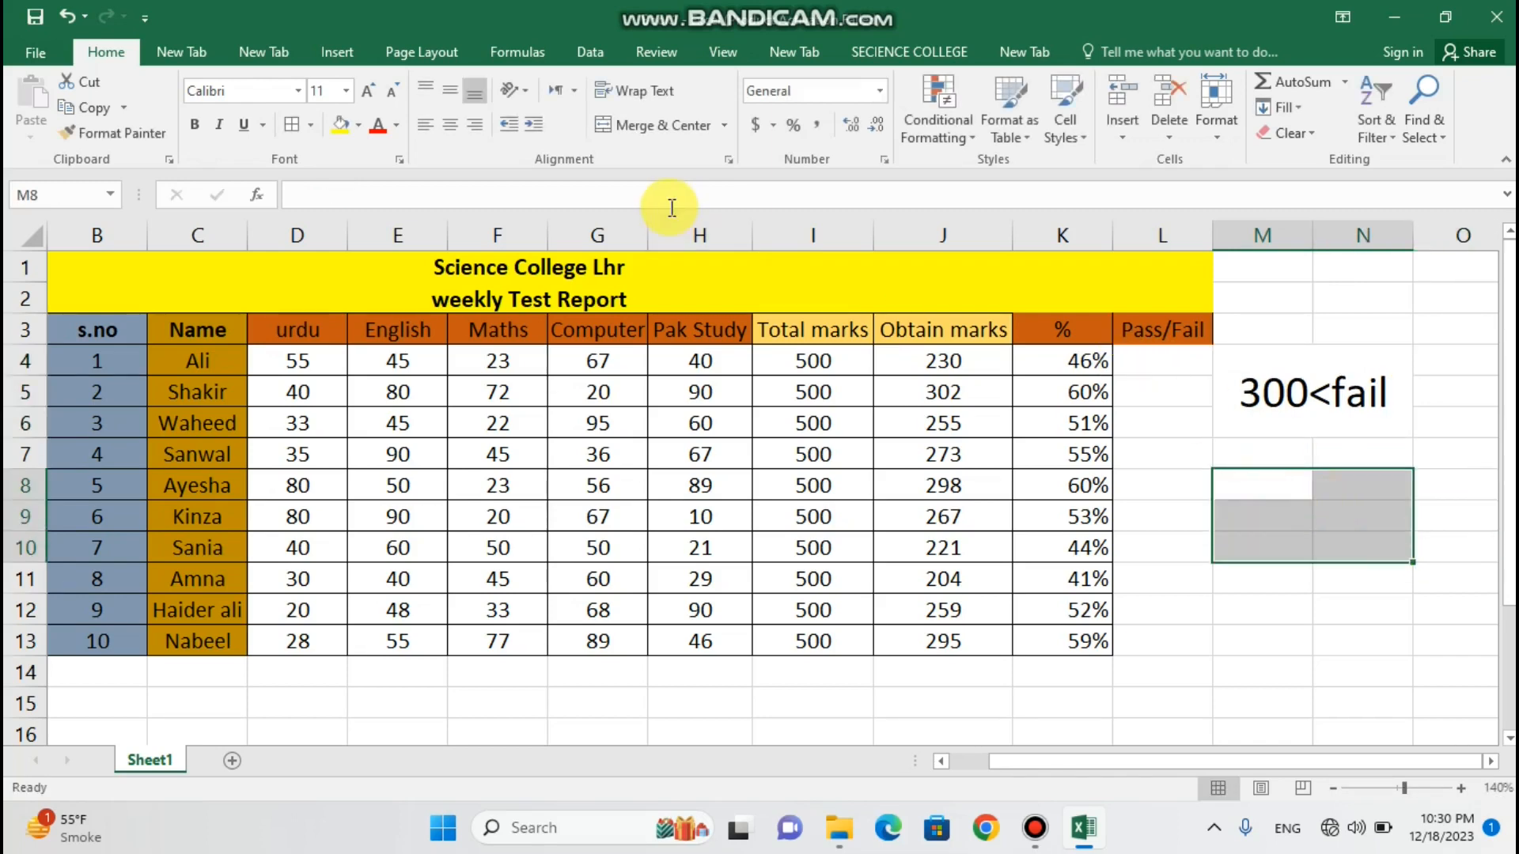
pyautogui.click(625, 124)
# - Fill the fail criterion box M4:N6 with yellow and the merged box M8:N10 with light orange
pyautogui.click(1242, 376)
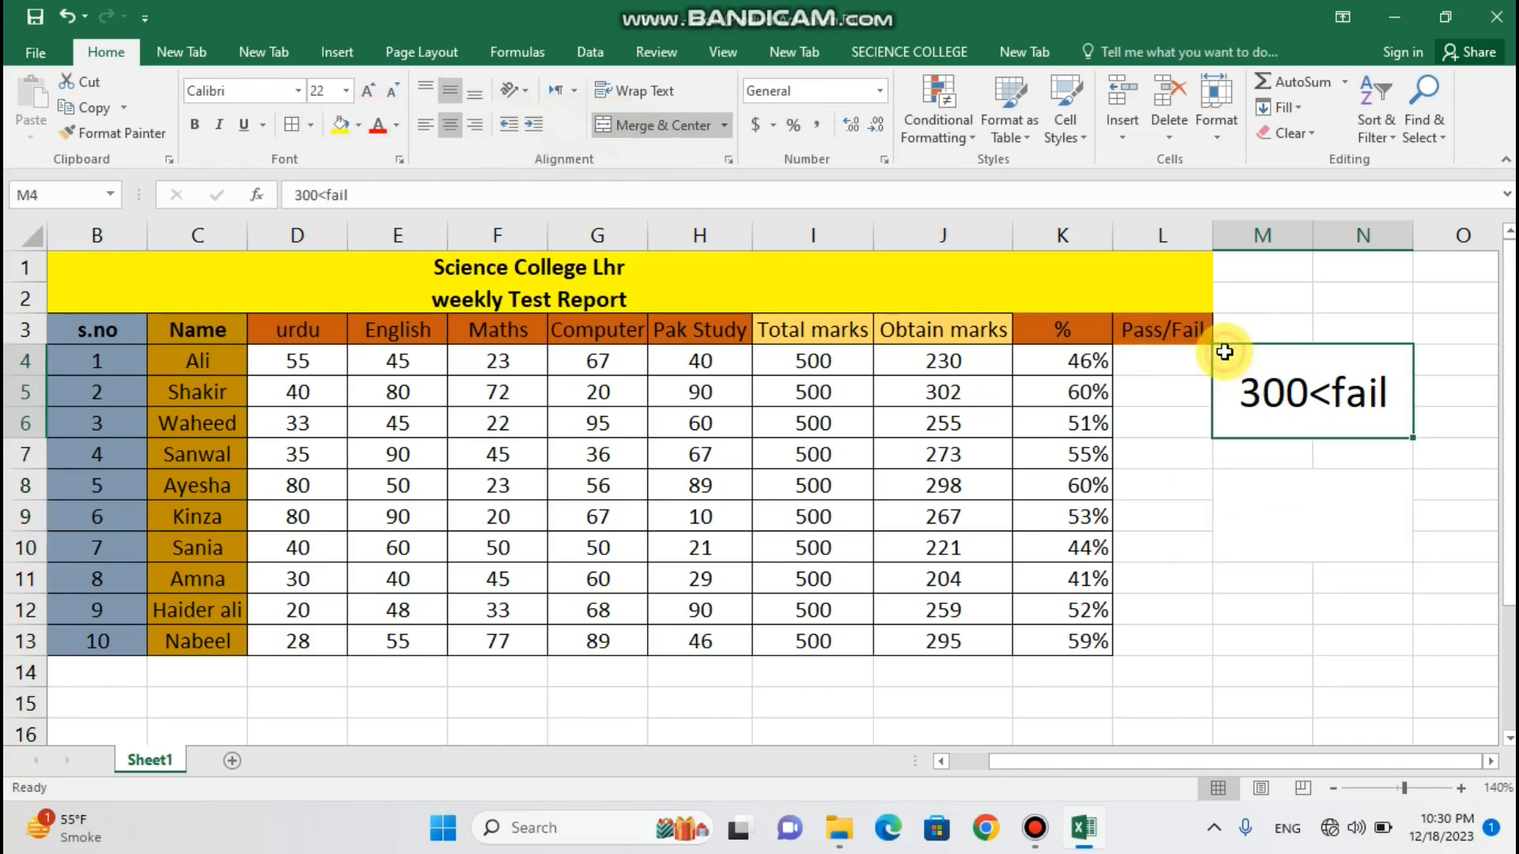
pyautogui.click(337, 124)
pyautogui.click(1339, 542)
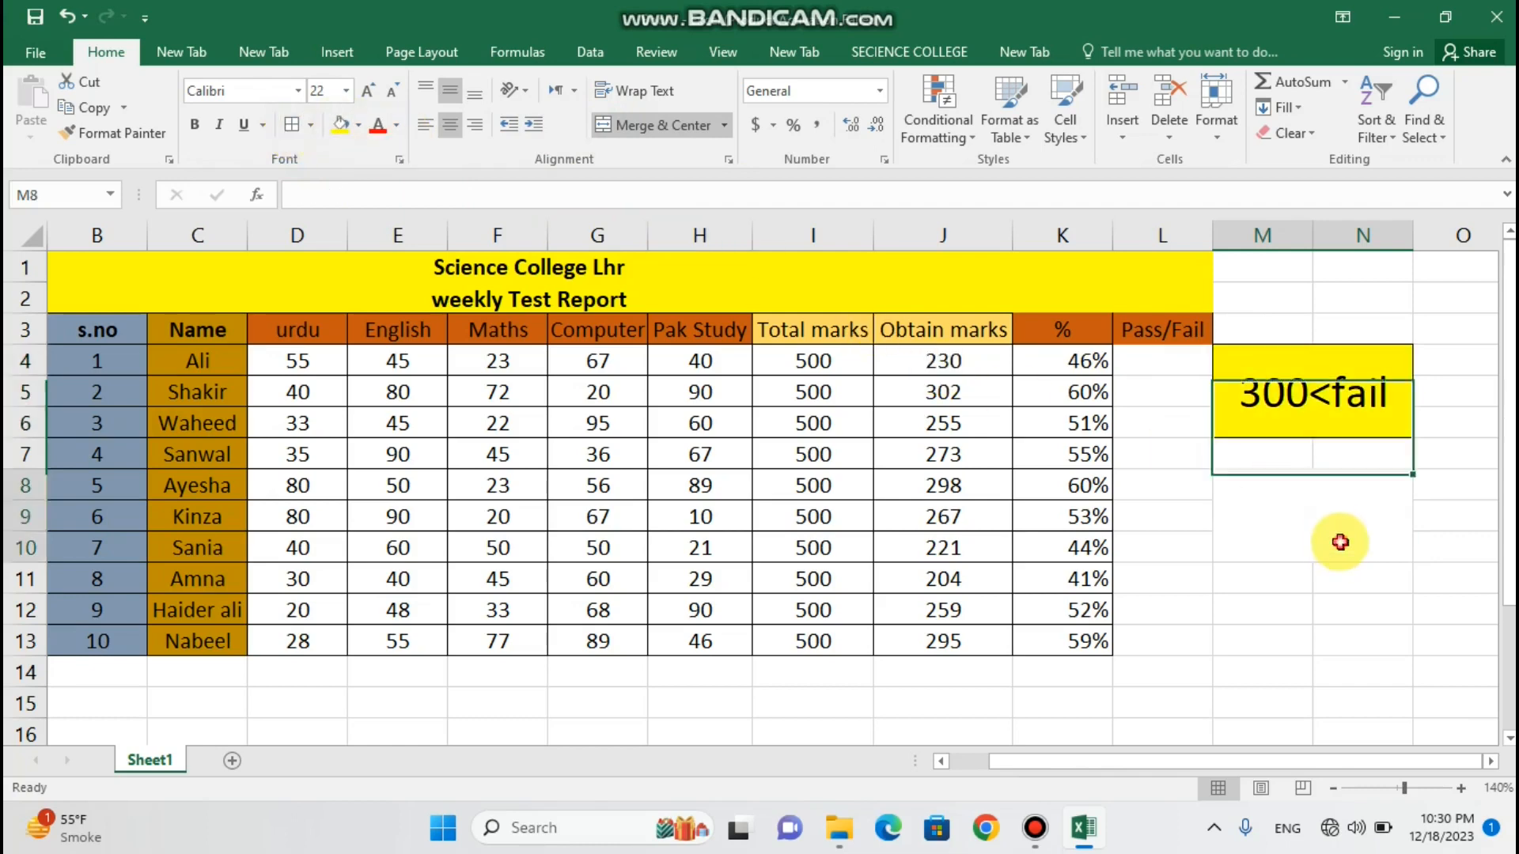
pyautogui.click(360, 124)
pyautogui.click(468, 210)
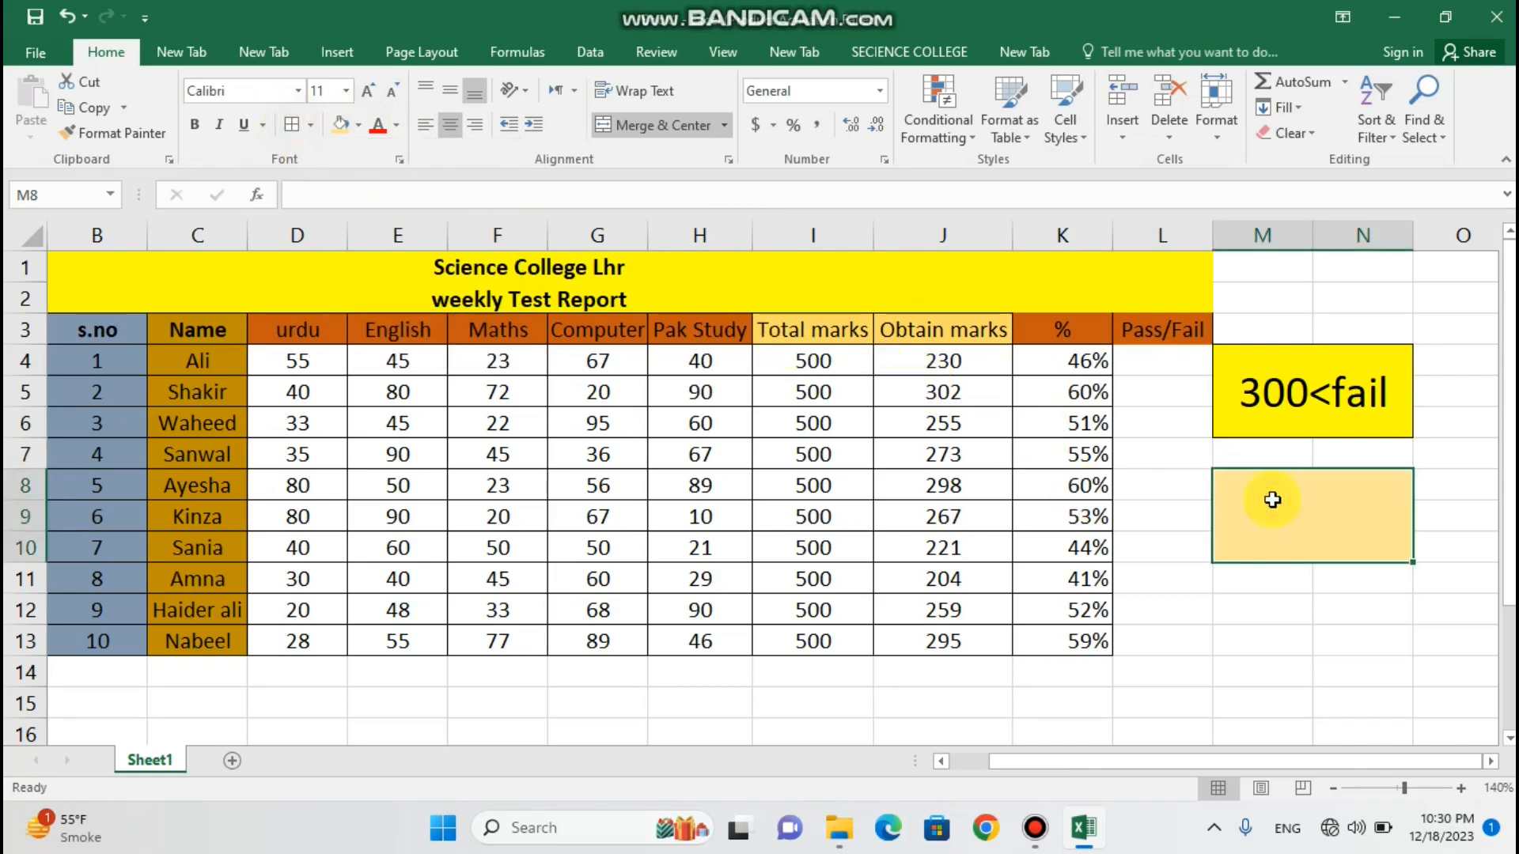
# - Enter the pass criterion "300>pass" in the merged cell M8:N10
pyautogui.write('300')
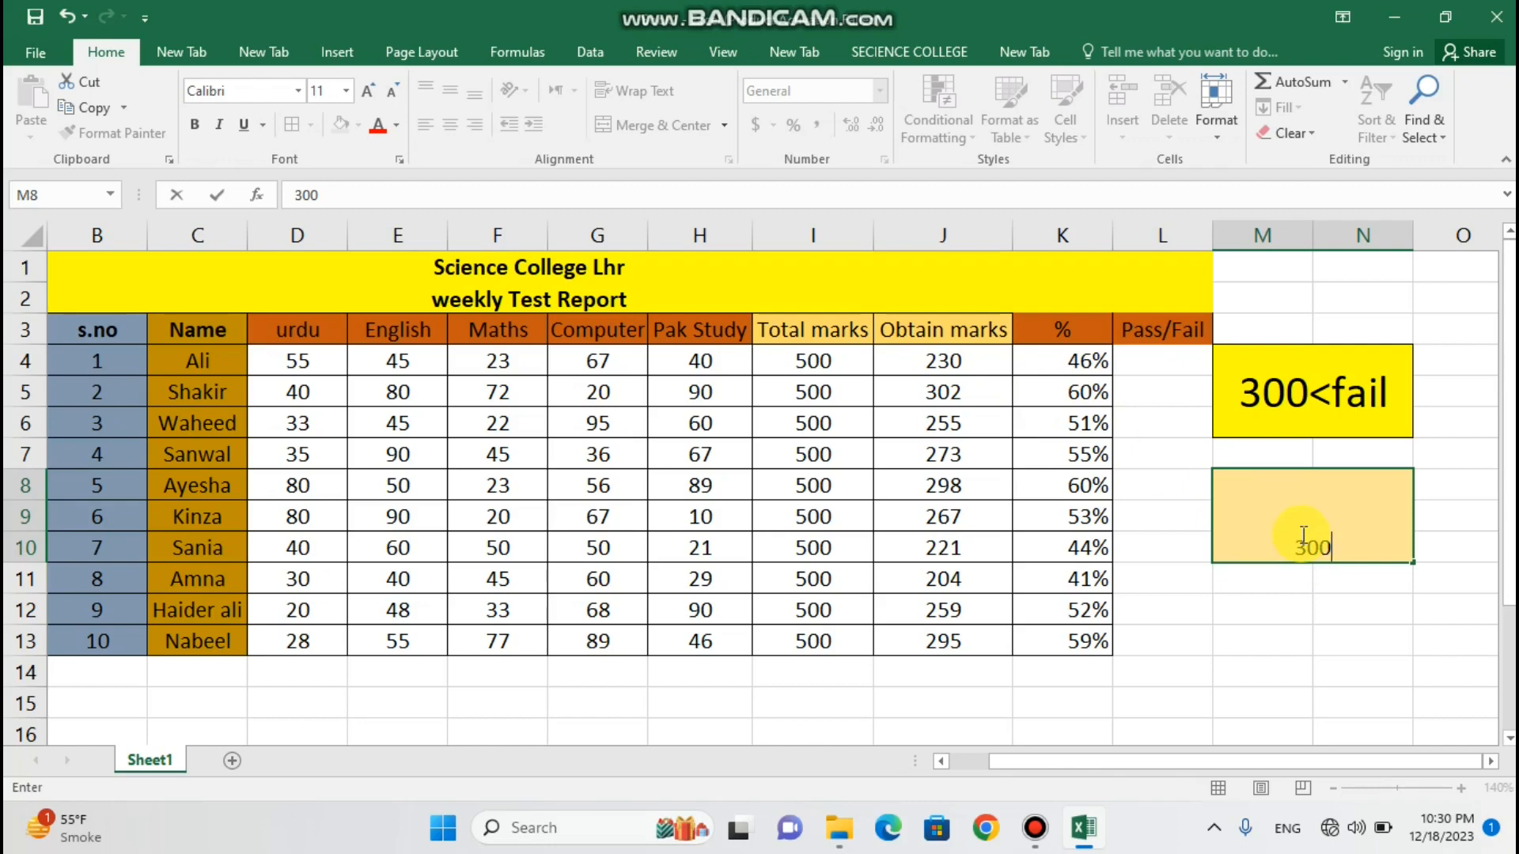
pyautogui.write('>')
pyautogui.write('pass')
pyautogui.click(1292, 614)
# - Increase the font size of the pass criterion in M8:N10 to 20
pyautogui.click(1265, 533)
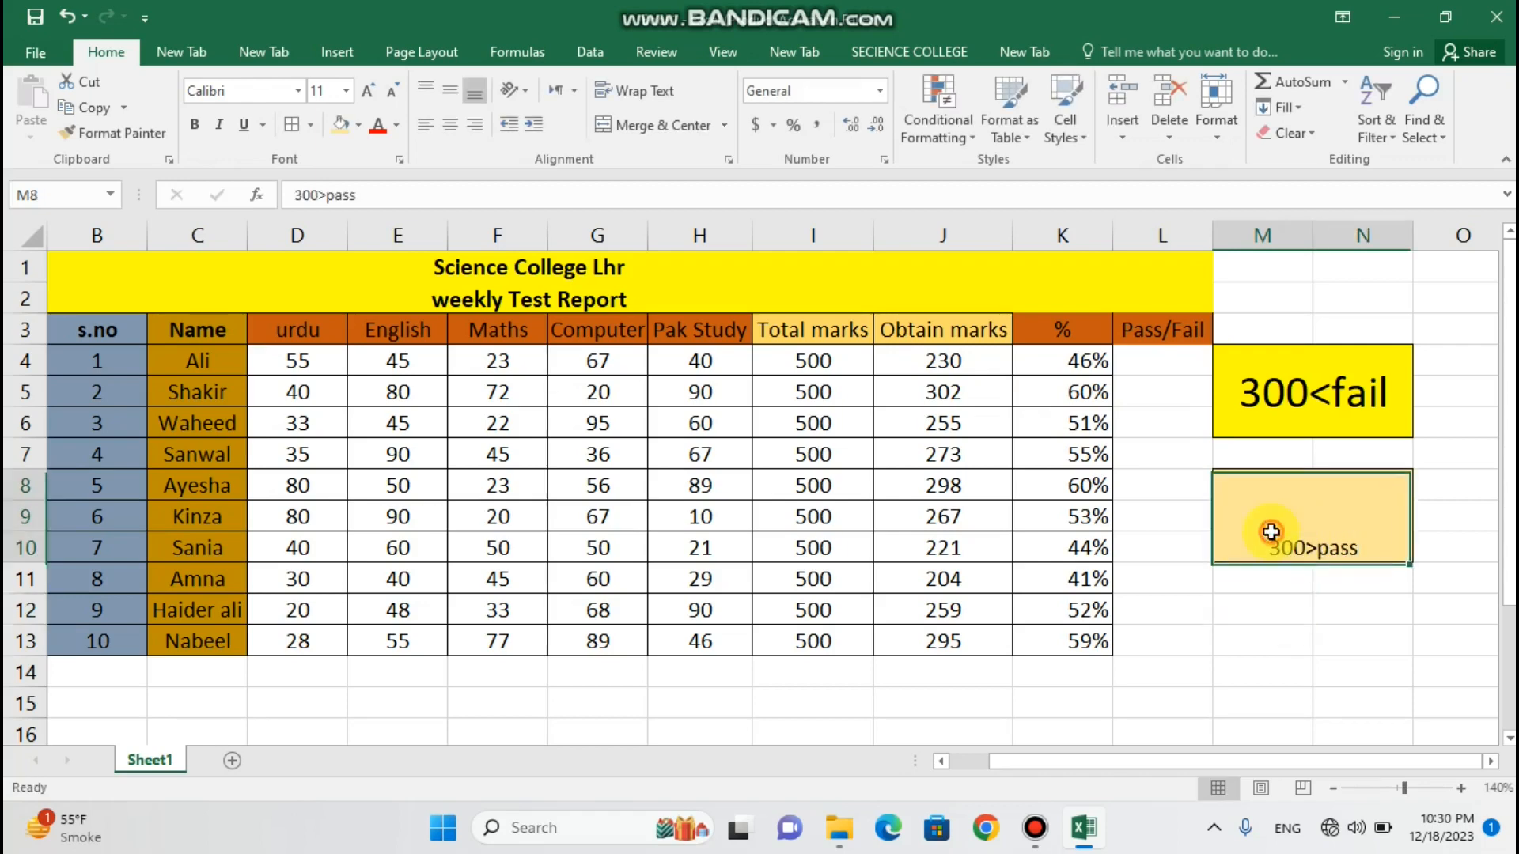
pyautogui.click(369, 91)
pyautogui.click(368, 90)
pyautogui.click(369, 90)
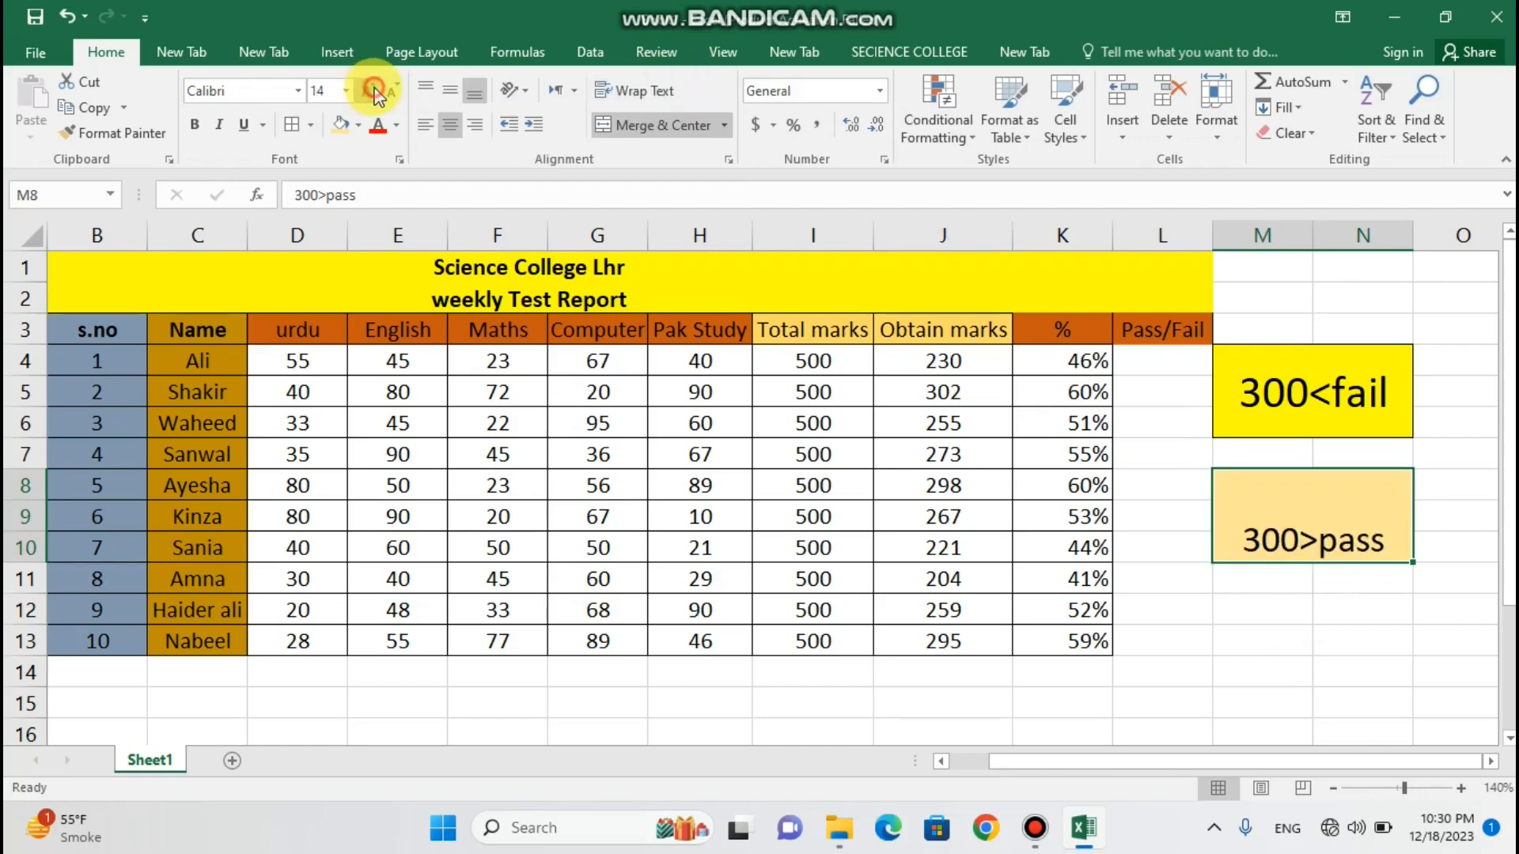
pyautogui.click(369, 90)
pyautogui.click(369, 90)
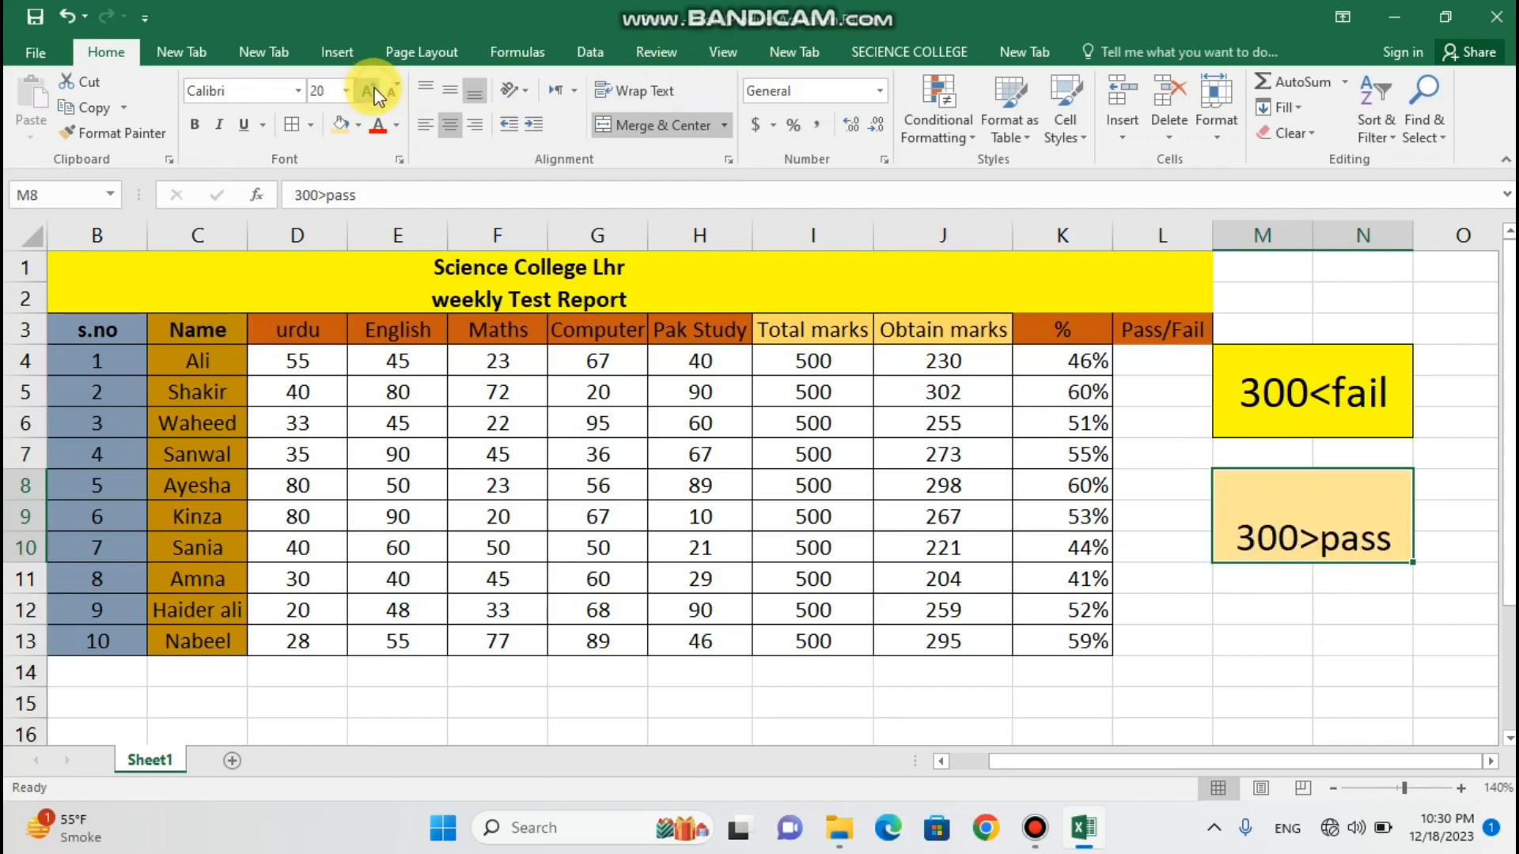
pyautogui.click(1221, 623)
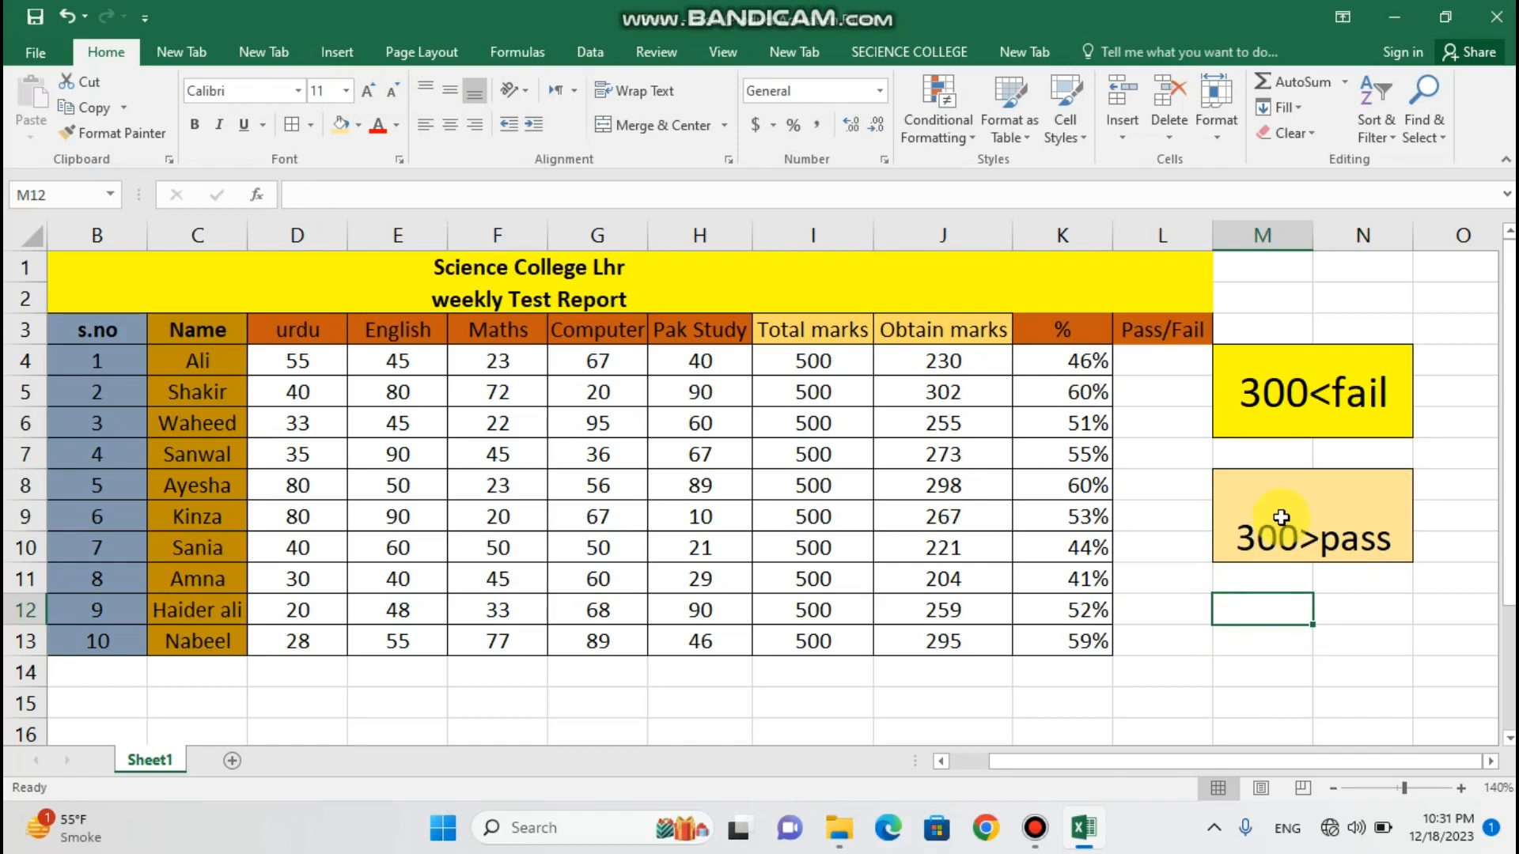
# - Begin an IF formula in cell L4 with the logical test J4<300 on the student's obtained marks
pyautogui.click(1131, 359)
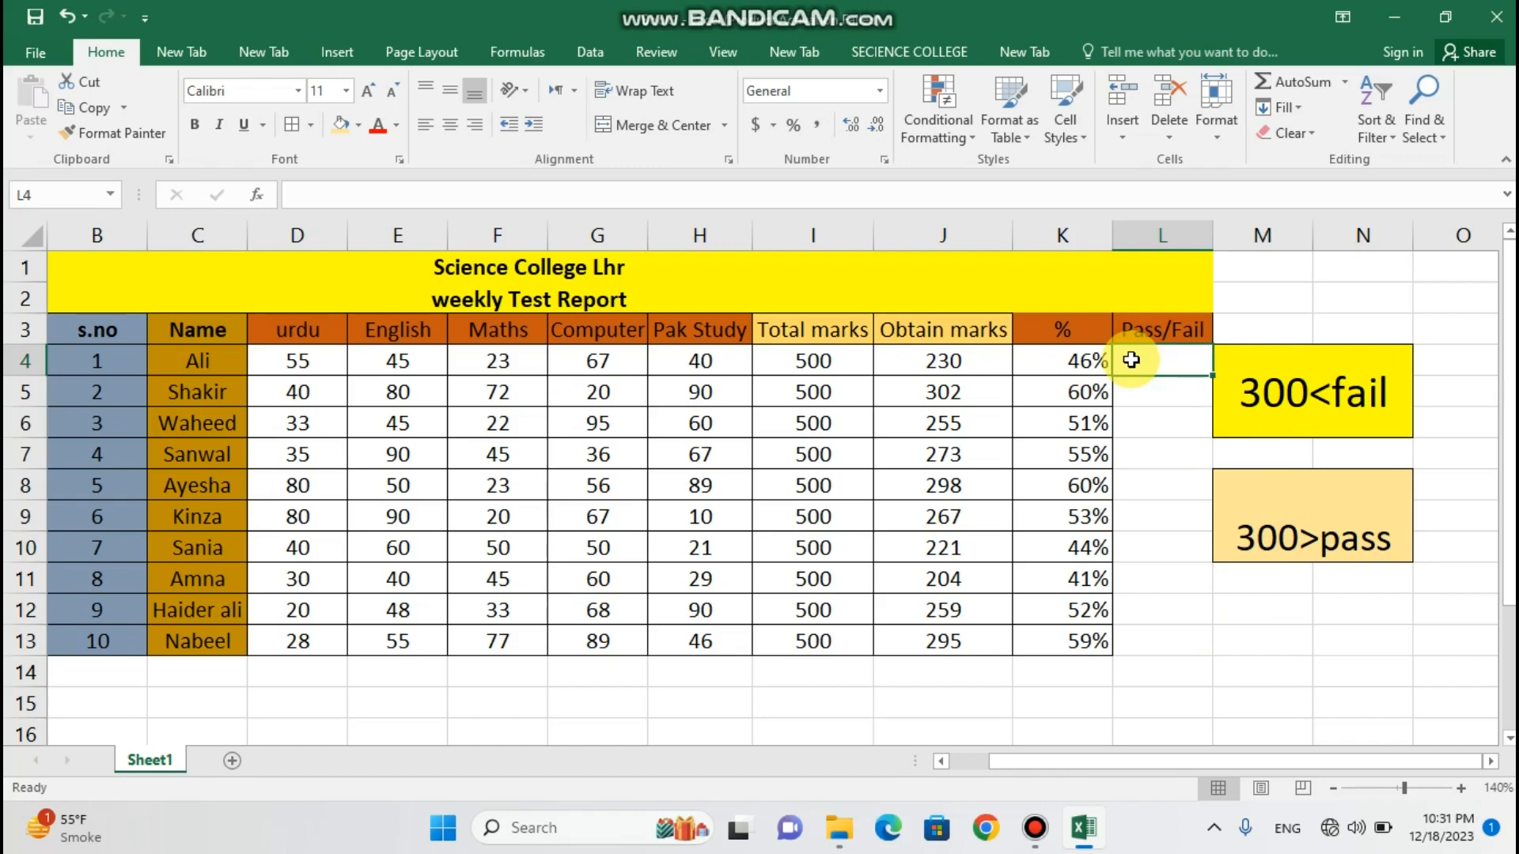
pyautogui.click(1458, 787)
pyautogui.click(1458, 787)
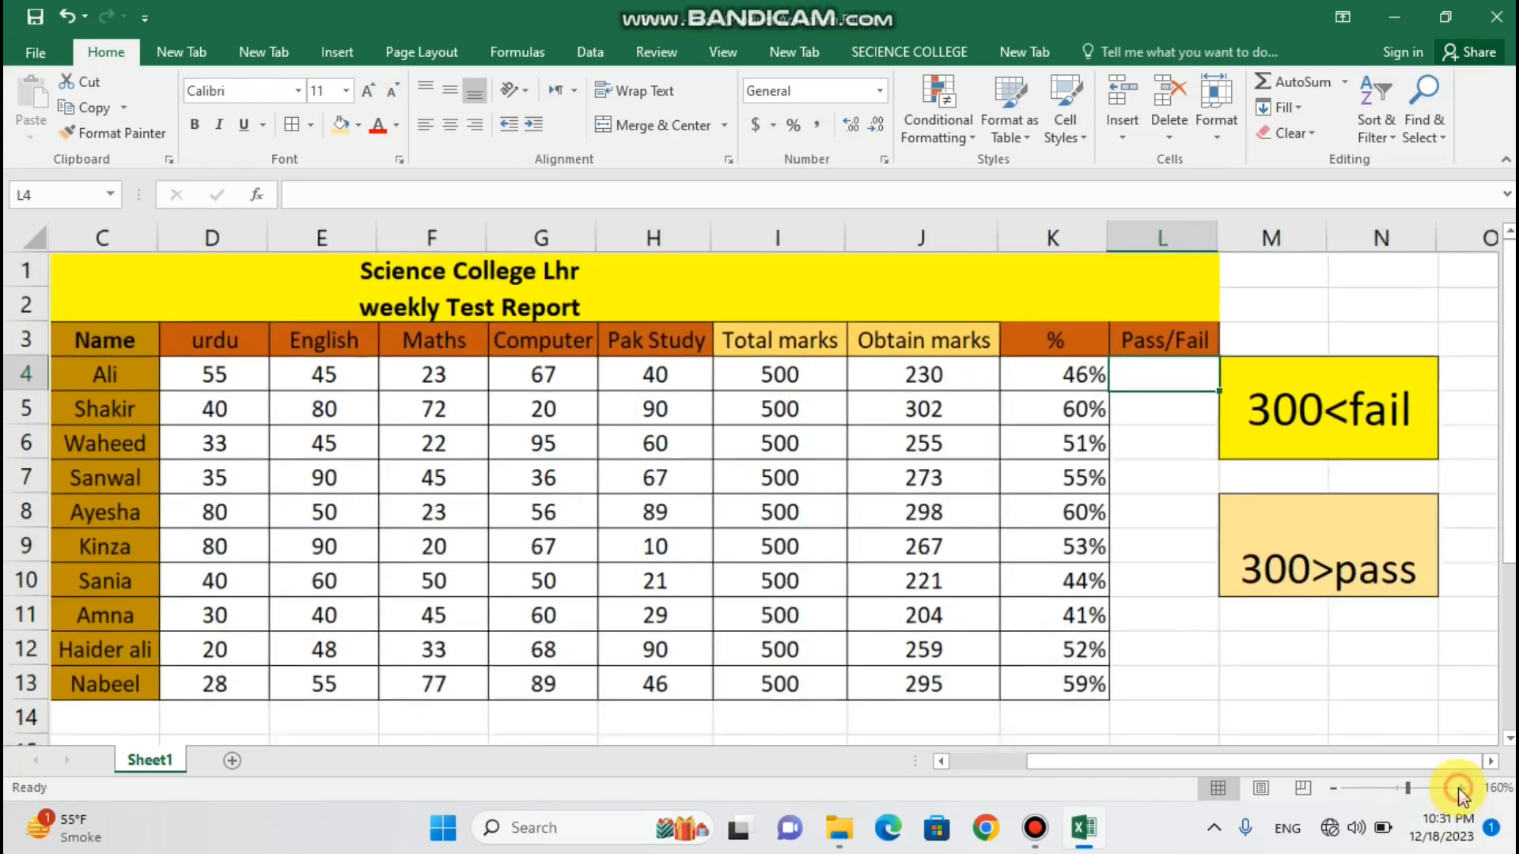
pyautogui.click(1458, 787)
pyautogui.click(1458, 787)
pyautogui.click(1460, 789)
pyautogui.click(1458, 787)
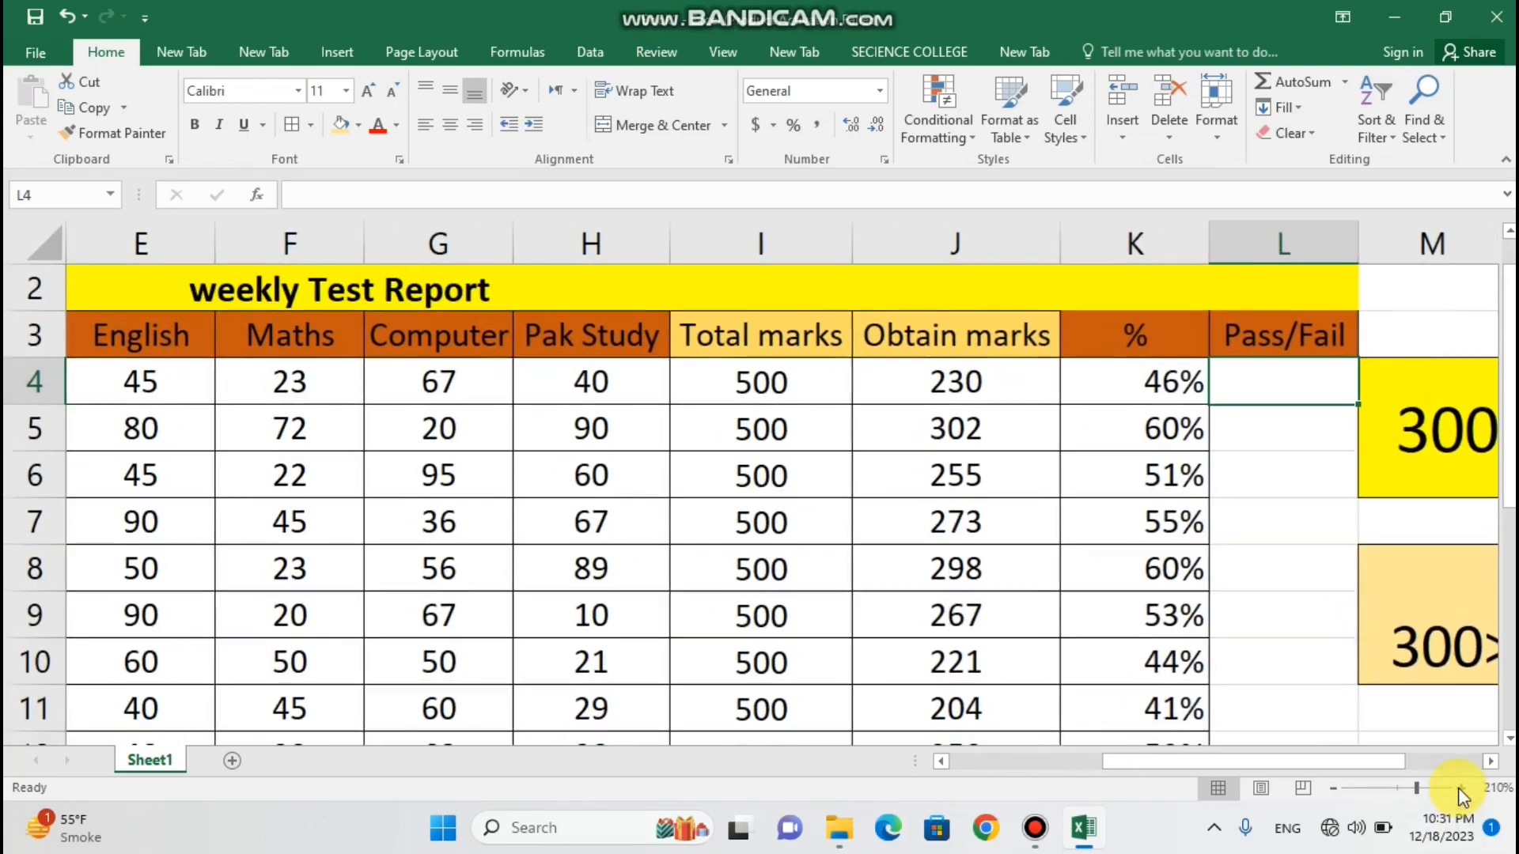
pyautogui.moveTo(1374, 762); pyautogui.dragTo(1424, 771)
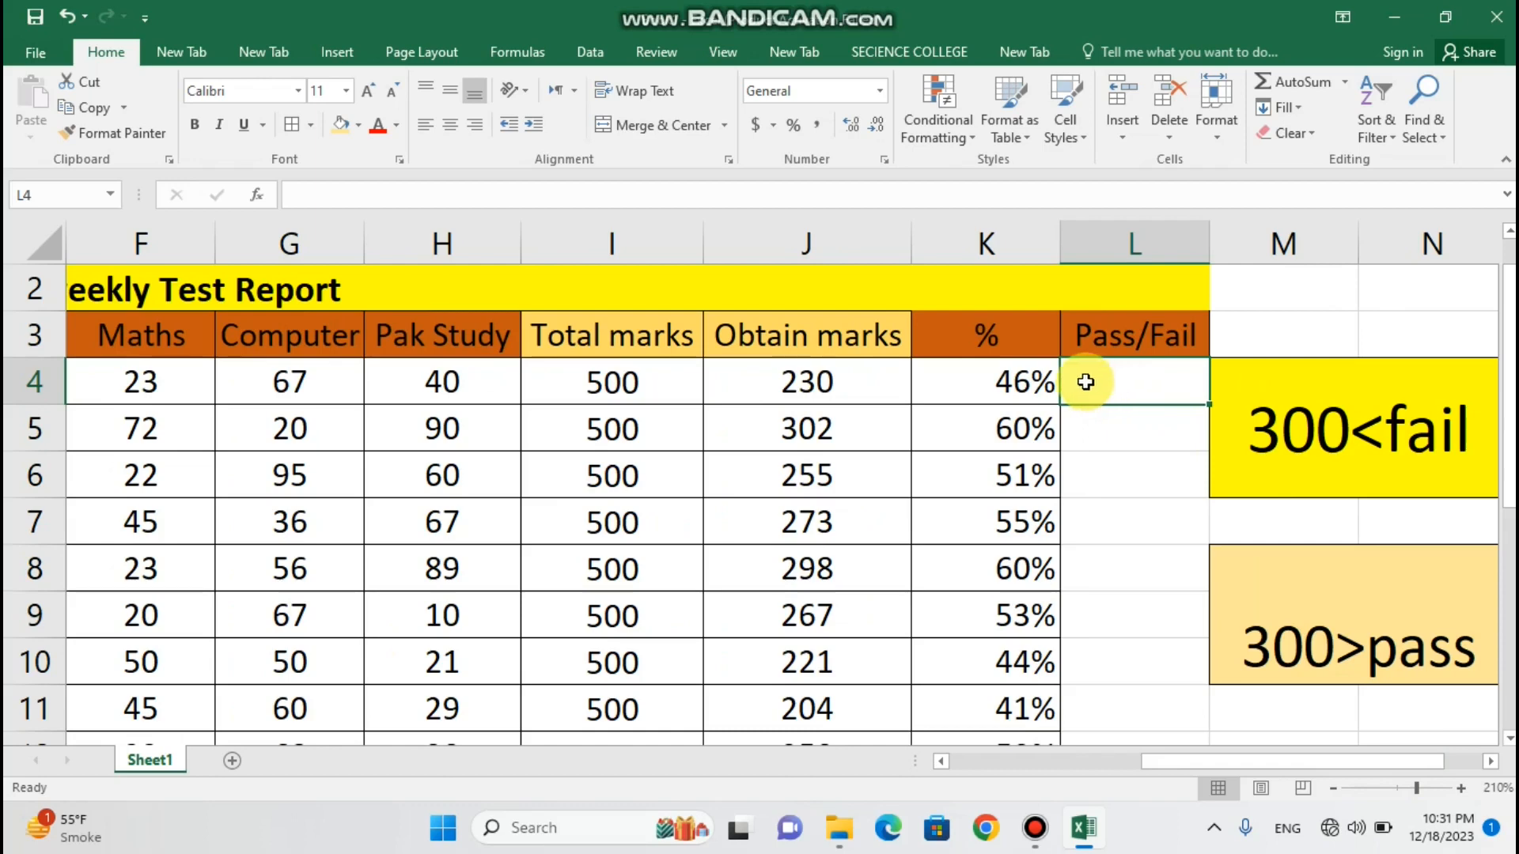
pyautogui.write('=')
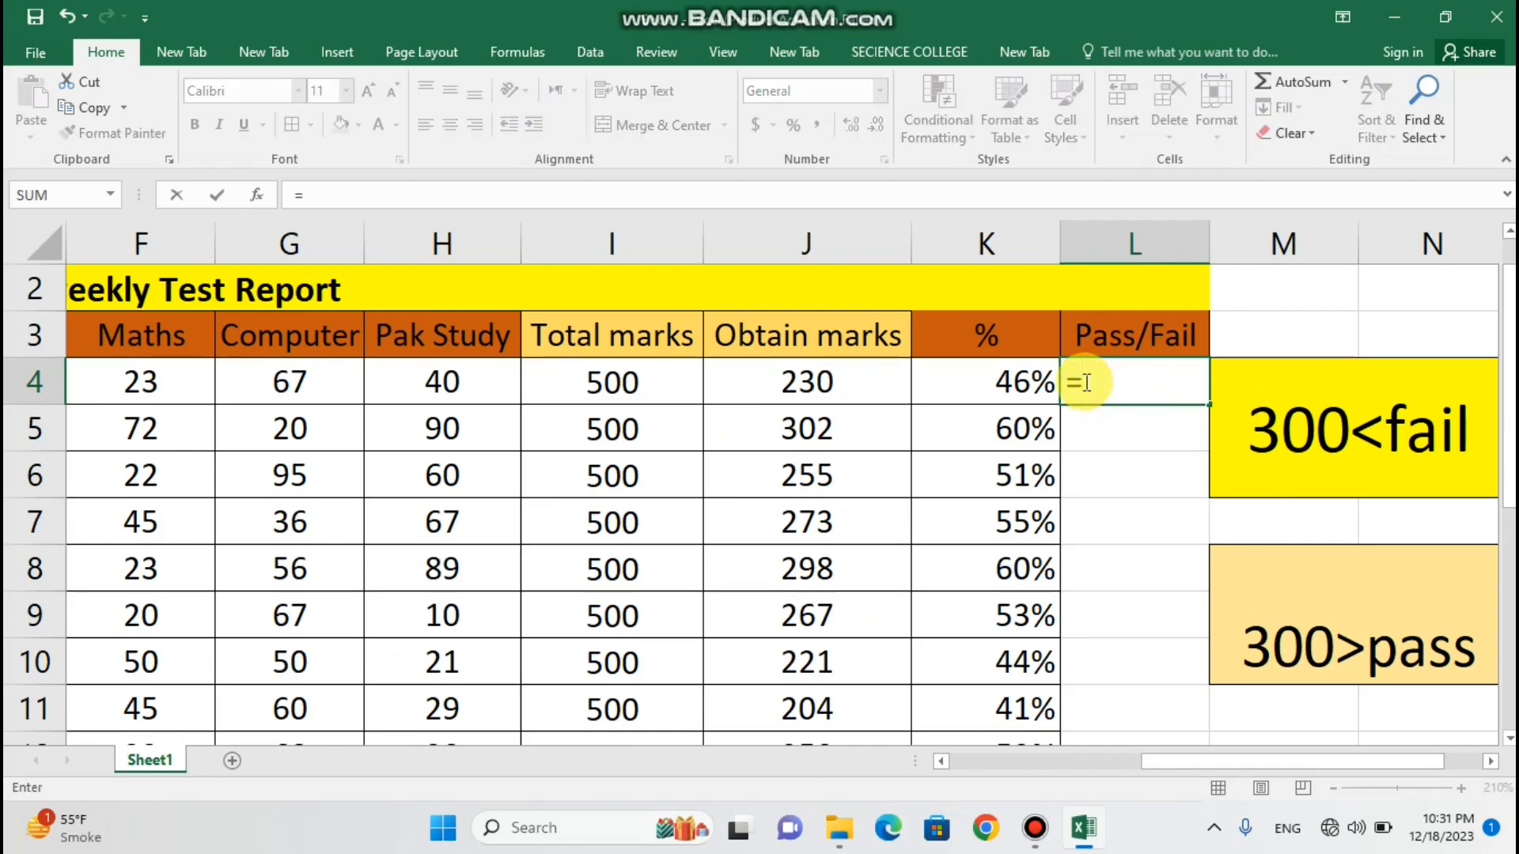
pyautogui.write('if')
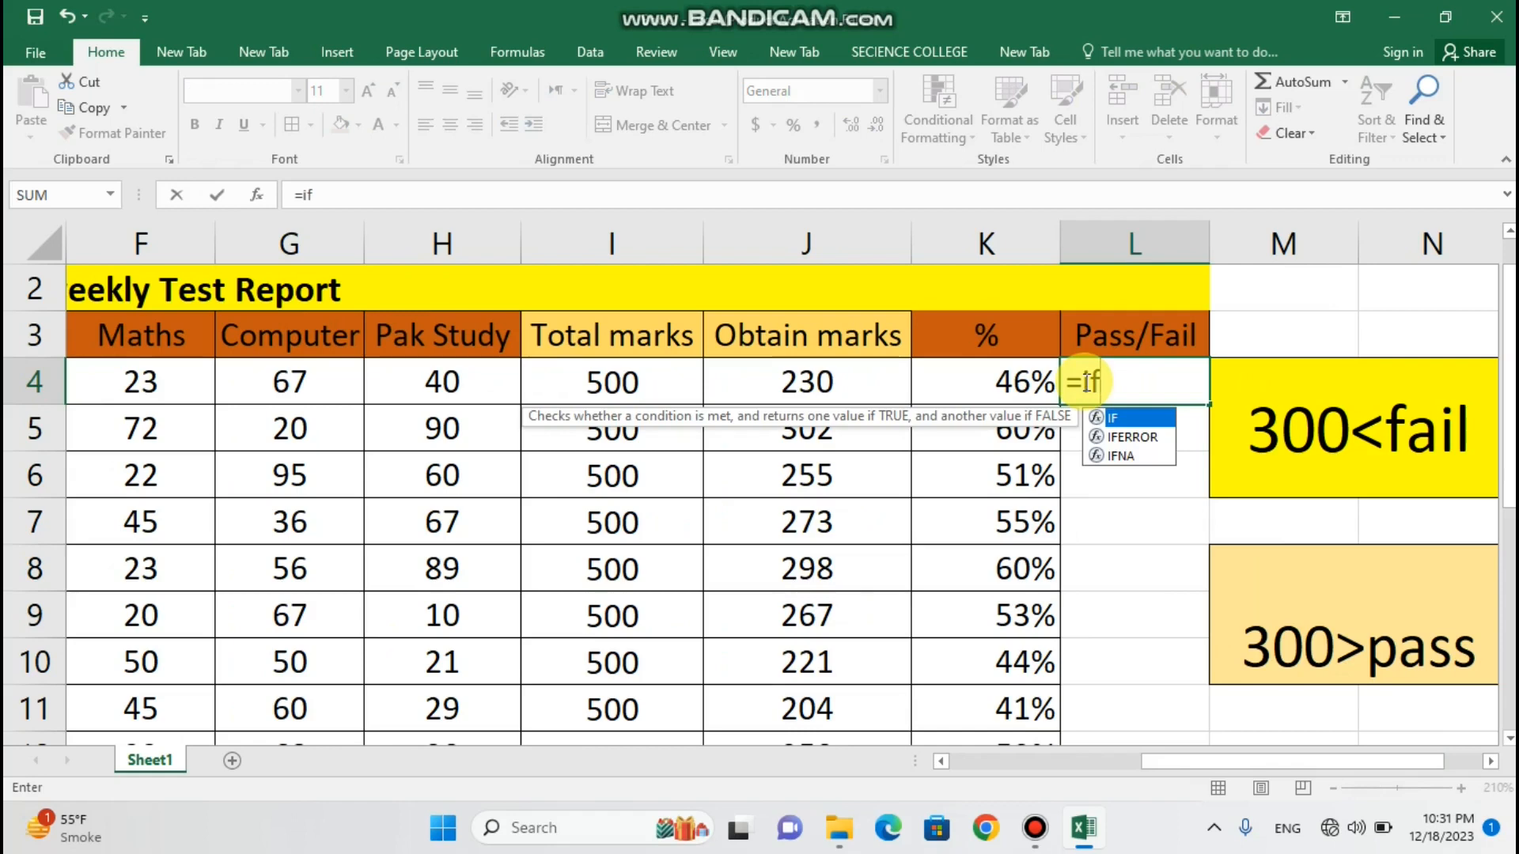
pyautogui.write('(')
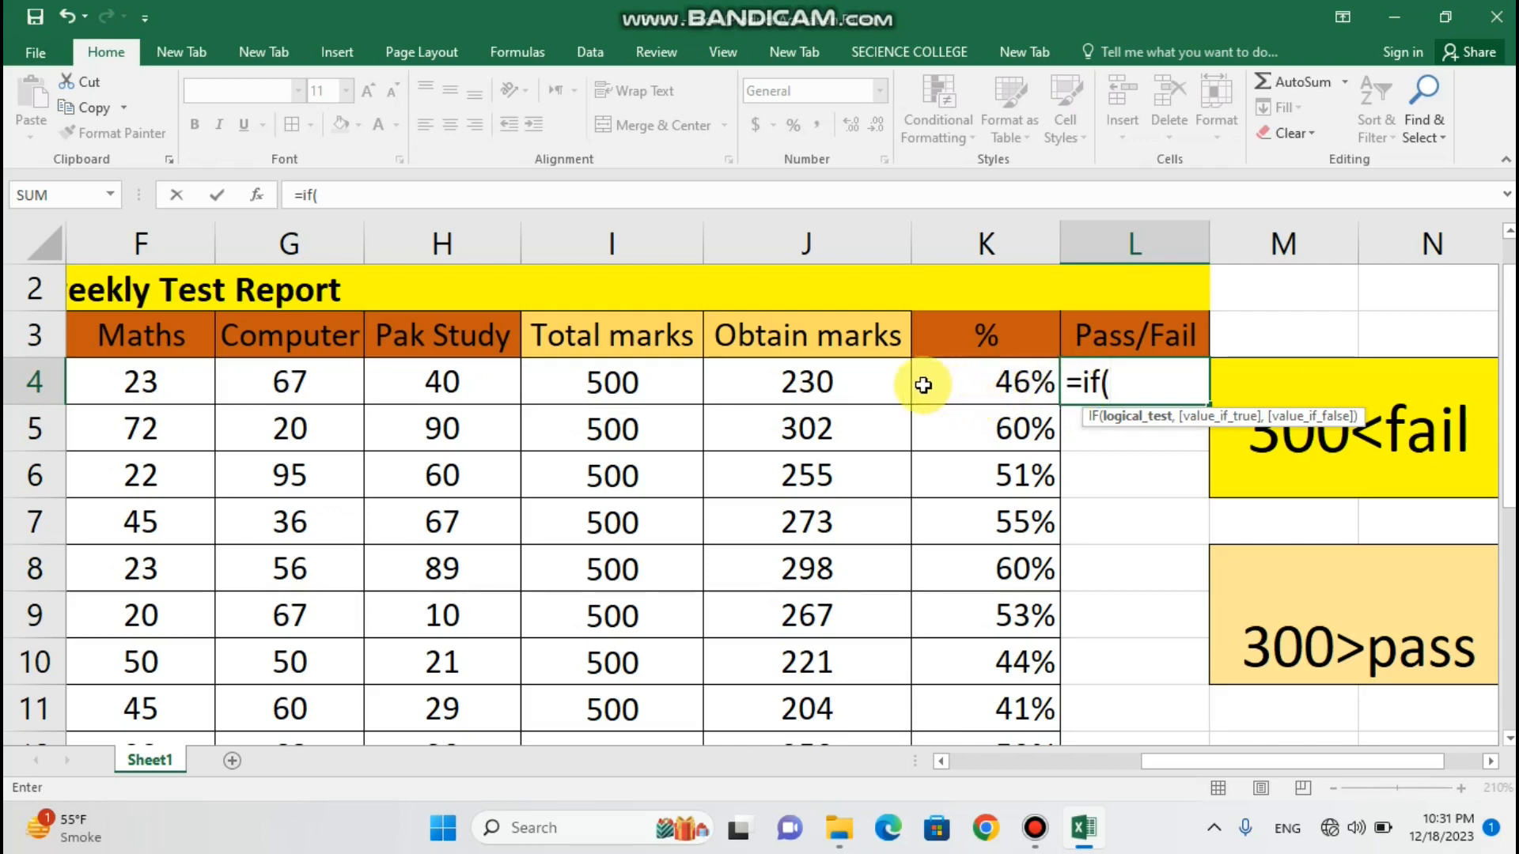
pyautogui.click(858, 377)
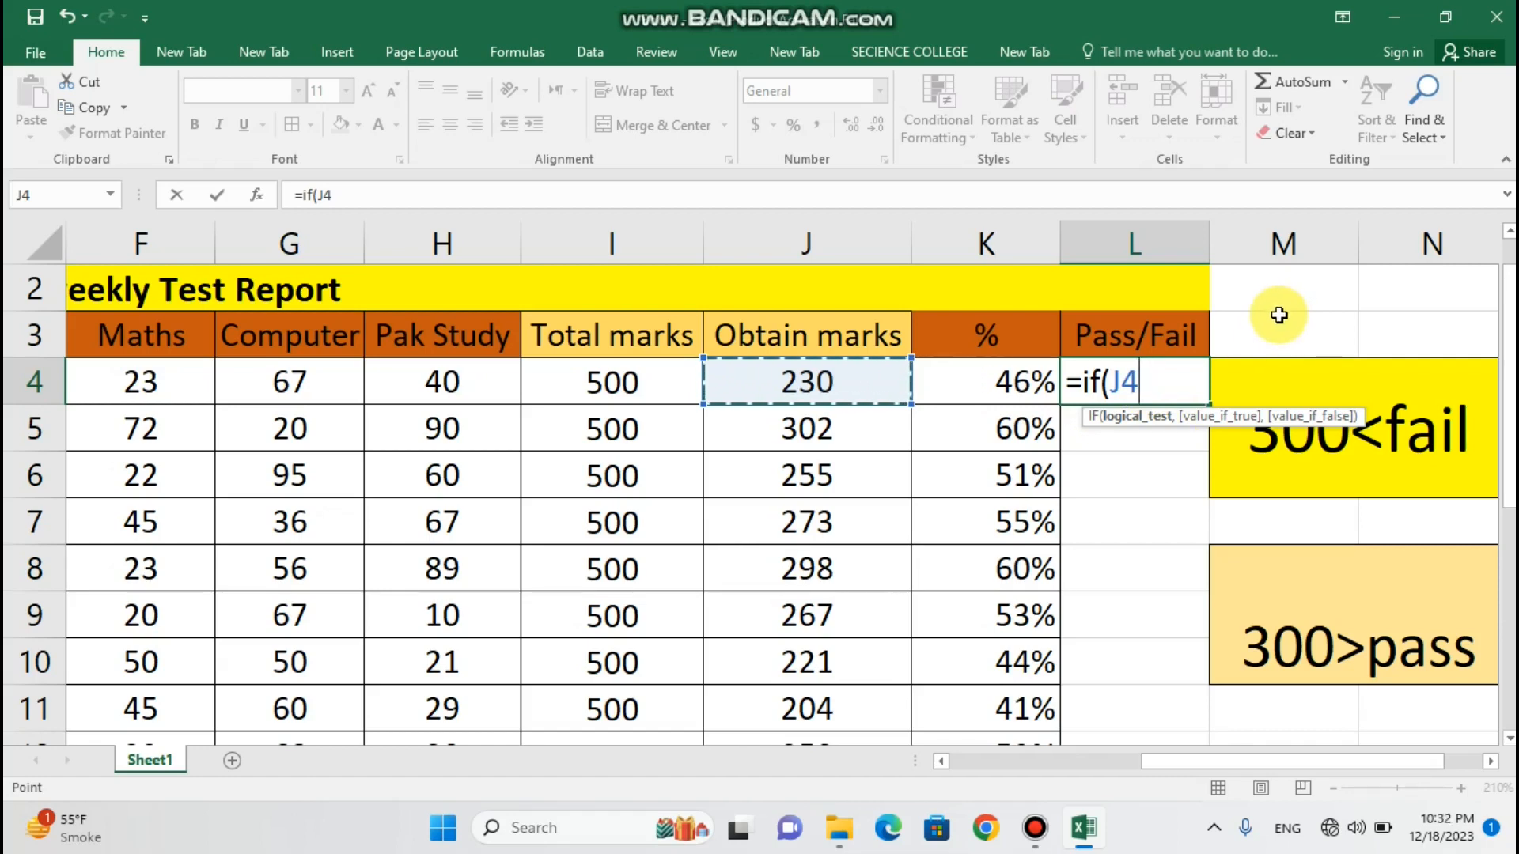
pyautogui.write('<')
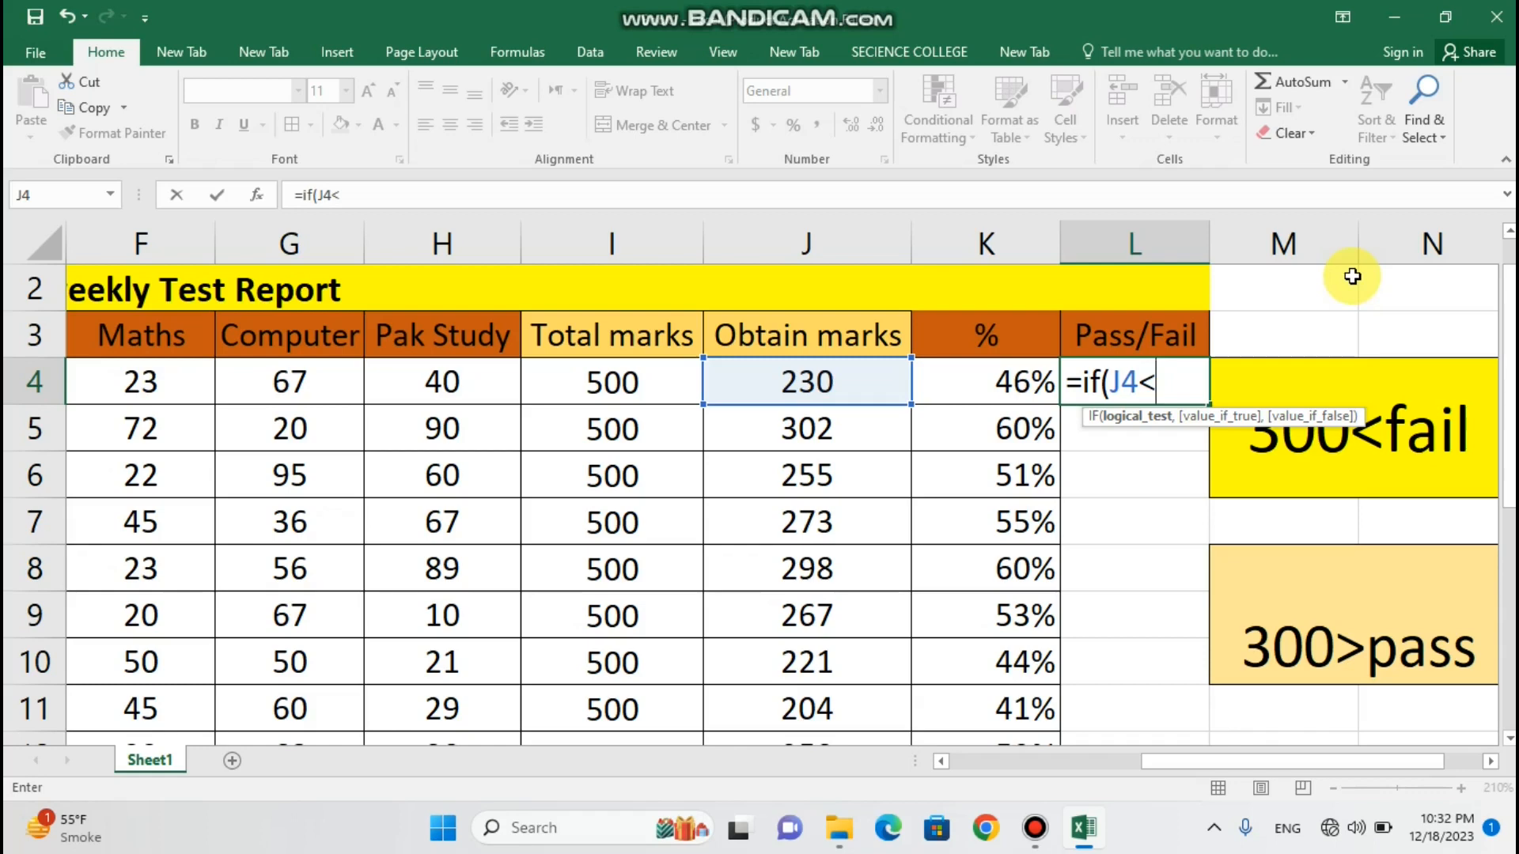
pyautogui.write('300')
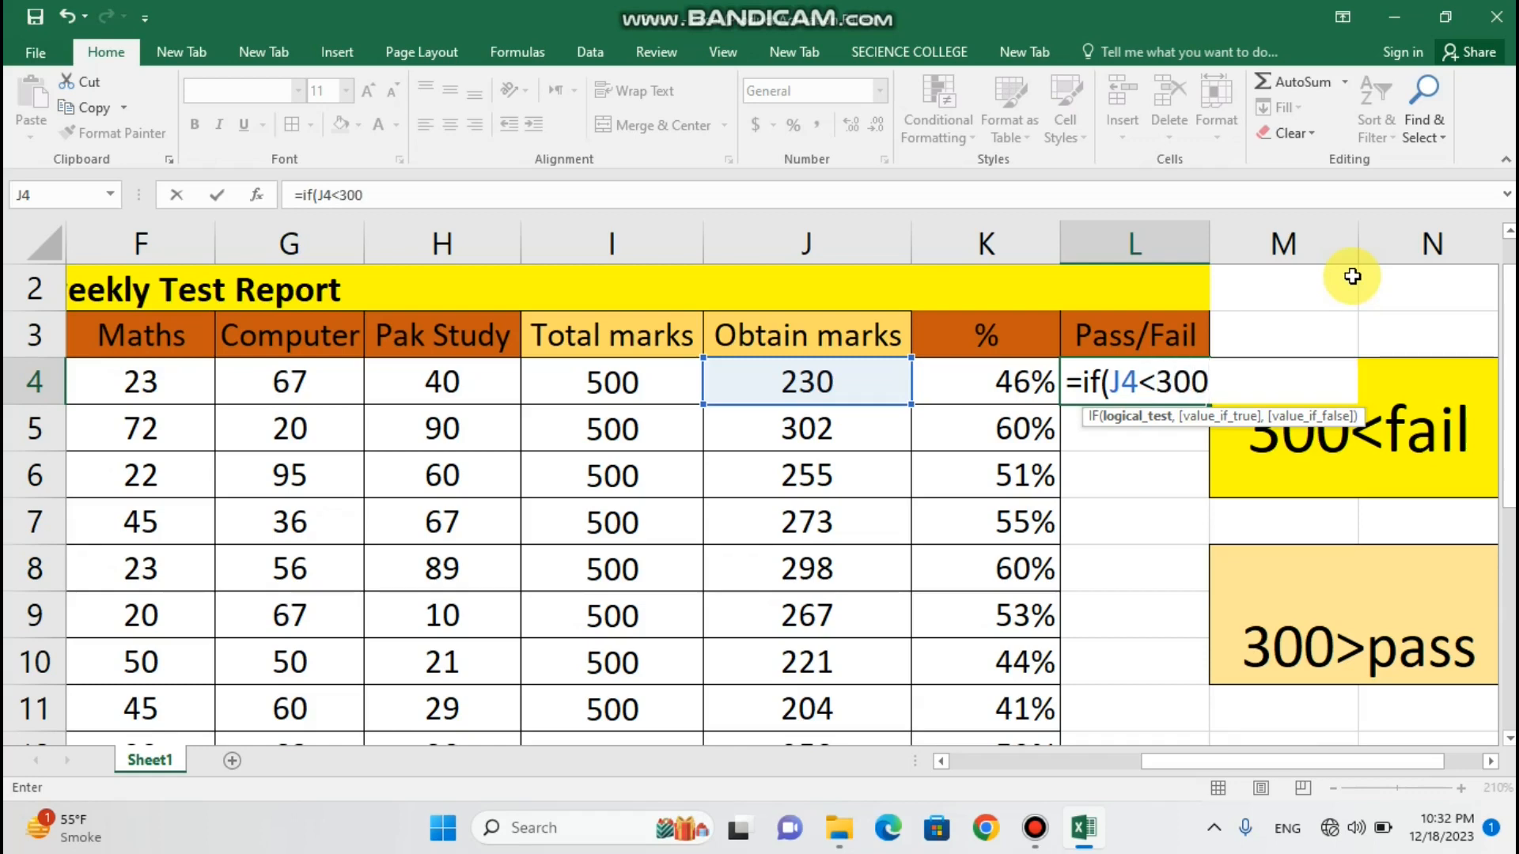
pyautogui.write(',')
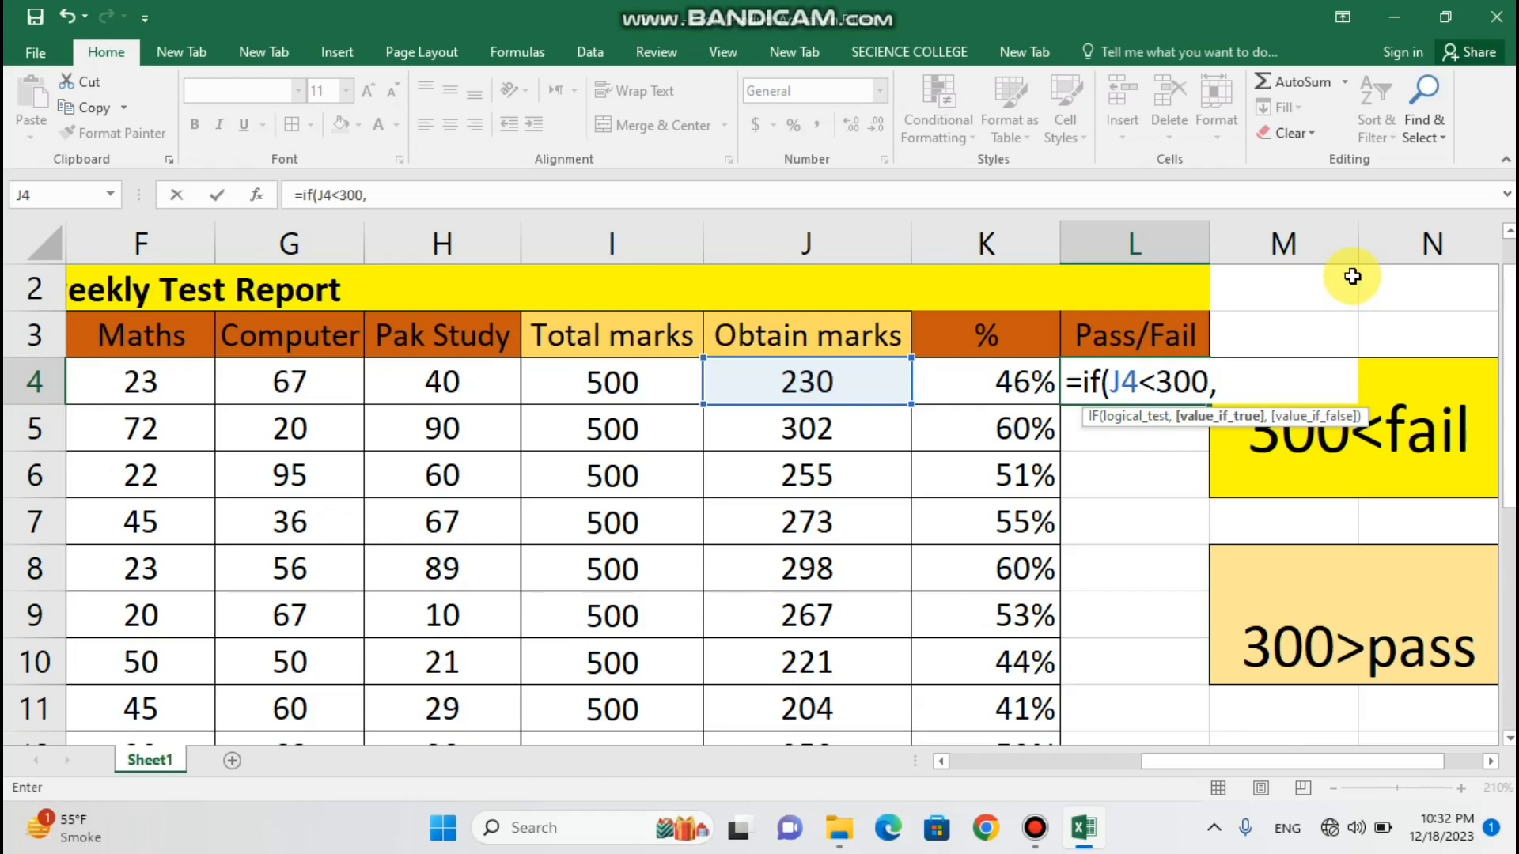
# - Add "Fail" as the true value and "pass" as the false value, and try to enter =if(J4<300,"Fail","pass",) in L4
pyautogui.write(':')
pyautogui.press('BackSpace')
pyautogui.write(';')
pyautogui.write('"')
pyautogui.write('F')
pyautogui.write('ail')
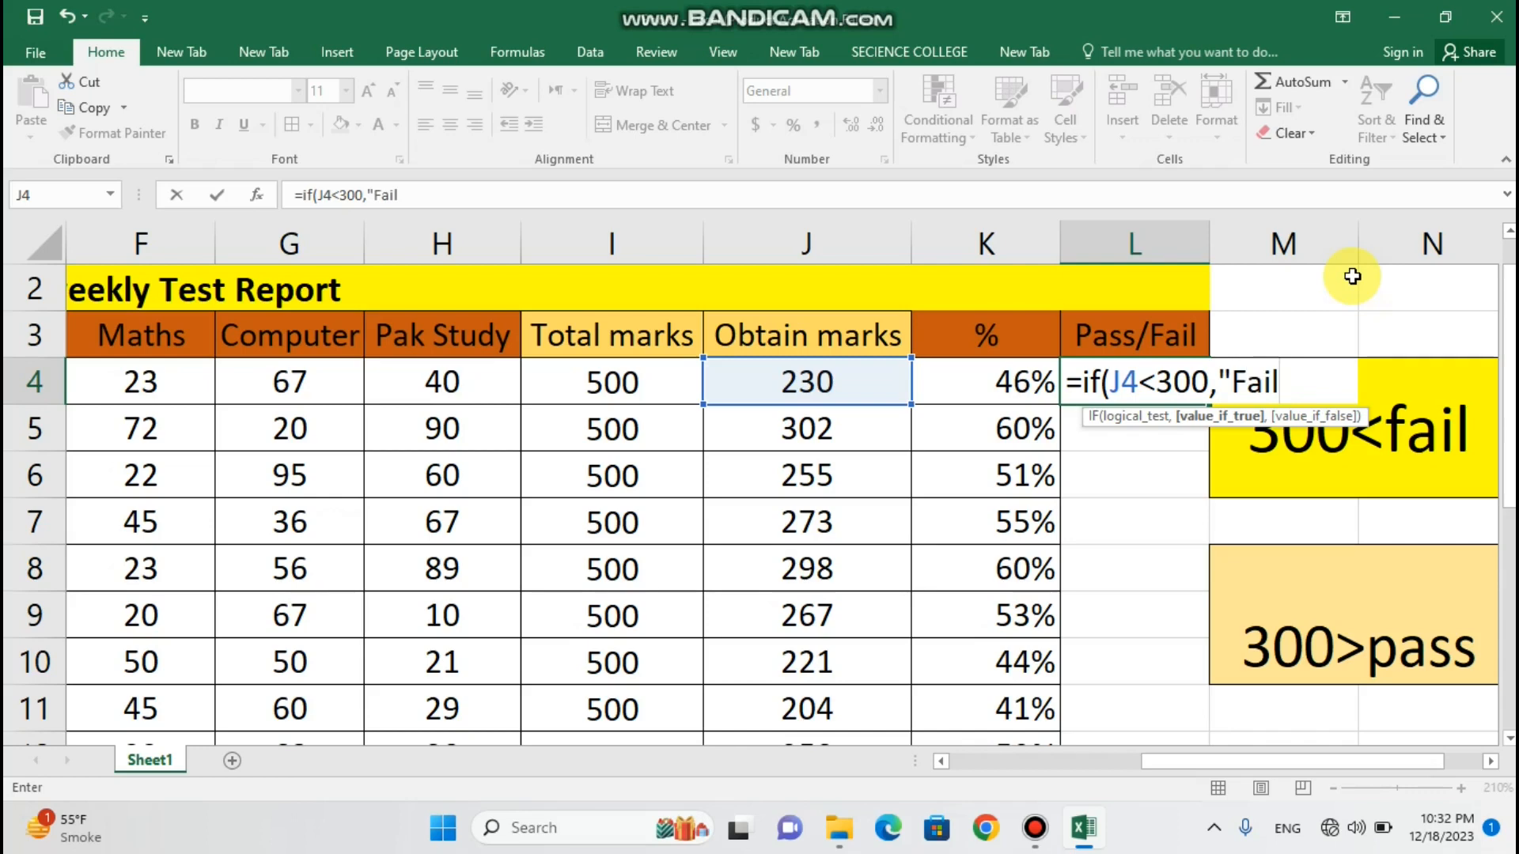
pyautogui.write('",')
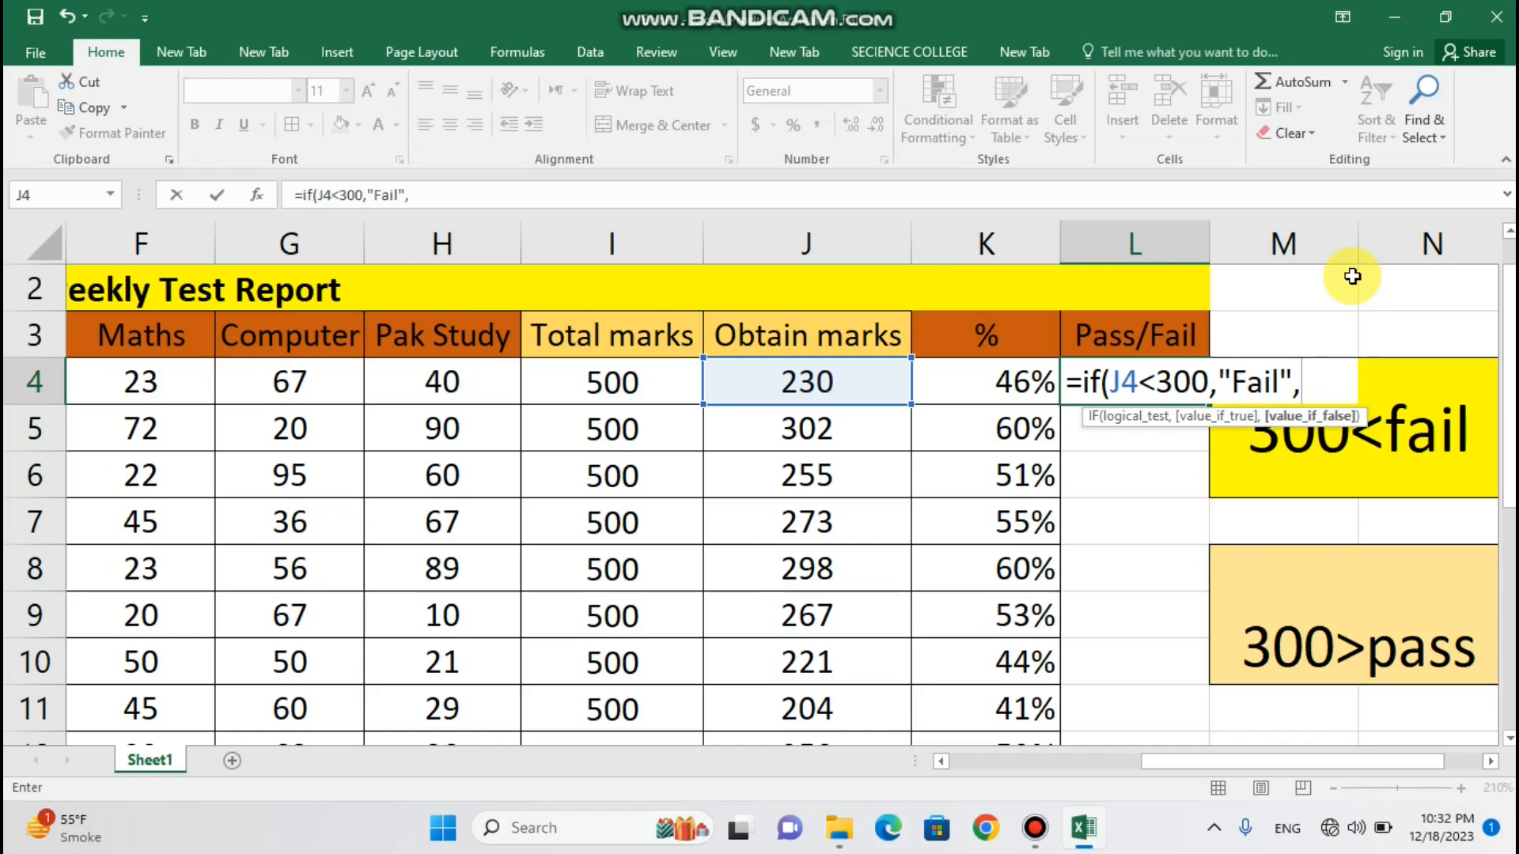
pyautogui.write('"pass')
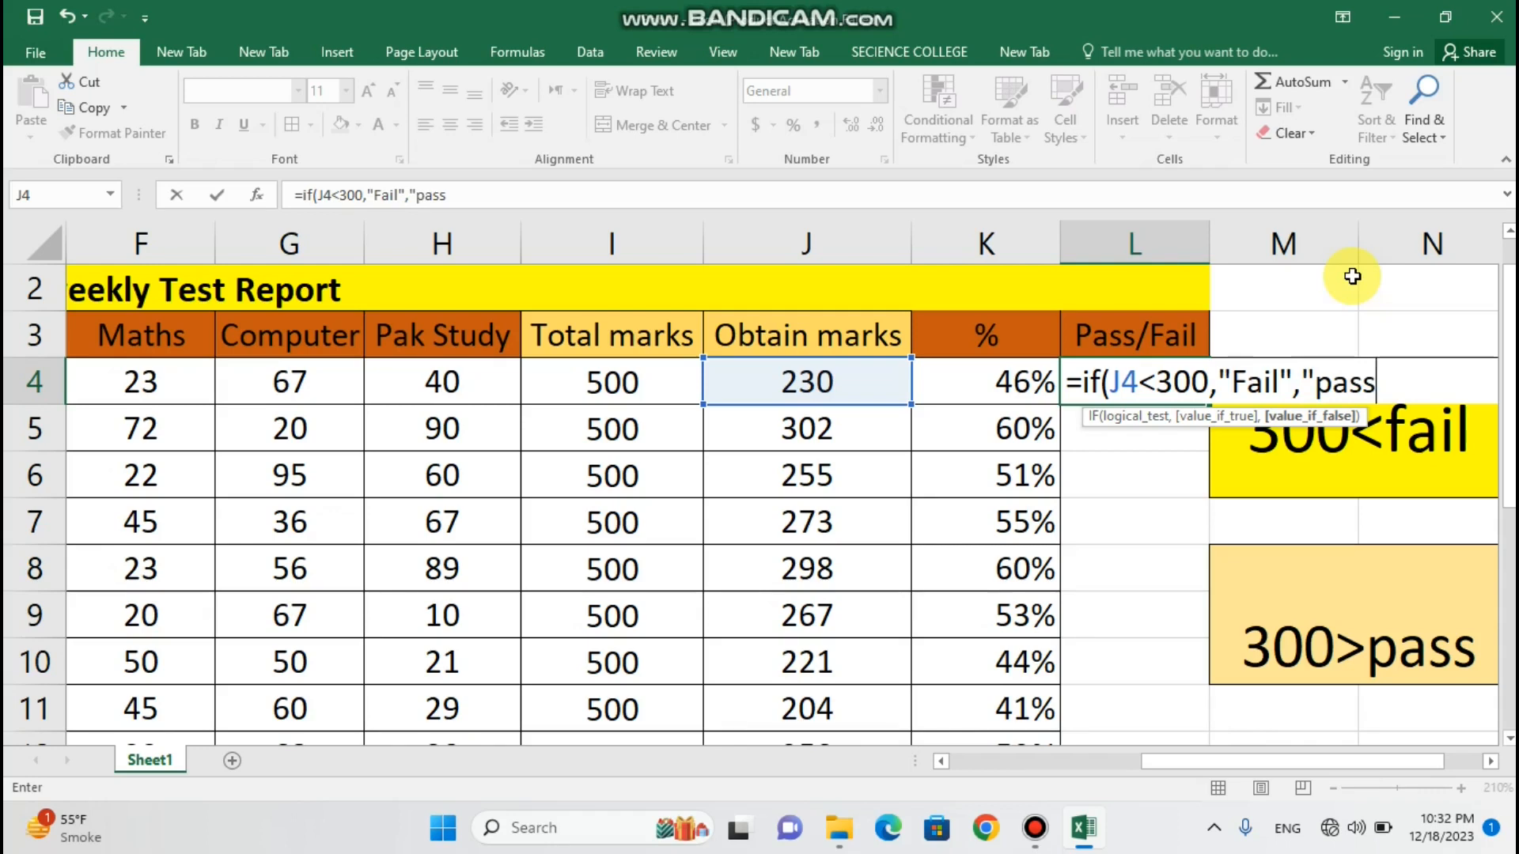
pyautogui.write('",')
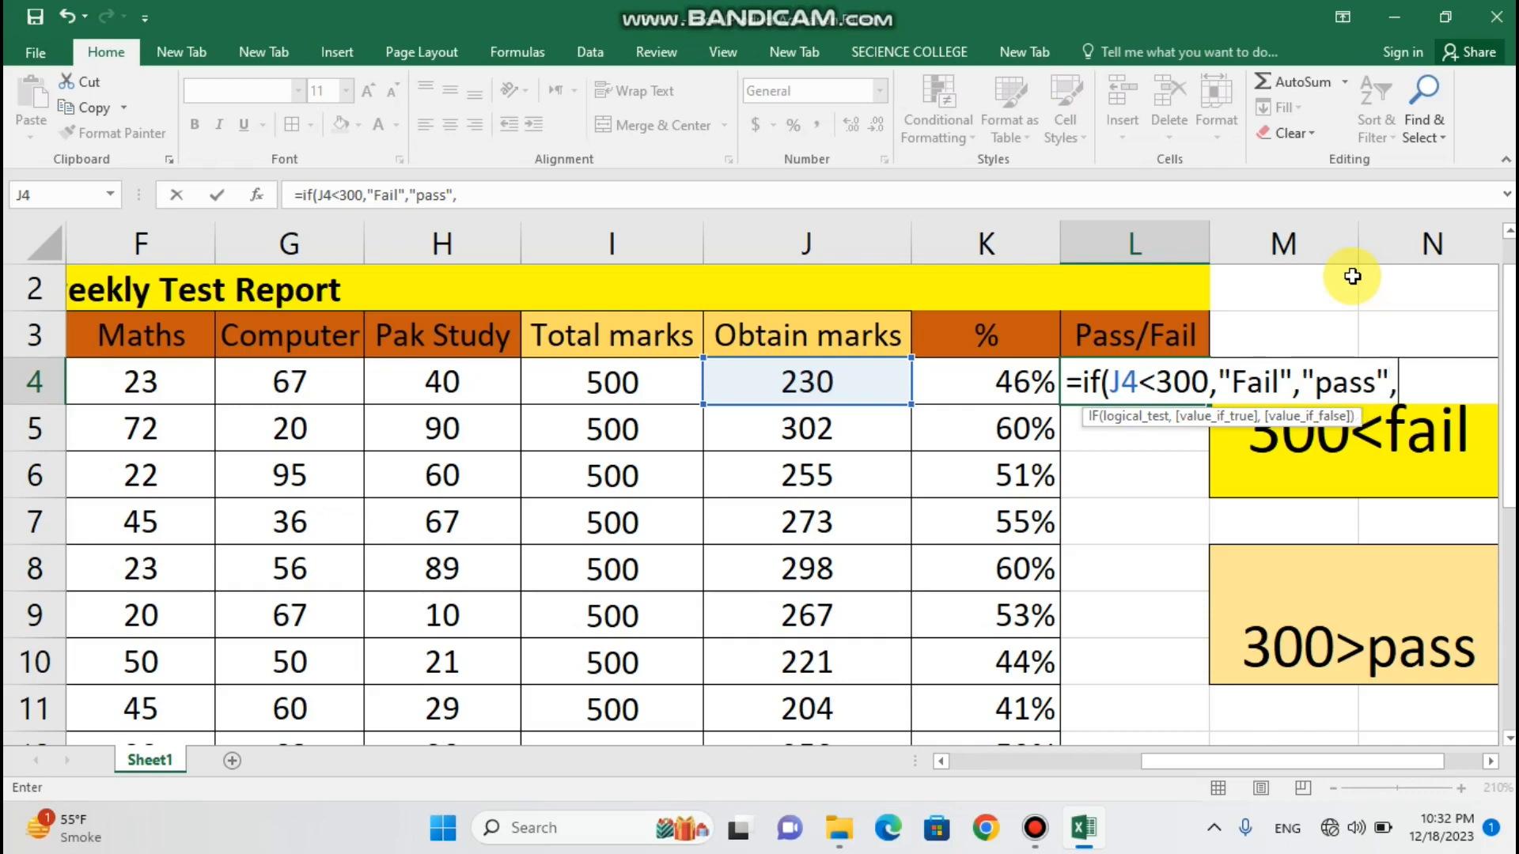
pyautogui.write(')')
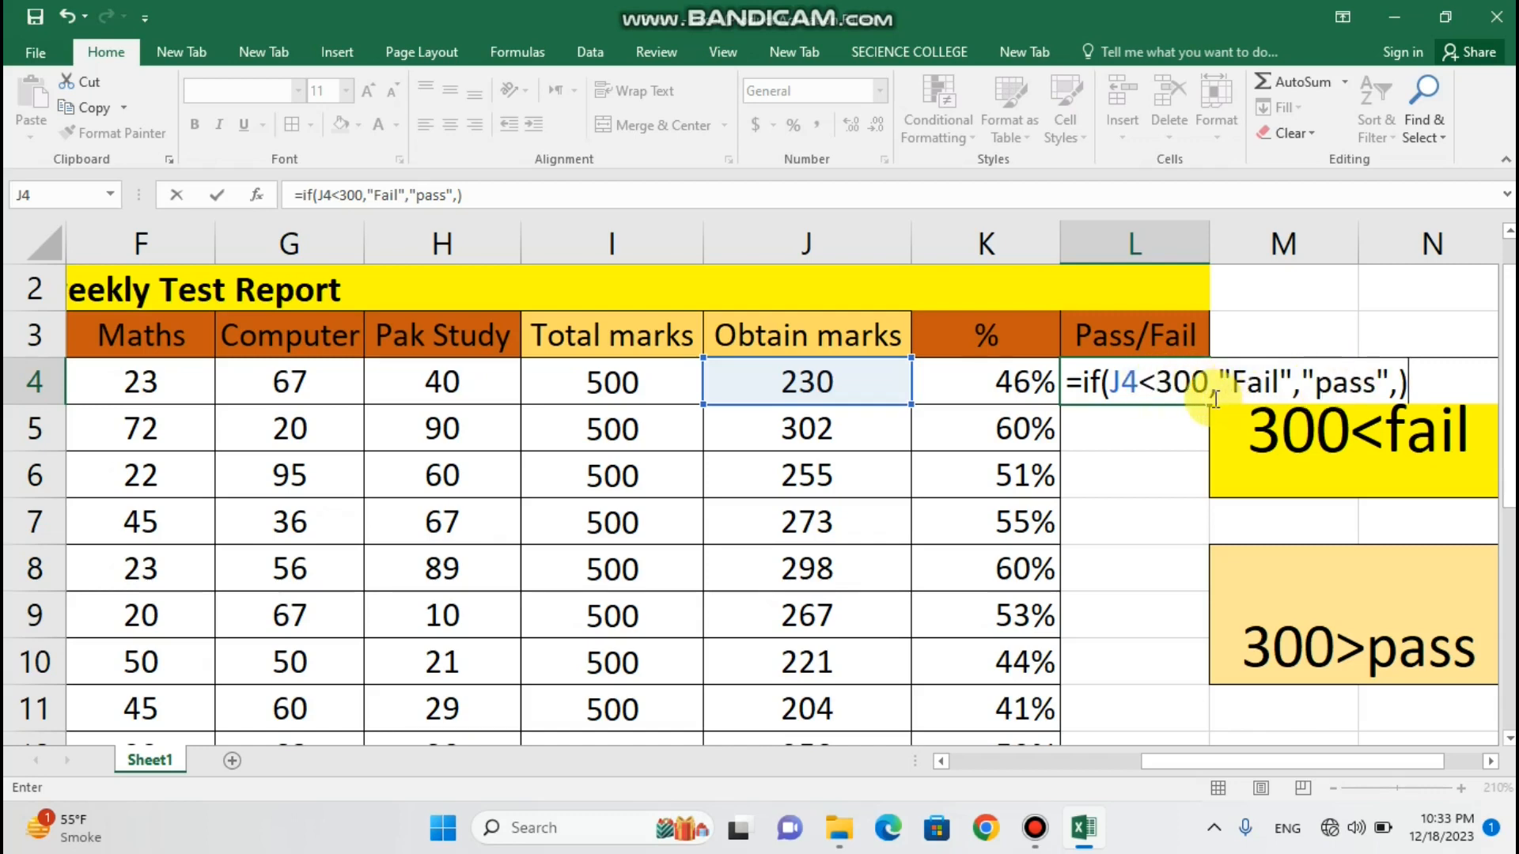
pyautogui.press('Return')
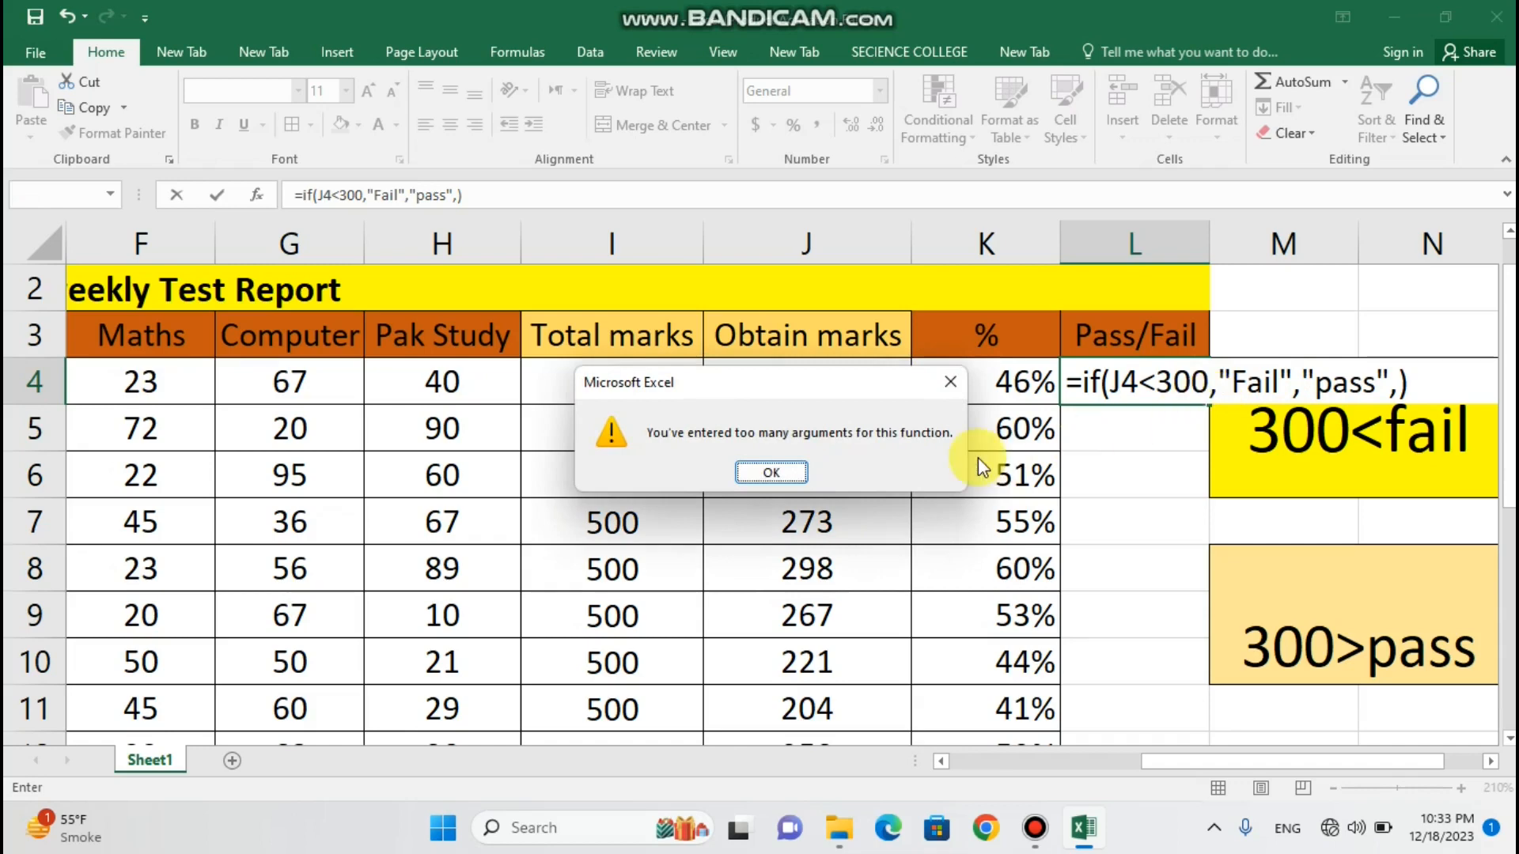
# - Remove the extra comma after "pass" and enter the L4 formula as =IF(J4<300,"Fail","pass")
pyautogui.click(772, 473)
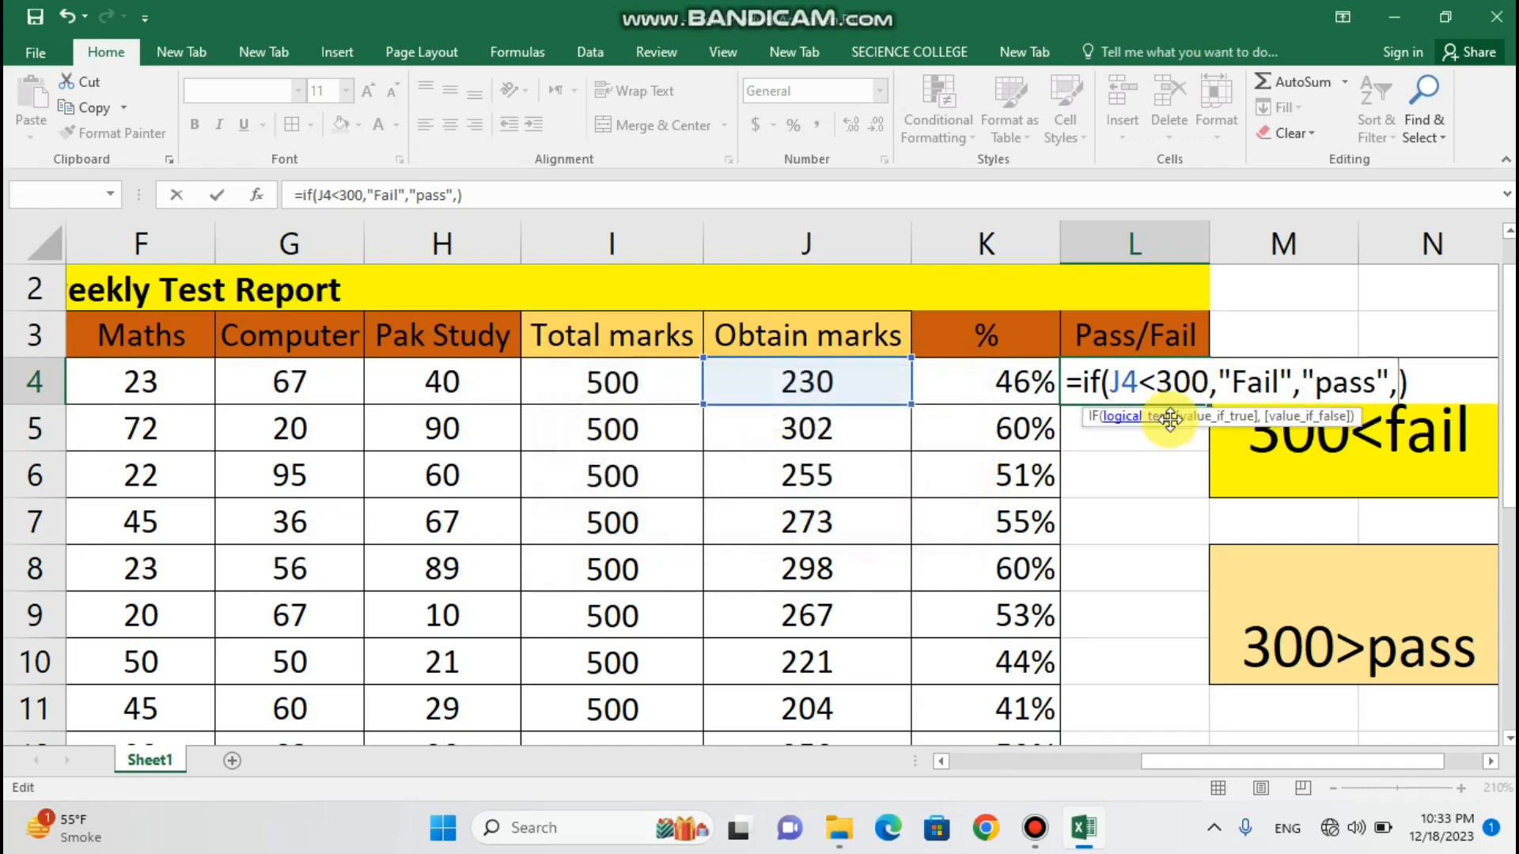
pyautogui.click(1384, 399)
pyautogui.press('BackSpace')
pyautogui.press('Return')
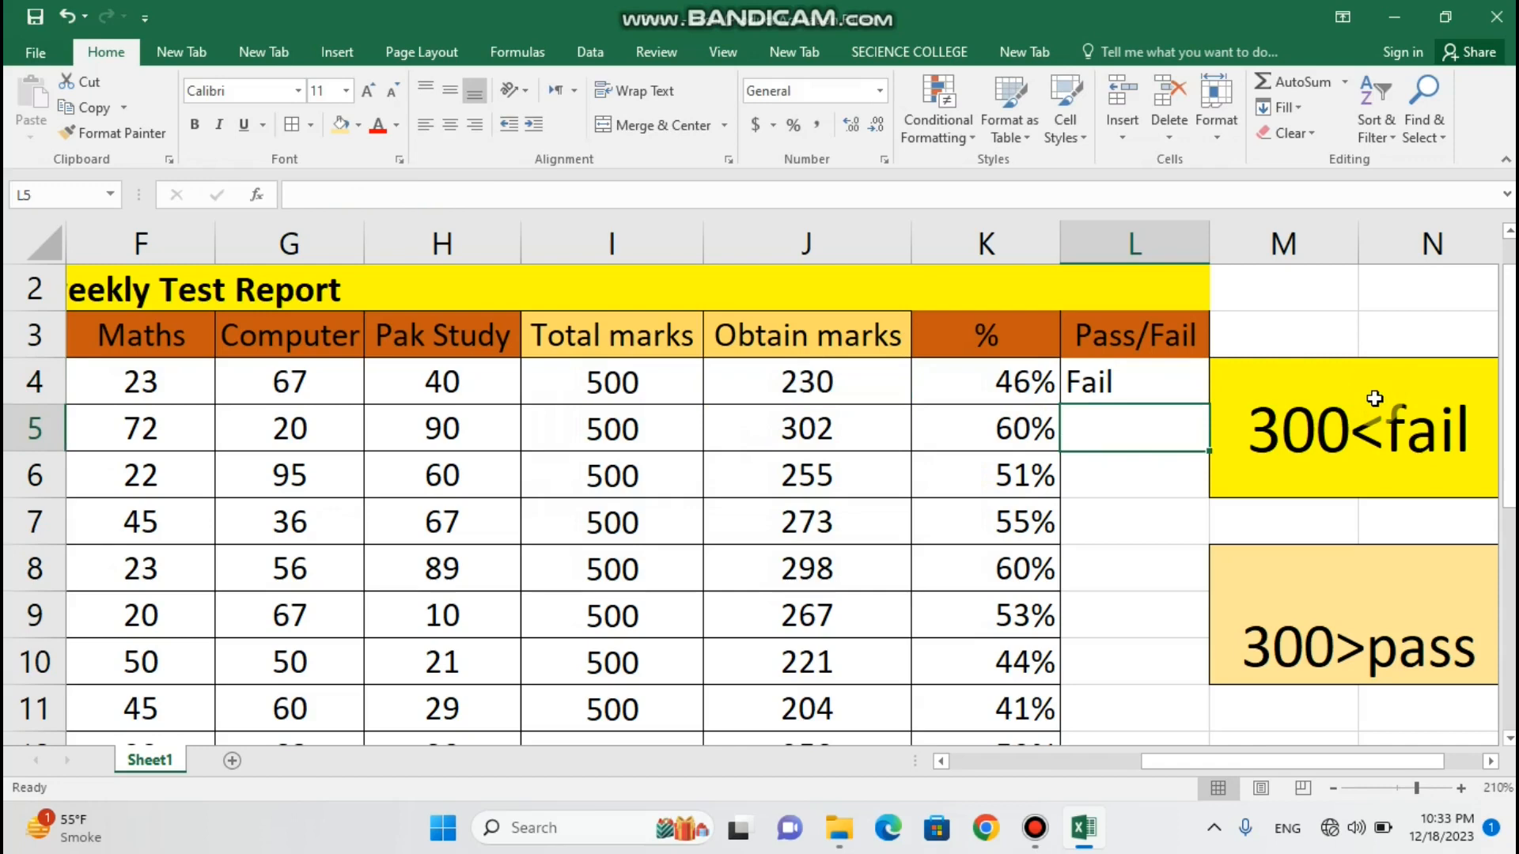
# - Copy the IF formula from L4 down the Pass/Fail column through L14
pyautogui.click(1148, 385)
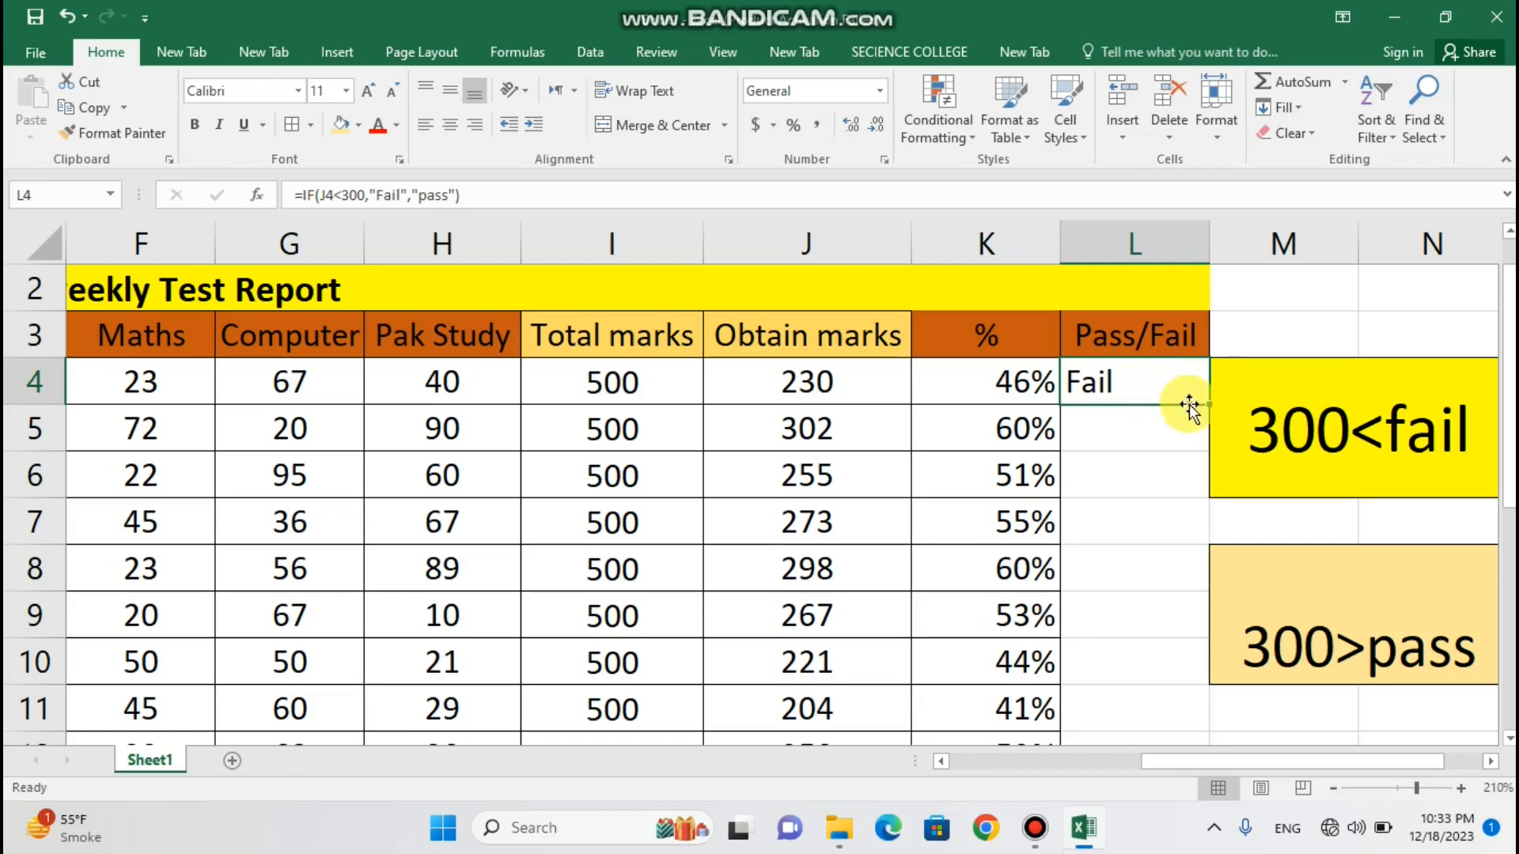
pyautogui.click(863, 397)
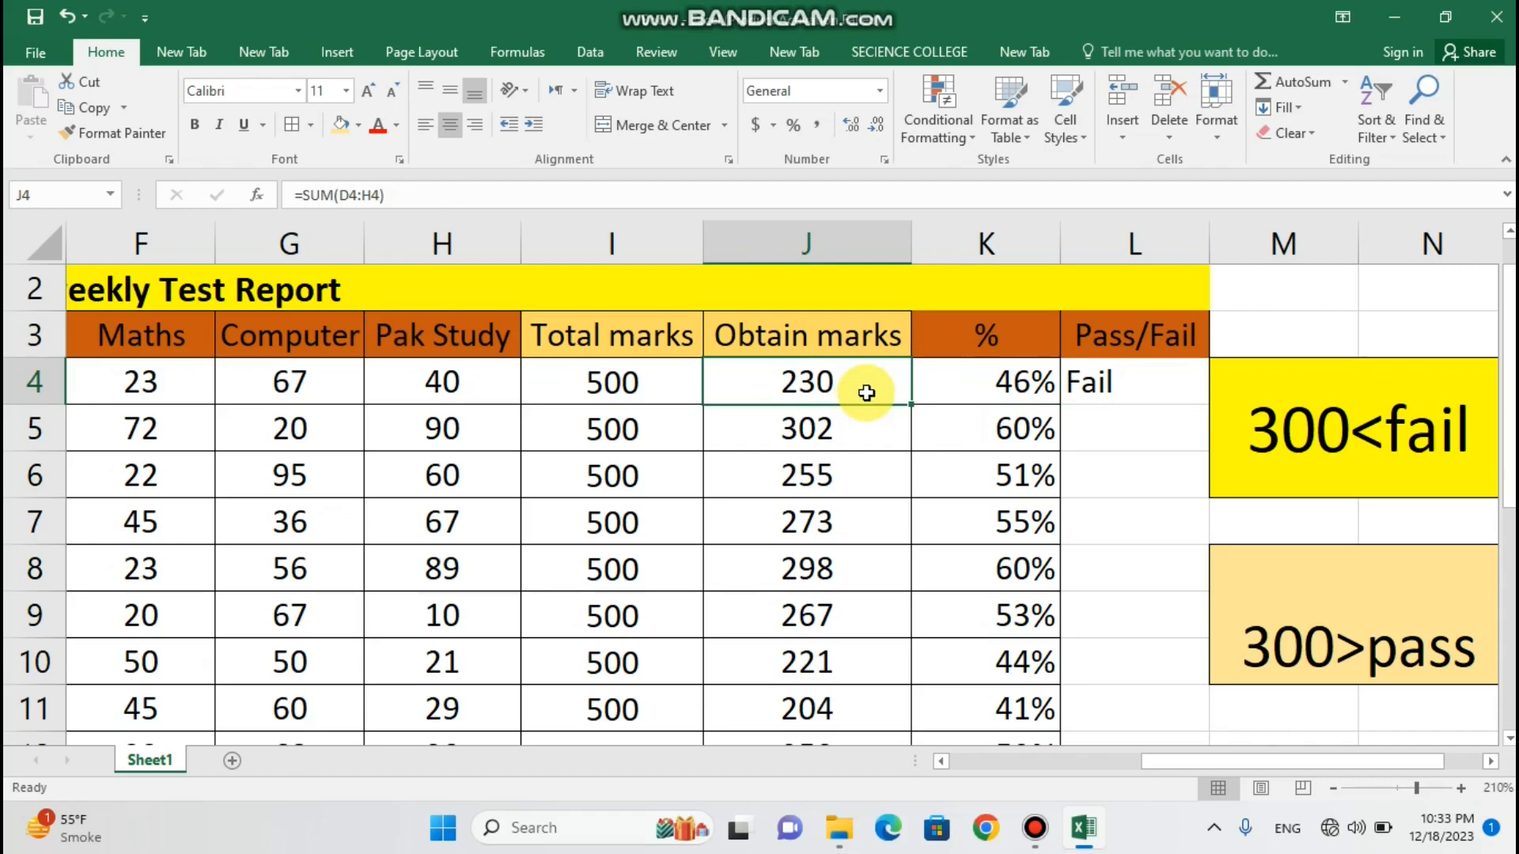
pyautogui.click(1132, 383)
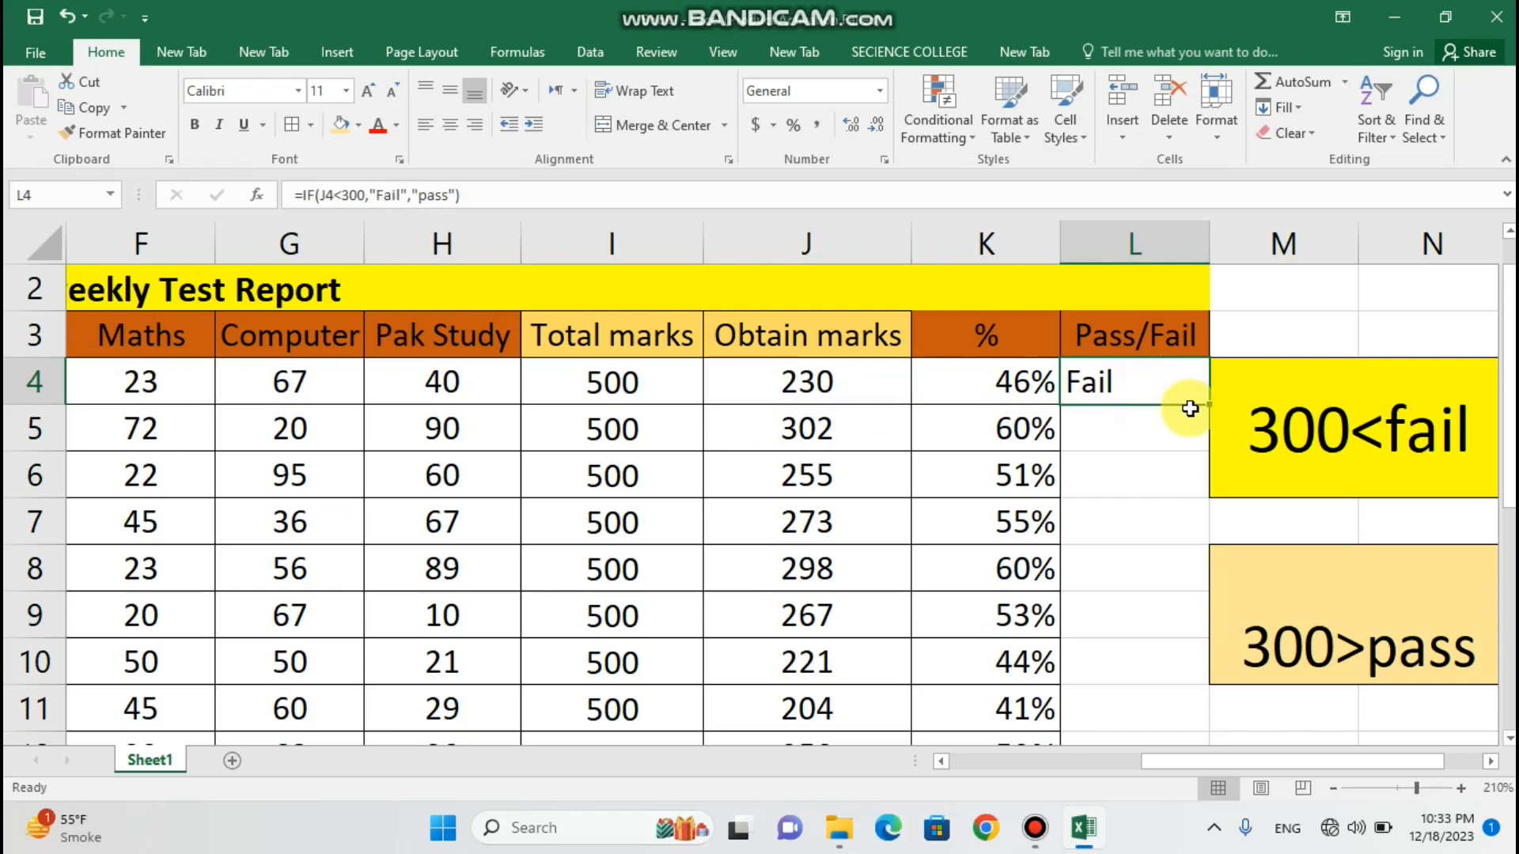
pyautogui.moveTo(1208, 406); pyautogui.dragTo(1218, 700)
pyautogui.click(1225, 664)
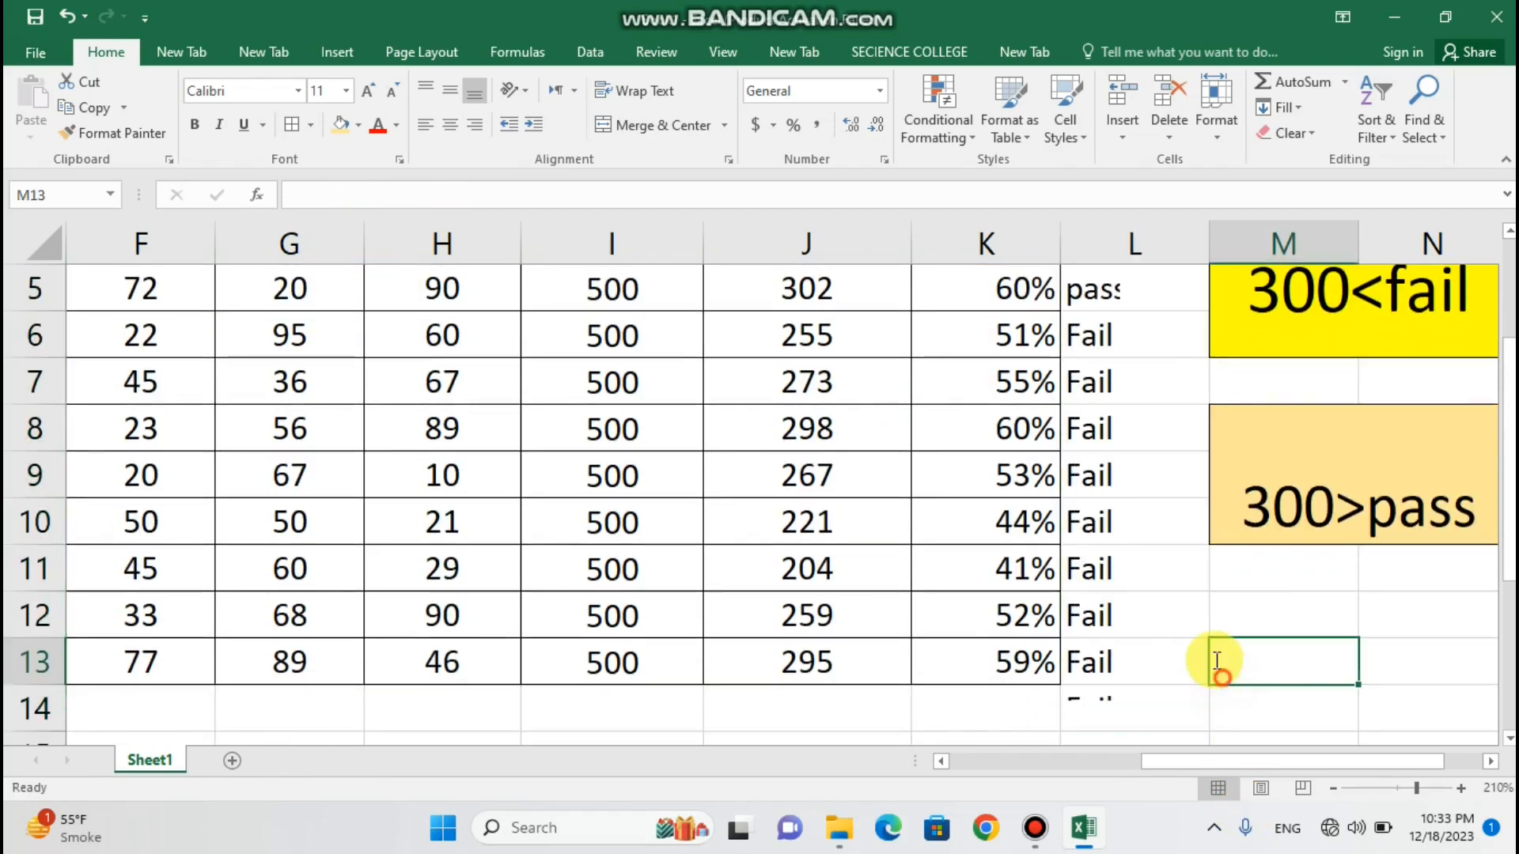
# - Delete the surplus formula from cell L14 below the last student row
pyautogui.click(1138, 702)
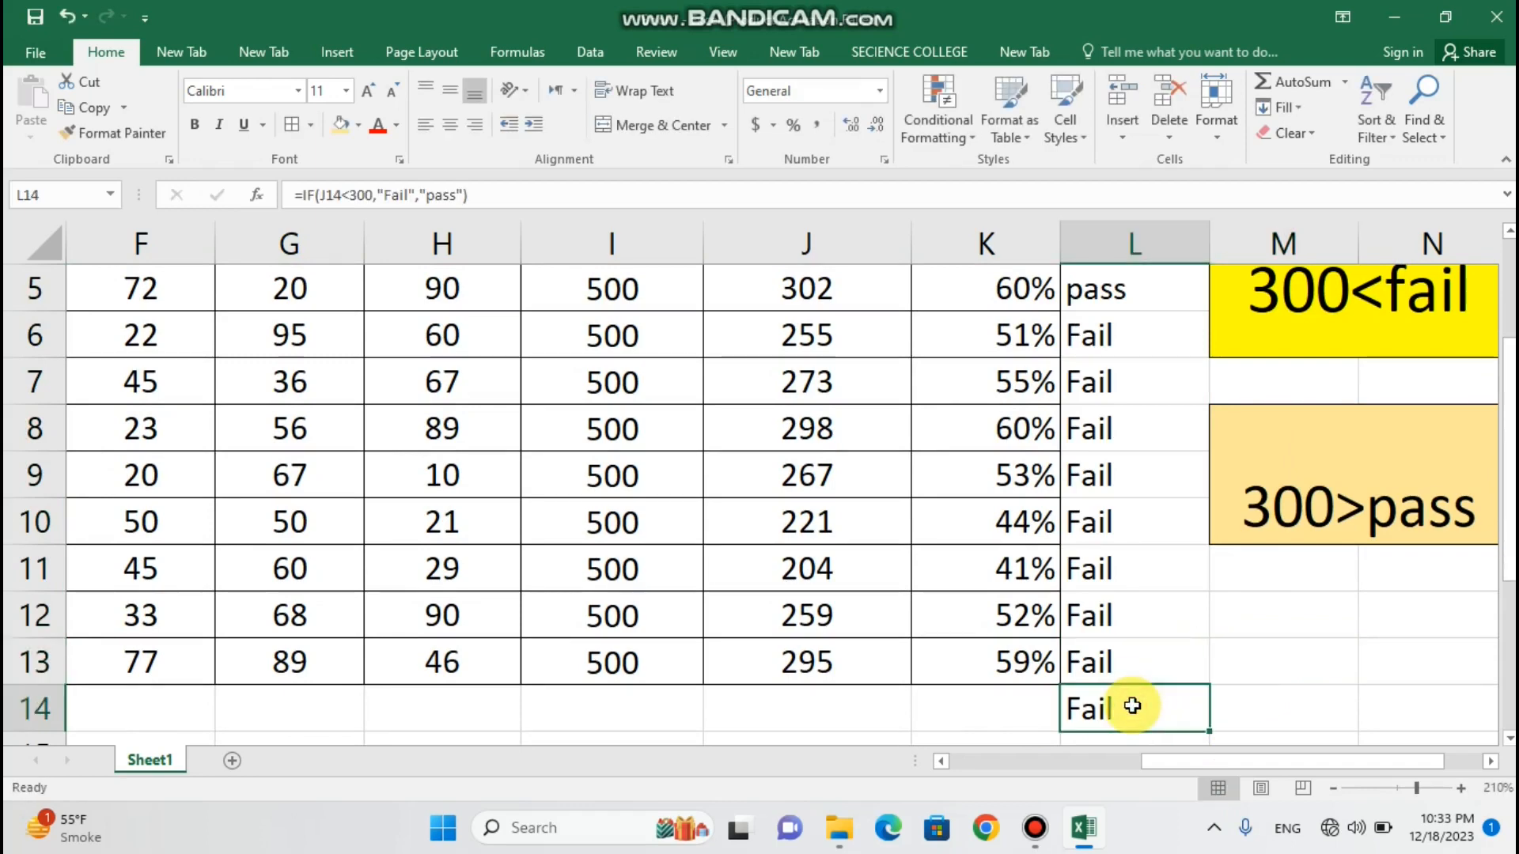
pyautogui.press('Delete')
pyautogui.moveTo(1505, 508); pyautogui.dragTo(1507, 532)
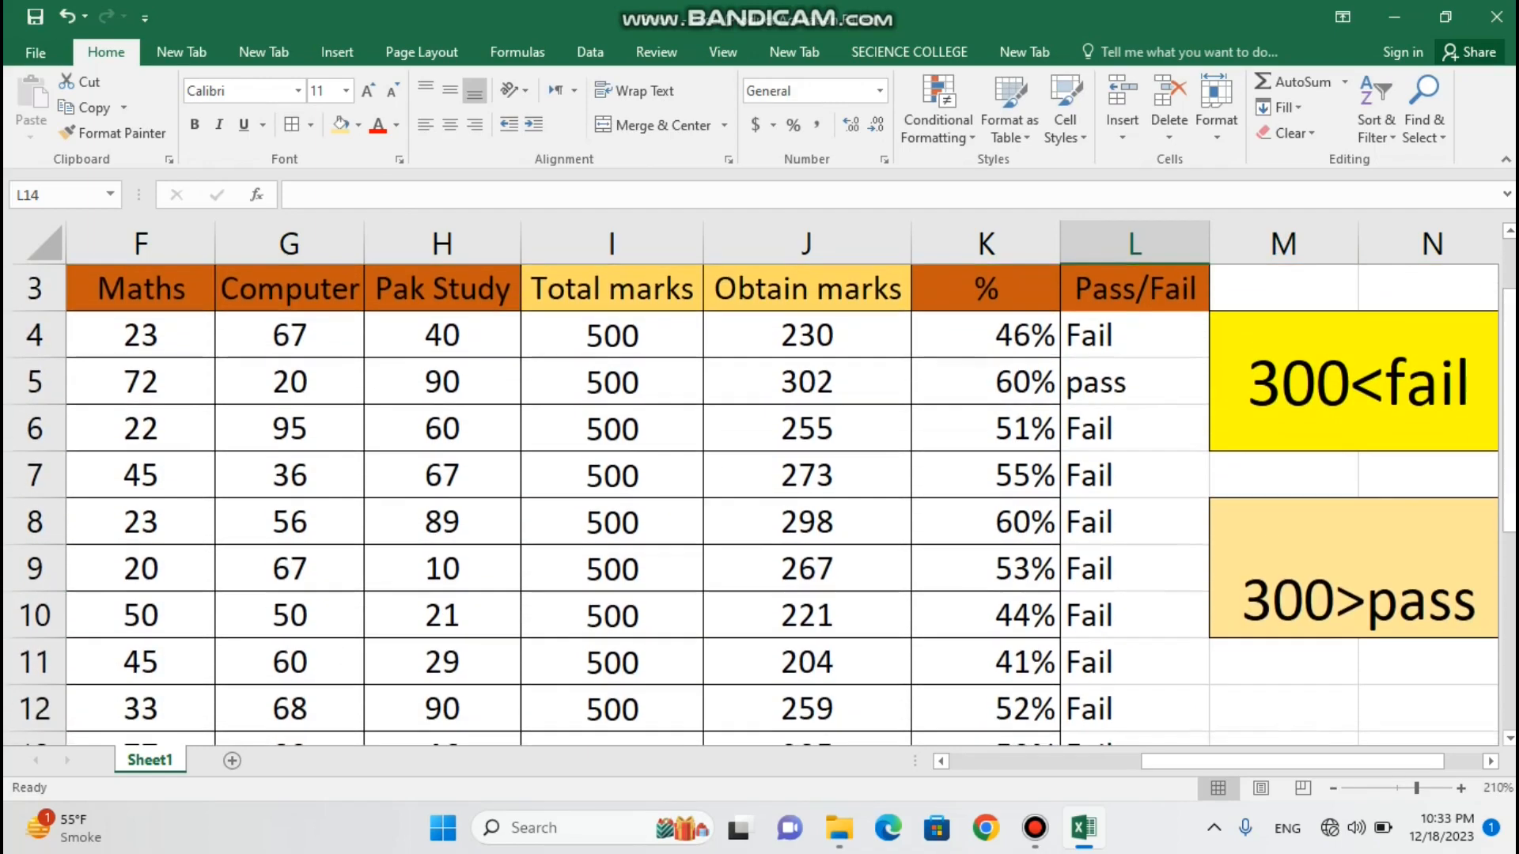
pyautogui.click(1333, 789)
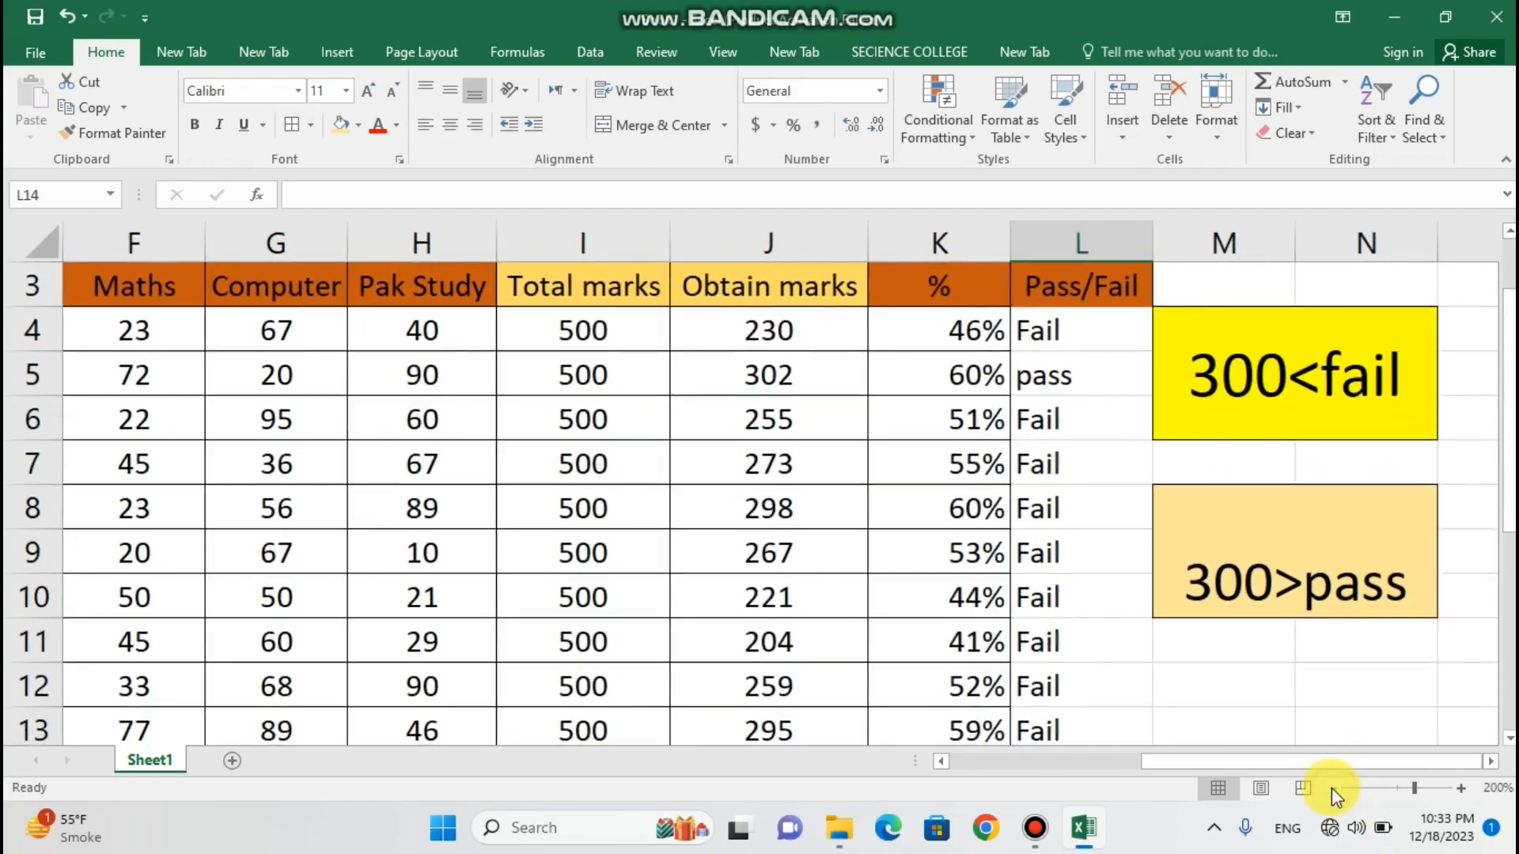
# - Check the Pass/Fail results and formulas in L4:L13 against the obtained marks in column J
pyautogui.click(1333, 788)
pyautogui.click(1155, 320)
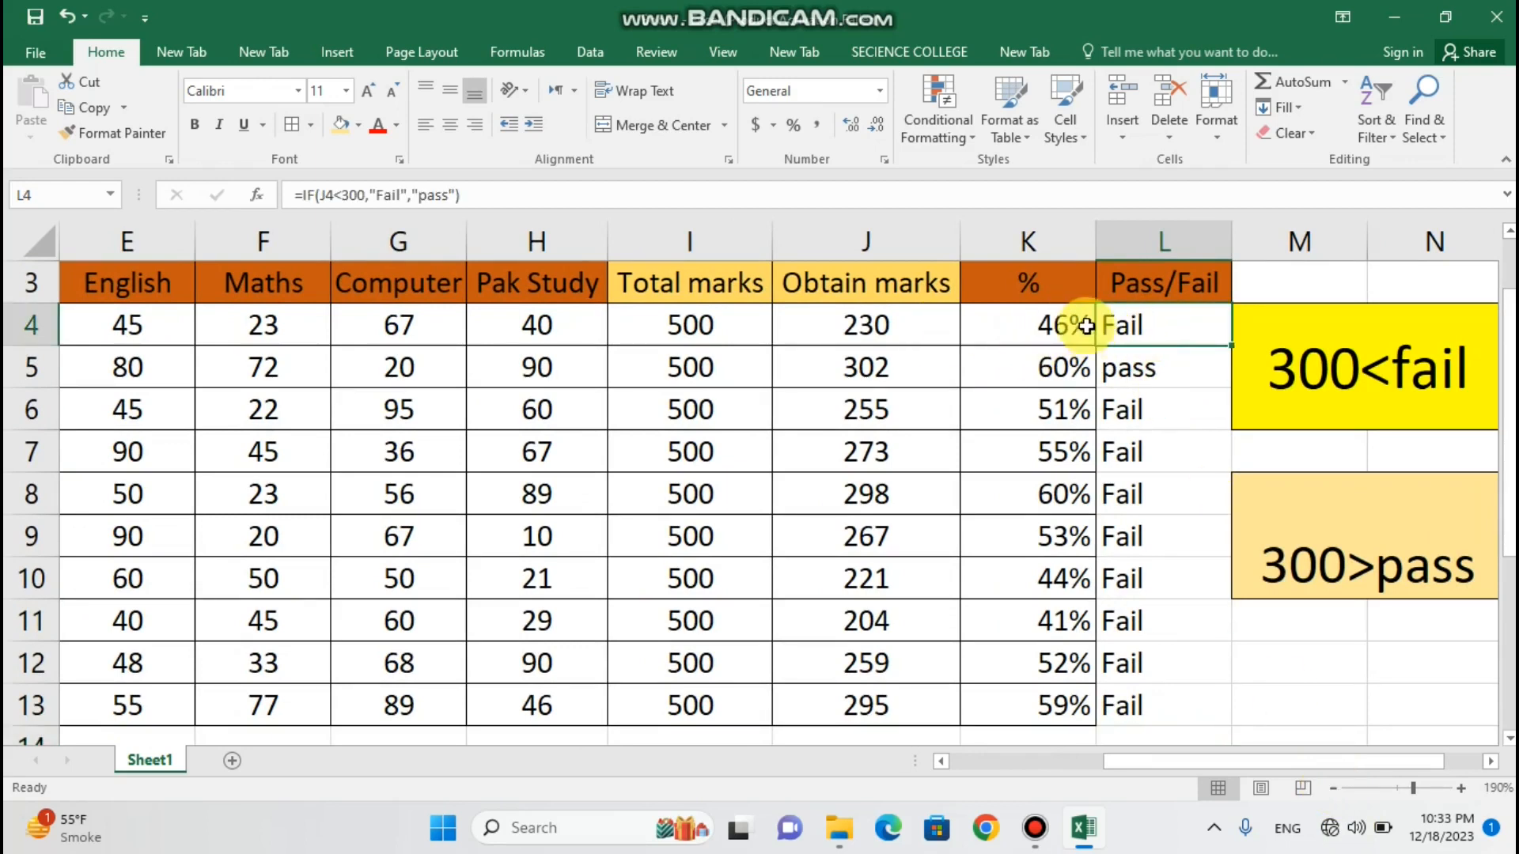
pyautogui.click(1143, 377)
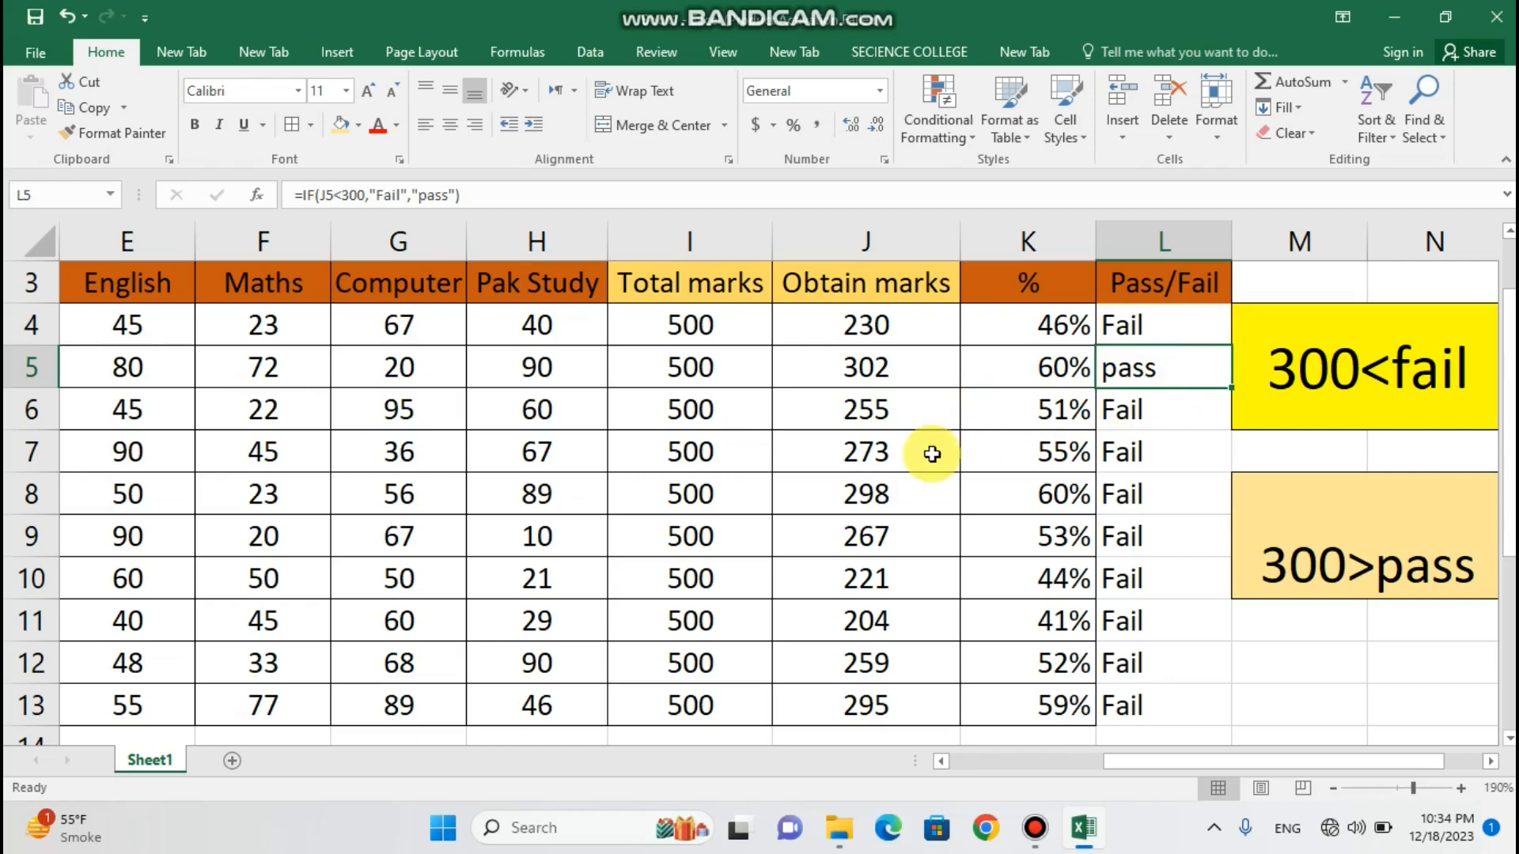
pyautogui.click(1127, 407)
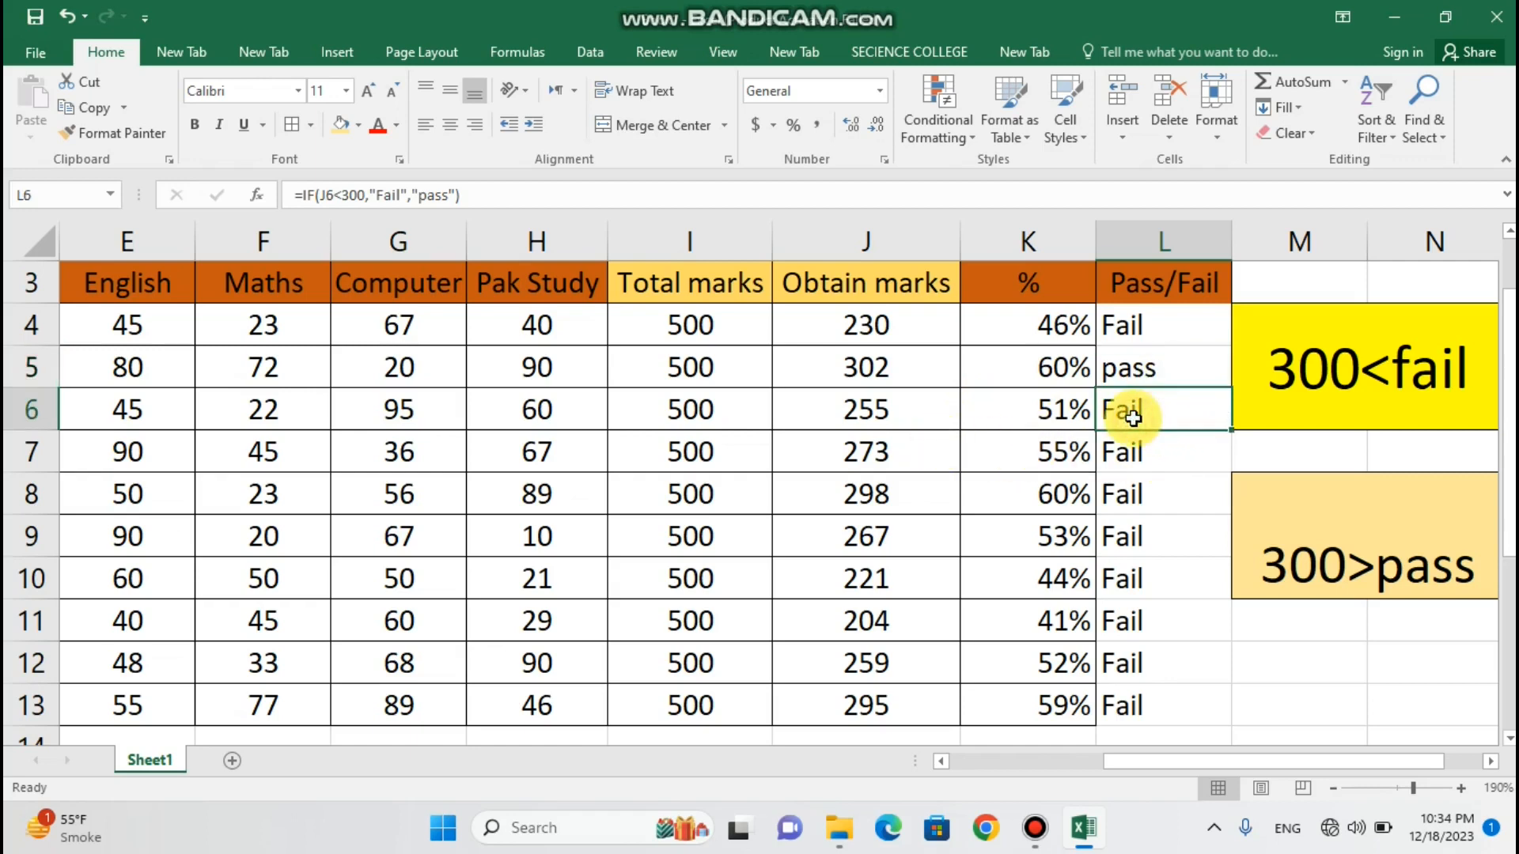
pyautogui.click(1126, 447)
pyautogui.click(1131, 492)
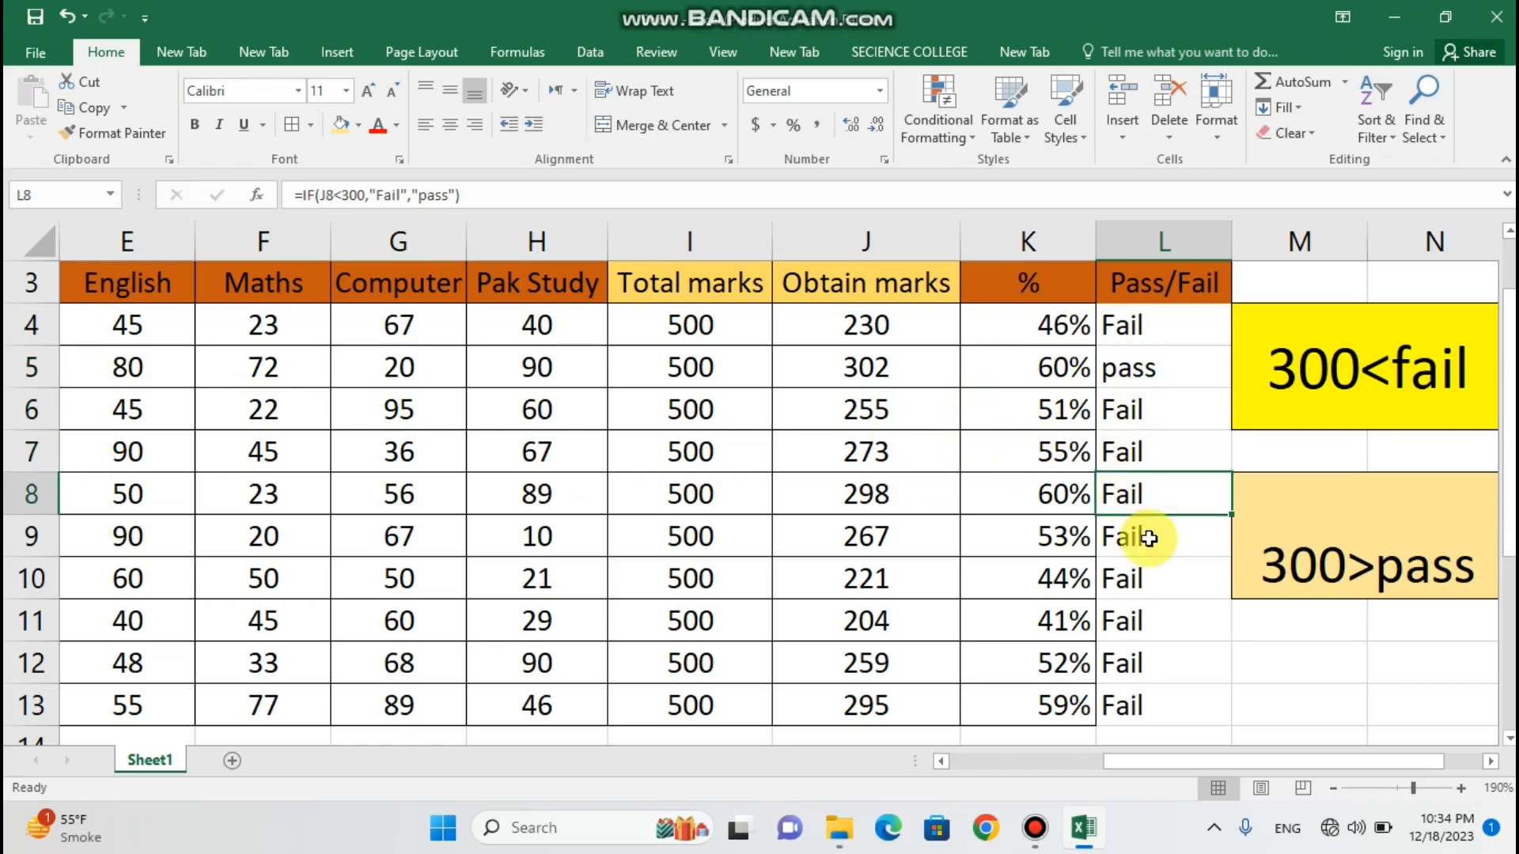
pyautogui.click(1147, 545)
pyautogui.click(1153, 582)
pyautogui.click(1174, 656)
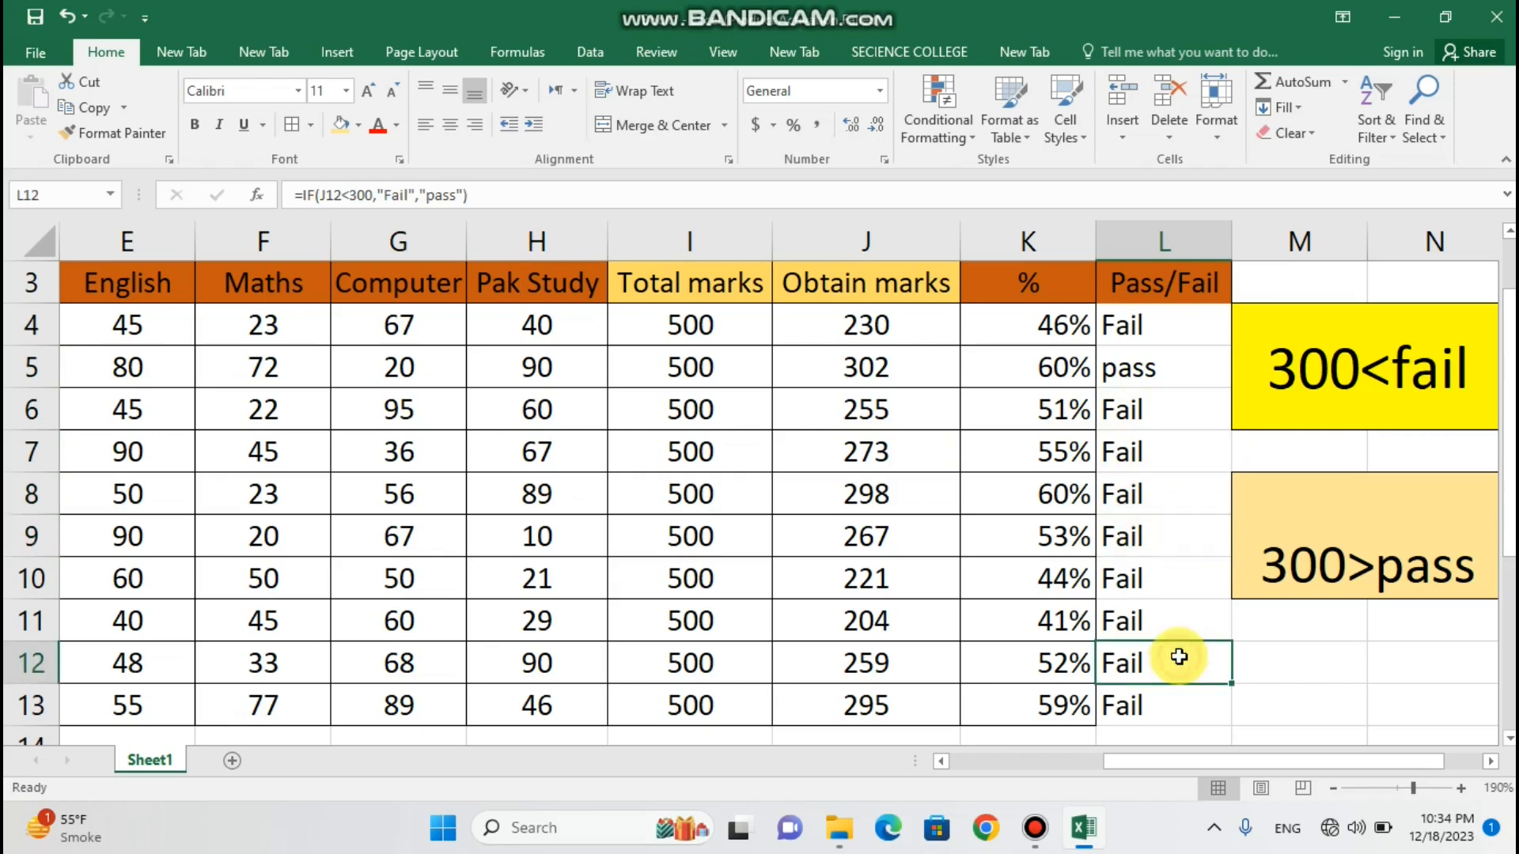
pyautogui.click(1167, 709)
pyautogui.moveTo(1166, 710); pyautogui.dragTo(1122, 391)
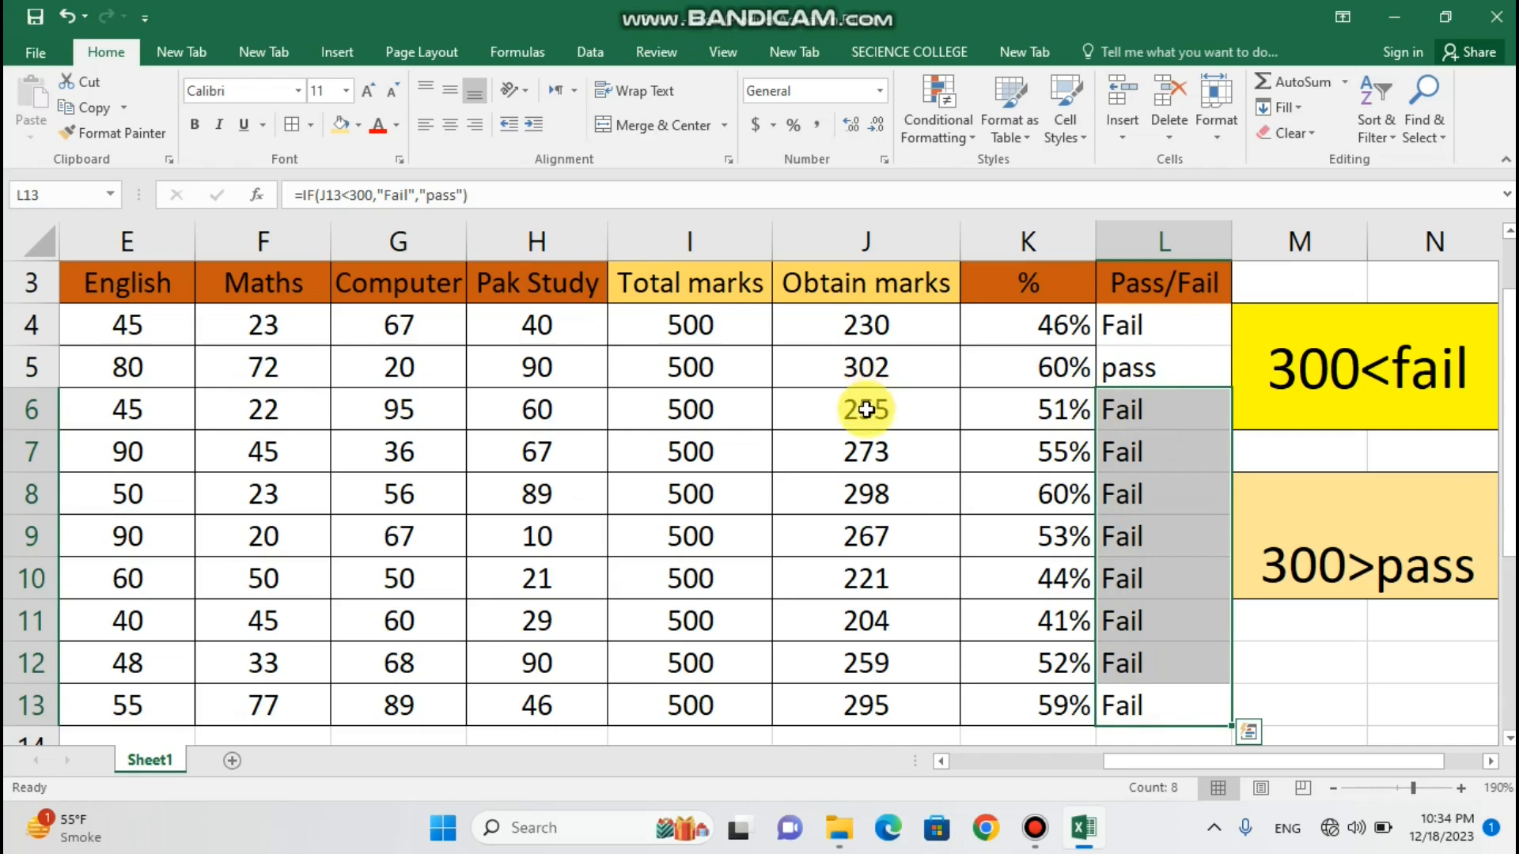
pyautogui.click(870, 495)
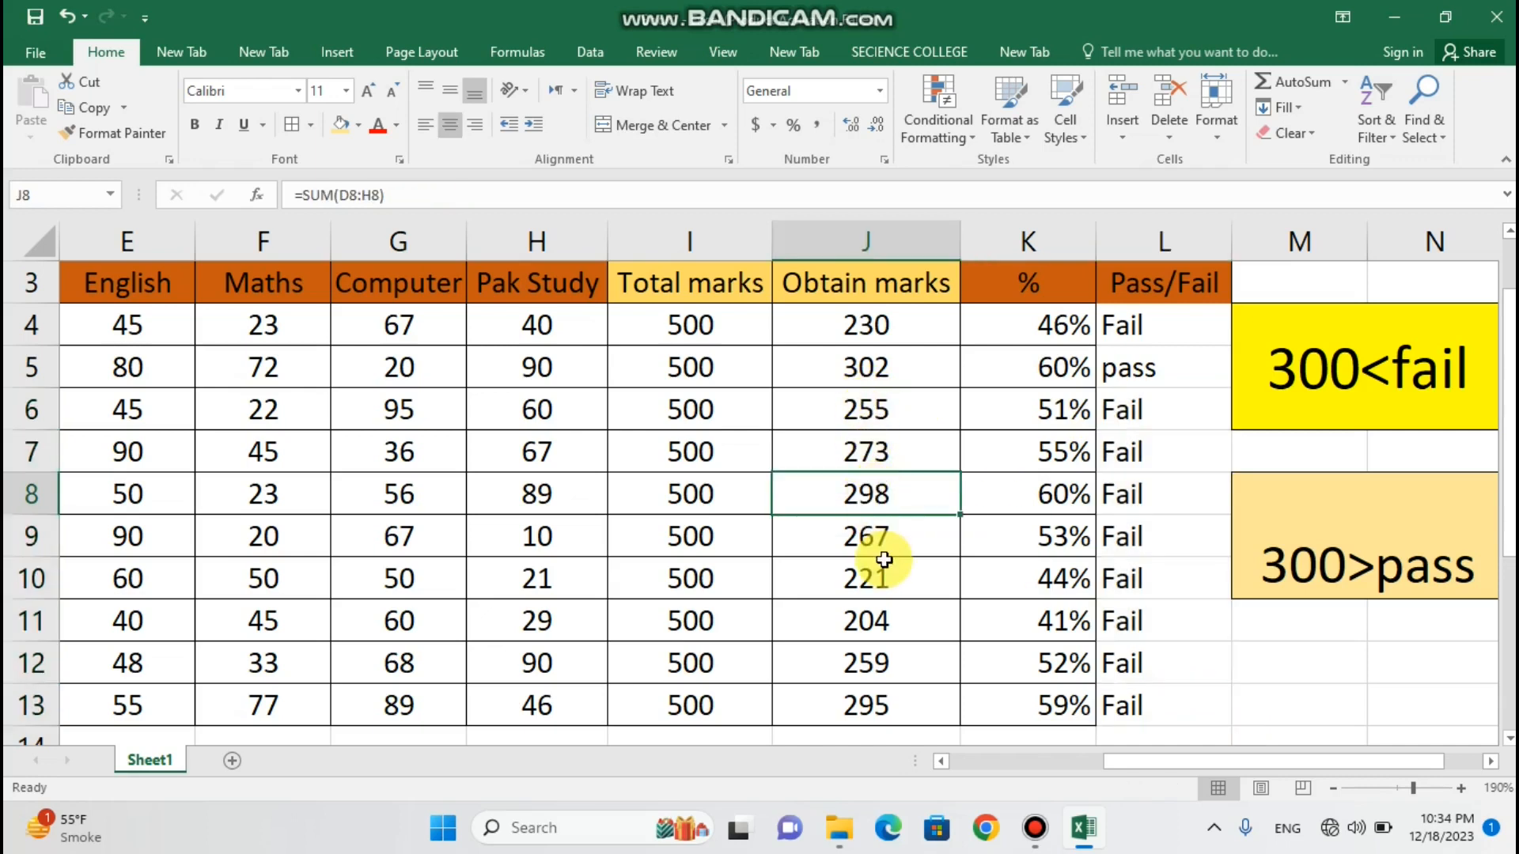
pyautogui.click(884, 559)
pyautogui.click(895, 629)
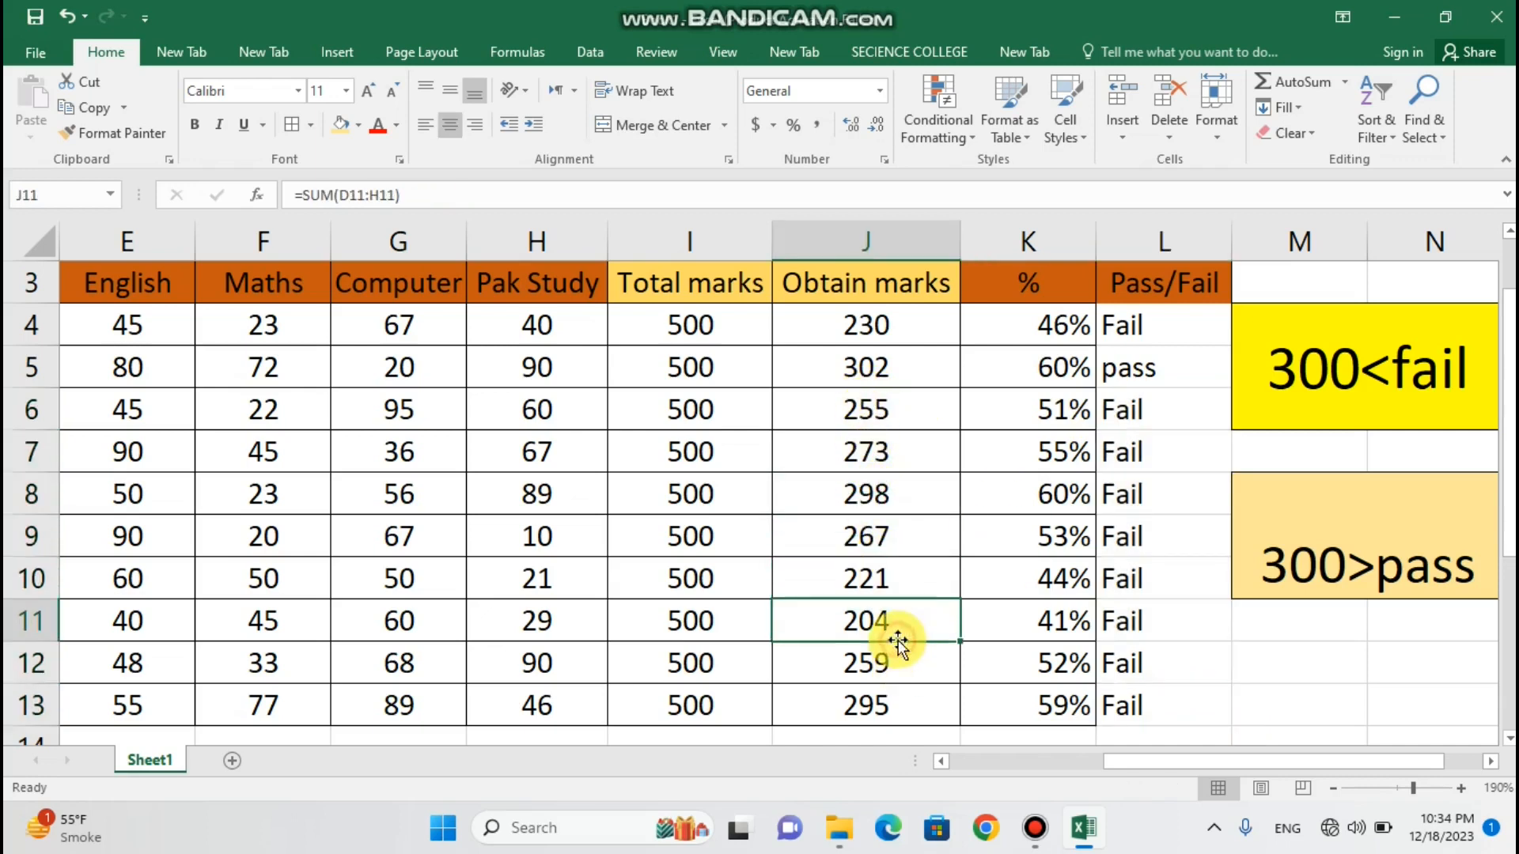
pyautogui.click(902, 706)
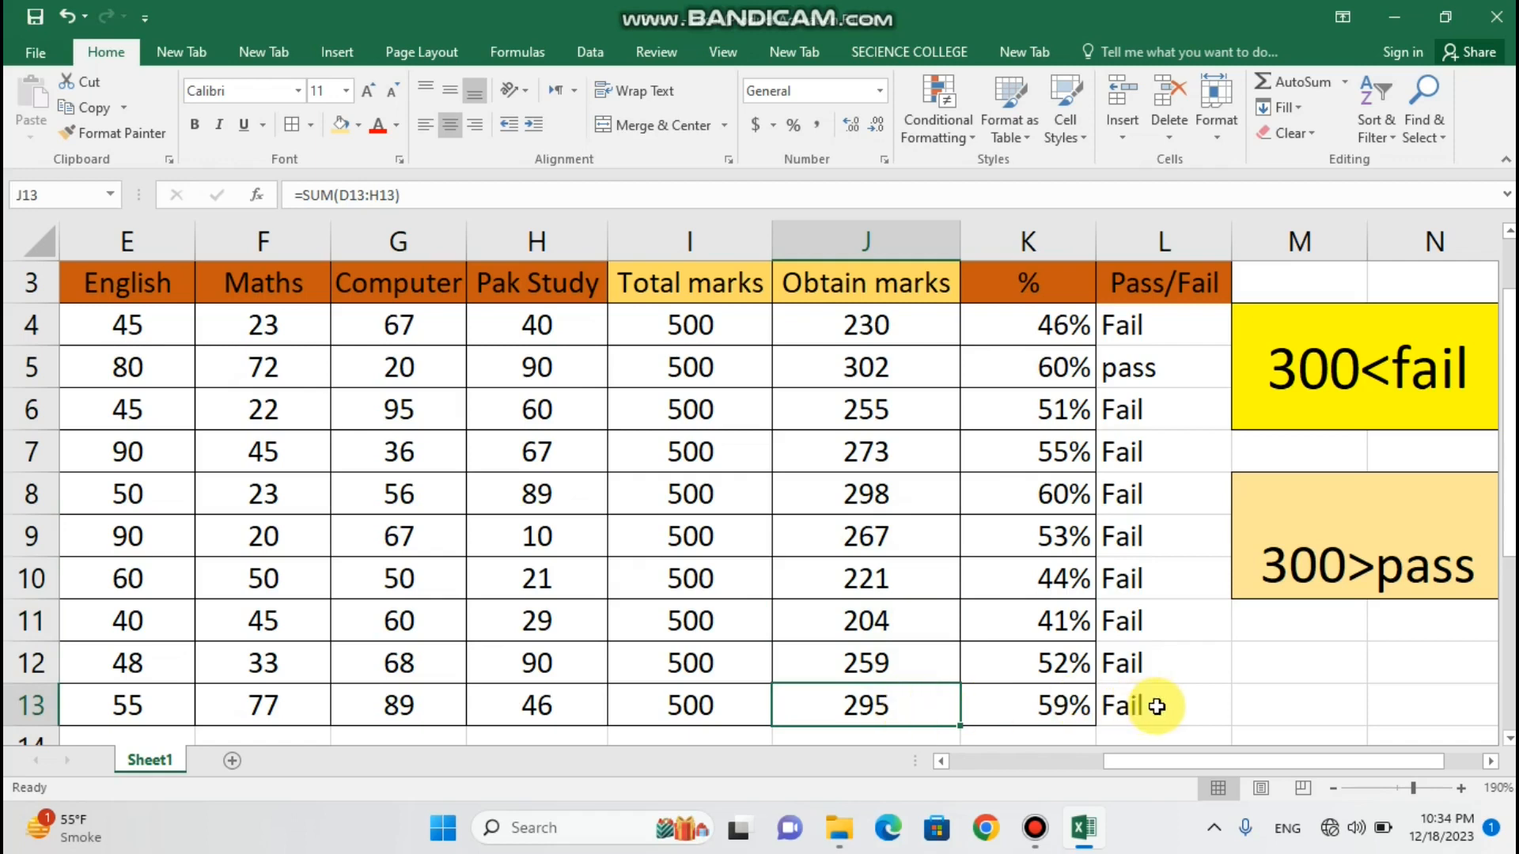
# - Clear the Pass/Fail formulas from L4:L13 for all students
pyautogui.moveTo(1178, 332); pyautogui.dragTo(1227, 722)
pyautogui.press('Delete')
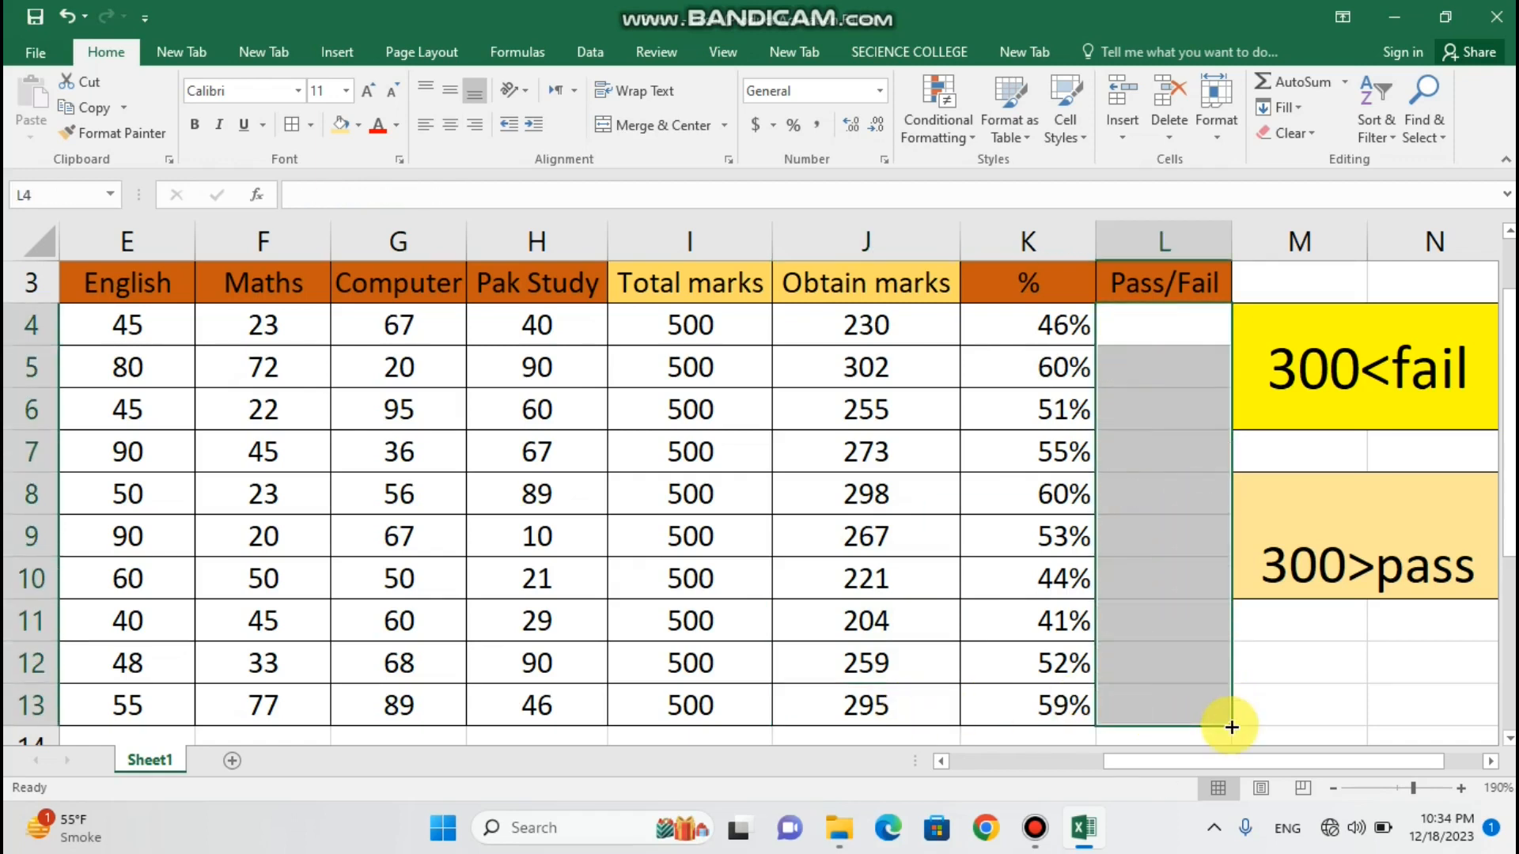
pyautogui.click(1461, 787)
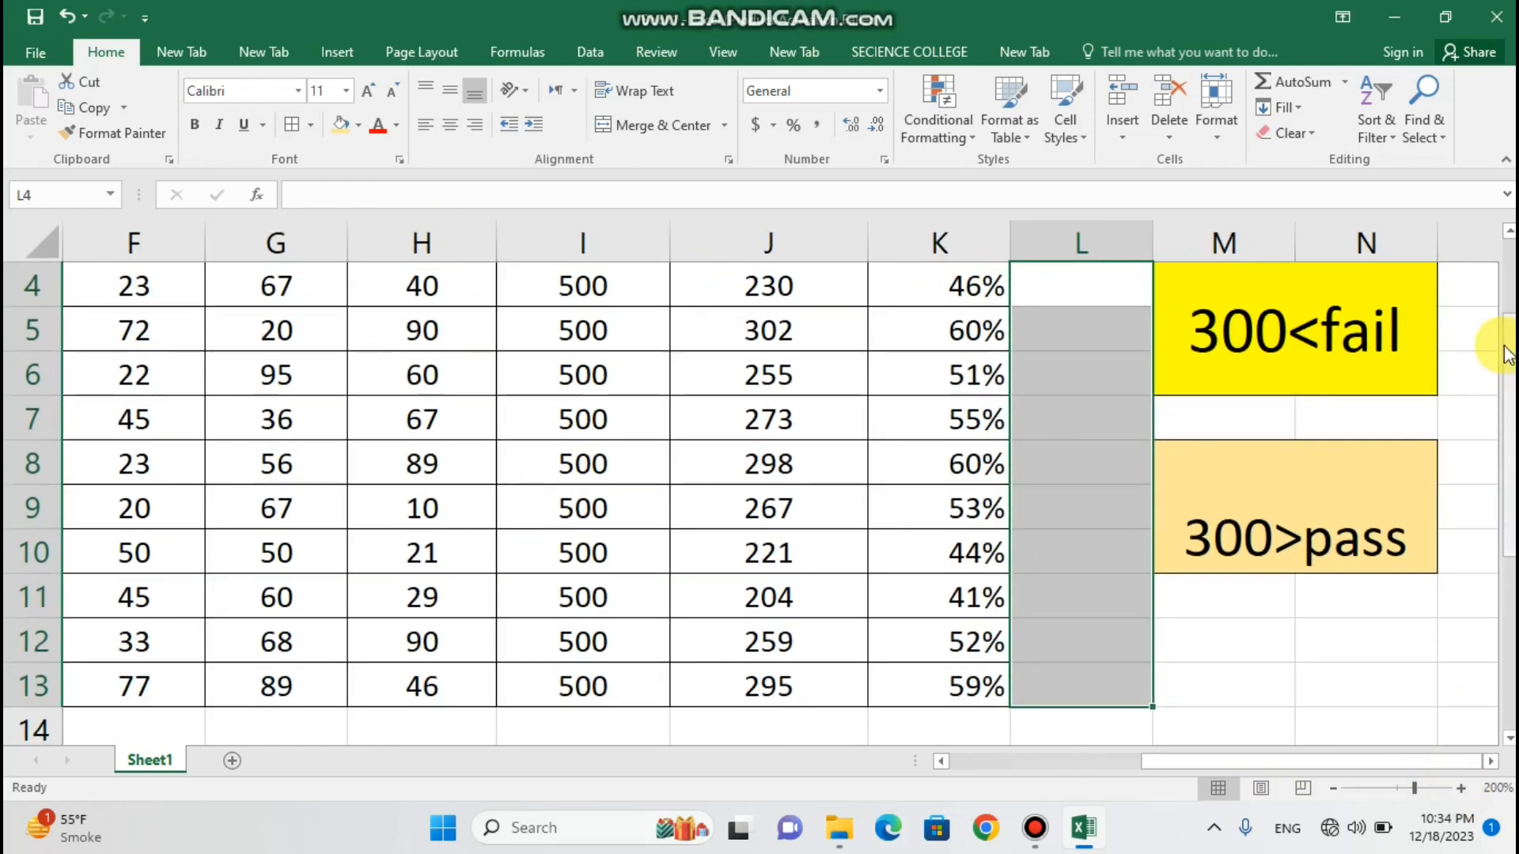
pyautogui.scroll(1, 1196, 452)
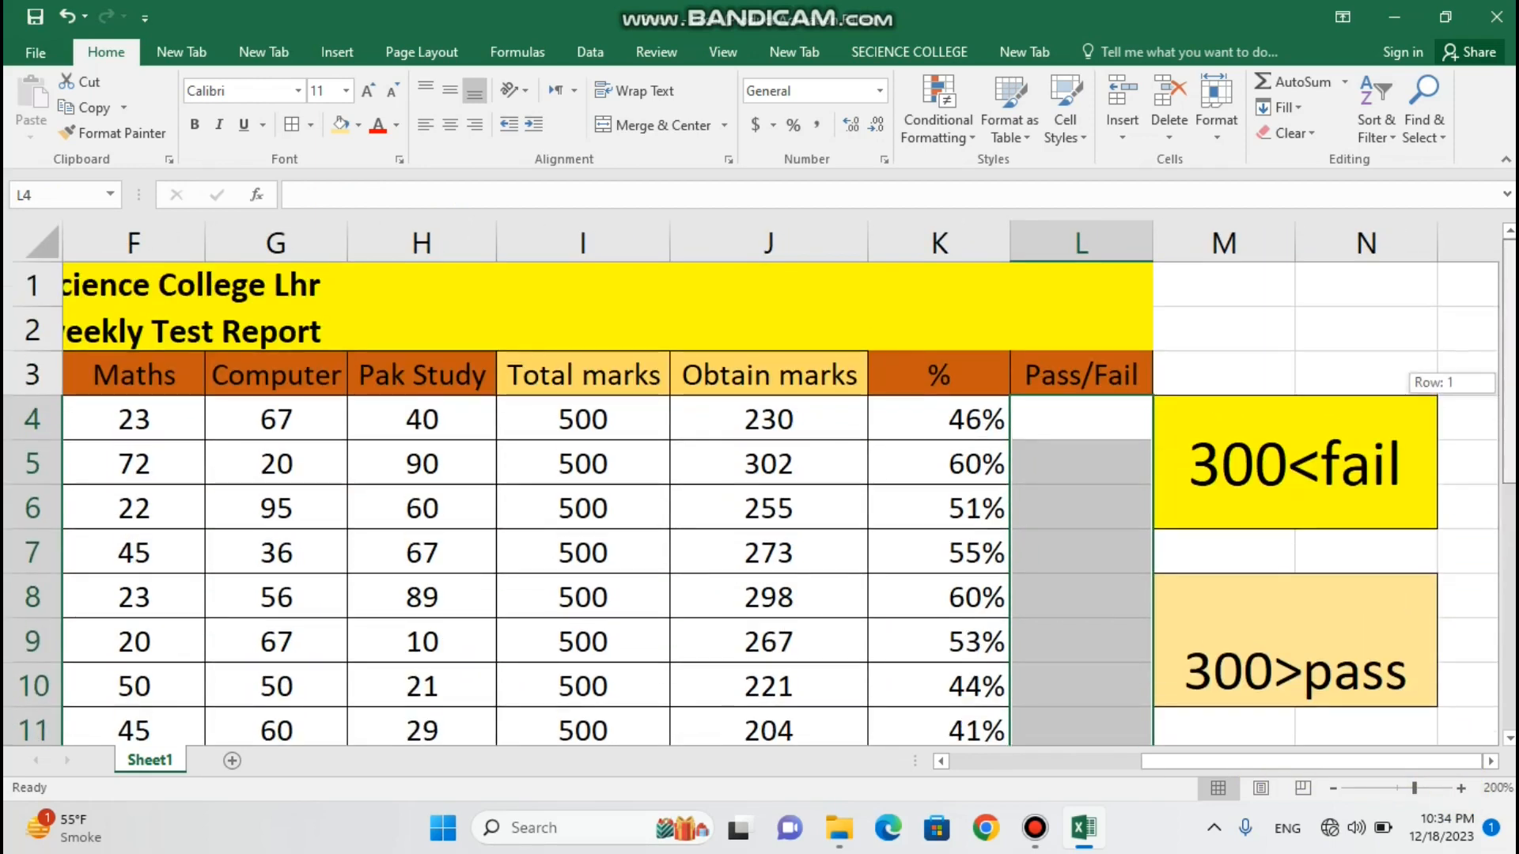
pyautogui.click(1112, 412)
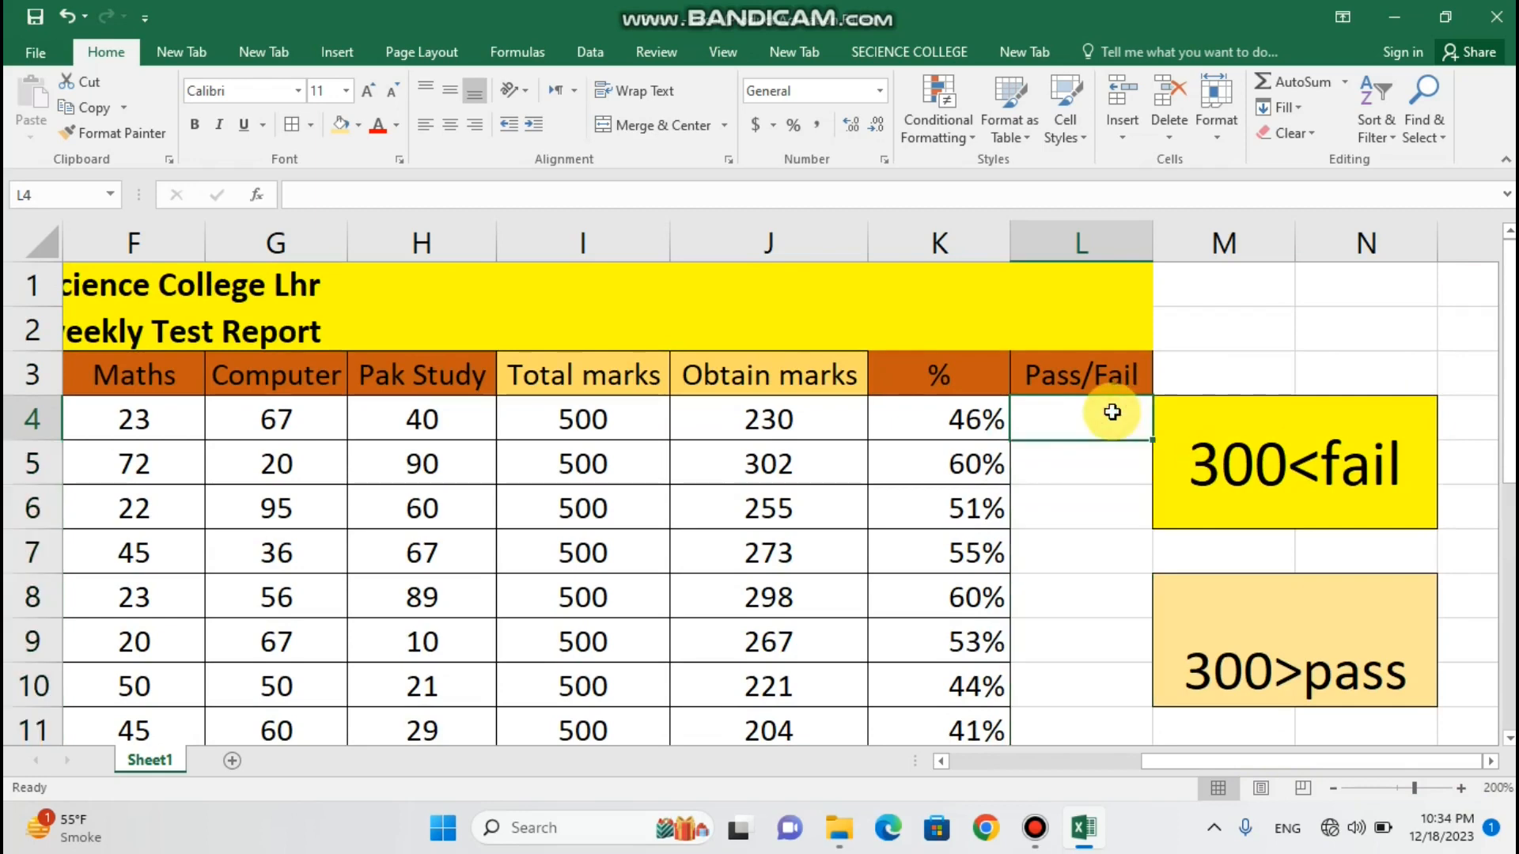
pyautogui.write('=if')
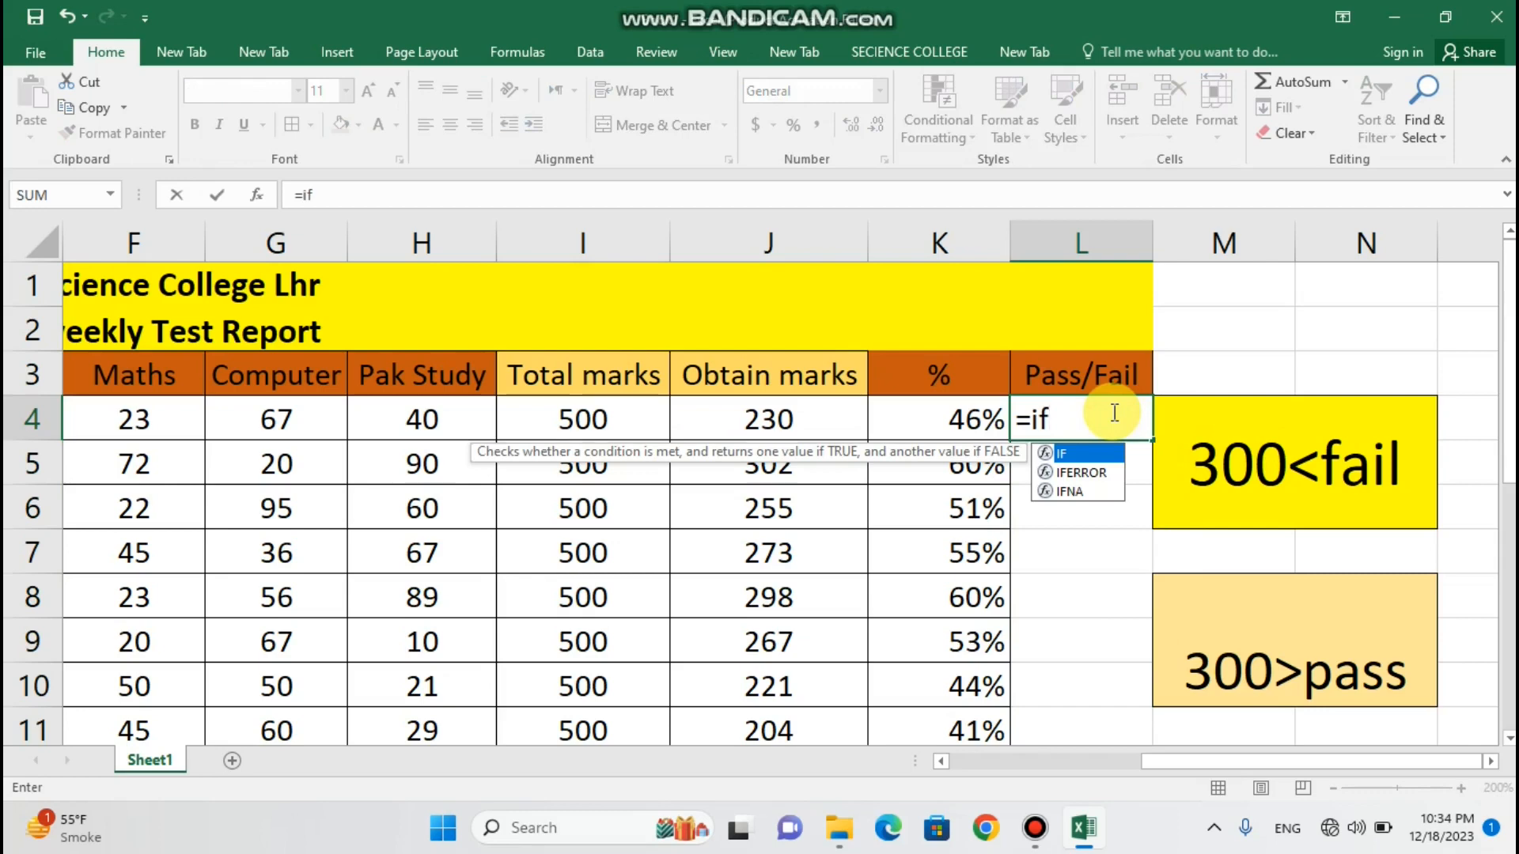
pyautogui.write('(')
pyautogui.click(850, 423)
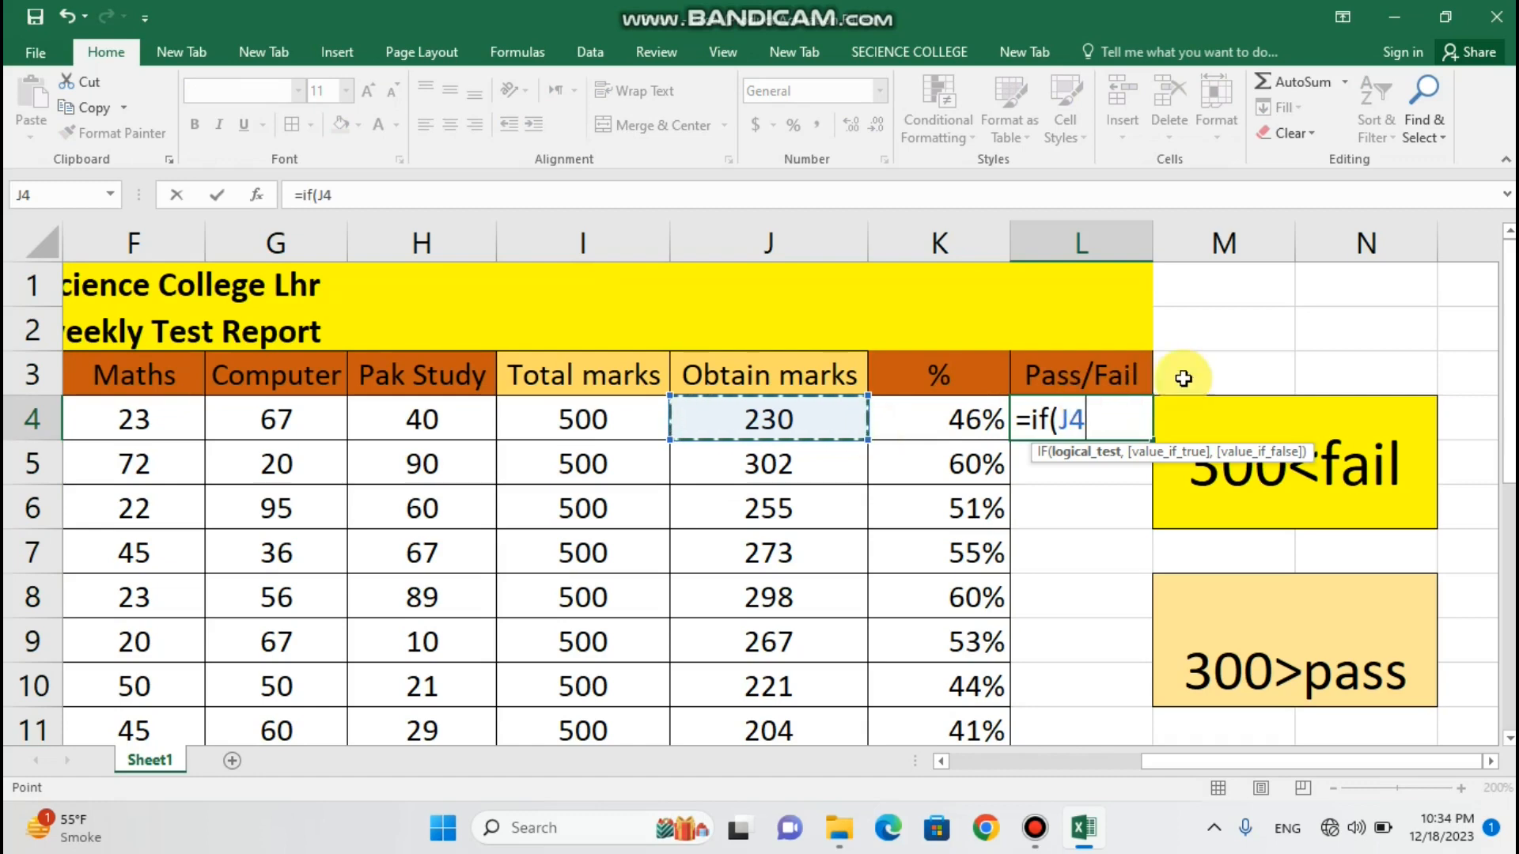
pyautogui.press('BackSpace')
pyautogui.press('BackSpace')
pyautogui.press('BackSpace')
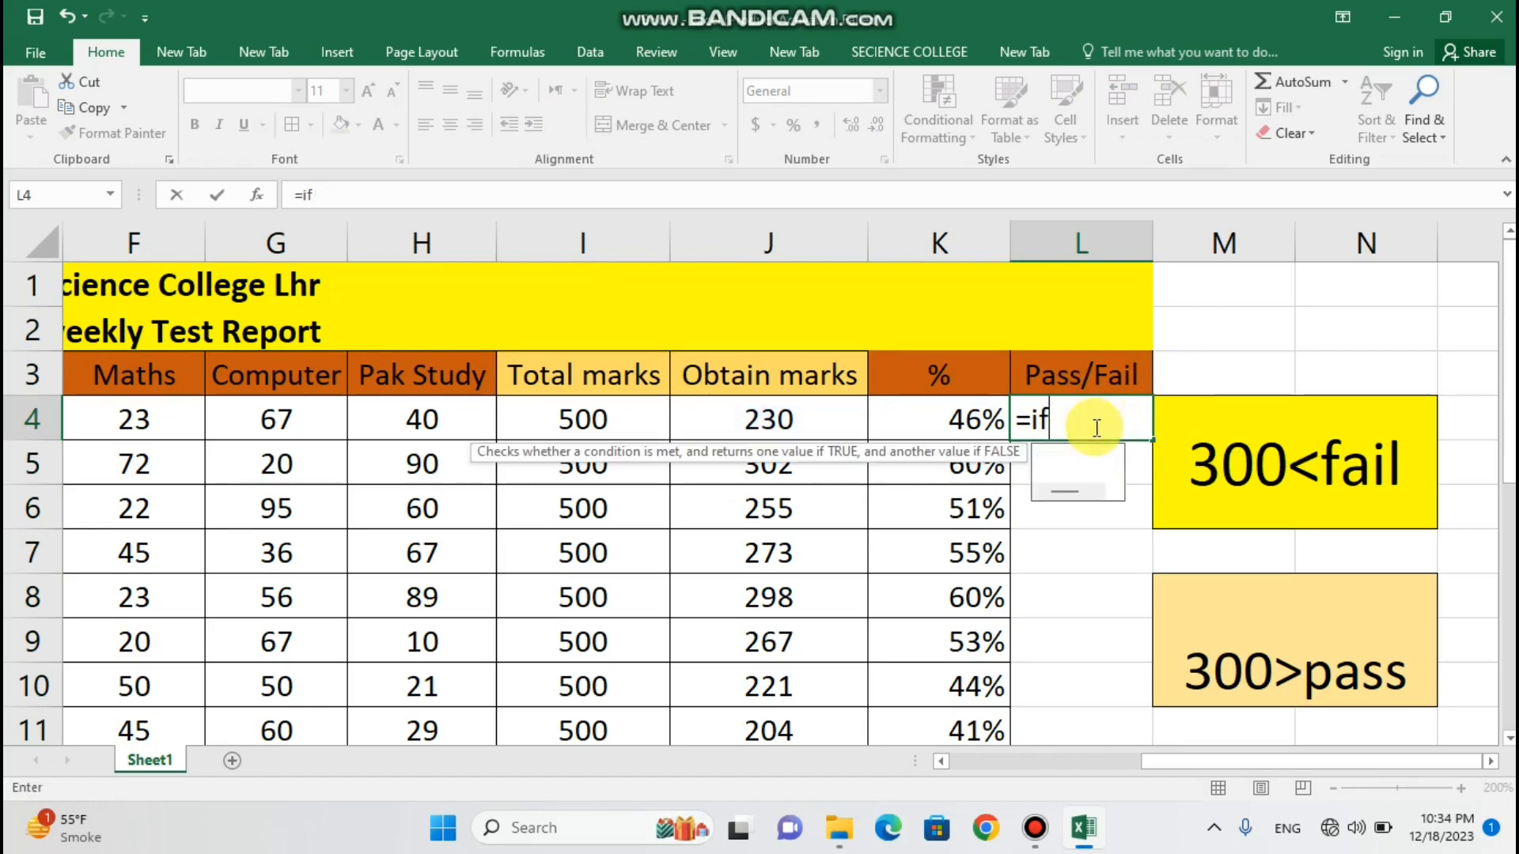
pyautogui.press('BackSpace')
pyautogui.press('BackSpace')
pyautogui.press('BackSpace')
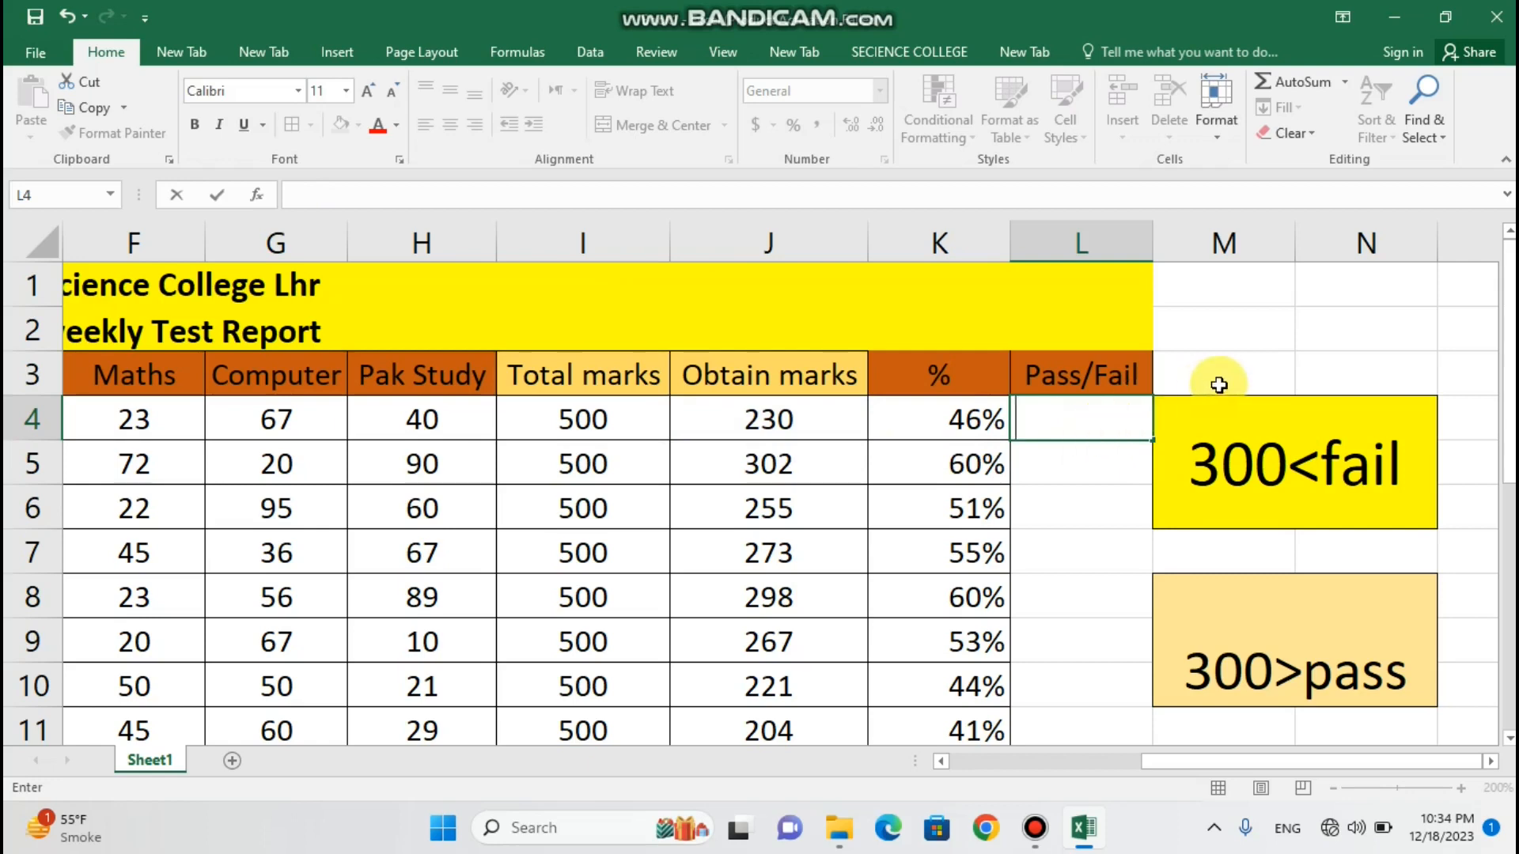
pyautogui.click(1218, 385)
# - Change the fail criterion in the yellow merged cell beside the table to 200<fail
pyautogui.click(1283, 469)
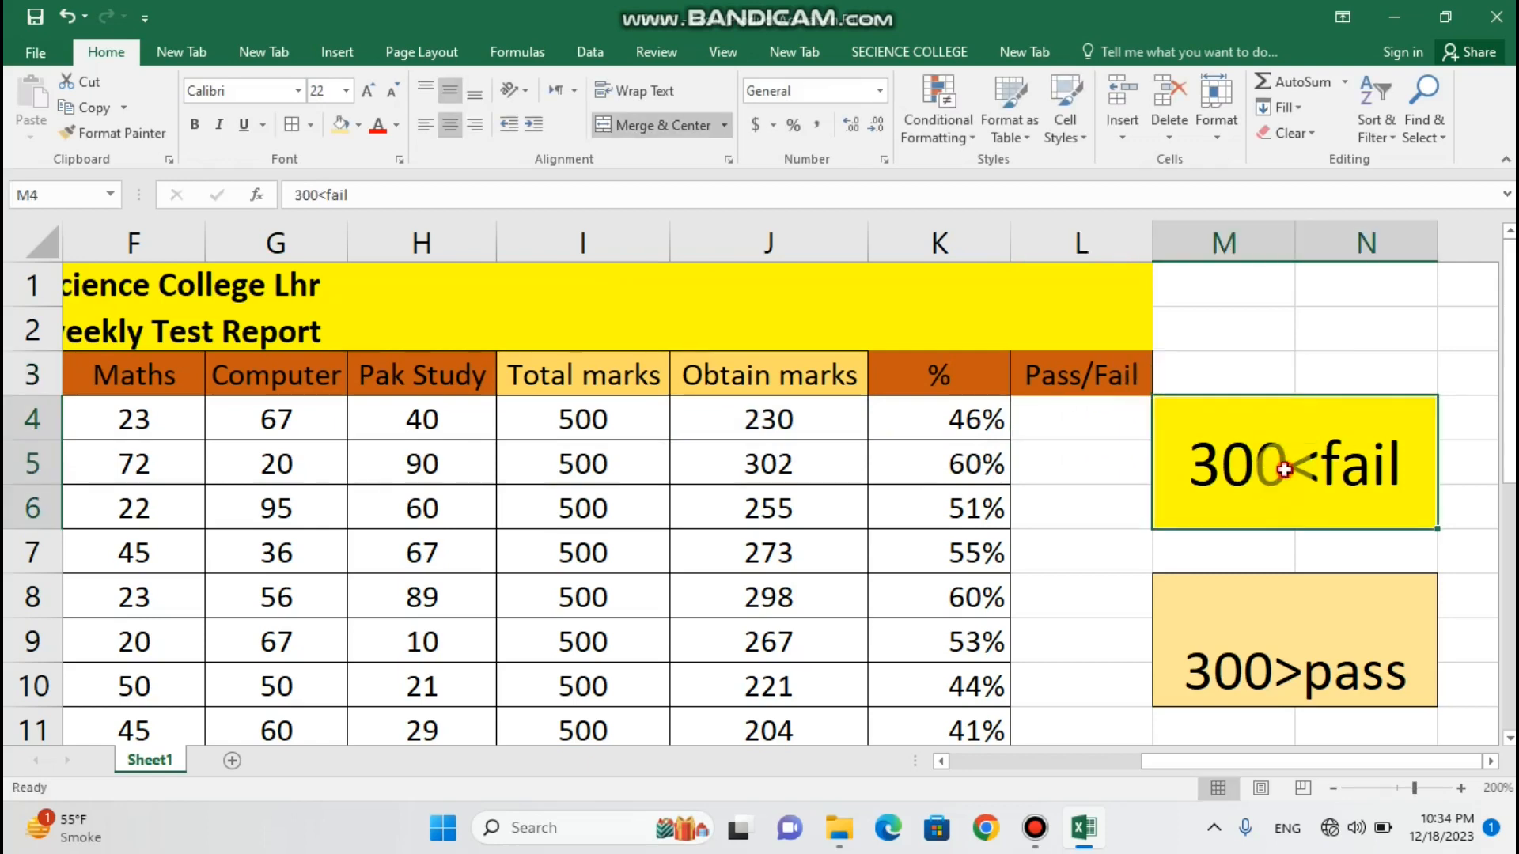
pyautogui.doubleClick(1283, 469)
pyautogui.press('BackSpace')
pyautogui.press('BackSpace')
pyautogui.press('BackSpace')
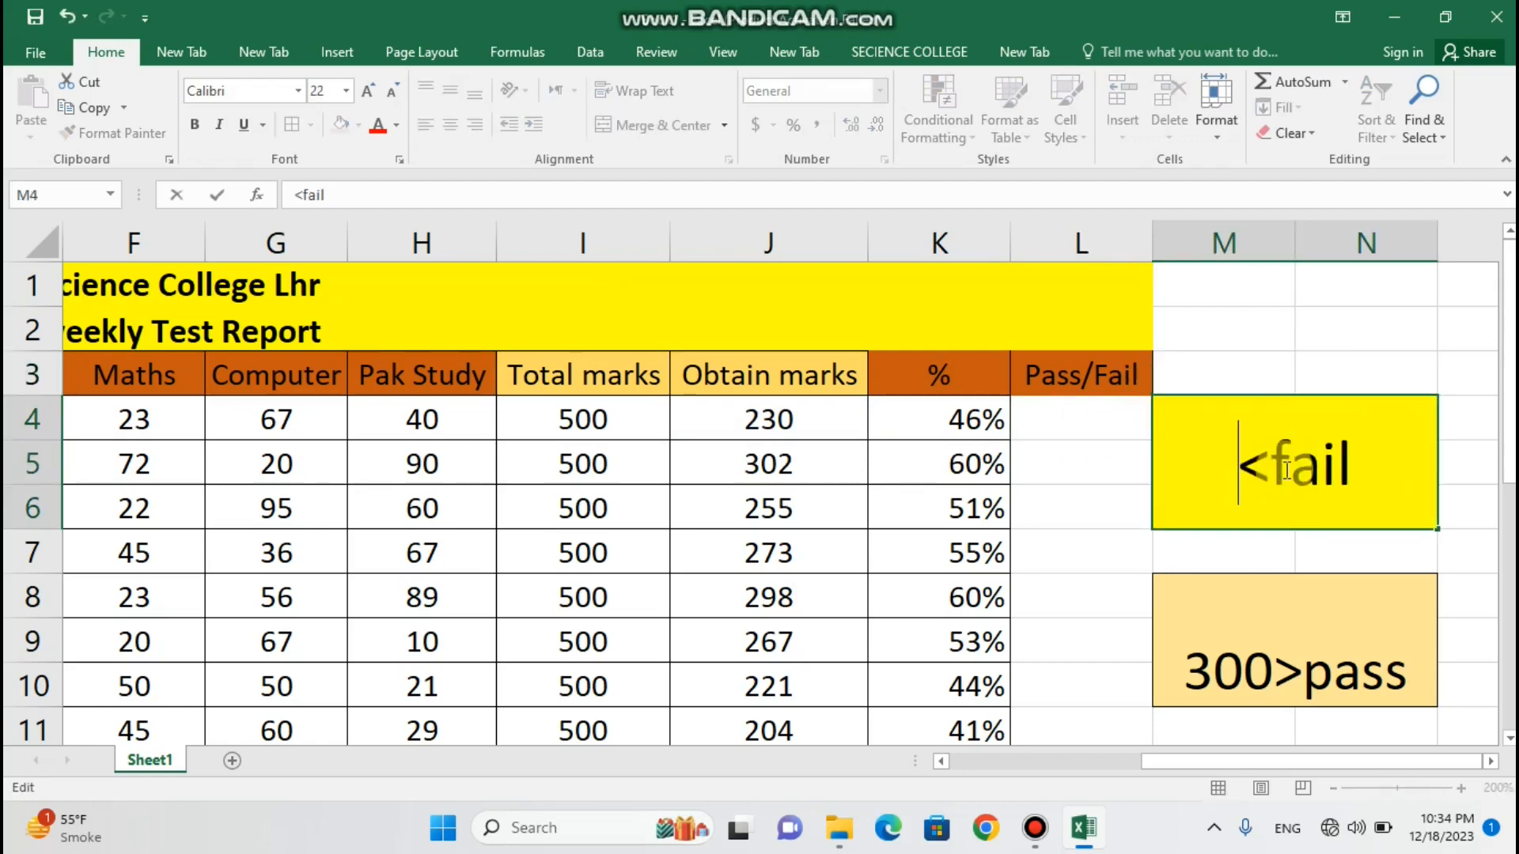
pyautogui.write('200')
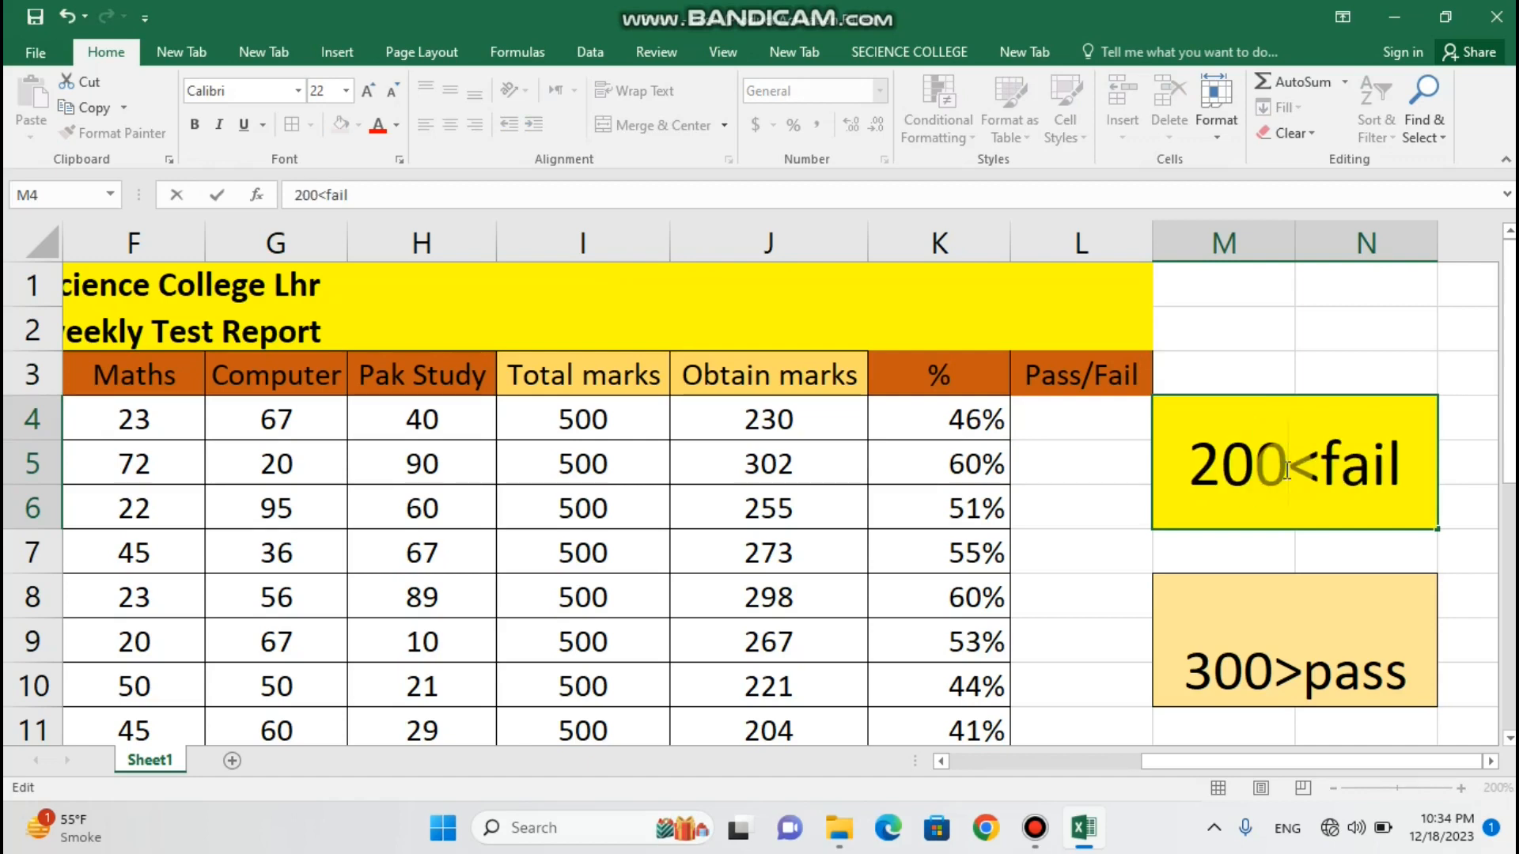
# - Change the pass criterion in the orange merged cell M8 to 200>pass
pyautogui.click(1270, 669)
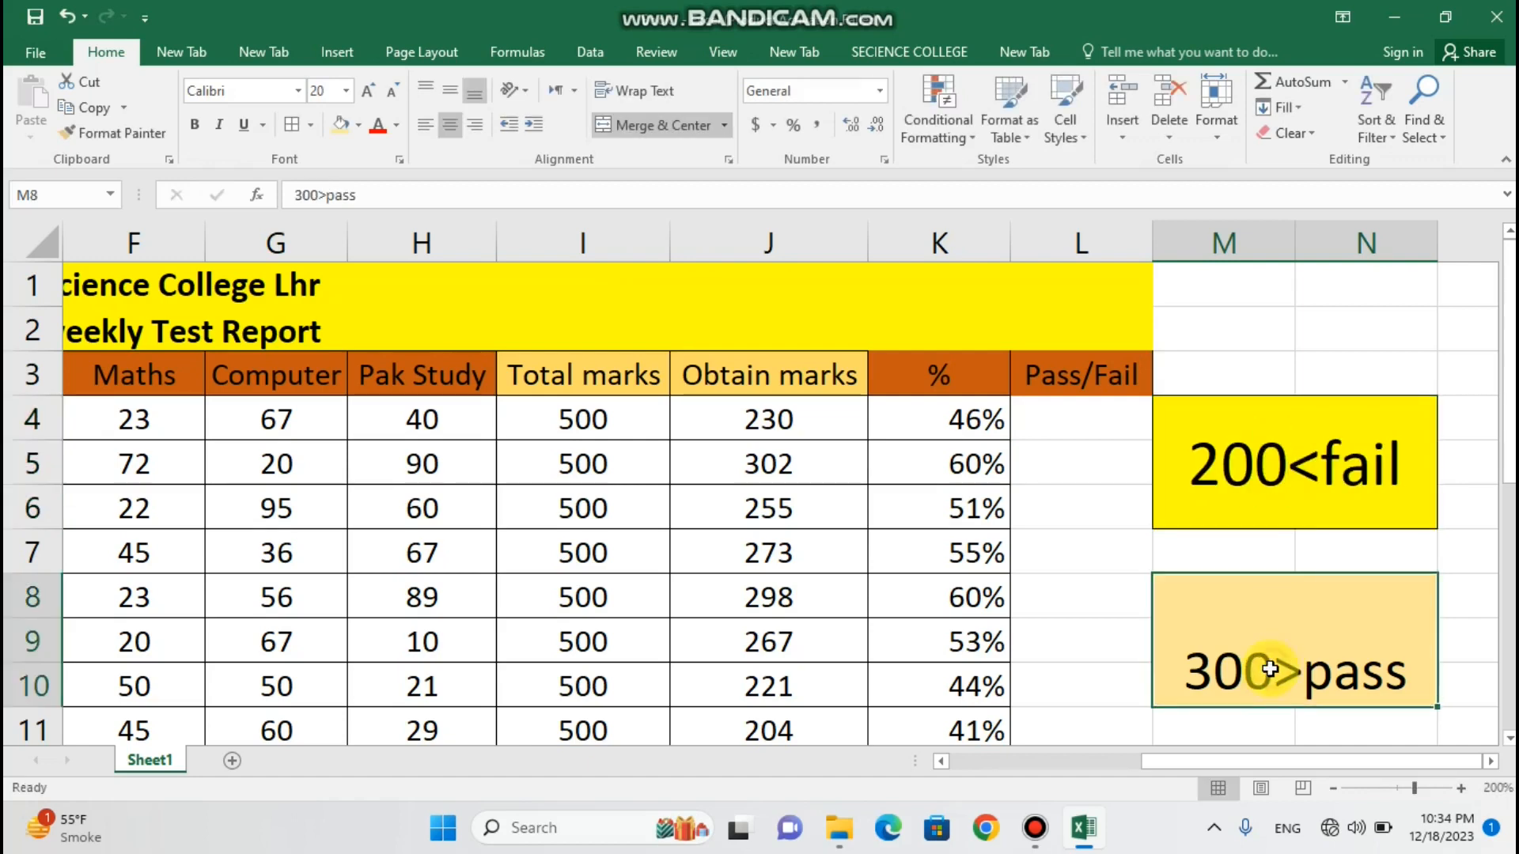
pyautogui.doubleClick(1270, 668)
pyautogui.press('BackSpace')
pyautogui.press('BackSpace')
pyautogui.press('BackSpace')
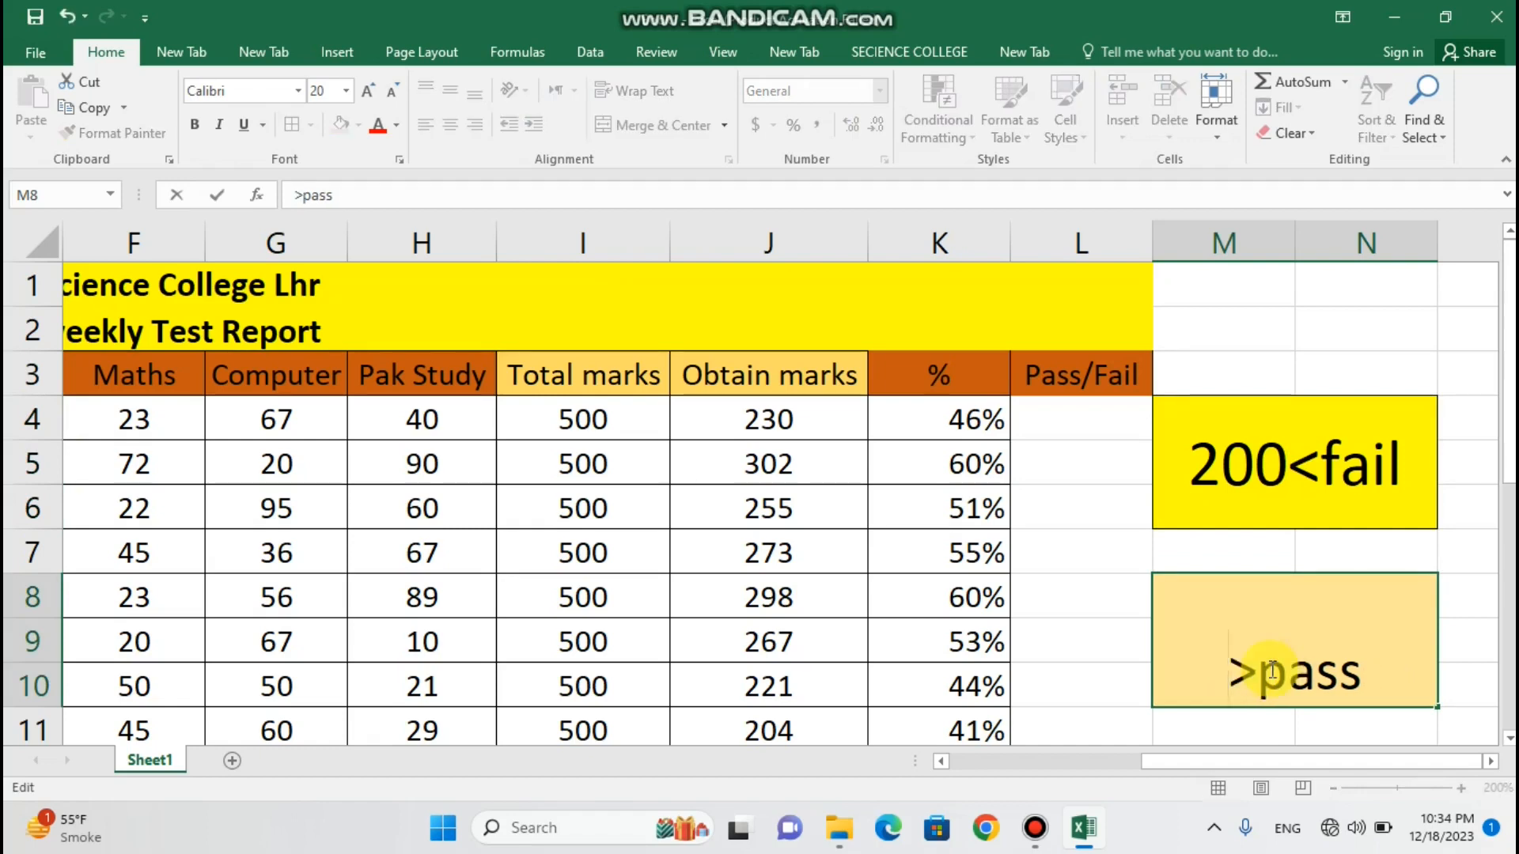
pyautogui.write('200')
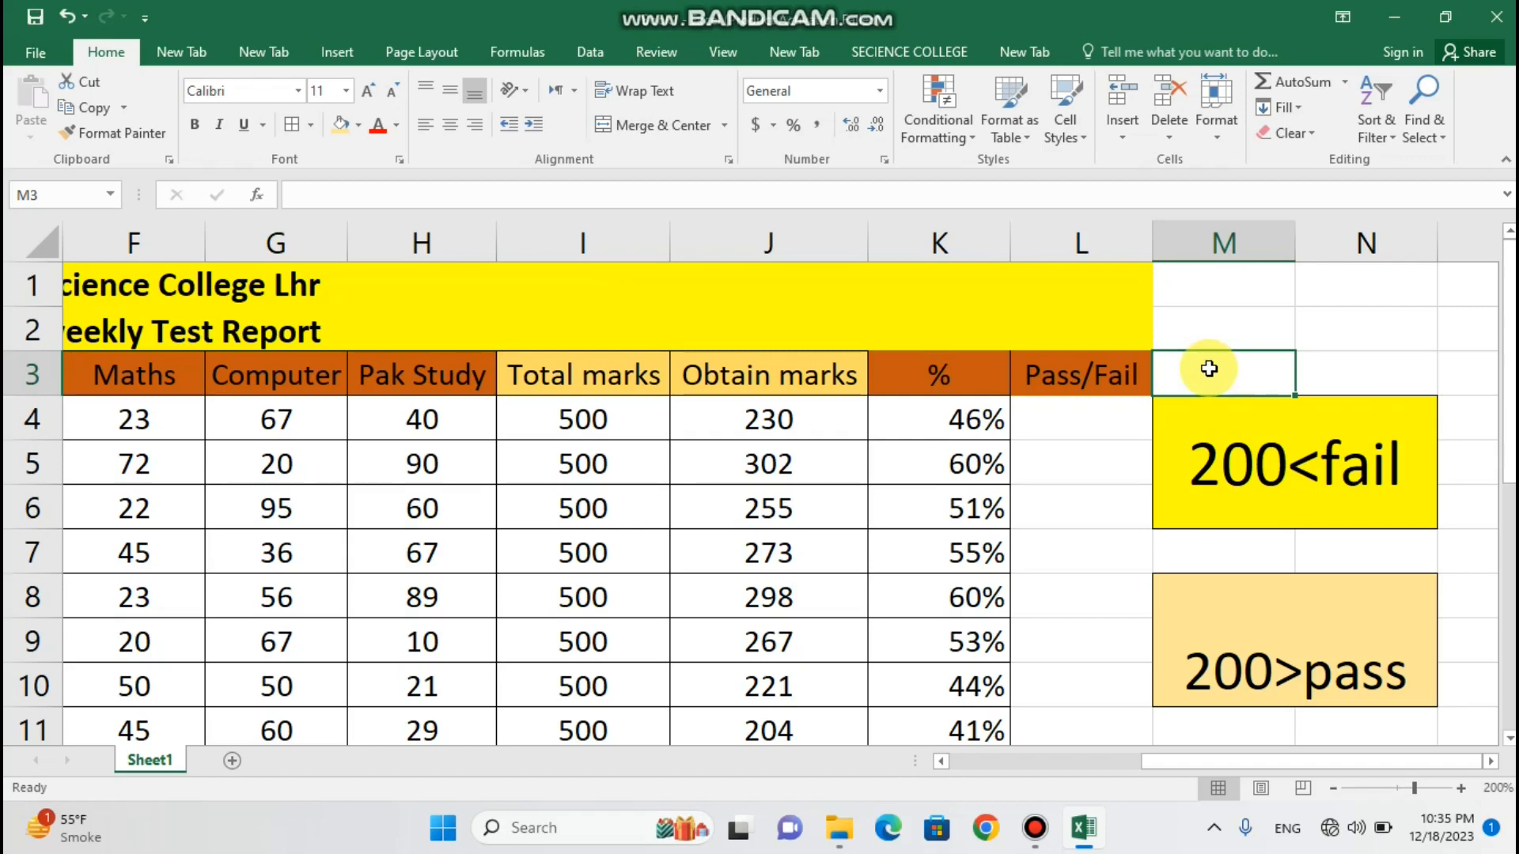
# - Begin an IF formula in L4 with the logical test J4<200 on the first student's obtained marks
pyautogui.click(1090, 426)
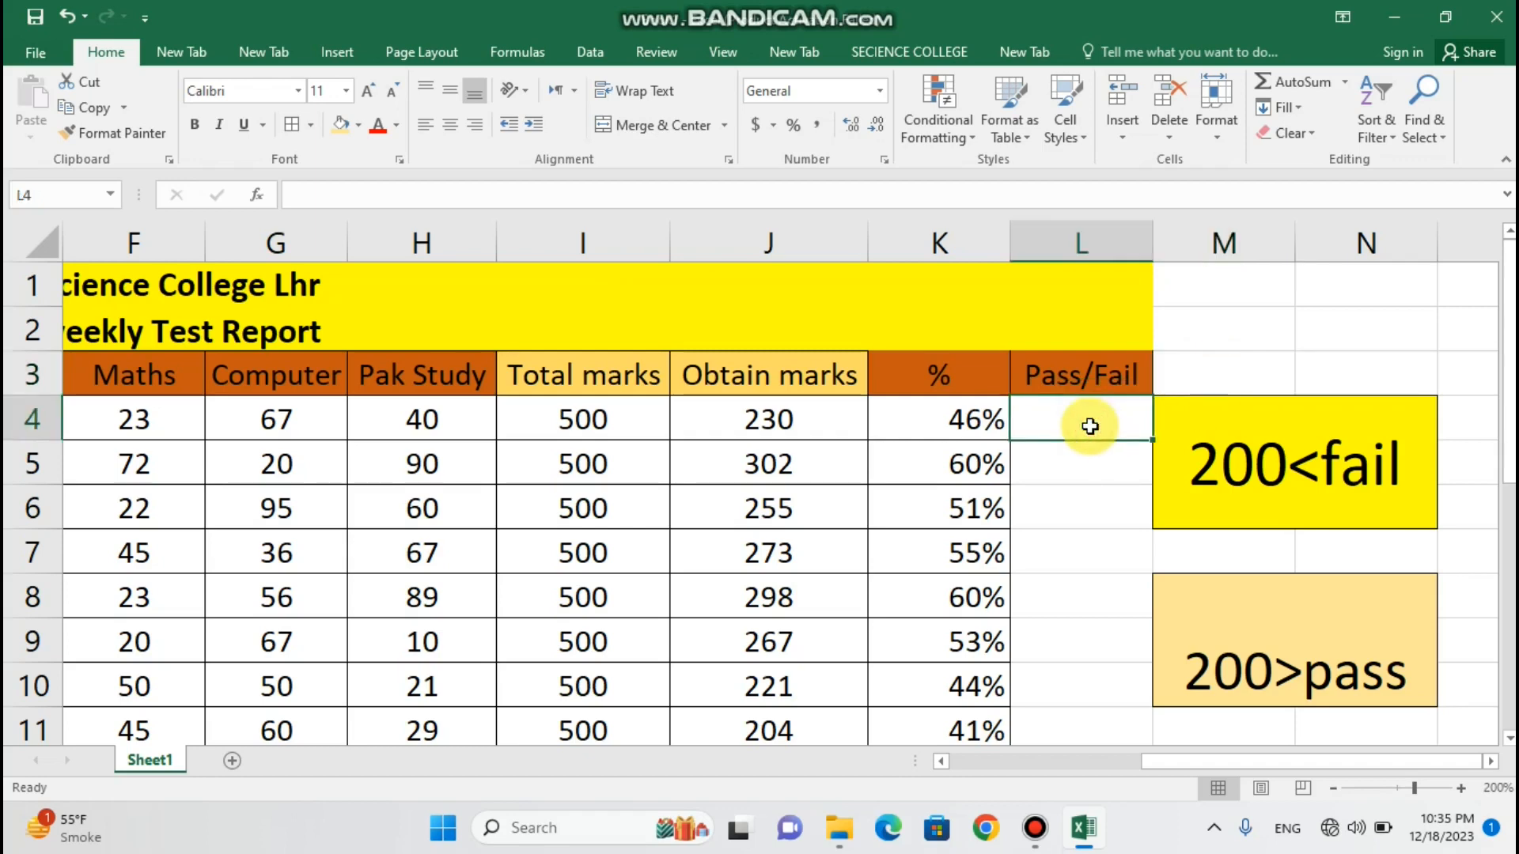
pyautogui.write('+')
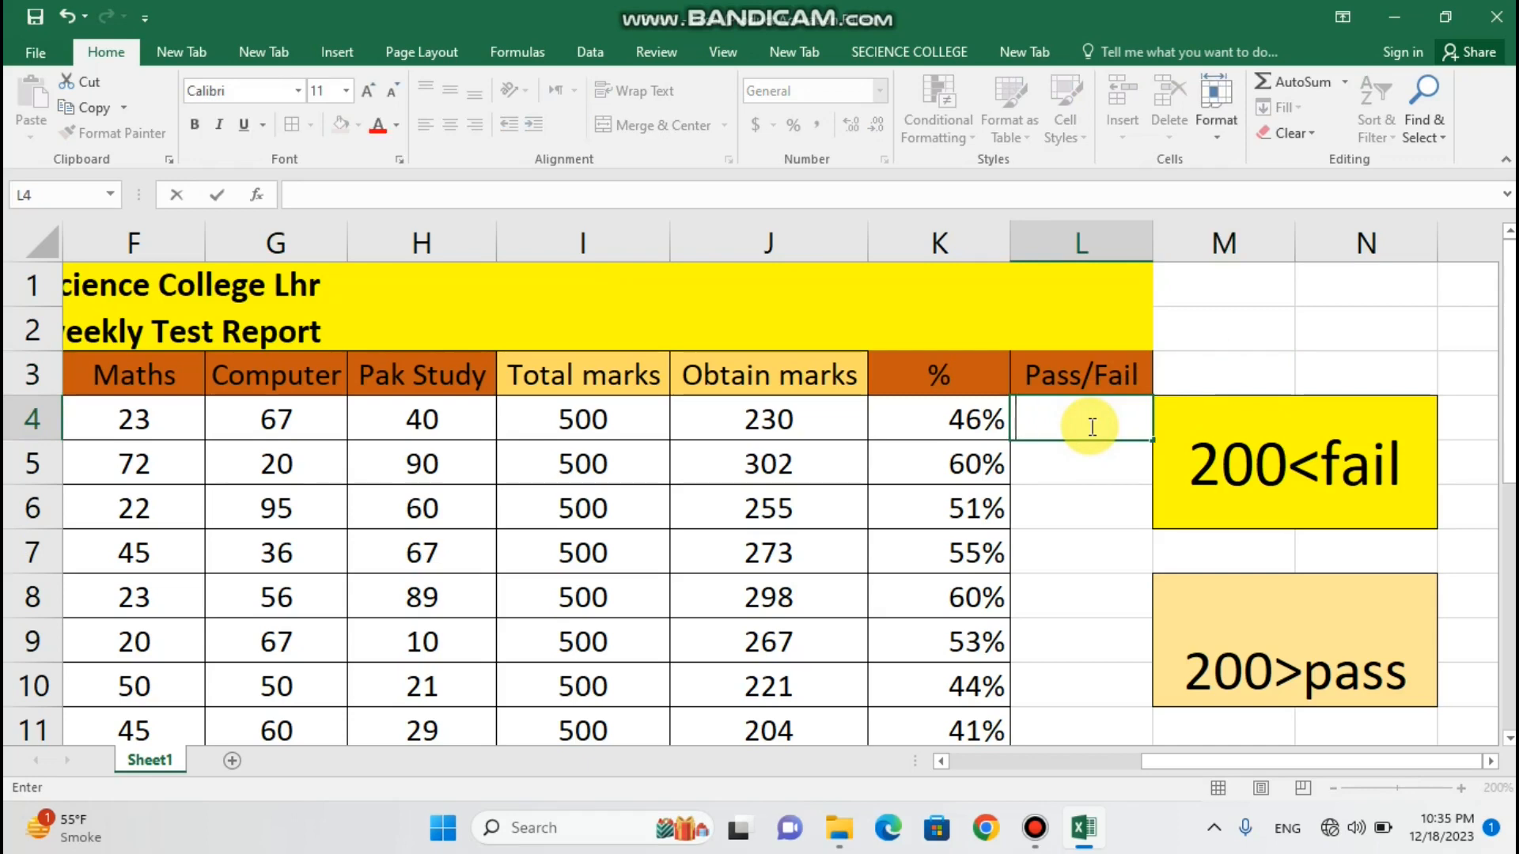
pyautogui.write('=if')
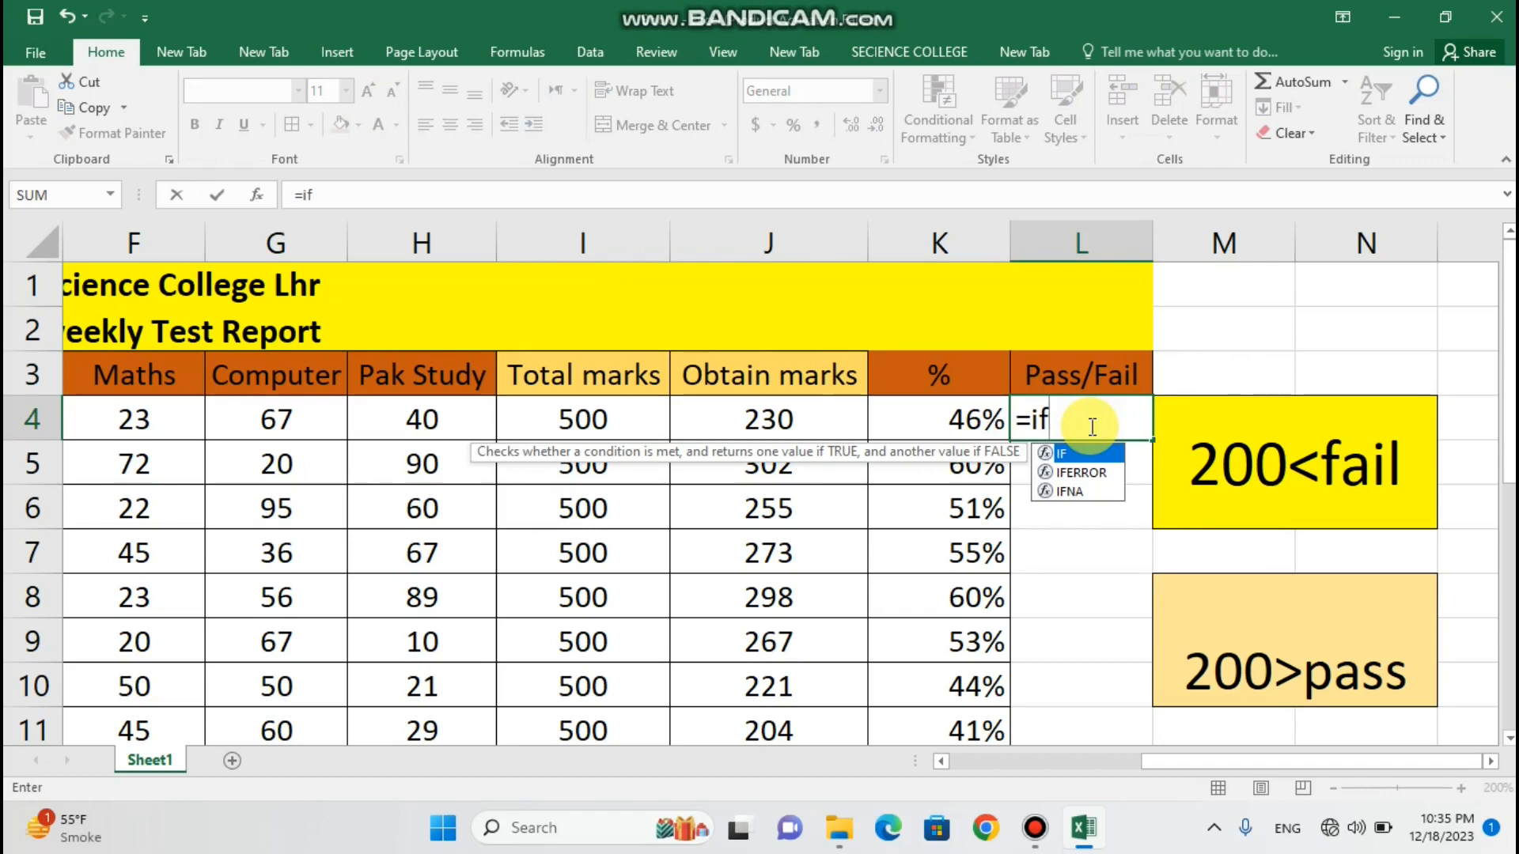
pyautogui.write('(')
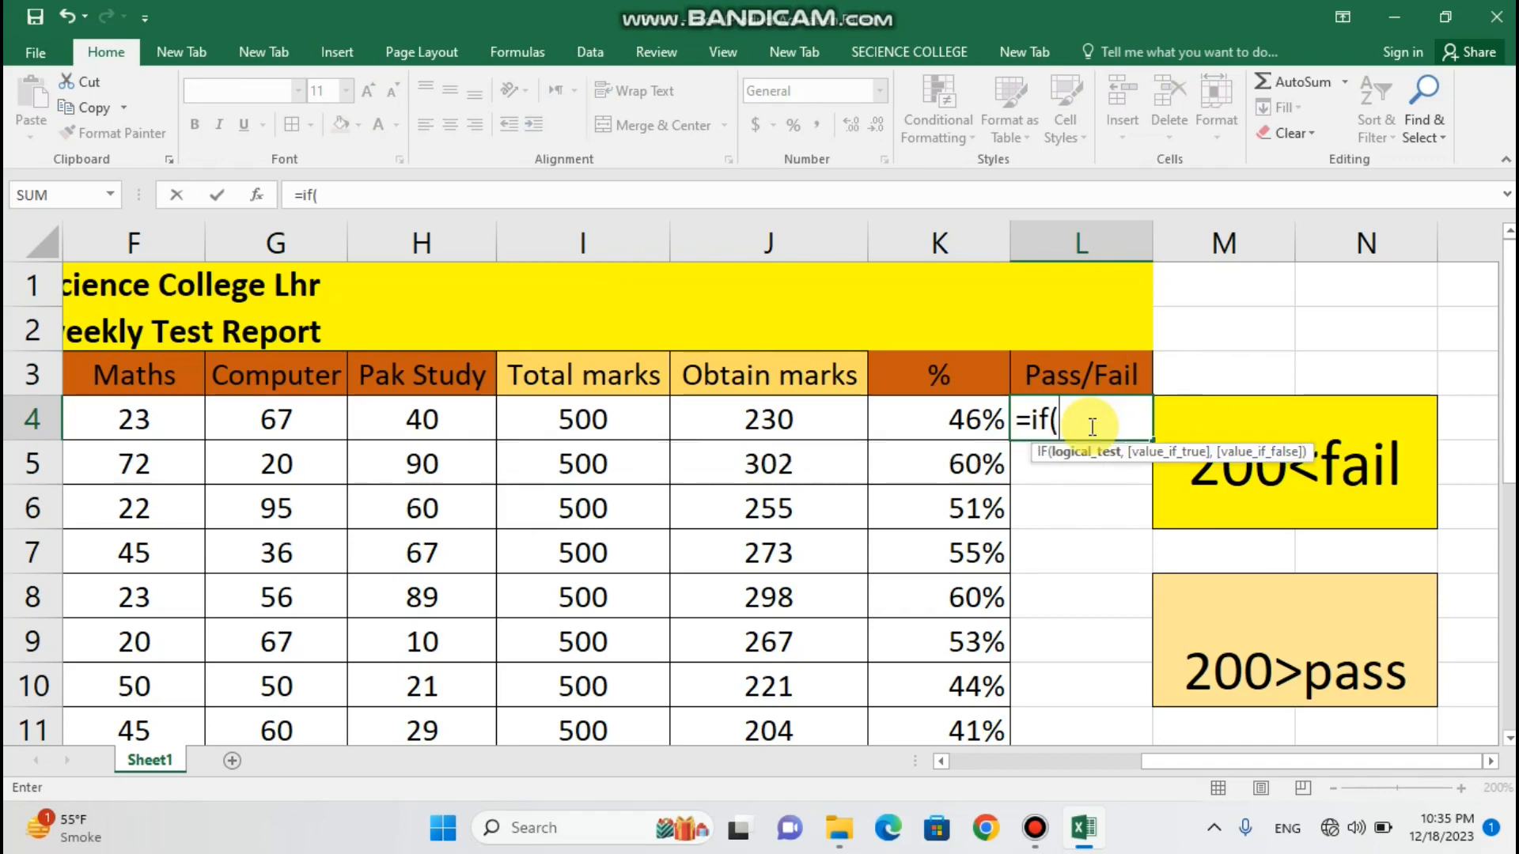
pyautogui.click(742, 429)
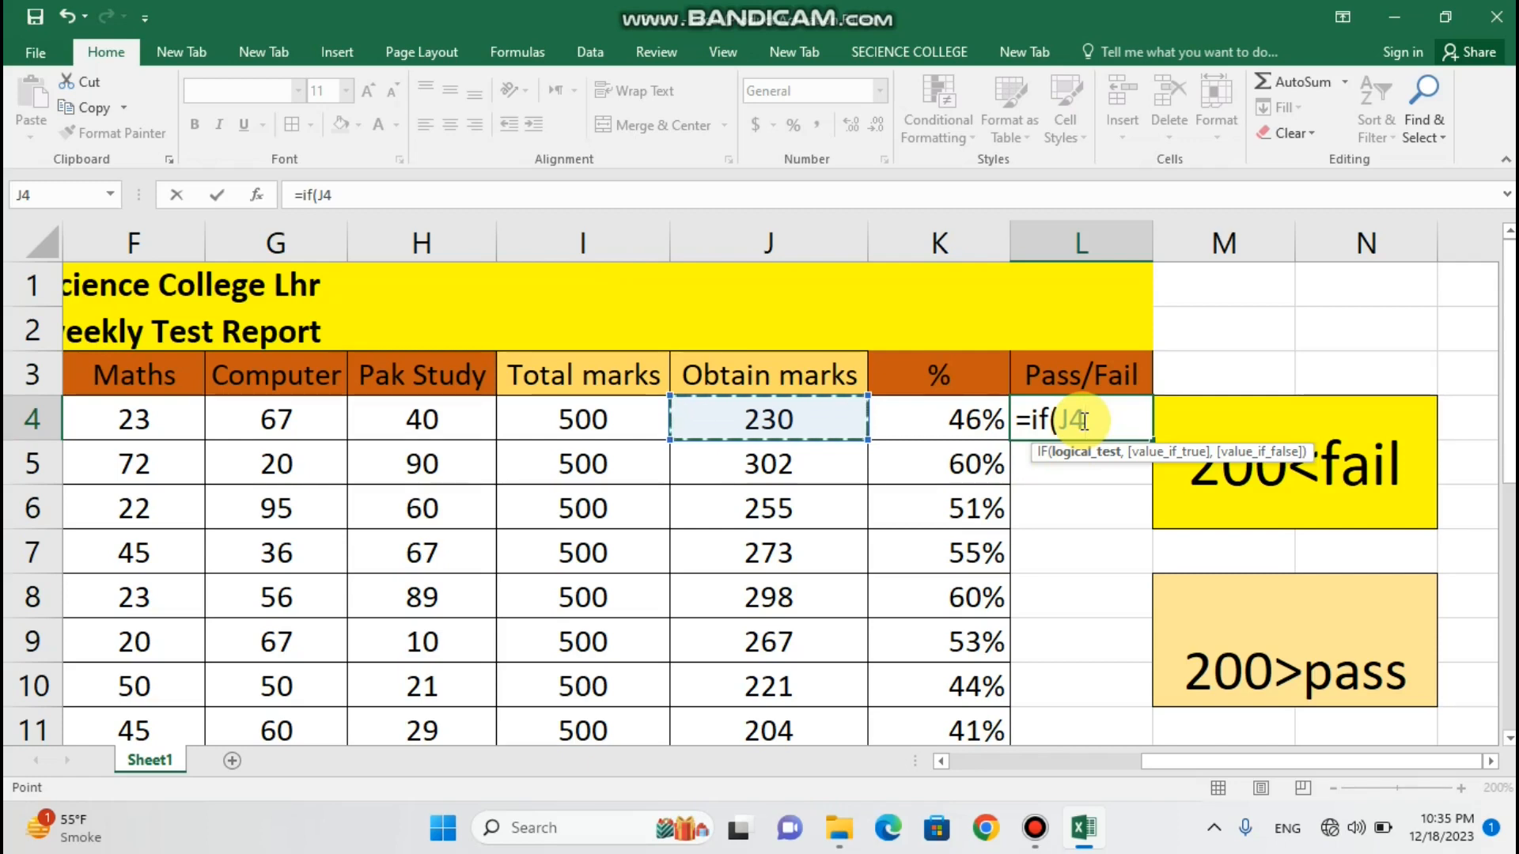
pyautogui.press('F8')
pyautogui.press('BackSpace')
pyautogui.press('BackSpace')
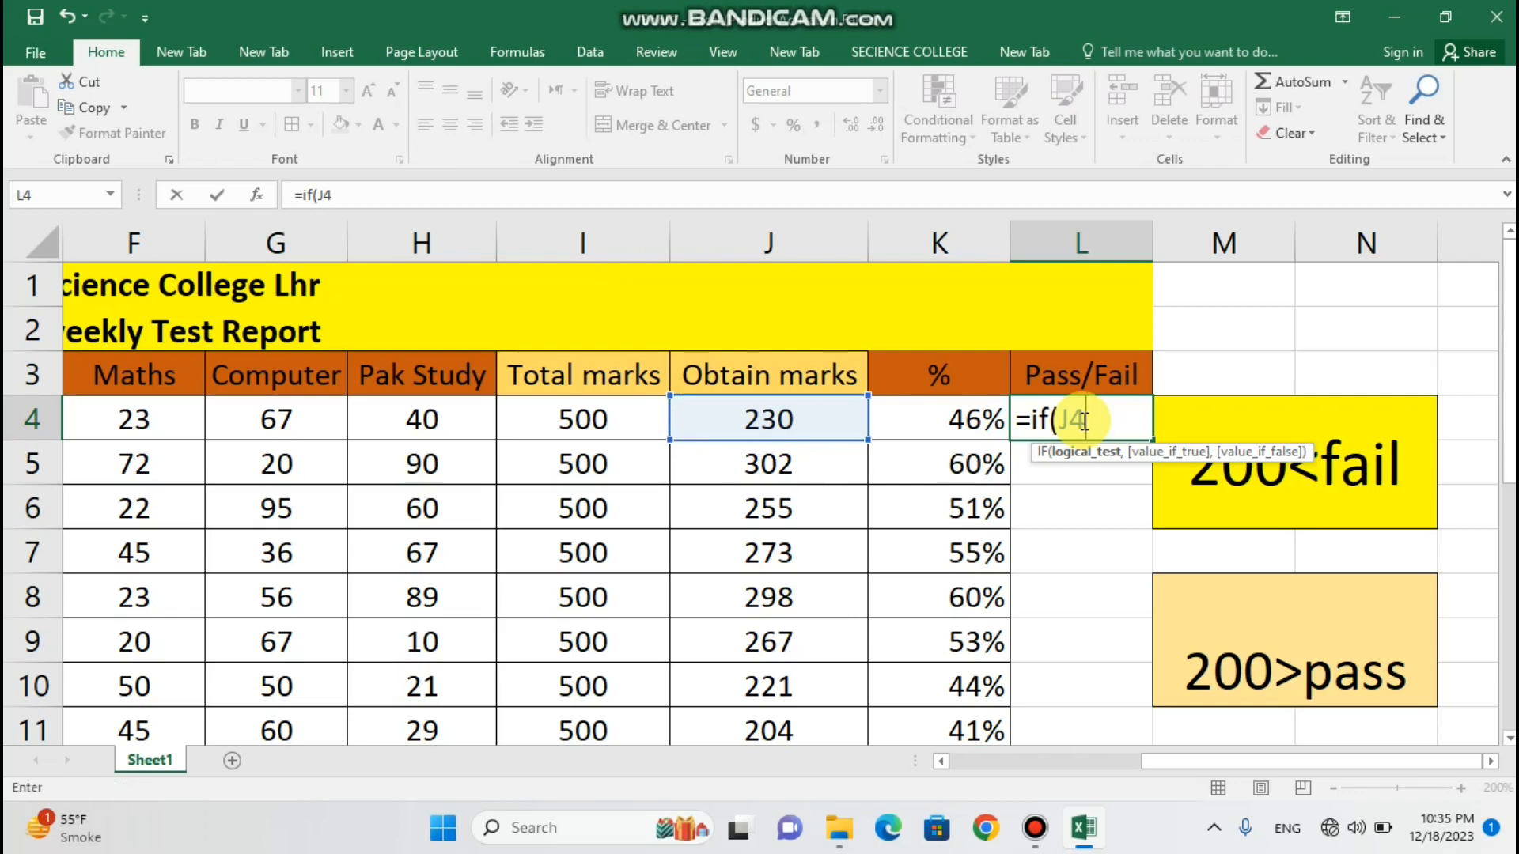
pyautogui.write('<200')
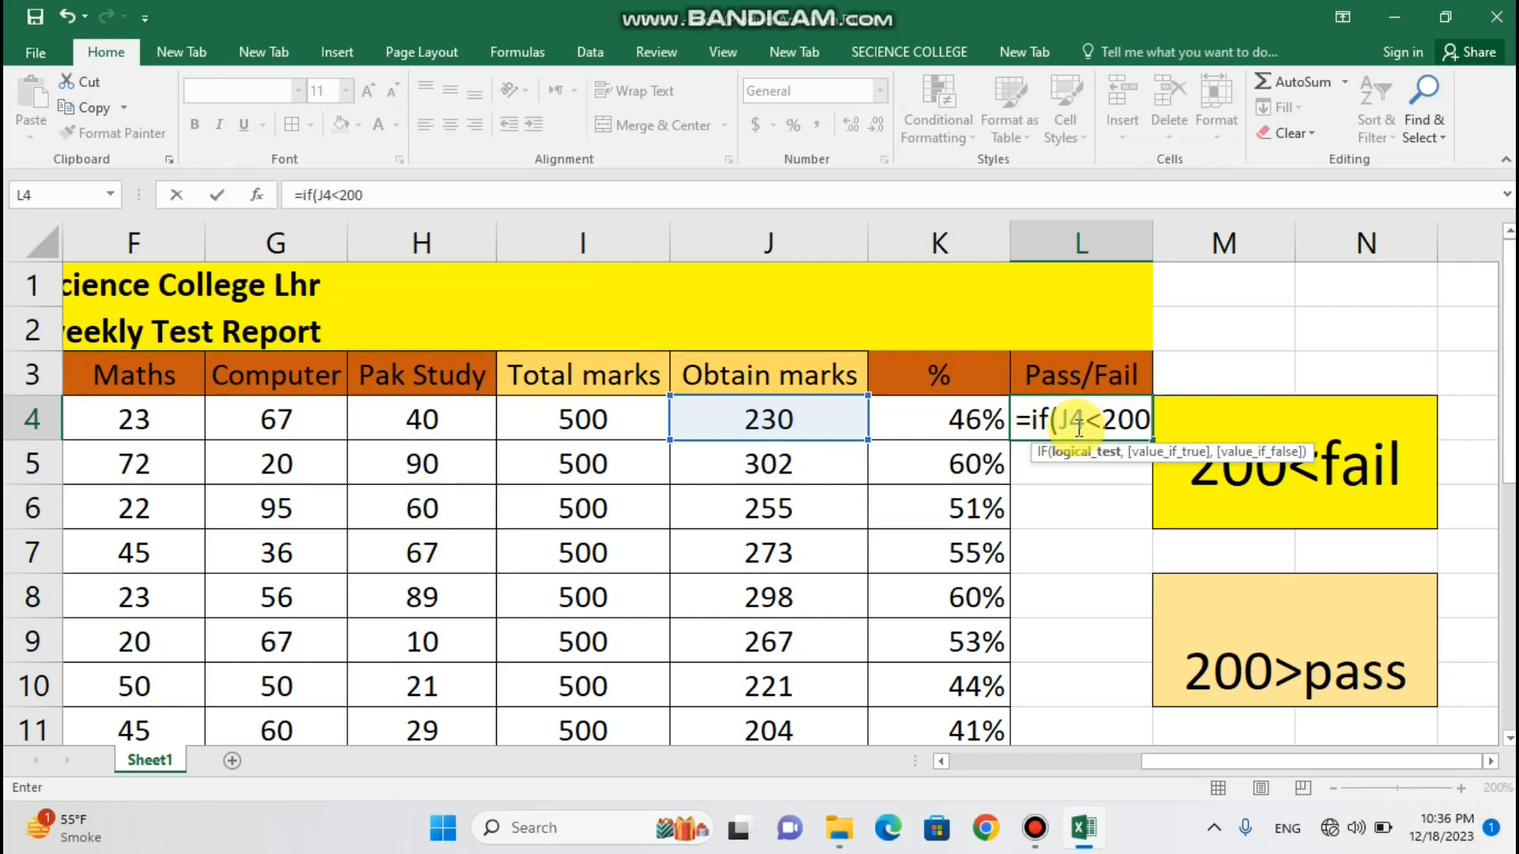
# - Add "fail" as the true value and "pass" as the false value, and enter =if(J4<200,"fail","pass") in L4
pyautogui.write(',')
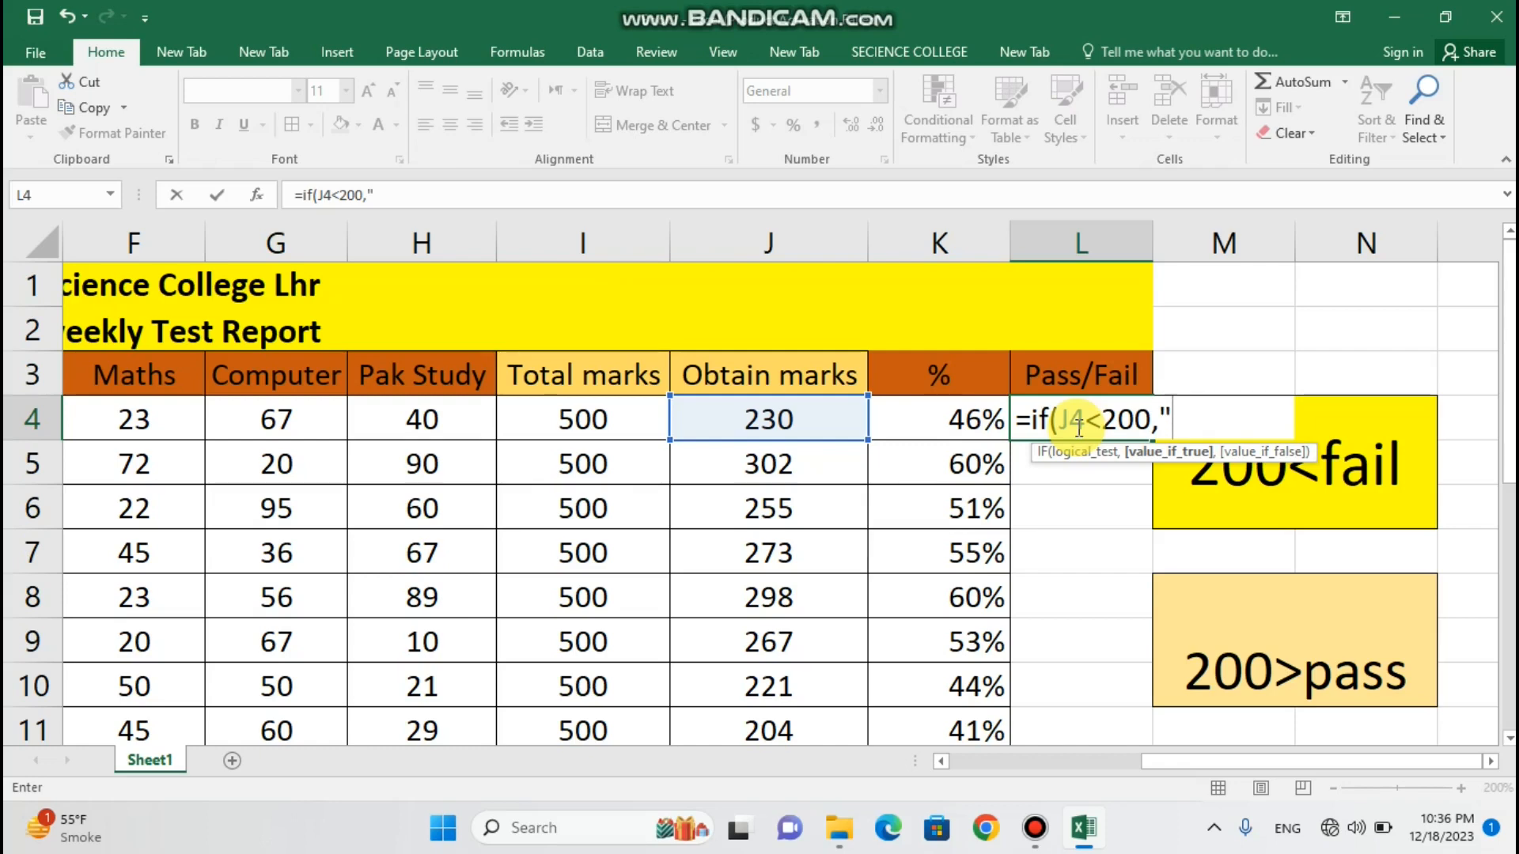
pyautogui.write('fail')
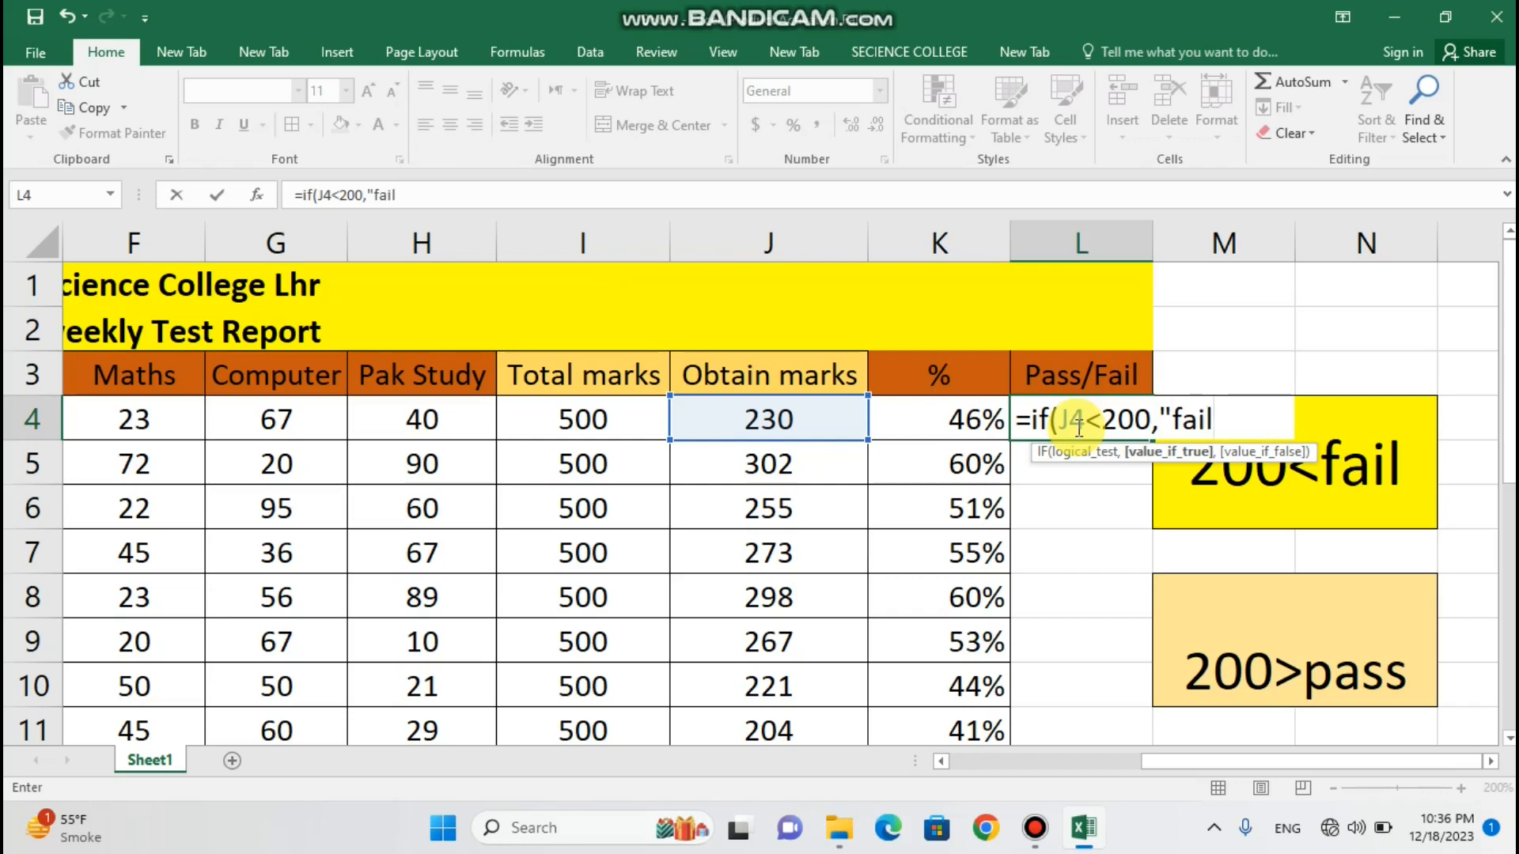
pyautogui.write('","')
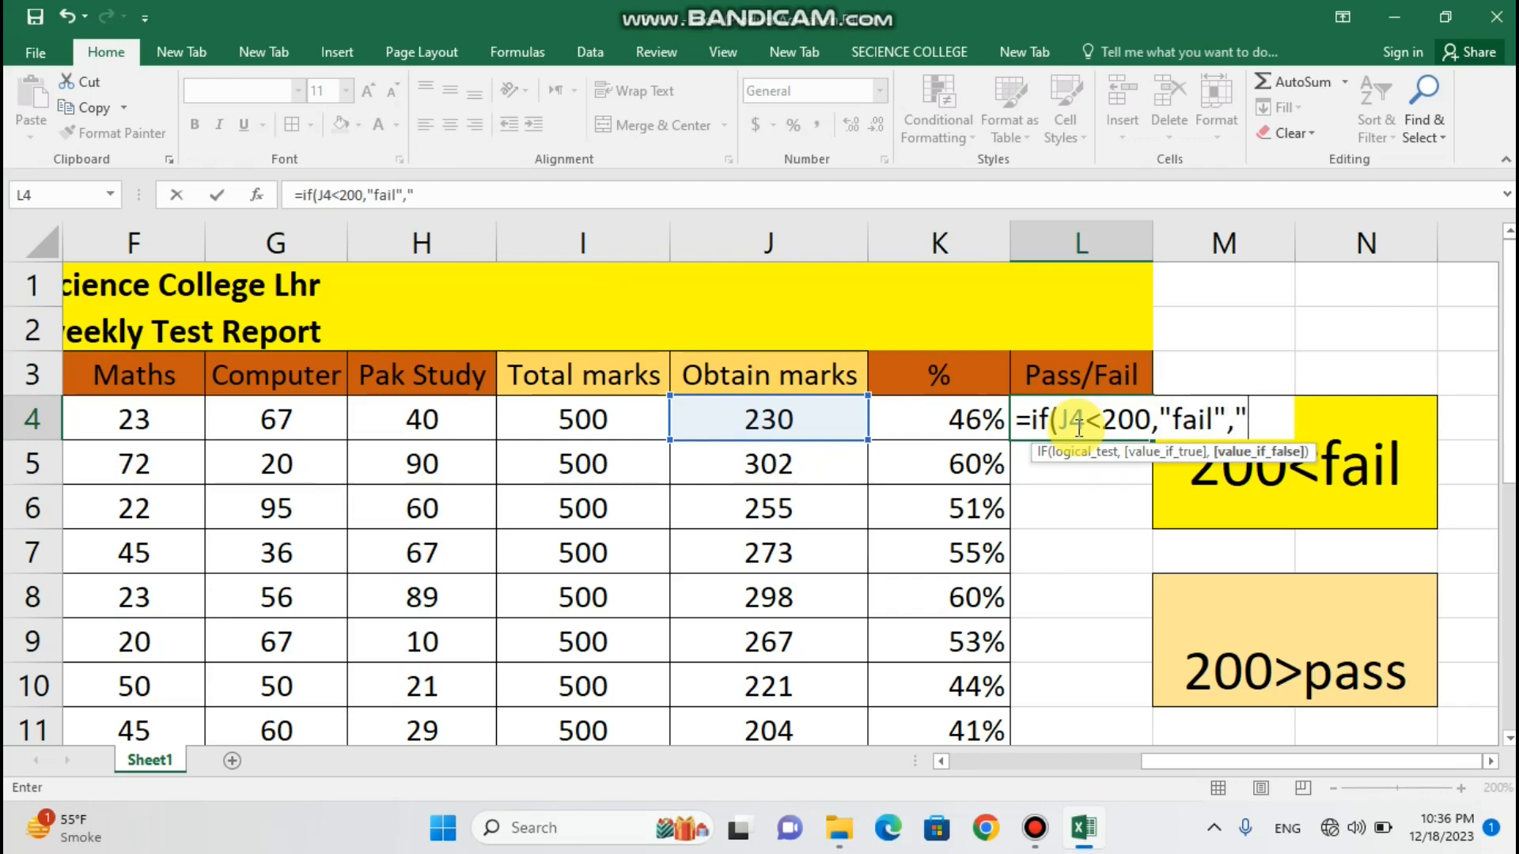
pyautogui.write('pass')
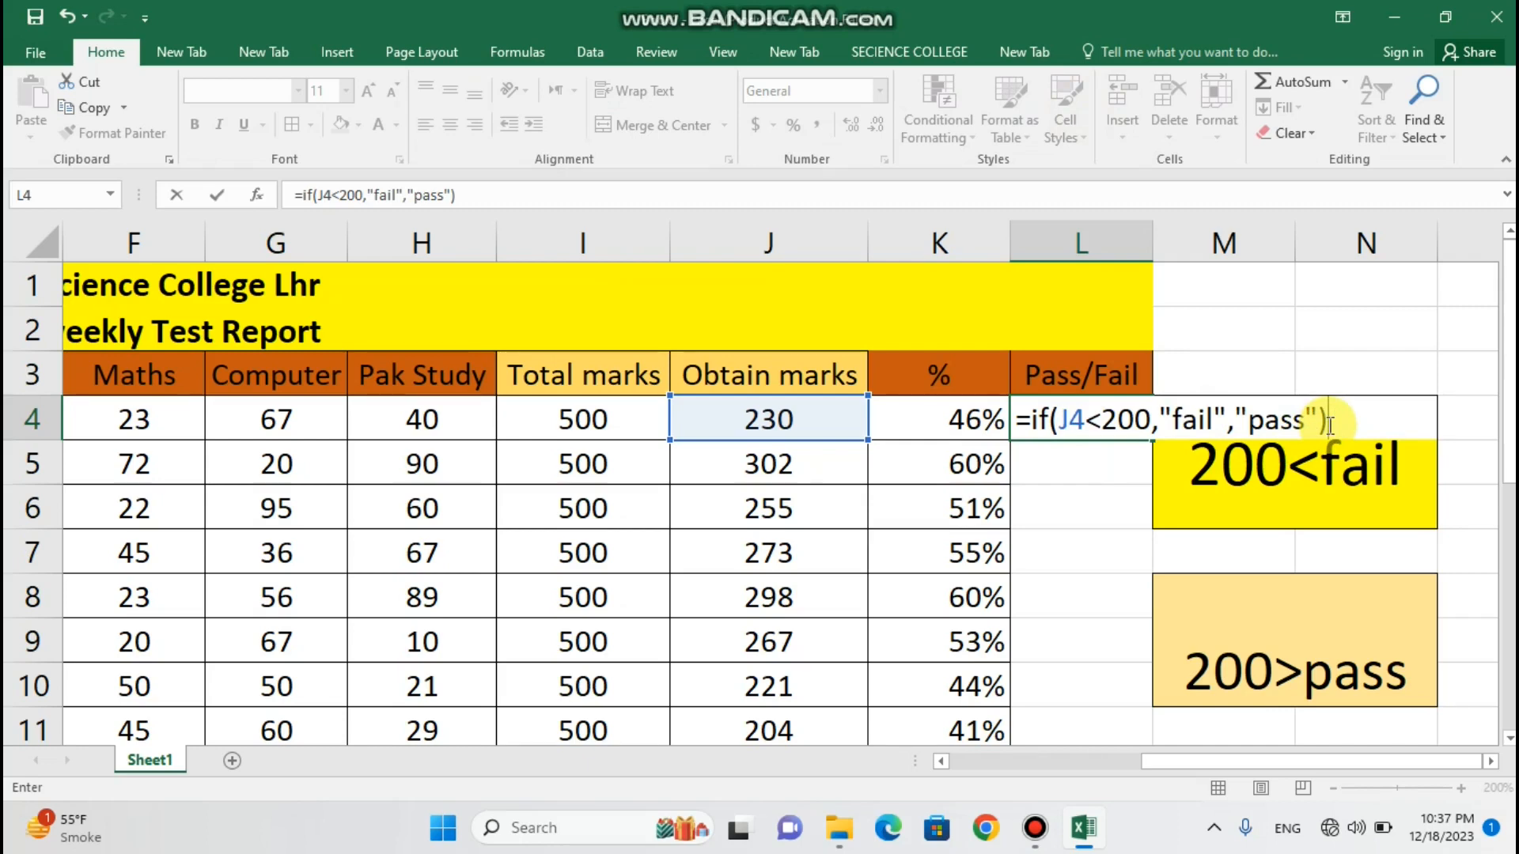
pyautogui.press('Return')
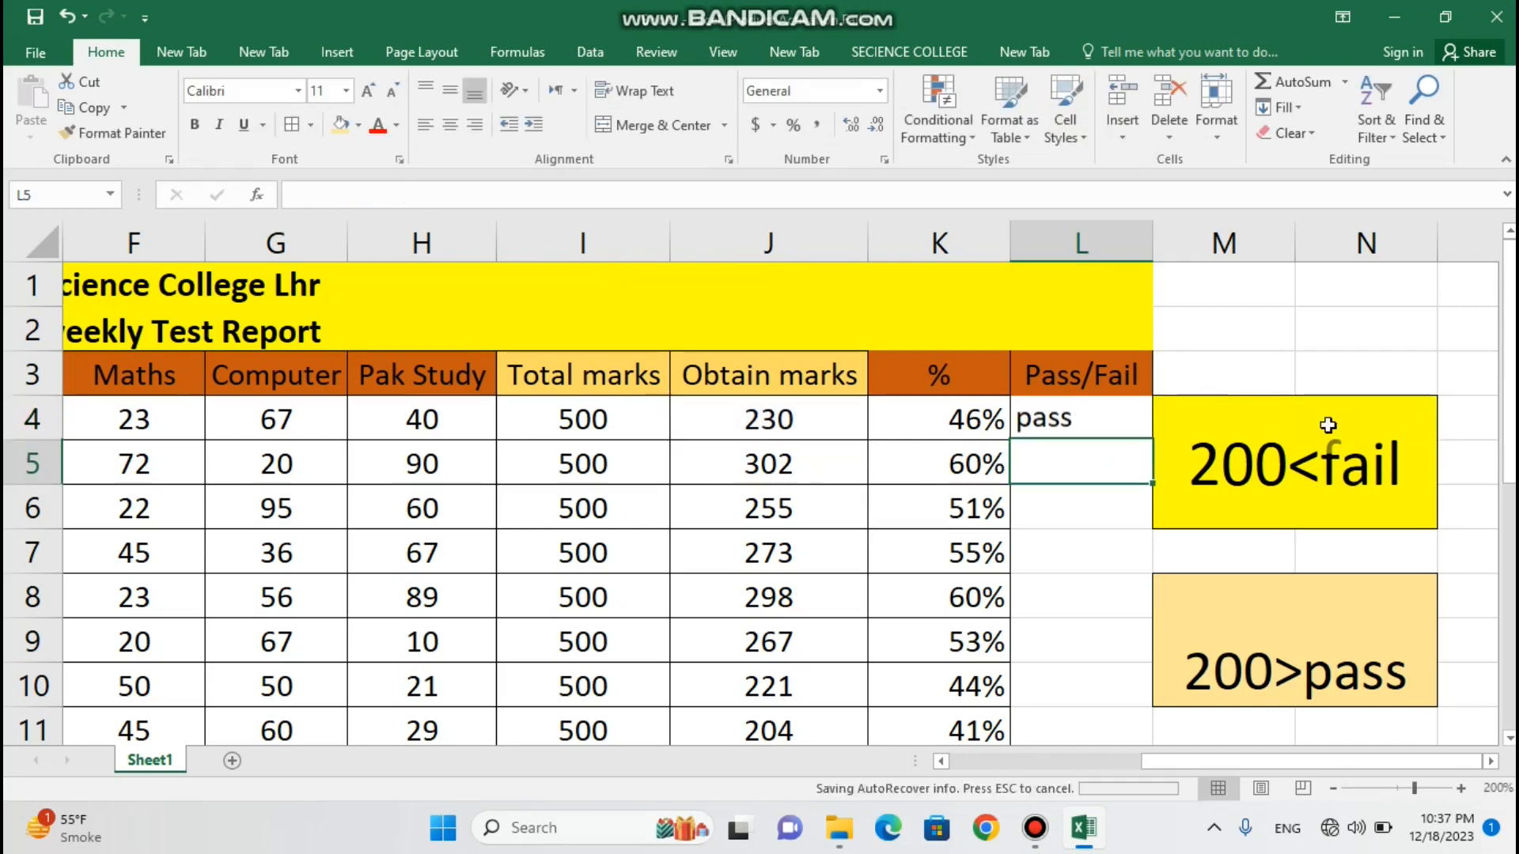
# - Fill the IF formula from L4 down the Pass/Fail column to L13
pyautogui.click(1090, 427)
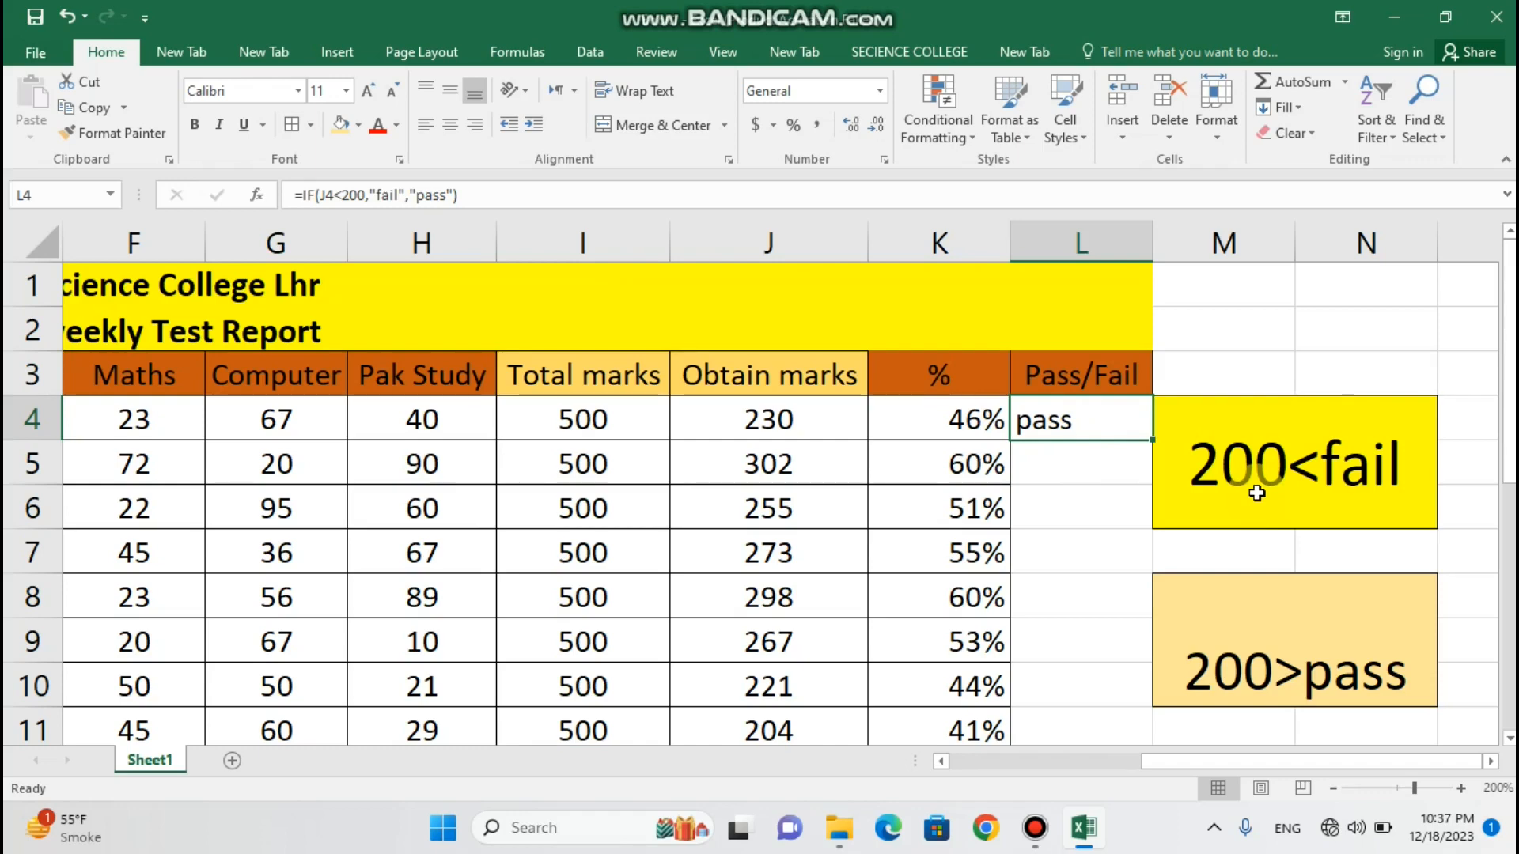
pyautogui.click(825, 416)
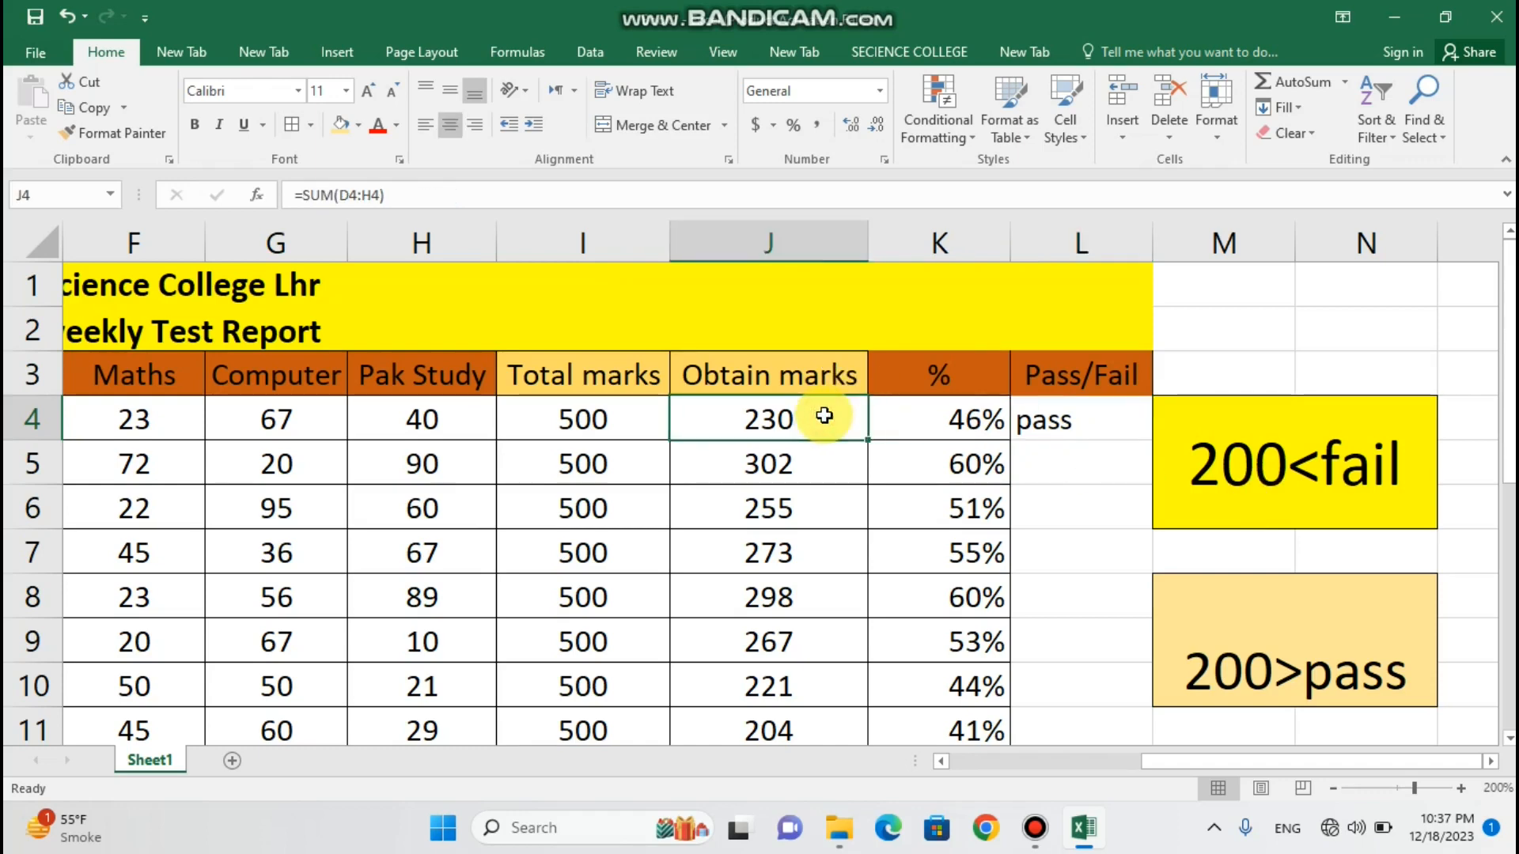
pyautogui.click(1090, 402)
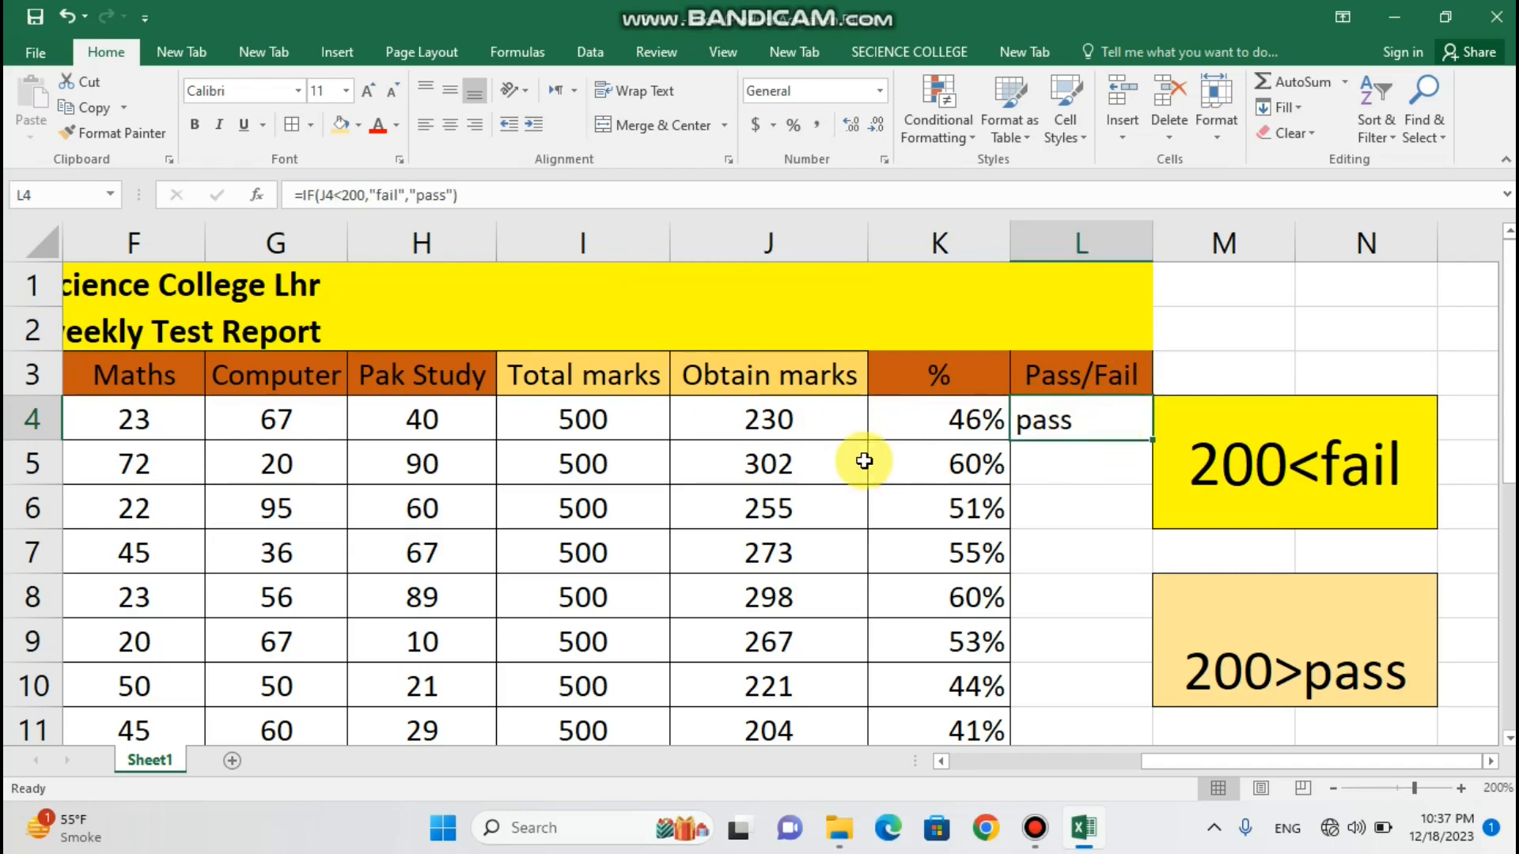
pyautogui.click(835, 461)
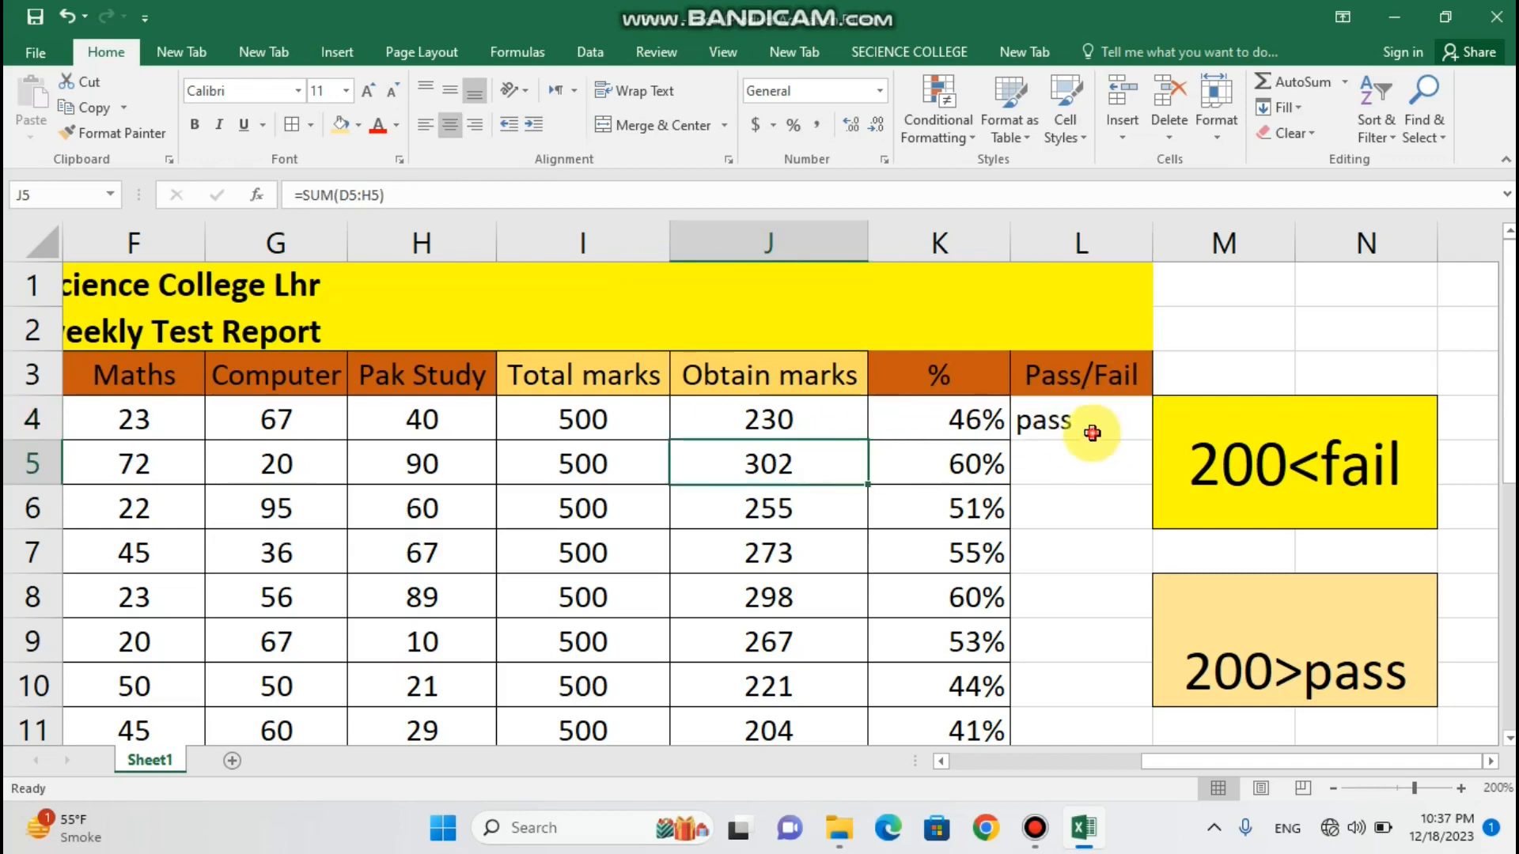
pyautogui.click(1127, 438)
pyautogui.moveTo(1151, 440)
pyautogui.mouseDown()
pyautogui.moveTo(1146, 756)
pyautogui.moveTo(1146, 654)
pyautogui.moveTo(1119, 630)
pyautogui.moveTo(1121, 652)
pyautogui.mouseUp()
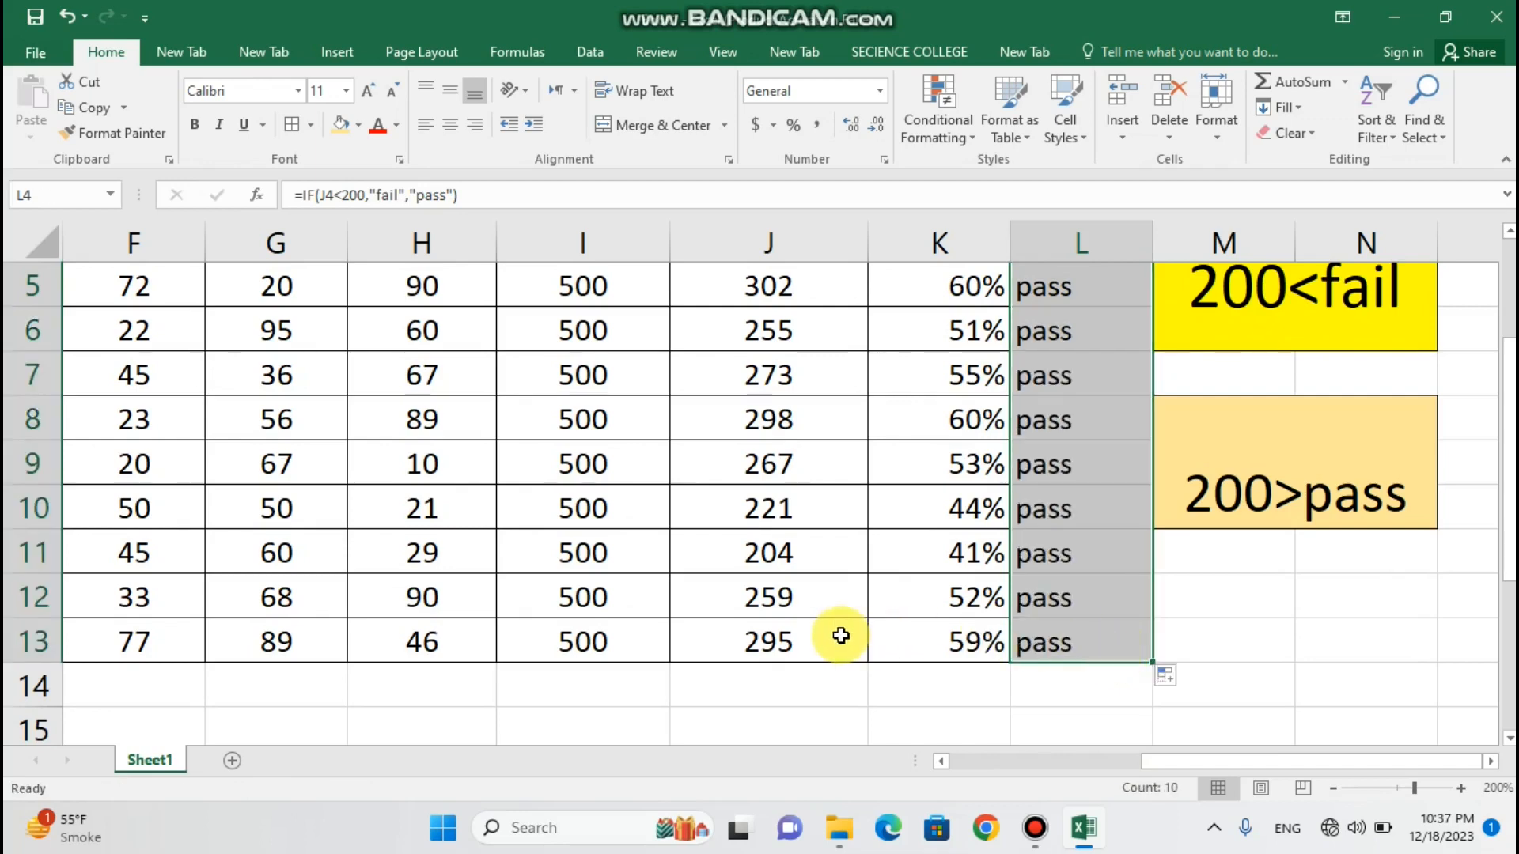
pyautogui.scroll(-2, 838, 635)
pyautogui.scroll(2, 838, 634)
pyautogui.scroll(2, 840, 635)
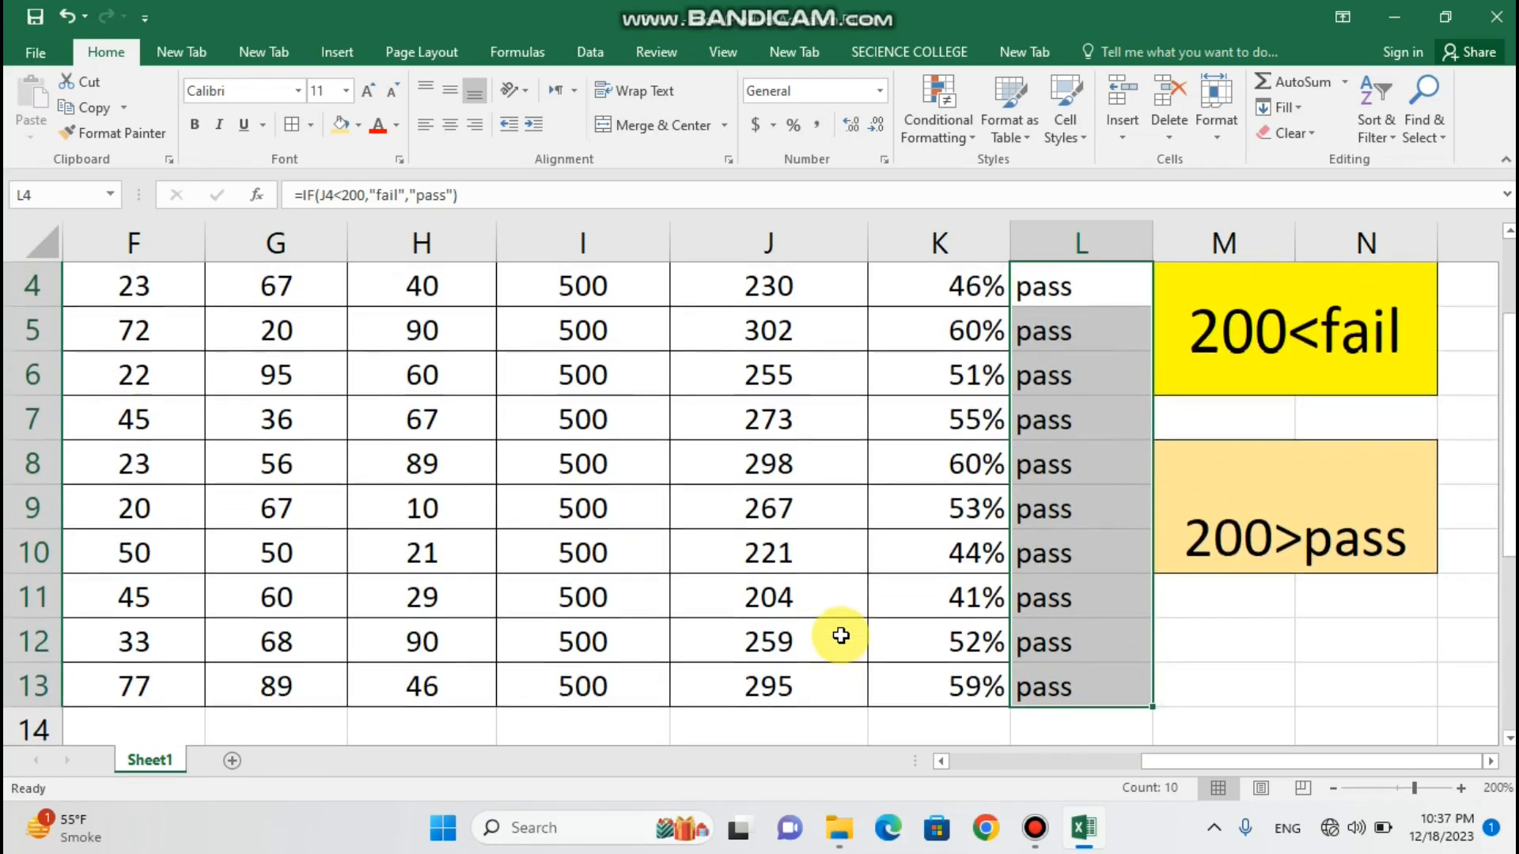
# - Set the second student's Pak Study mark in H5 to 50
pyautogui.click(485, 429)
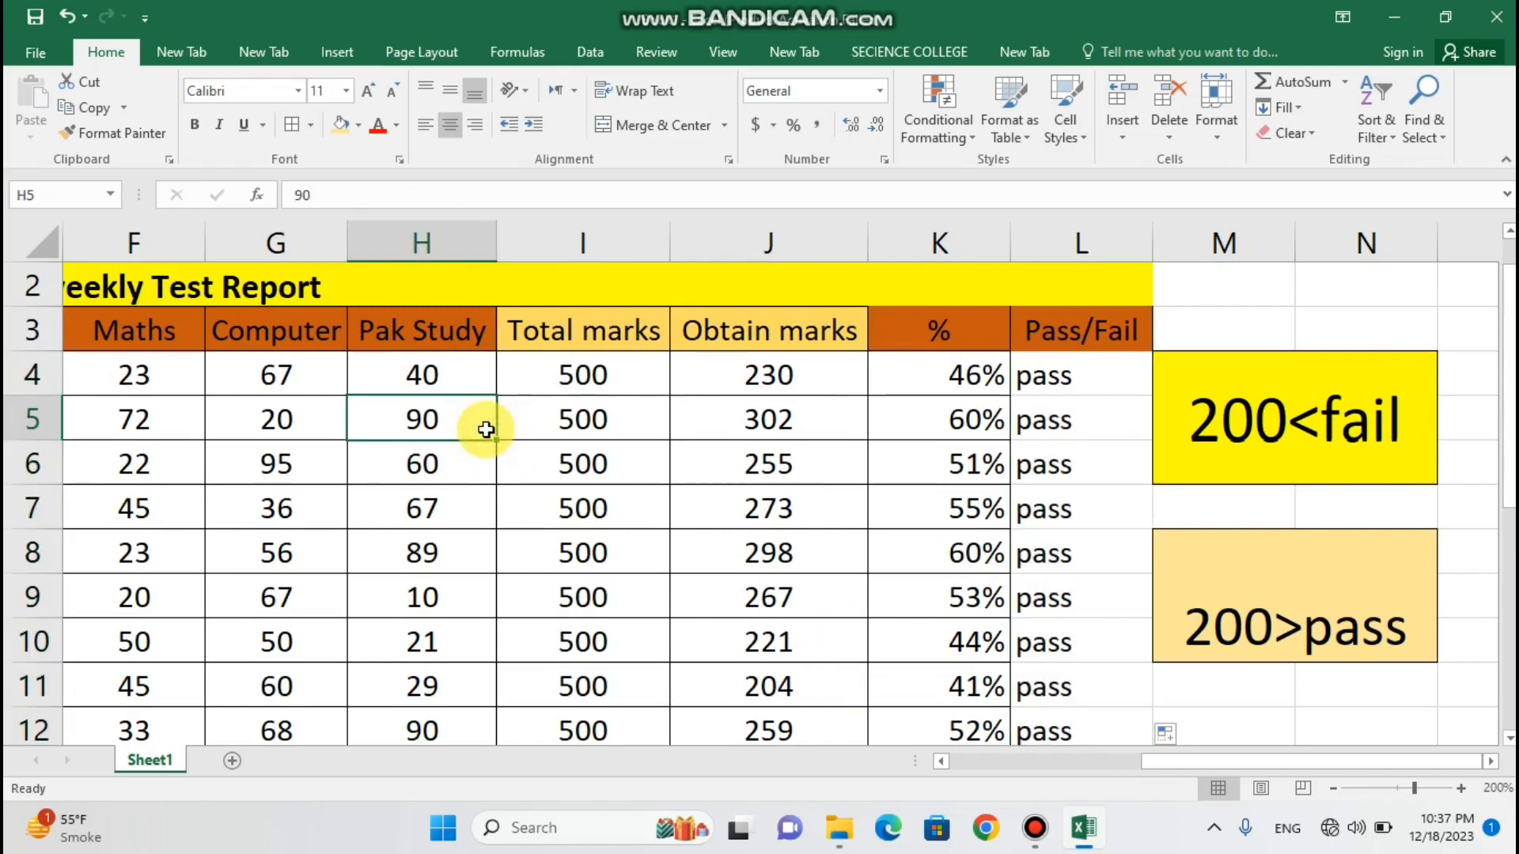
pyautogui.press('BackSpace')
pyautogui.write('5')
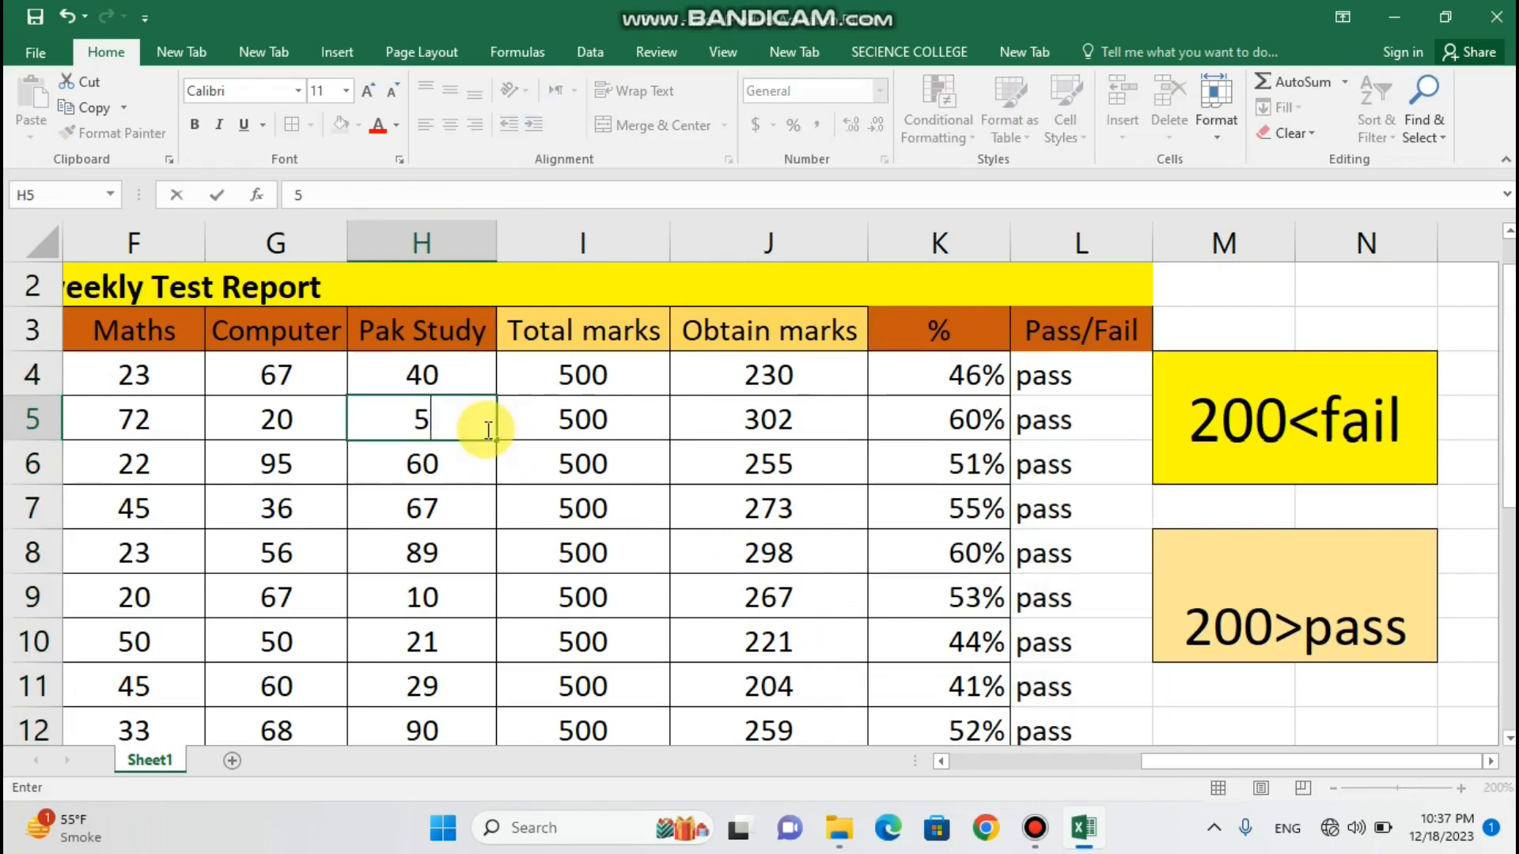
pyautogui.write('0')
pyautogui.hotkey('ctrl', 'Return')
pyautogui.press('End')
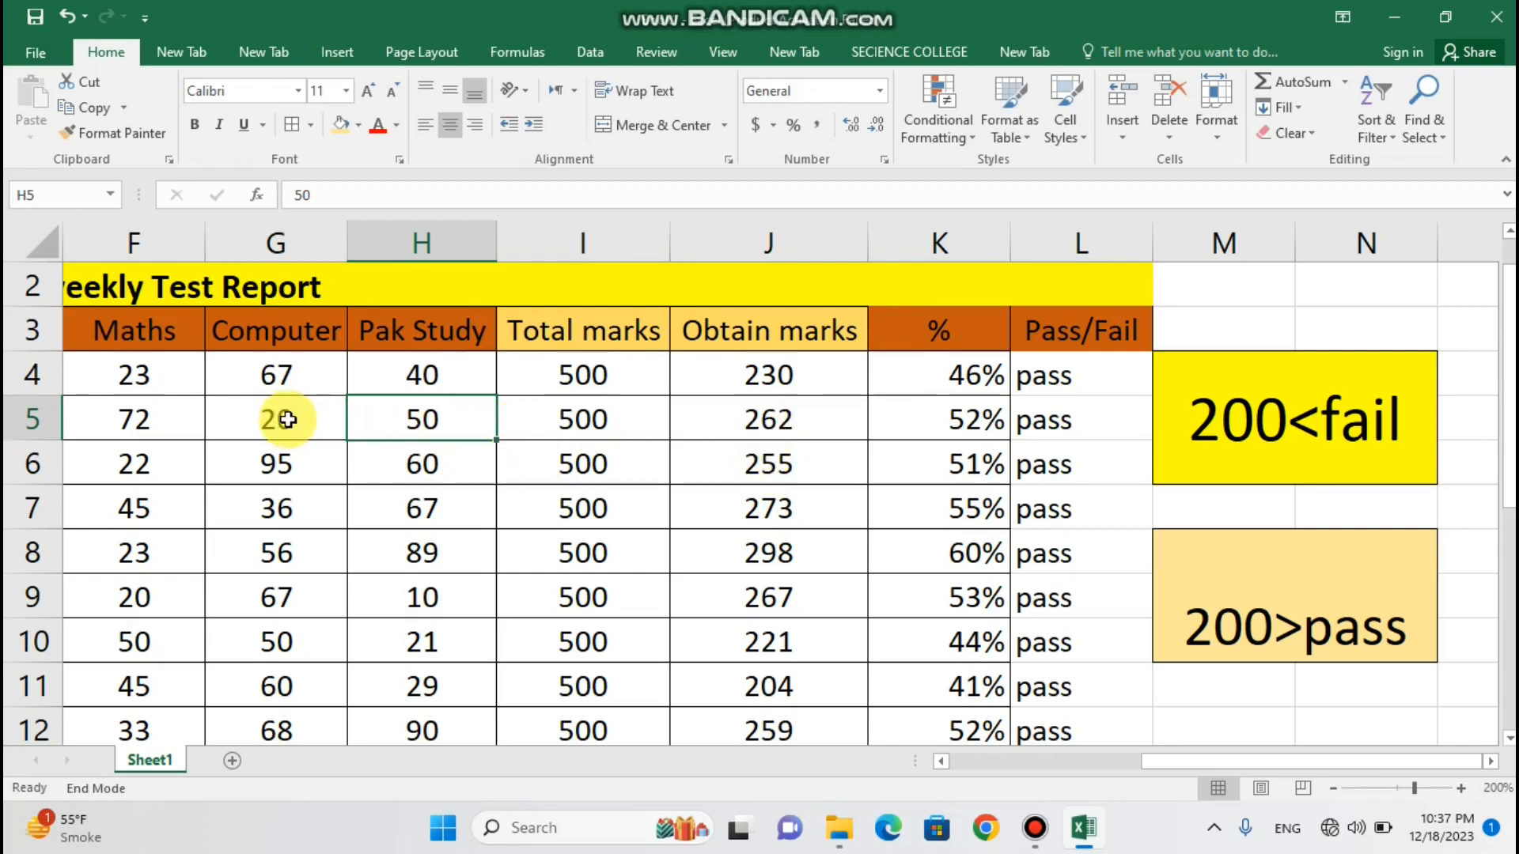
# - Set the second student's Maths mark in F5 to 10
pyautogui.click(196, 422)
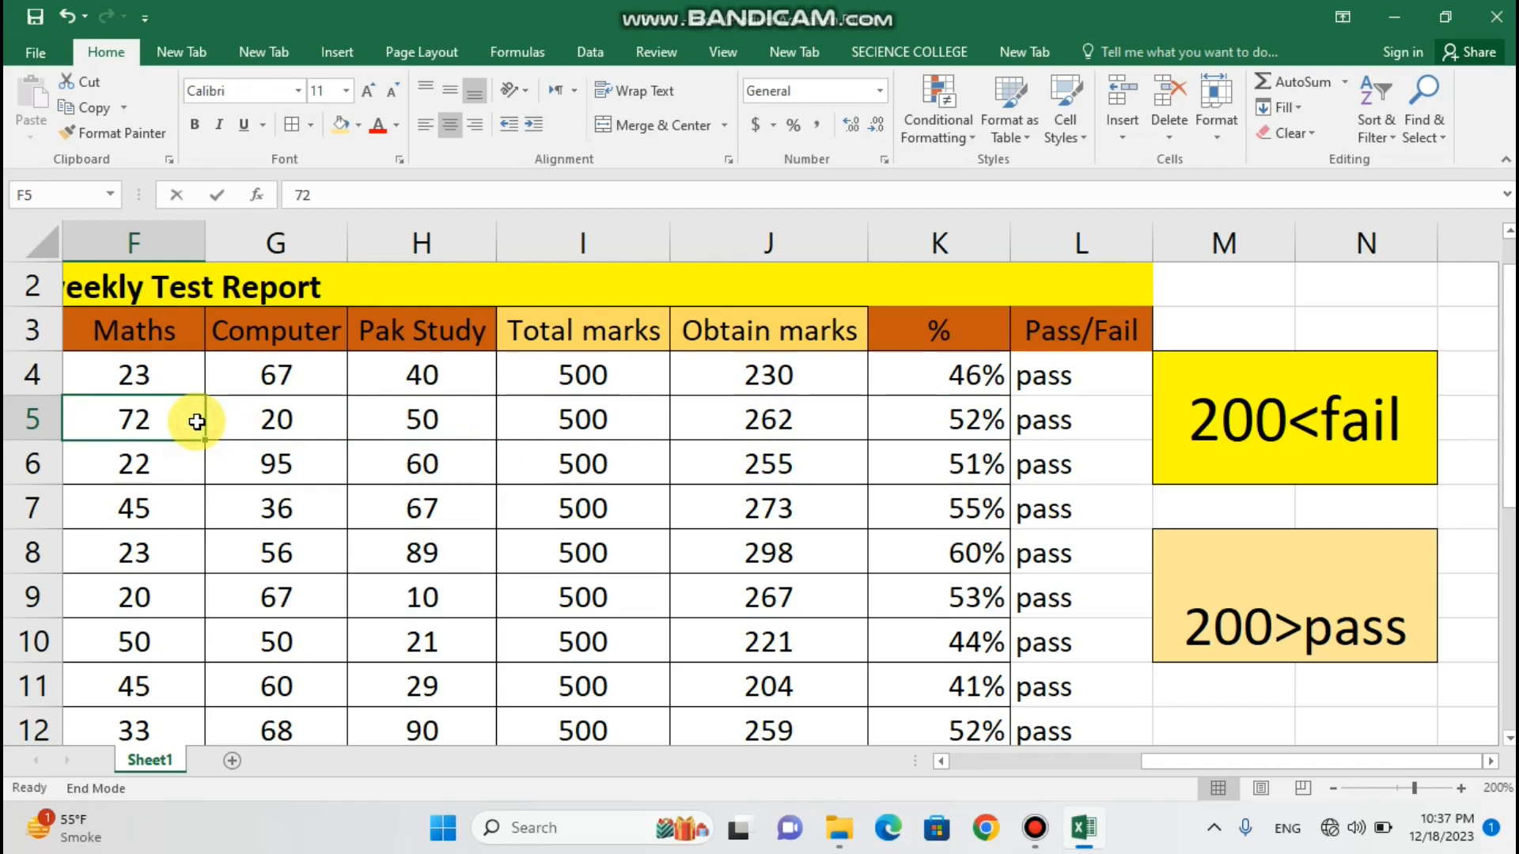
pyautogui.press('BackSpace')
pyautogui.write('10')
pyautogui.press('Return')
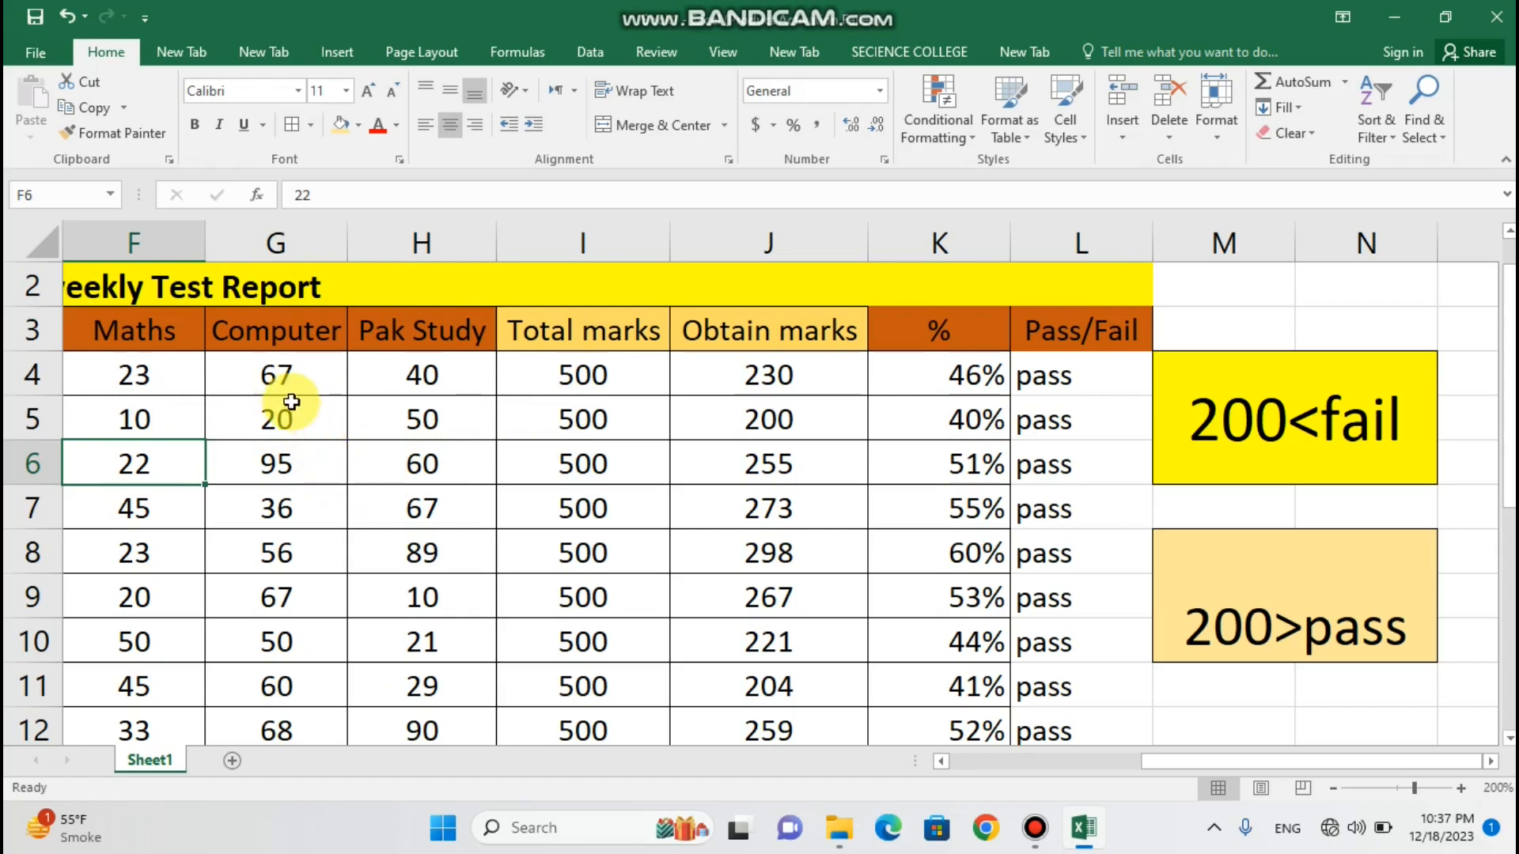
# - Lower the second student's Pak Study mark in H5 to 20 and check the obtained marks in J5
pyautogui.click(416, 435)
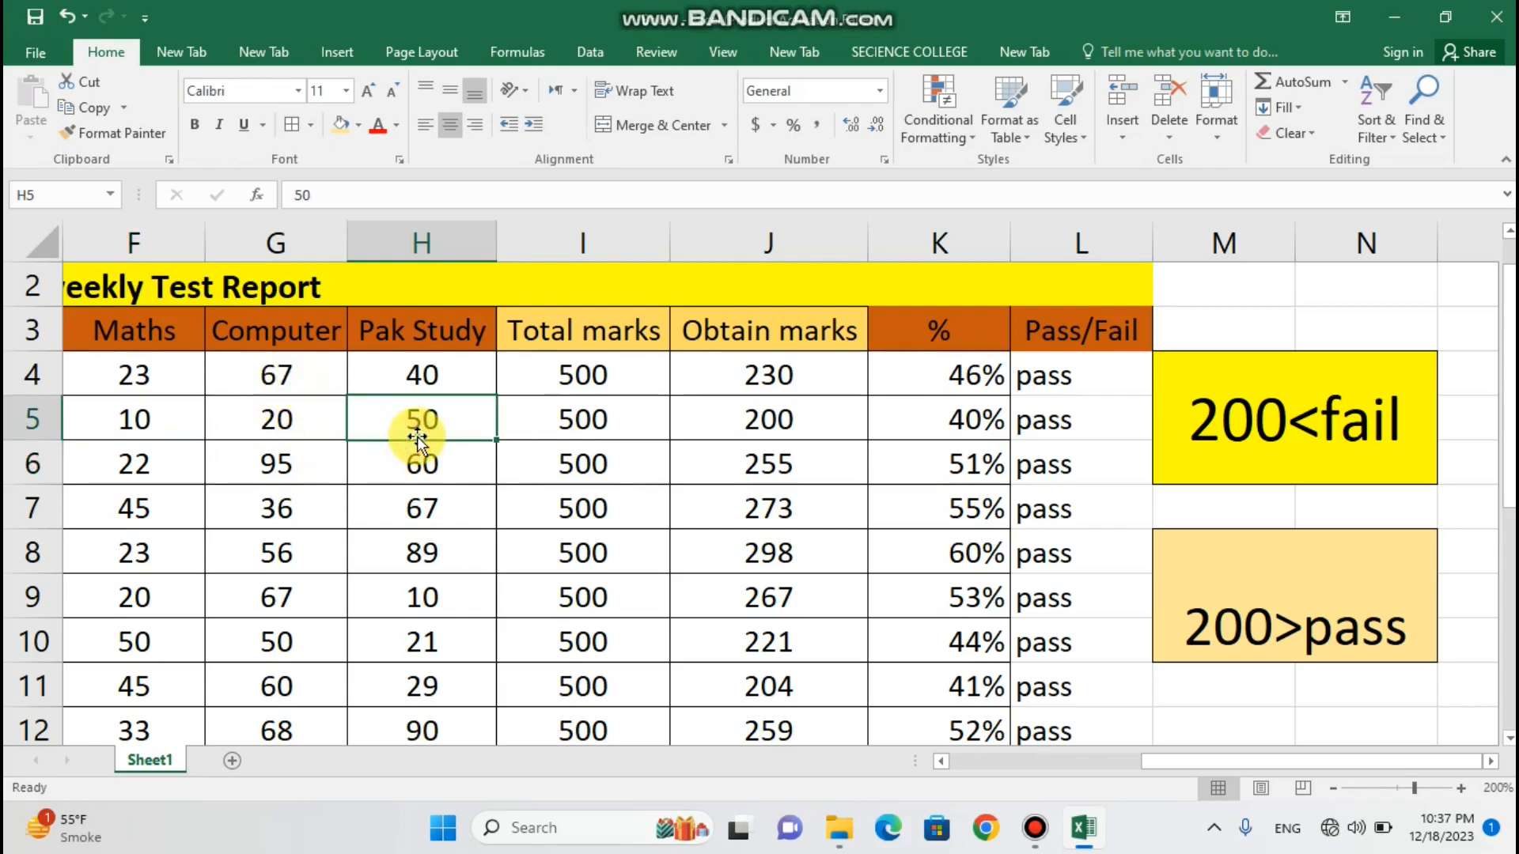
pyautogui.press('BackSpace')
pyautogui.write('20')
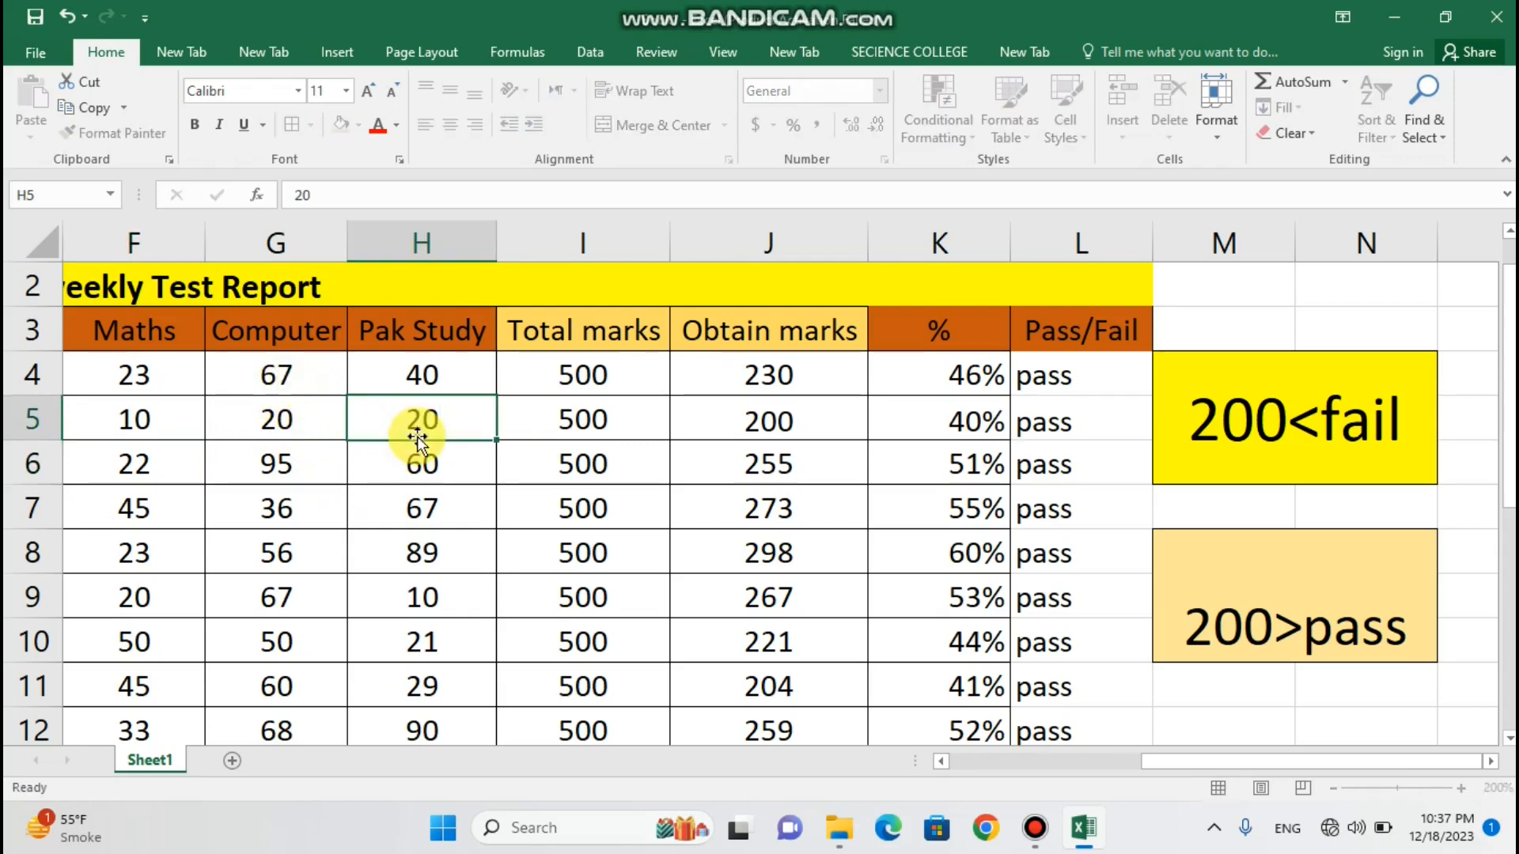
pyautogui.press('Return')
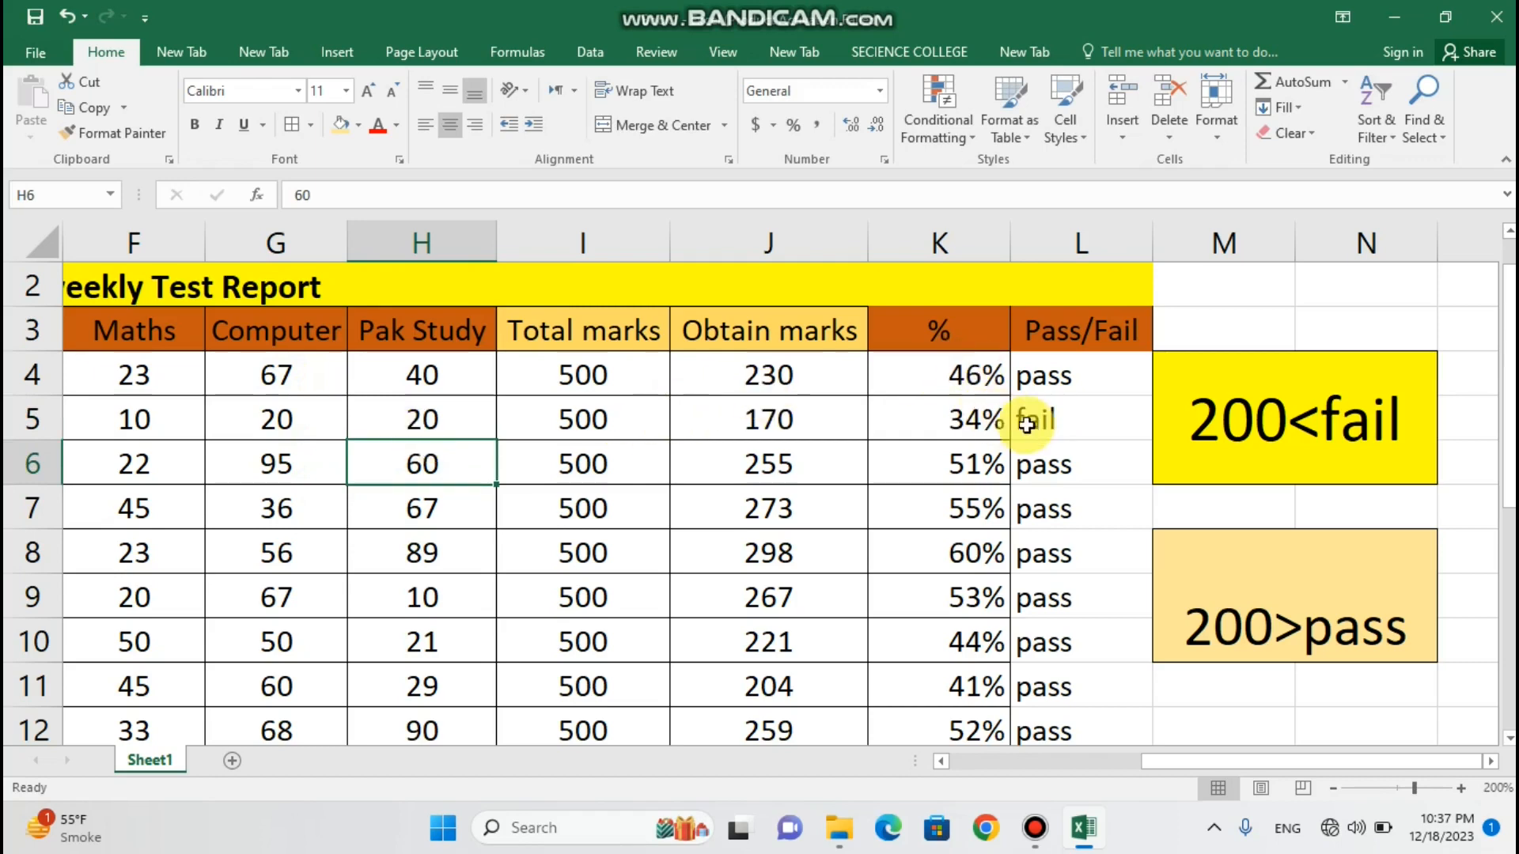
pyautogui.click(766, 431)
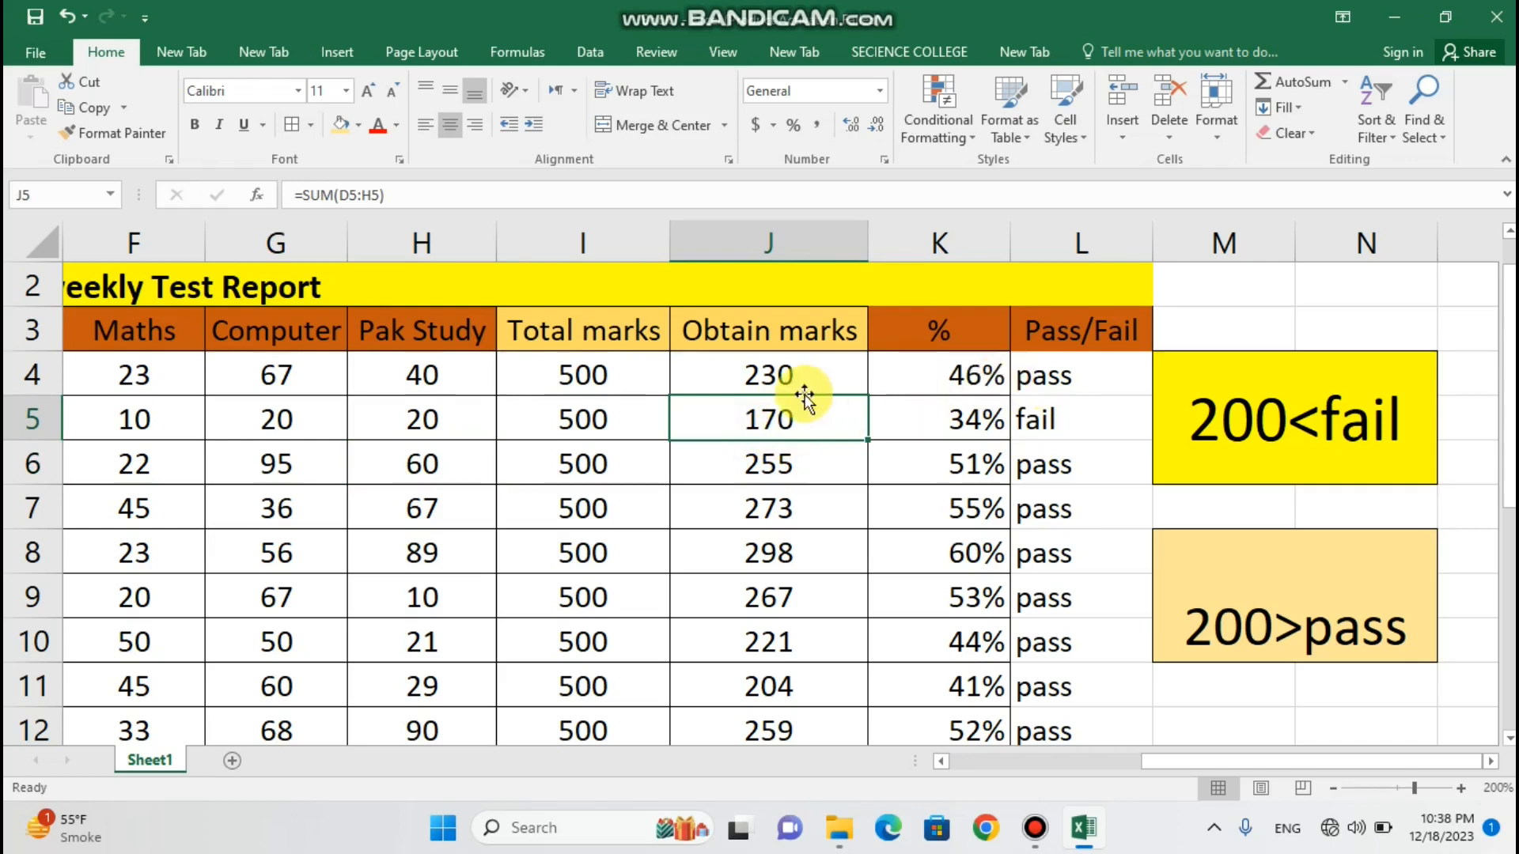
# - Center the pass/fail results in L4:L13 both vertically and horizontally
pyautogui.moveTo(1067, 379); pyautogui.dragTo(1086, 641)
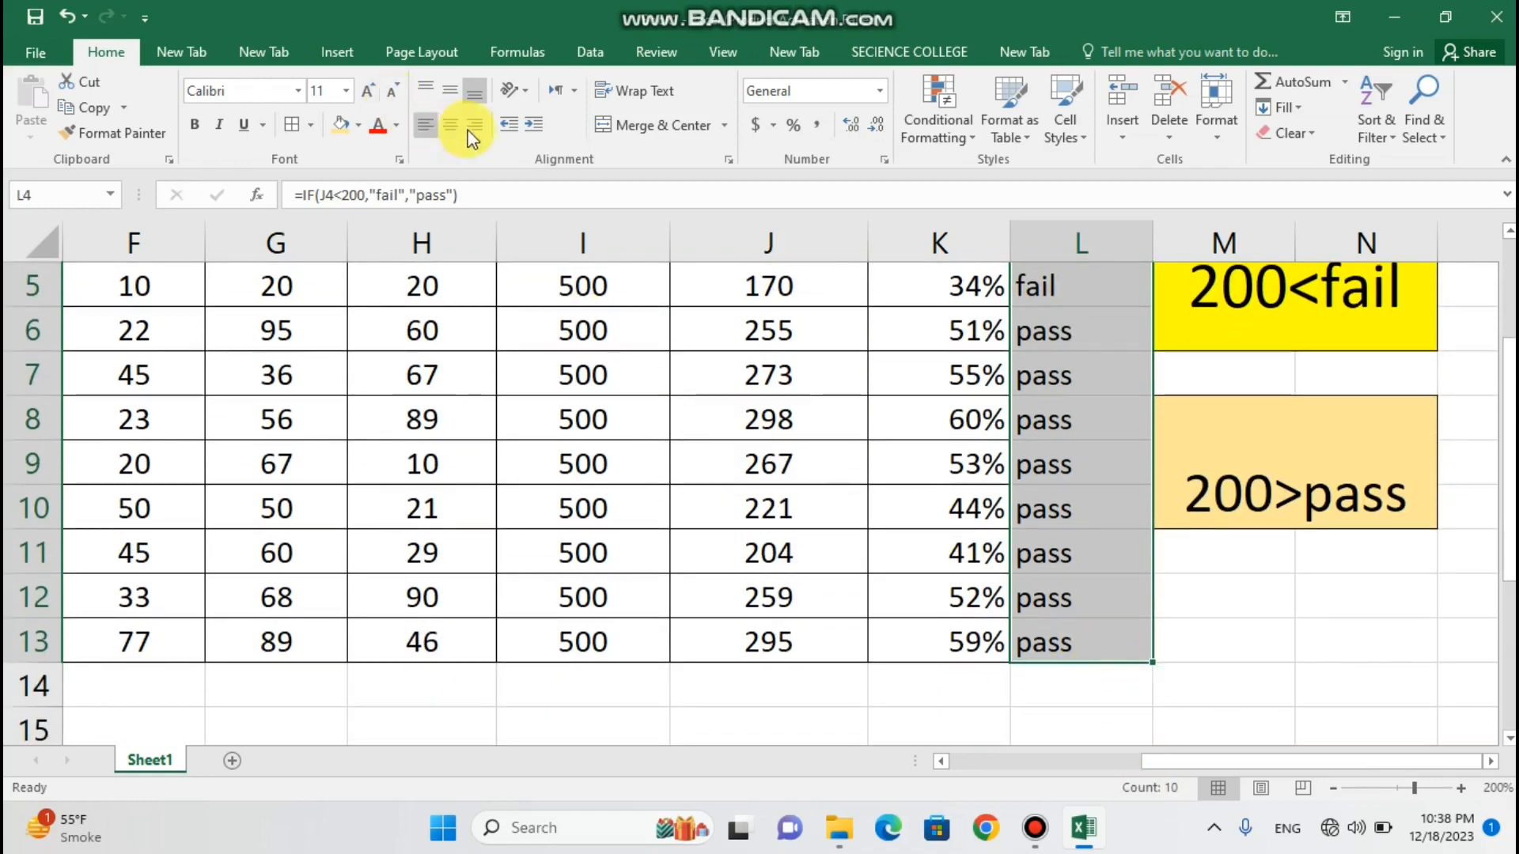
pyautogui.click(446, 84)
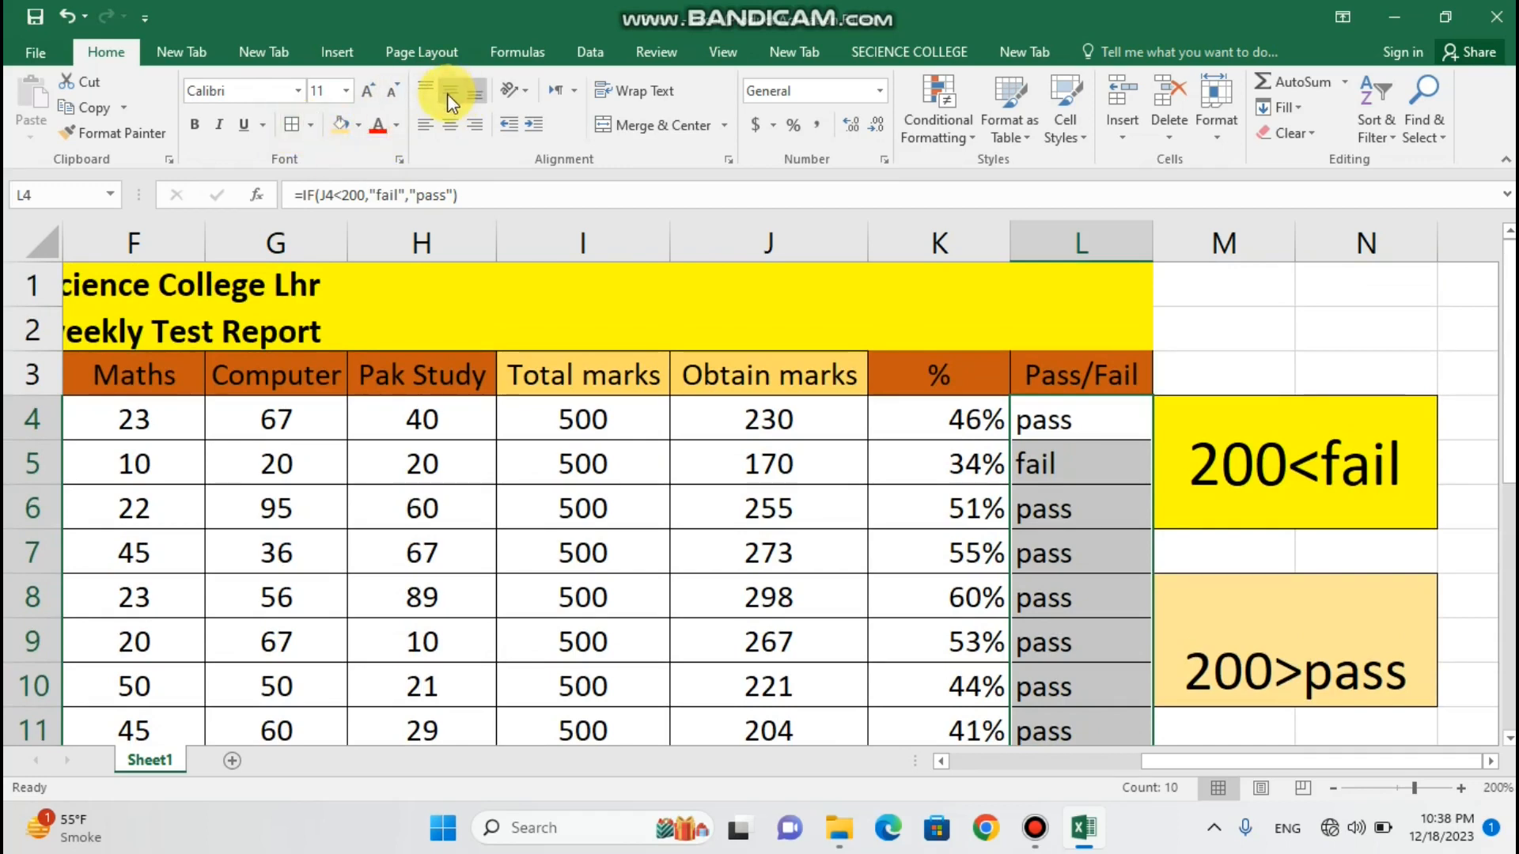
pyautogui.click(449, 123)
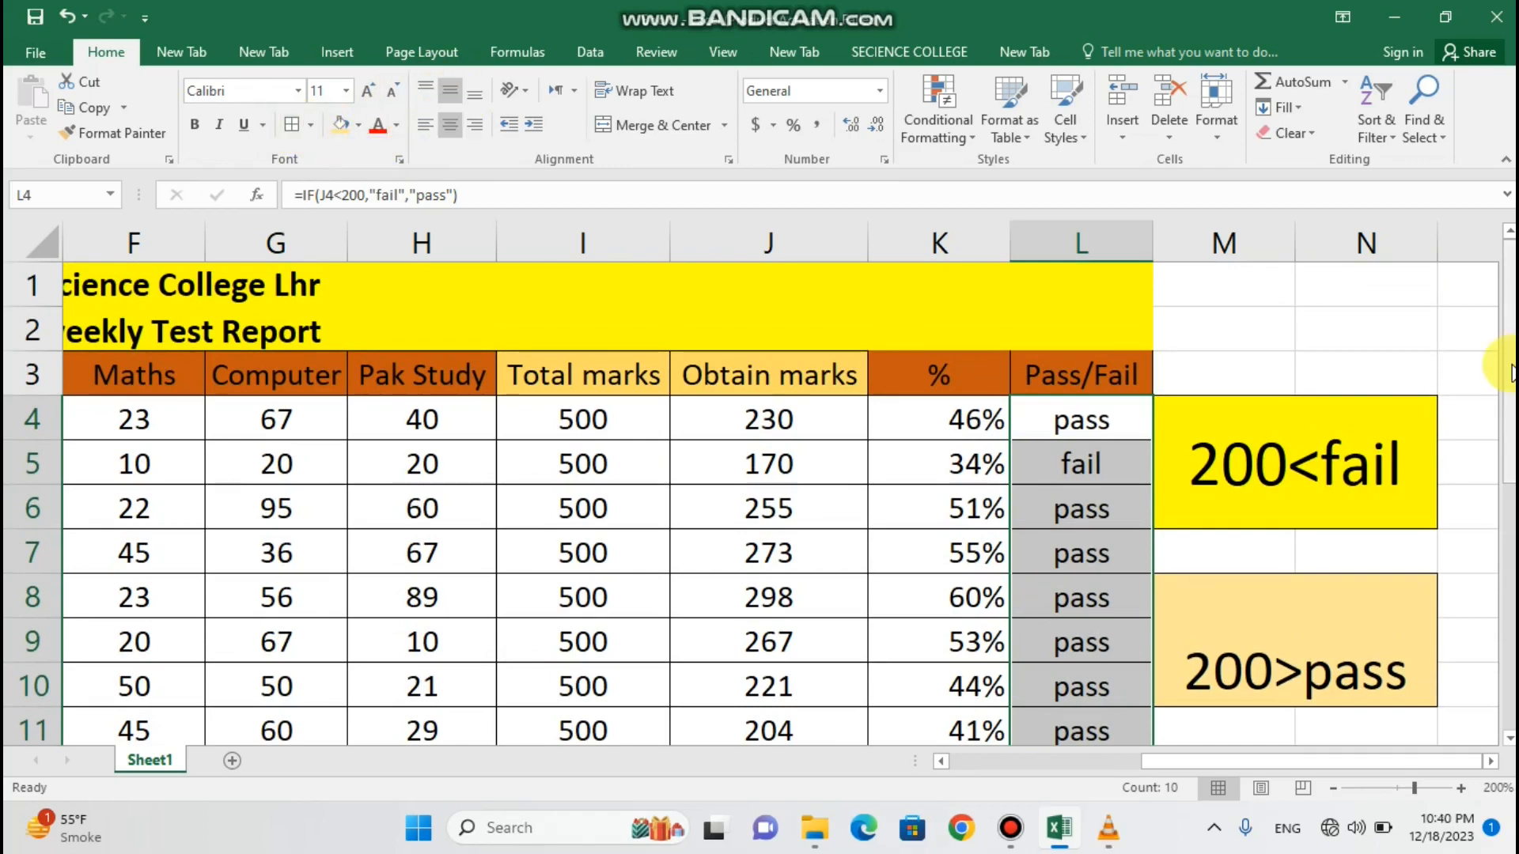
# - Zoom the sheet out to 160% to view the report table from the Name column to the criteria cells
pyautogui.moveTo(1508, 361); pyautogui.dragTo(1508, 435)
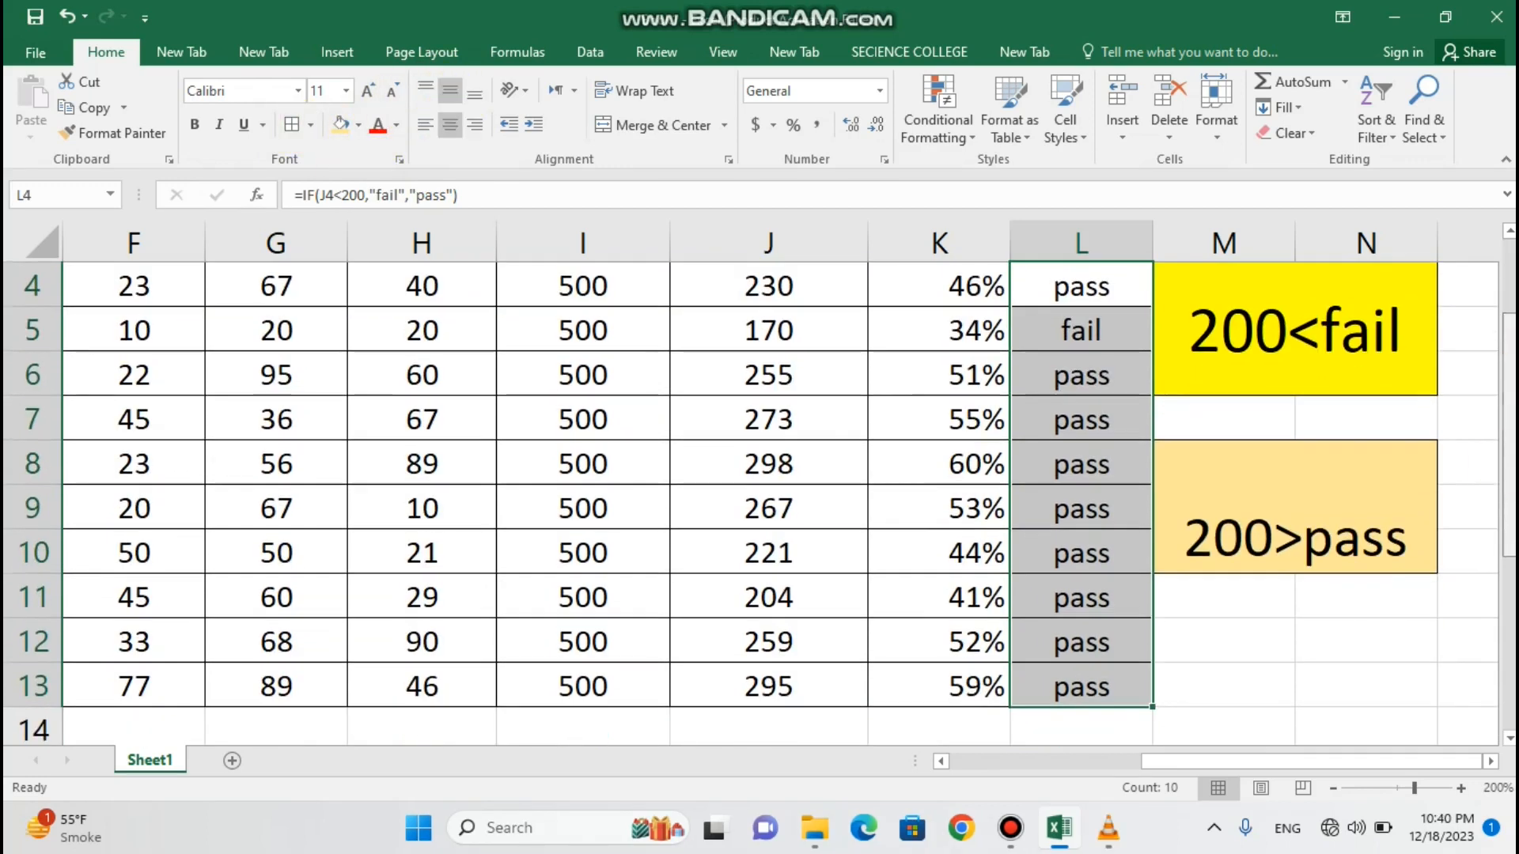
pyautogui.click(1333, 788)
pyautogui.moveTo(1390, 761); pyautogui.dragTo(1441, 751)
pyautogui.moveTo(1508, 395); pyautogui.dragTo(1508, 344)
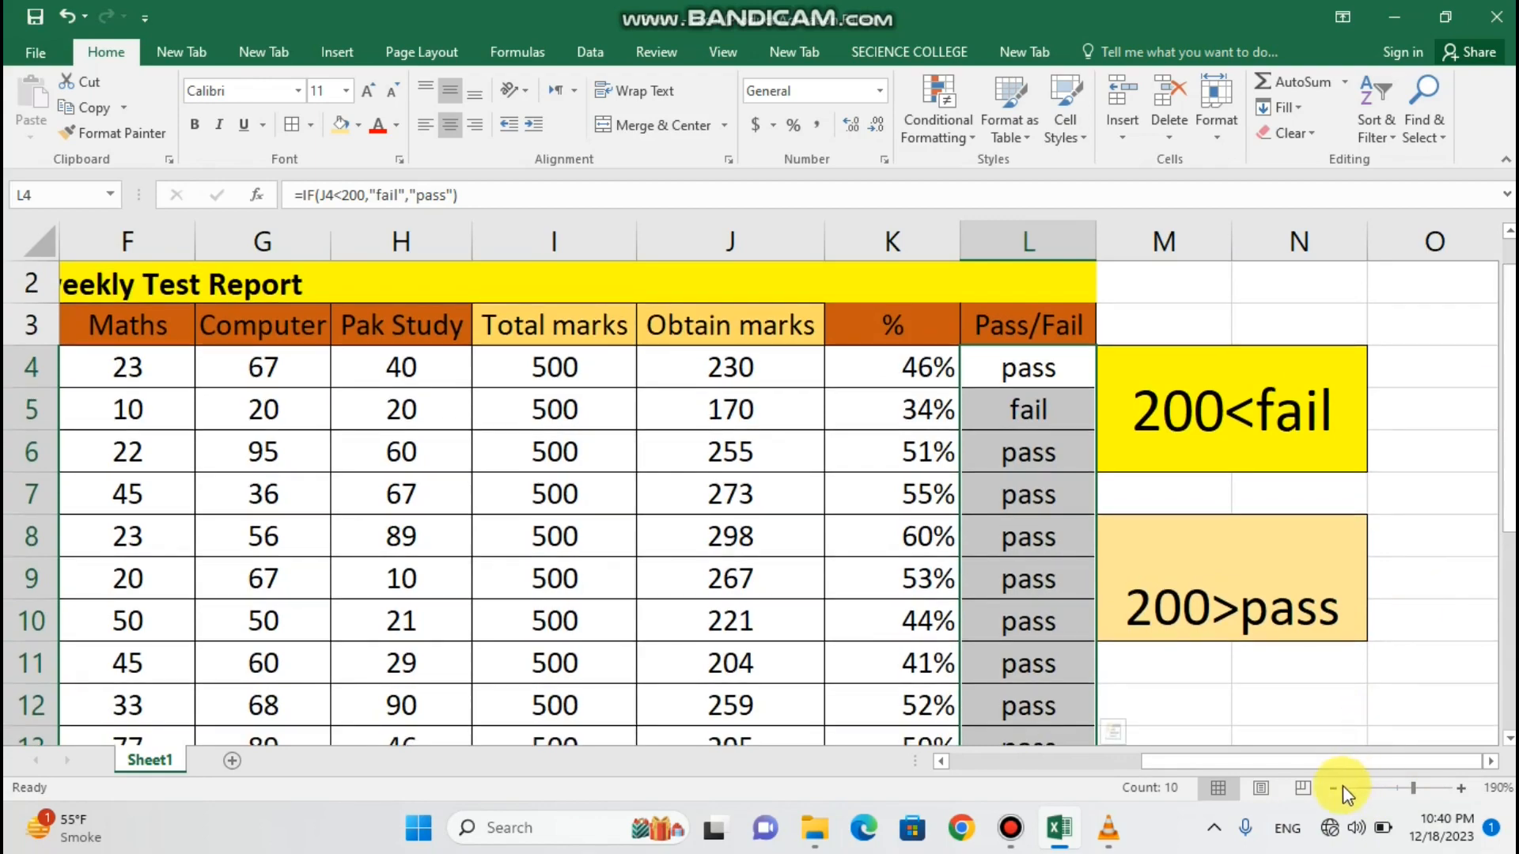
pyautogui.click(1334, 788)
pyautogui.click(1333, 789)
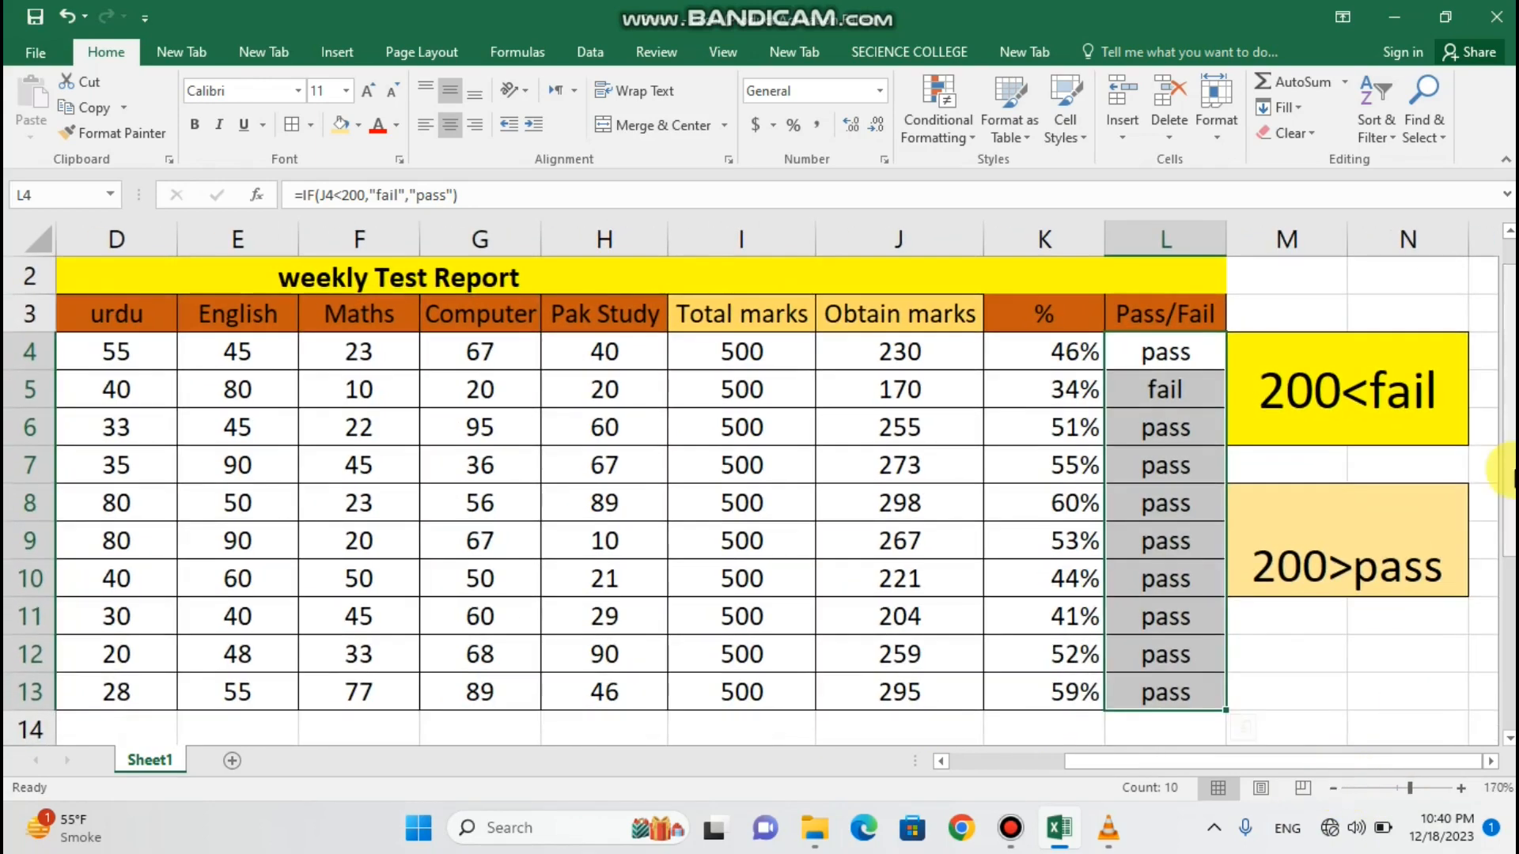
pyautogui.moveTo(1505, 475); pyautogui.dragTo(1503, 439)
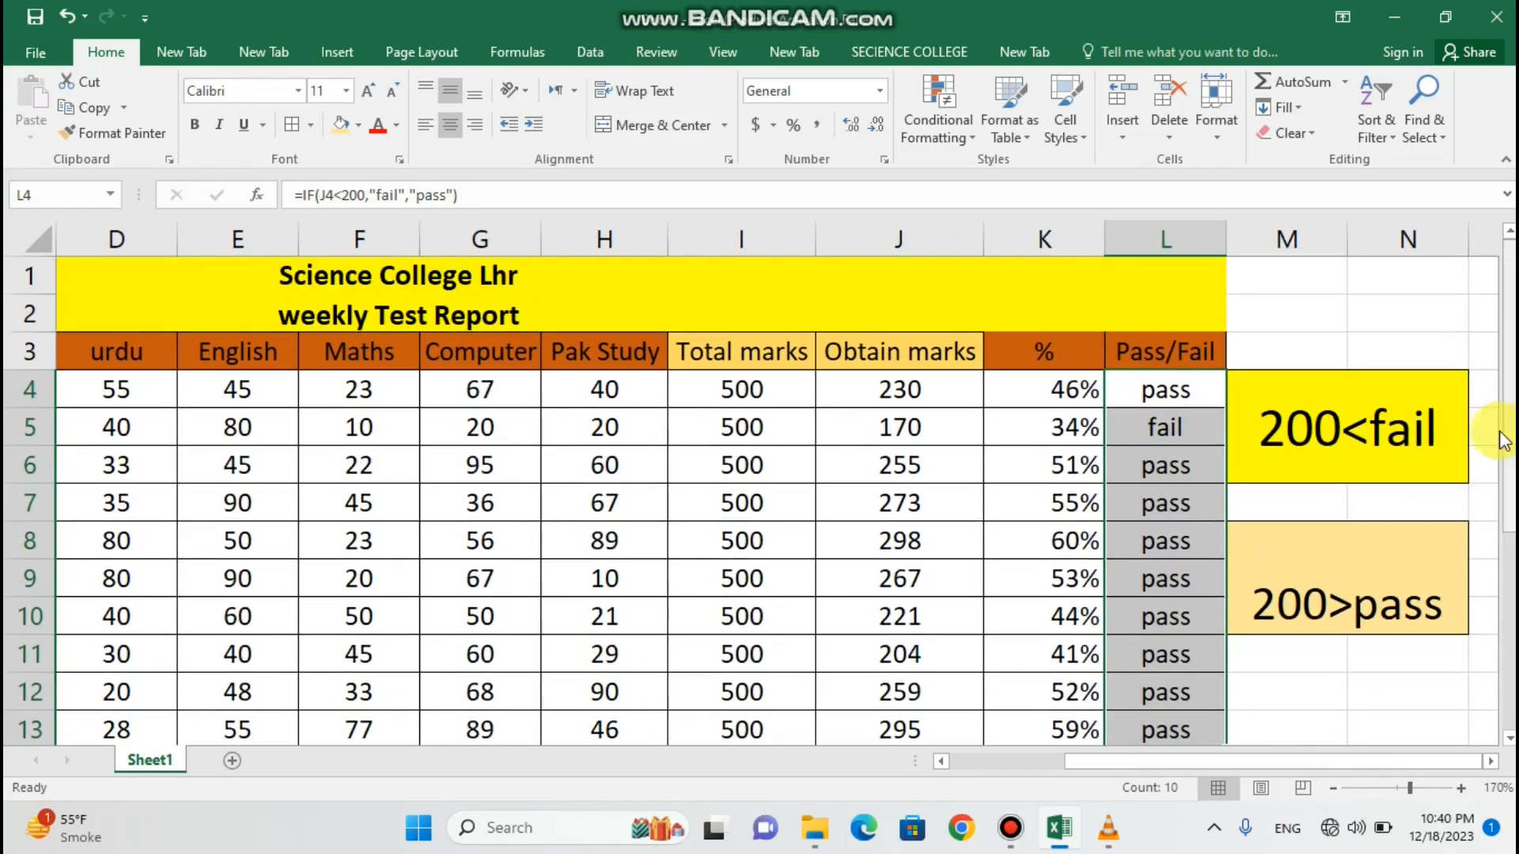
pyautogui.click(1333, 787)
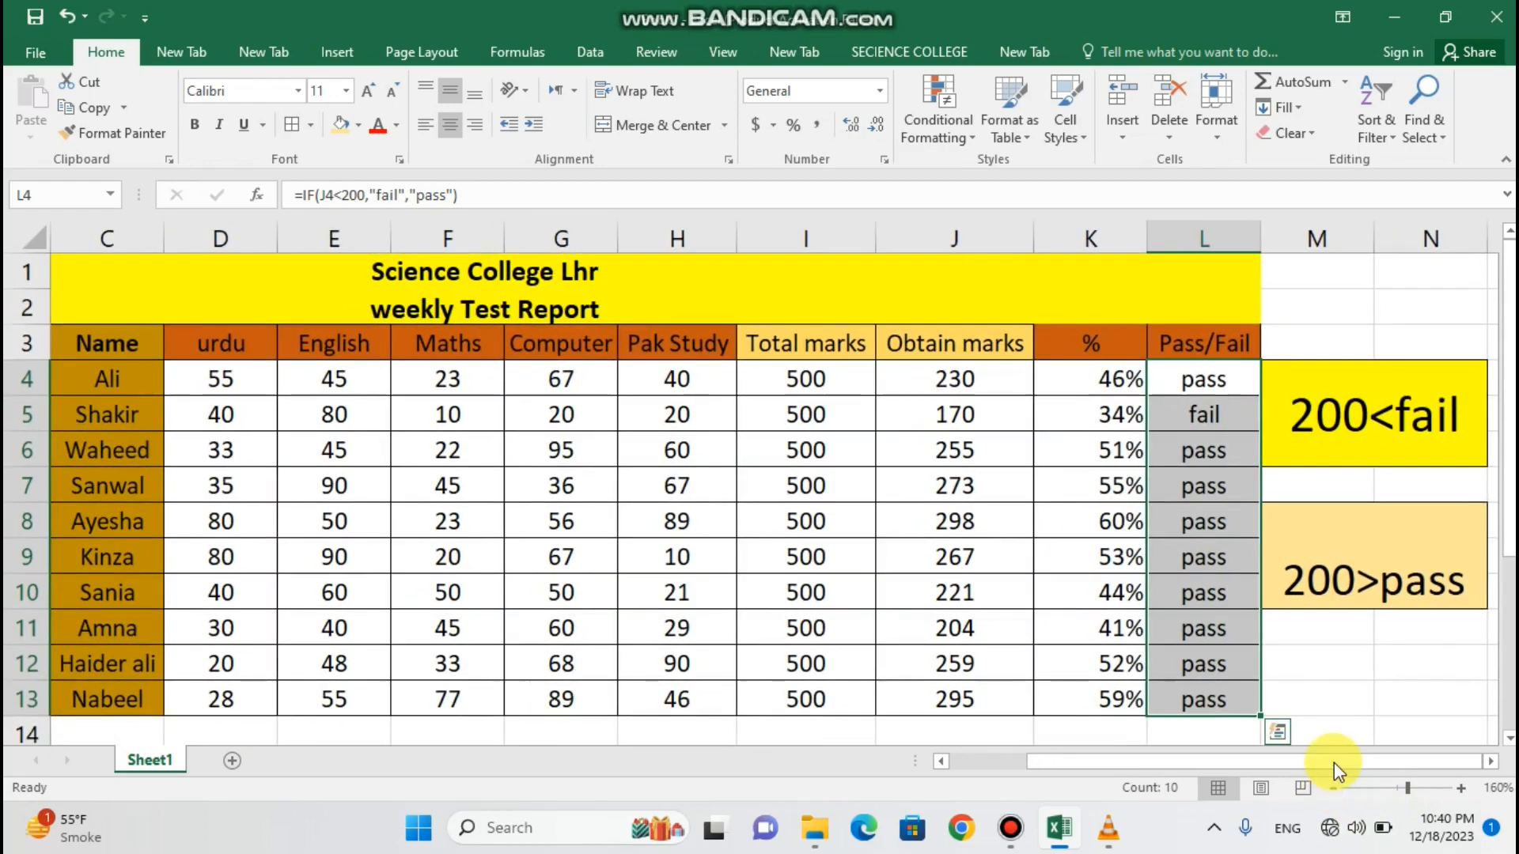
# - Clear the fail and pass criteria text from the yellow and orange merged cells beside the table
pyautogui.click(1345, 415)
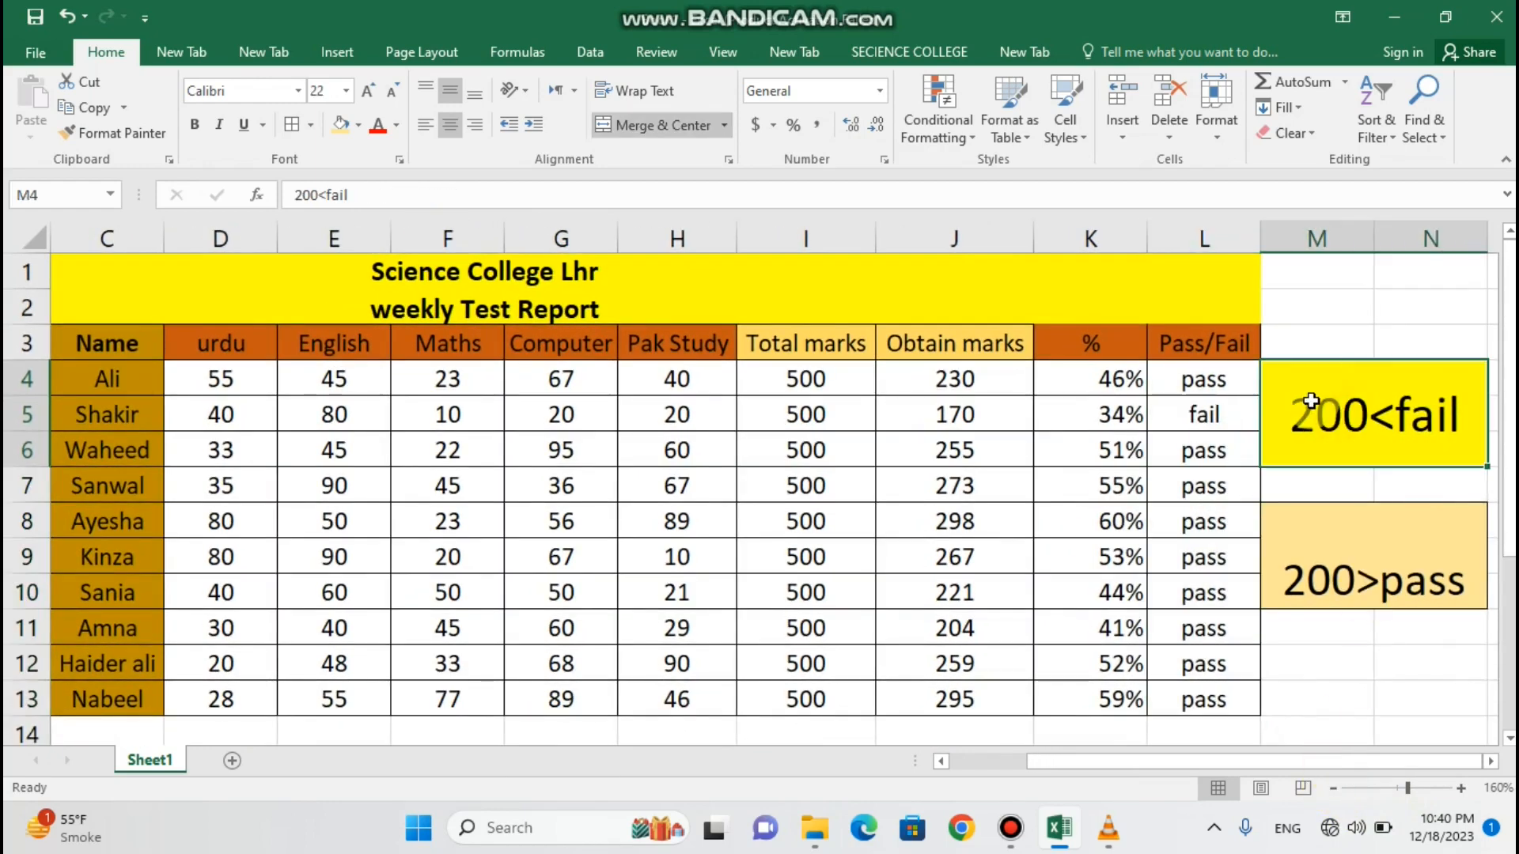
pyautogui.click(1316, 376)
pyautogui.press('Delete')
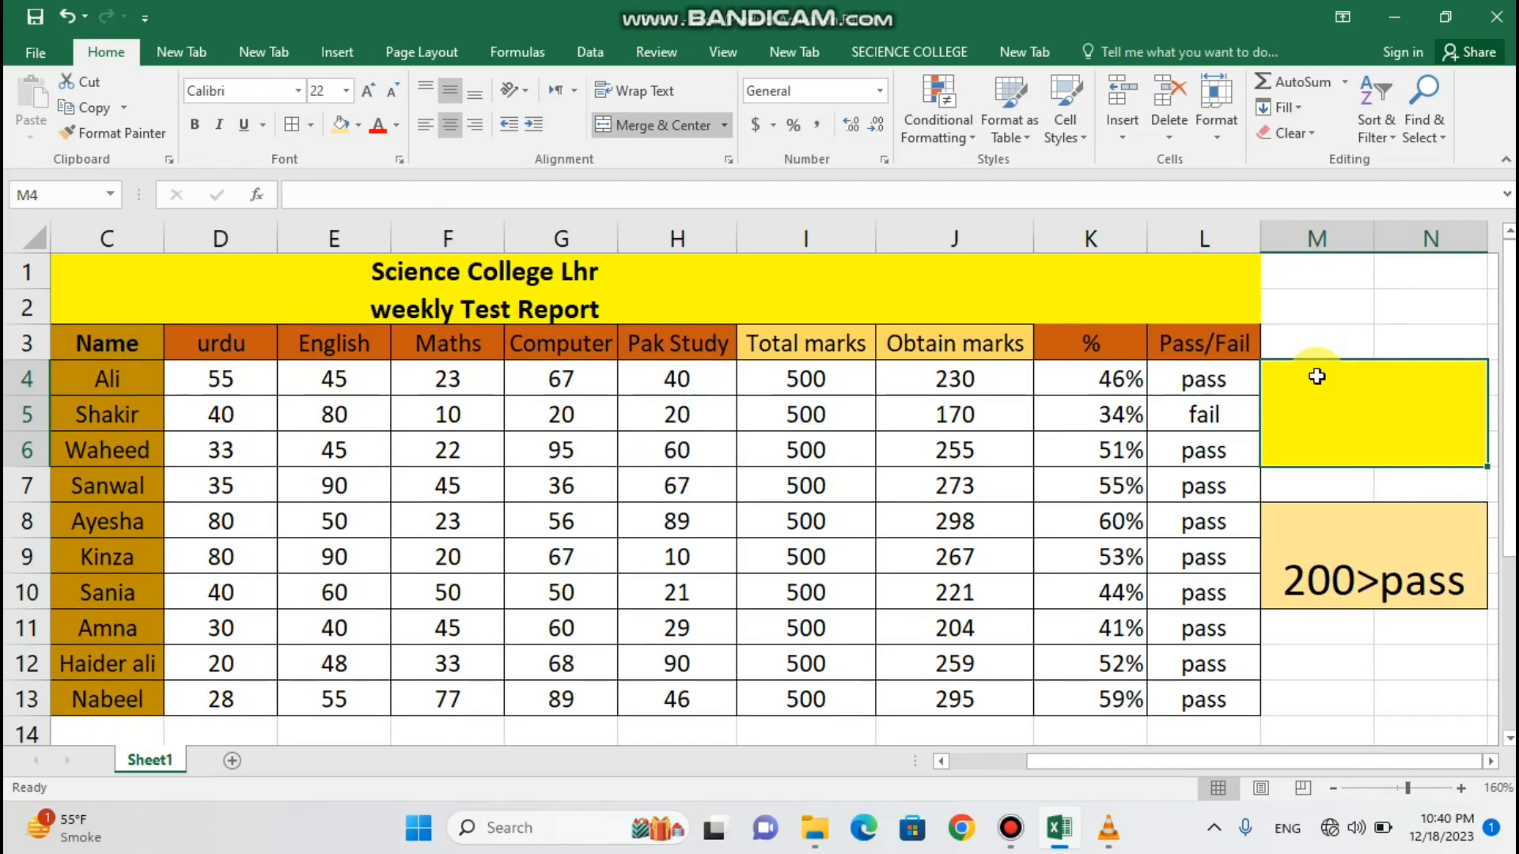
pyautogui.moveTo(1303, 344); pyautogui.dragTo(1465, 630)
pyautogui.click(1465, 628)
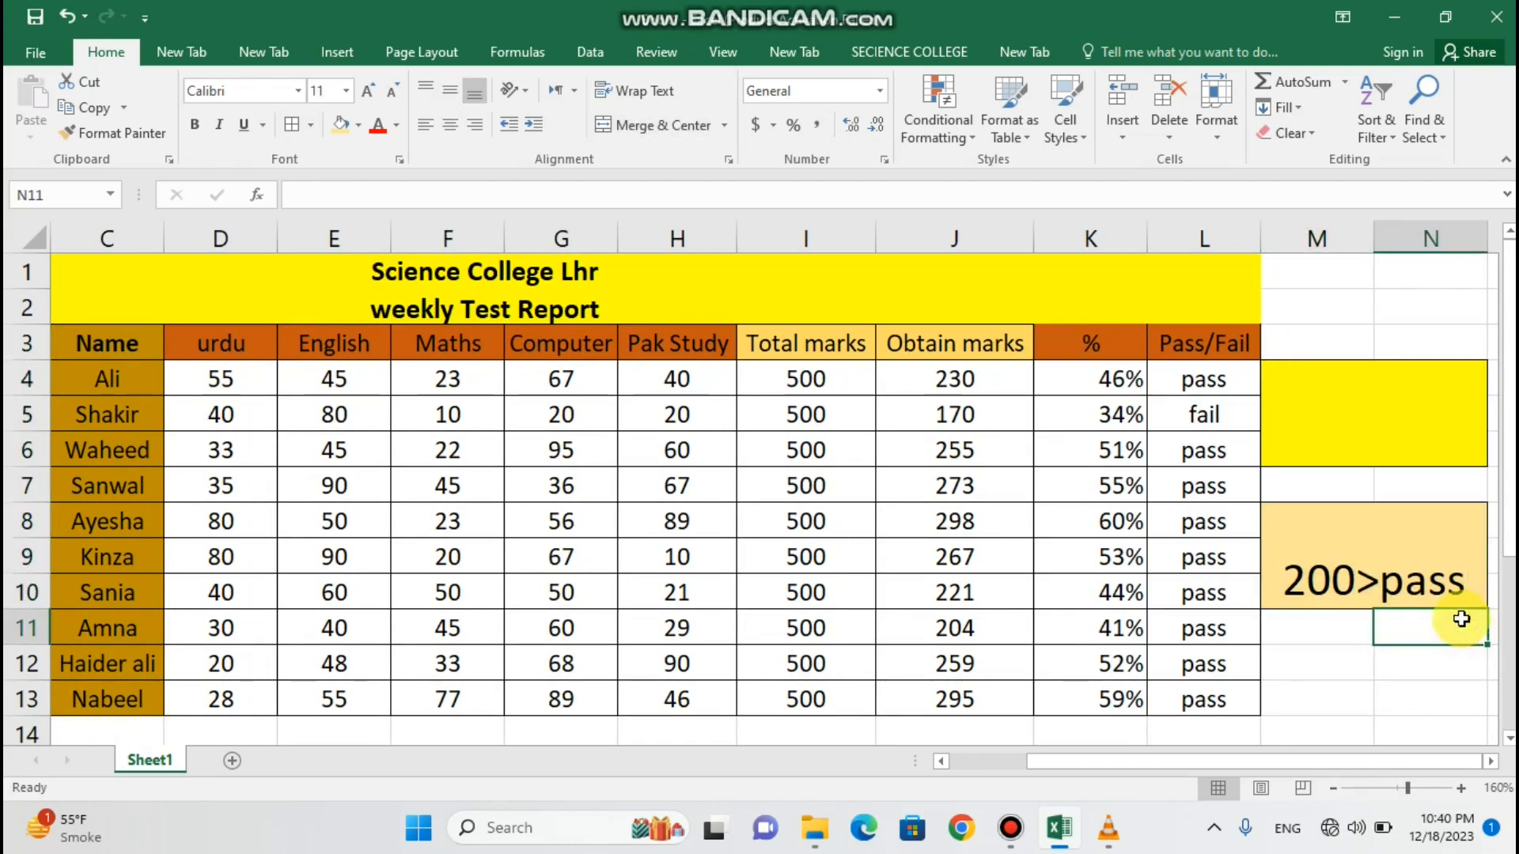
pyautogui.moveTo(1305, 344); pyautogui.dragTo(1395, 554)
pyautogui.press('Delete')
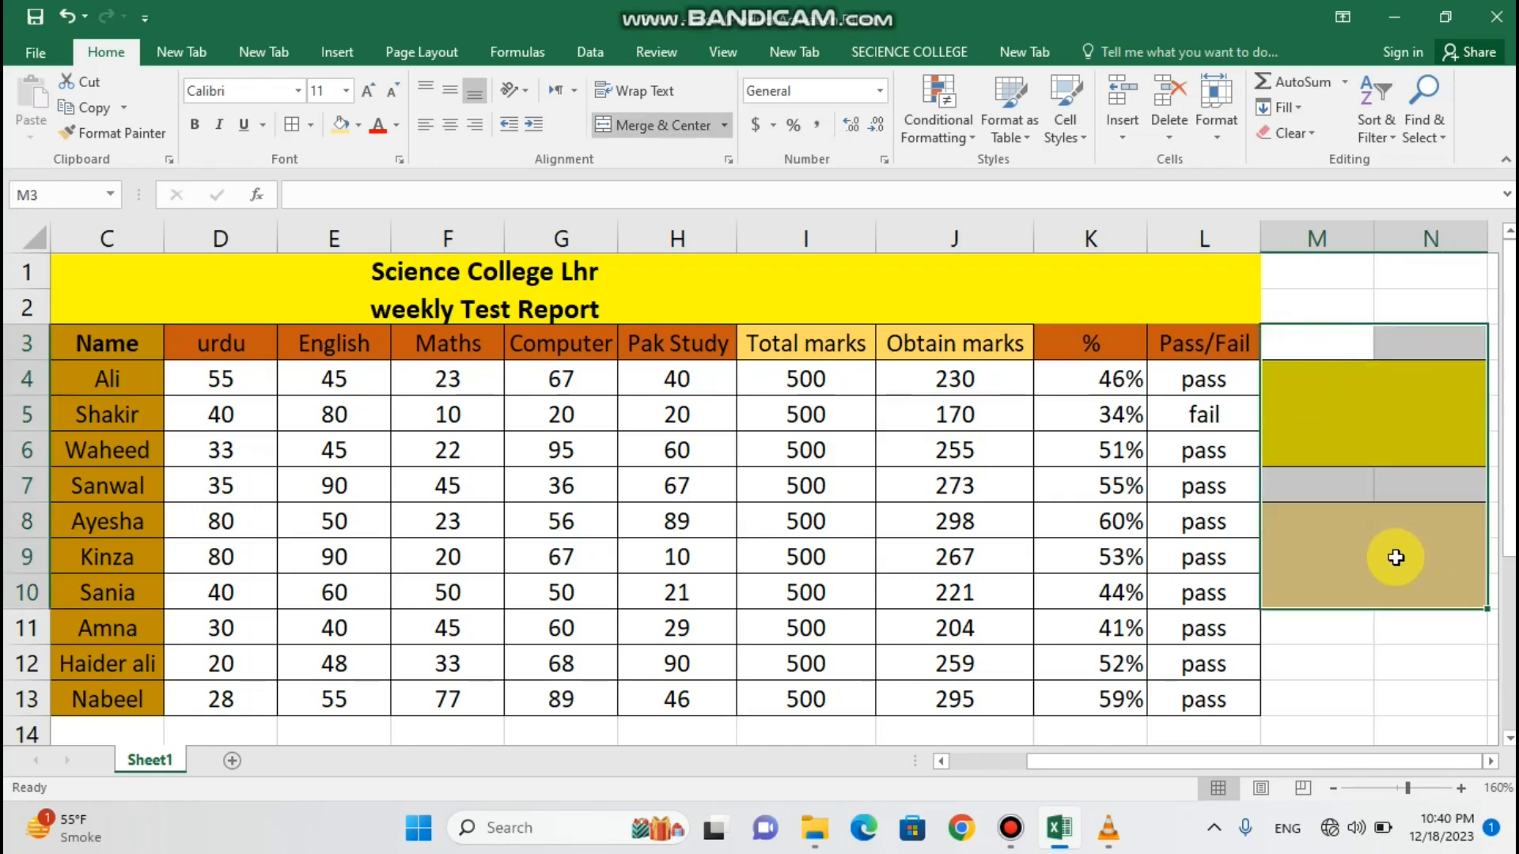
# - Unmerge the emptied orange cell M8:N10 and yellow cell M4:N6
pyautogui.click(1390, 677)
pyautogui.click(1366, 533)
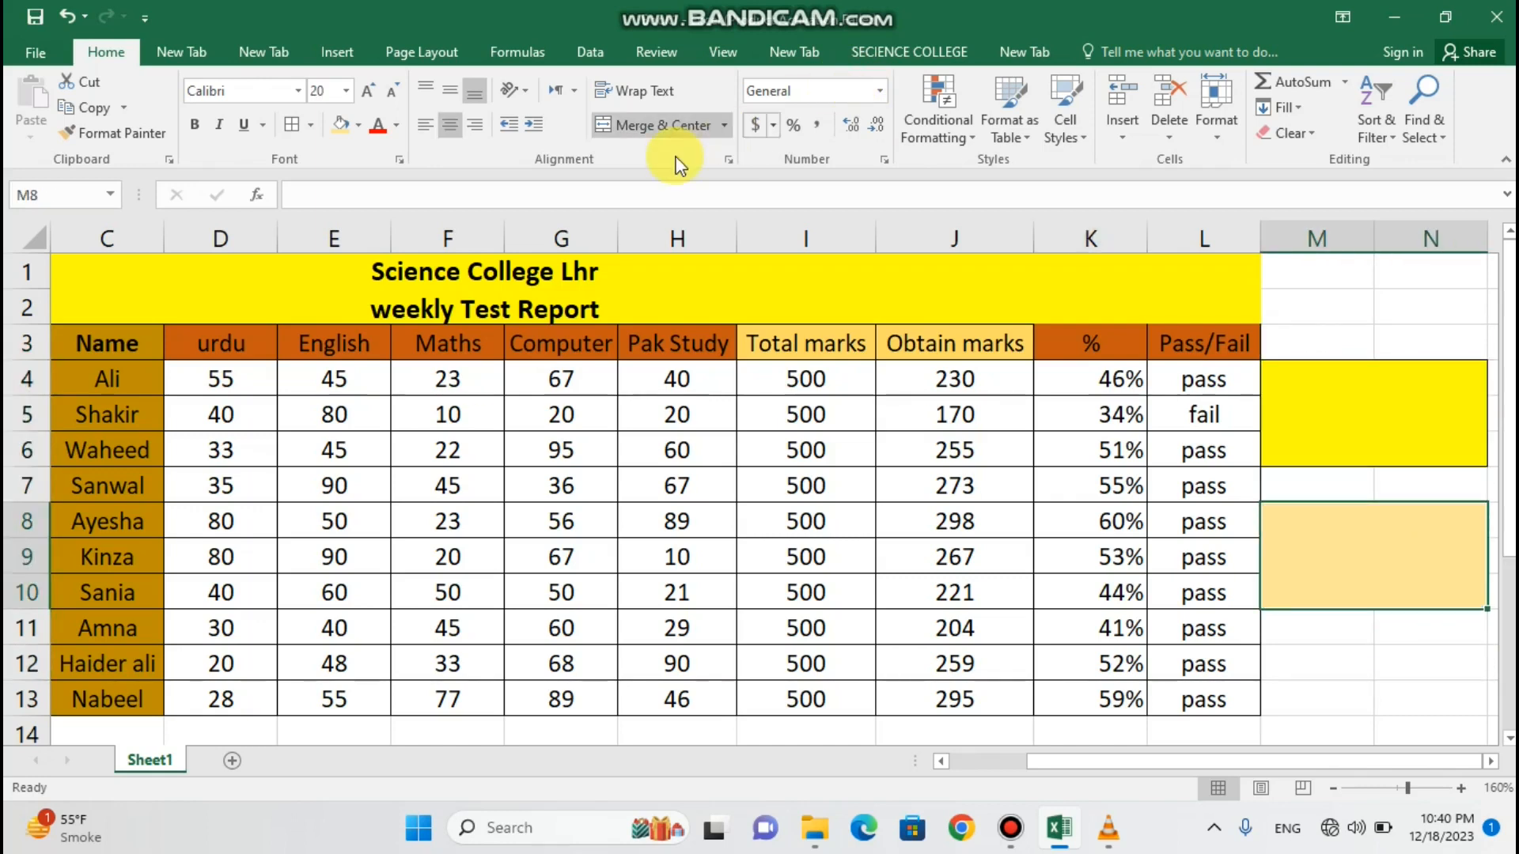
pyautogui.click(667, 127)
pyautogui.moveTo(1262, 378); pyautogui.dragTo(1355, 430)
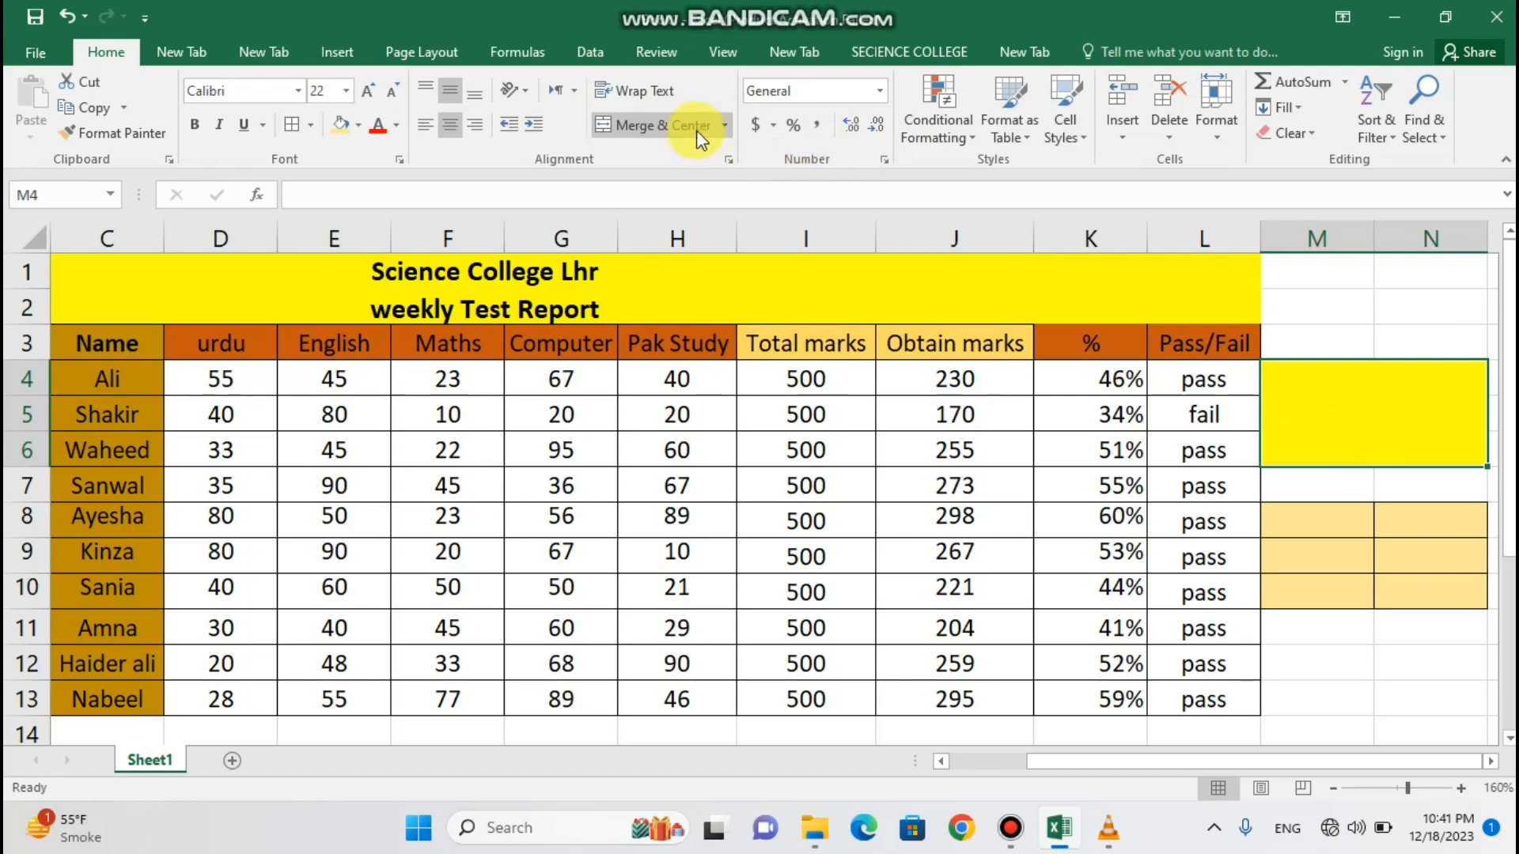
pyautogui.click(667, 125)
# - Delete columns M and N, which hold the colored criteria cells
pyautogui.moveTo(1317, 237); pyautogui.dragTo(1430, 238)
pyautogui.rightClick(1320, 241)
pyautogui.click(1369, 425)
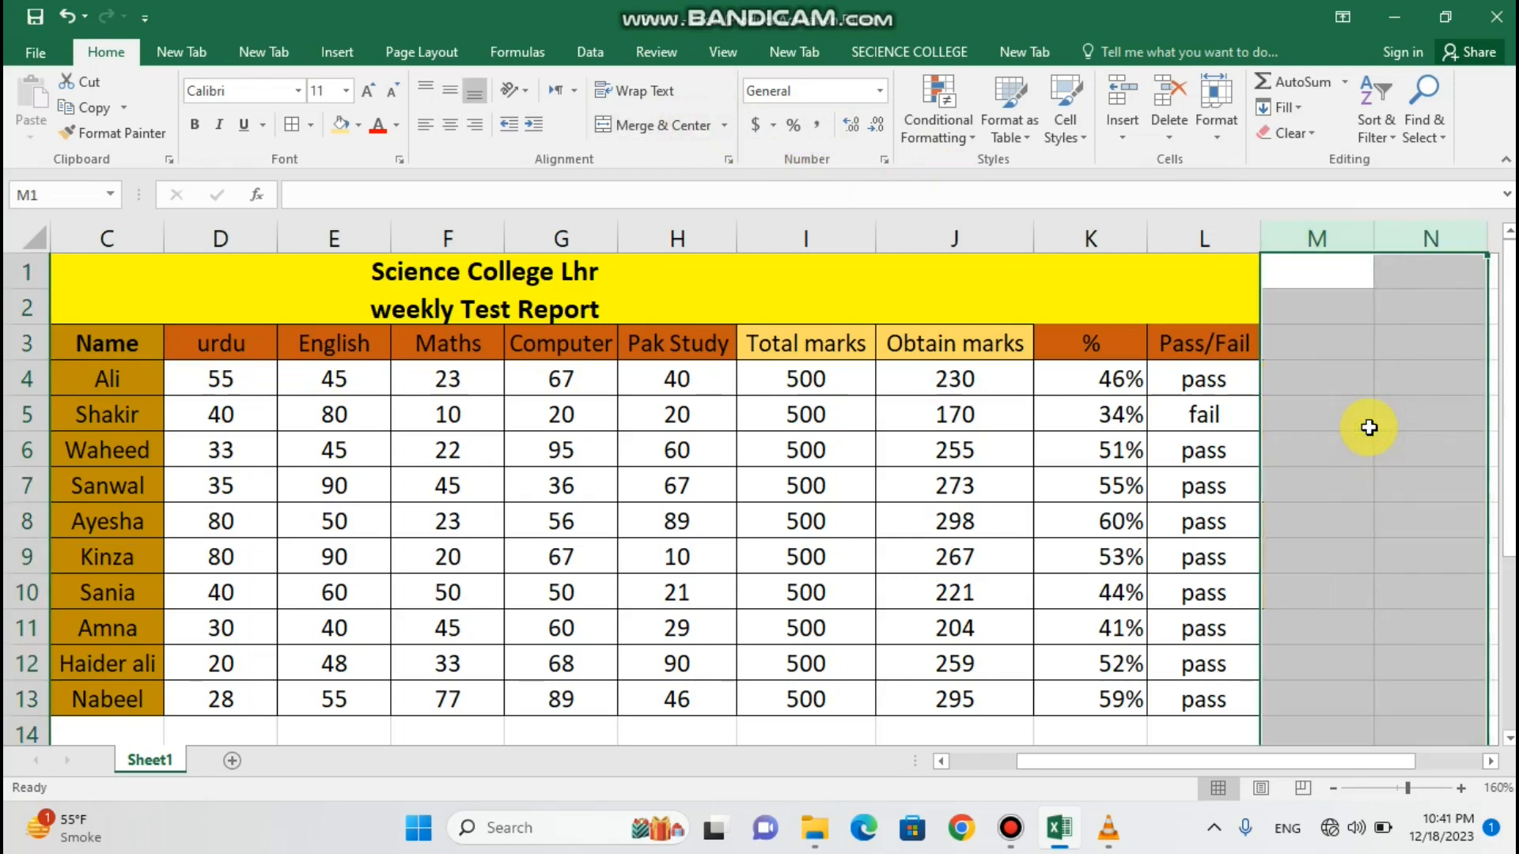
pyautogui.click(1365, 423)
# - Copy the Pass/Fail header from L3 and paste it into M3 as values only
pyautogui.click(1232, 362)
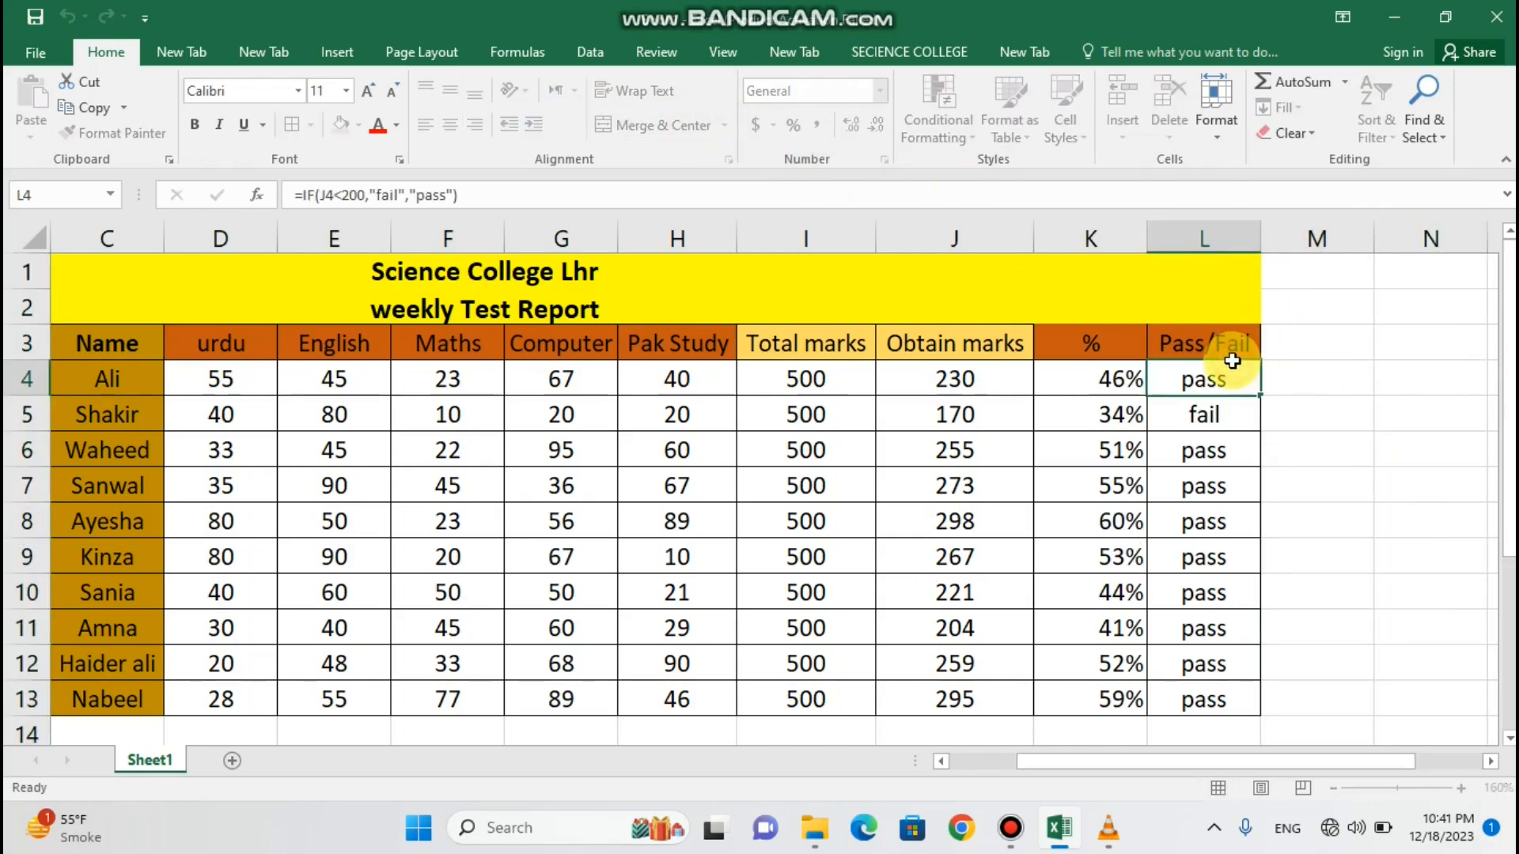
pyautogui.click(1240, 350)
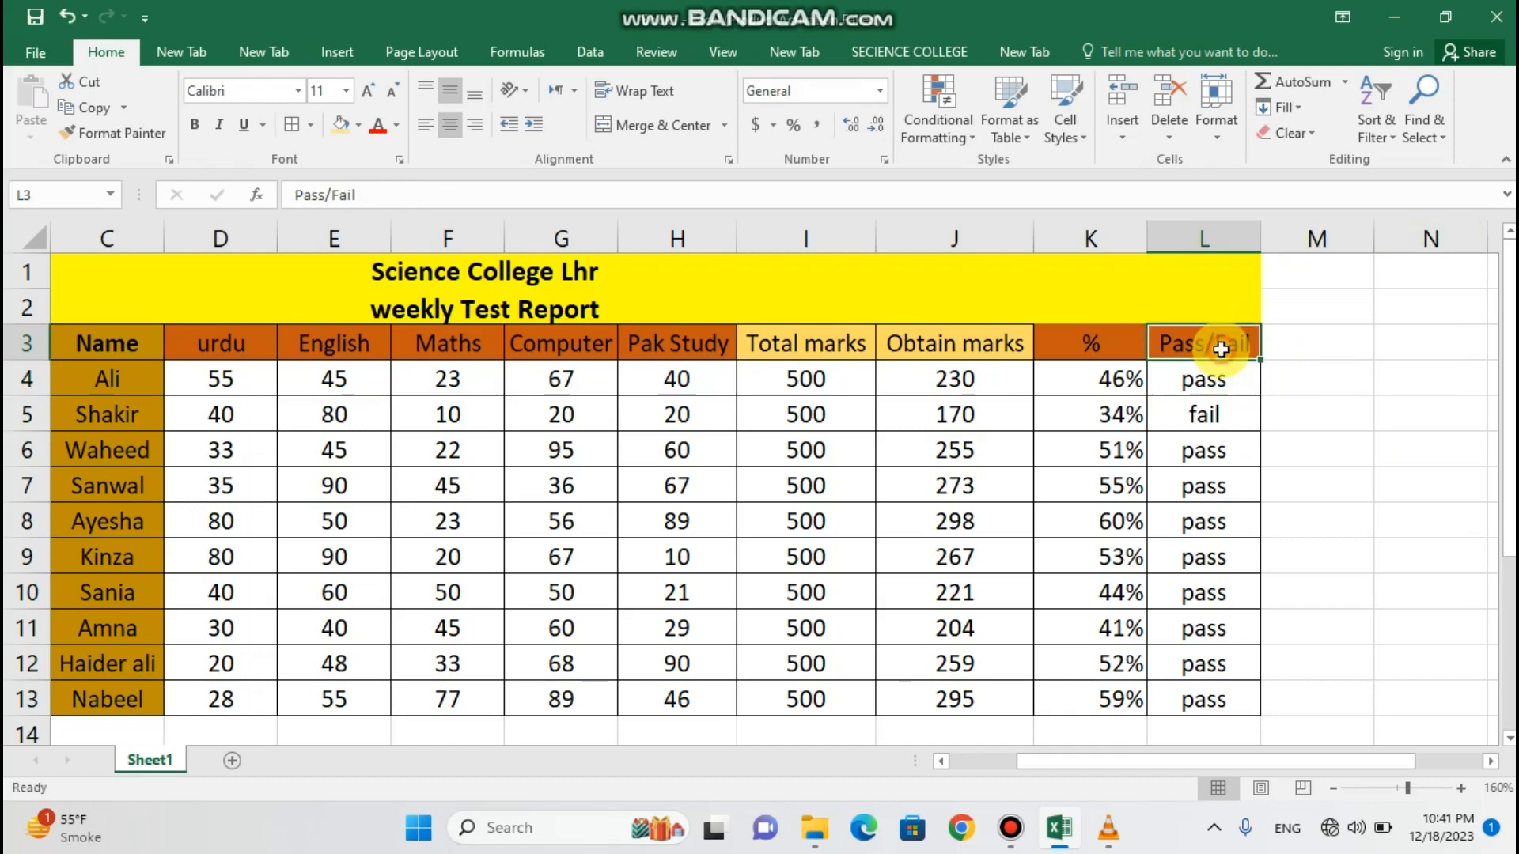
pyautogui.click(1314, 342)
pyautogui.click(1232, 342)
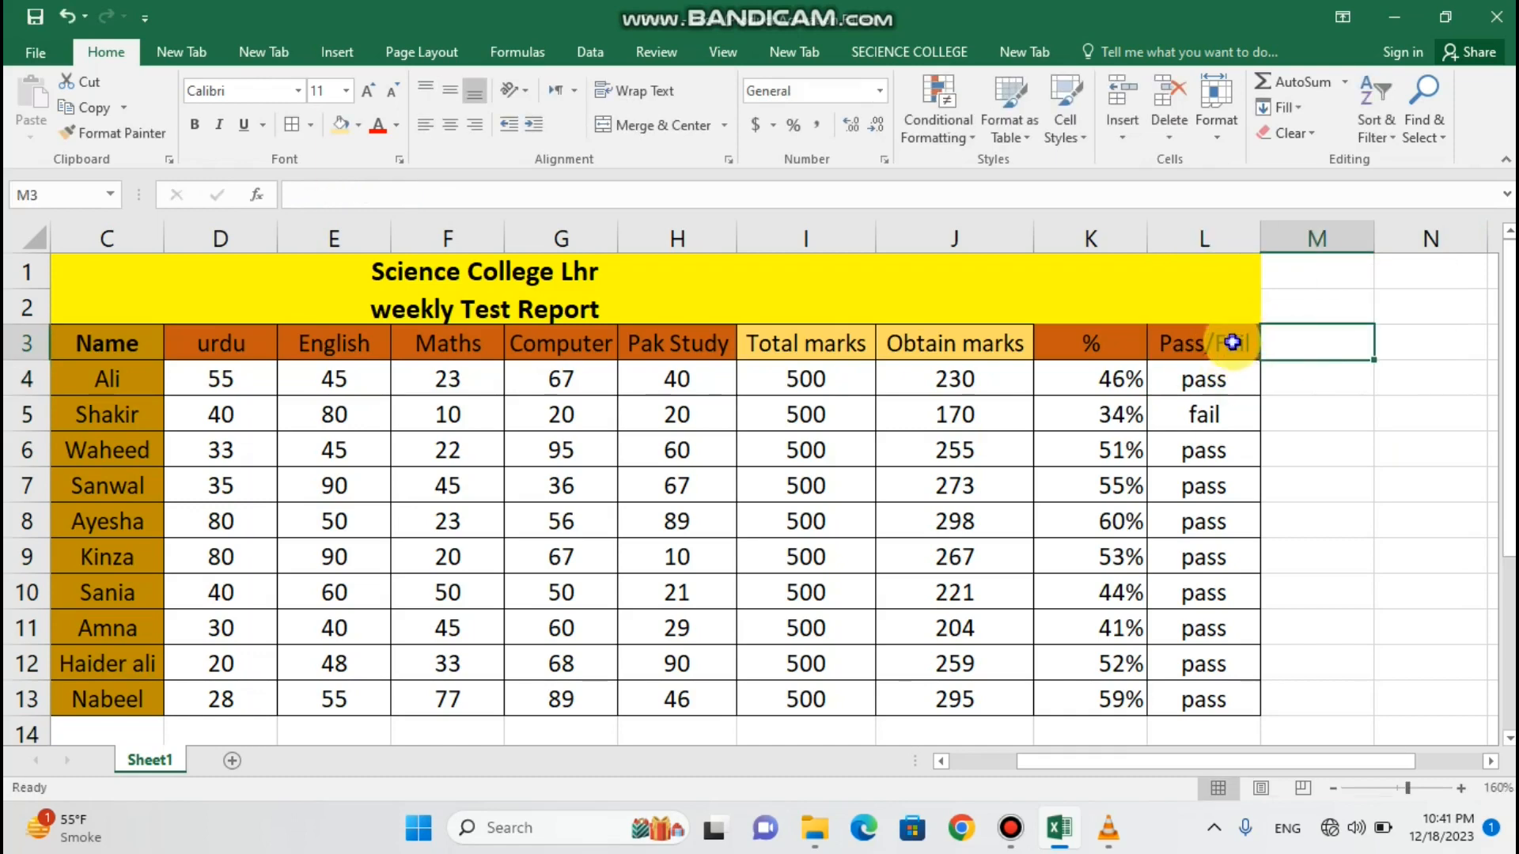
pyautogui.rightClick(1232, 341)
pyautogui.click(1281, 360)
pyautogui.click(1295, 345)
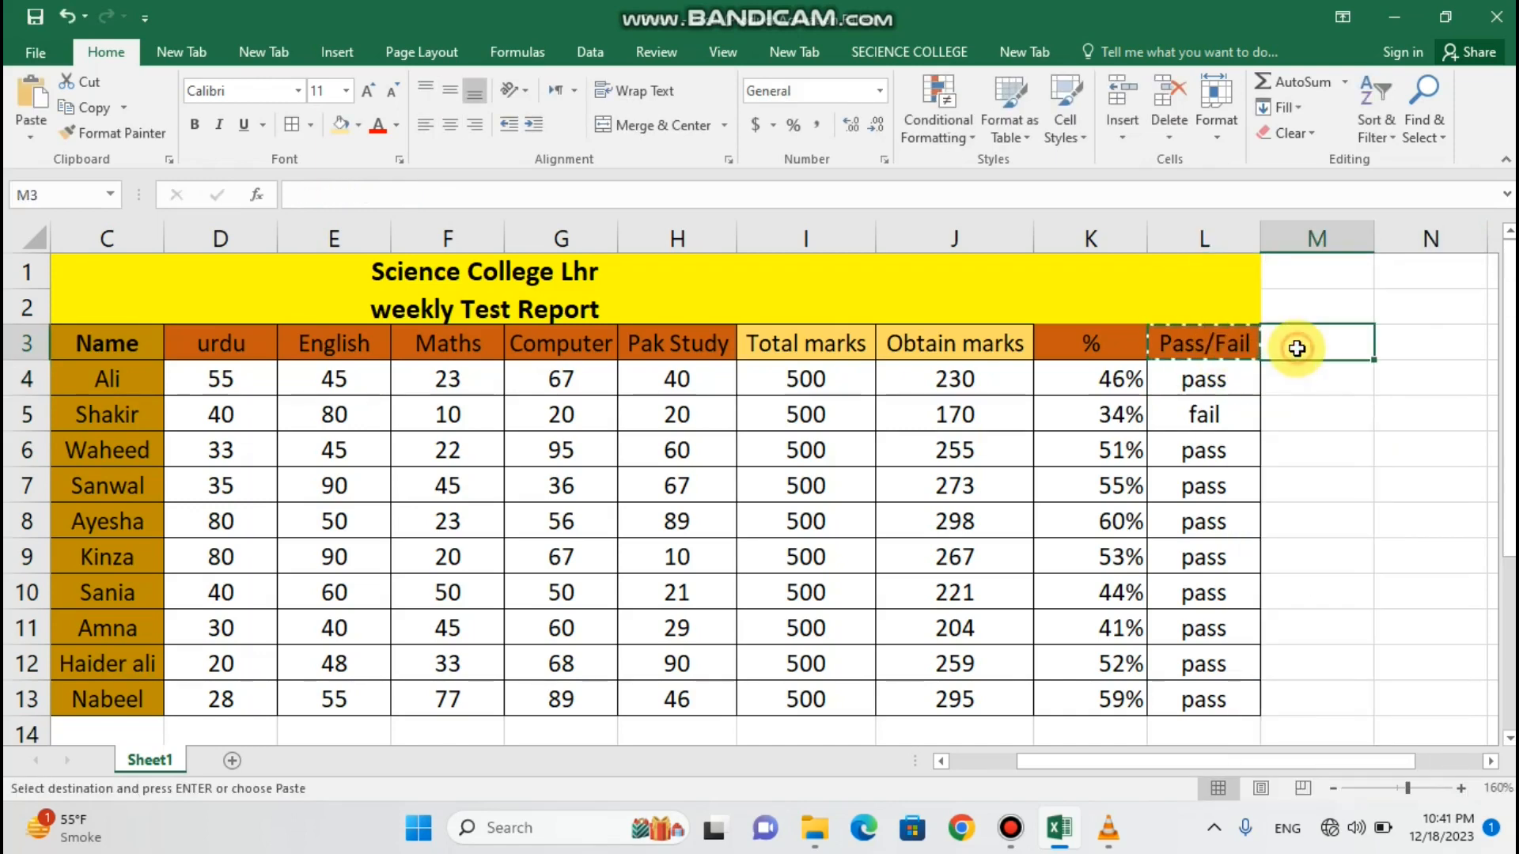
pyautogui.rightClick(1294, 346)
pyautogui.click(1144, 419)
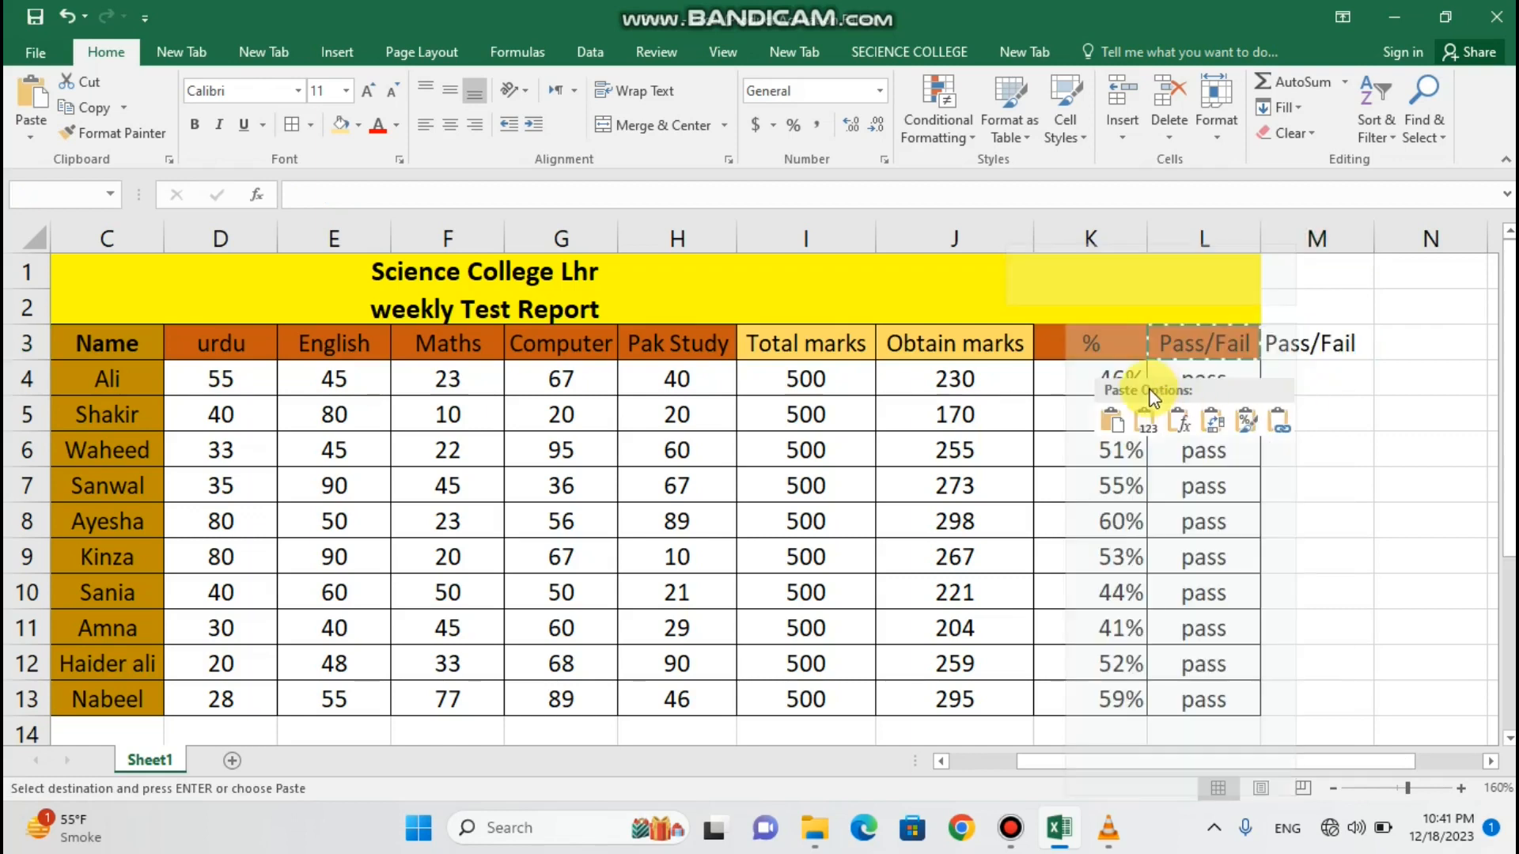
# - Paste the copied Pass/Fail header into M3 with its original orange formatting
pyautogui.click(1109, 422)
pyautogui.click(1362, 424)
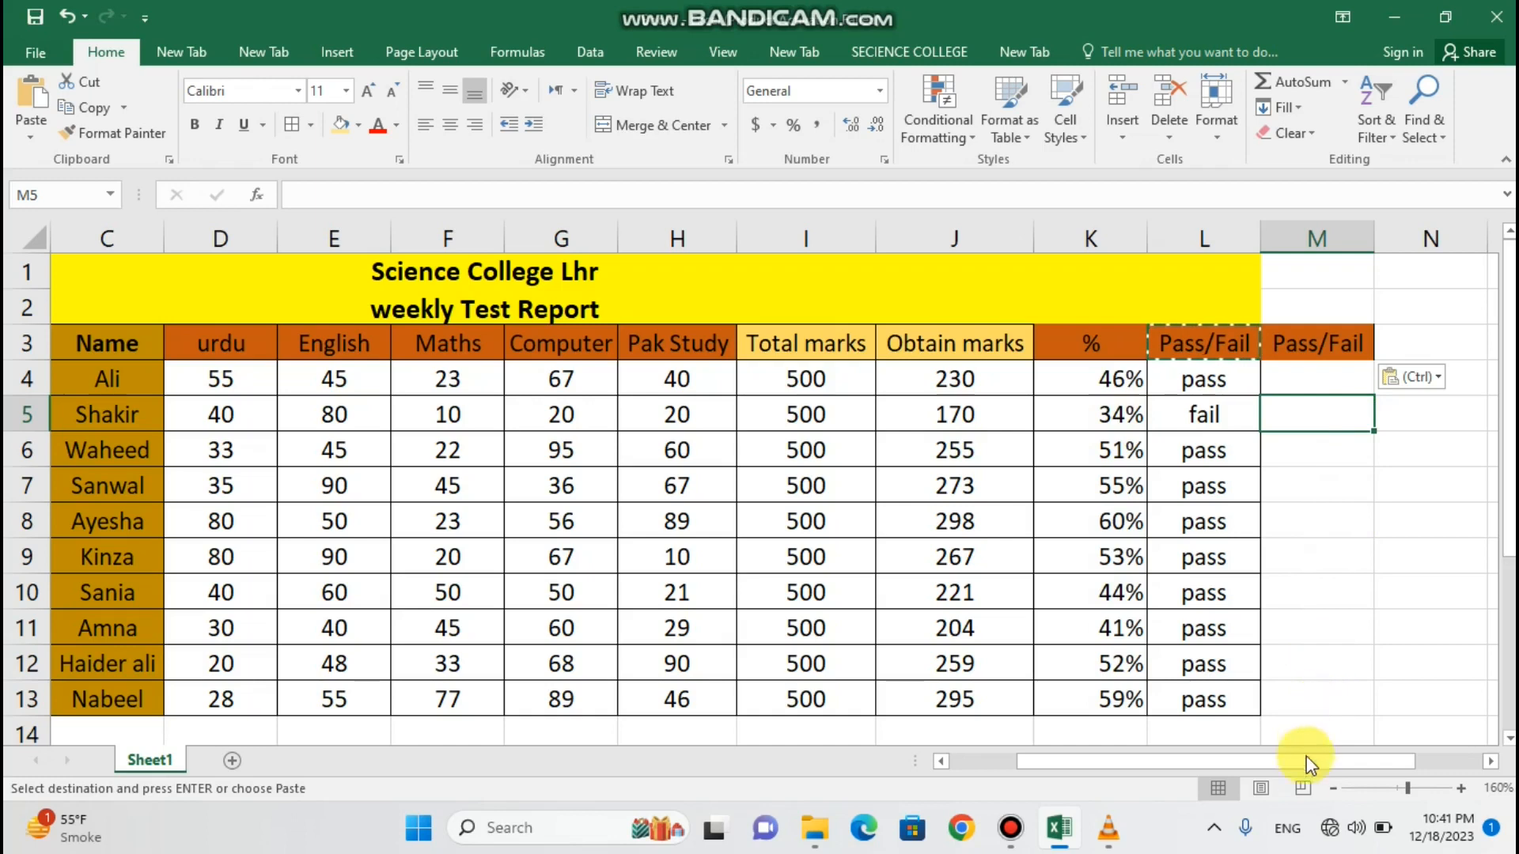
pyautogui.moveTo(1307, 761)
pyautogui.mouseDown()
pyautogui.moveTo(1269, 770)
pyautogui.moveTo(1306, 760)
pyautogui.mouseUp()
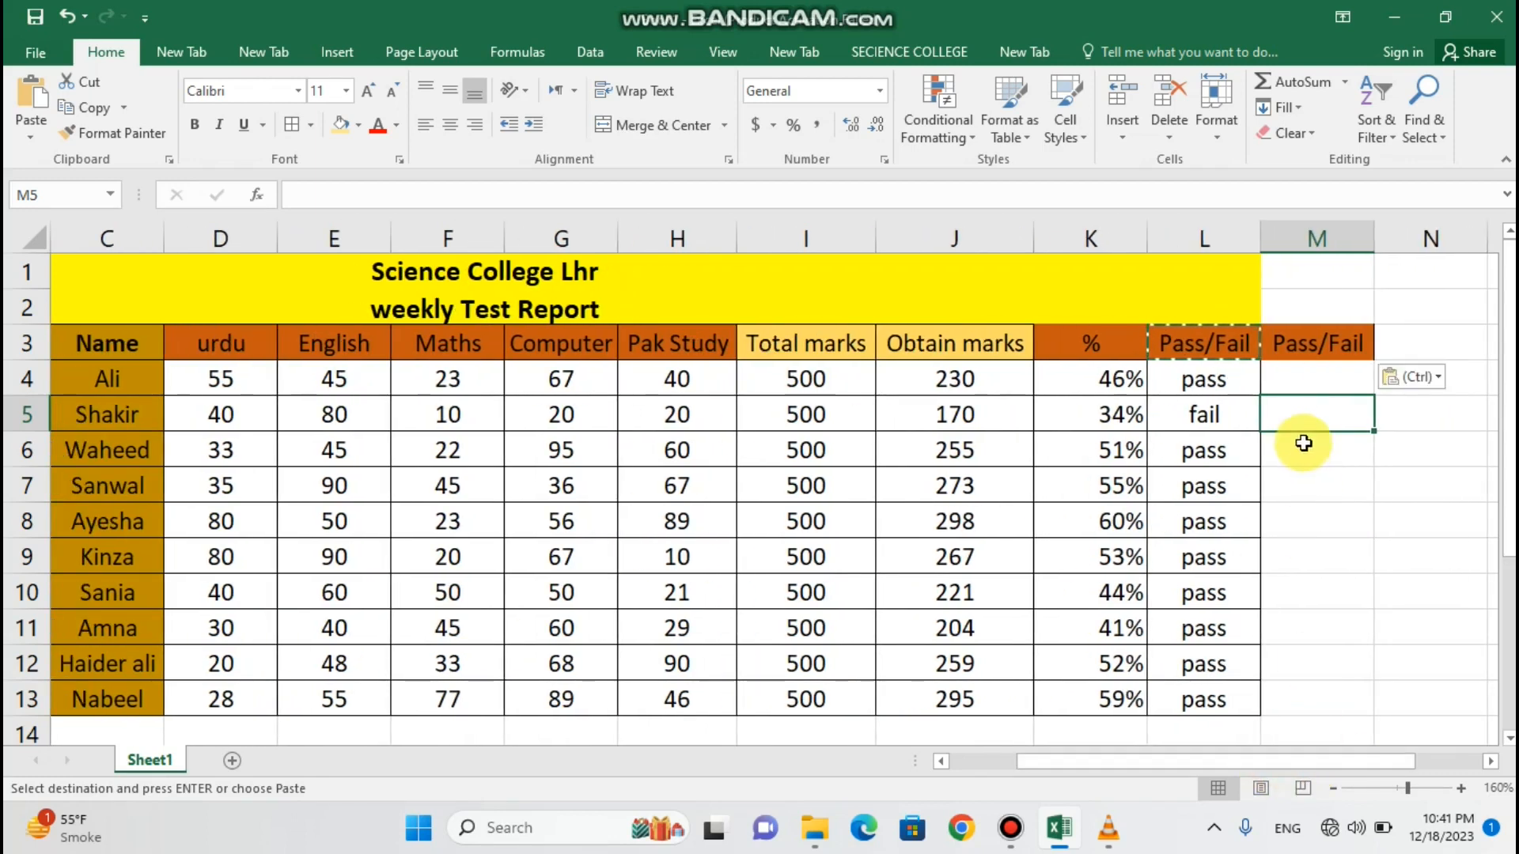
# - Start an IF formula in M4 that tests whether the obtained marks in J4 are greater than 350
pyautogui.click(1293, 388)
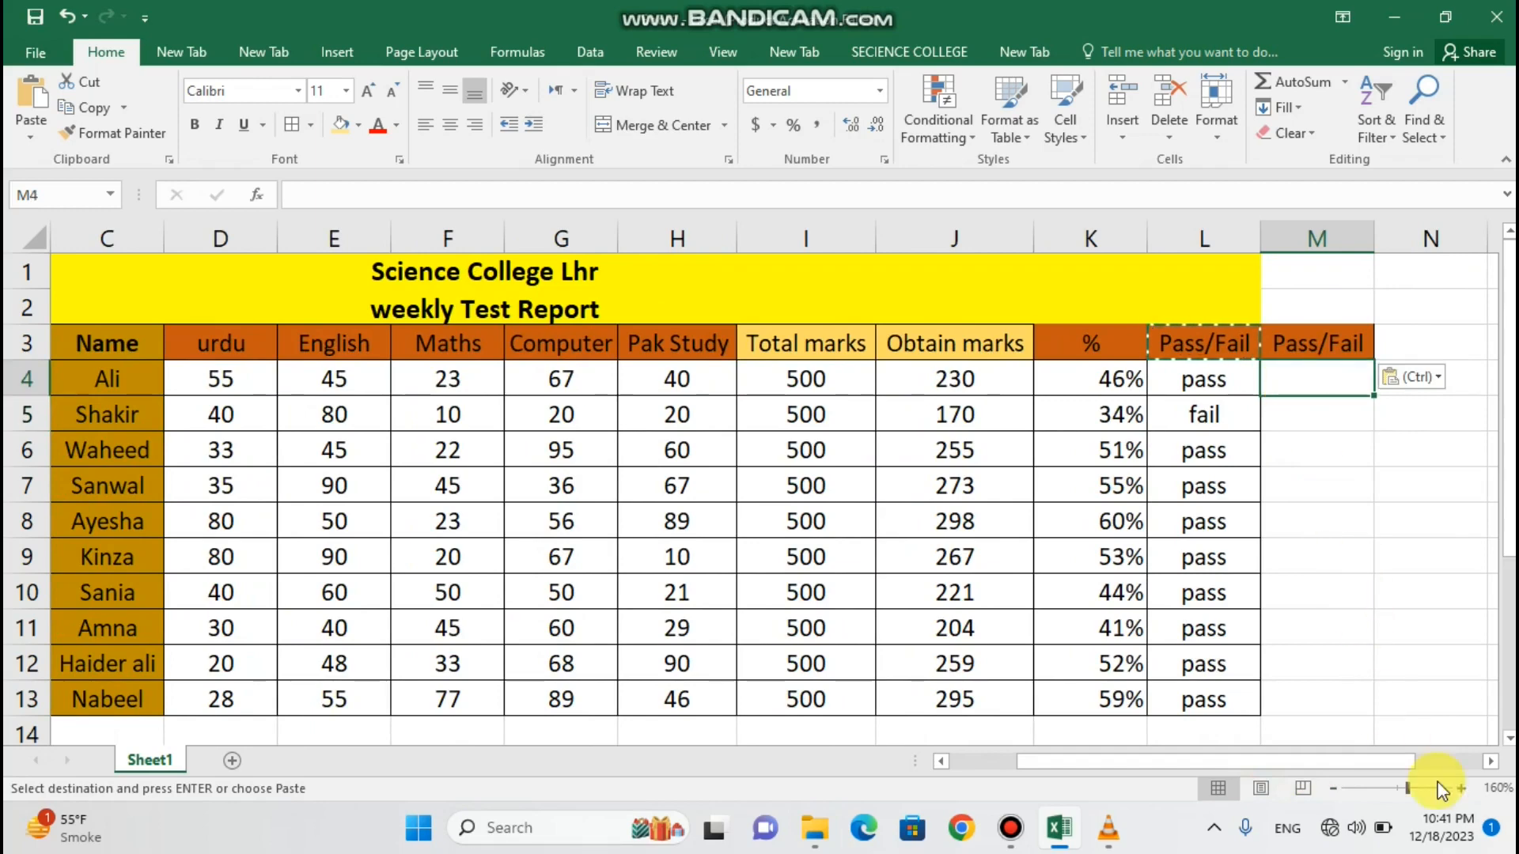
pyautogui.click(1460, 786)
pyautogui.click(1460, 786)
pyautogui.click(1460, 786)
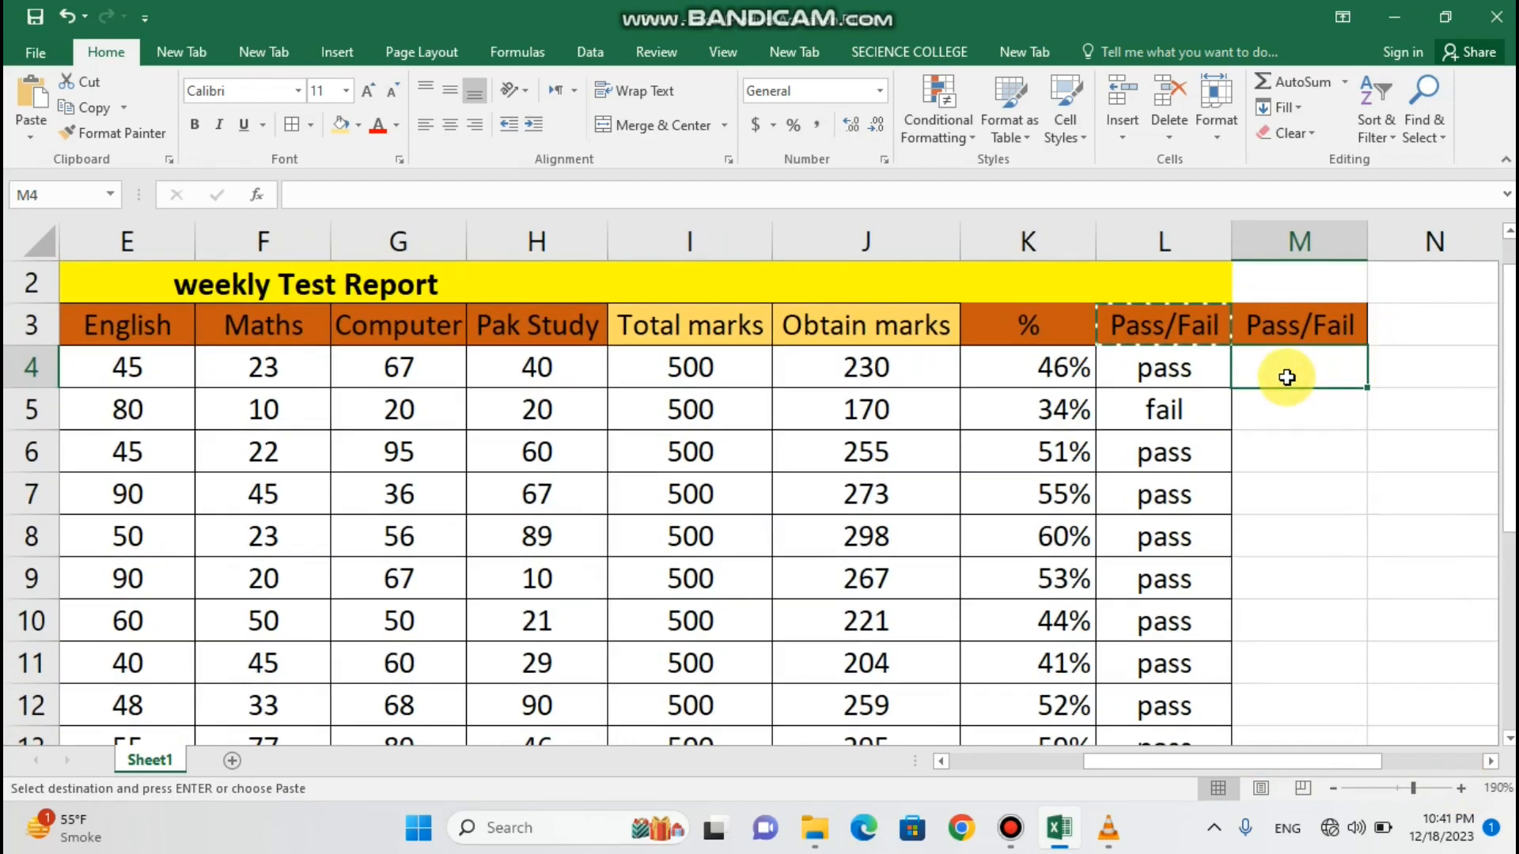
pyautogui.write('=')
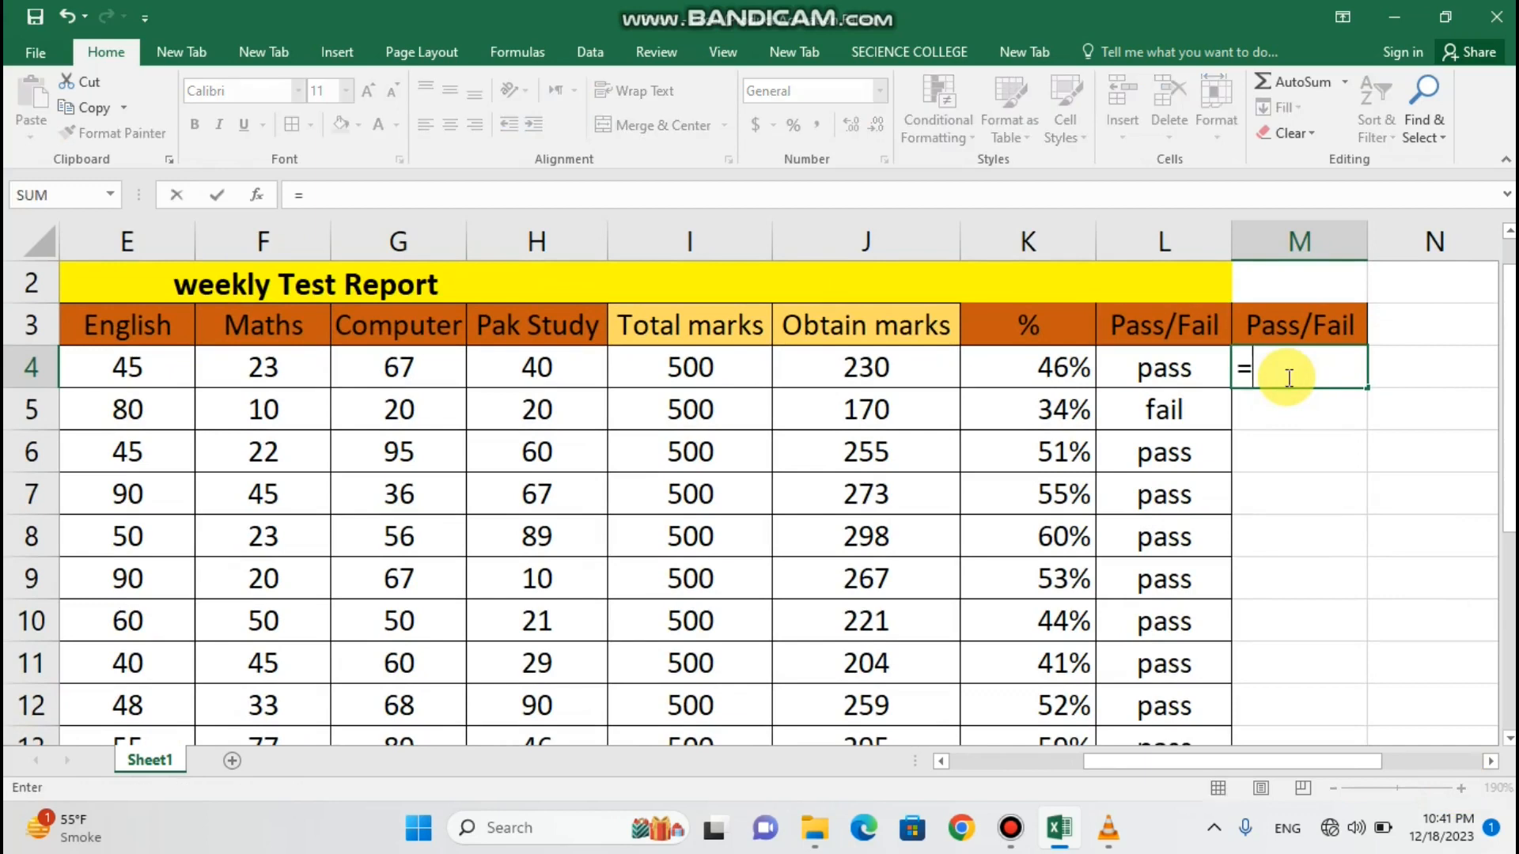
pyautogui.write('if')
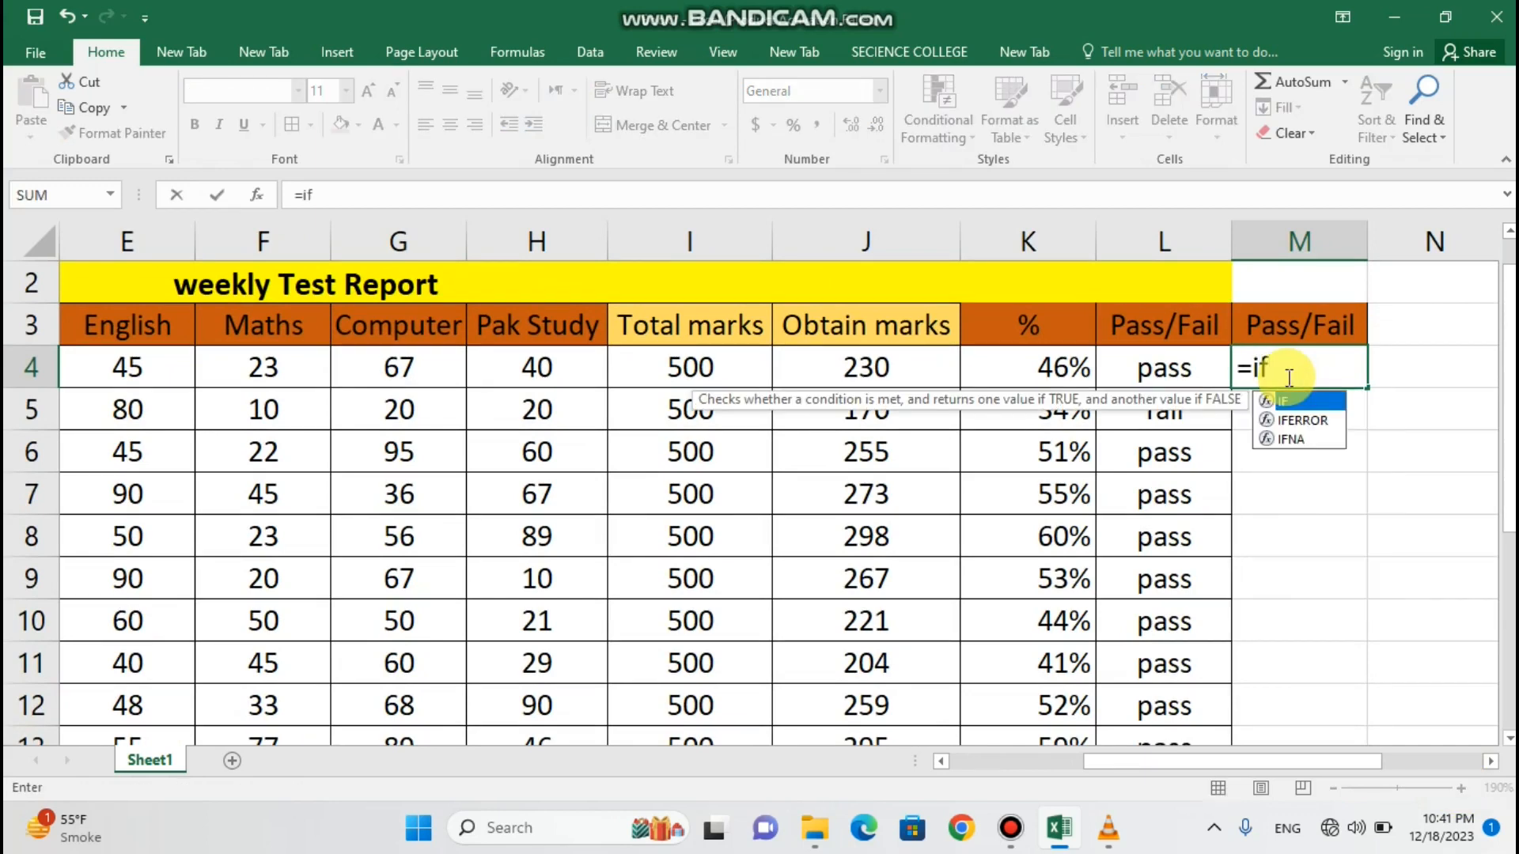
pyautogui.write('(')
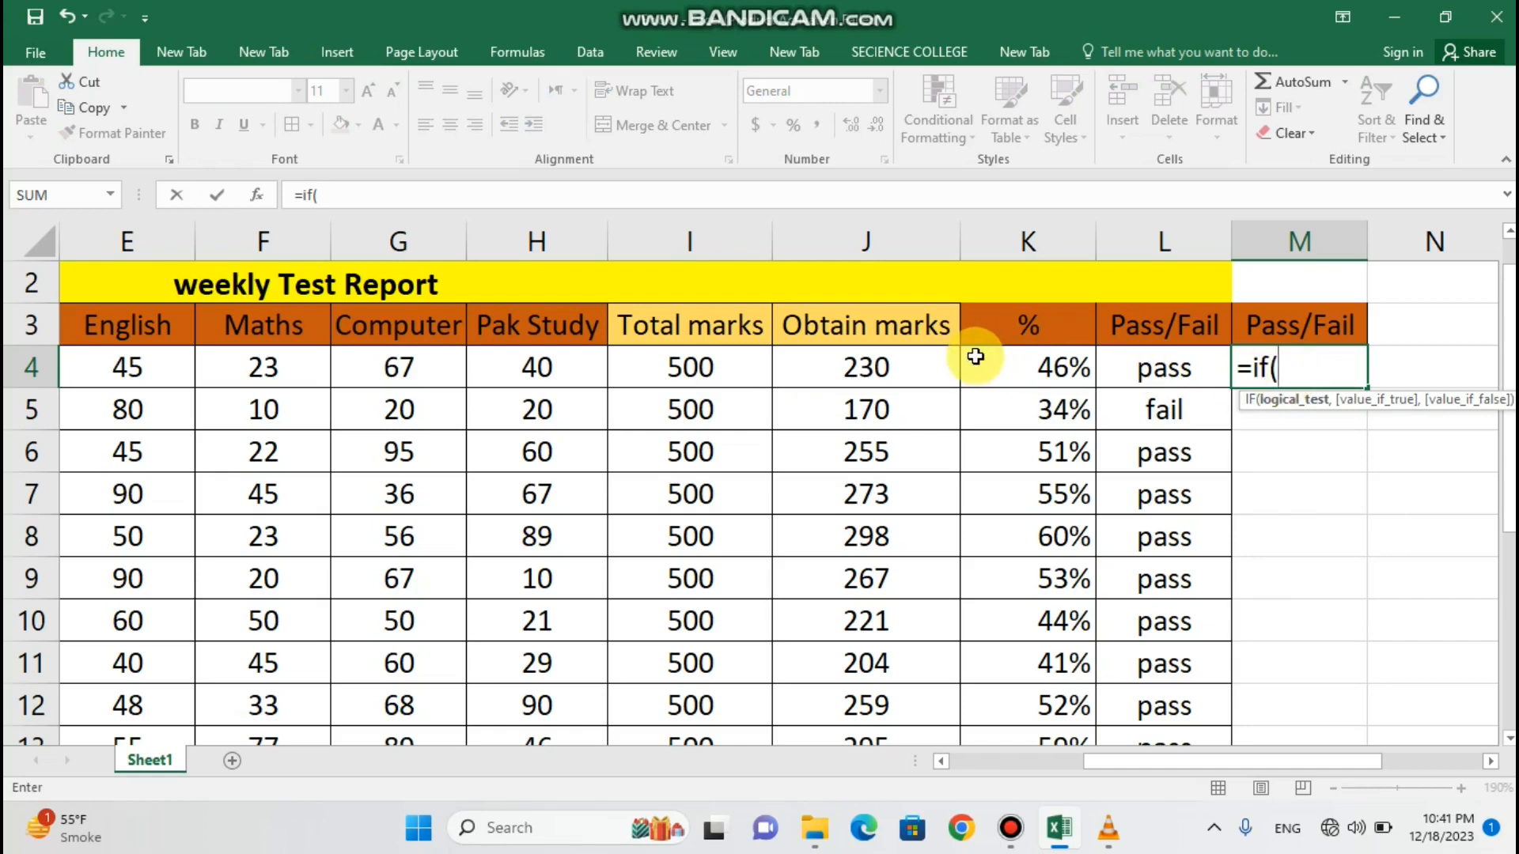
pyautogui.click(941, 368)
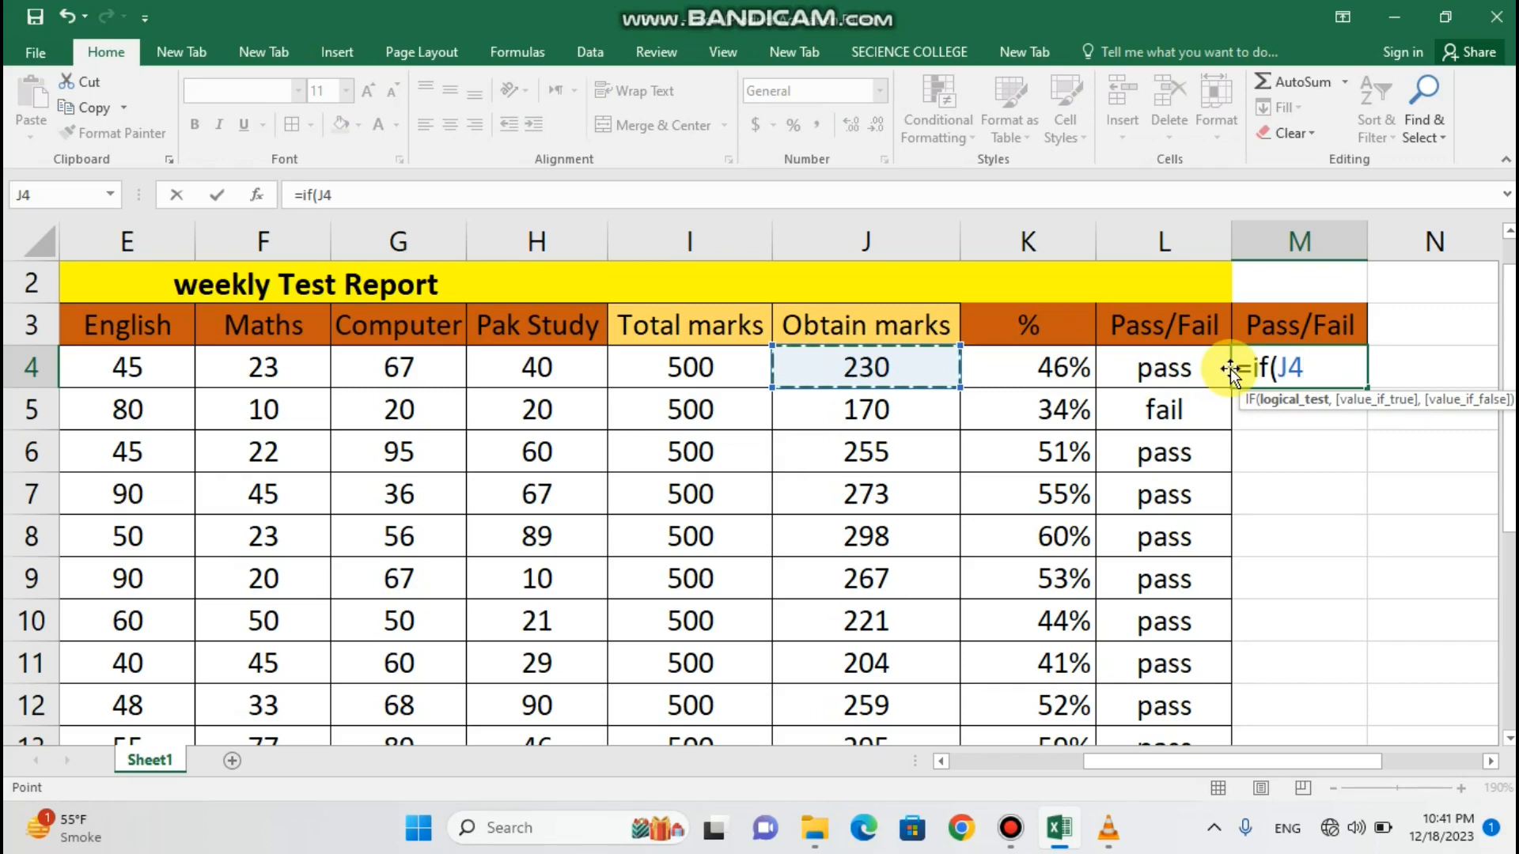
pyautogui.write('>')
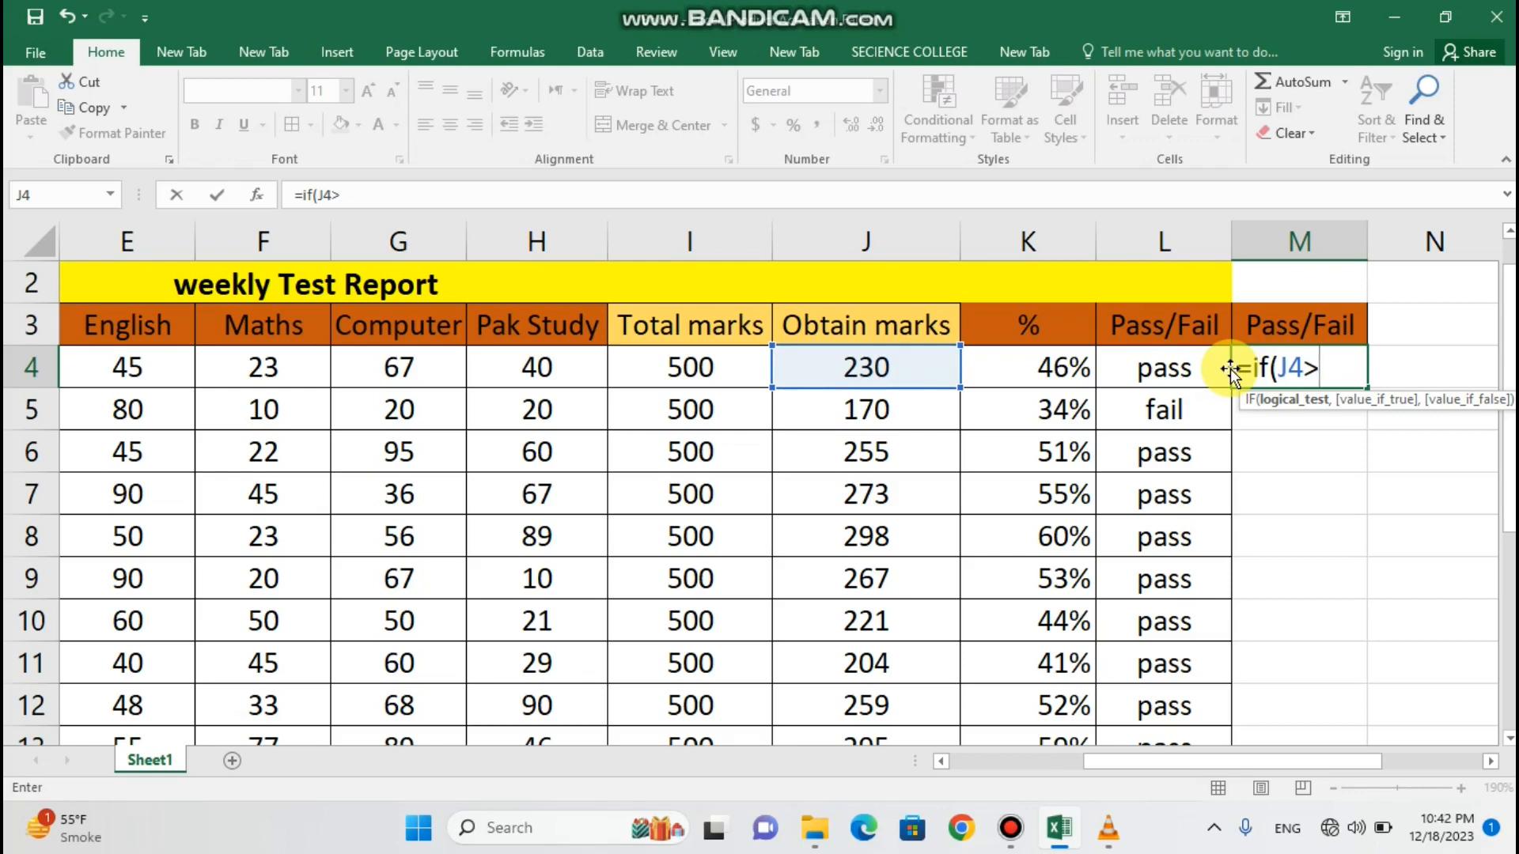
pyautogui.write('345')
pyautogui.press('BackSpace')
pyautogui.write('50p')
pyautogui.press('BackSpace')
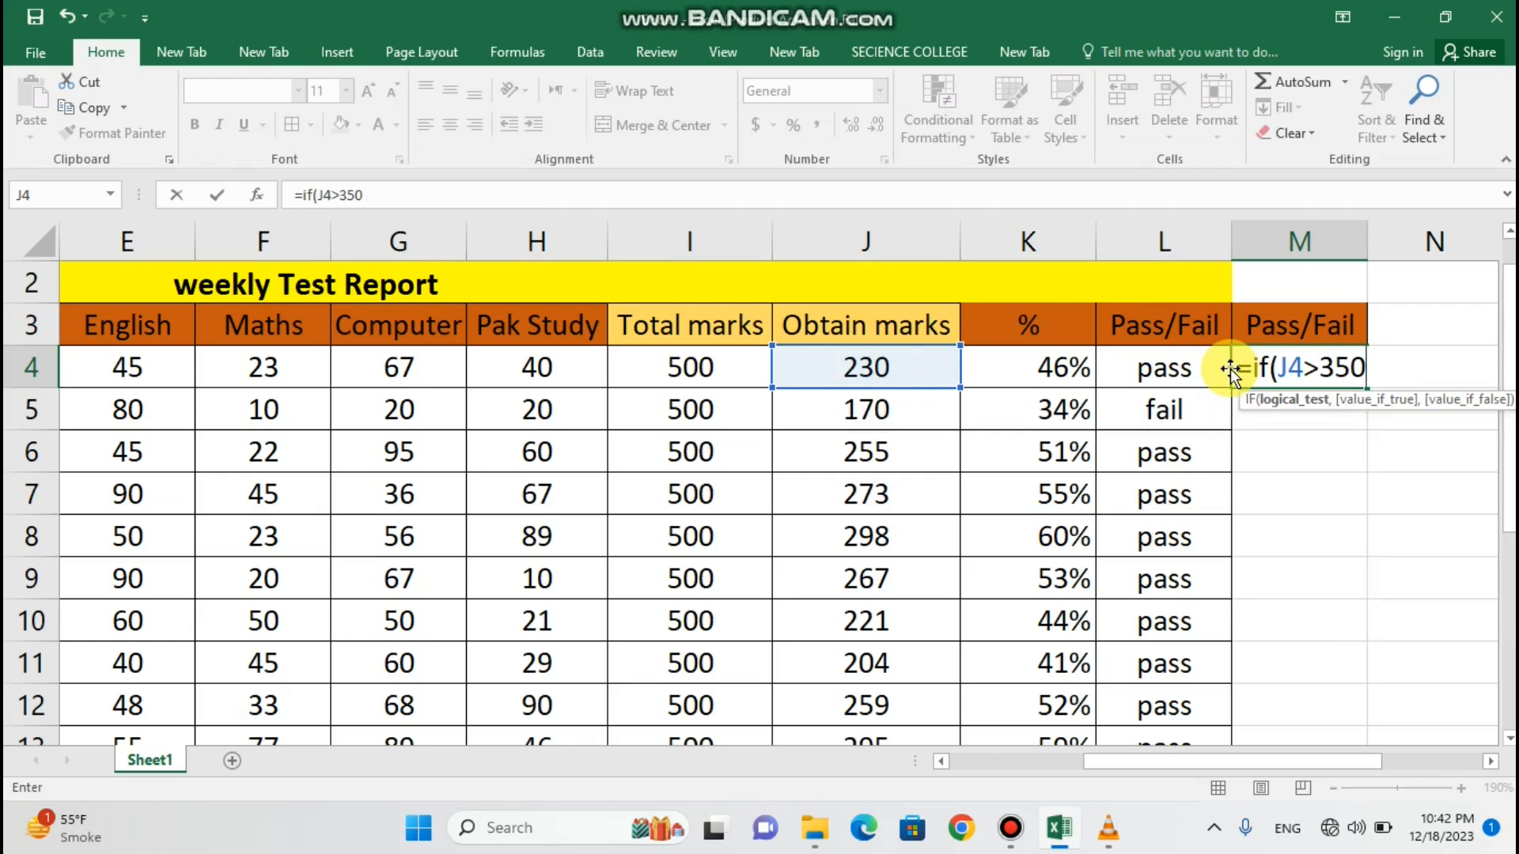
# - Add "pass" as the value the M4 formula returns when the condition is true
pyautogui.write(',pa')
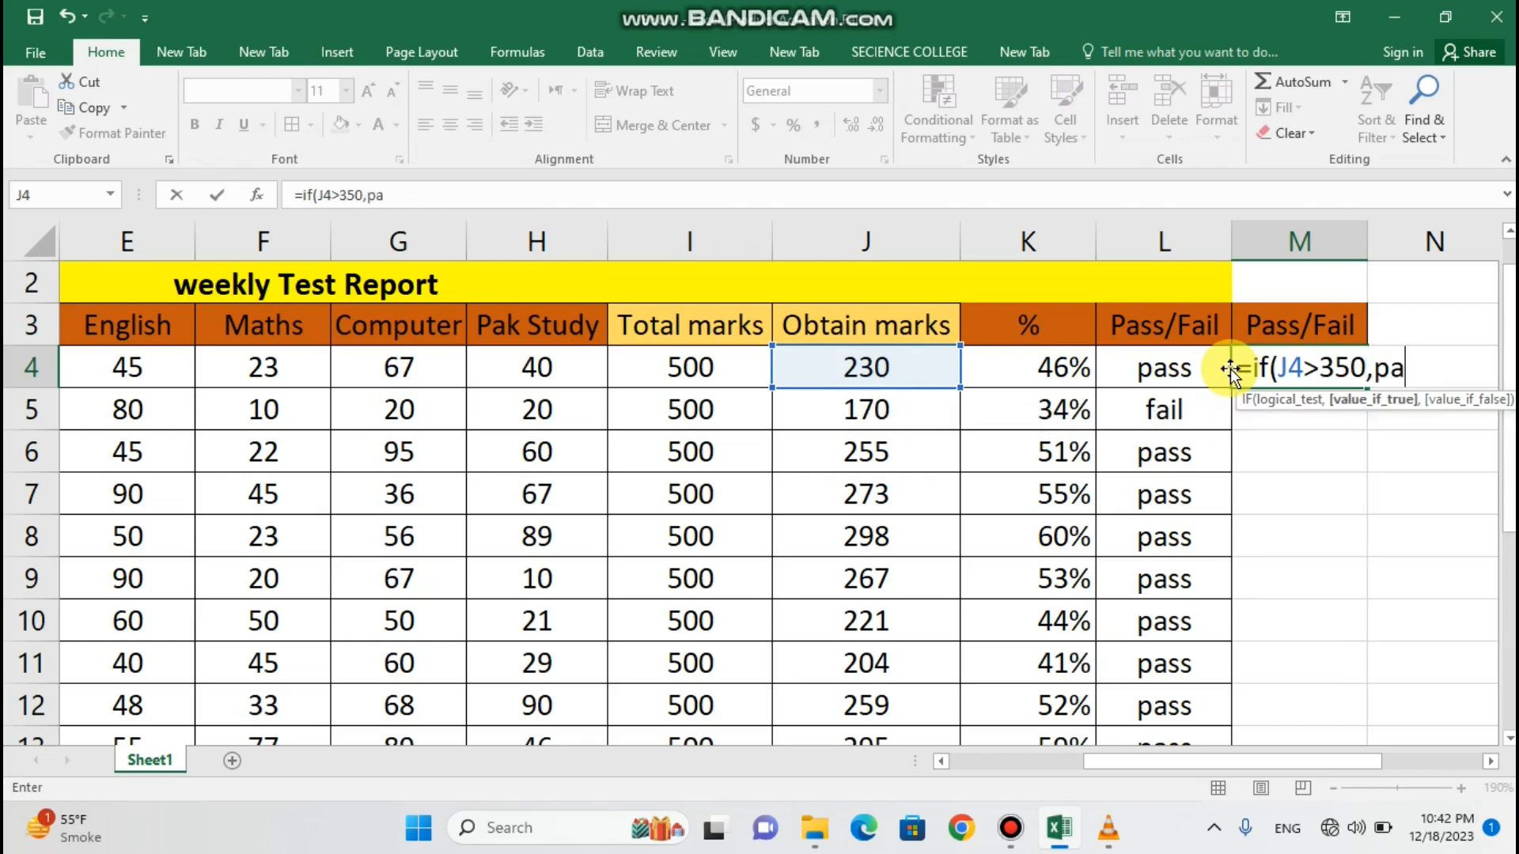
pyautogui.write('s')
pyautogui.press('BackSpace')
pyautogui.press('BackSpace')
pyautogui.press('BackSpace')
pyautogui.write('"pass')
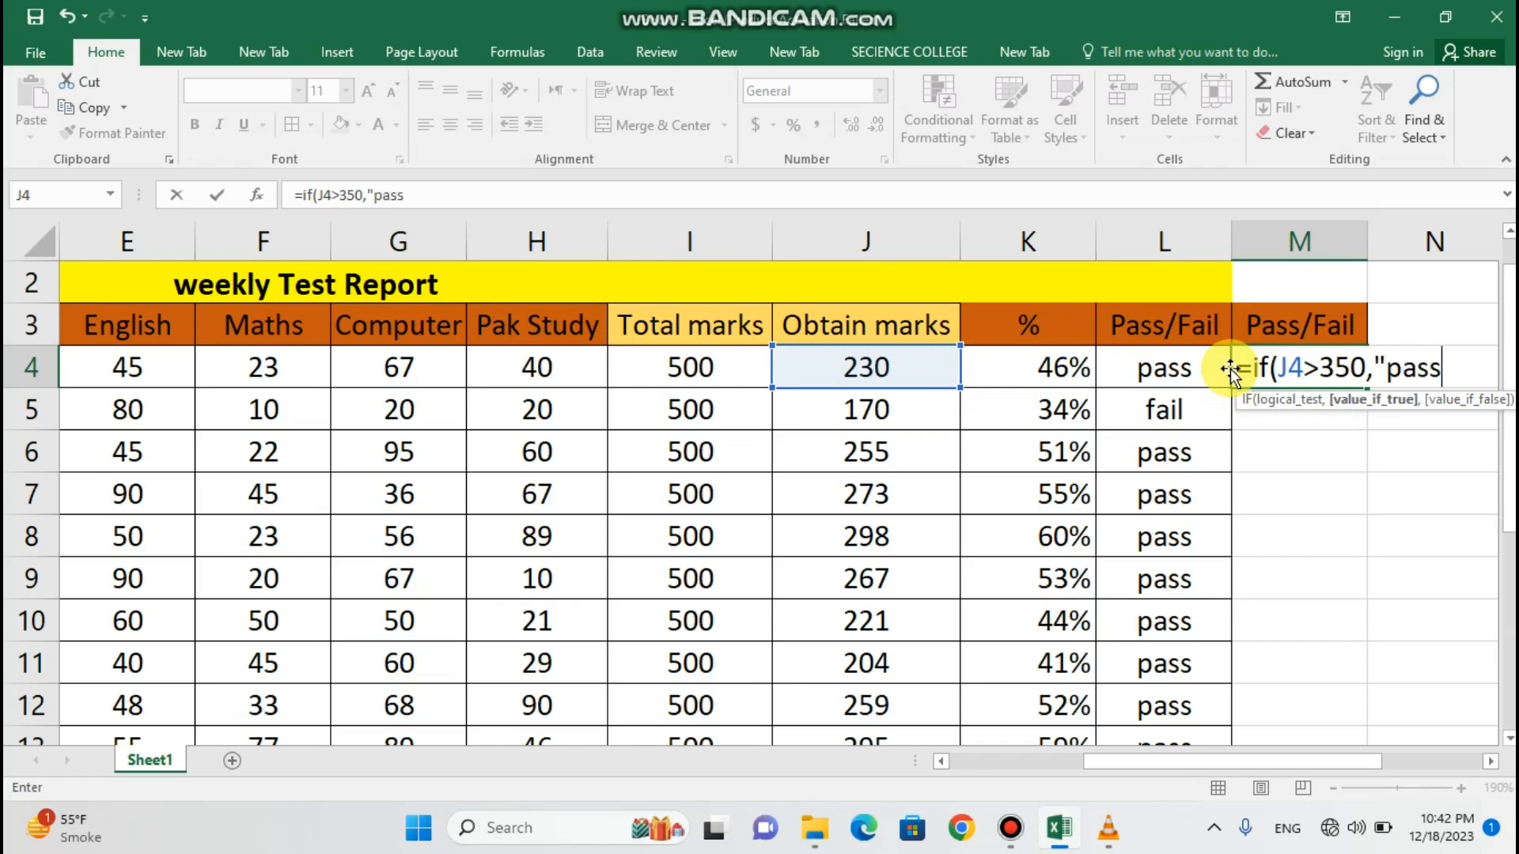
pyautogui.write('"')
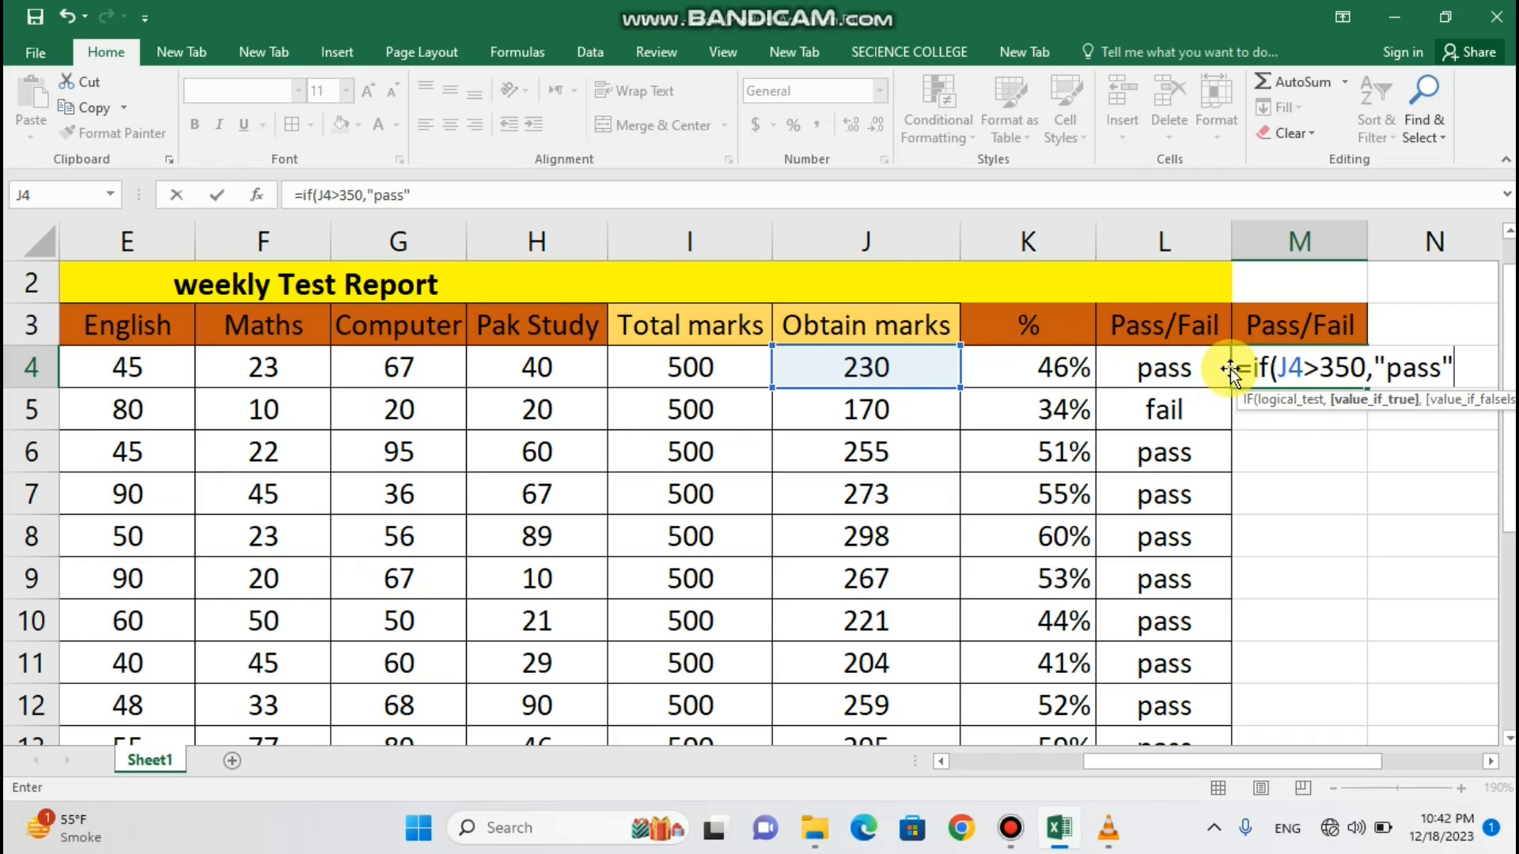
# - Add "fail" as the value if false and complete the IF formula in M4
pyautogui.write(',f')
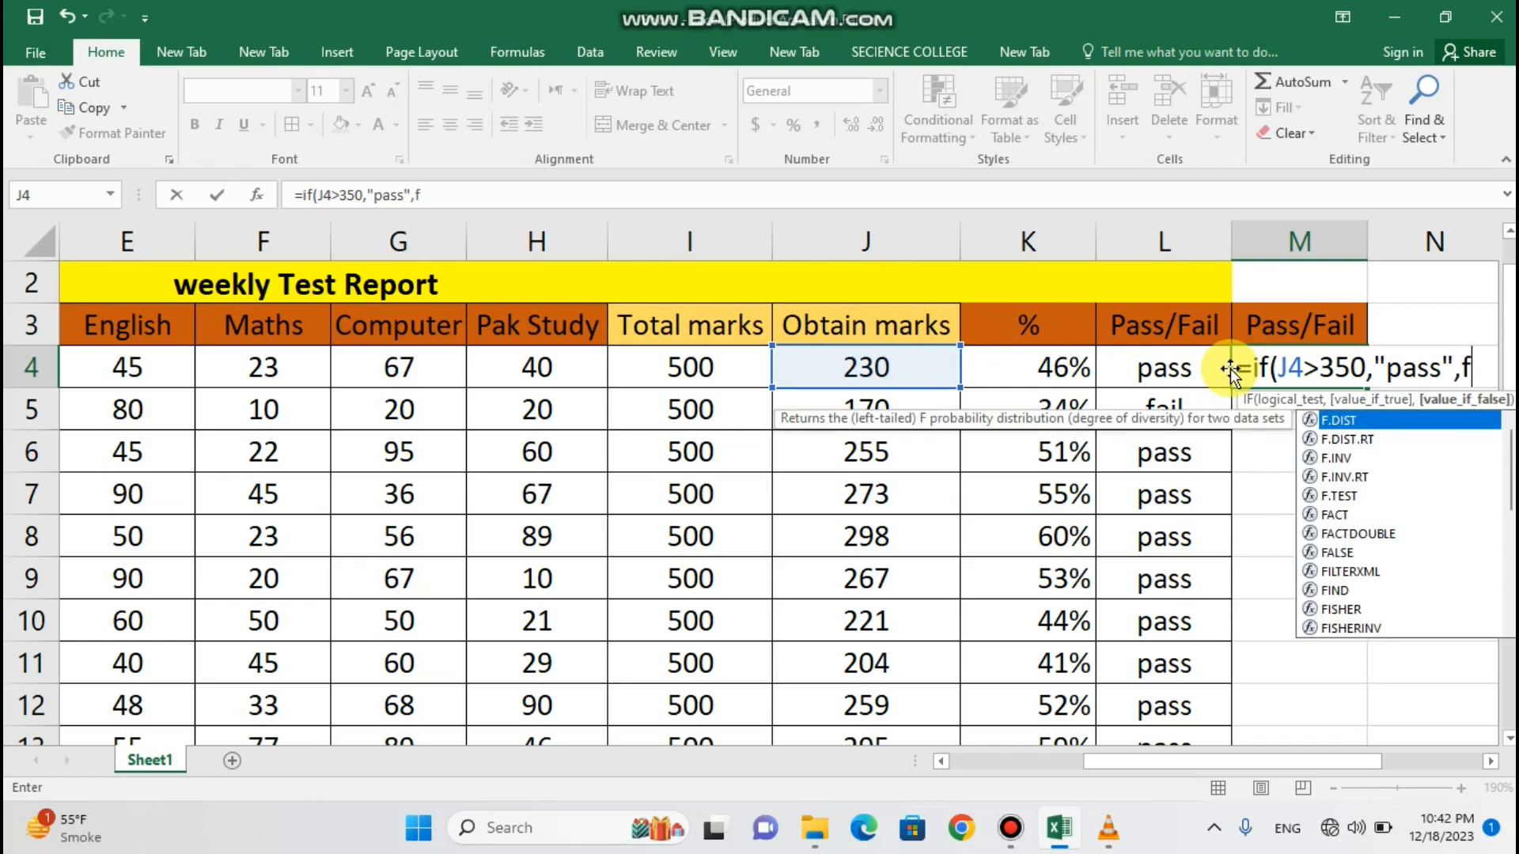
pyautogui.press('BackSpace')
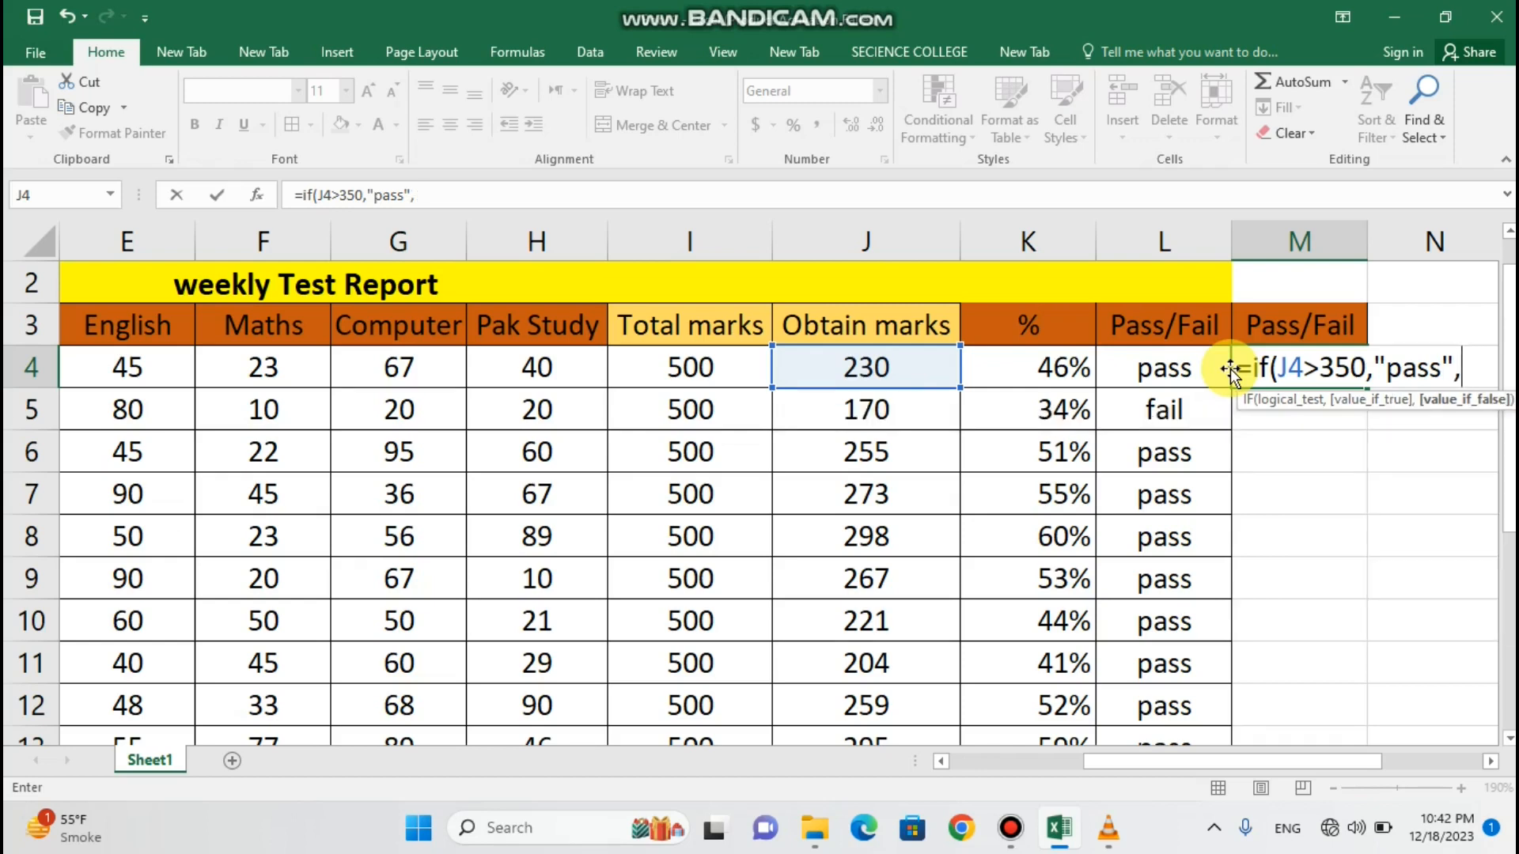
pyautogui.write('"fail')
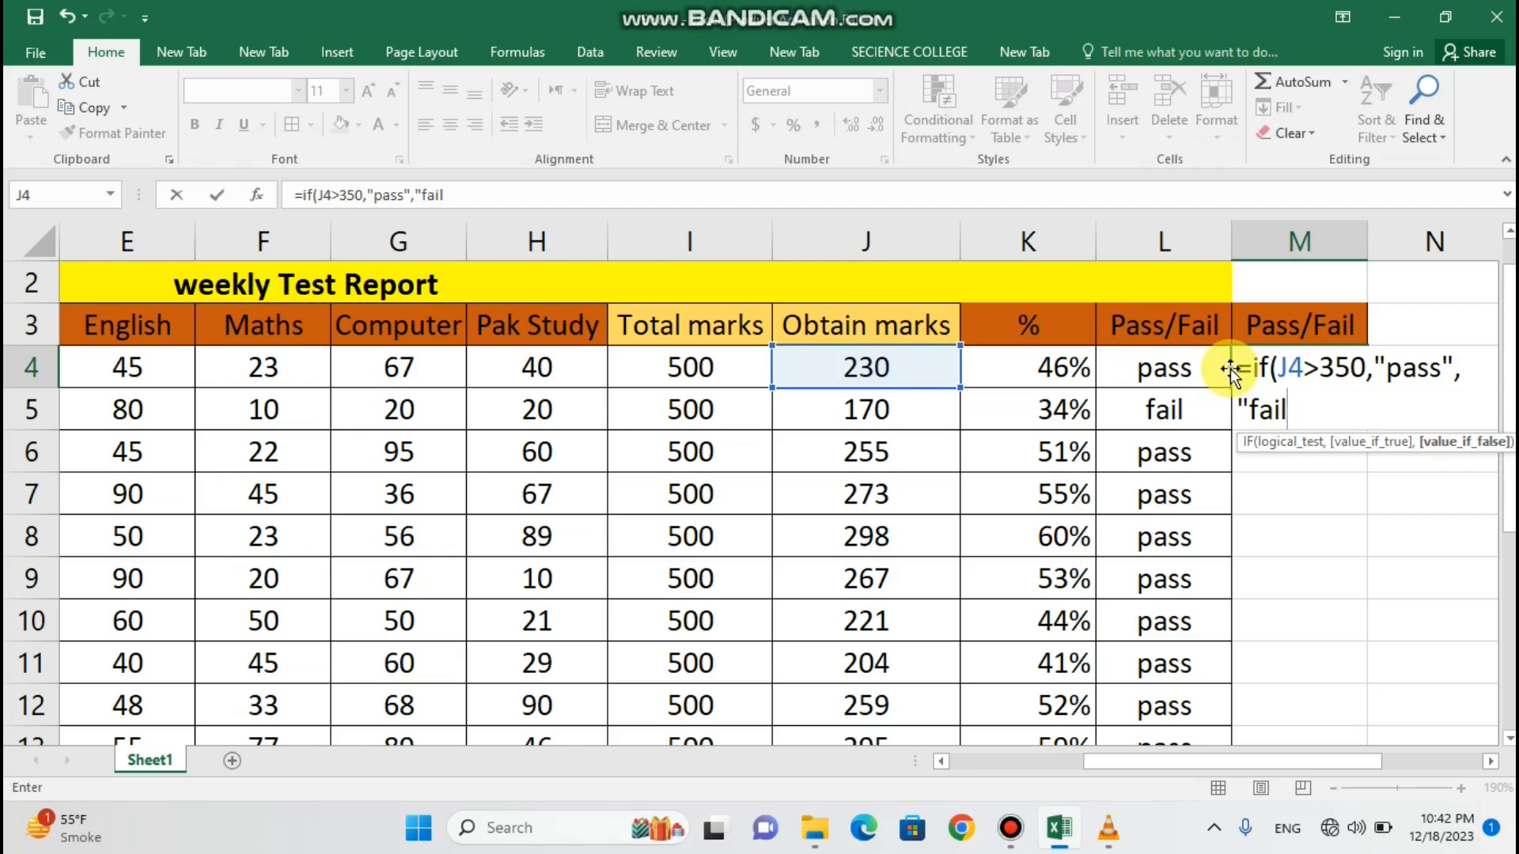
pyautogui.write('"')
pyautogui.press('Return')
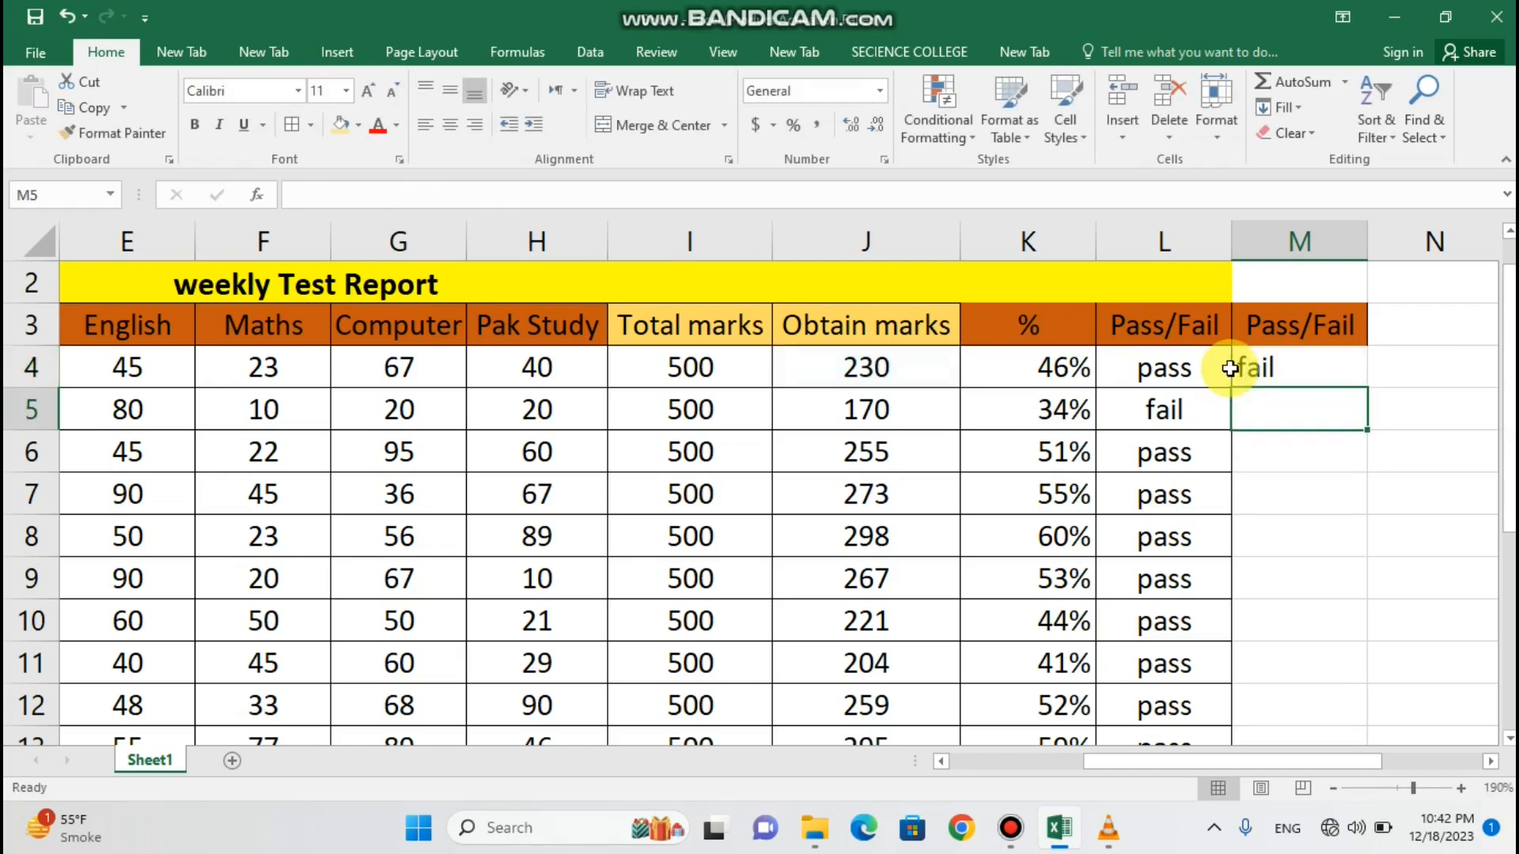
# - Fill the IF formula from M4 down through M13
pyautogui.click(1289, 374)
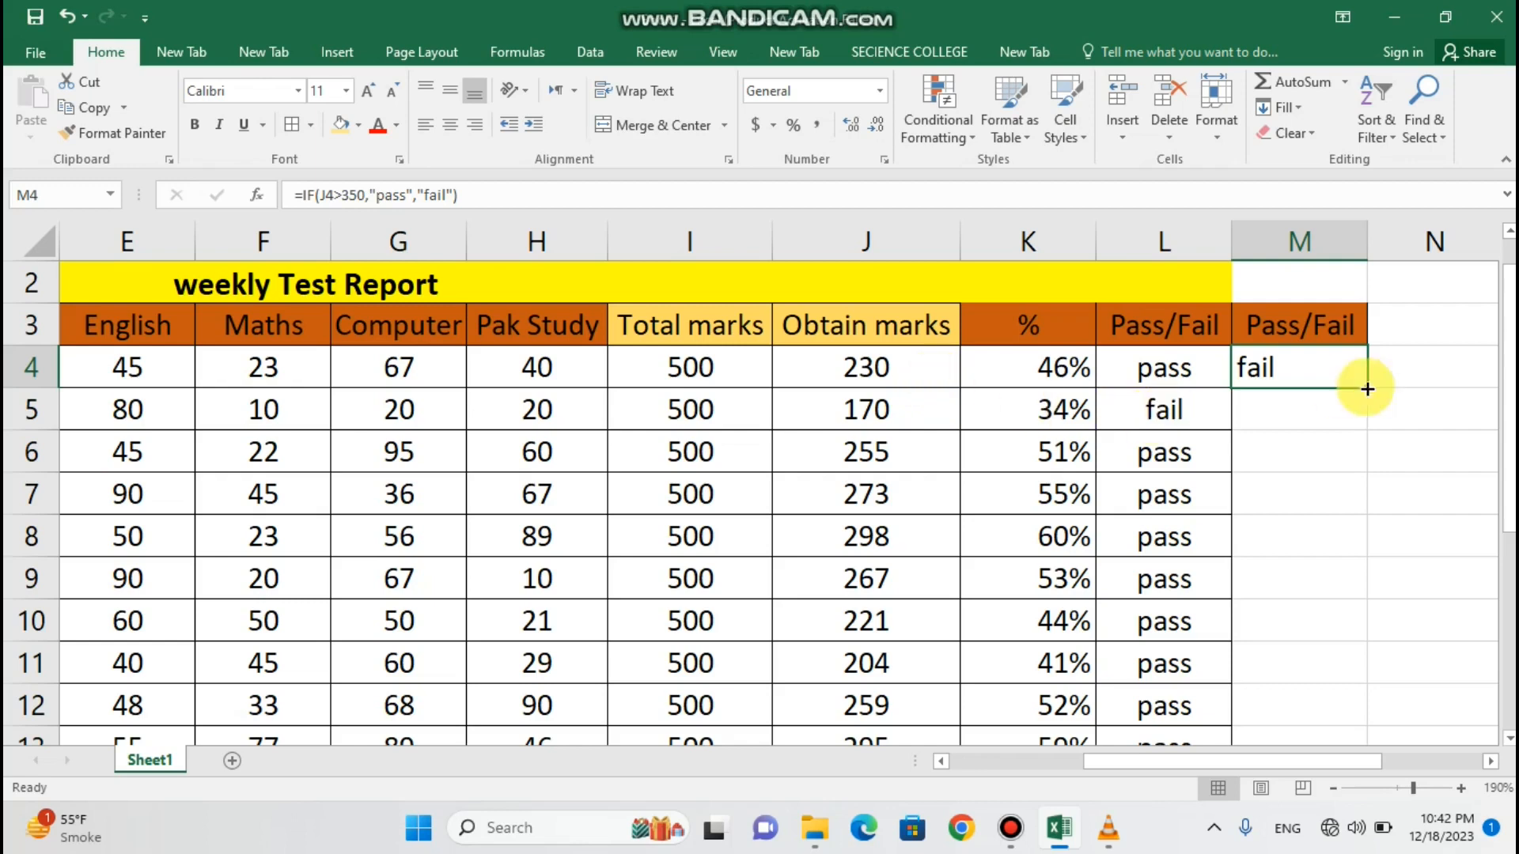
pyautogui.click(921, 378)
pyautogui.click(1301, 367)
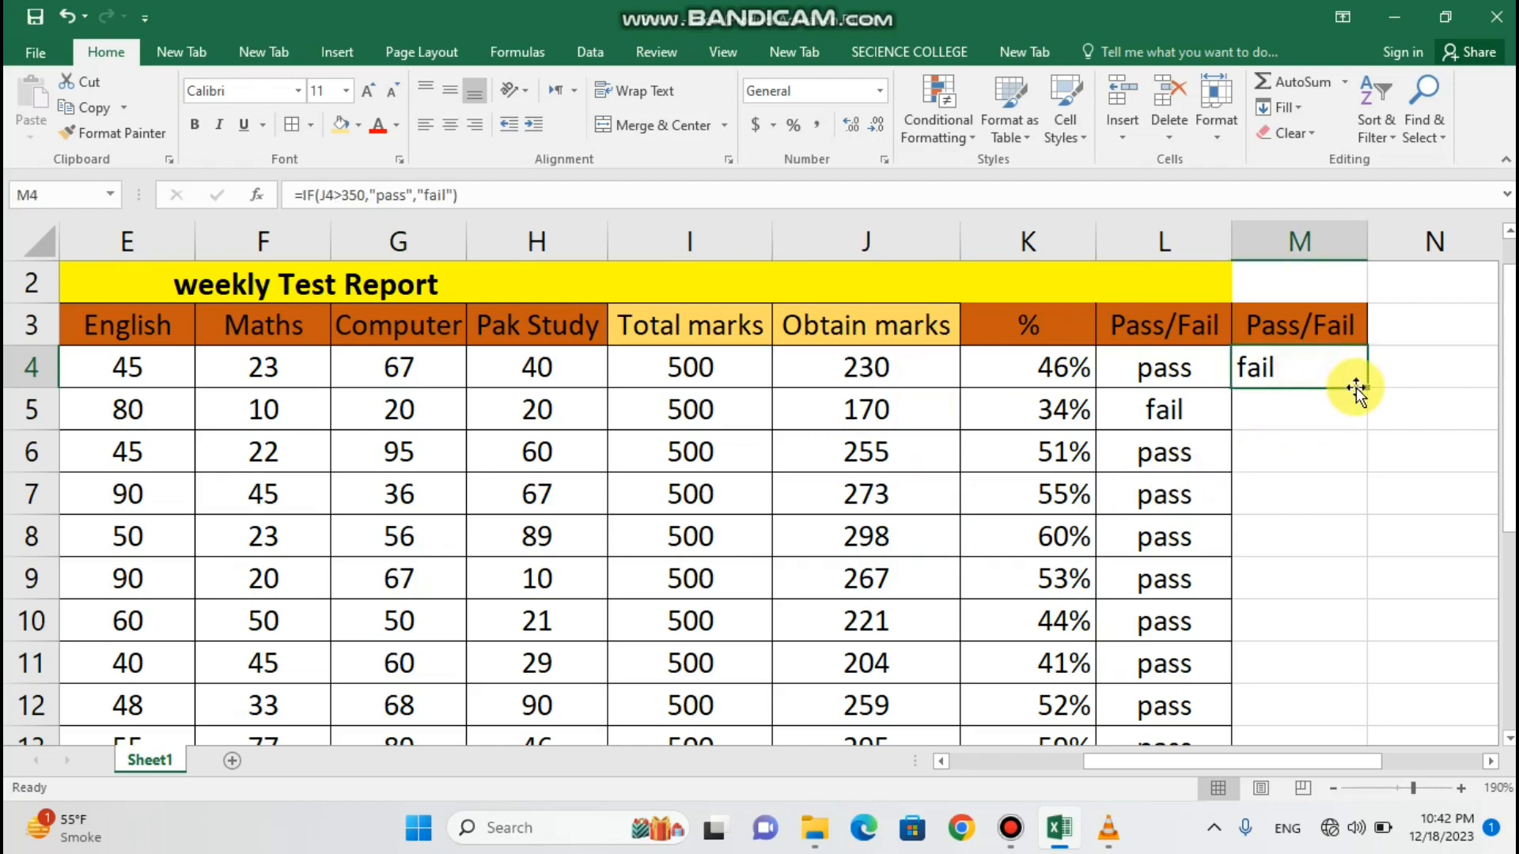
pyautogui.moveTo(1358, 384); pyautogui.dragTo(1360, 673)
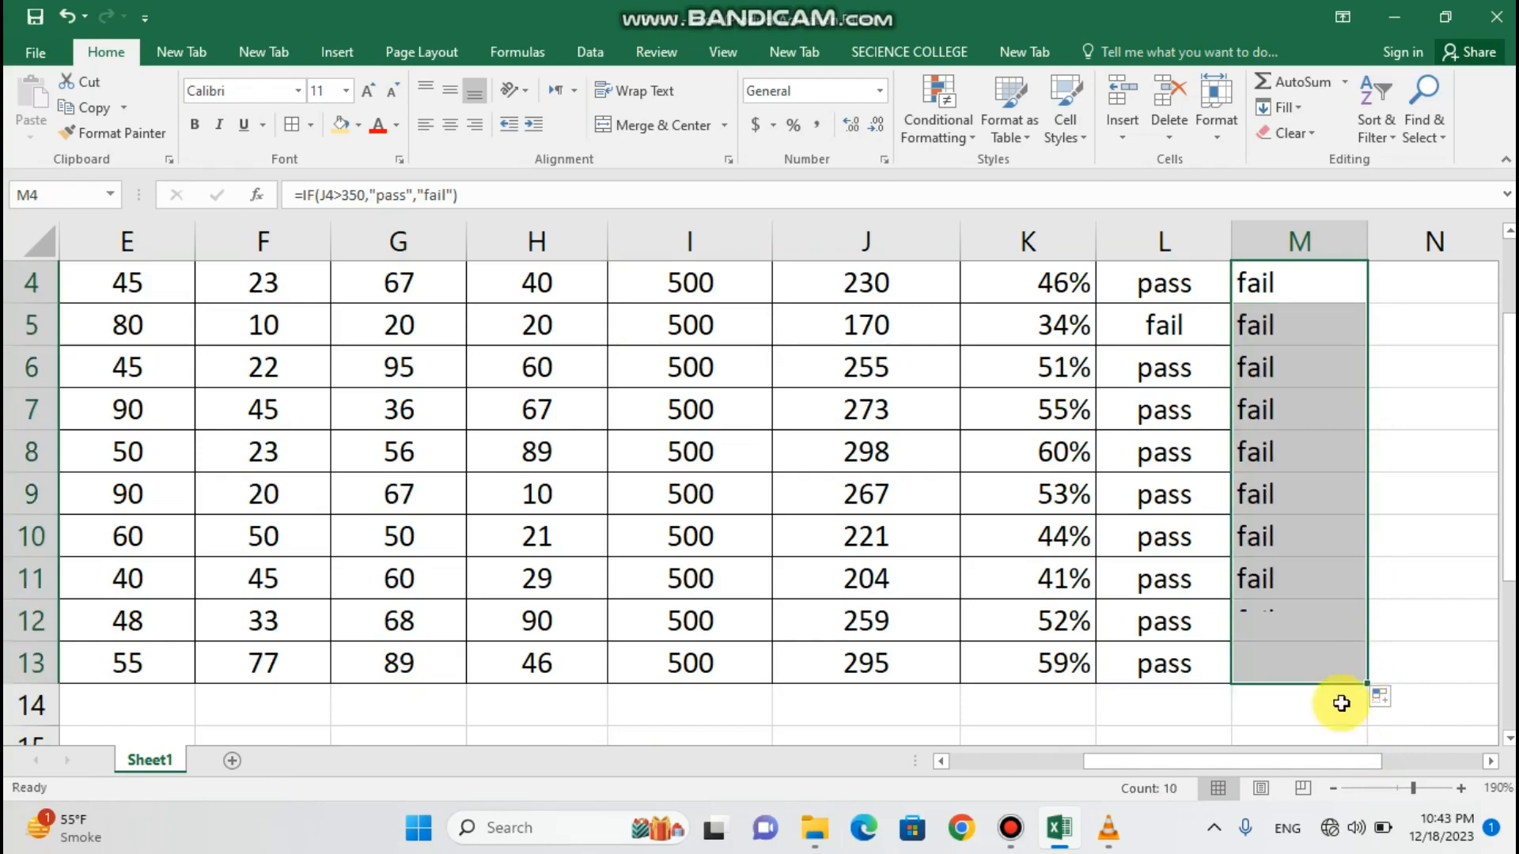
pyautogui.click(1332, 788)
pyautogui.click(1333, 788)
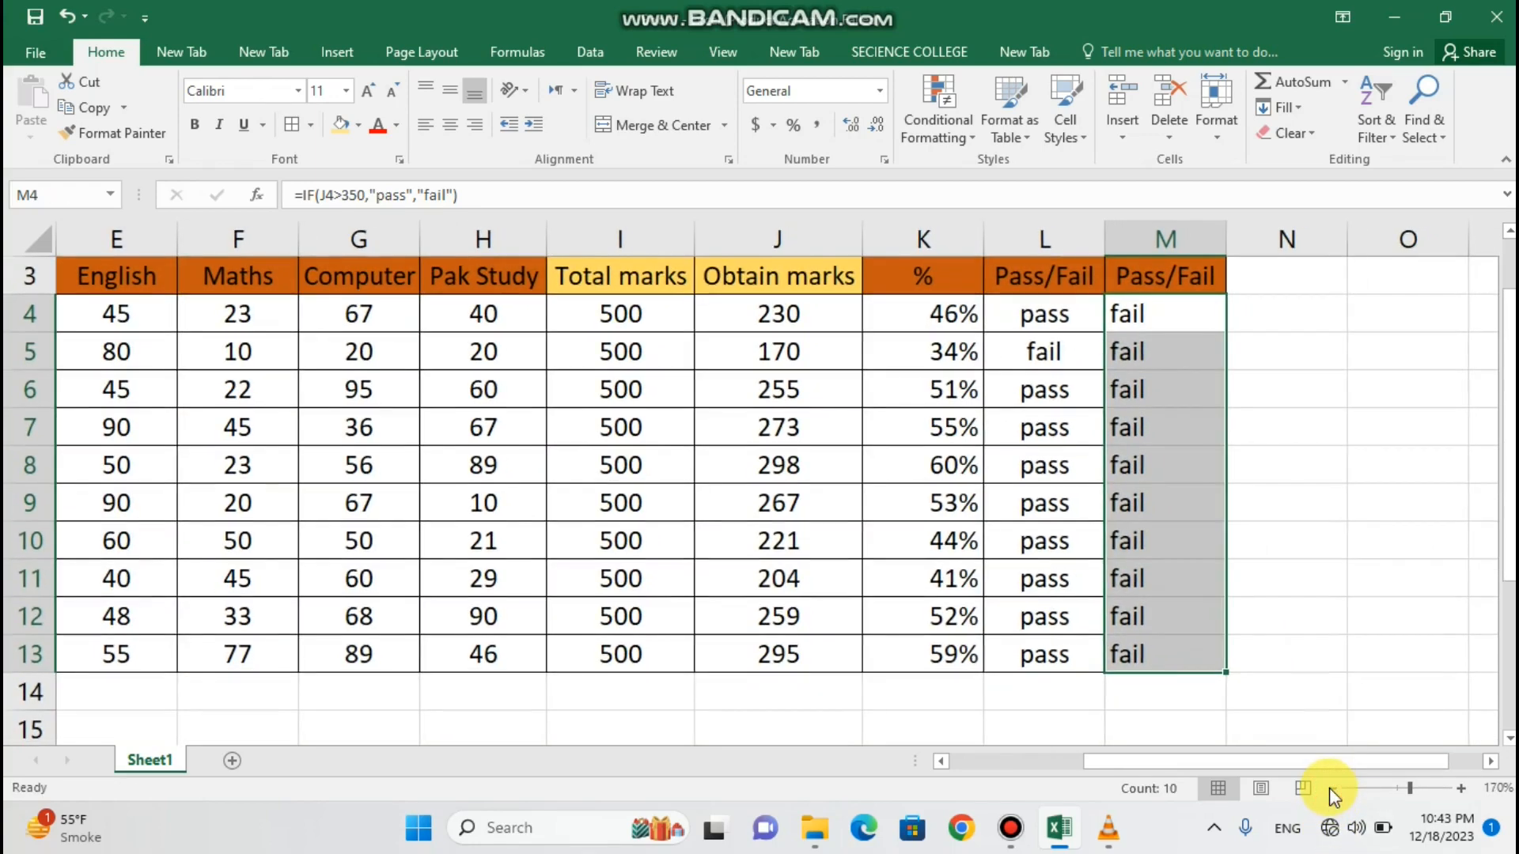
pyautogui.moveTo(1510, 537); pyautogui.dragTo(1511, 431)
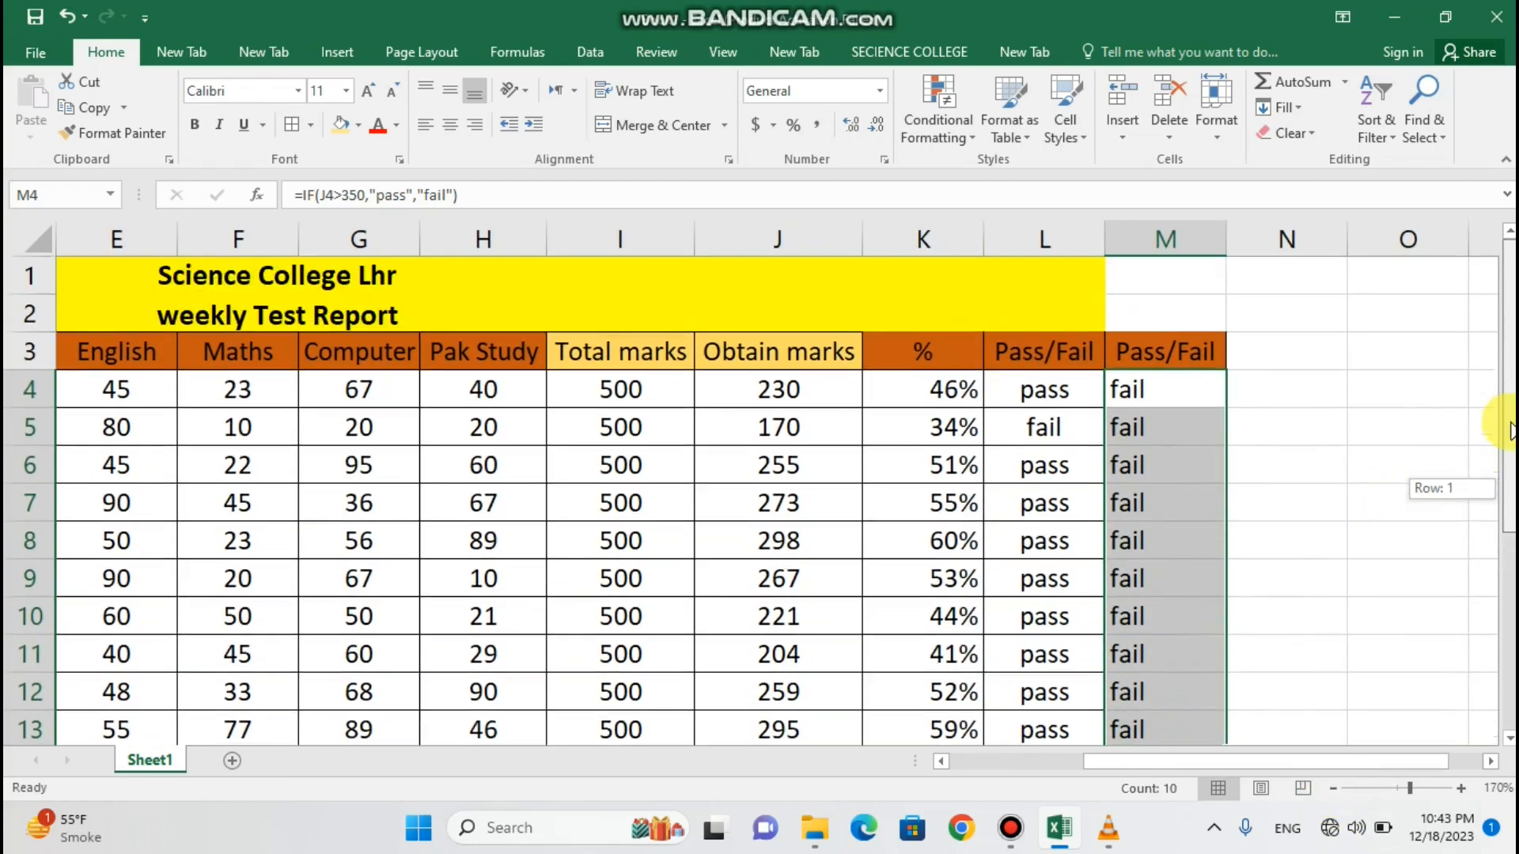
pyautogui.moveTo(1512, 502); pyautogui.dragTo(1512, 529)
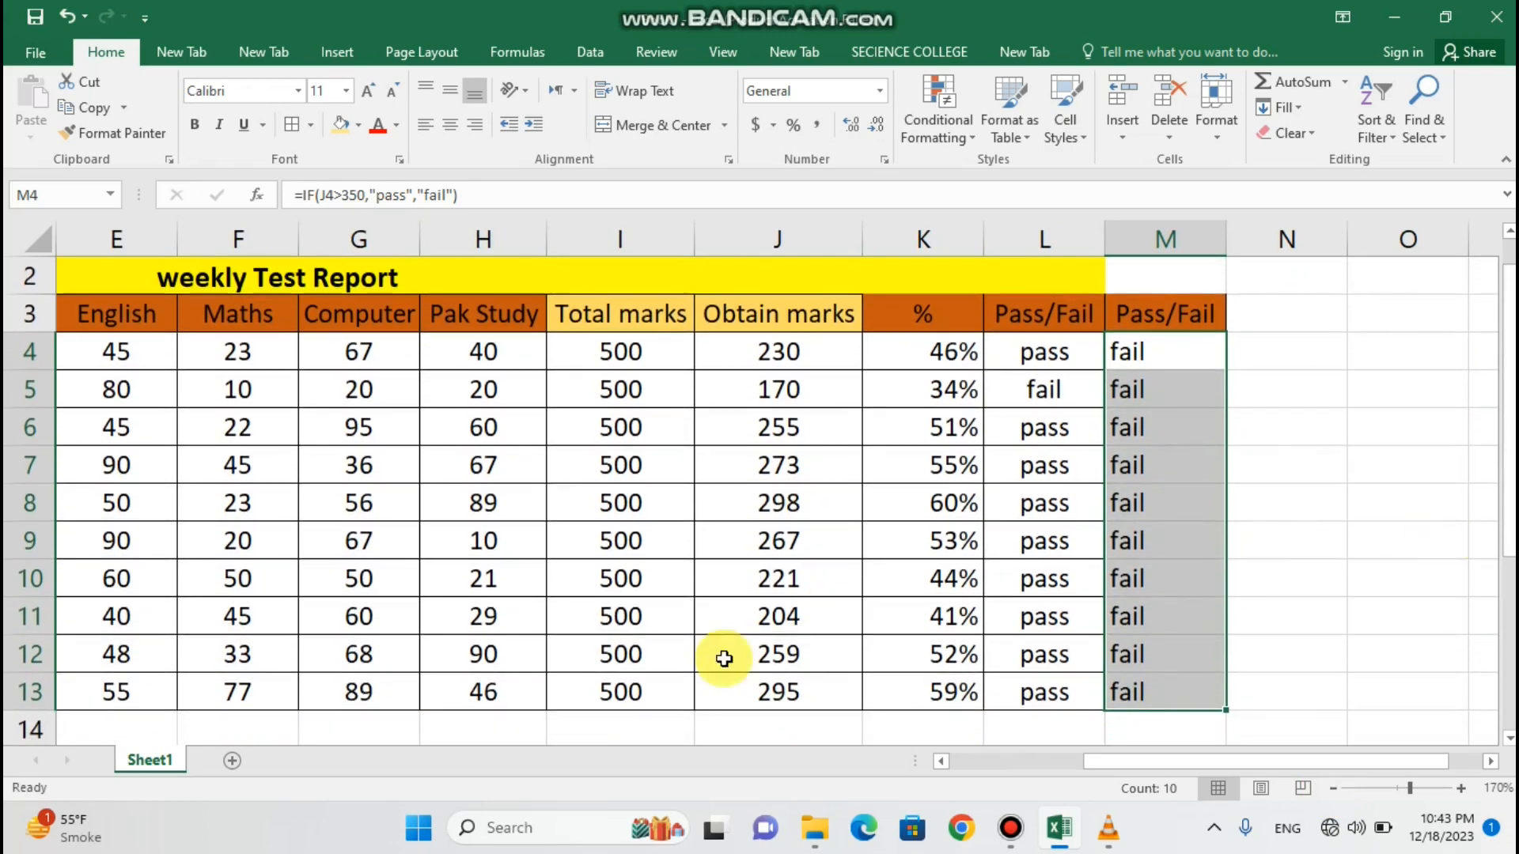
# - Set the Pak Study mark in H13 to 60 and check the row's Pass/Fail formula in M13
pyautogui.click(526, 705)
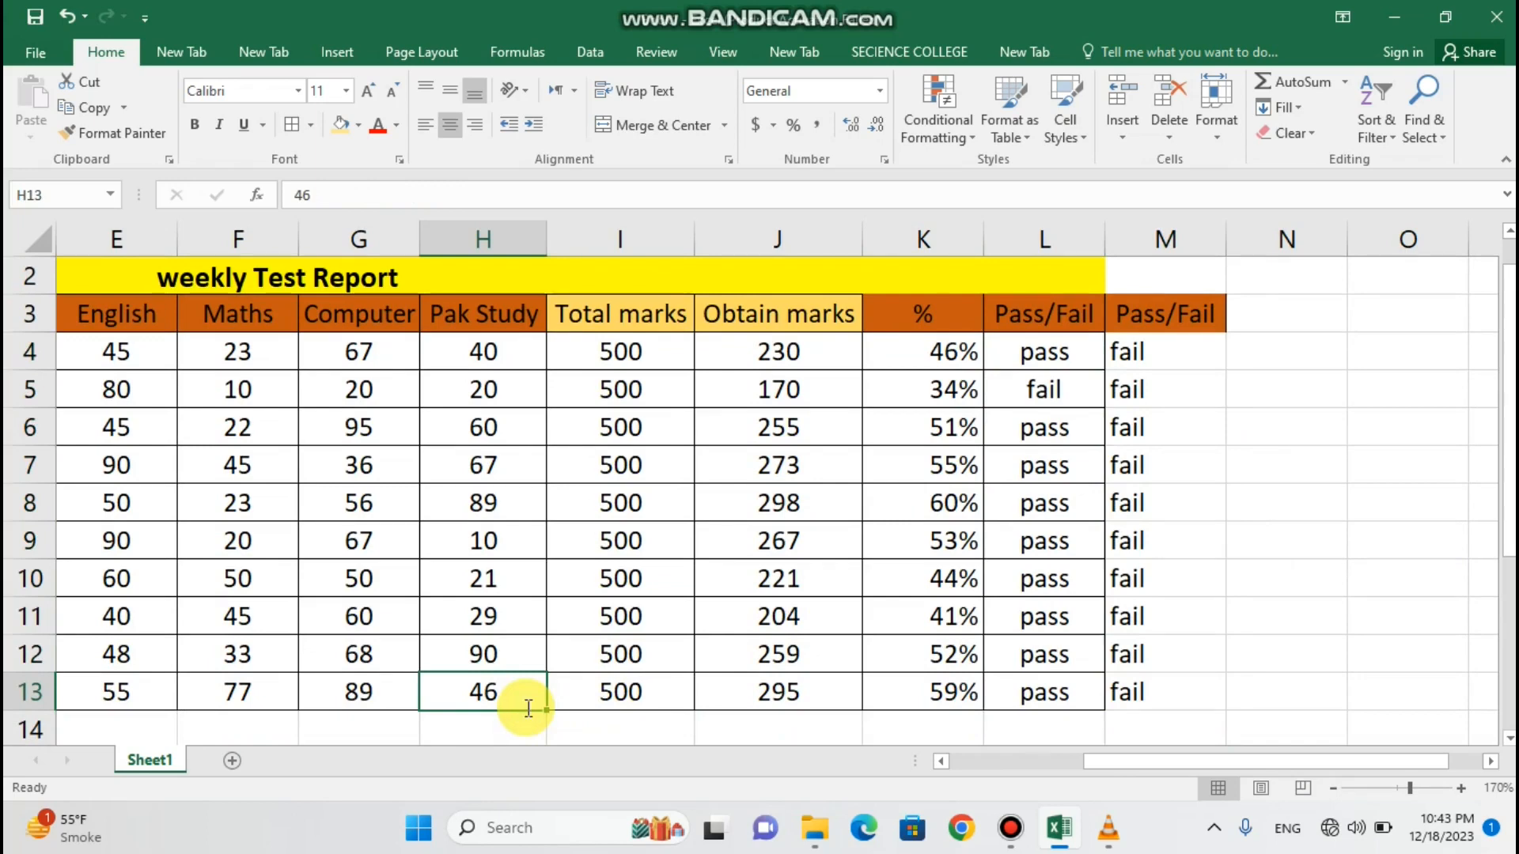
pyautogui.press('BackSpace')
pyautogui.write('60')
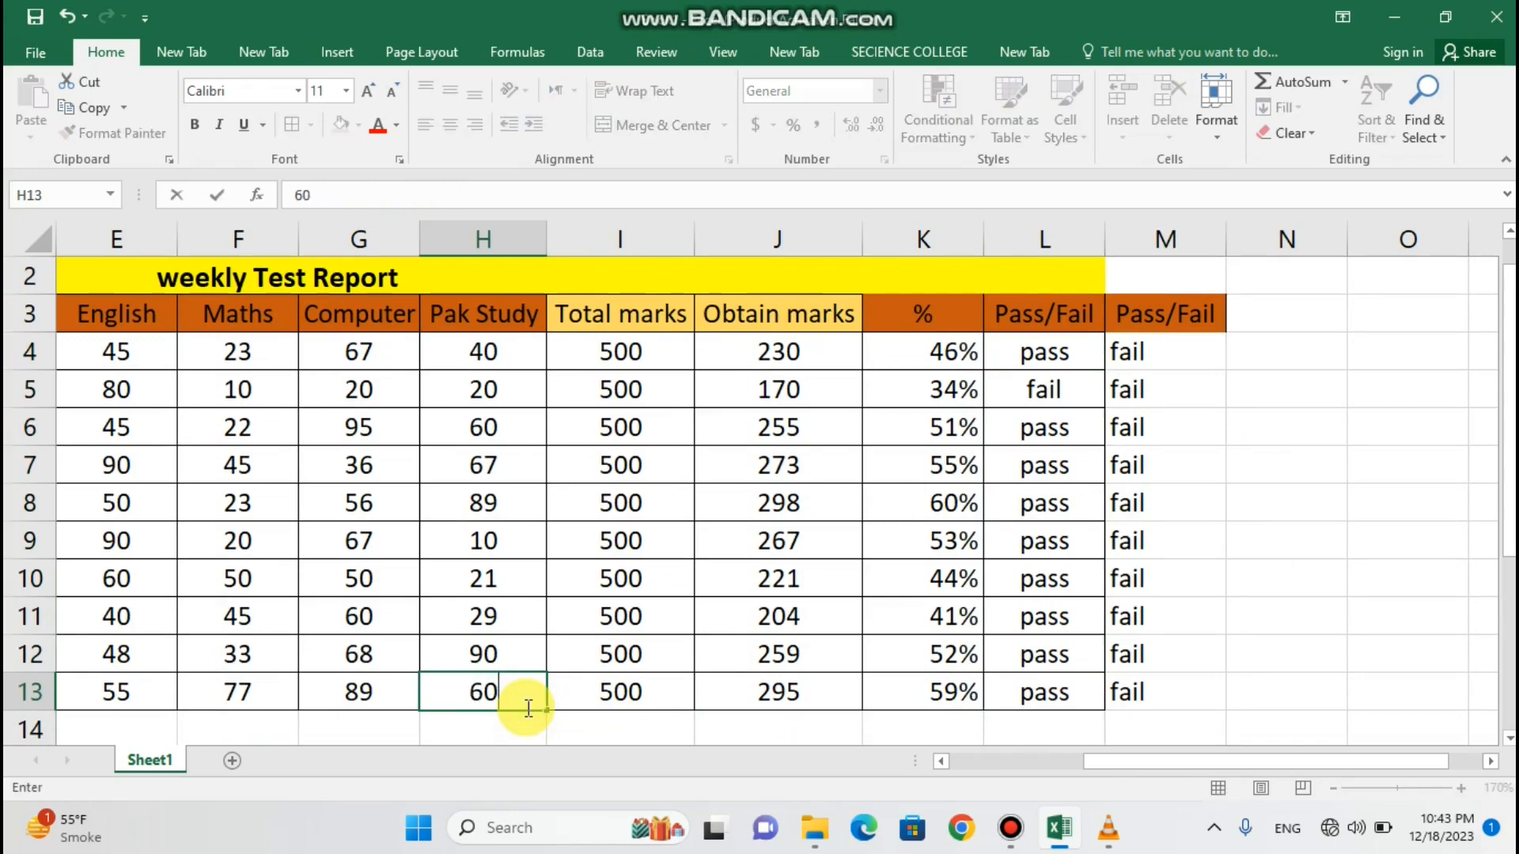
pyautogui.press('Return')
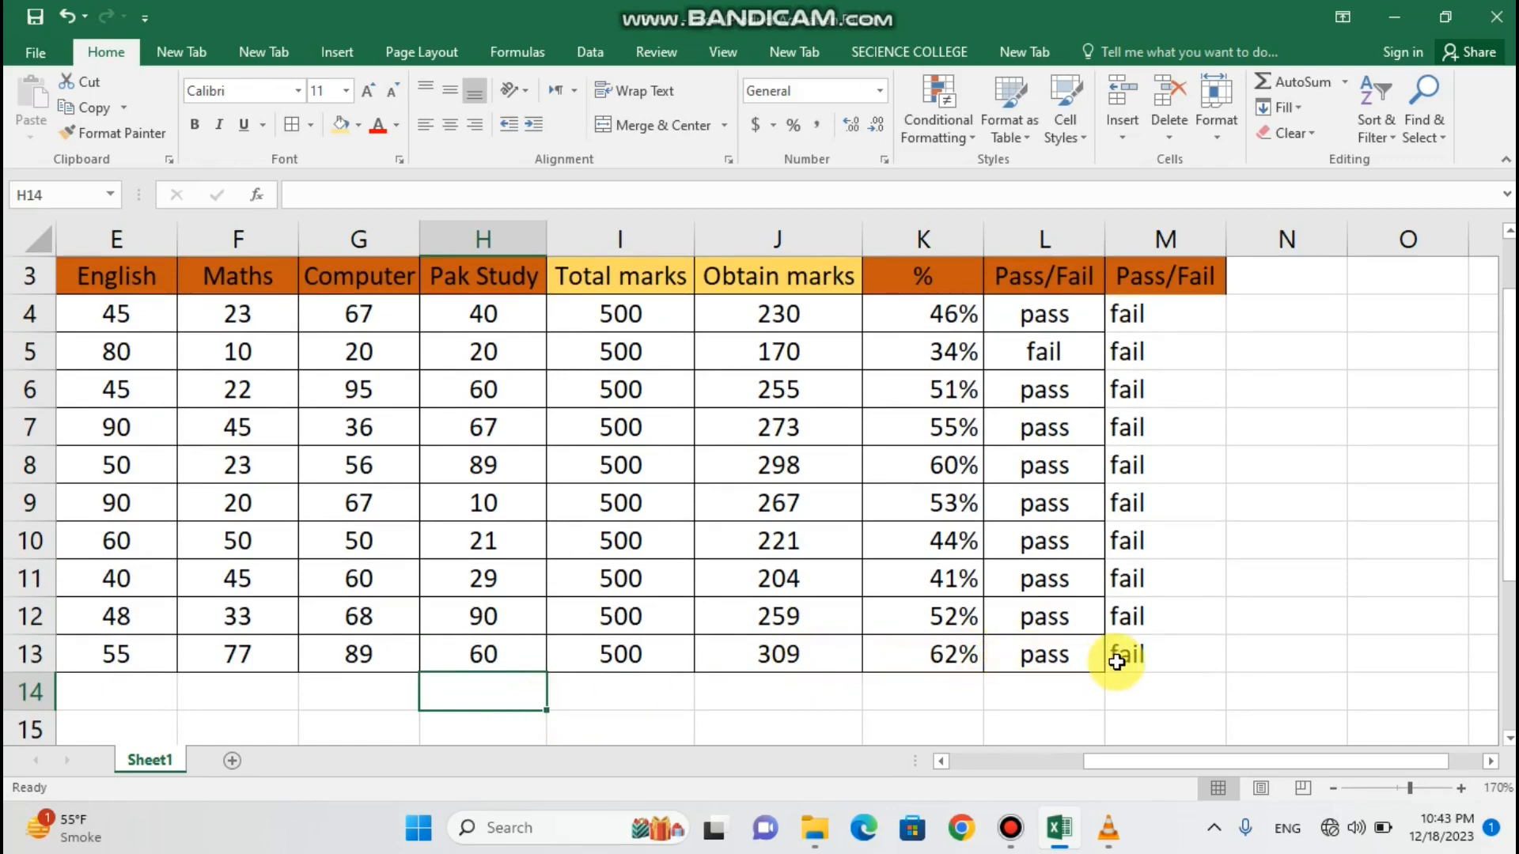
pyautogui.click(1048, 661)
pyautogui.click(1118, 663)
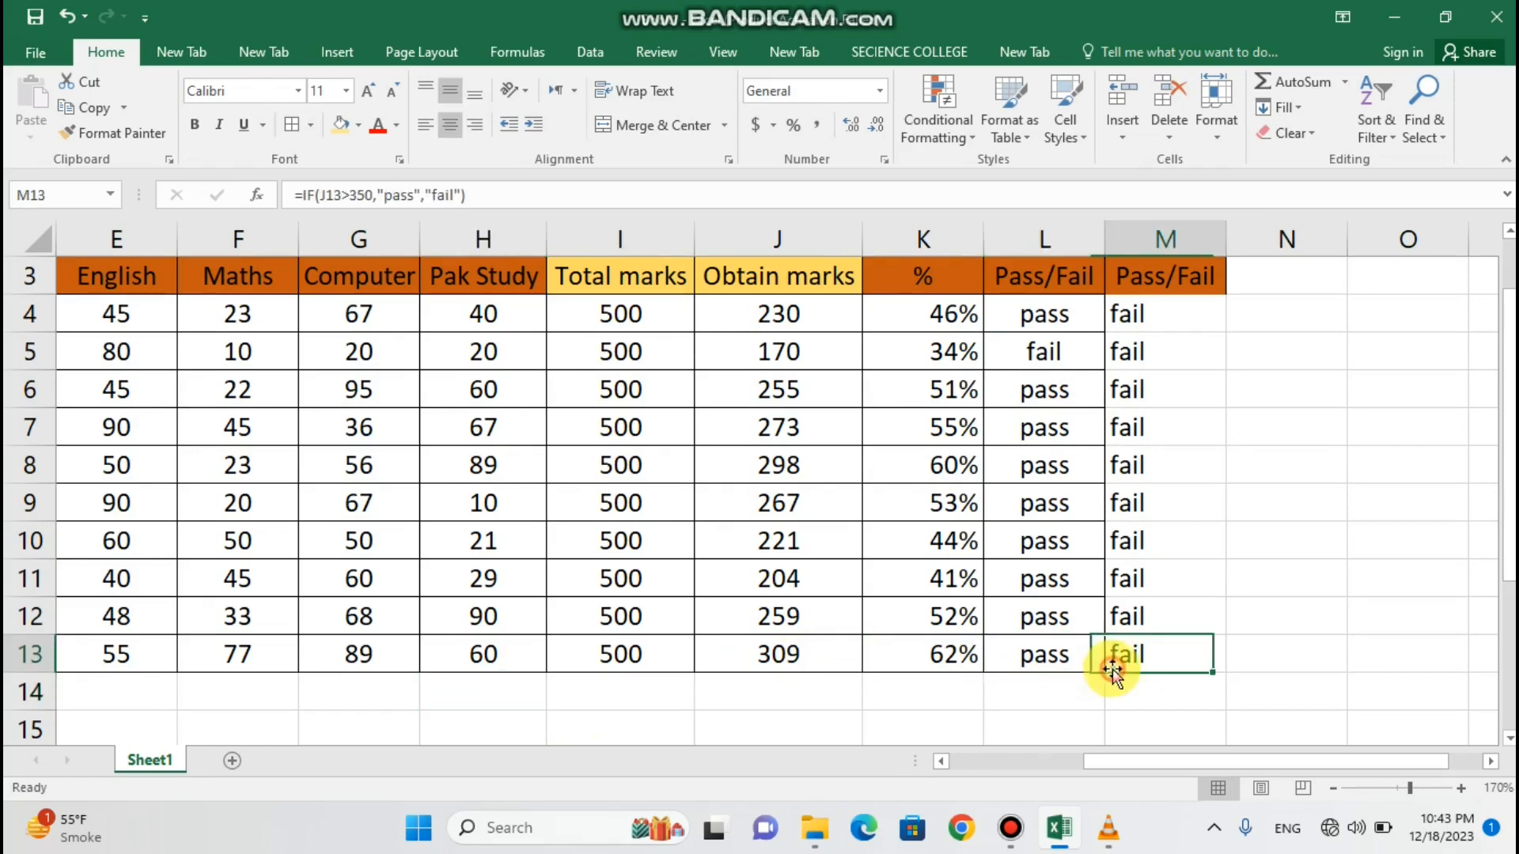
# - Center the Pass/Fail results in M4:M13 horizontally
pyautogui.click(1171, 323)
pyautogui.moveTo(1172, 323); pyautogui.dragTo(1200, 657)
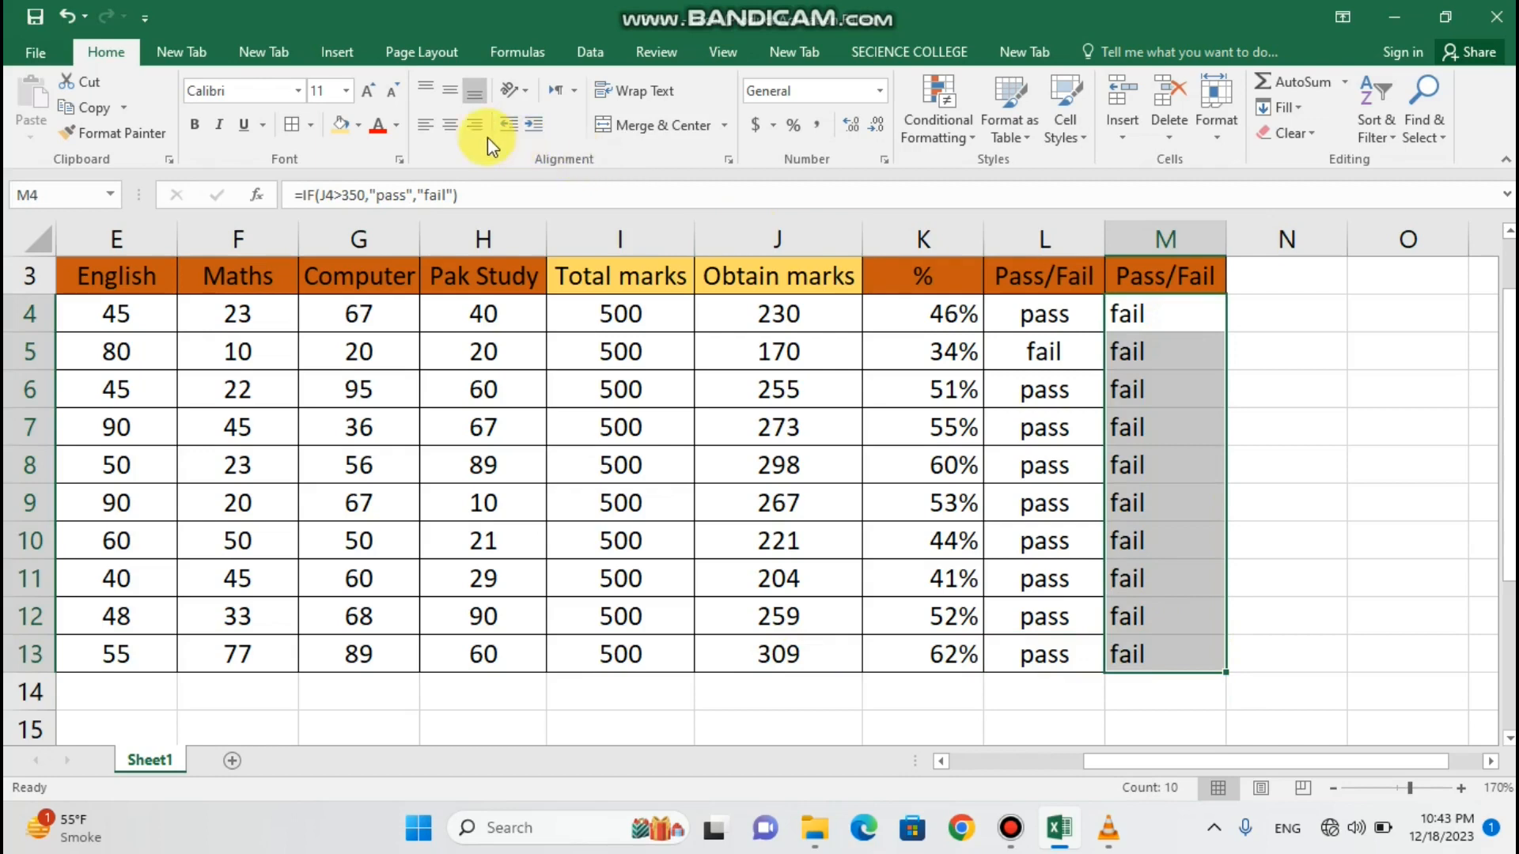
pyautogui.click(451, 125)
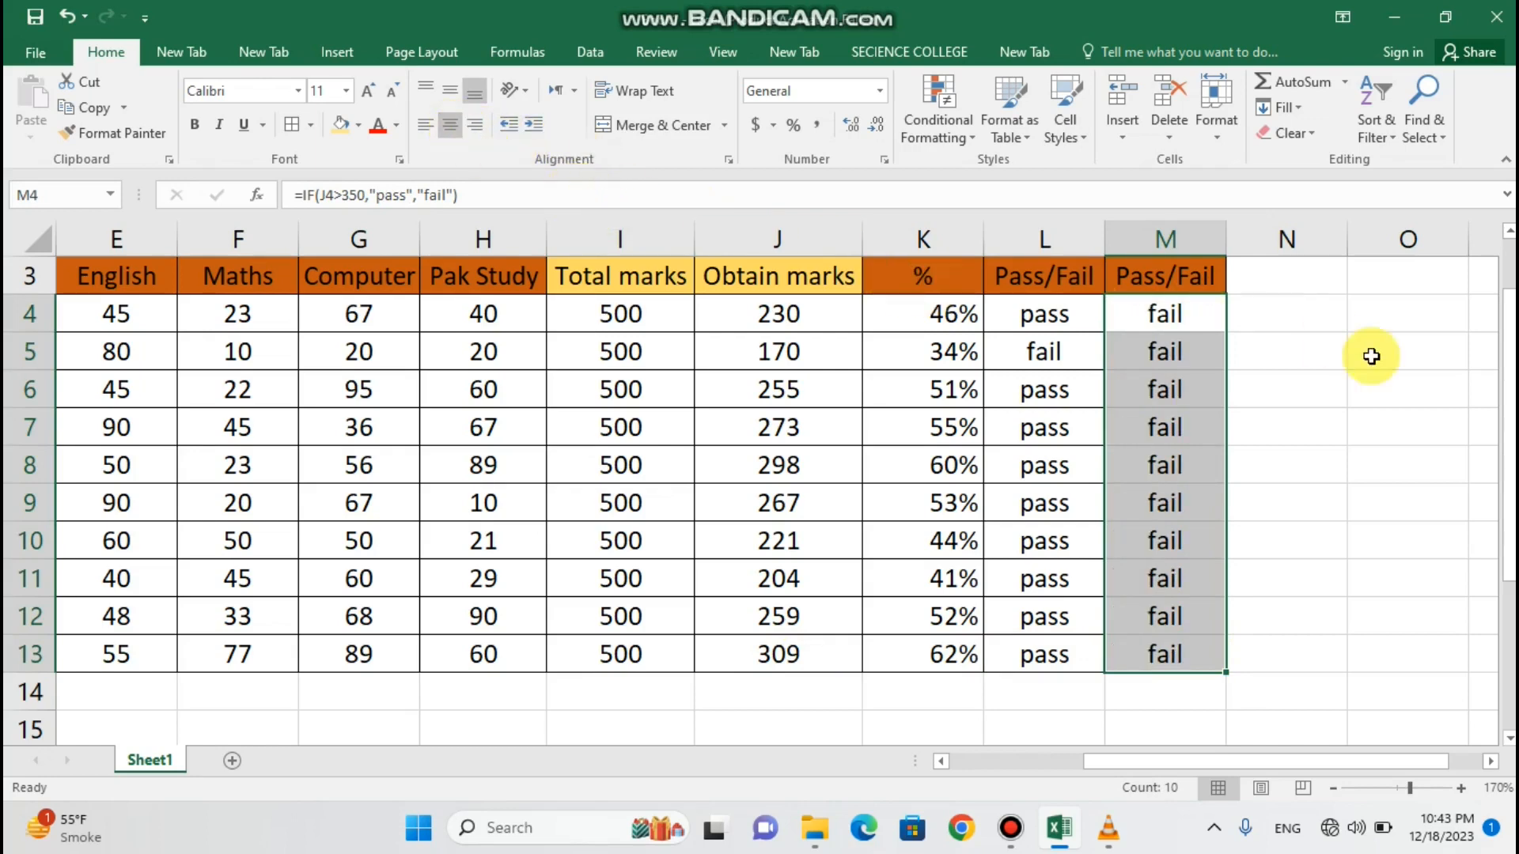
pyautogui.click(1399, 365)
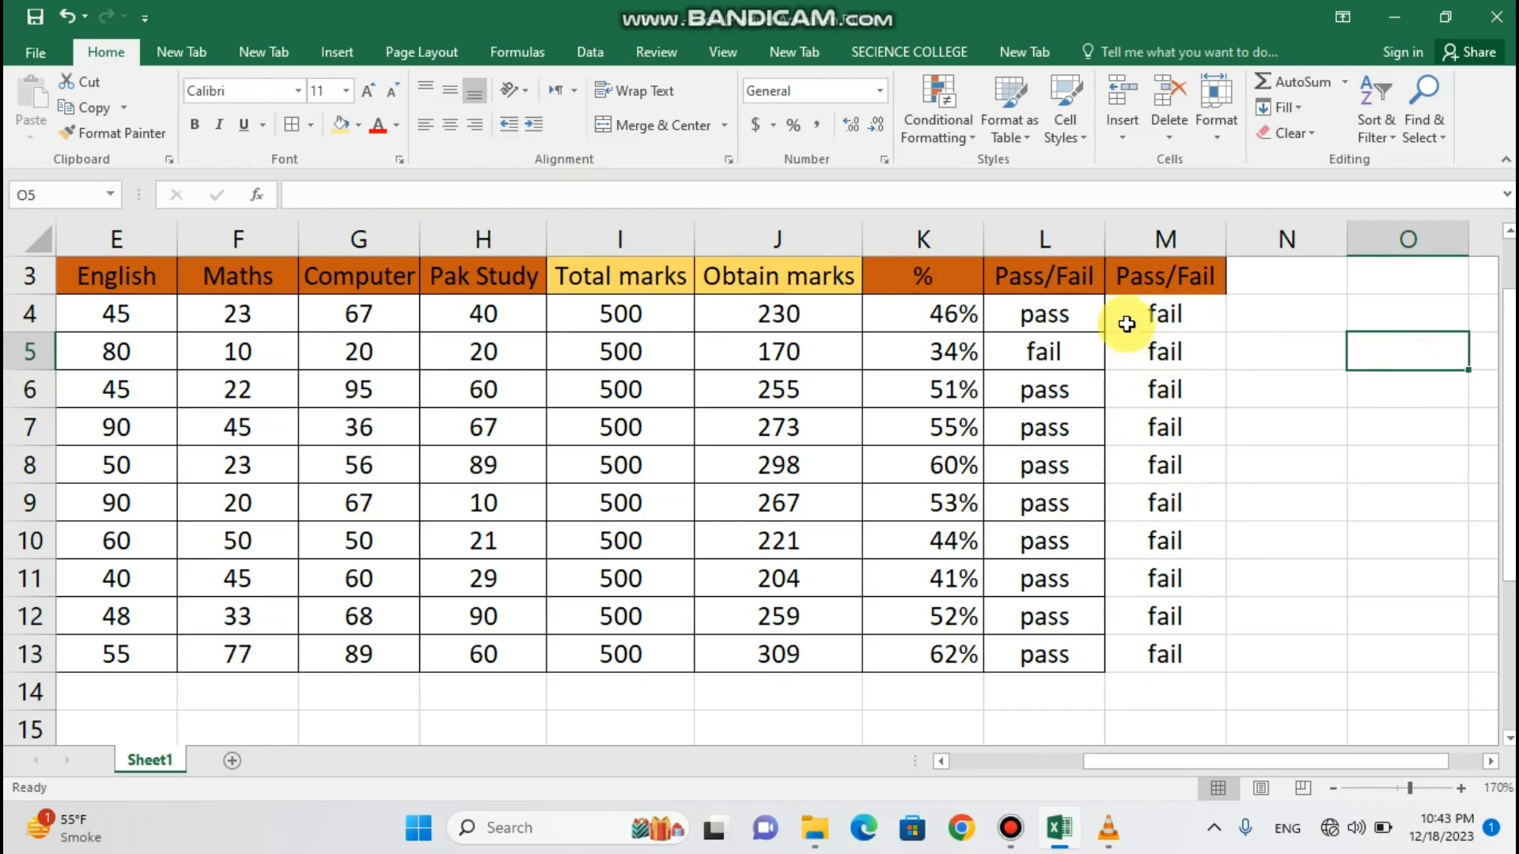
# - Compare row 13's obtained marks with its result in column M, and set the Pak Study mark in H13 to 90
pyautogui.moveTo(1123, 324); pyautogui.dragTo(1169, 578)
pyautogui.click(1169, 578)
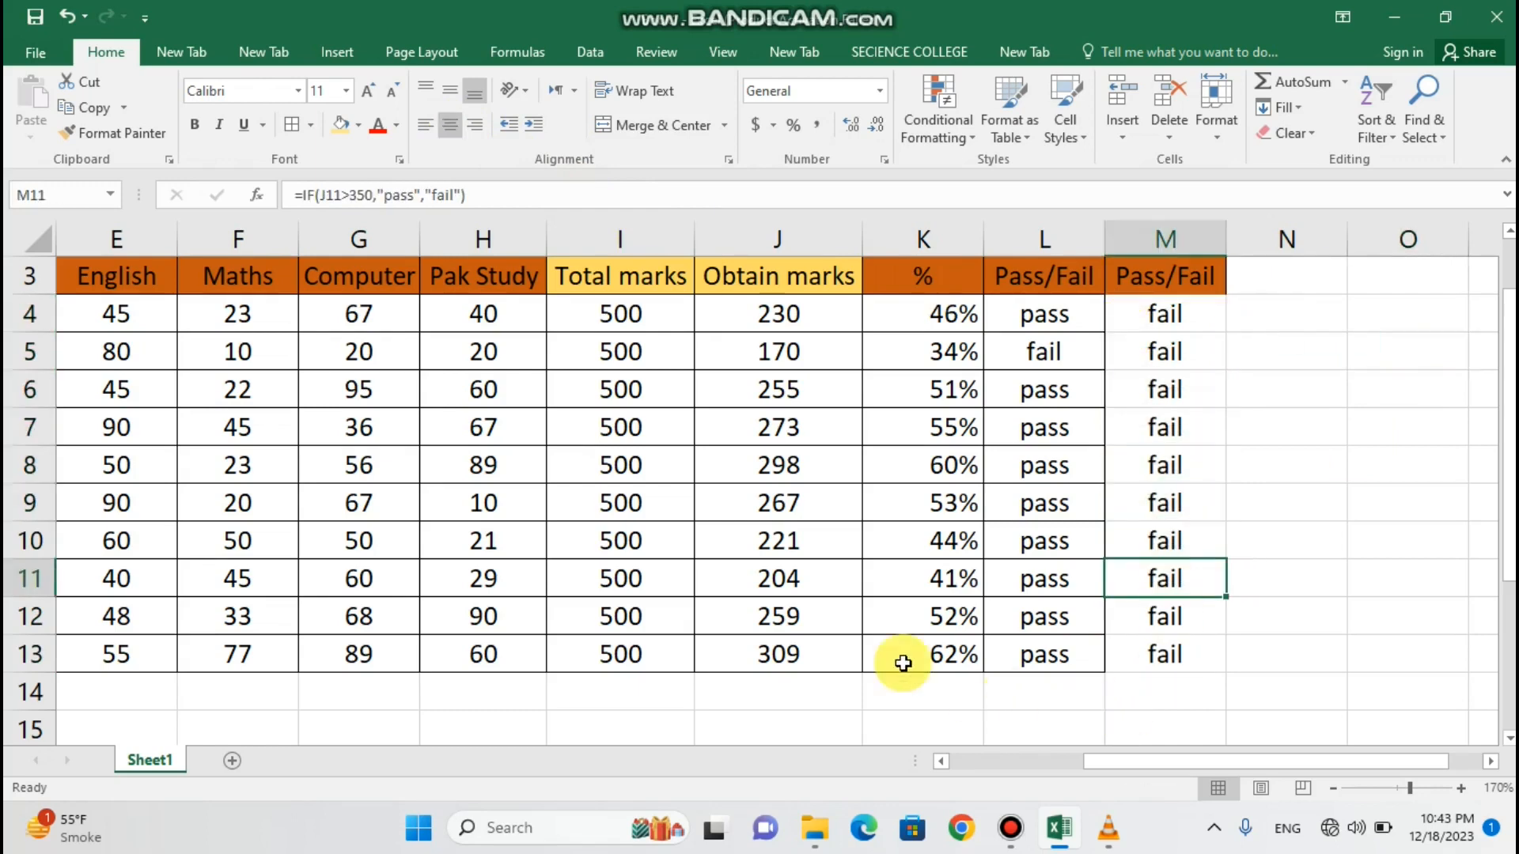
pyautogui.click(844, 661)
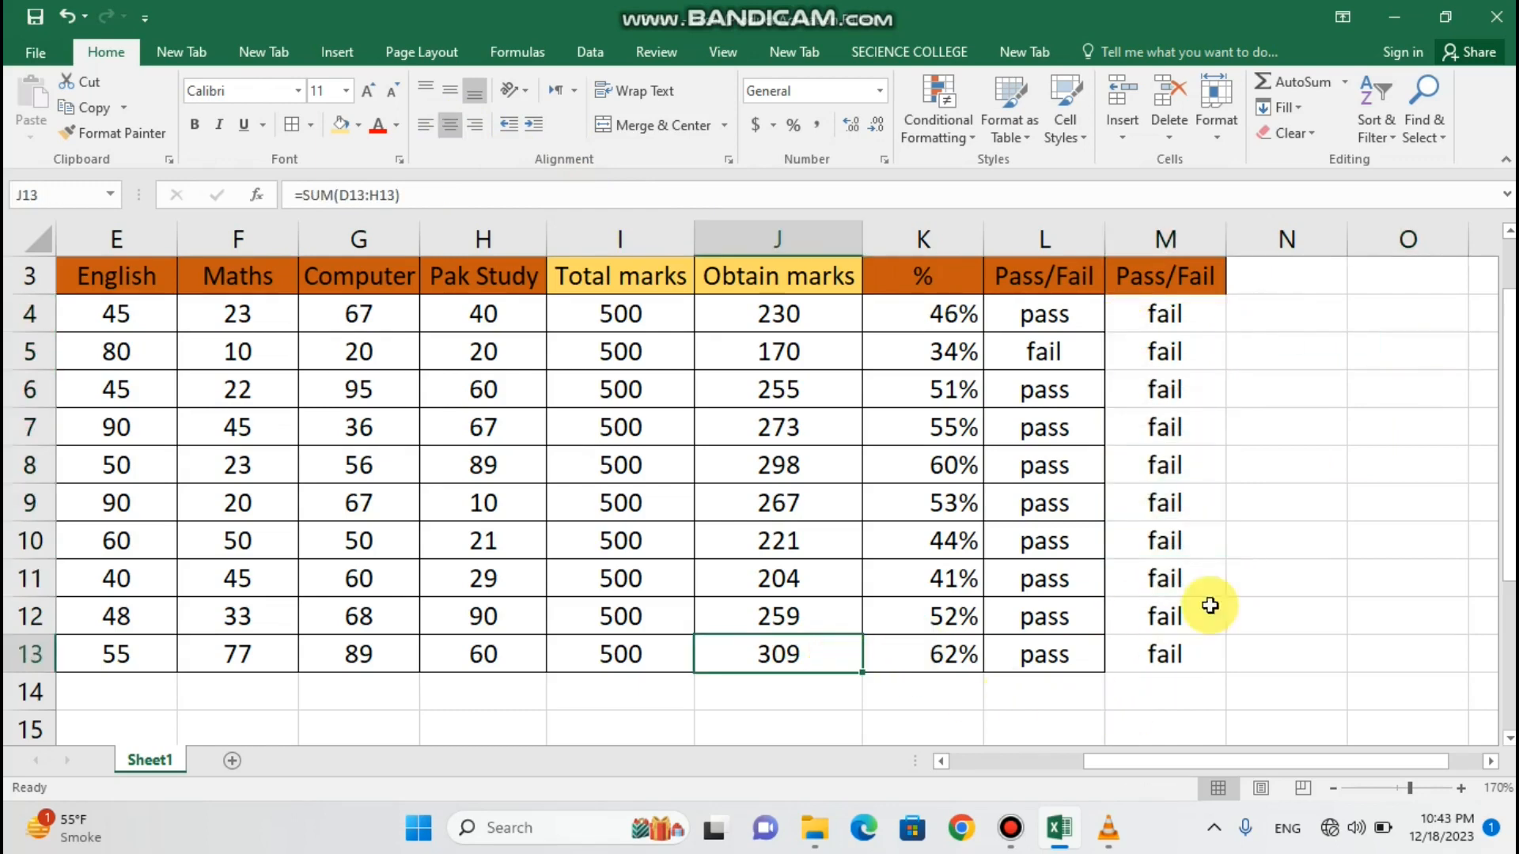
pyautogui.click(1178, 648)
pyautogui.click(828, 667)
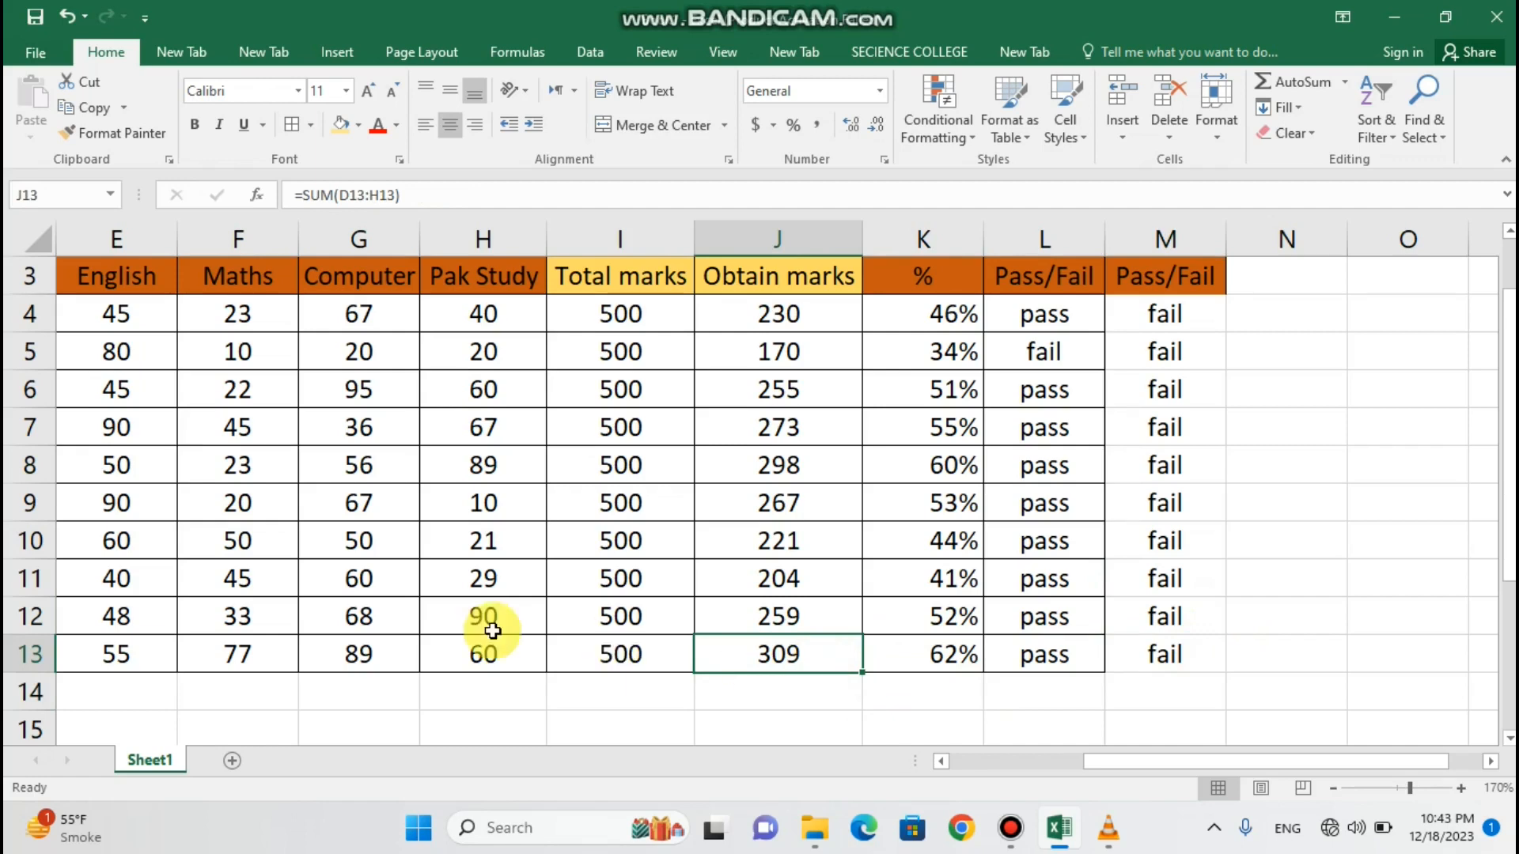
pyautogui.click(488, 657)
pyautogui.press('BackSpace')
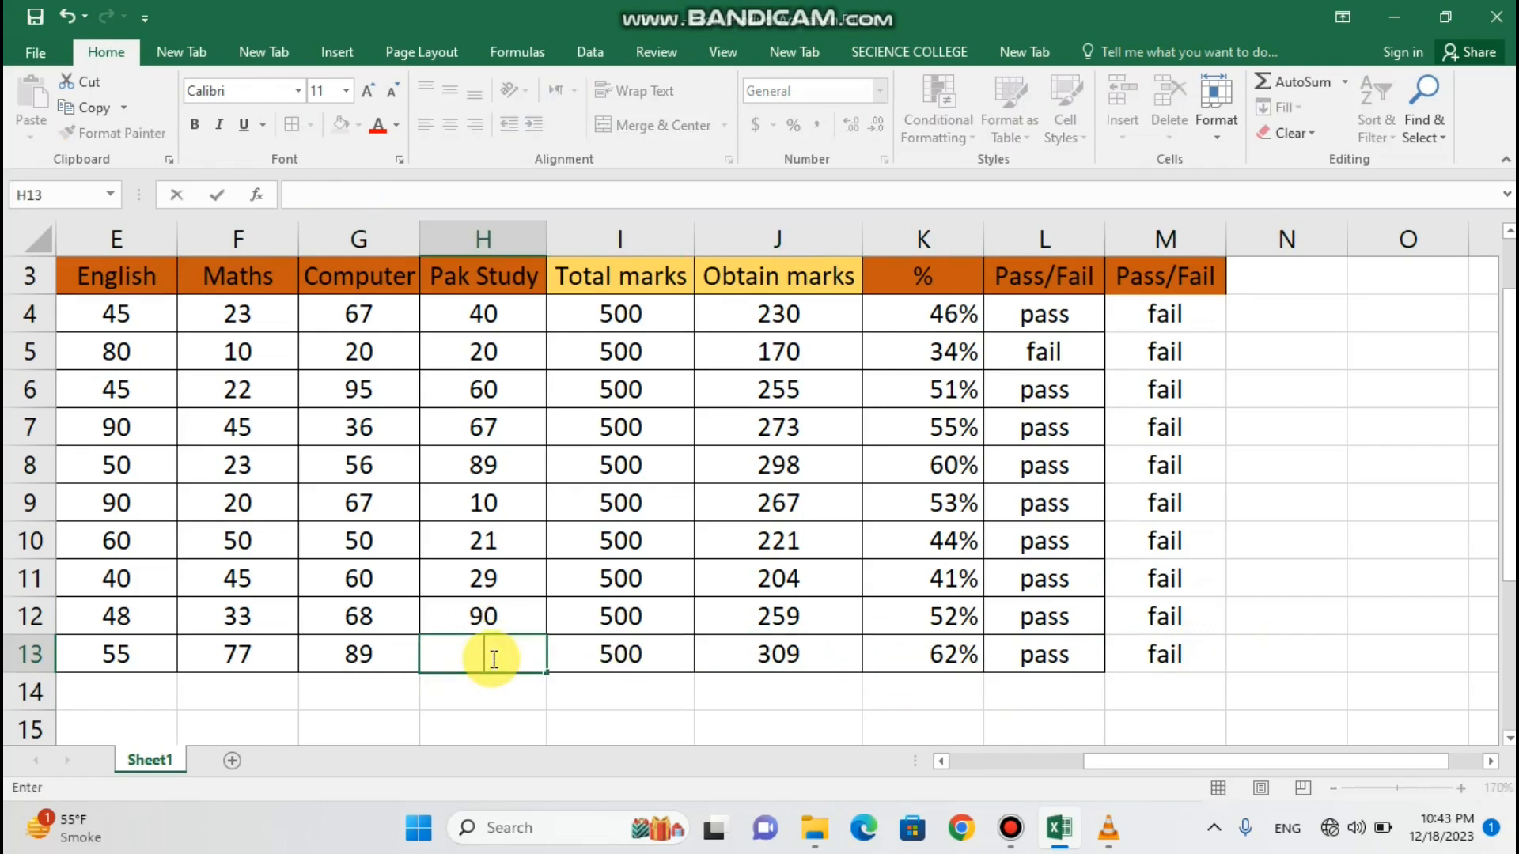
pyautogui.write('90')
pyautogui.press('Return')
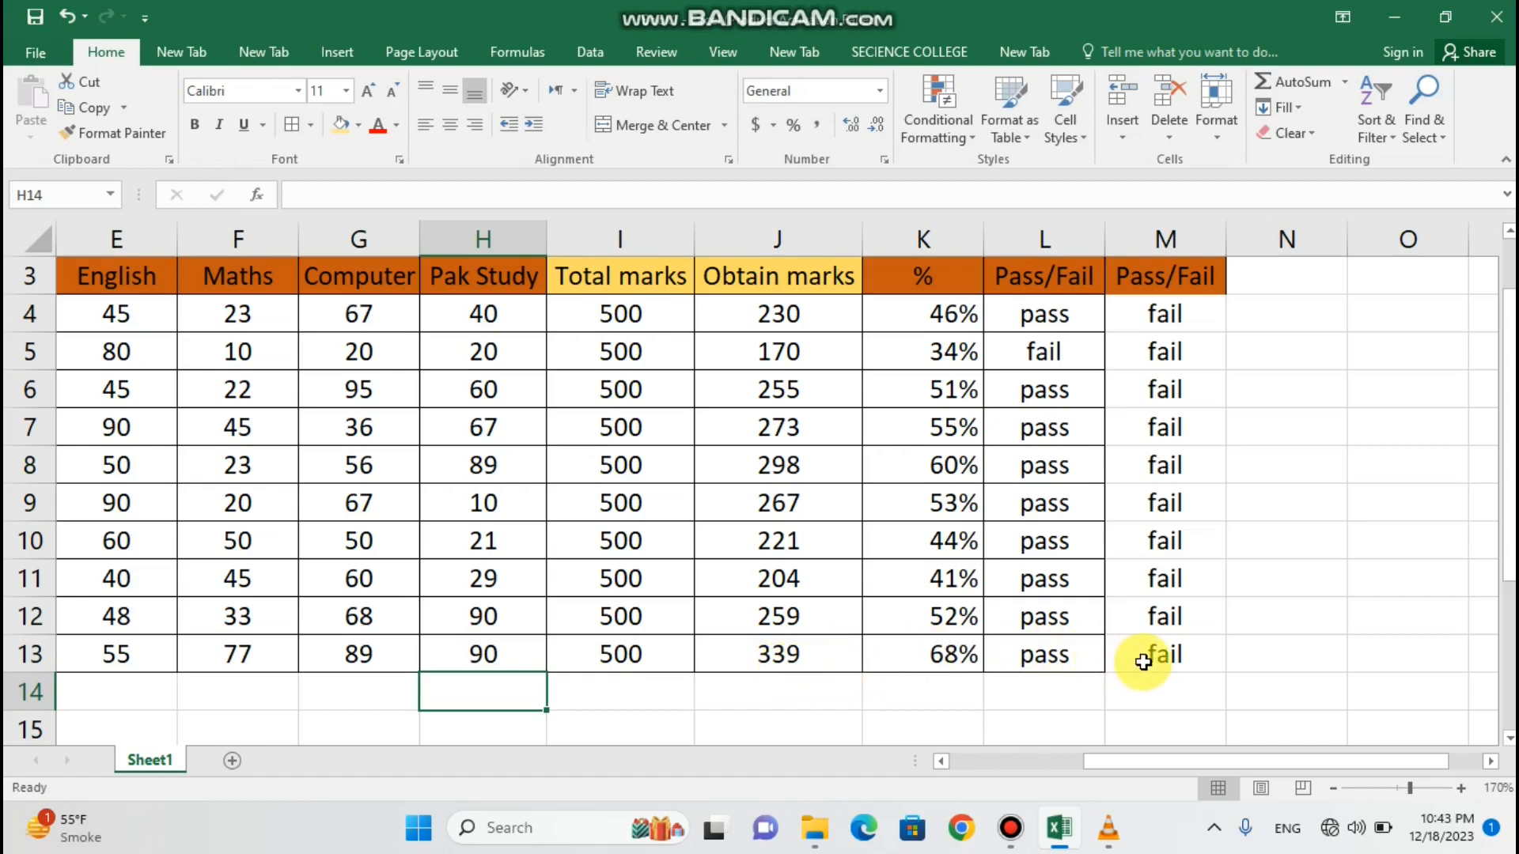
# - Set the Maths mark in F13 to 90
pyautogui.click(370, 665)
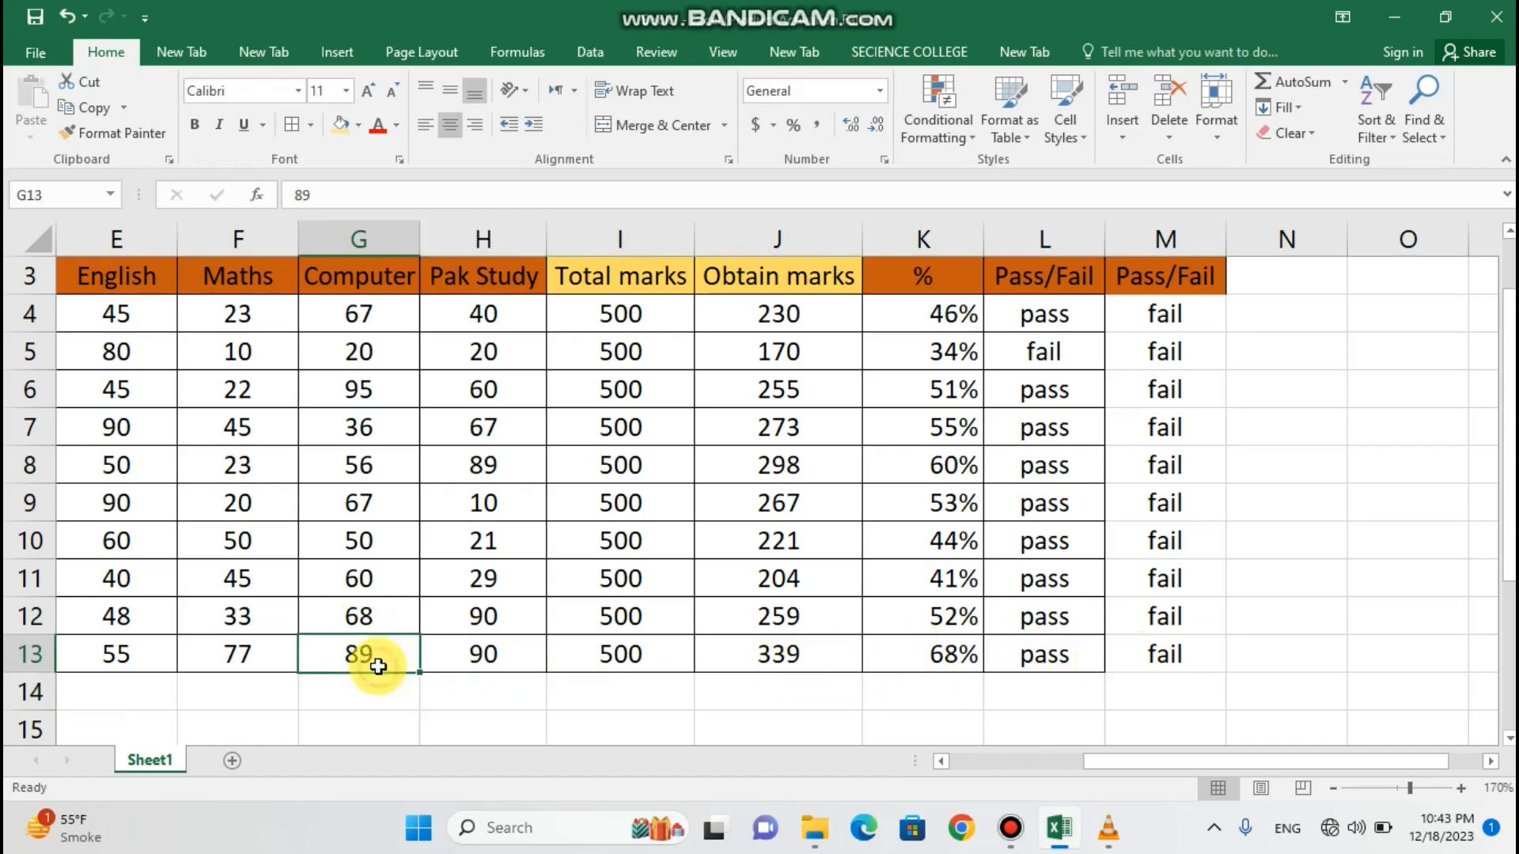
pyautogui.click(293, 656)
pyautogui.press('Delete')
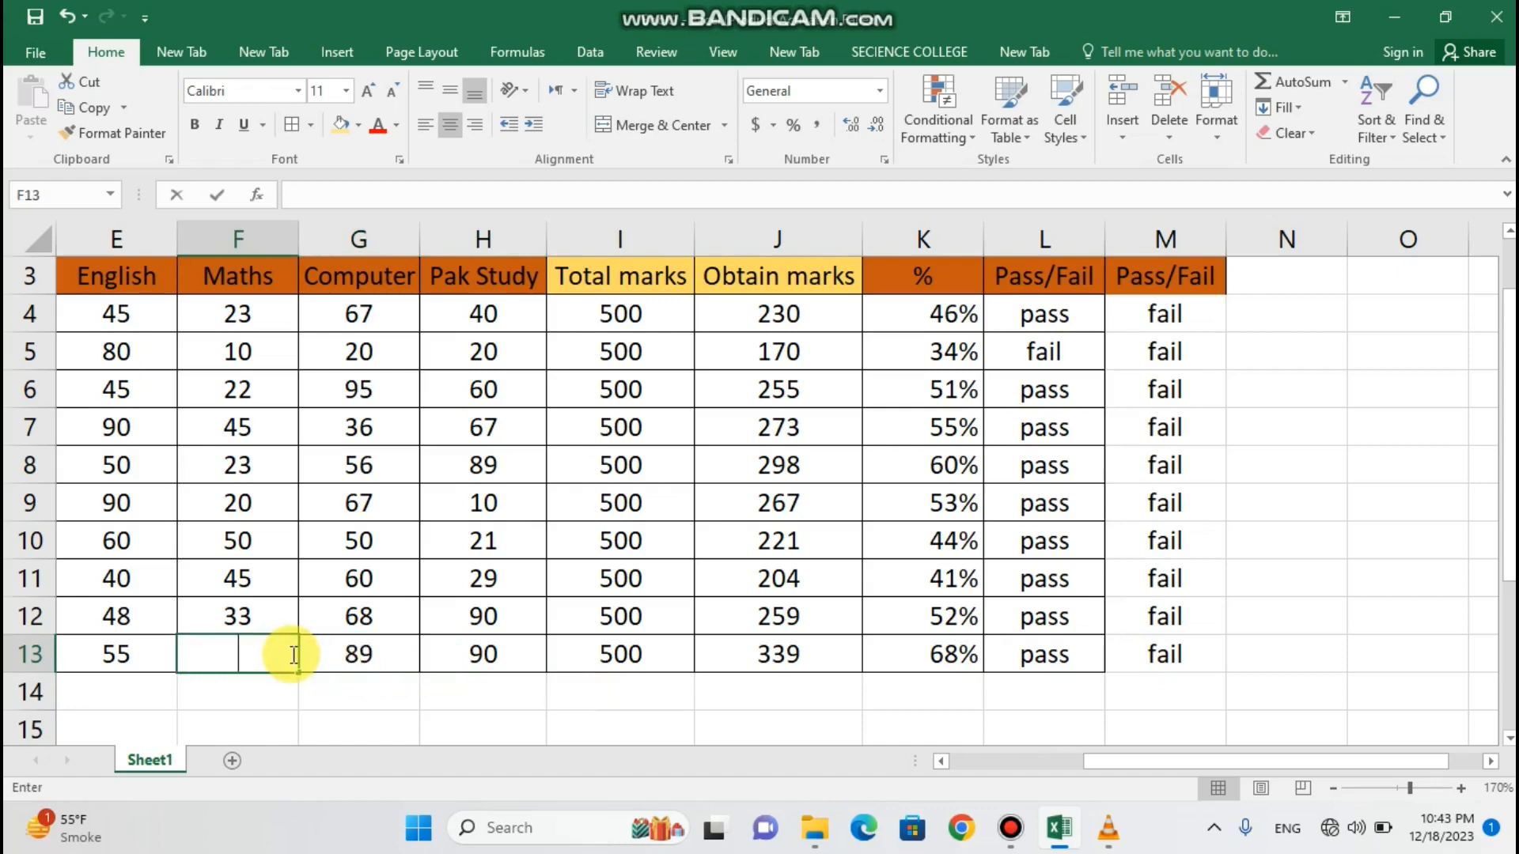
pyautogui.write('90')
pyautogui.press('Return')
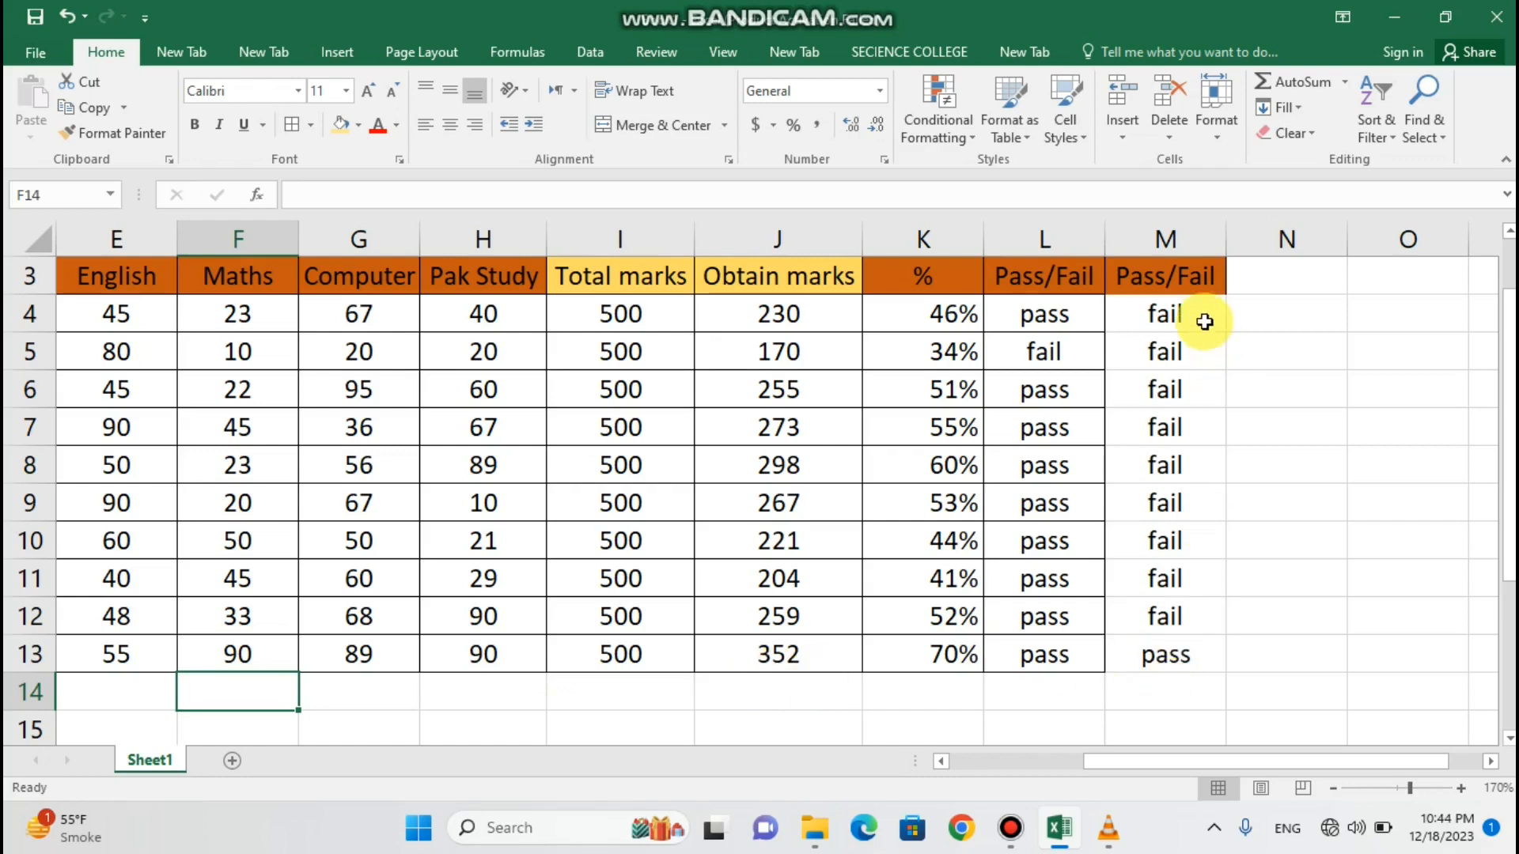
# - Shade the Pass/Fail results in M4:M13 with a light gold fill
pyautogui.moveTo(1199, 316); pyautogui.dragTo(1160, 633)
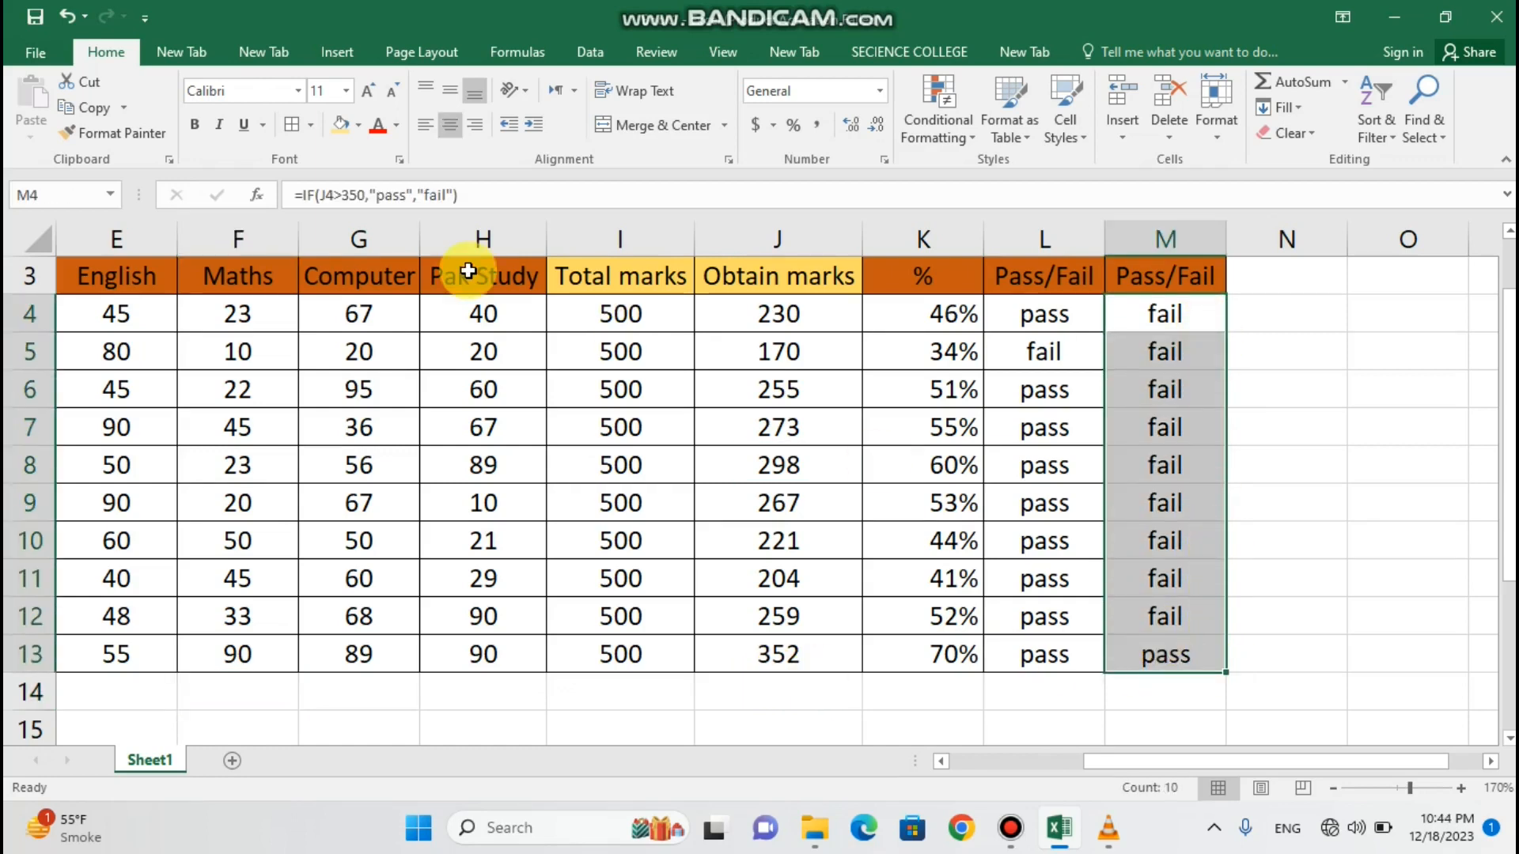
pyautogui.click(342, 130)
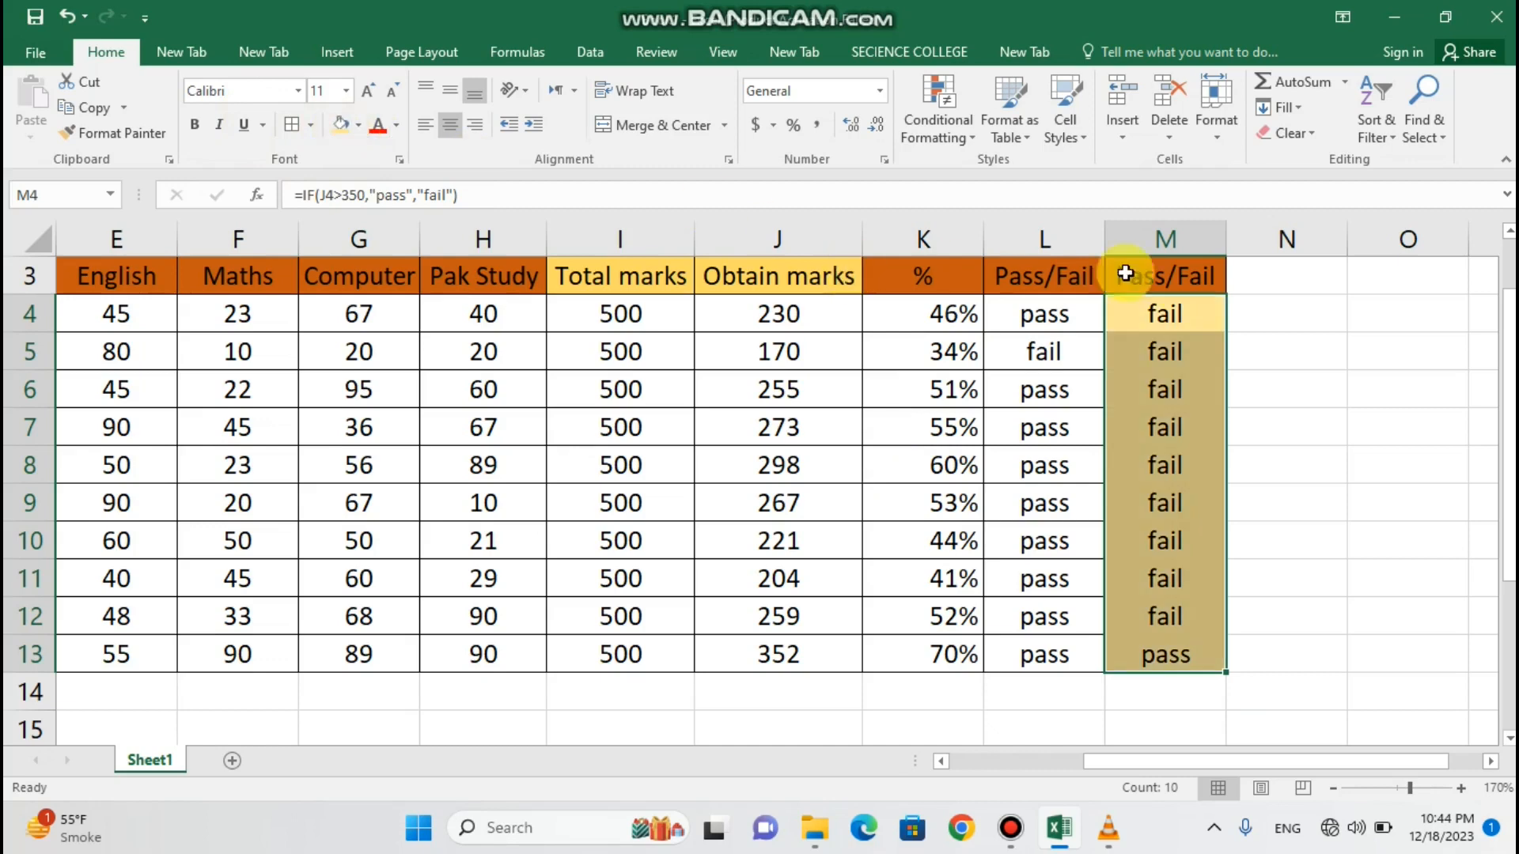
pyautogui.moveTo(1508, 300); pyautogui.dragTo(1508, 281)
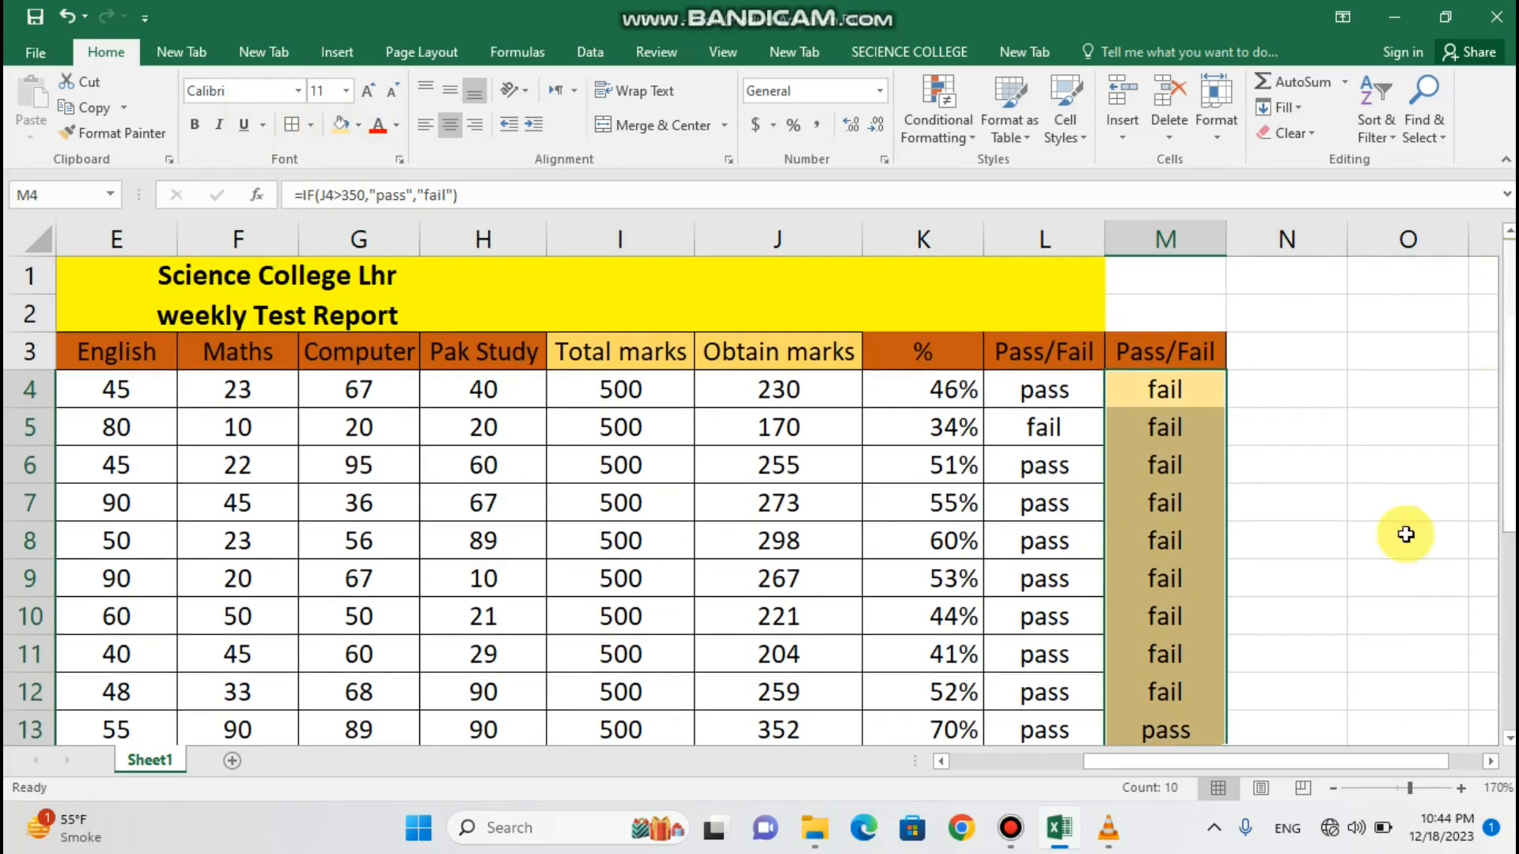
pyautogui.click(1334, 789)
pyautogui.click(1333, 789)
pyautogui.click(1336, 789)
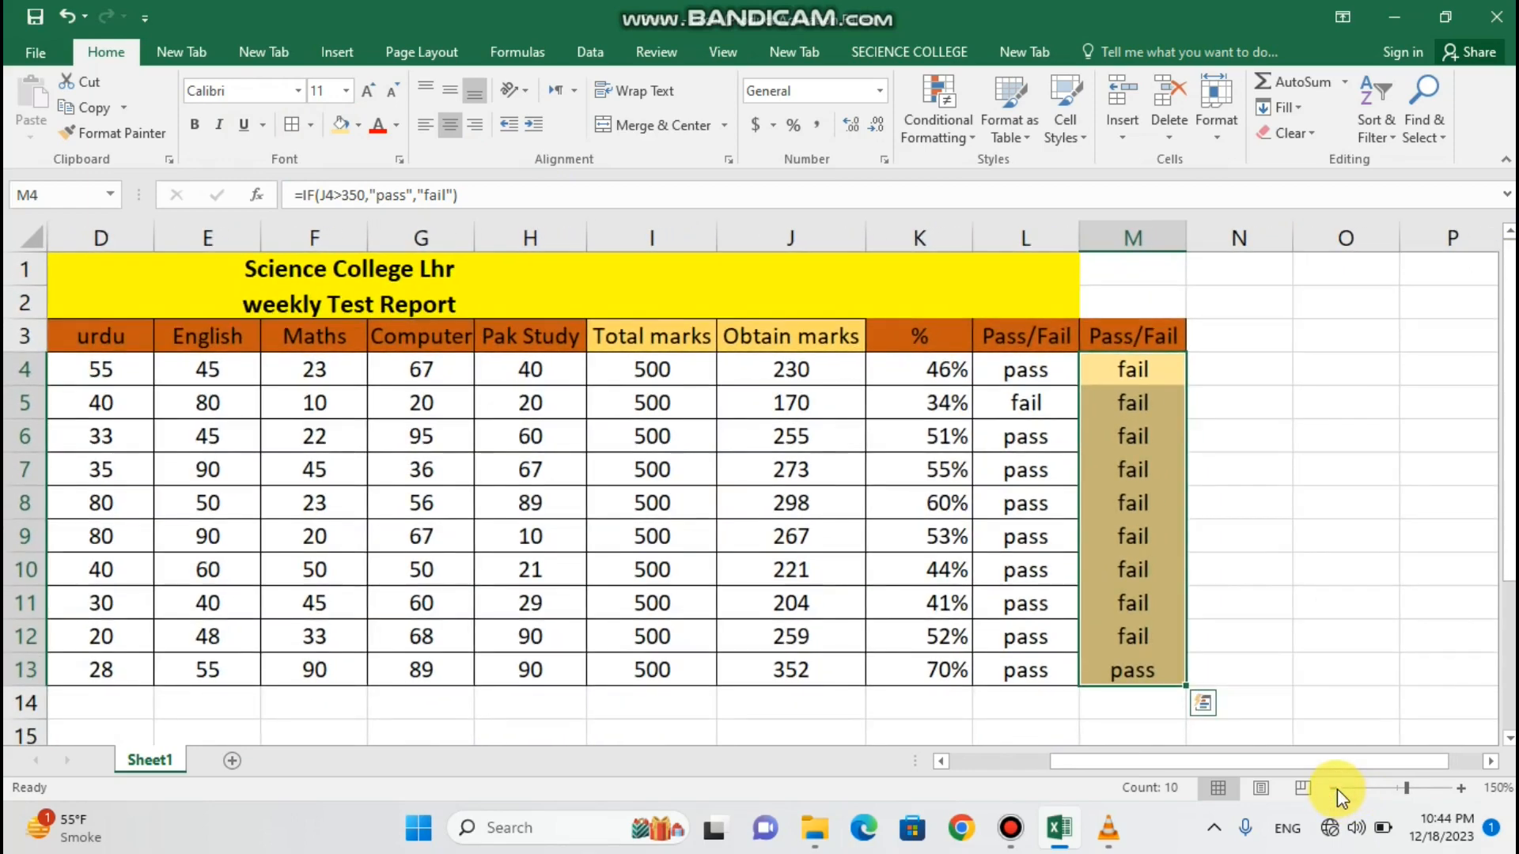
pyautogui.moveTo(1315, 763); pyautogui.dragTo(1246, 756)
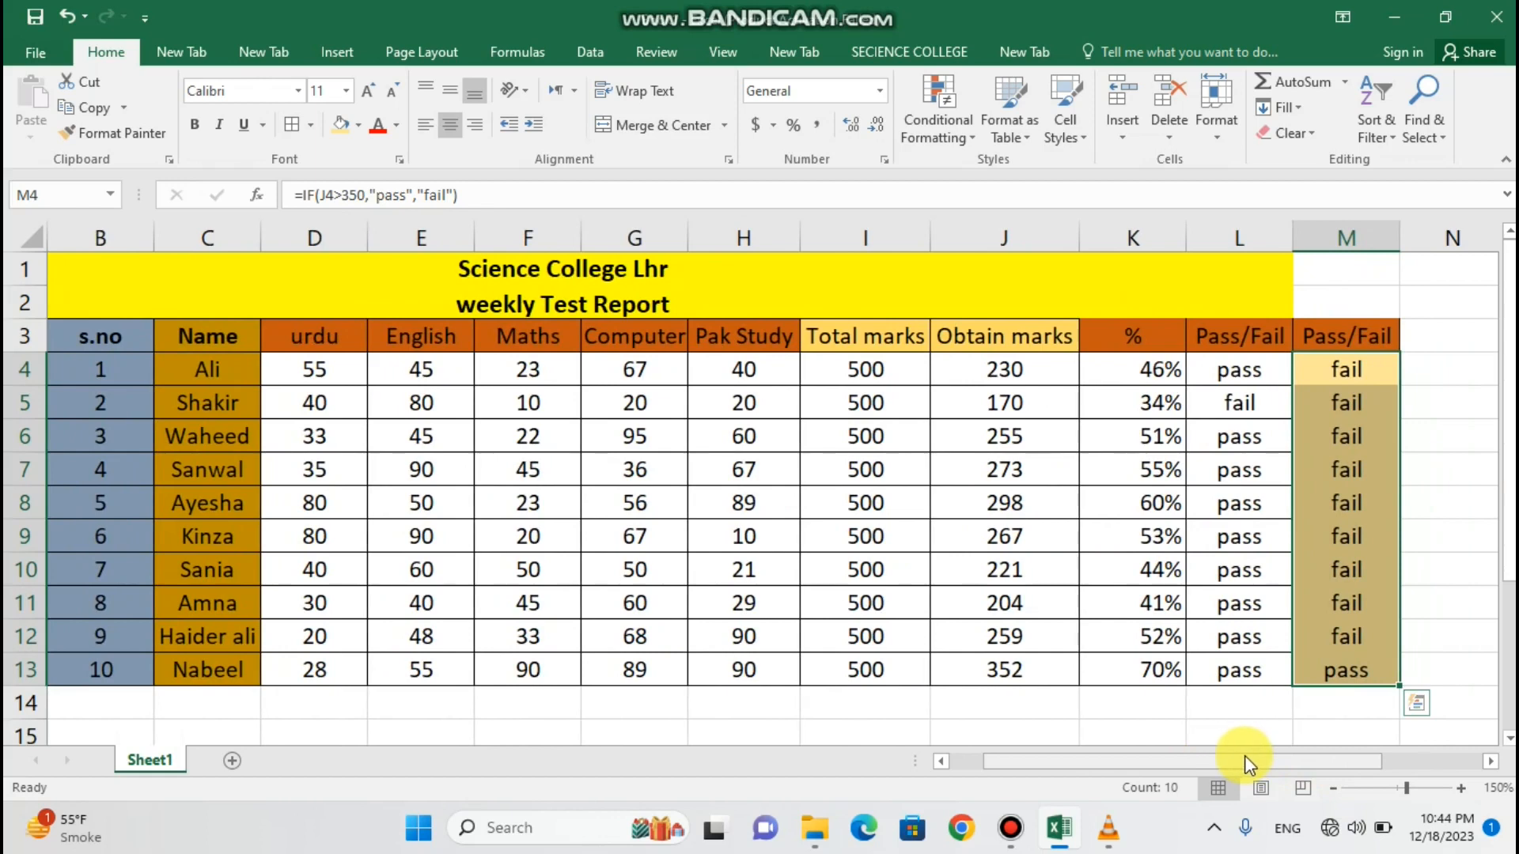
pyautogui.click(1232, 707)
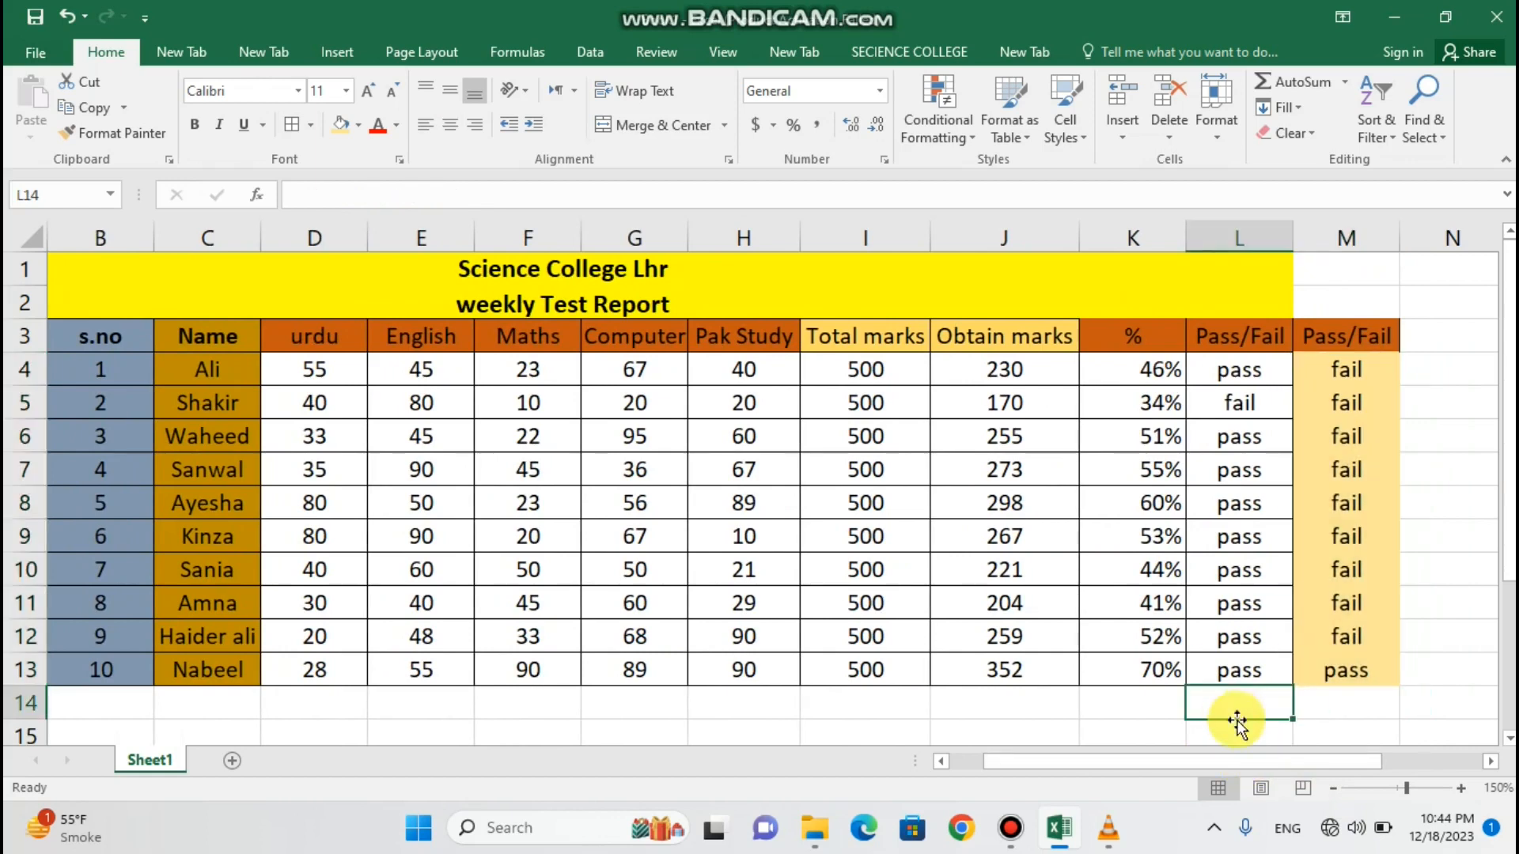
# - Add a "%" column heading in N3, beside the second Pass/Fail heading
pyautogui.click(351, 364)
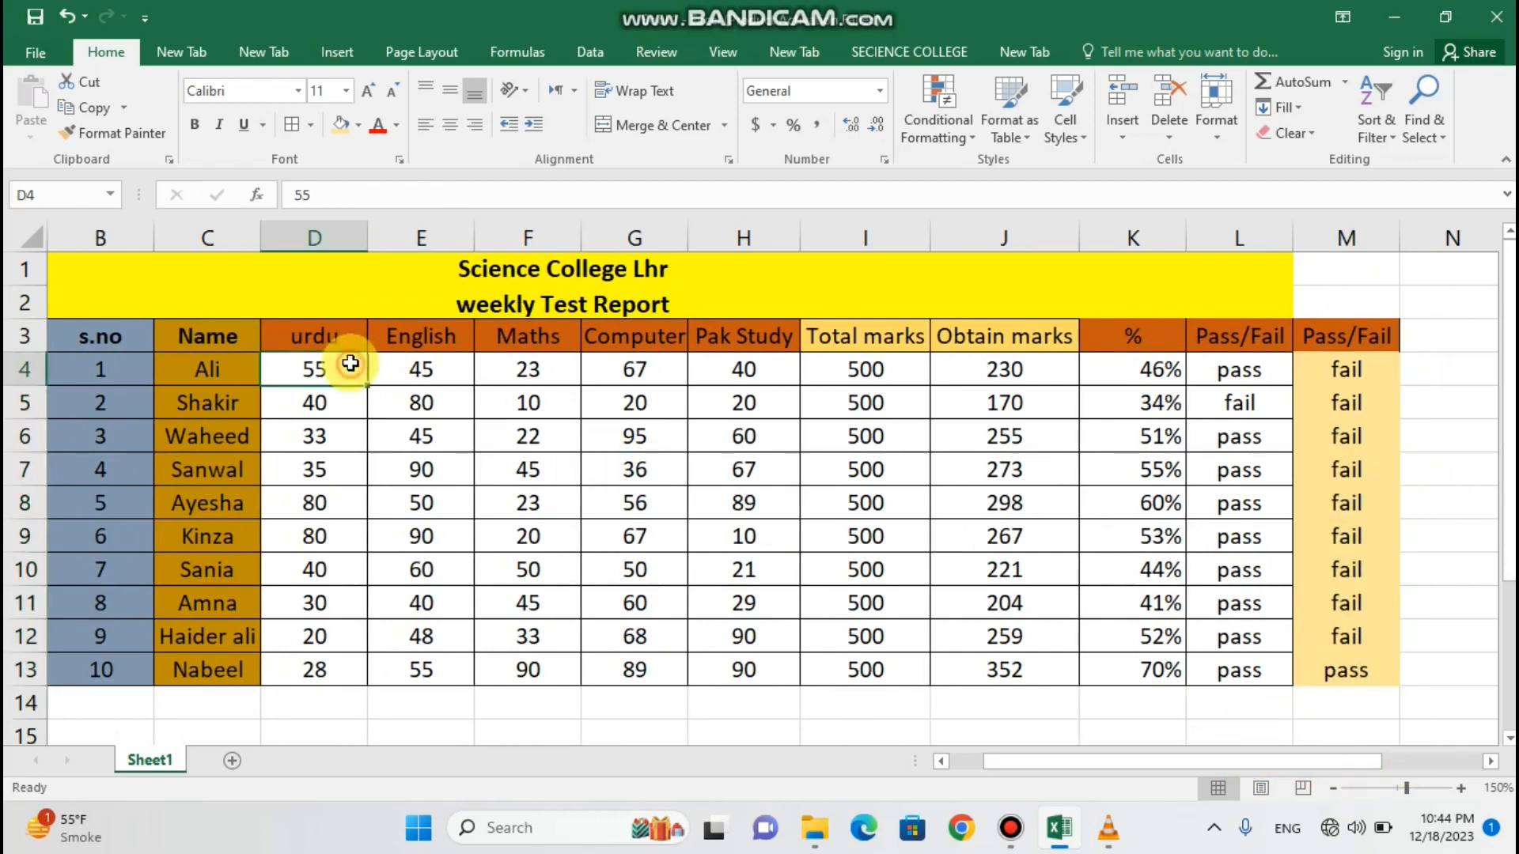
pyautogui.click(1460, 787)
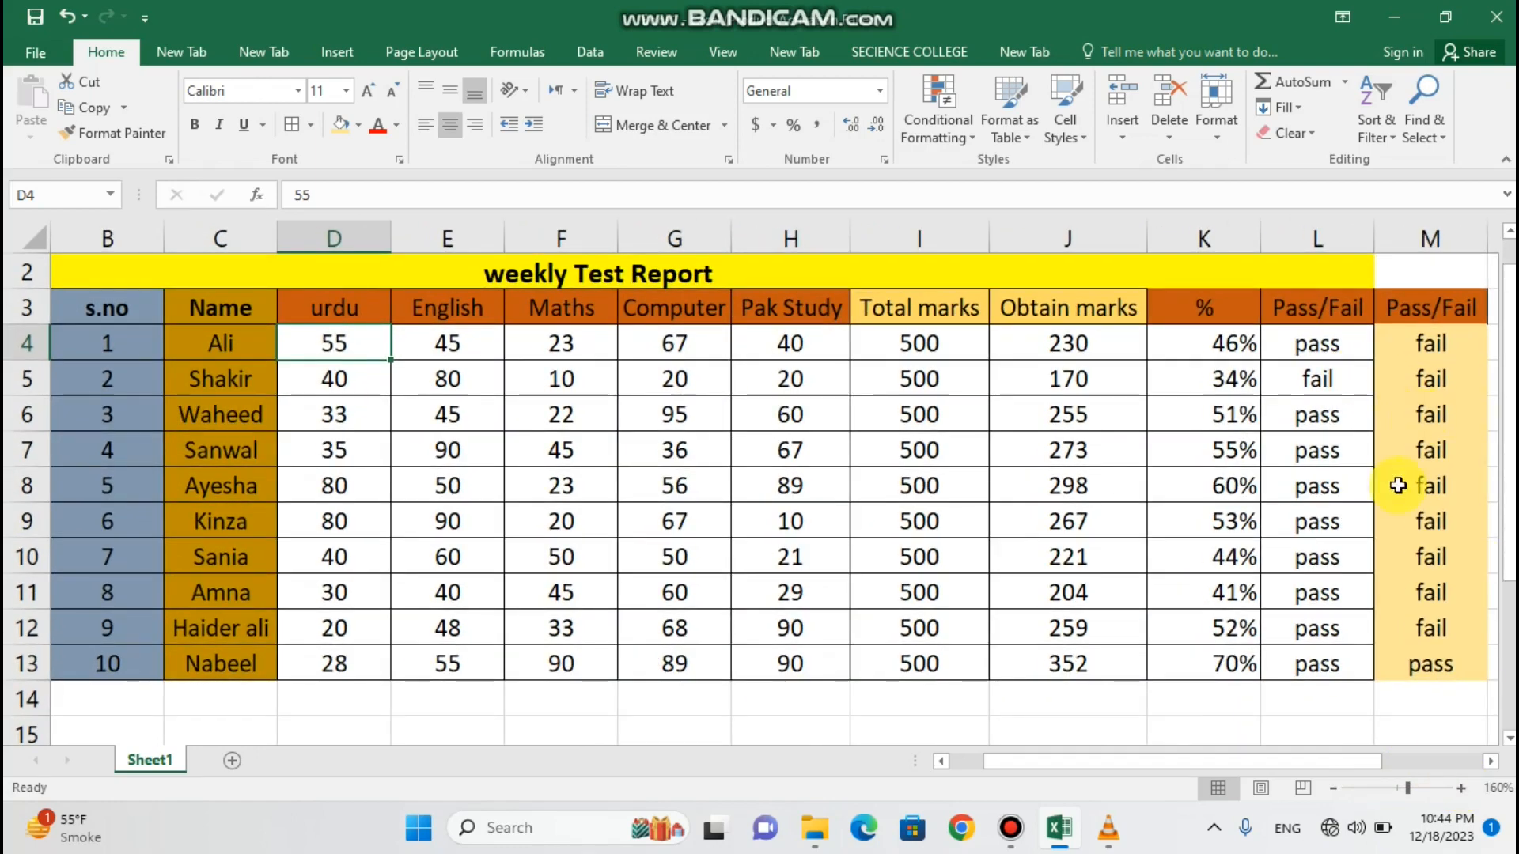
pyautogui.moveTo(1329, 756); pyautogui.dragTo(1392, 759)
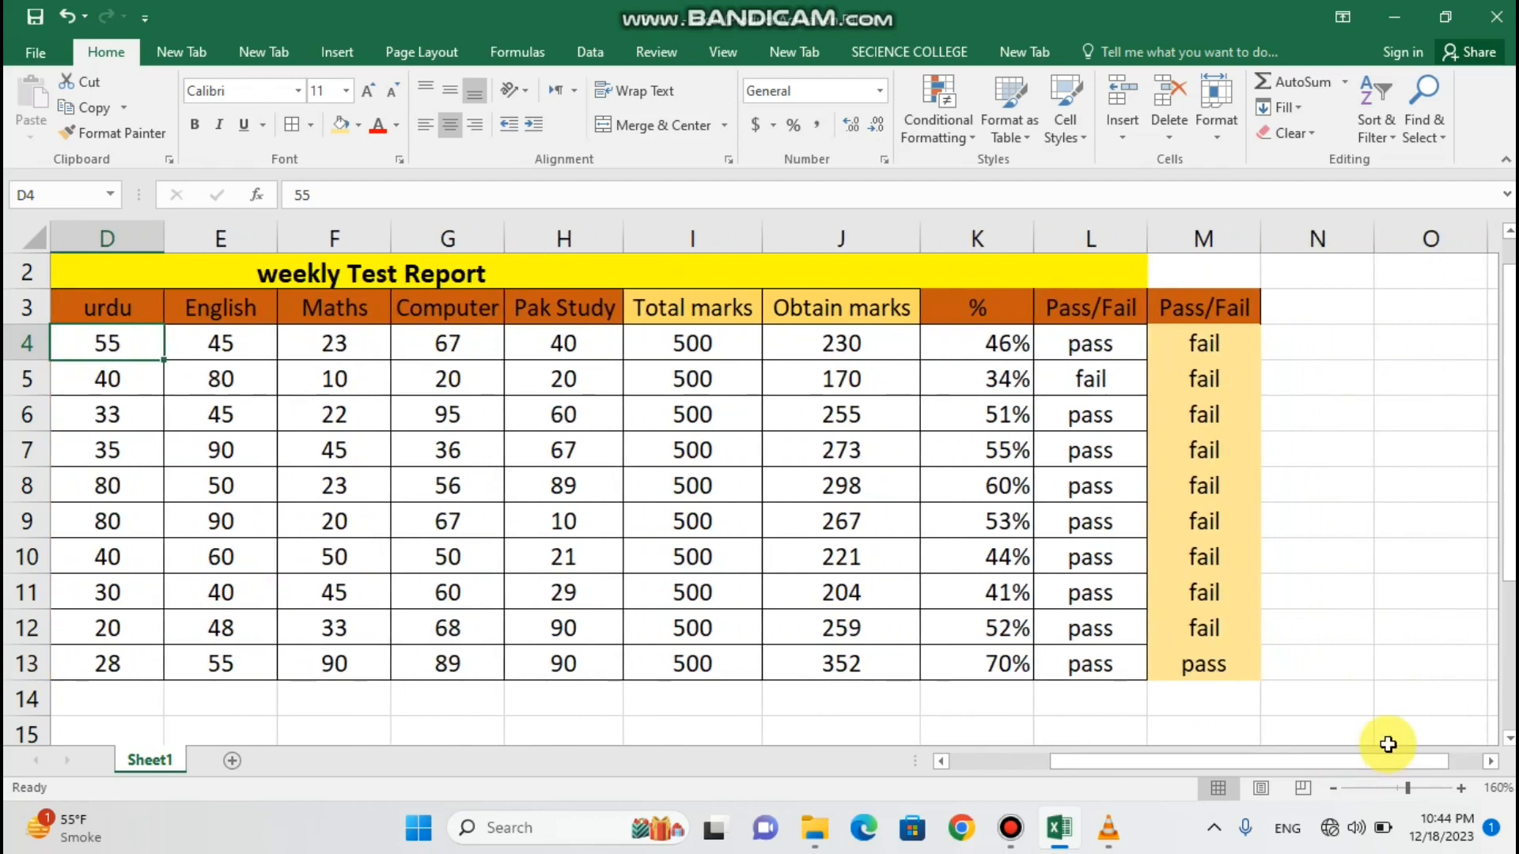
pyautogui.click(1321, 313)
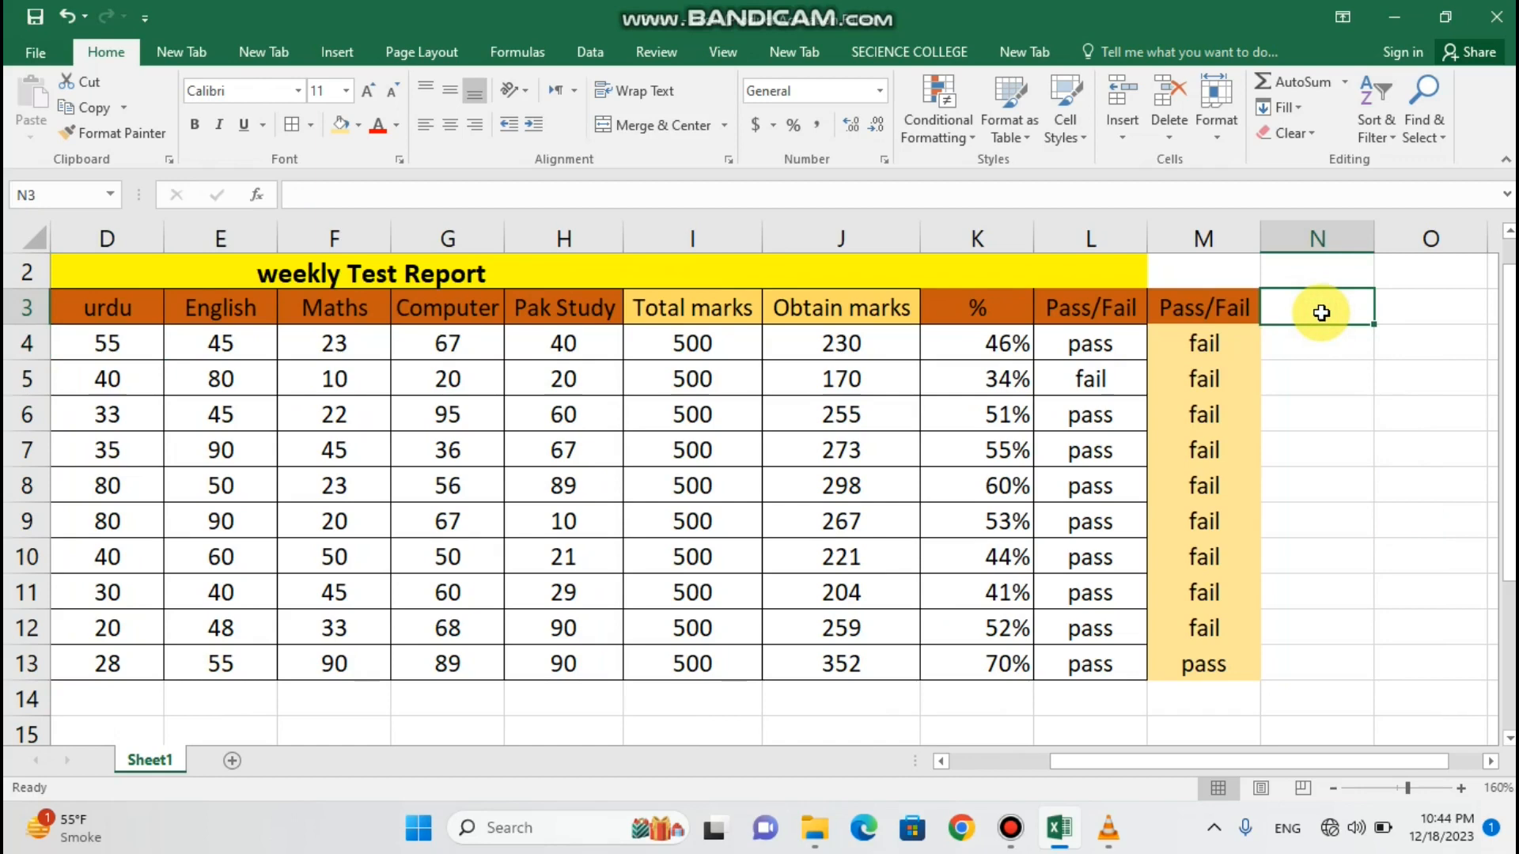
pyautogui.write('%')
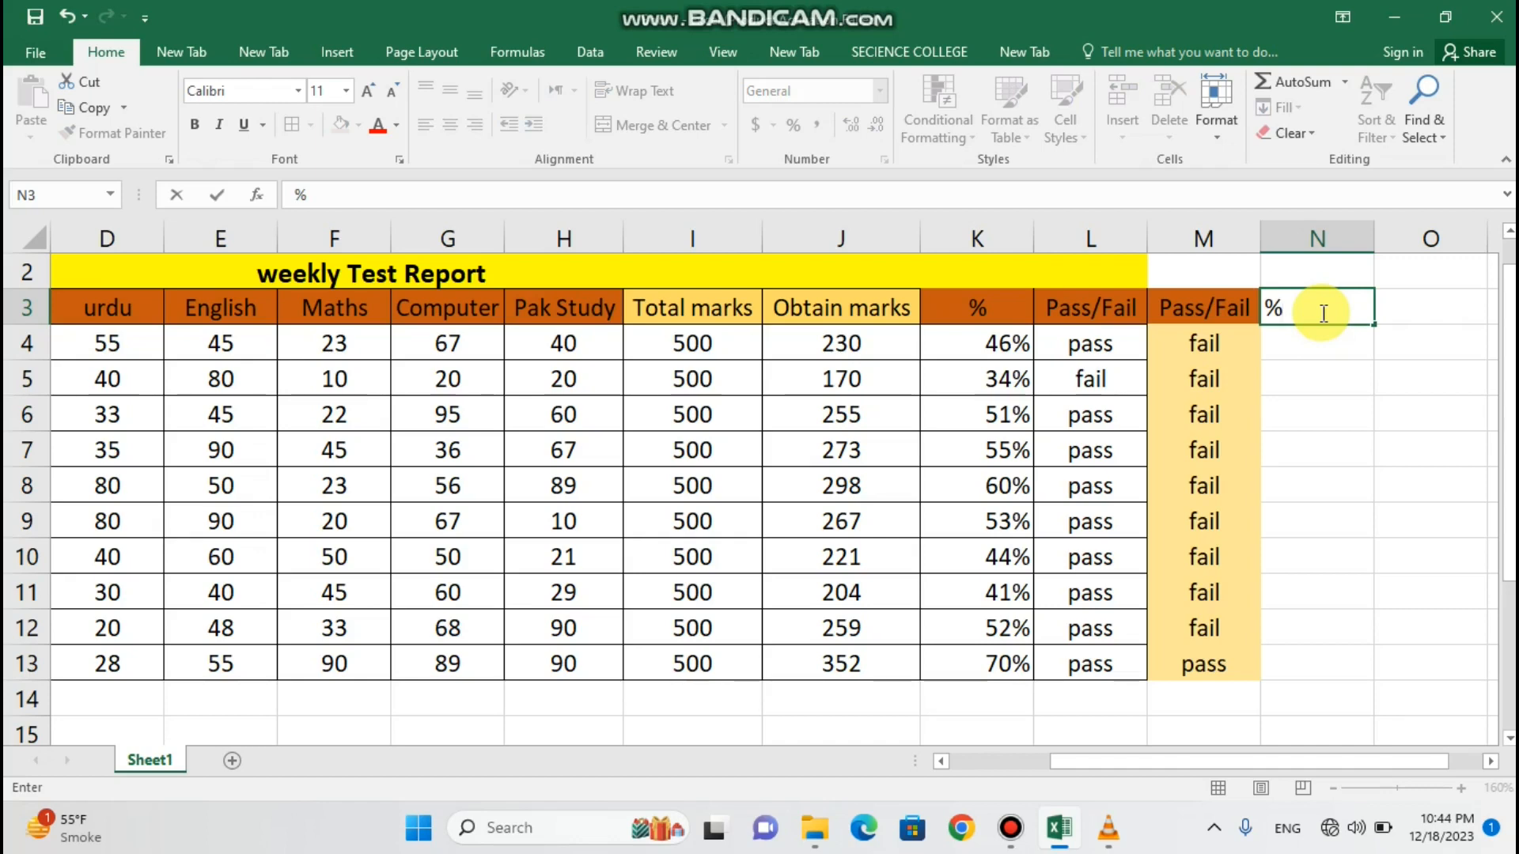
pyautogui.click(1316, 344)
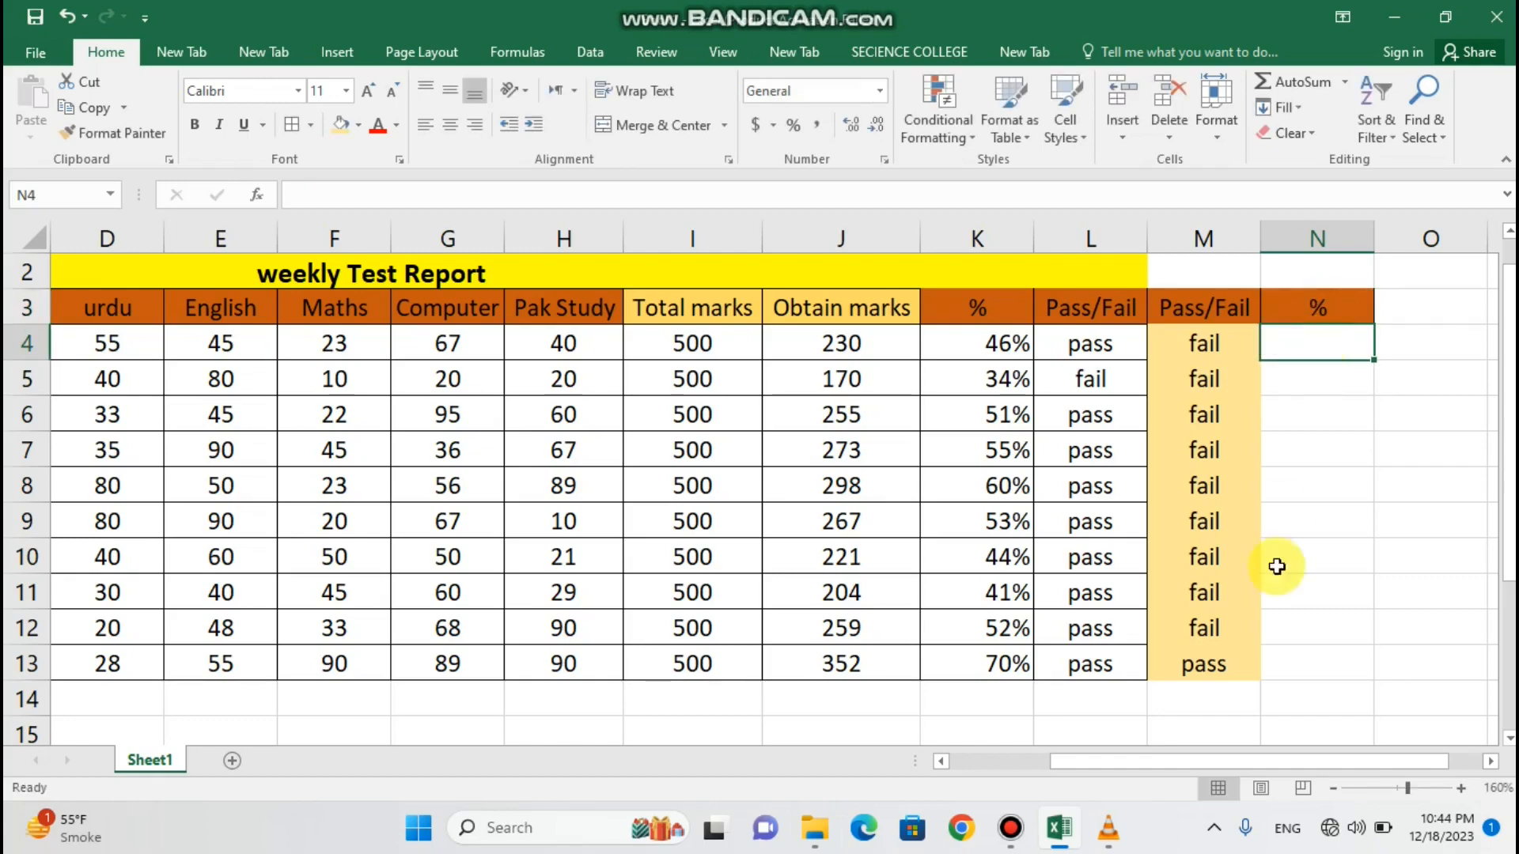
# - Begin an IF formula in N4 that tests whether the percentage in K4 is below 50%
pyautogui.click(1461, 788)
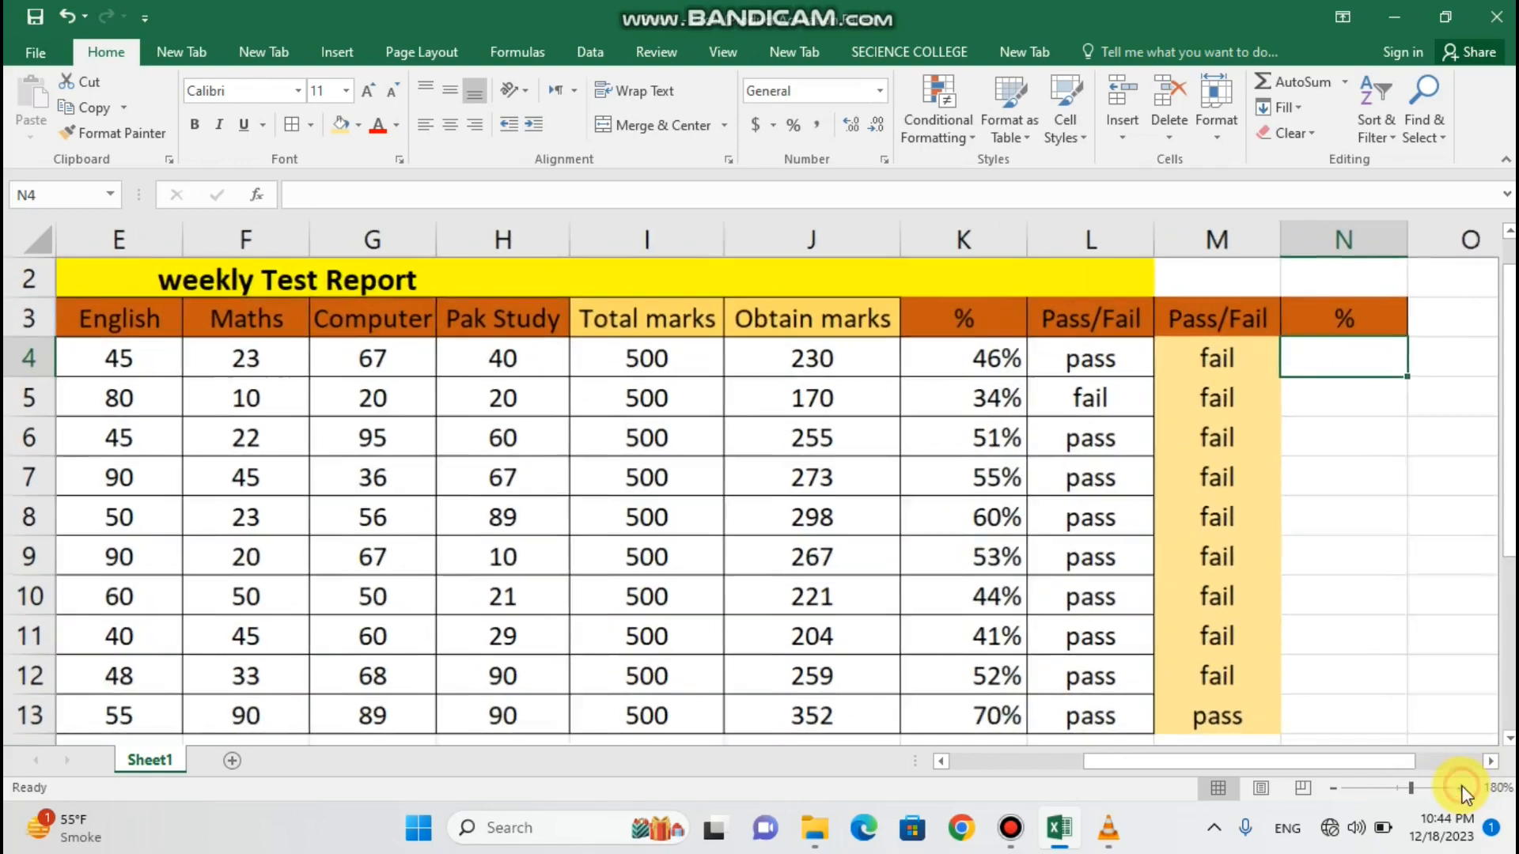
pyautogui.click(1461, 789)
pyautogui.moveTo(1509, 514); pyautogui.dragTo(1513, 465)
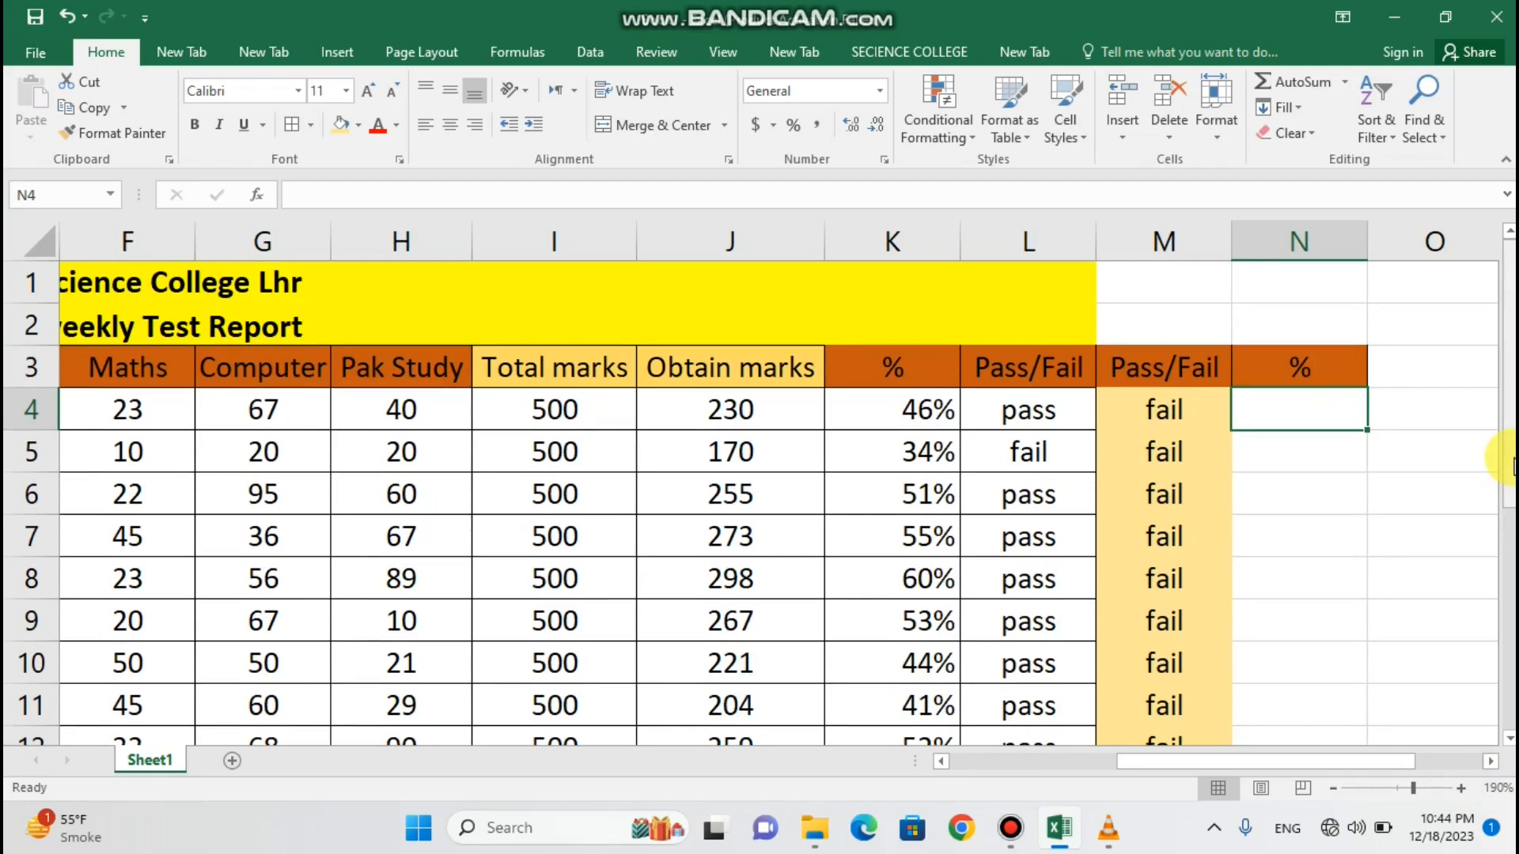
pyautogui.doubleClick(1285, 402)
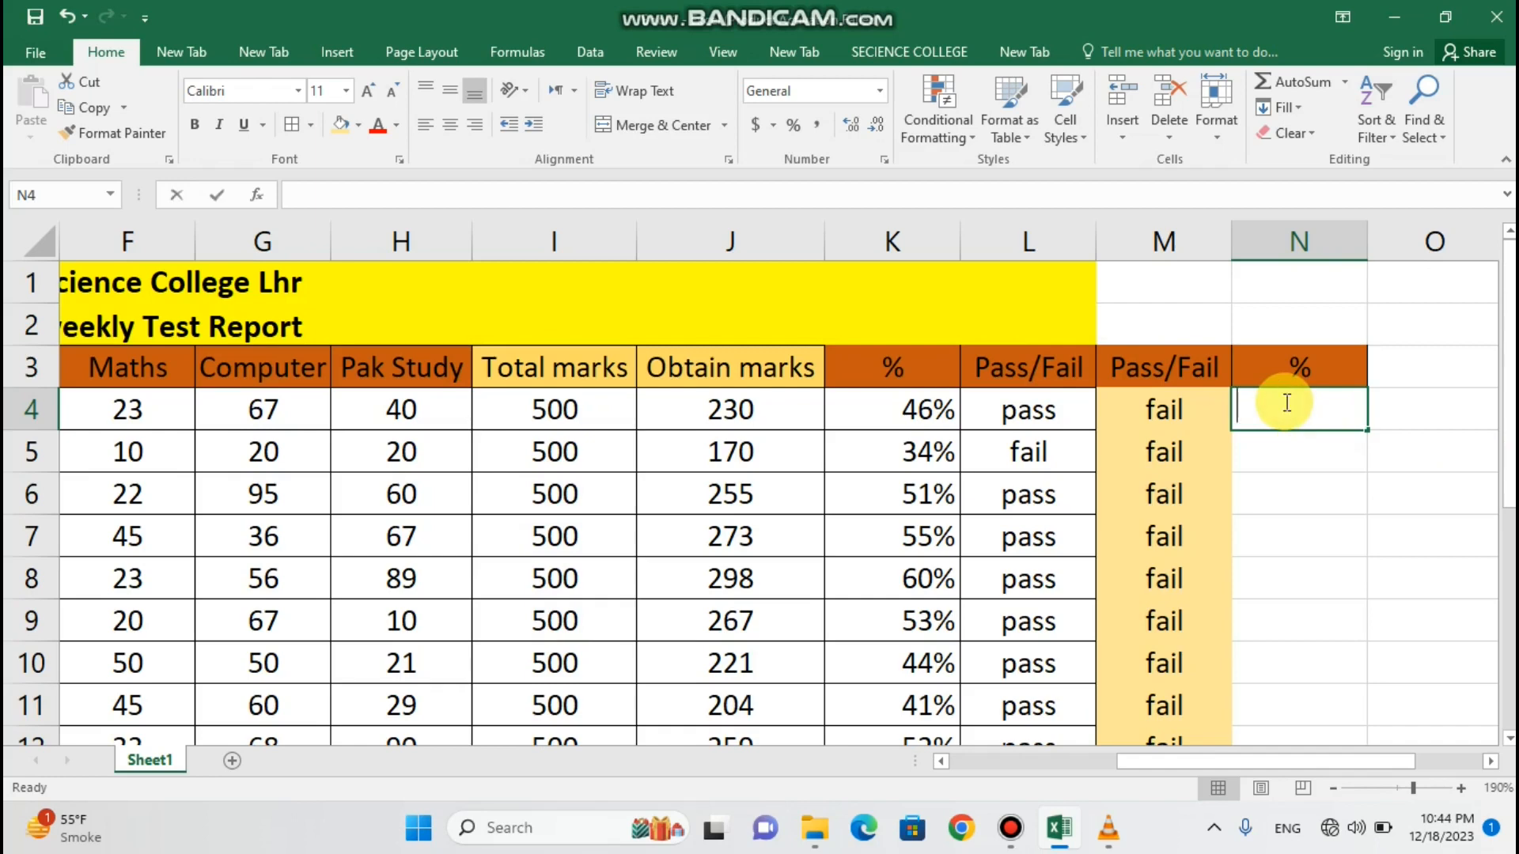
pyautogui.write('=i')
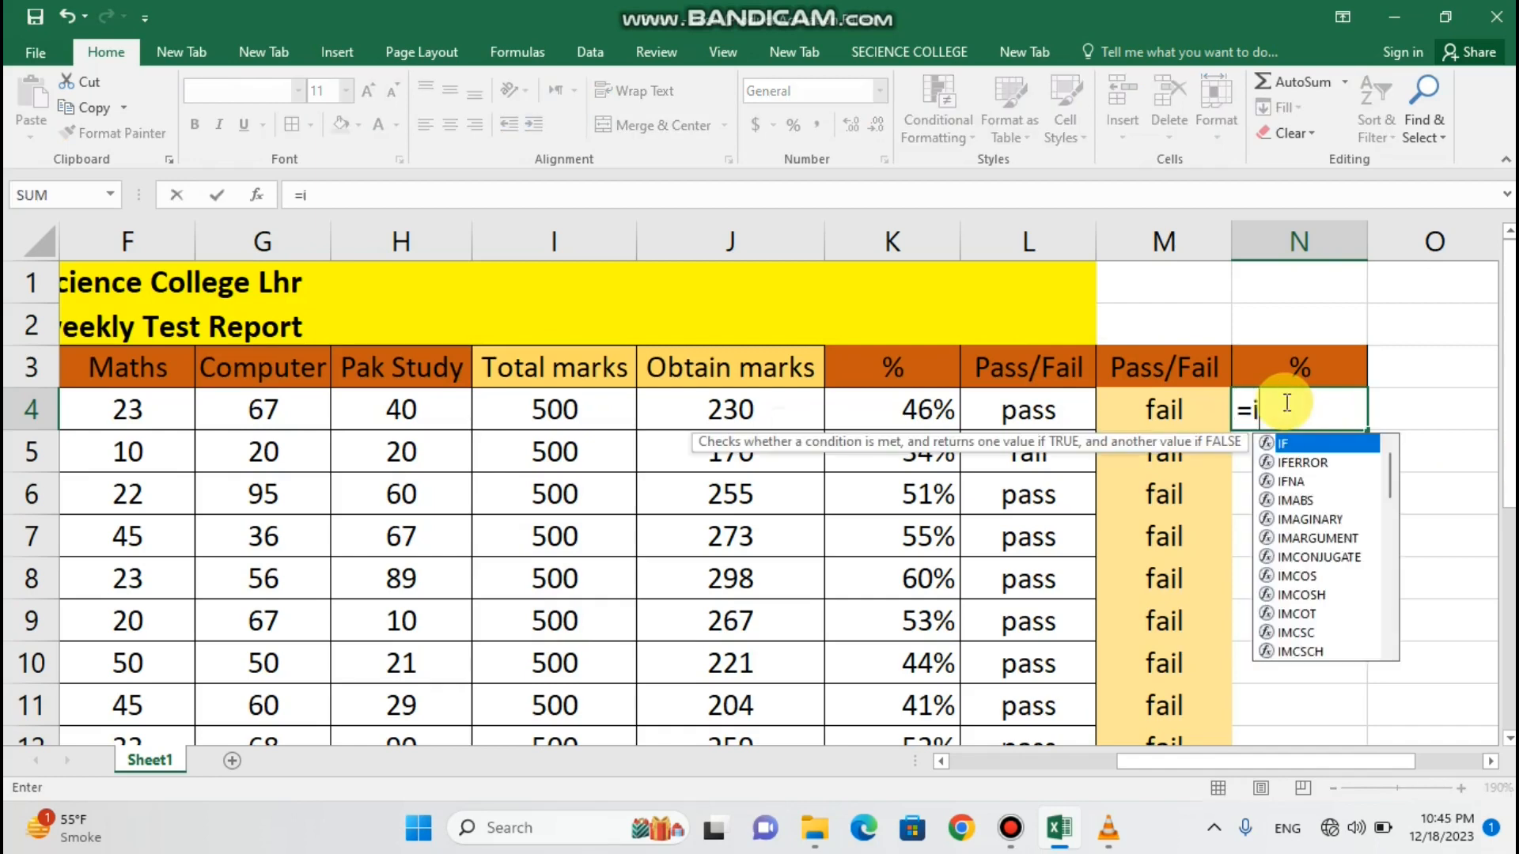
pyautogui.write('f(')
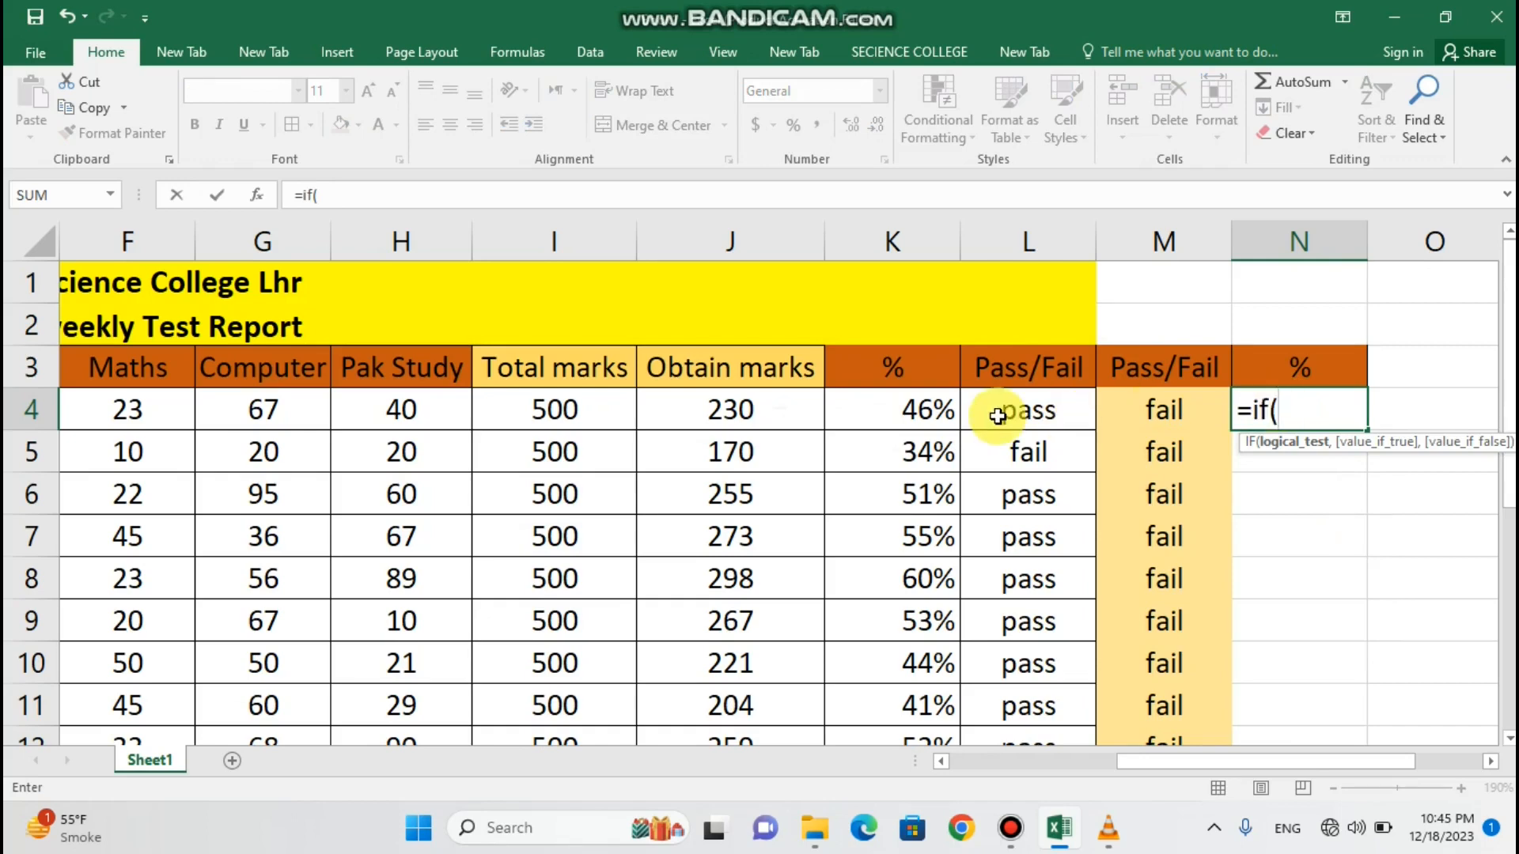
pyautogui.click(925, 411)
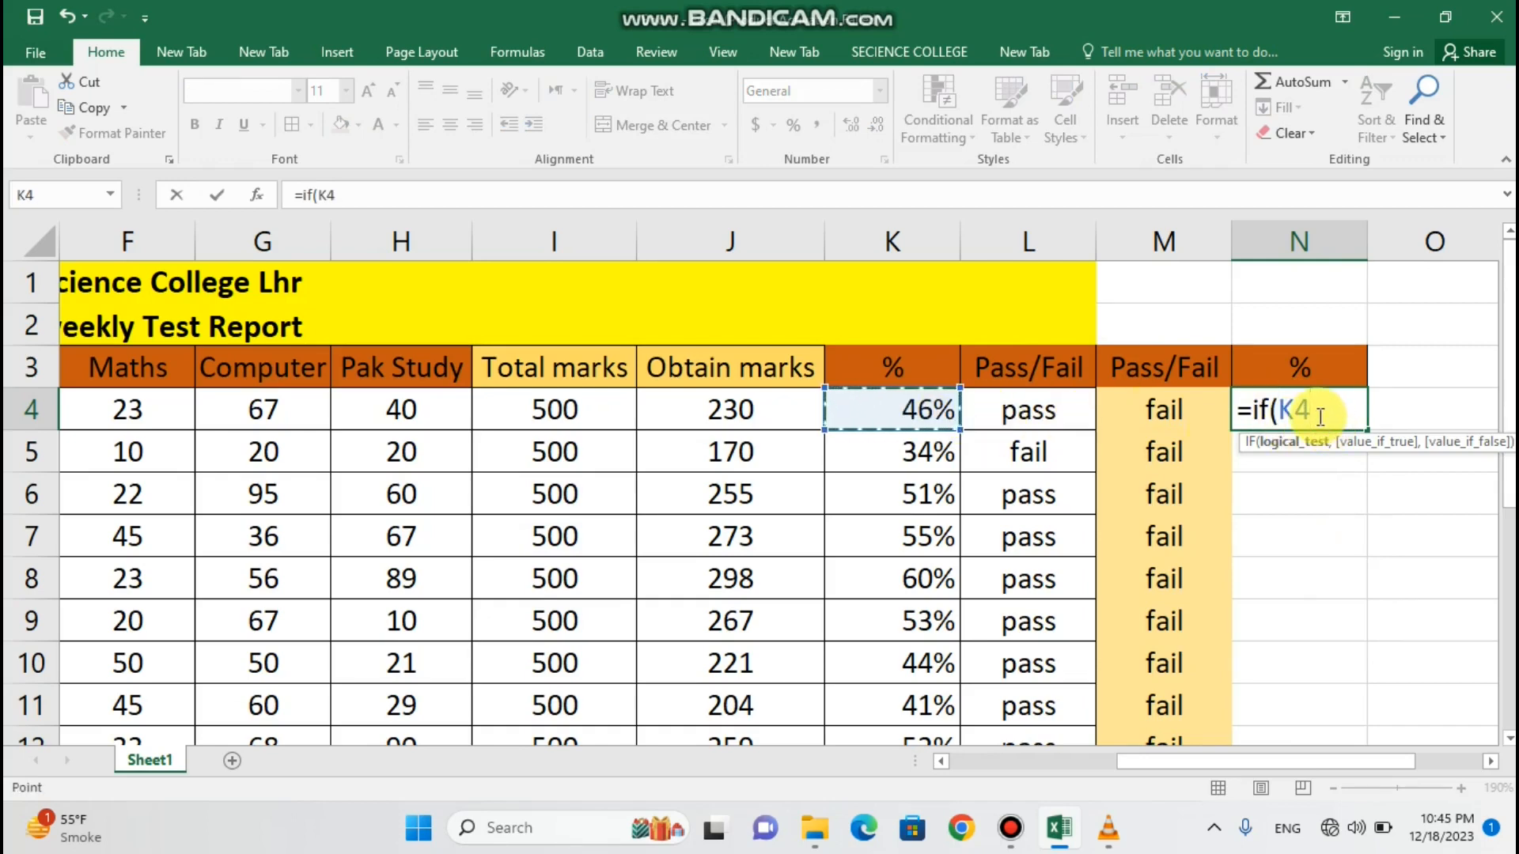
pyautogui.write(',')
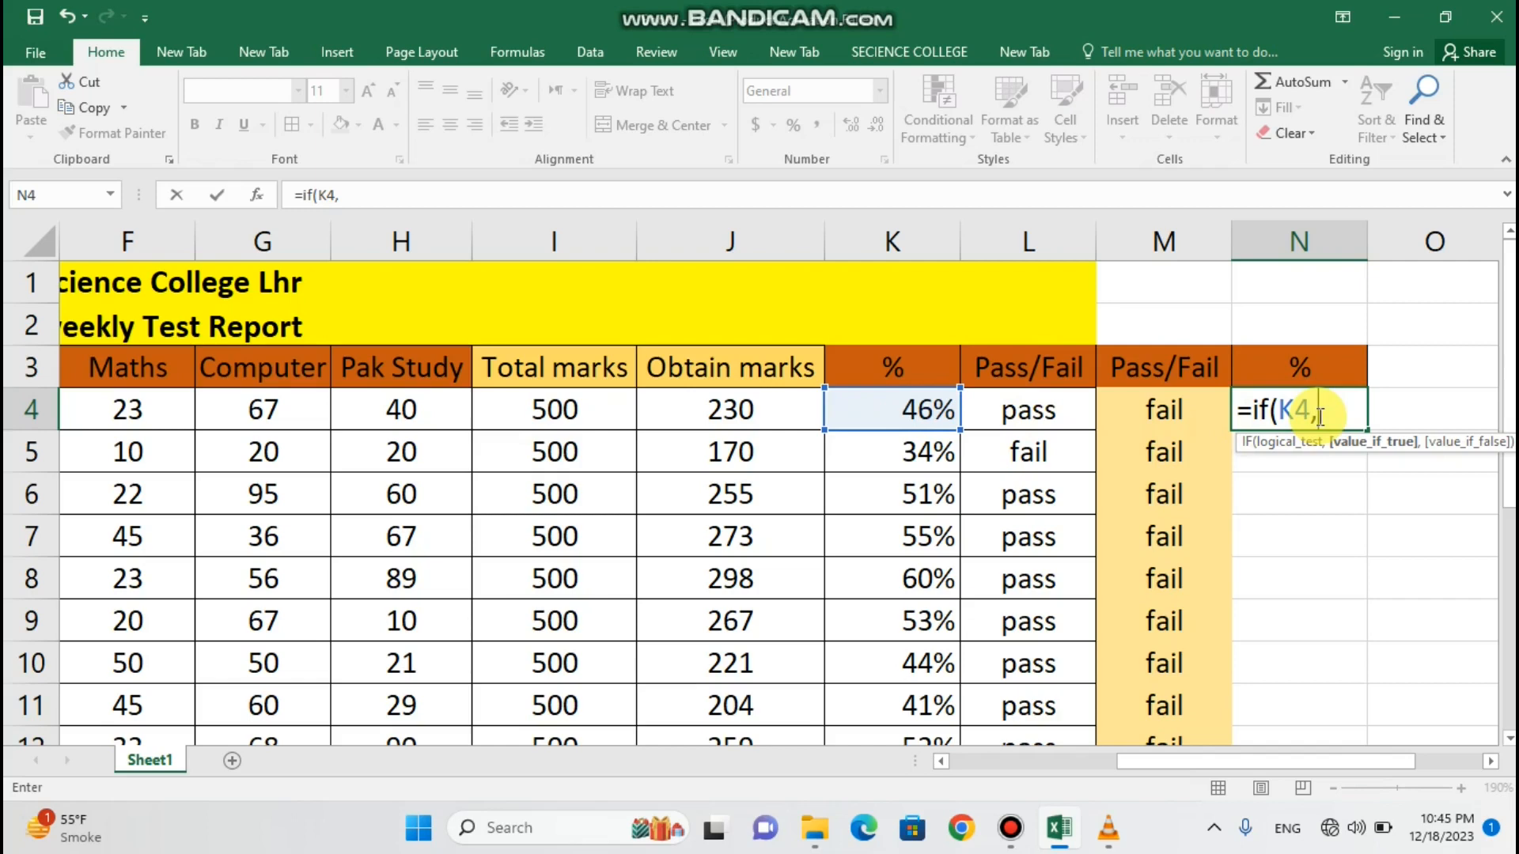
pyautogui.press('BackSpace')
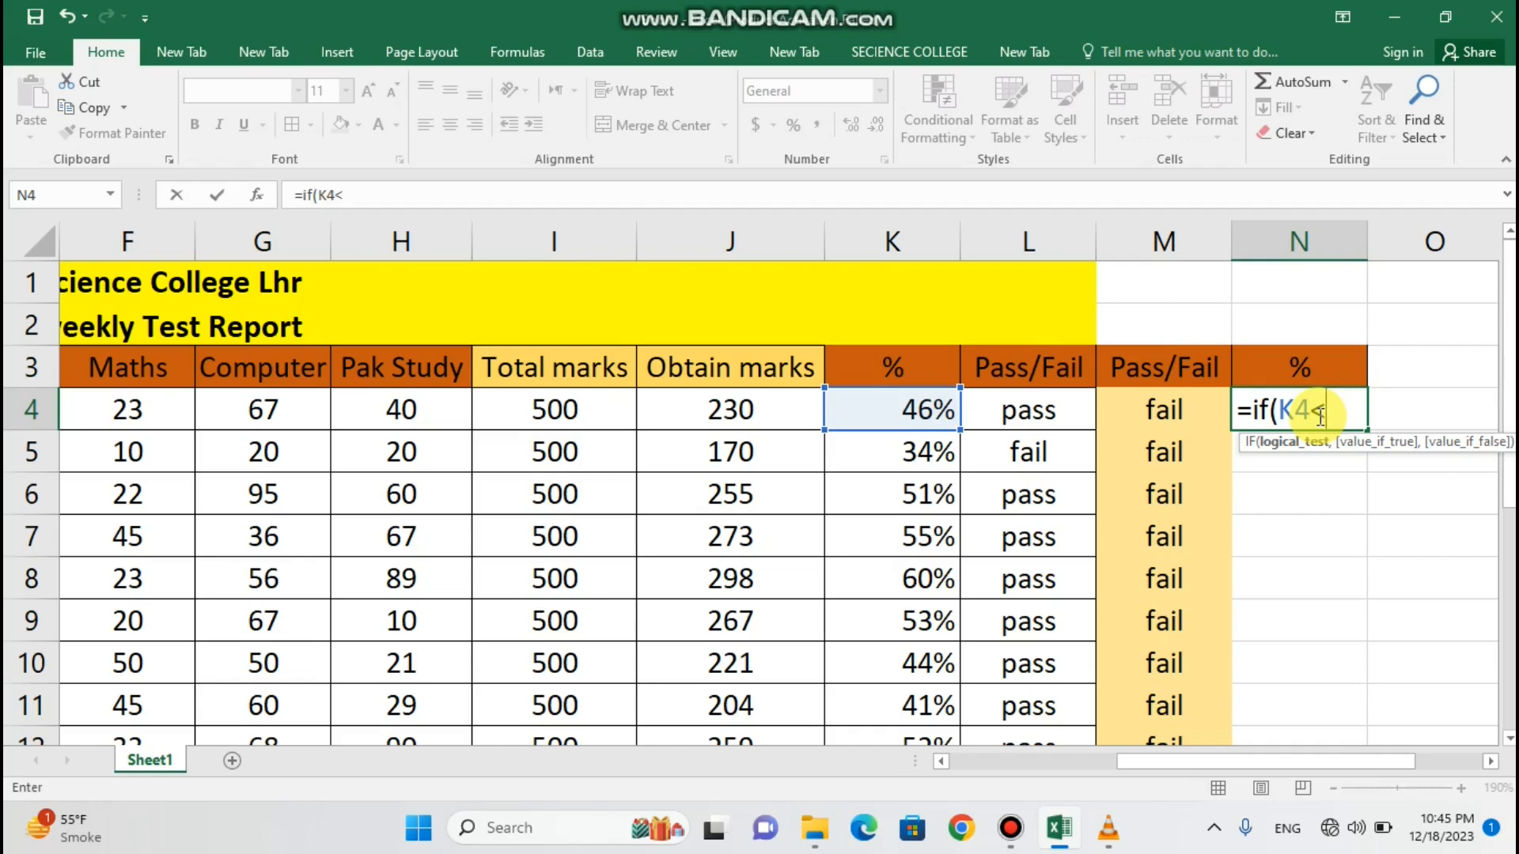
pyautogui.write('0%,')
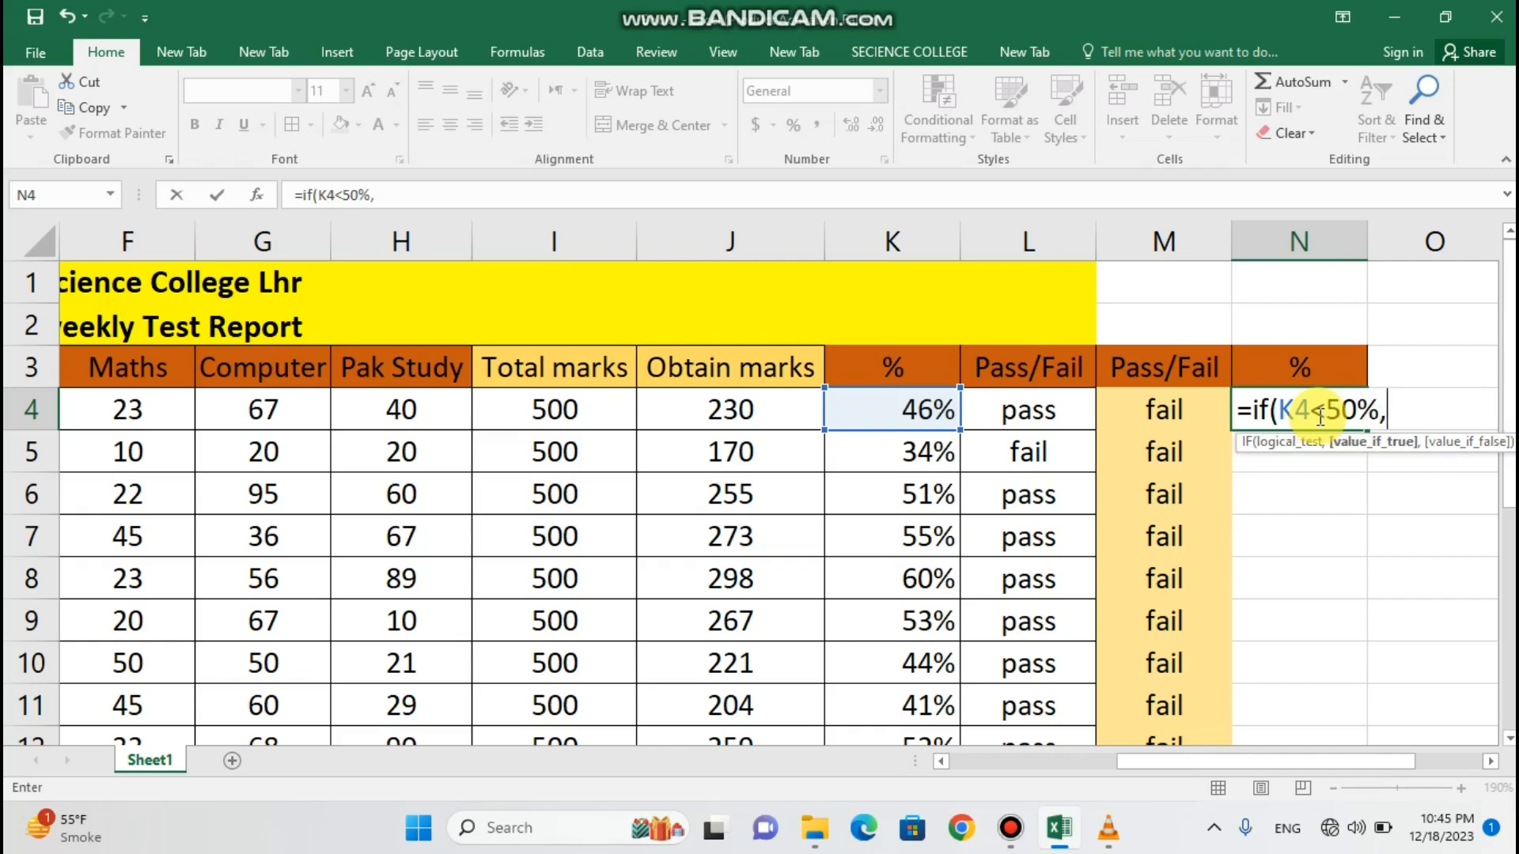
# - Complete the N4 formula so it returns "fail" when the condition is true and "pass" otherwise
pyautogui.write('fail')
pyautogui.press('BackSpace')
pyautogui.press('BackSpace')
pyautogui.press('BackSpace')
pyautogui.press('BackSpace')
pyautogui.write('fail"')
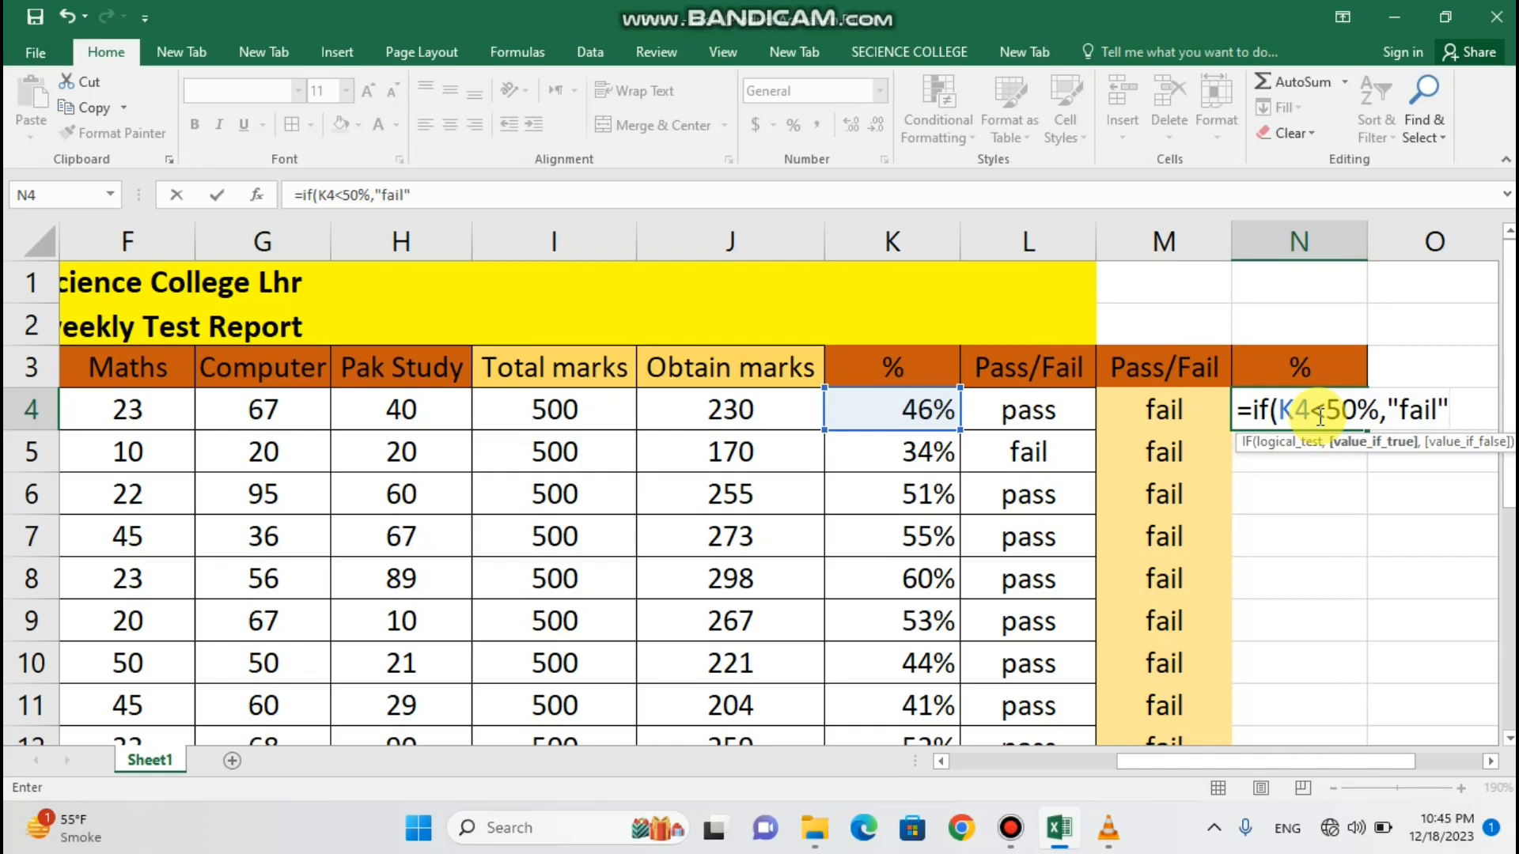
pyautogui.write(',')
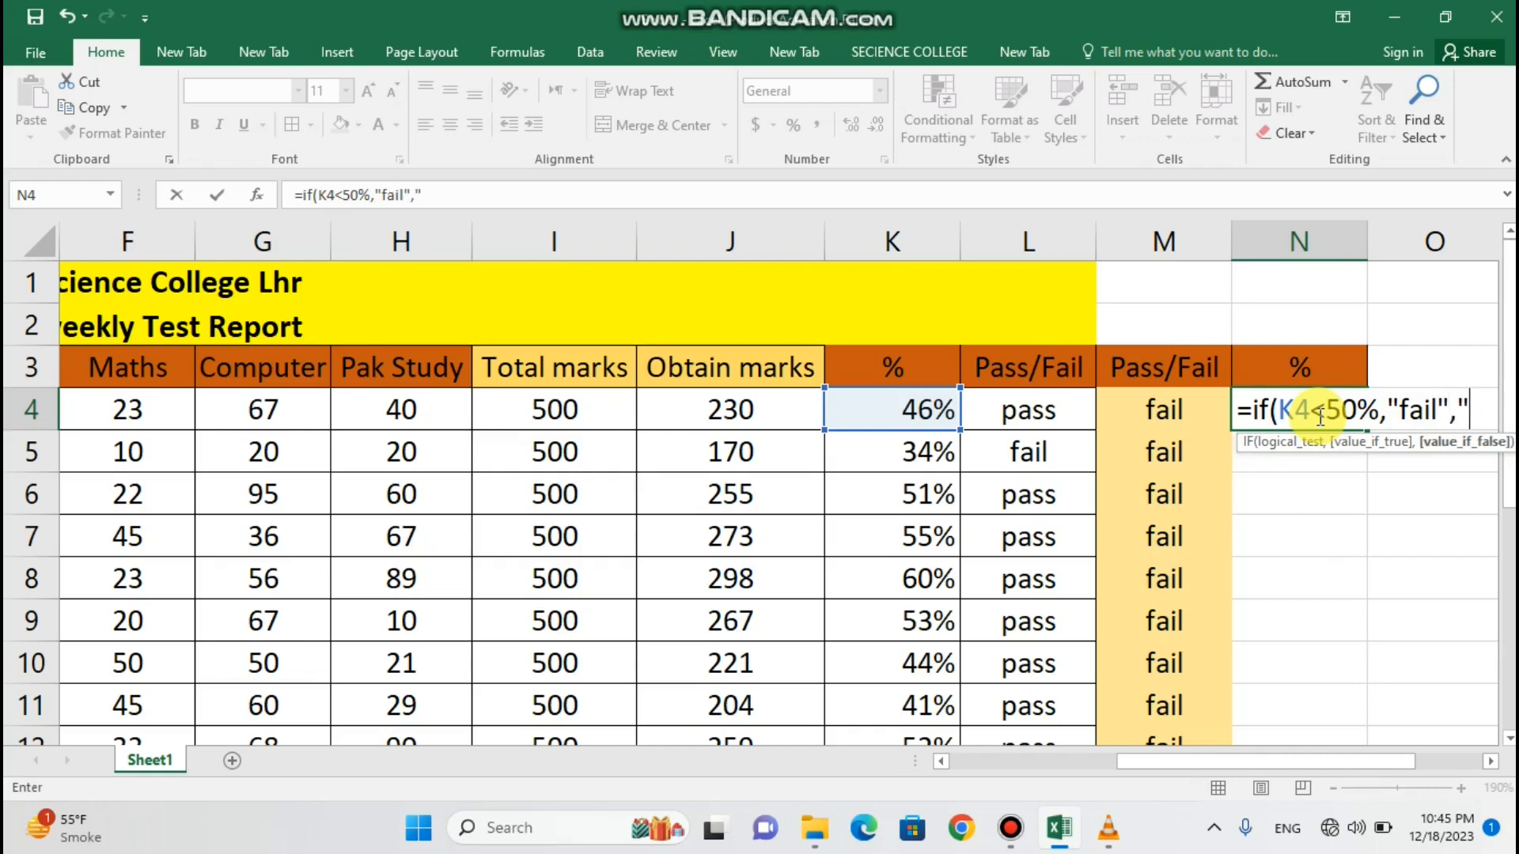
pyautogui.write('"pass')
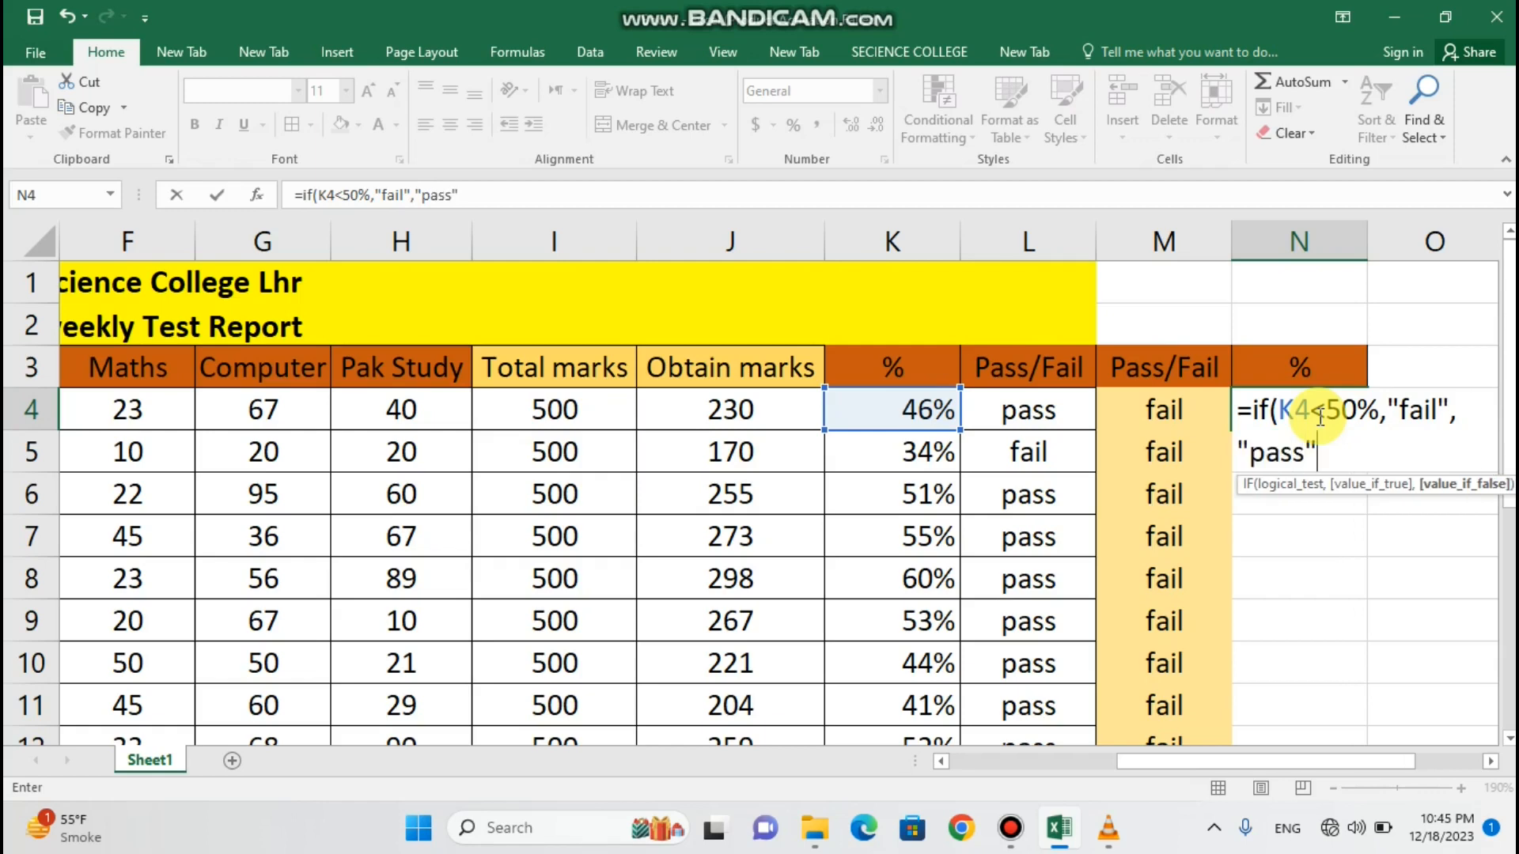
pyautogui.write('")')
pyautogui.press('Return')
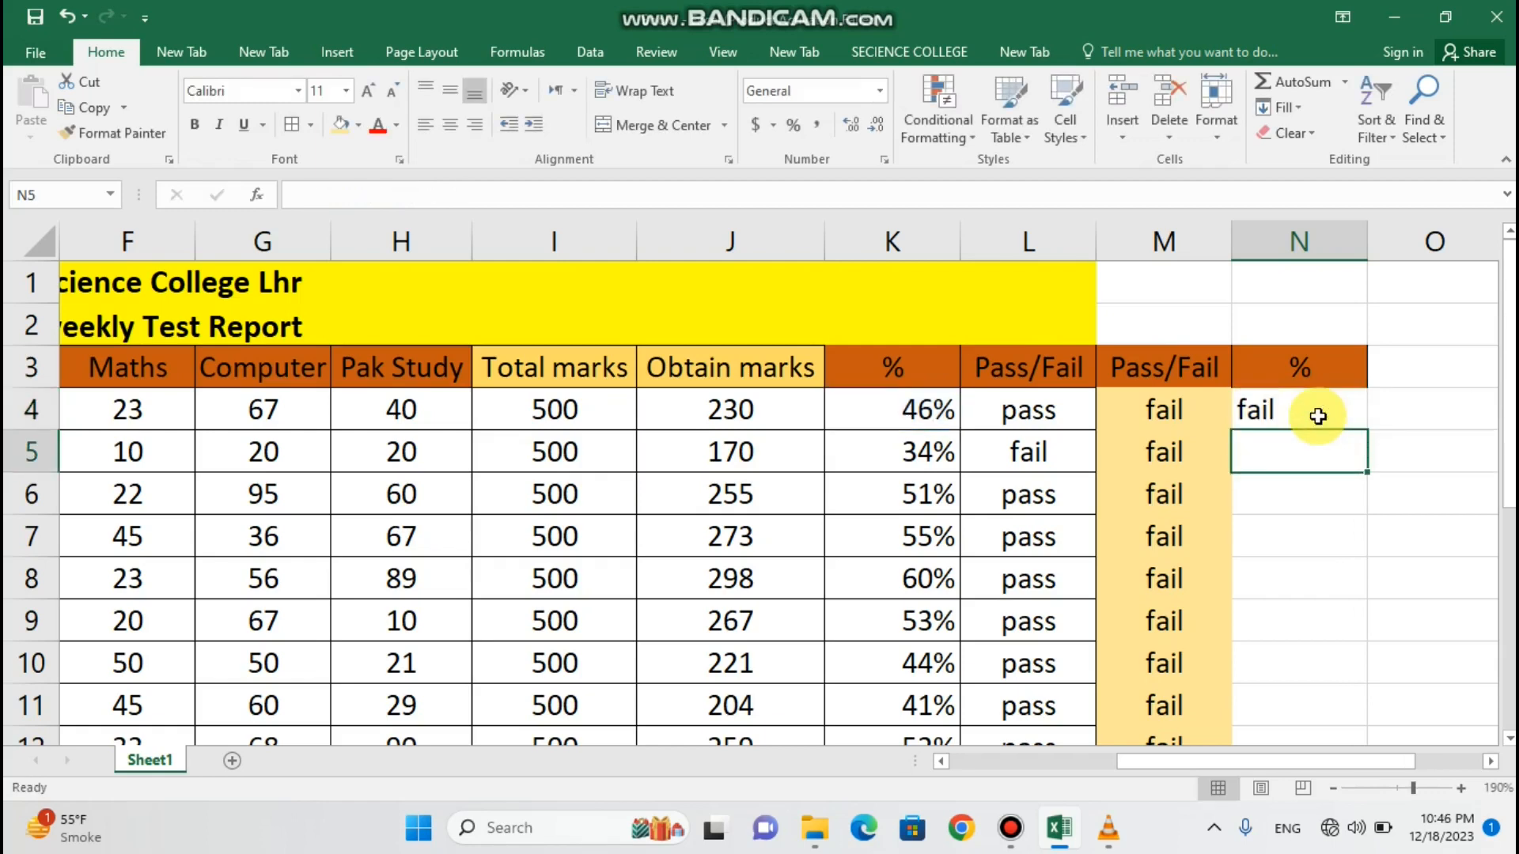
# - Compare the IF formula and result in N4 with the percentage in K4
pyautogui.click(1305, 412)
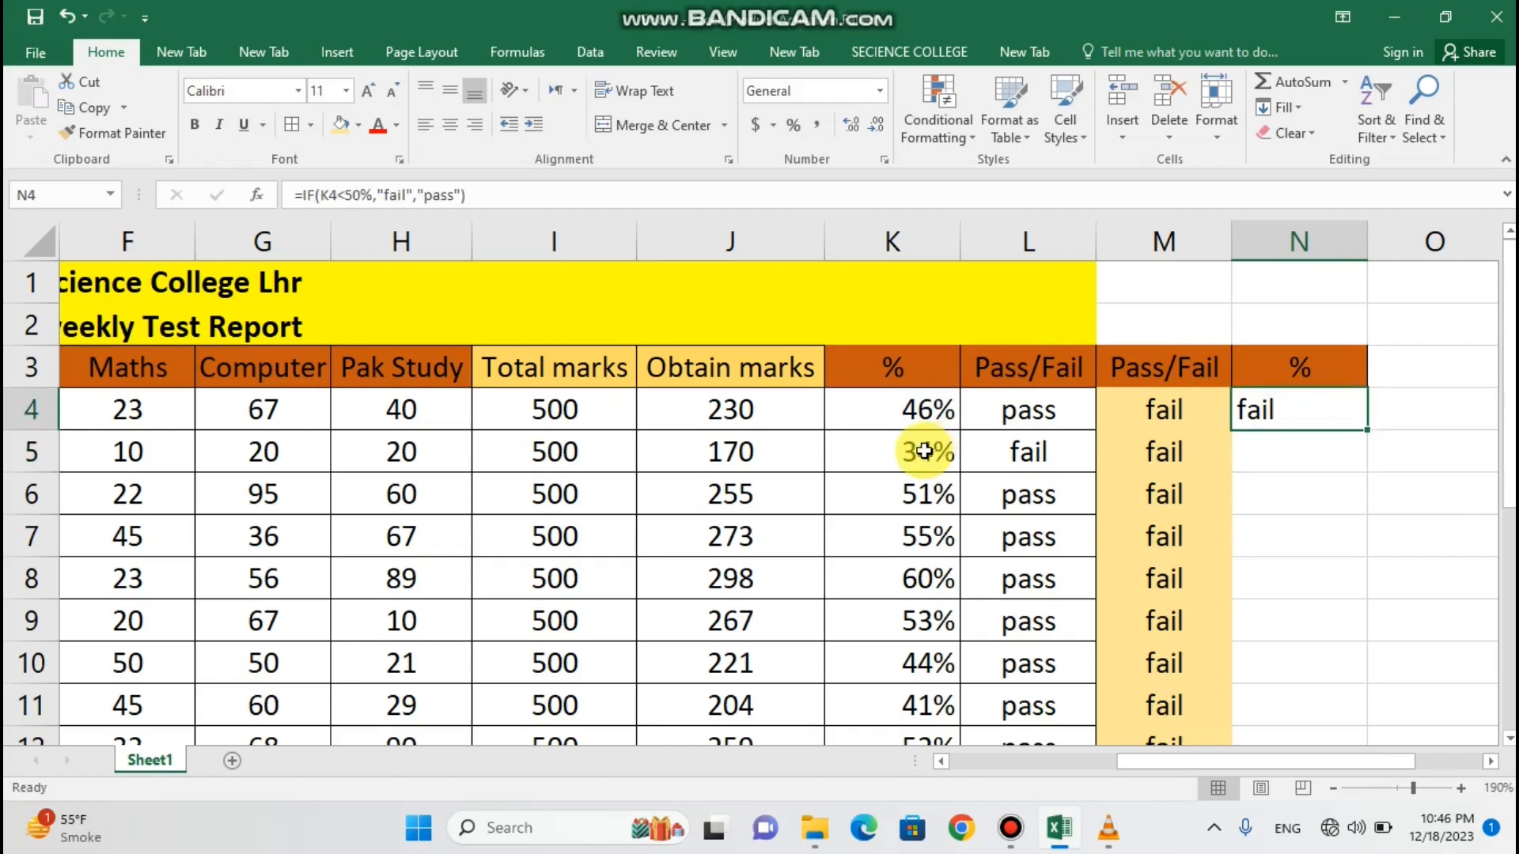
pyautogui.click(903, 417)
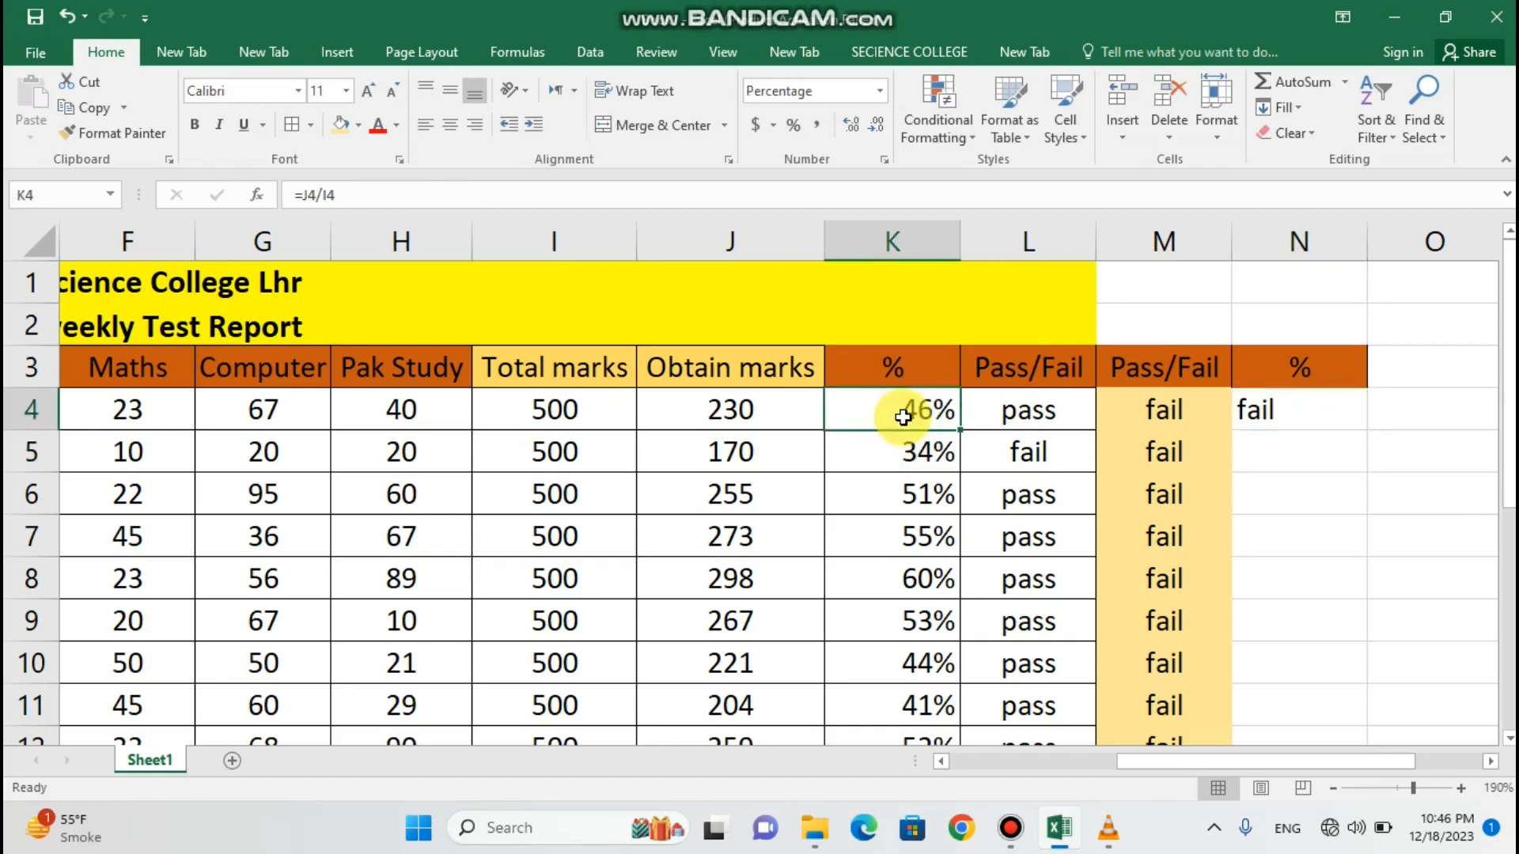
pyautogui.click(1336, 410)
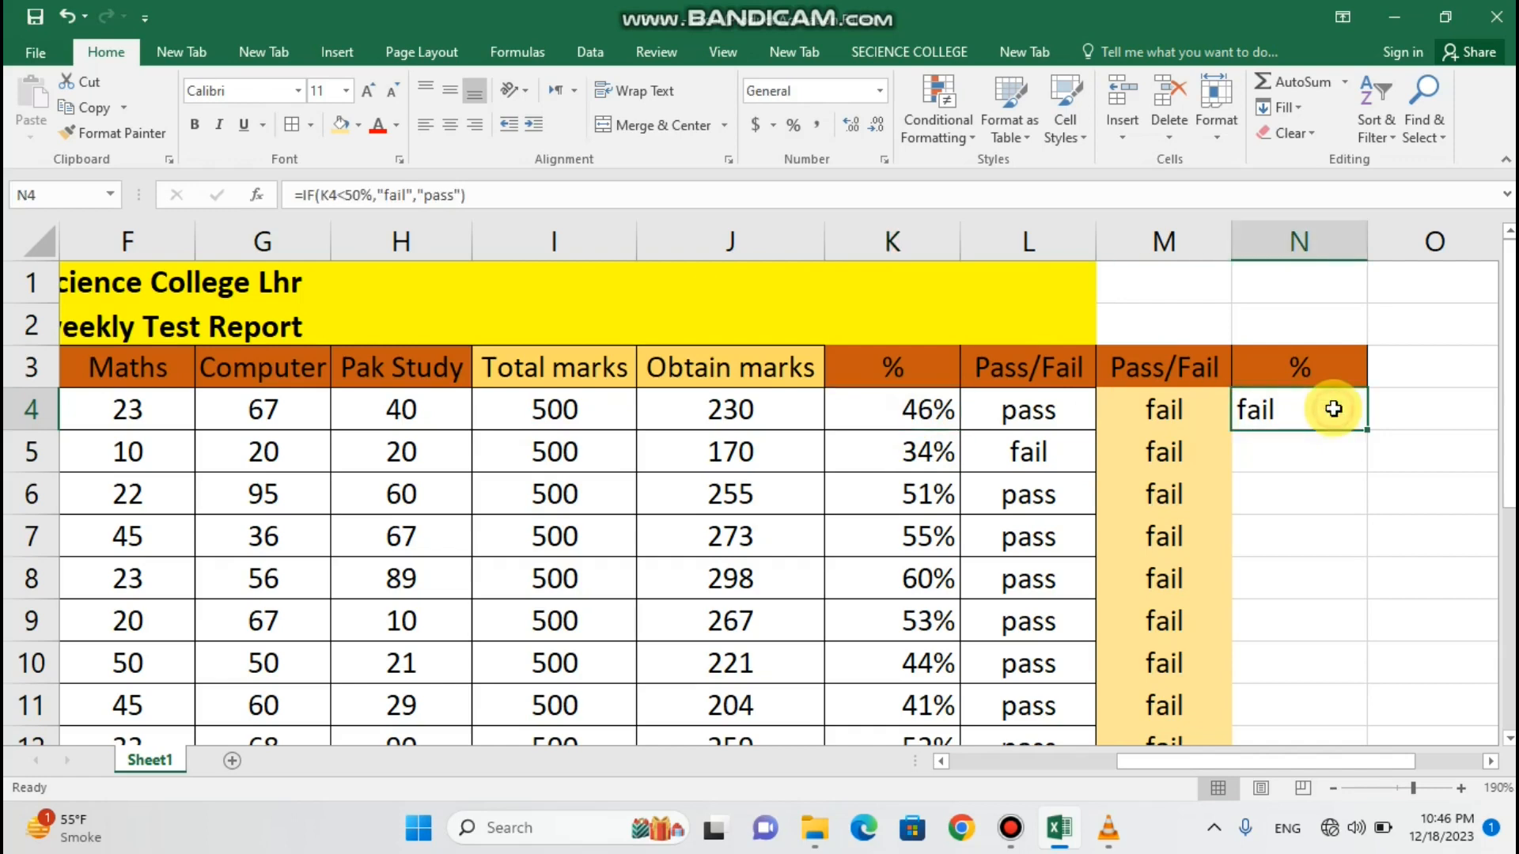
pyautogui.click(917, 401)
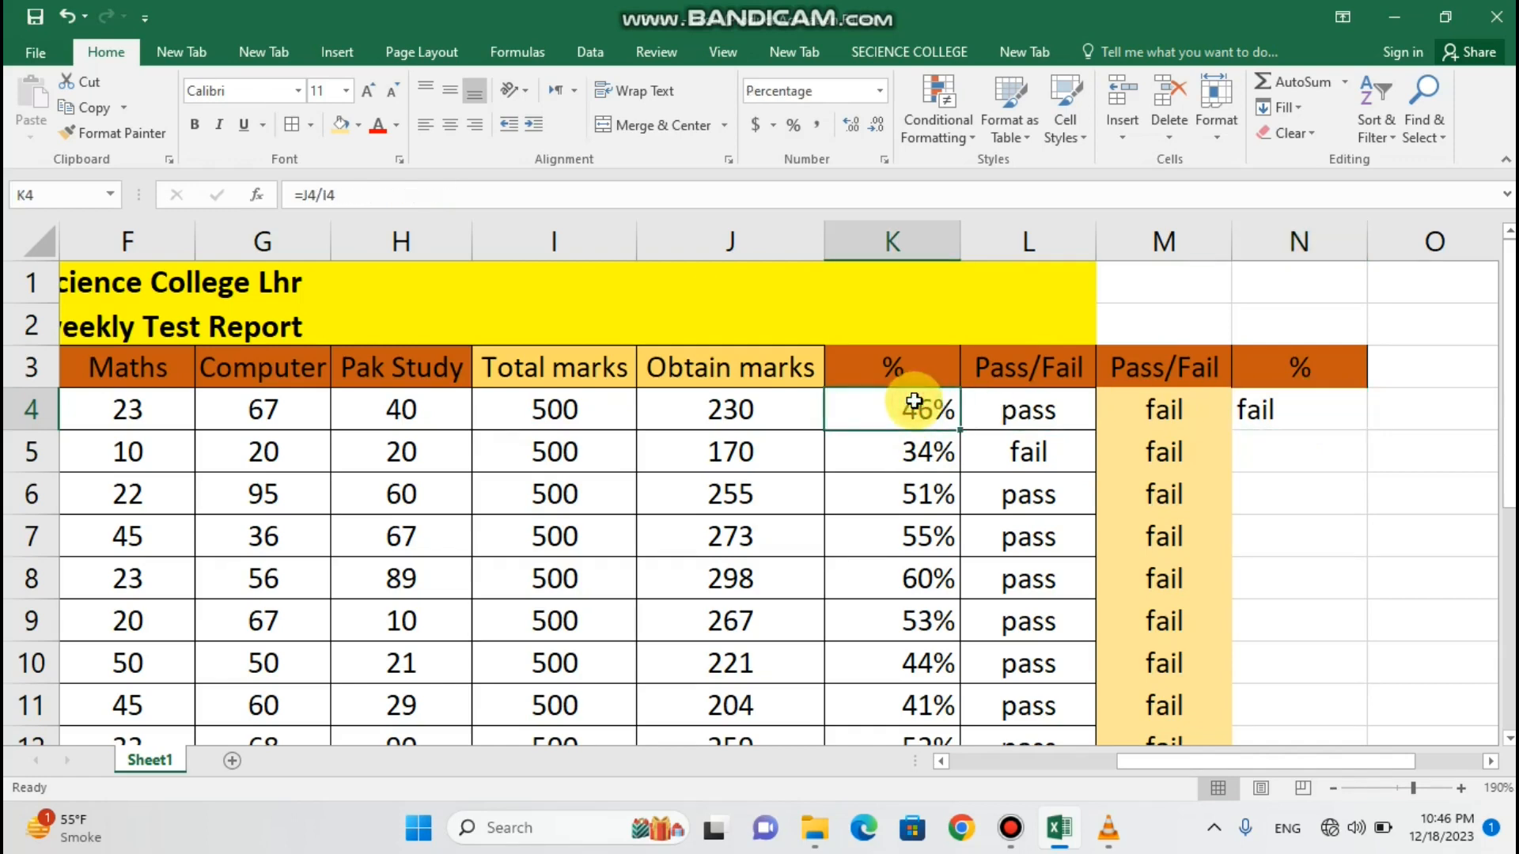
pyautogui.click(1307, 417)
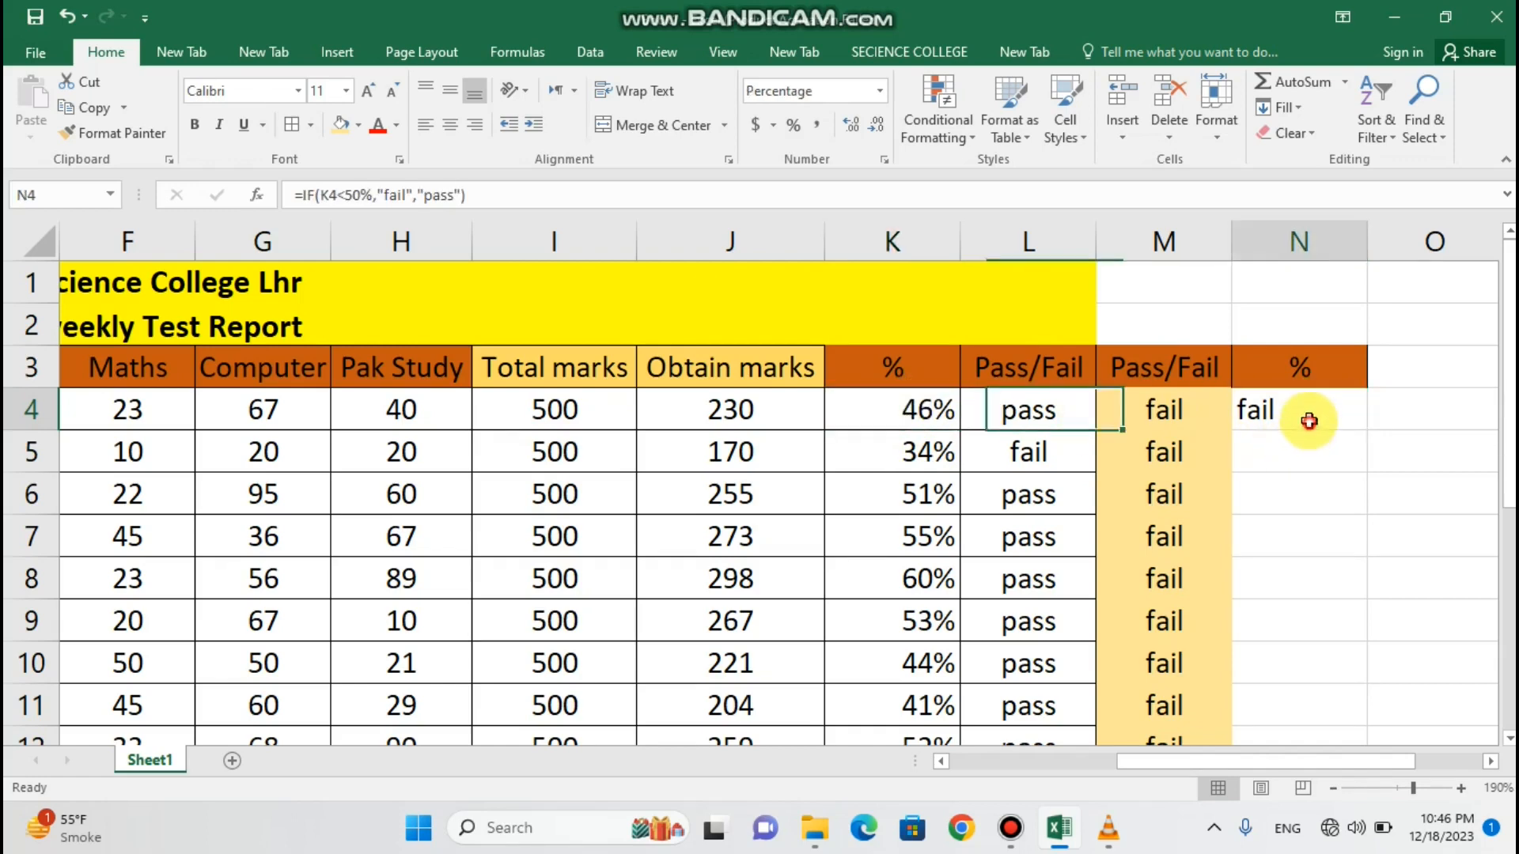
pyautogui.click(1332, 788)
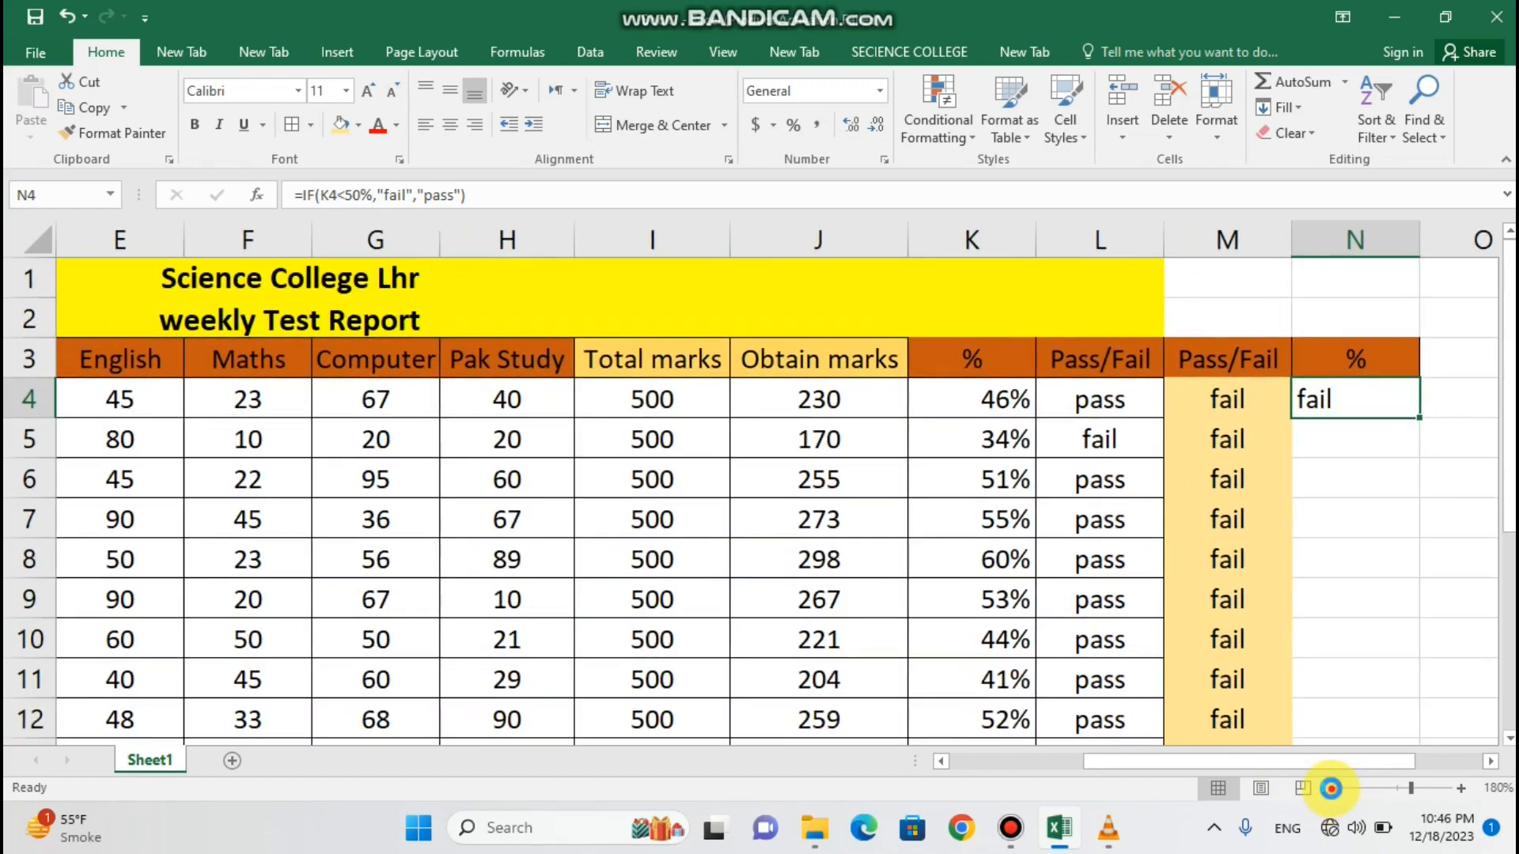
pyautogui.click(1332, 789)
pyautogui.click(1332, 789)
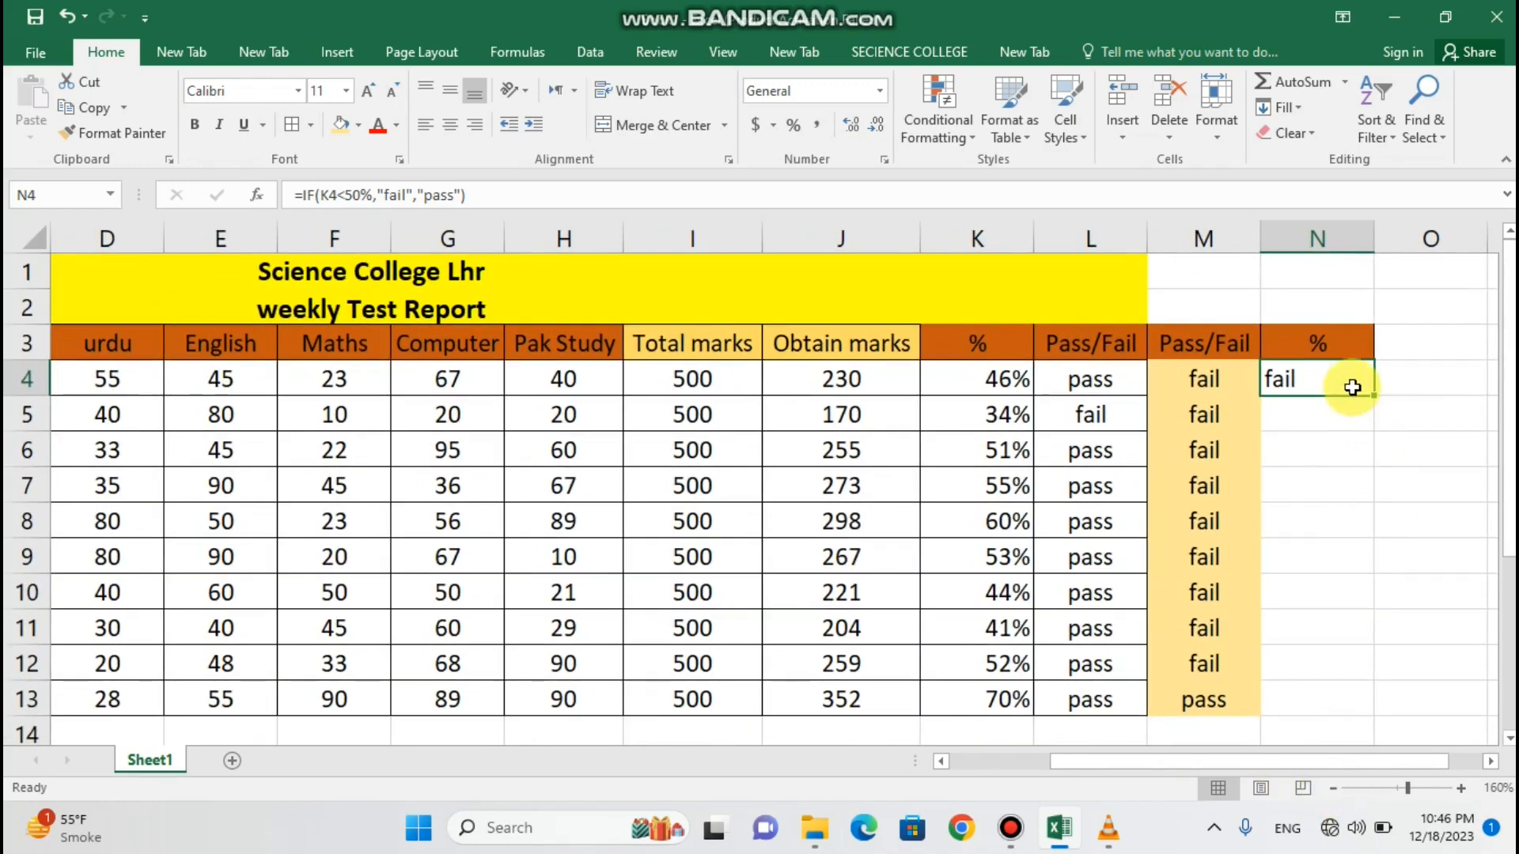
# - Fill the N4 IF formula down through N13 and centre the results horizontally
pyautogui.moveTo(1372, 396); pyautogui.dragTo(1383, 712)
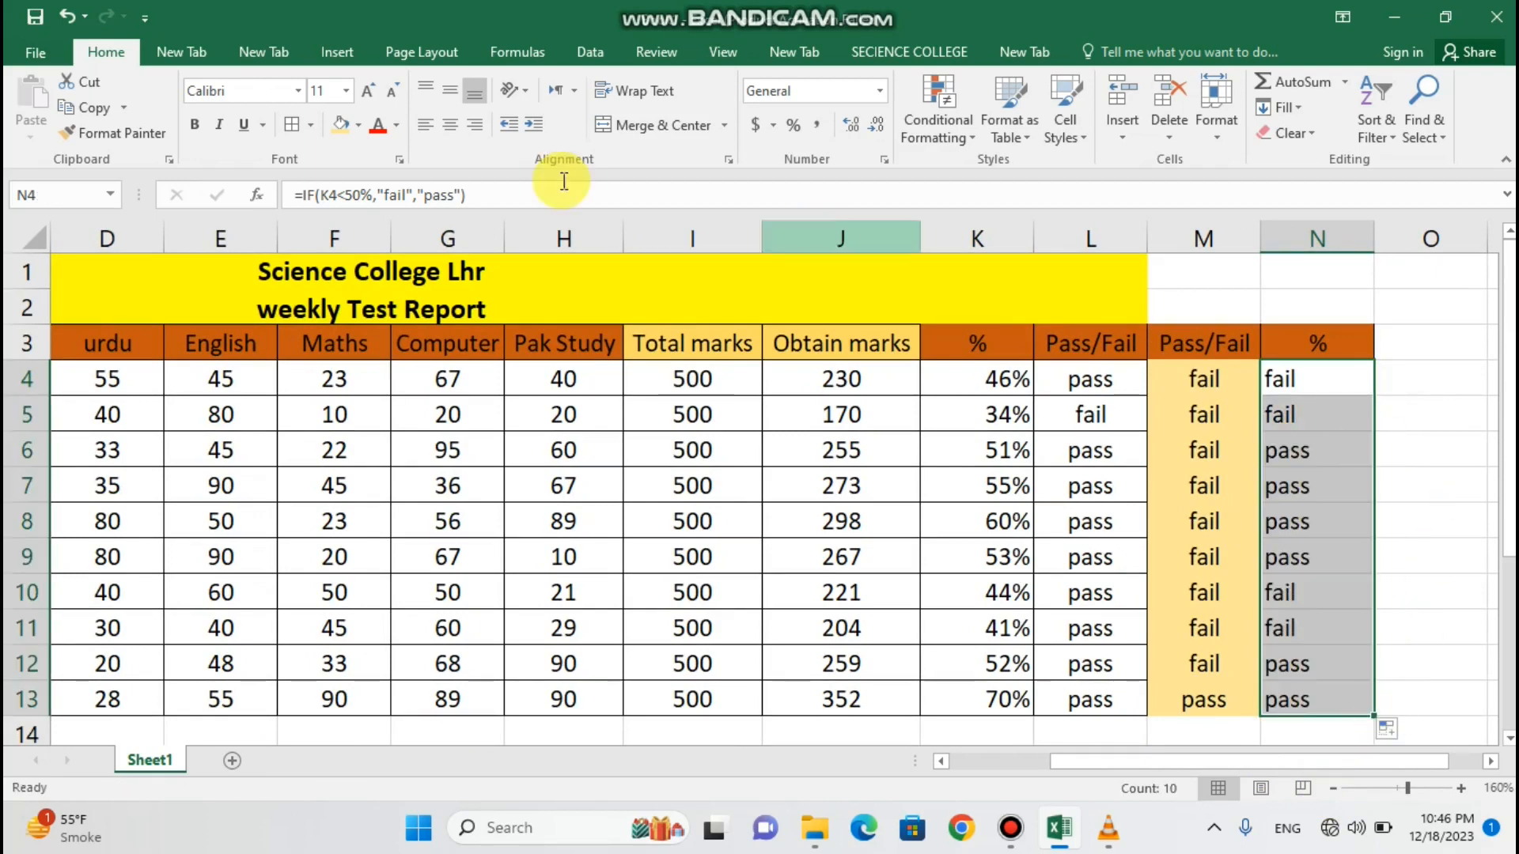
pyautogui.click(445, 131)
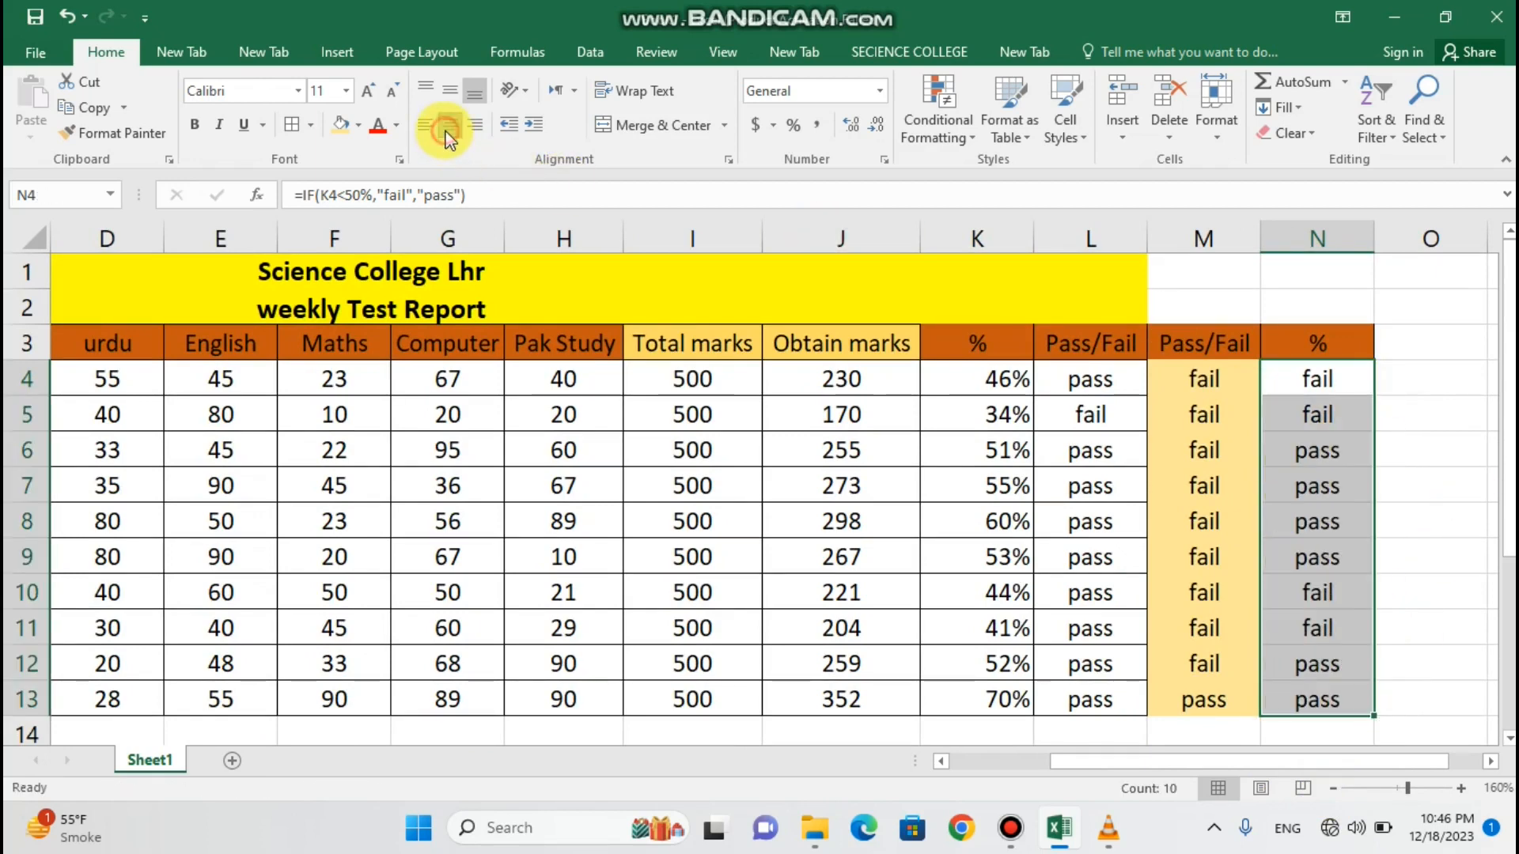
pyautogui.click(1398, 361)
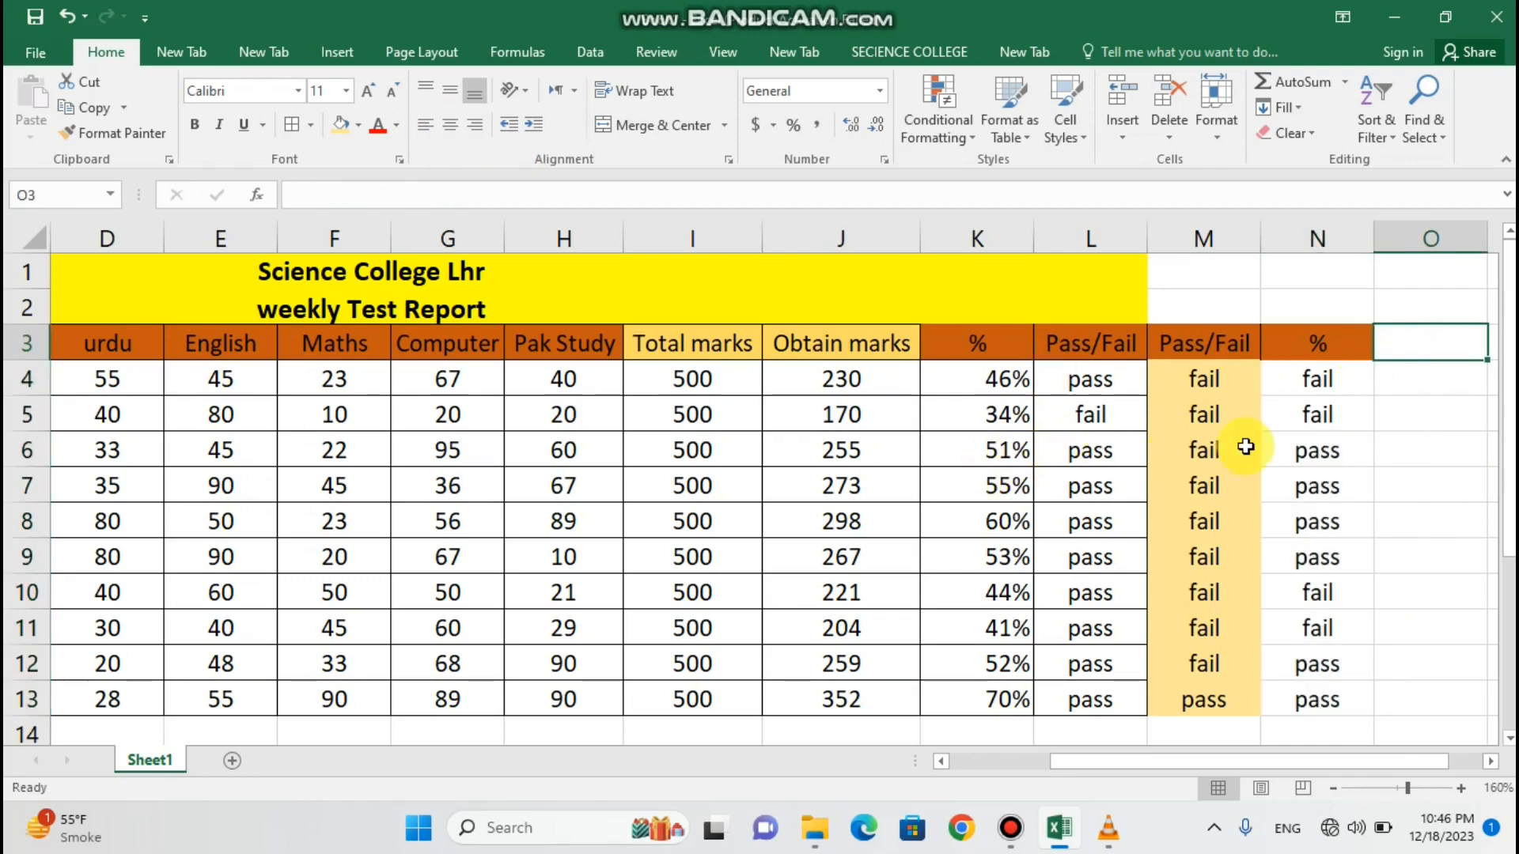
# - Compare the results in columns M and N, checking row 6 against its obtained marks and percentage
pyautogui.click(1217, 455)
pyautogui.moveTo(1203, 374); pyautogui.dragTo(1244, 688)
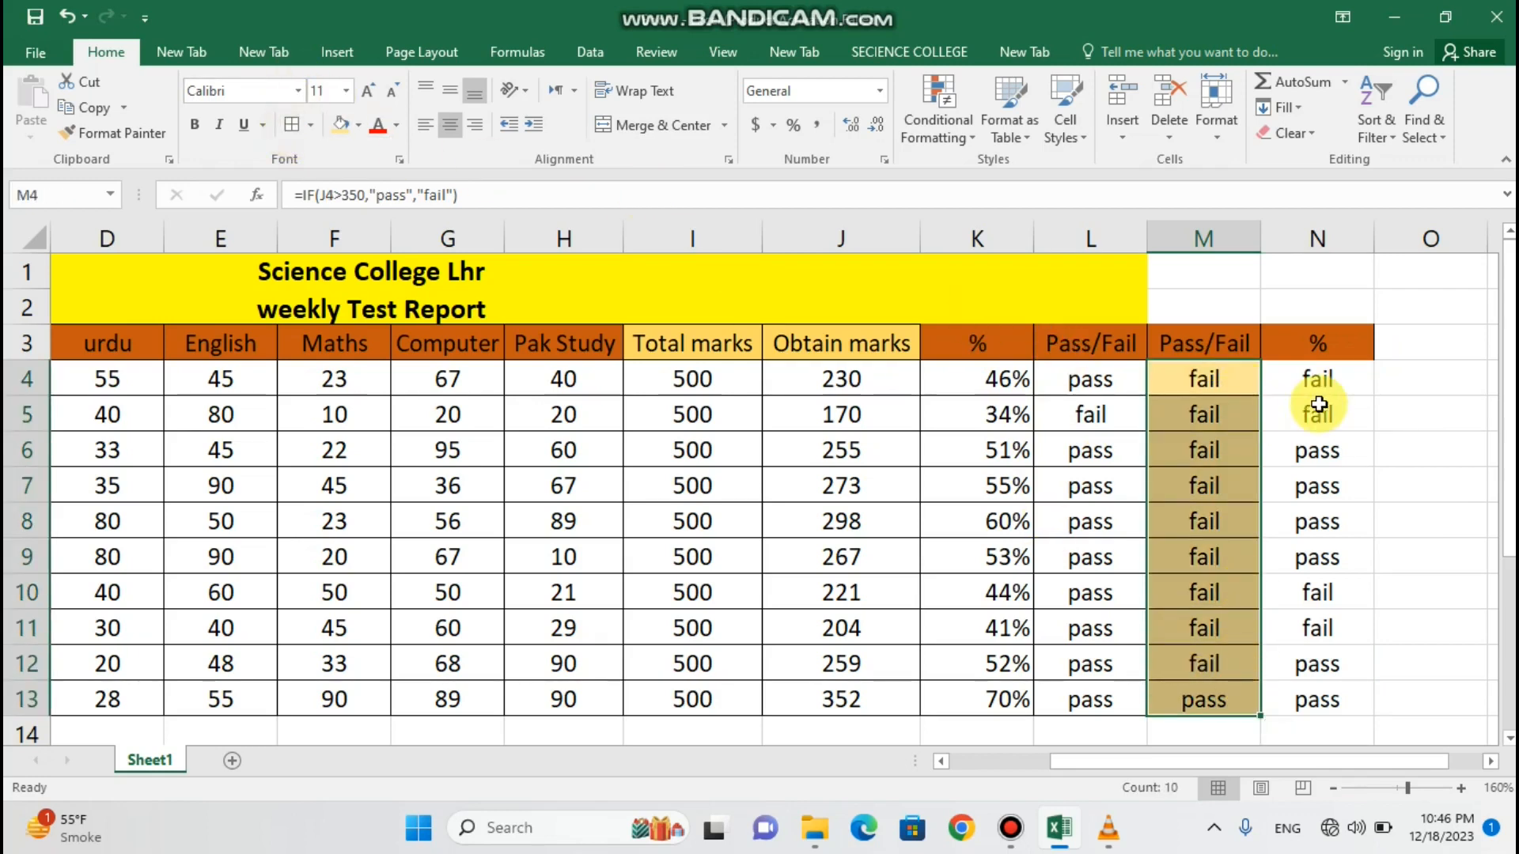
pyautogui.click(1344, 418)
pyautogui.click(1333, 440)
pyautogui.click(1247, 447)
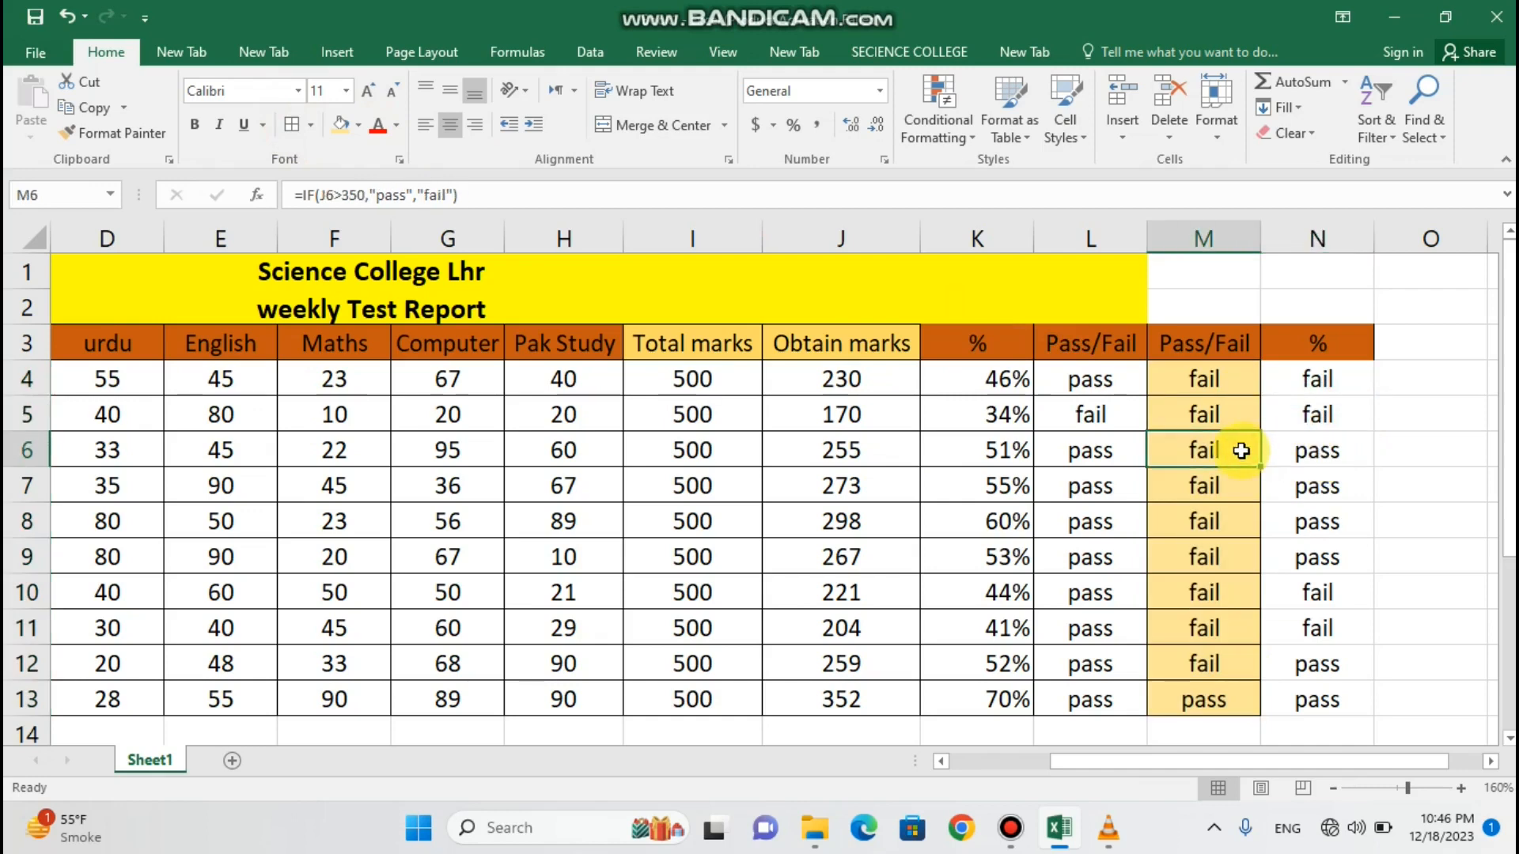
pyautogui.click(1343, 449)
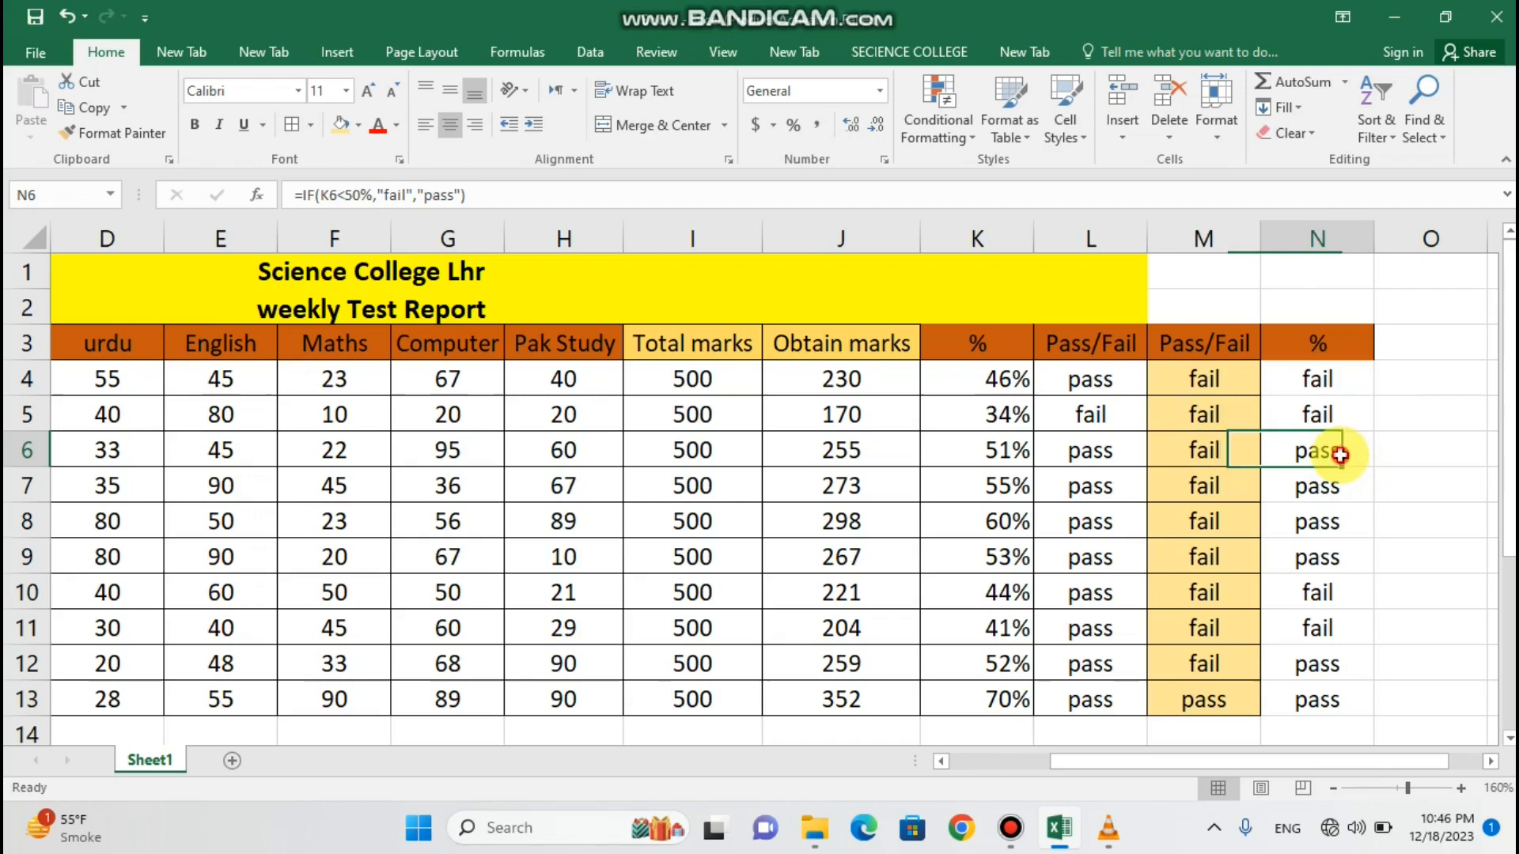
pyautogui.click(1211, 447)
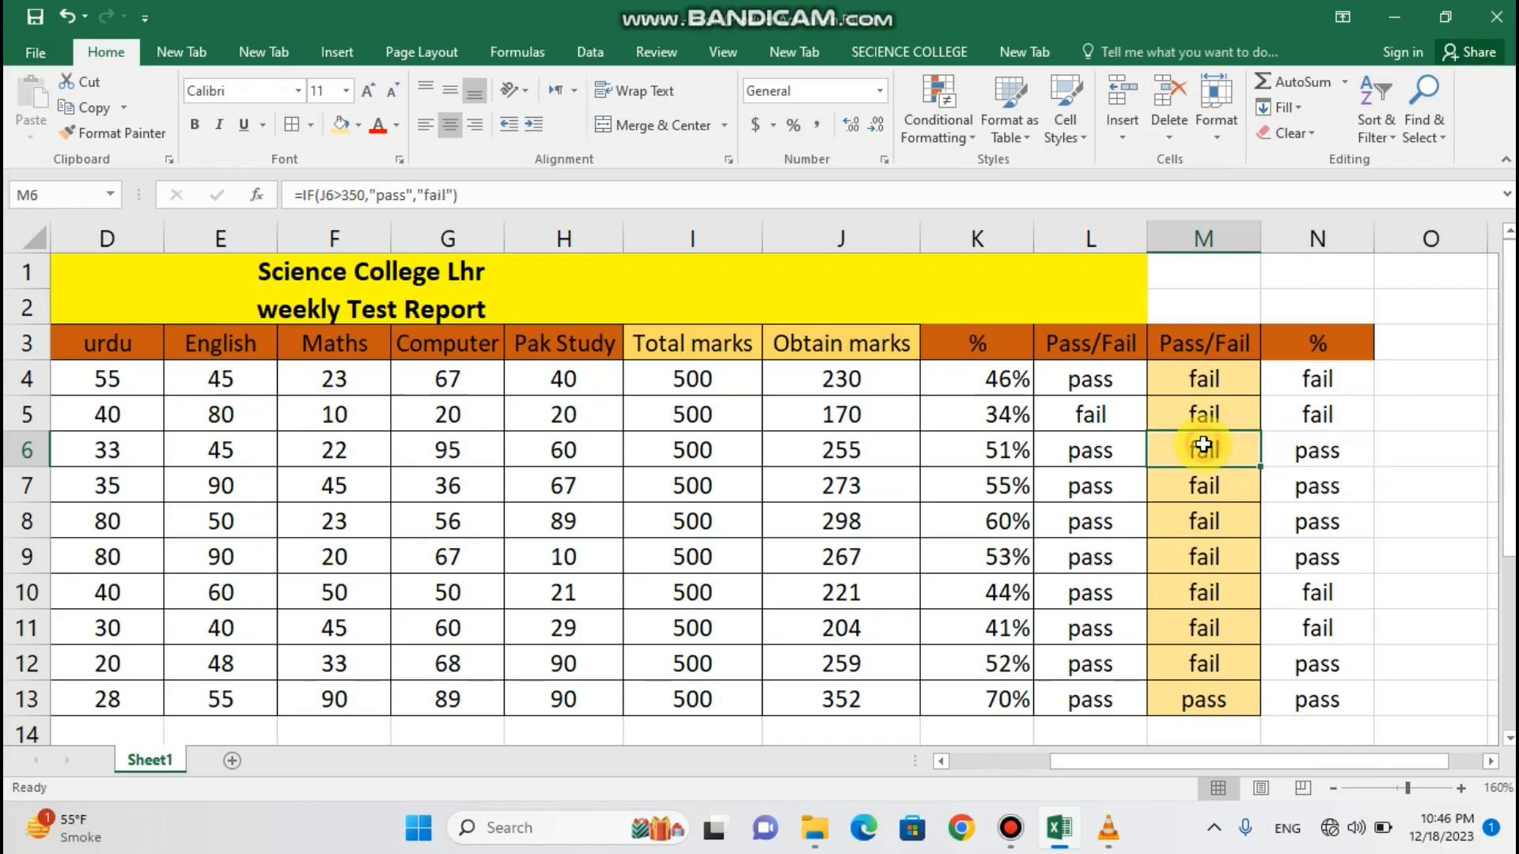
pyautogui.click(872, 456)
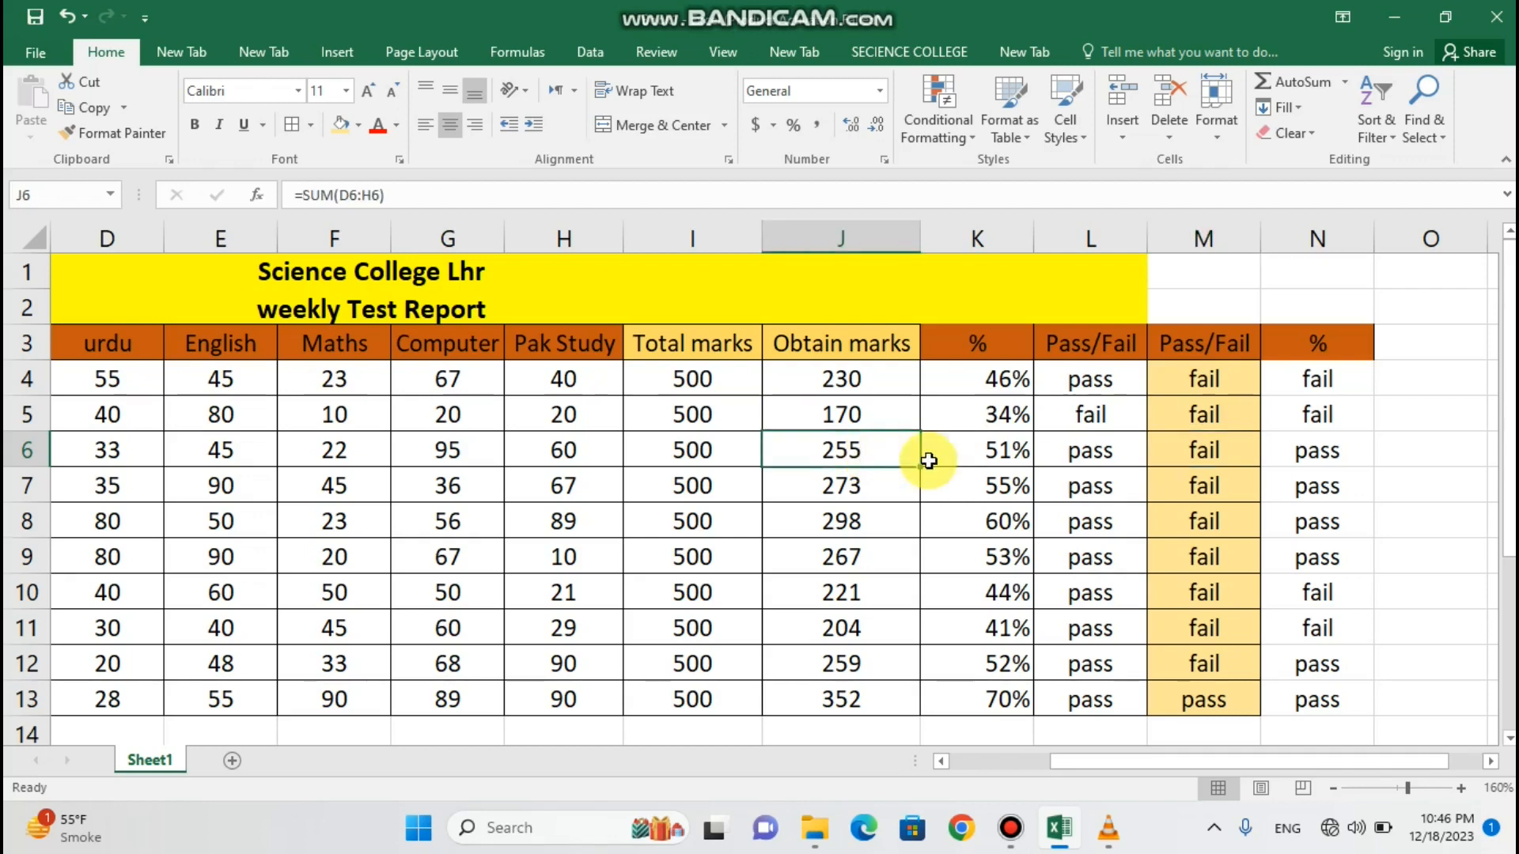
pyautogui.click(1198, 447)
pyautogui.click(1294, 451)
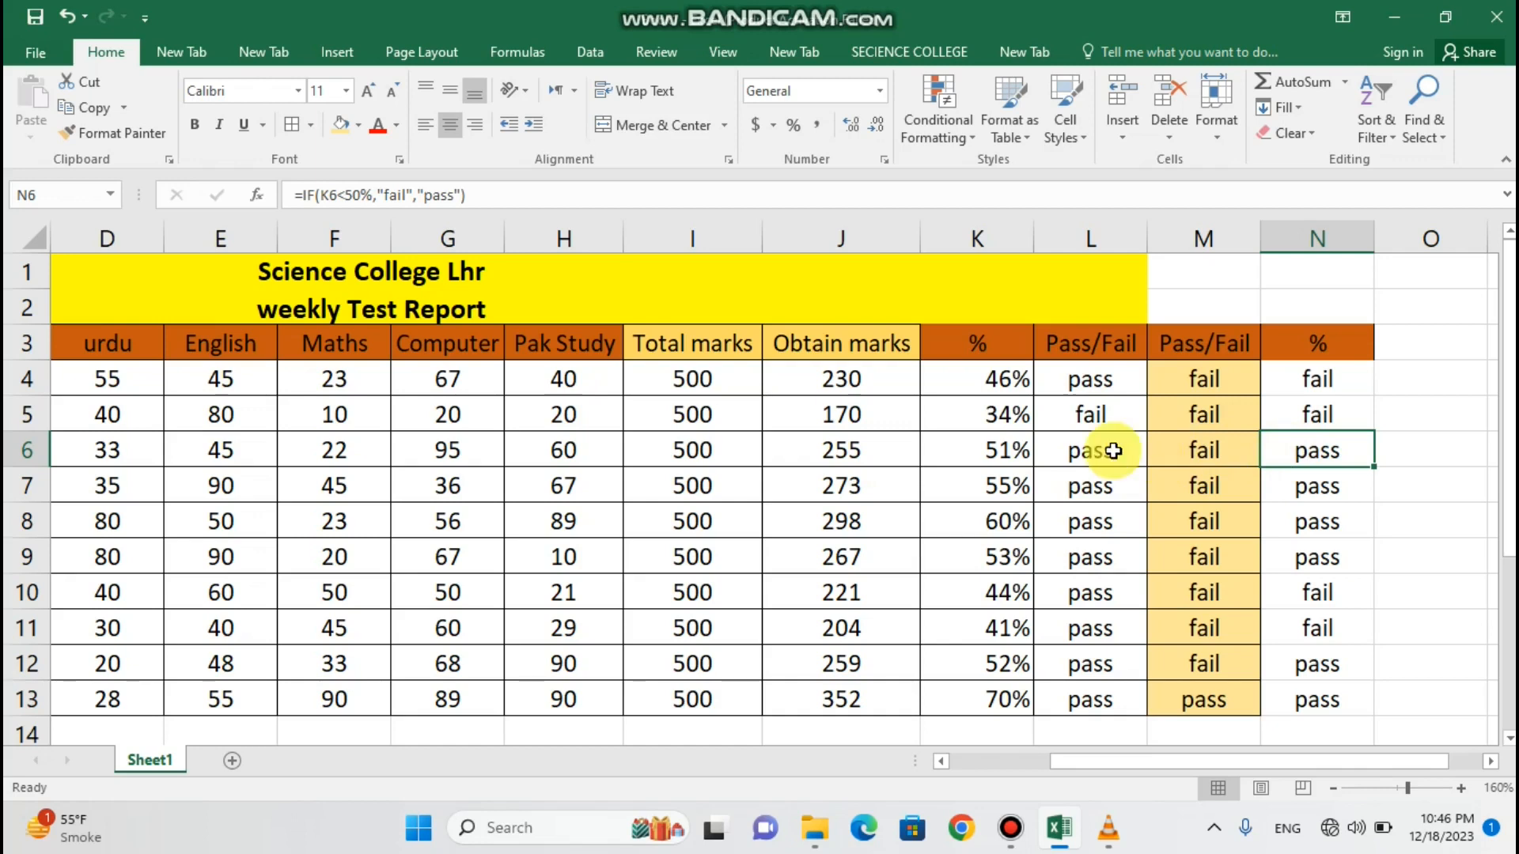
pyautogui.click(961, 445)
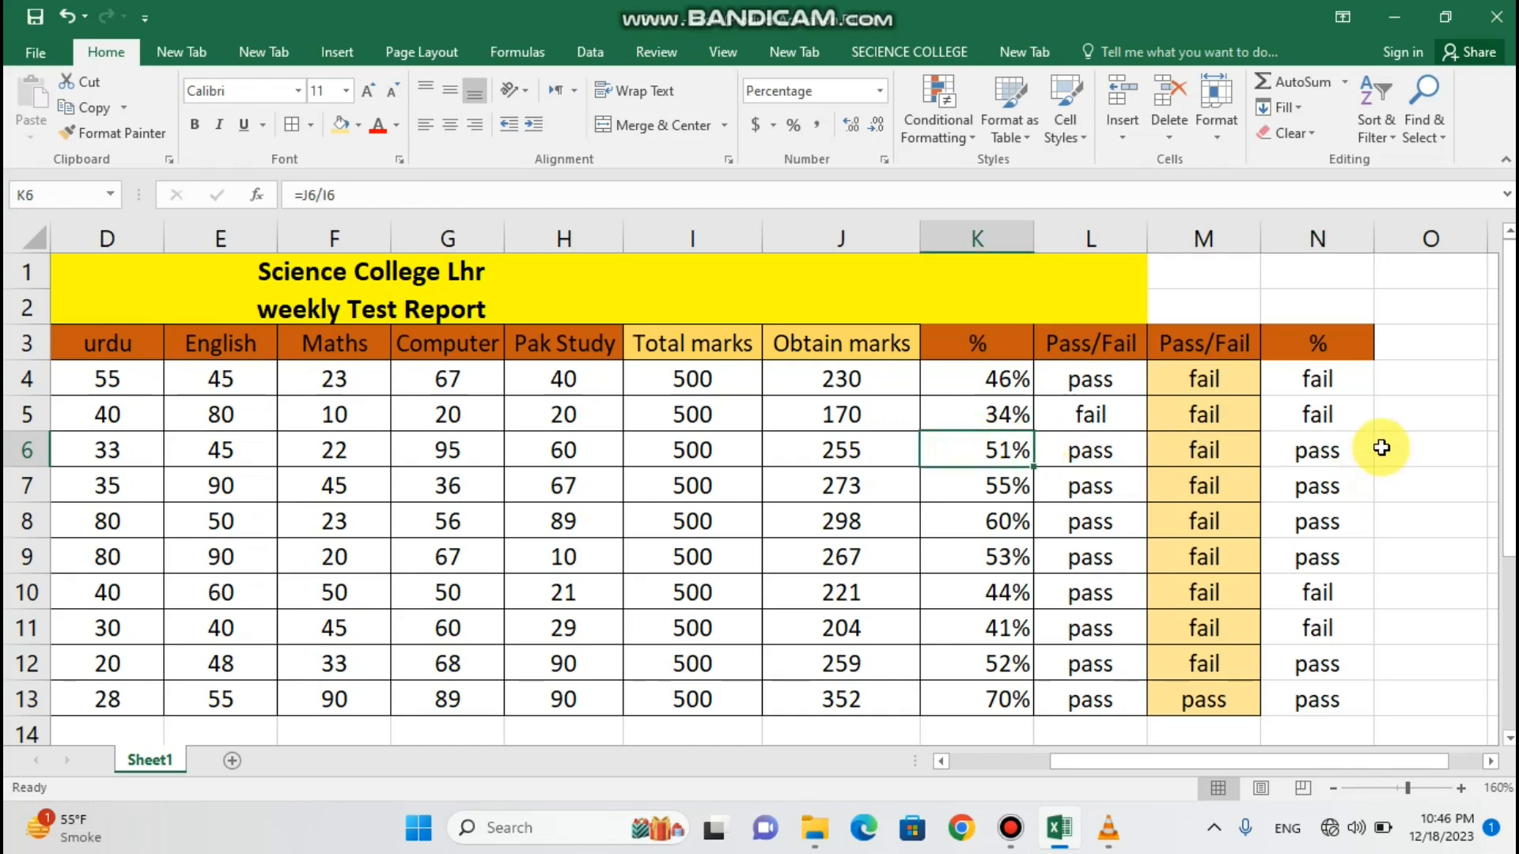
# - Shade N4:N13 with the same light orange fill as column M
pyautogui.moveTo(1316, 381); pyautogui.dragTo(1345, 691)
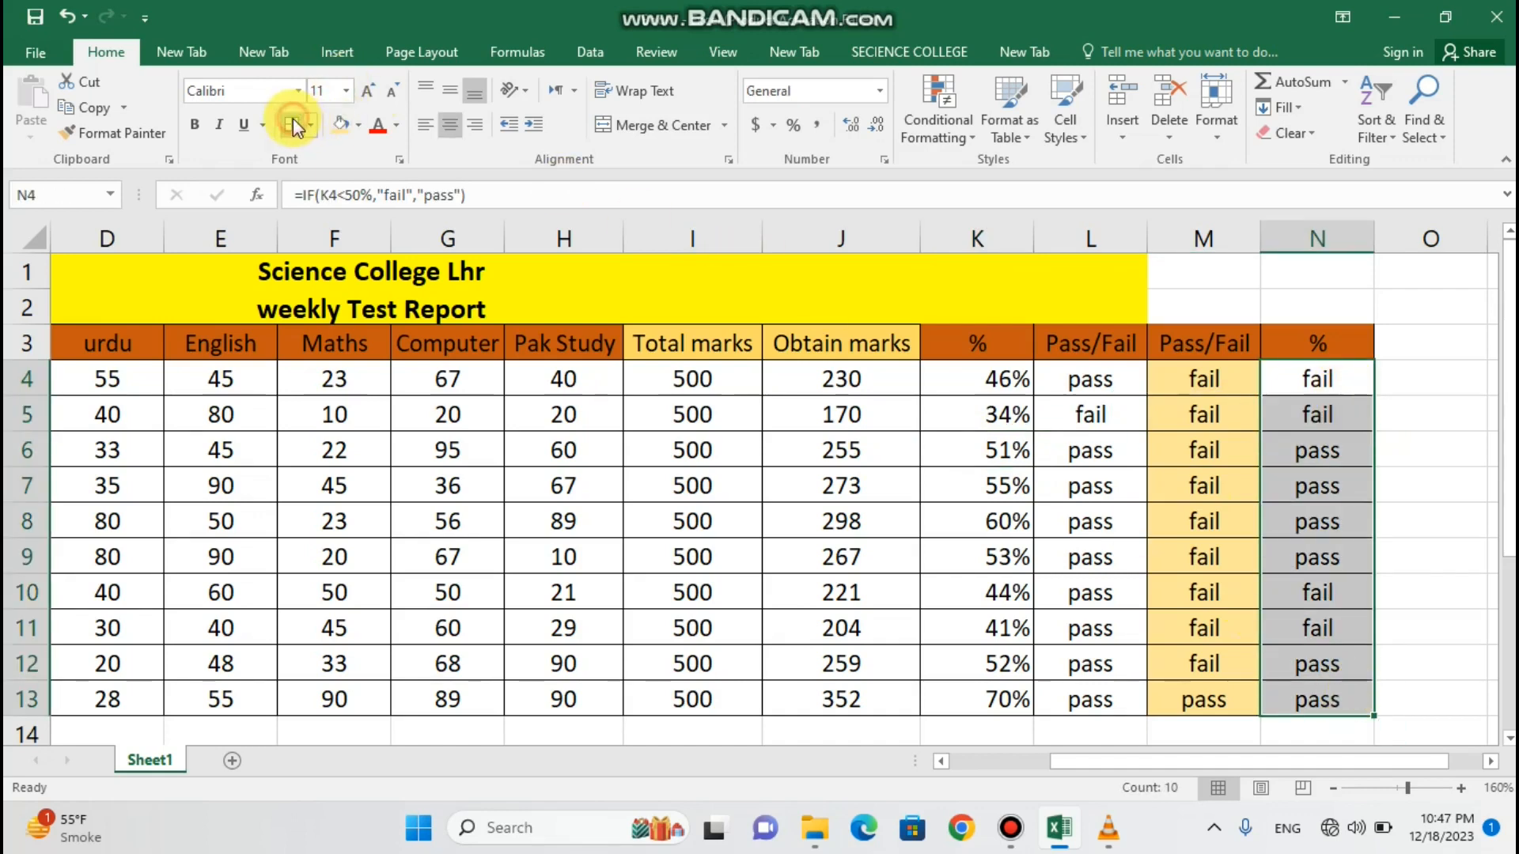
pyautogui.click(346, 131)
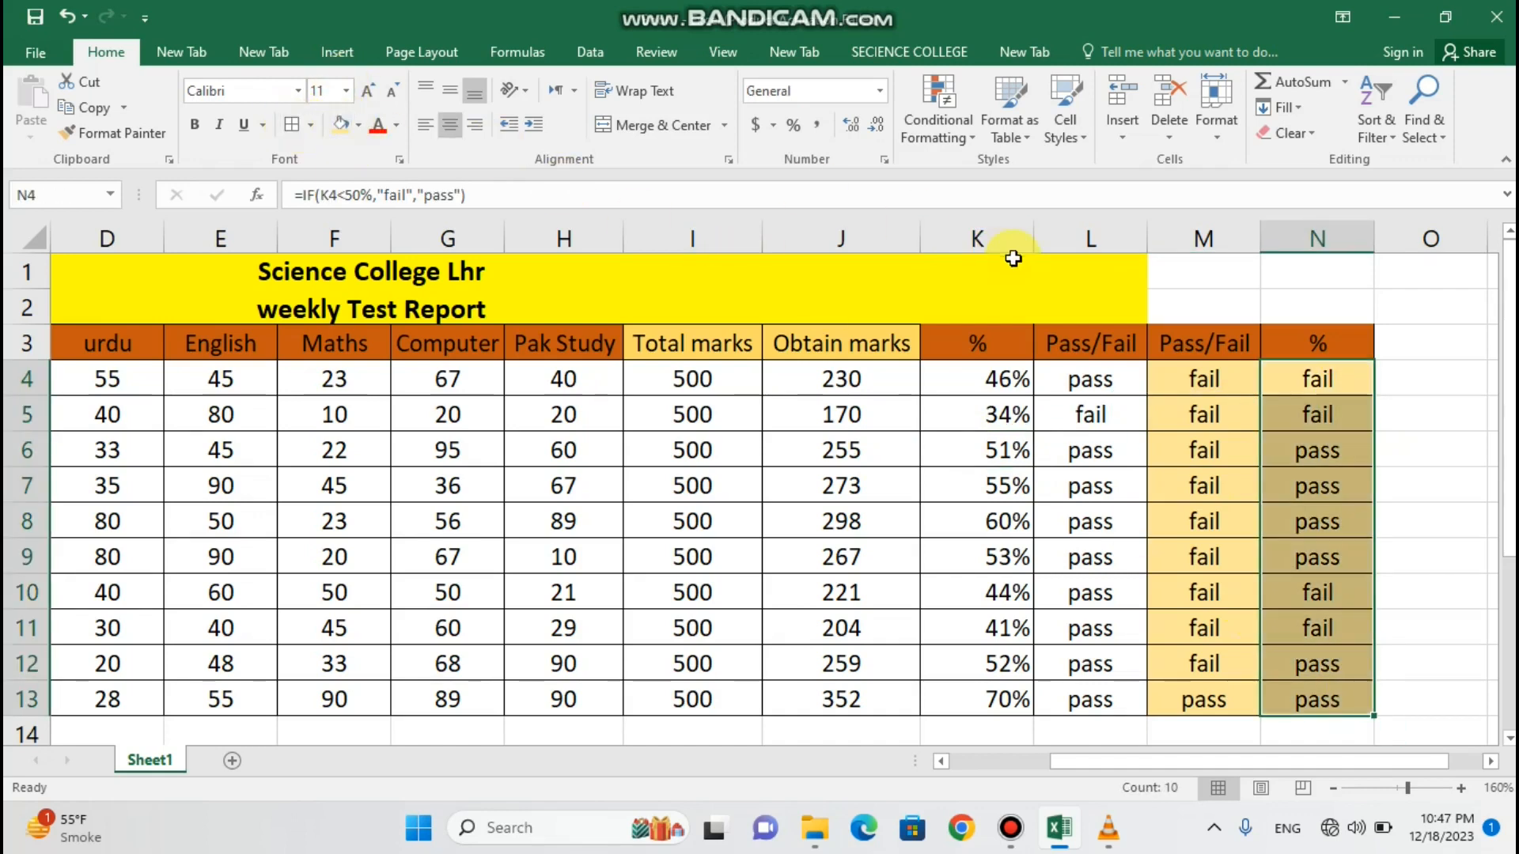
pyautogui.click(1464, 414)
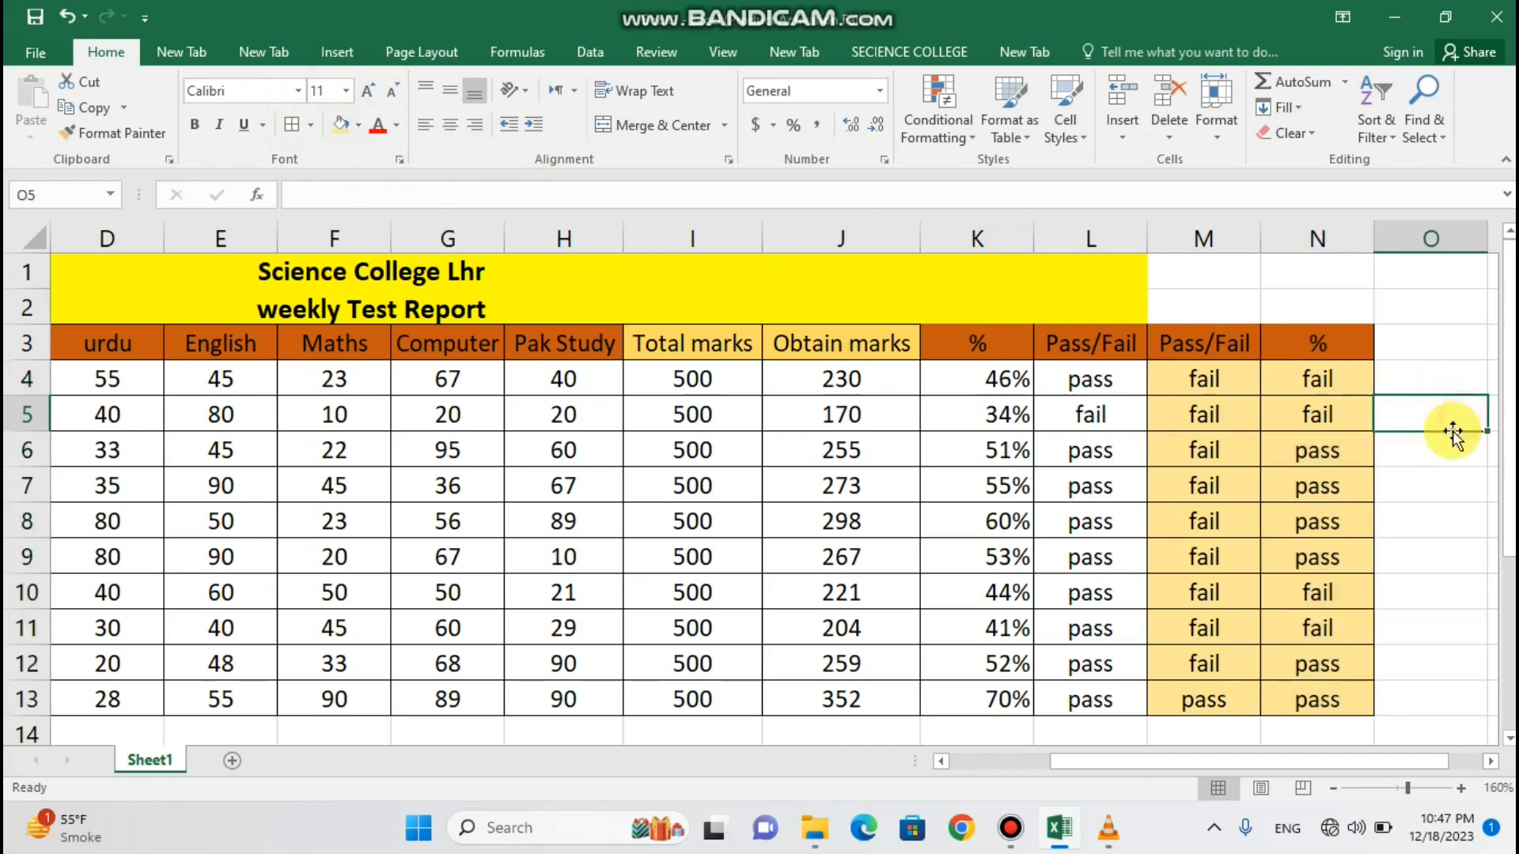
# - Examine the percentage-based IF formulas and their results in column N from row 6 to row 13
pyautogui.click(1334, 463)
pyautogui.click(1330, 484)
pyautogui.click(1327, 579)
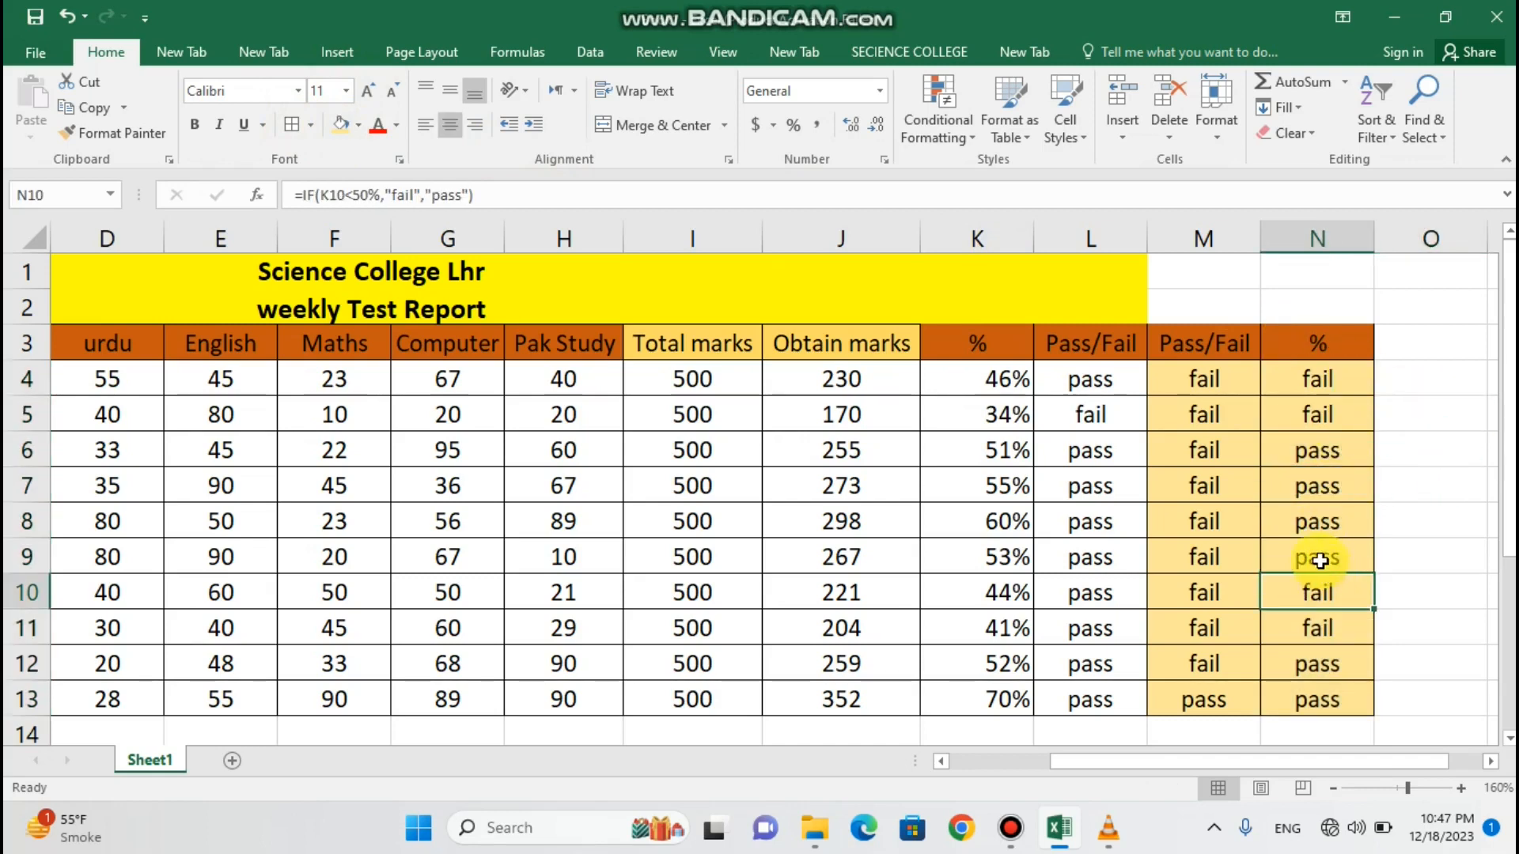
pyautogui.click(1320, 560)
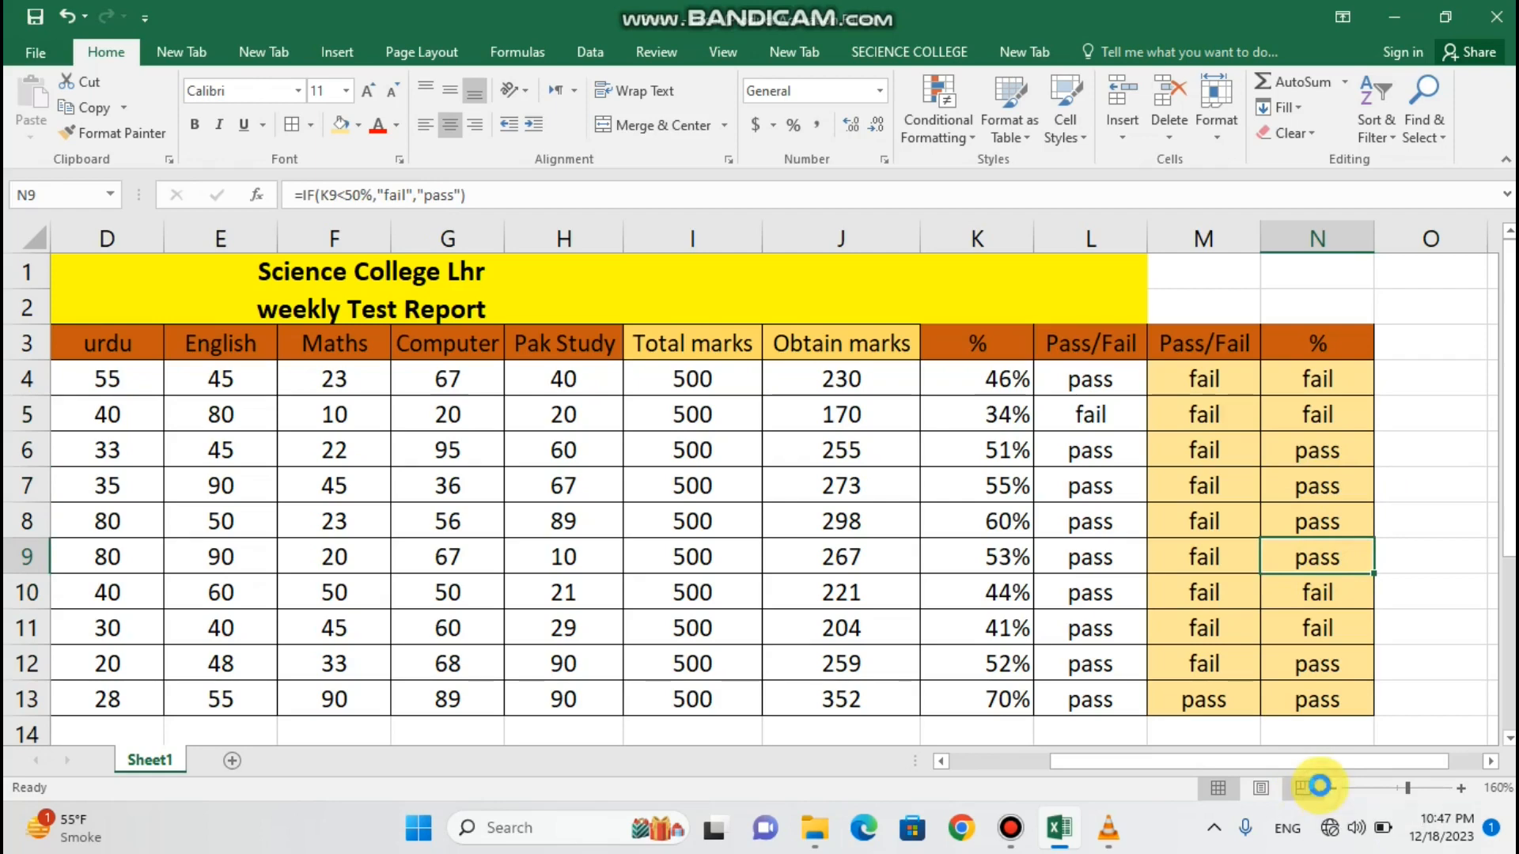
pyautogui.click(1318, 785)
pyautogui.hotkey('ctrl', 'z')
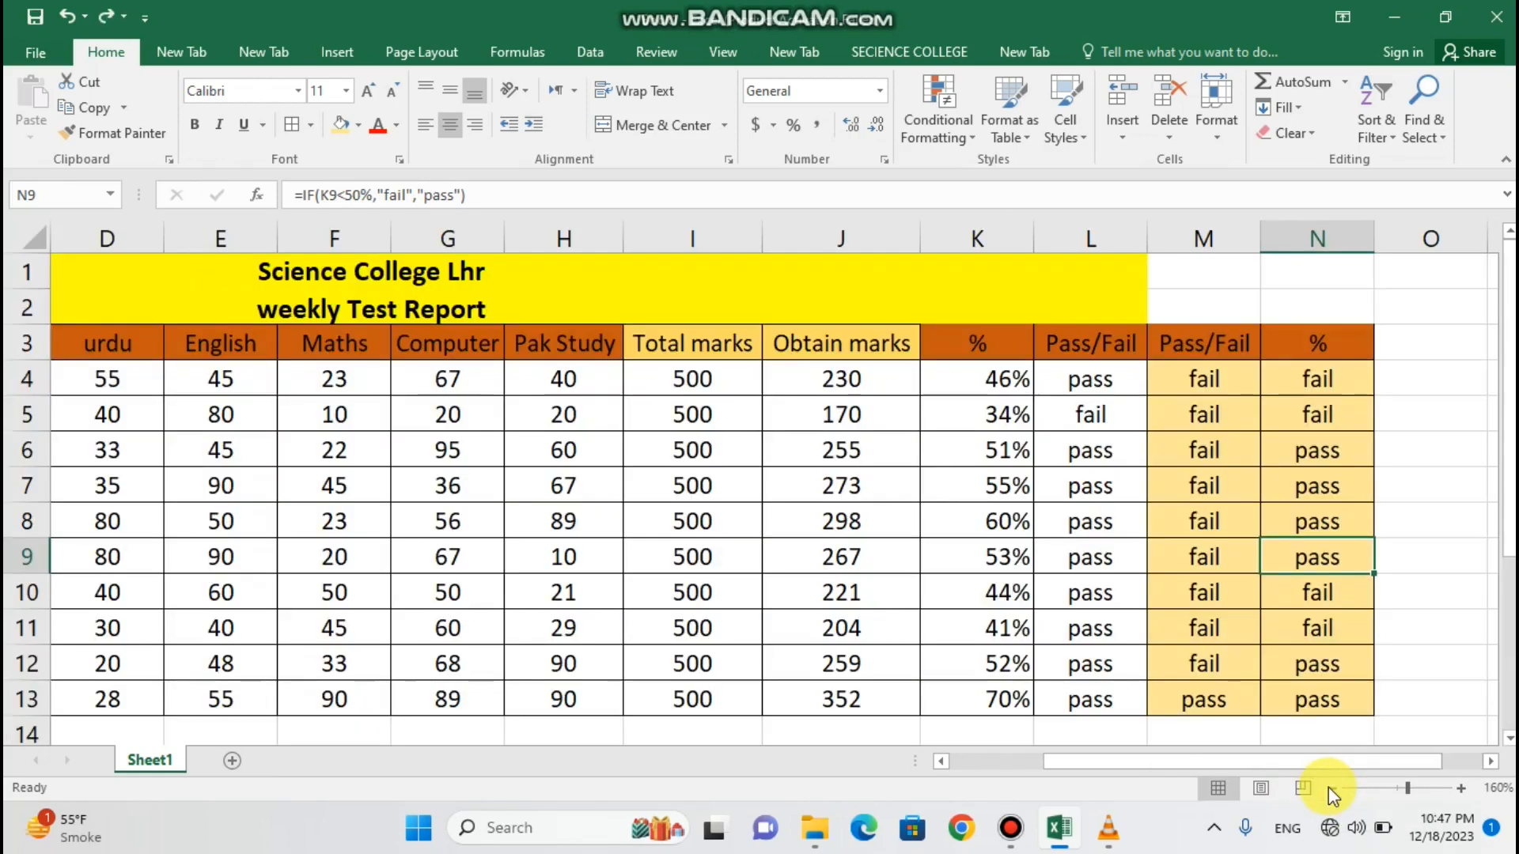
pyautogui.click(1337, 789)
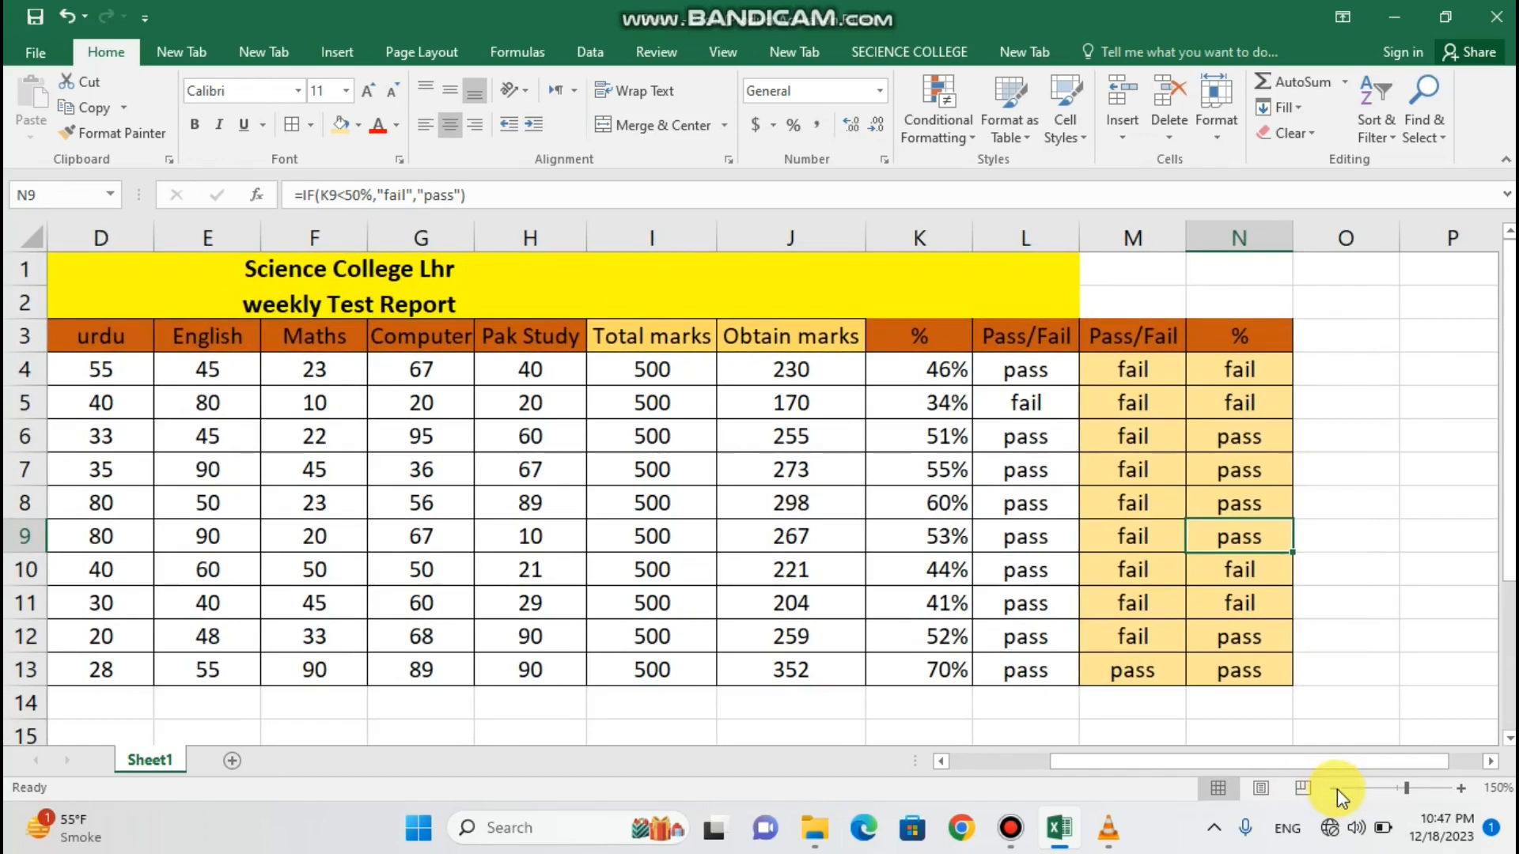
pyautogui.moveTo(1355, 764); pyautogui.dragTo(1316, 765)
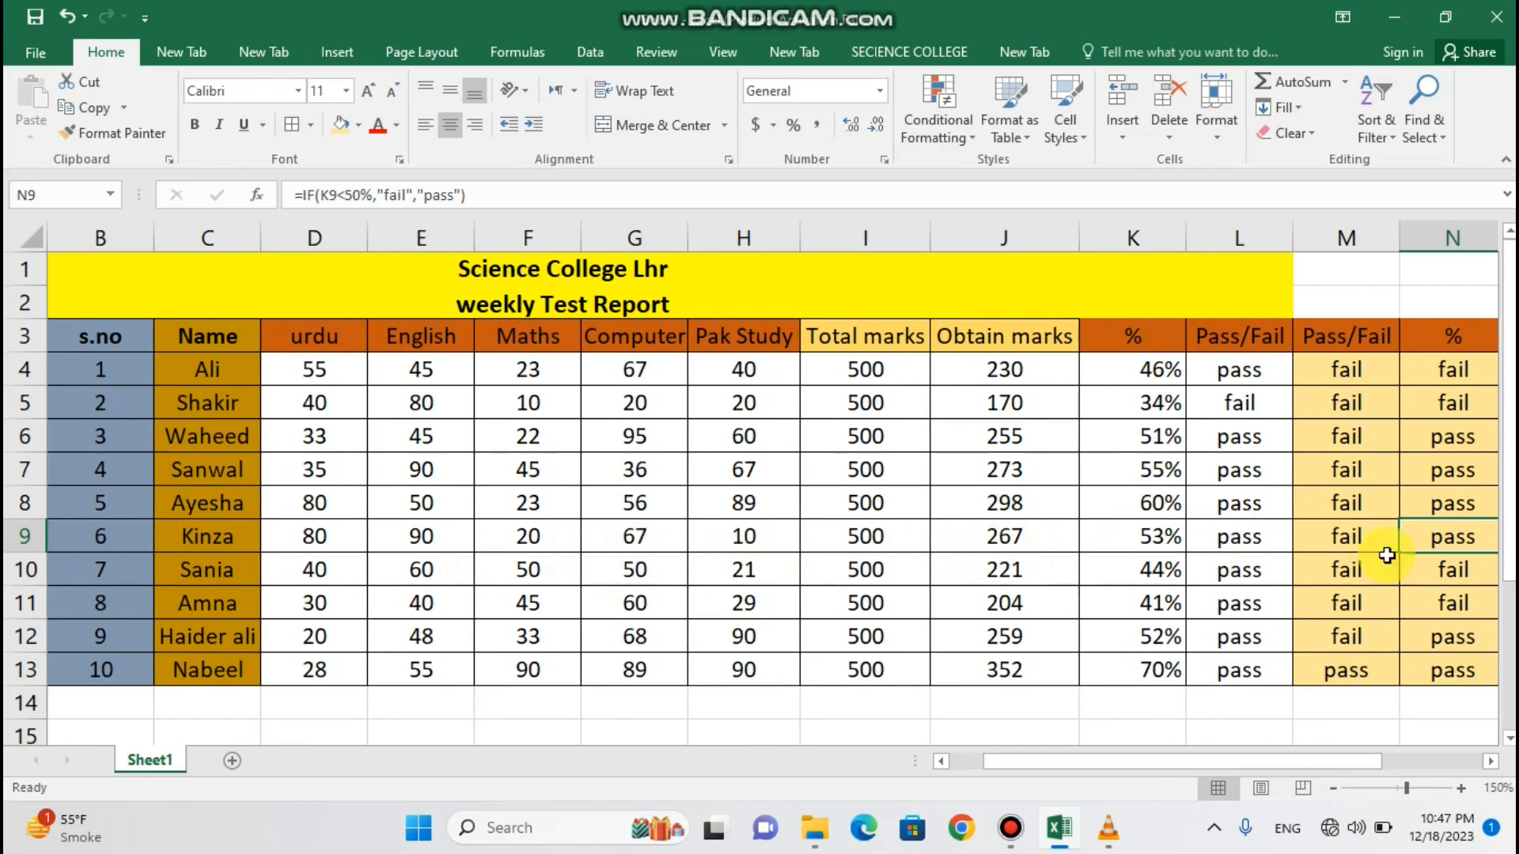
pyautogui.moveTo(1337, 764); pyautogui.dragTo(1376, 765)
pyautogui.click(1350, 569)
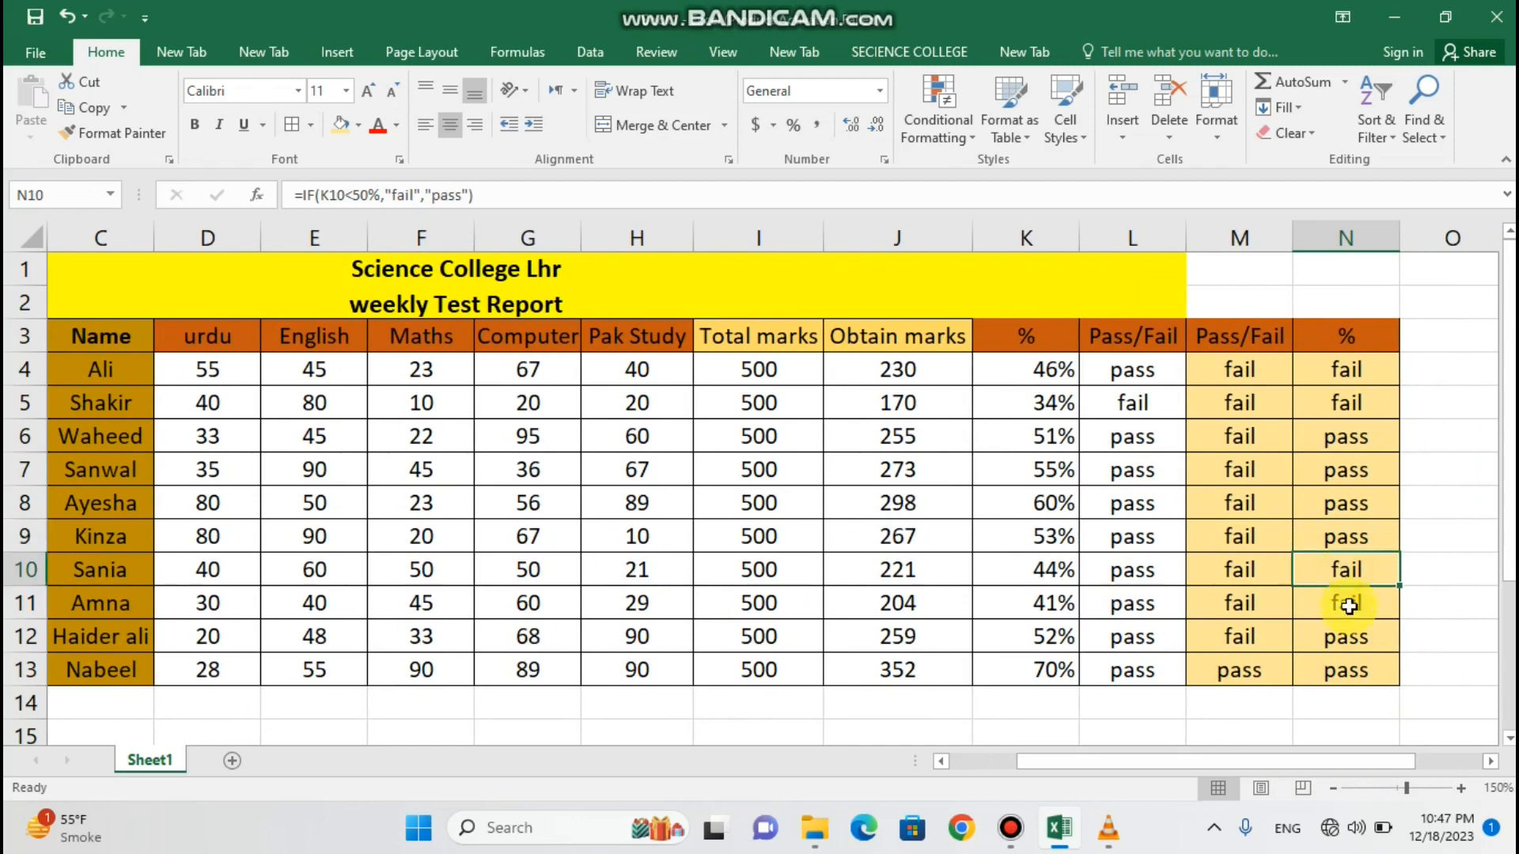
pyautogui.click(1348, 605)
pyautogui.click(1347, 636)
pyautogui.click(1348, 670)
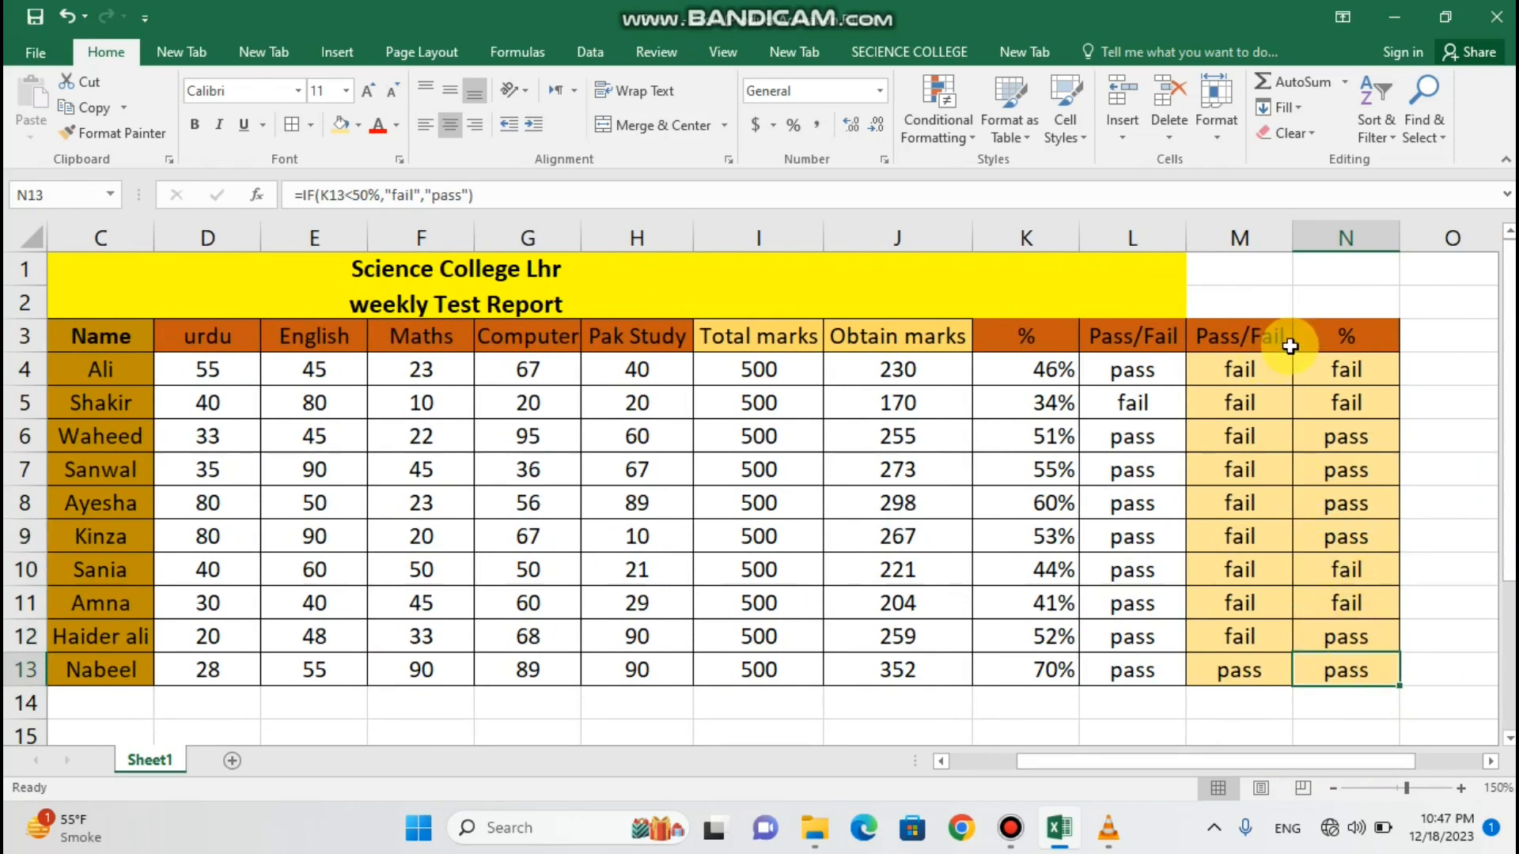
# - View the whole report at 140% zoom, from the serial numbers in column B to the results in column N
pyautogui.click(1335, 789)
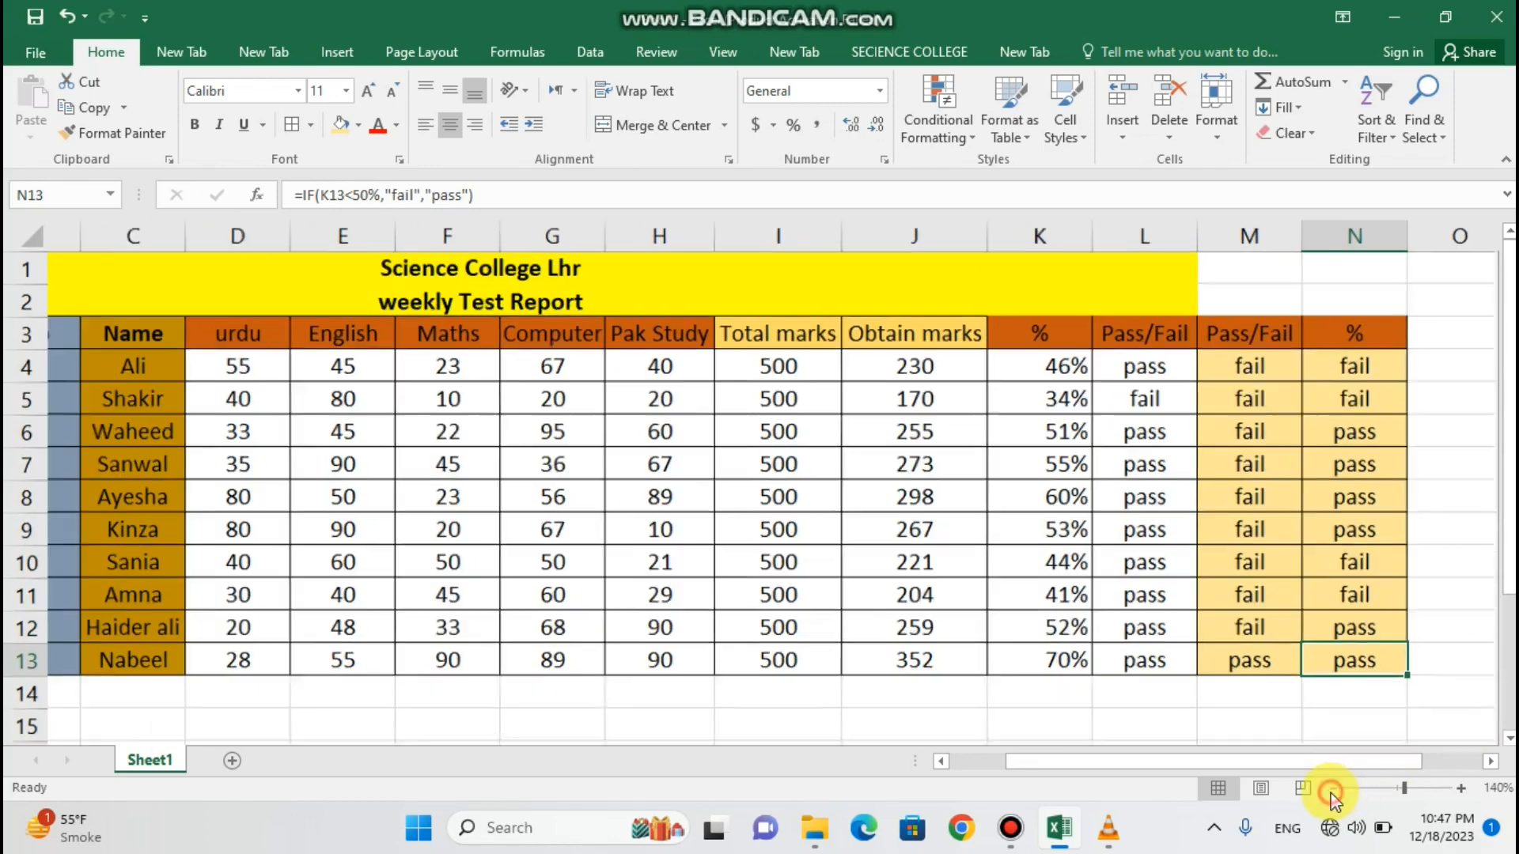
pyautogui.moveTo(1337, 766); pyautogui.dragTo(1273, 765)
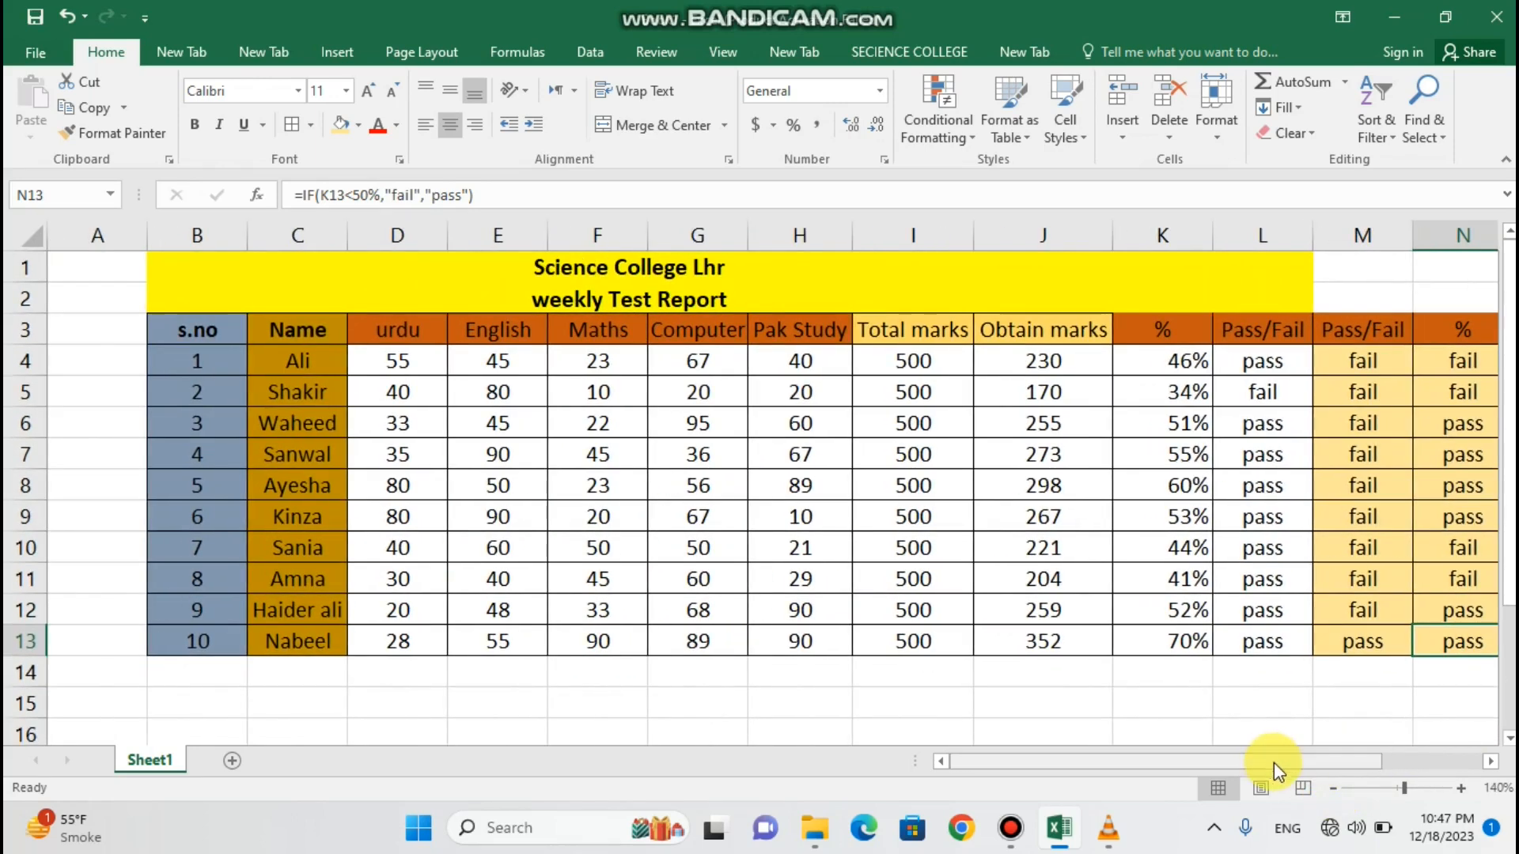
pyautogui.click(1460, 788)
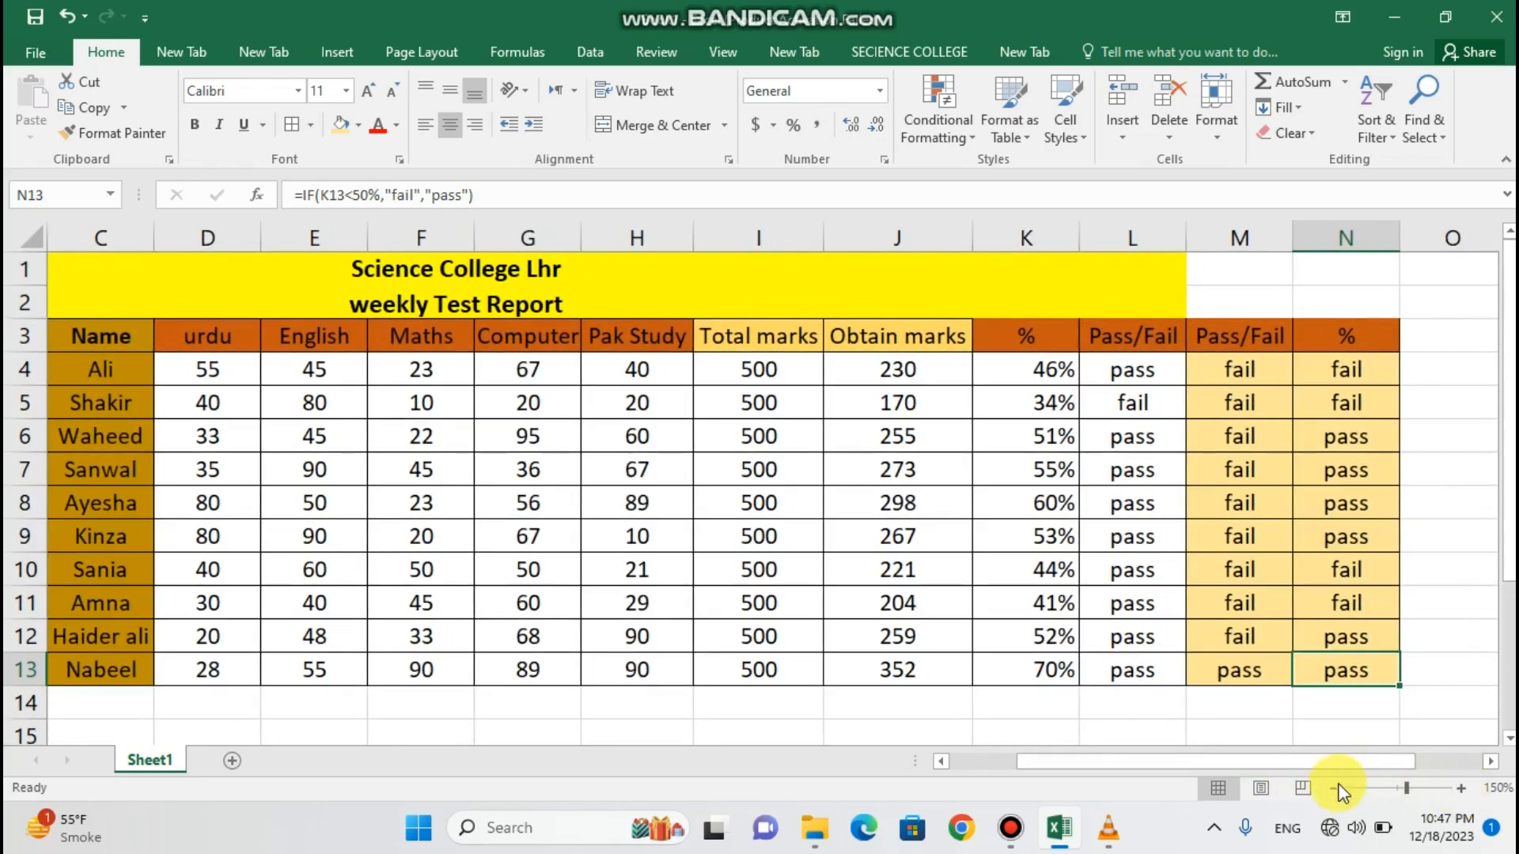
pyautogui.moveTo(1345, 763)
pyautogui.mouseDown()
pyautogui.moveTo(1293, 764)
pyautogui.moveTo(1319, 762)
pyautogui.mouseUp()
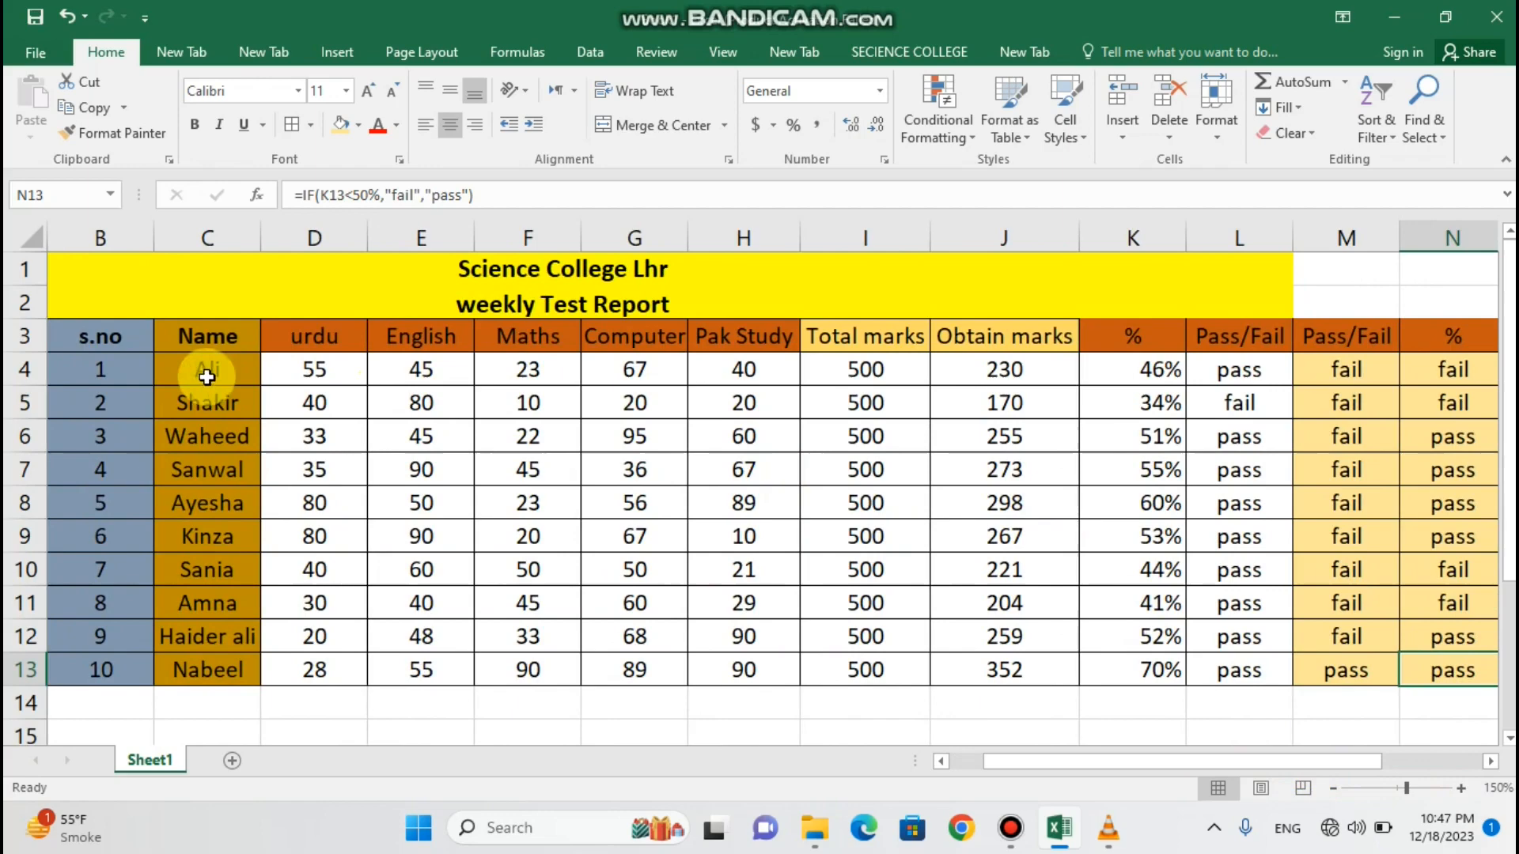
pyautogui.click(129, 342)
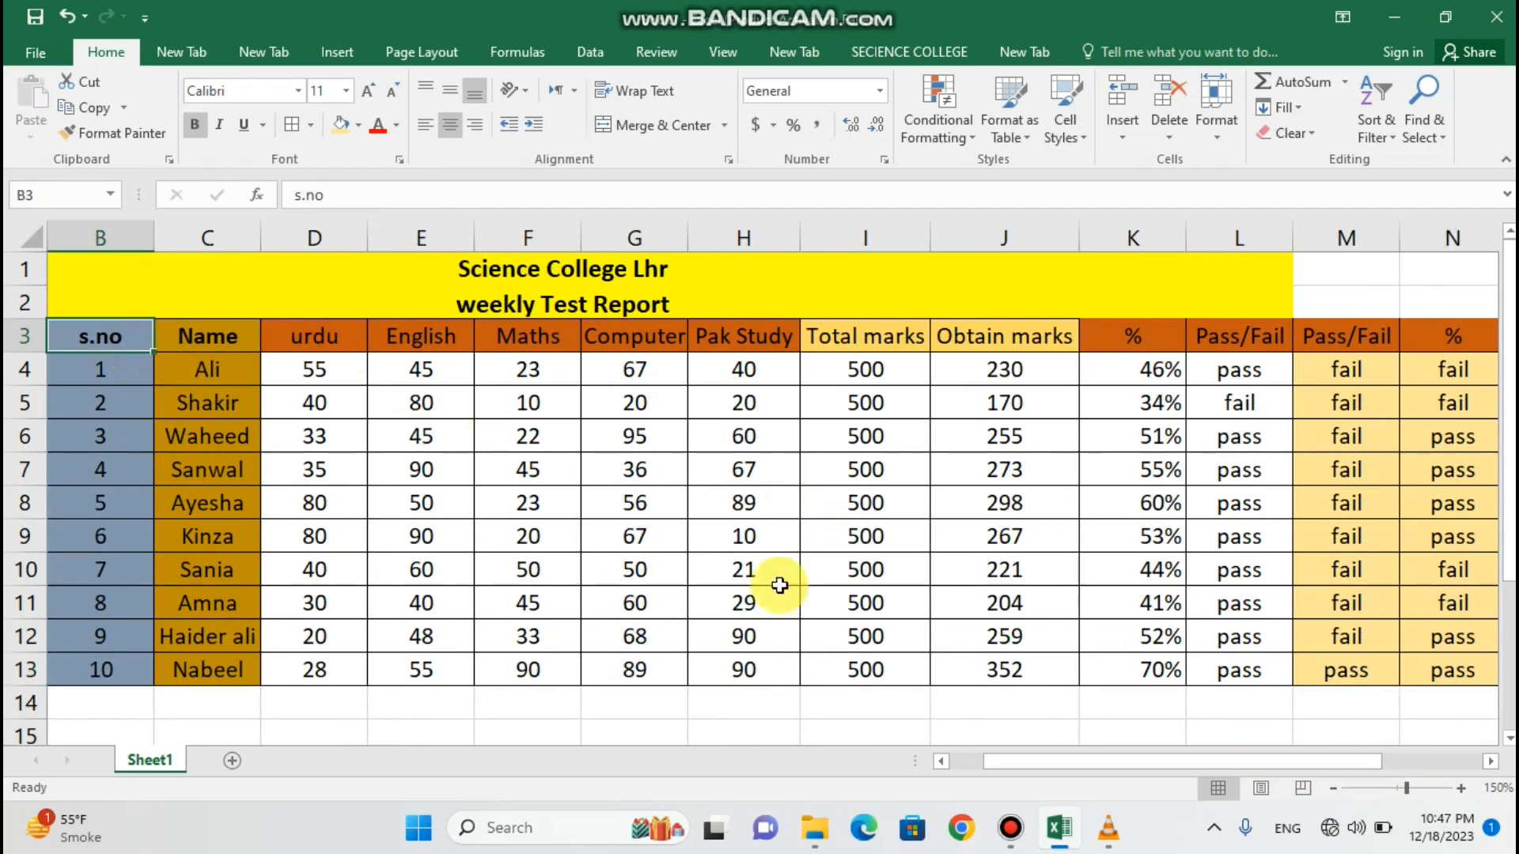
pyautogui.click(1334, 789)
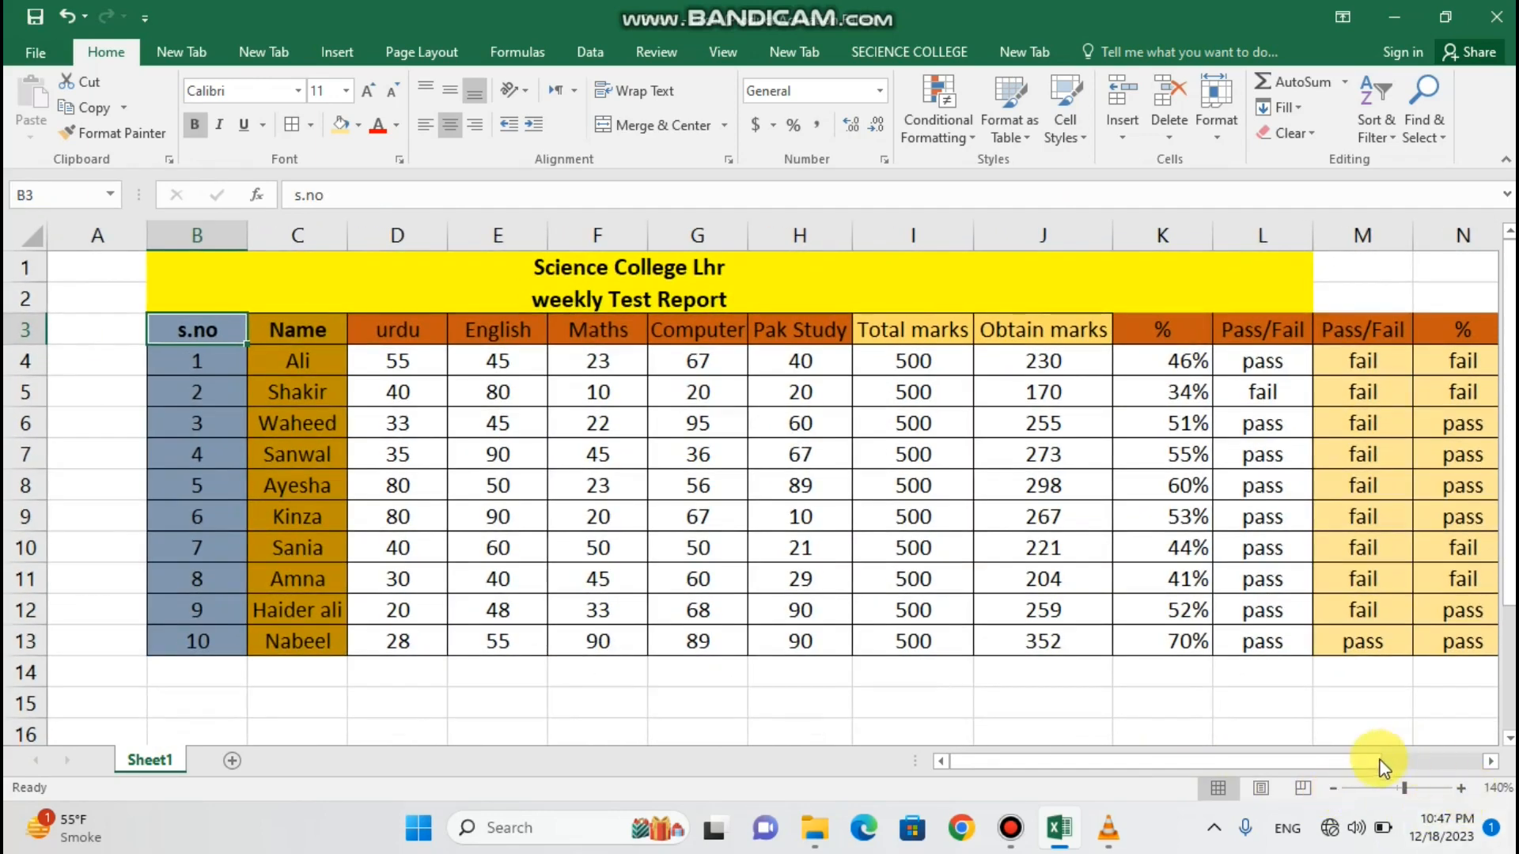
pyautogui.moveTo(1372, 764); pyautogui.dragTo(1398, 767)
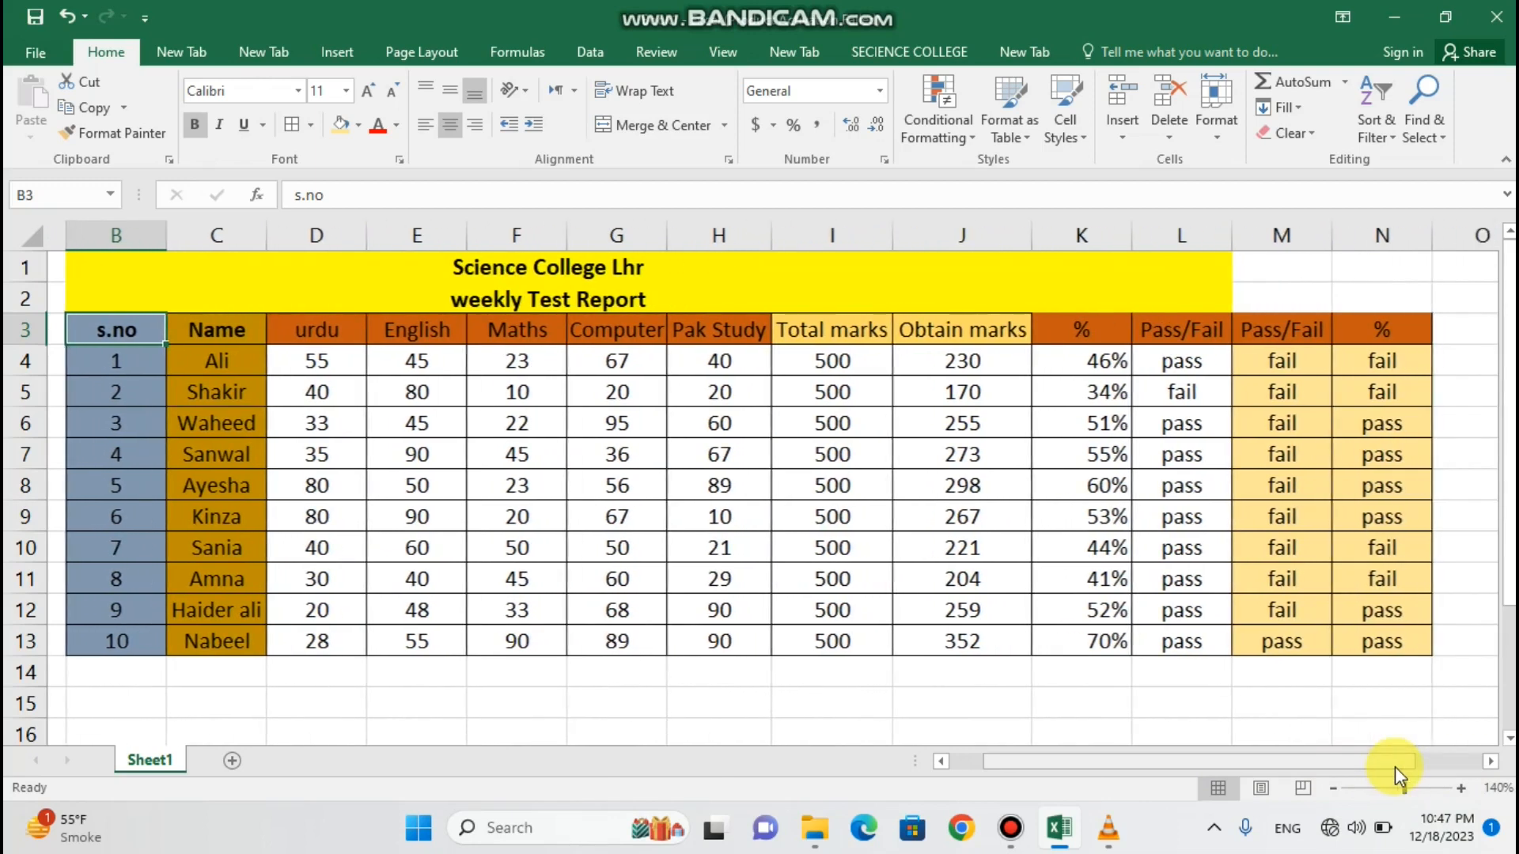
pyautogui.click(1244, 679)
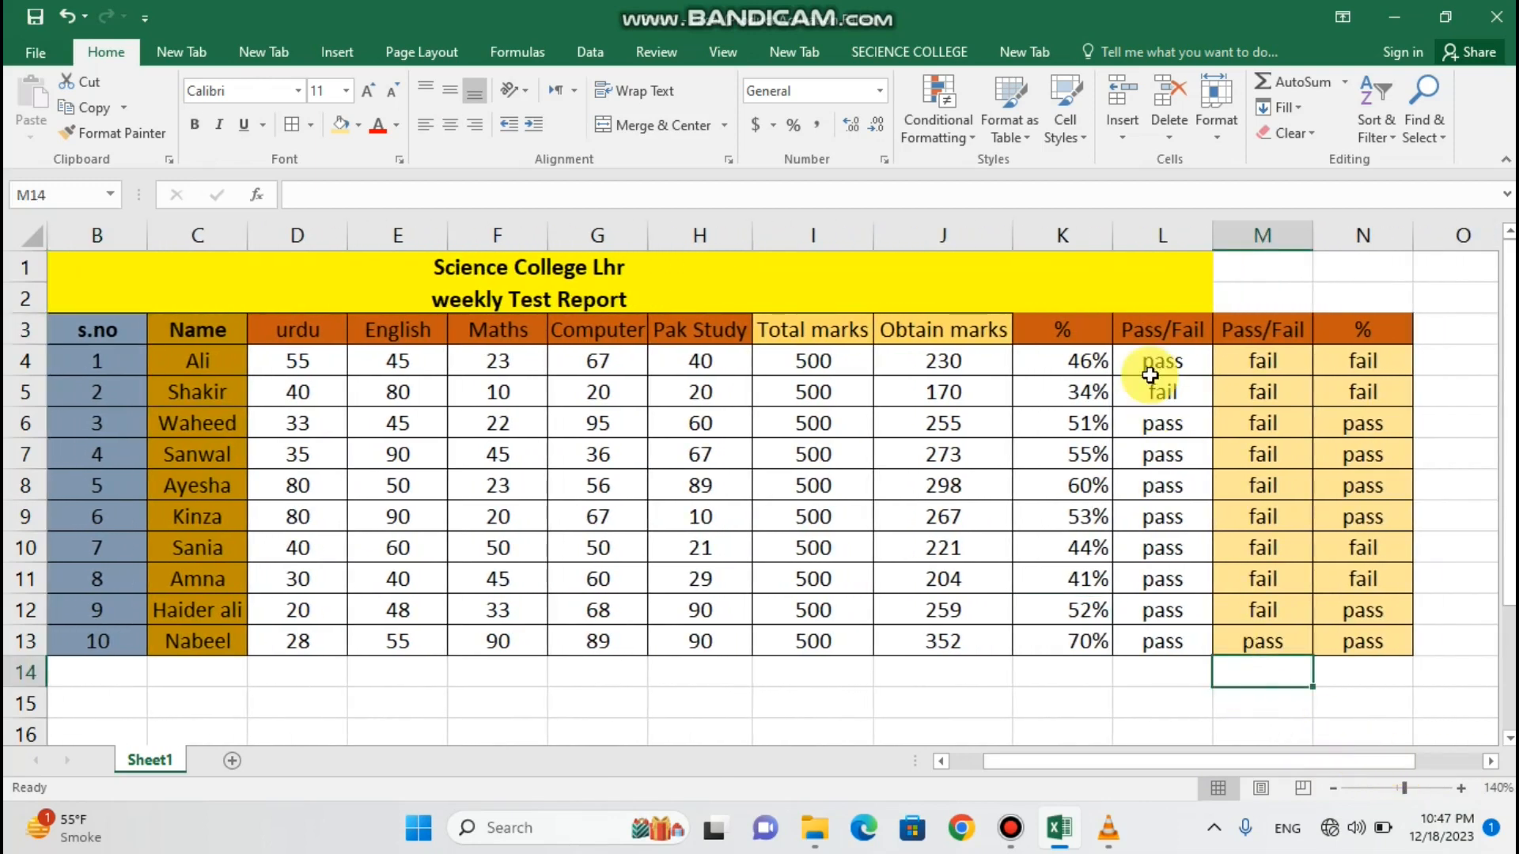
pyautogui.click(1082, 339)
pyautogui.moveTo(1097, 423); pyautogui.dragTo(1166, 732)
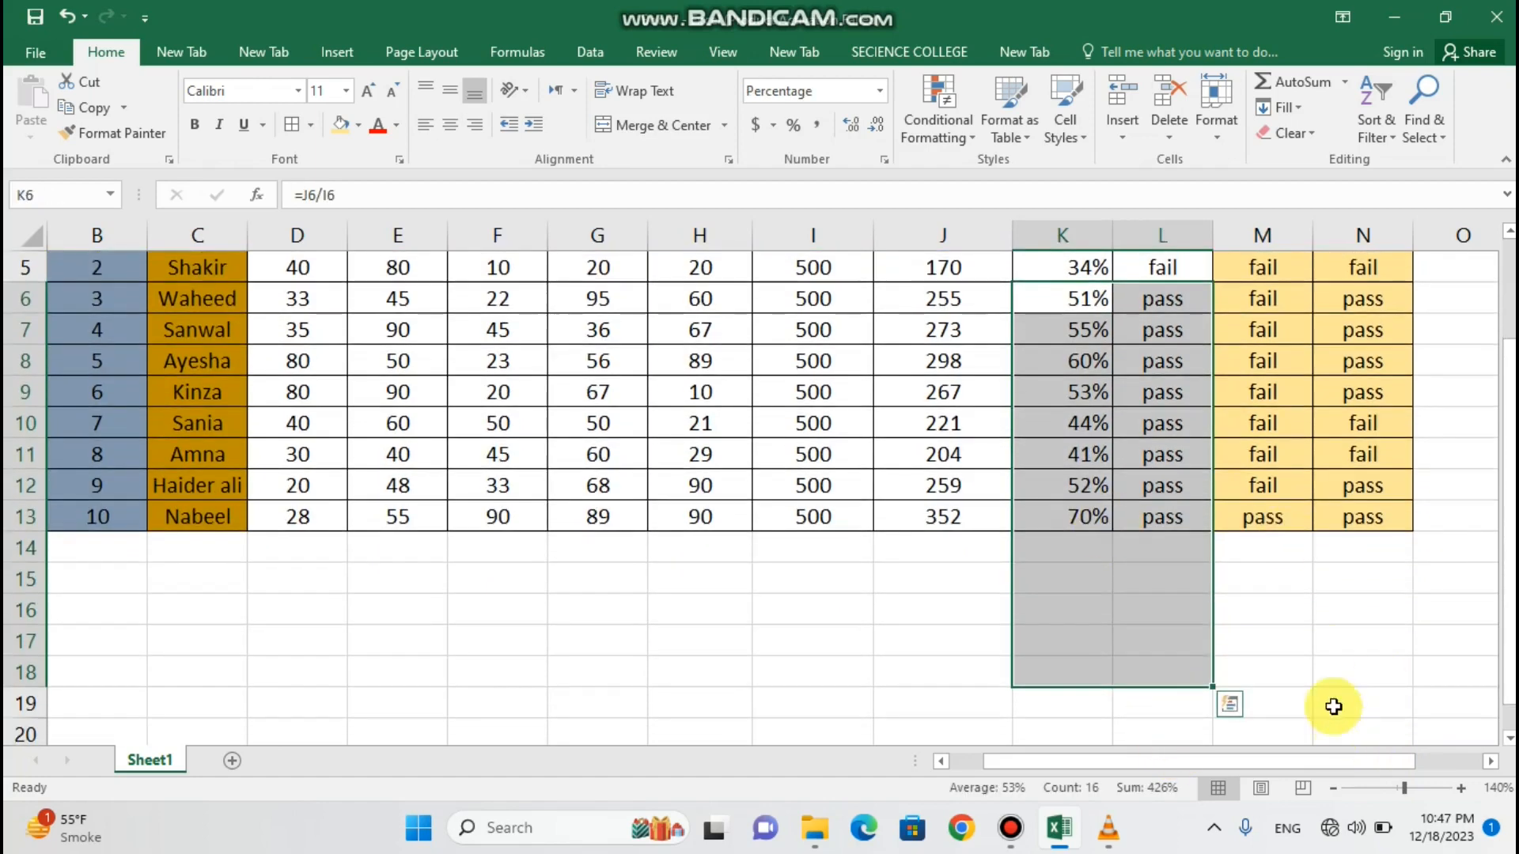
pyautogui.click(1332, 649)
pyautogui.hotkey('ctrl', 'z')
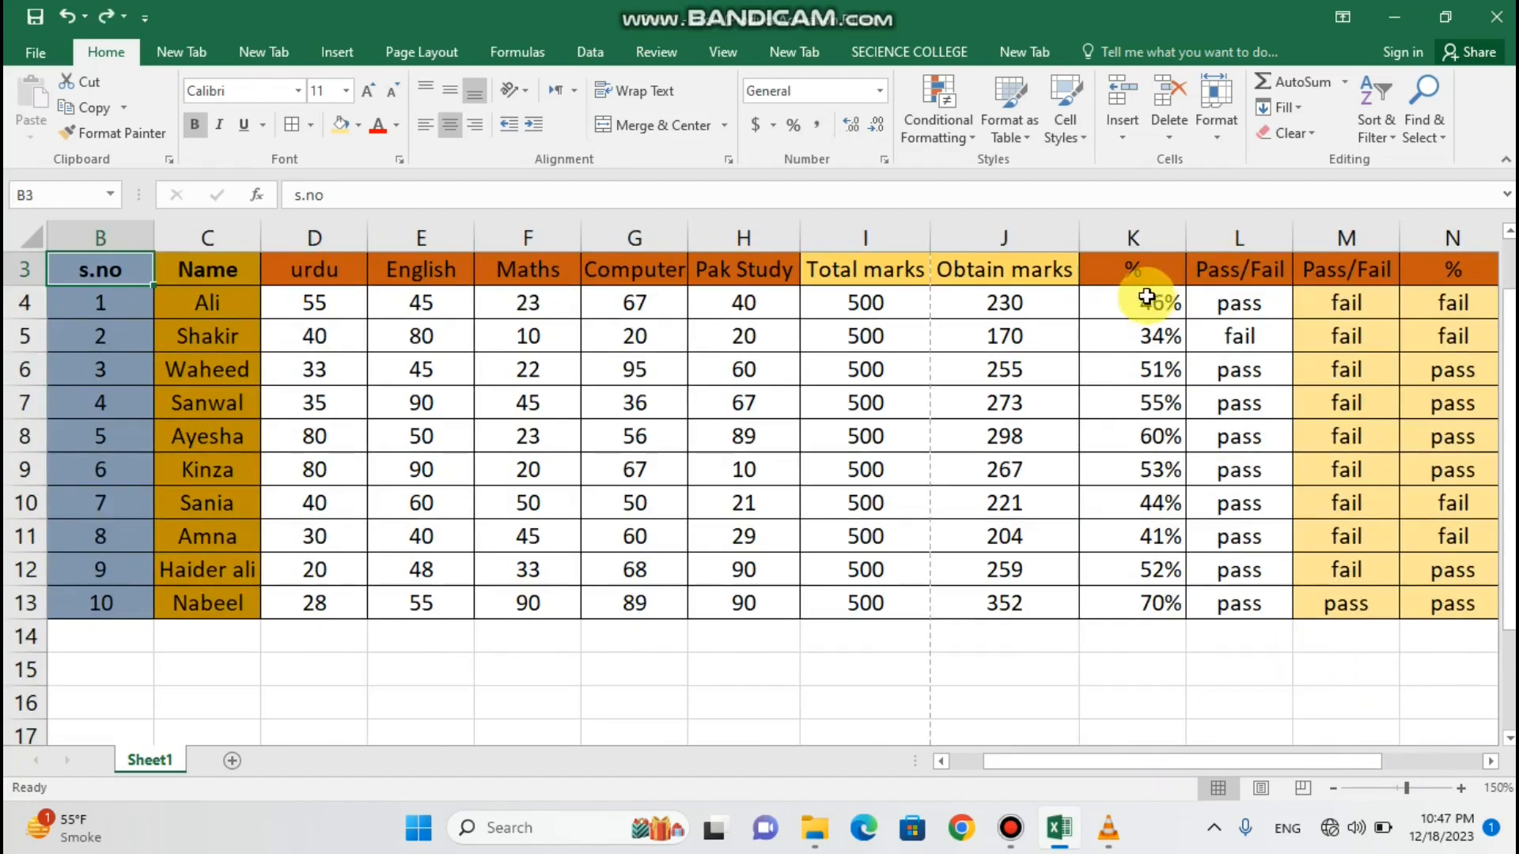
# - Review the percentage and pass/fail columns K to N from row 3 to row 13, along with the subject marks in D4:H13
pyautogui.moveTo(1144, 283); pyautogui.dragTo(1152, 593)
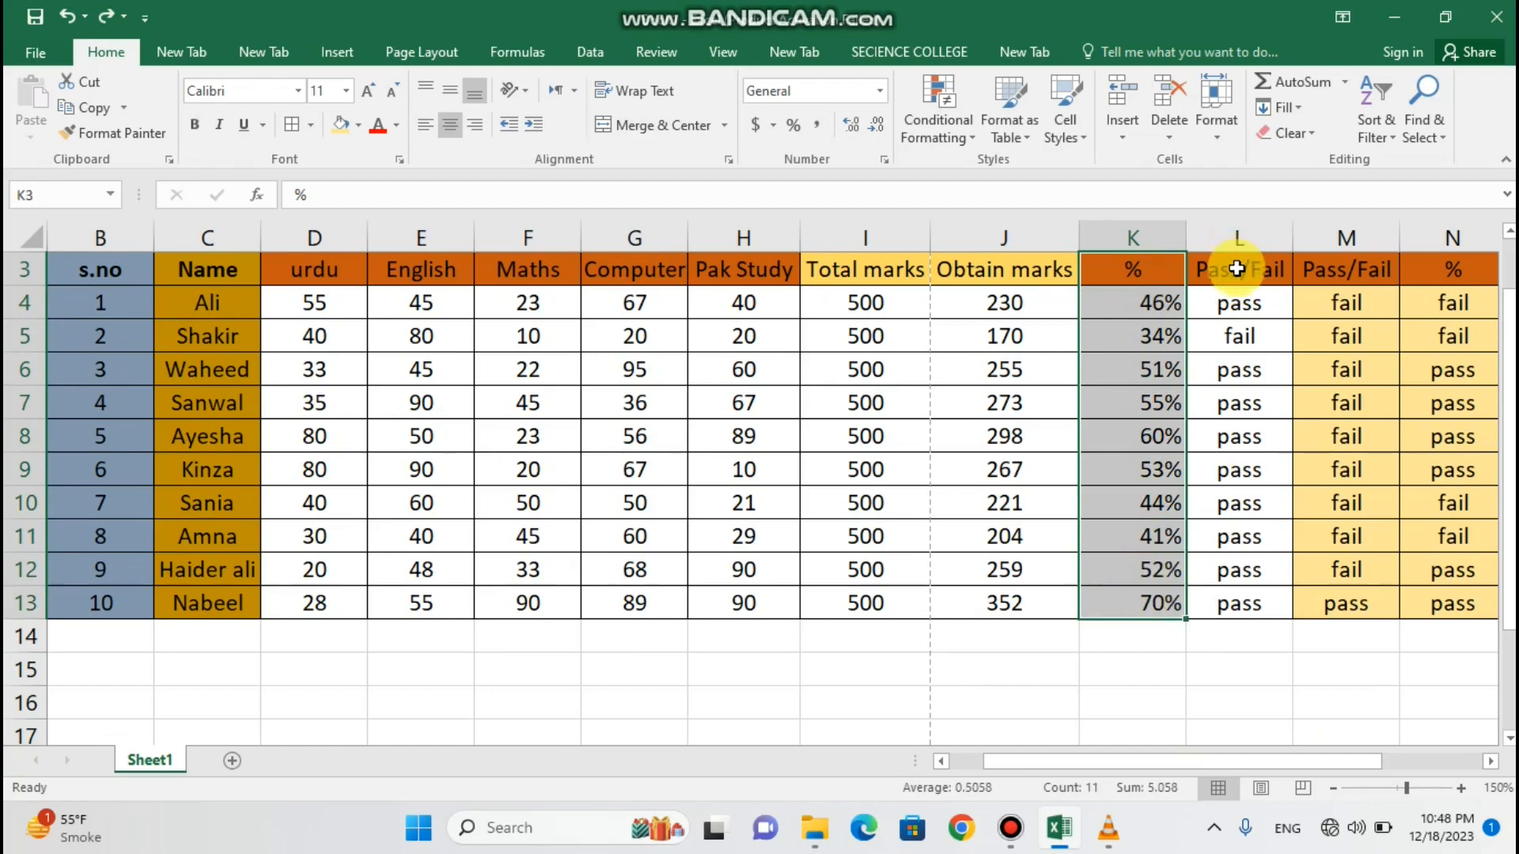
pyautogui.moveTo(1237, 269); pyautogui.dragTo(1263, 597)
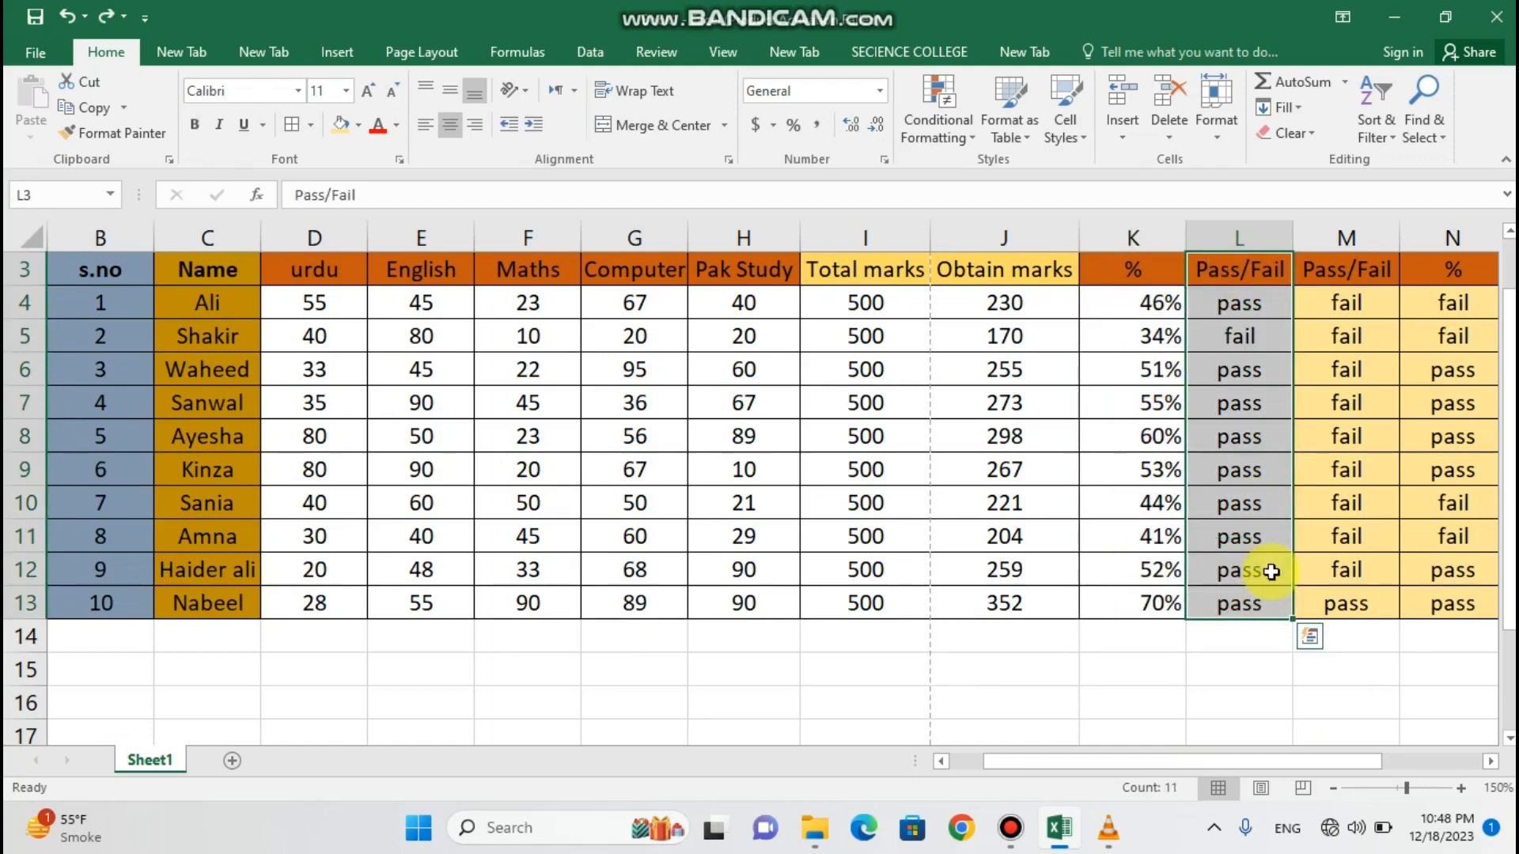
pyautogui.moveTo(1373, 281); pyautogui.dragTo(1384, 599)
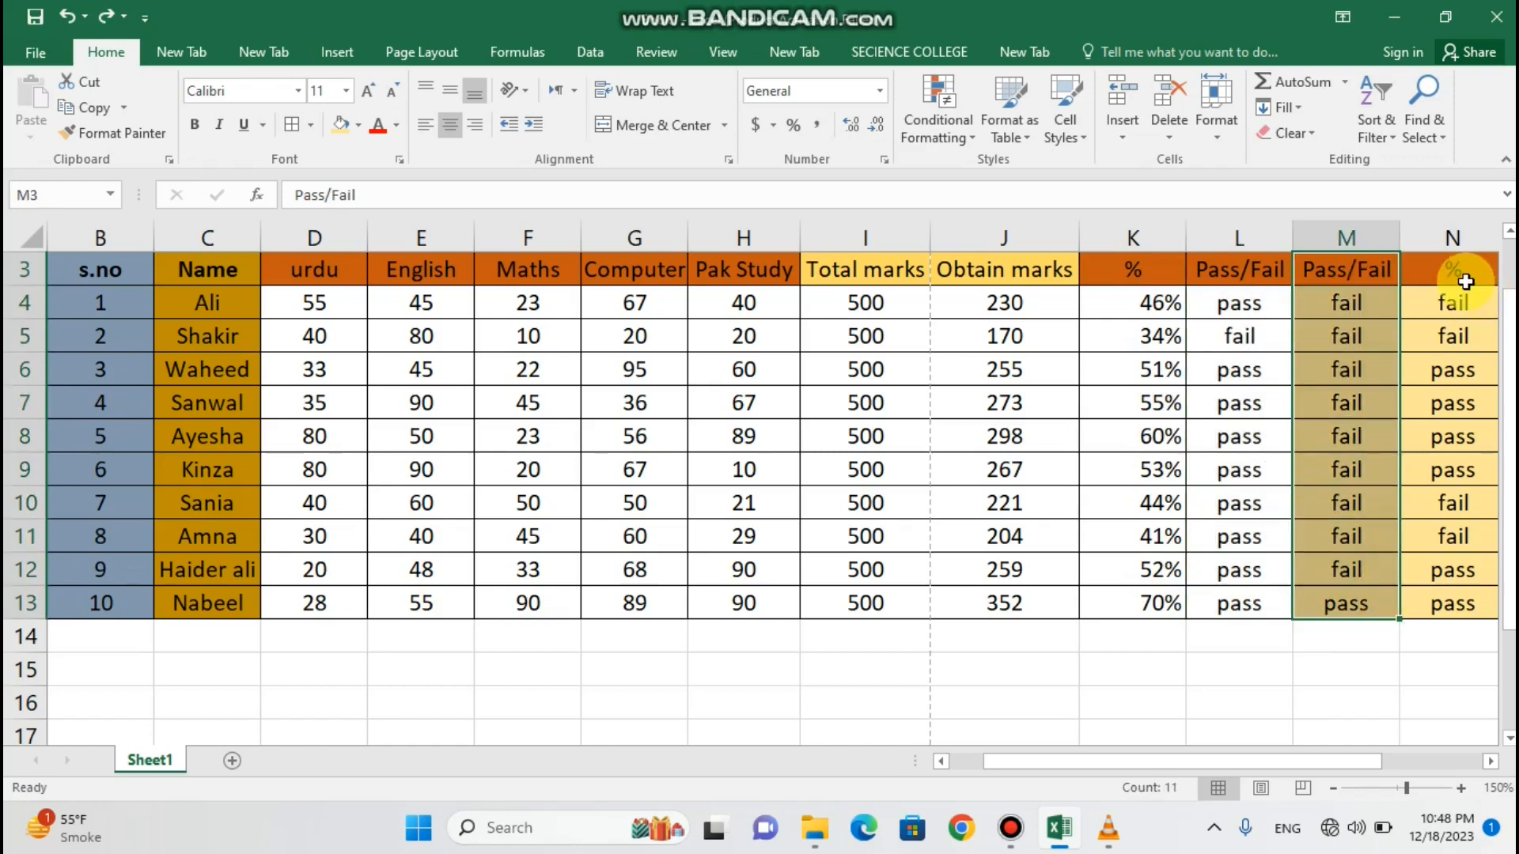
pyautogui.moveTo(1459, 273); pyautogui.dragTo(1512, 556)
pyautogui.moveTo(1289, 722); pyautogui.dragTo(1267, 711)
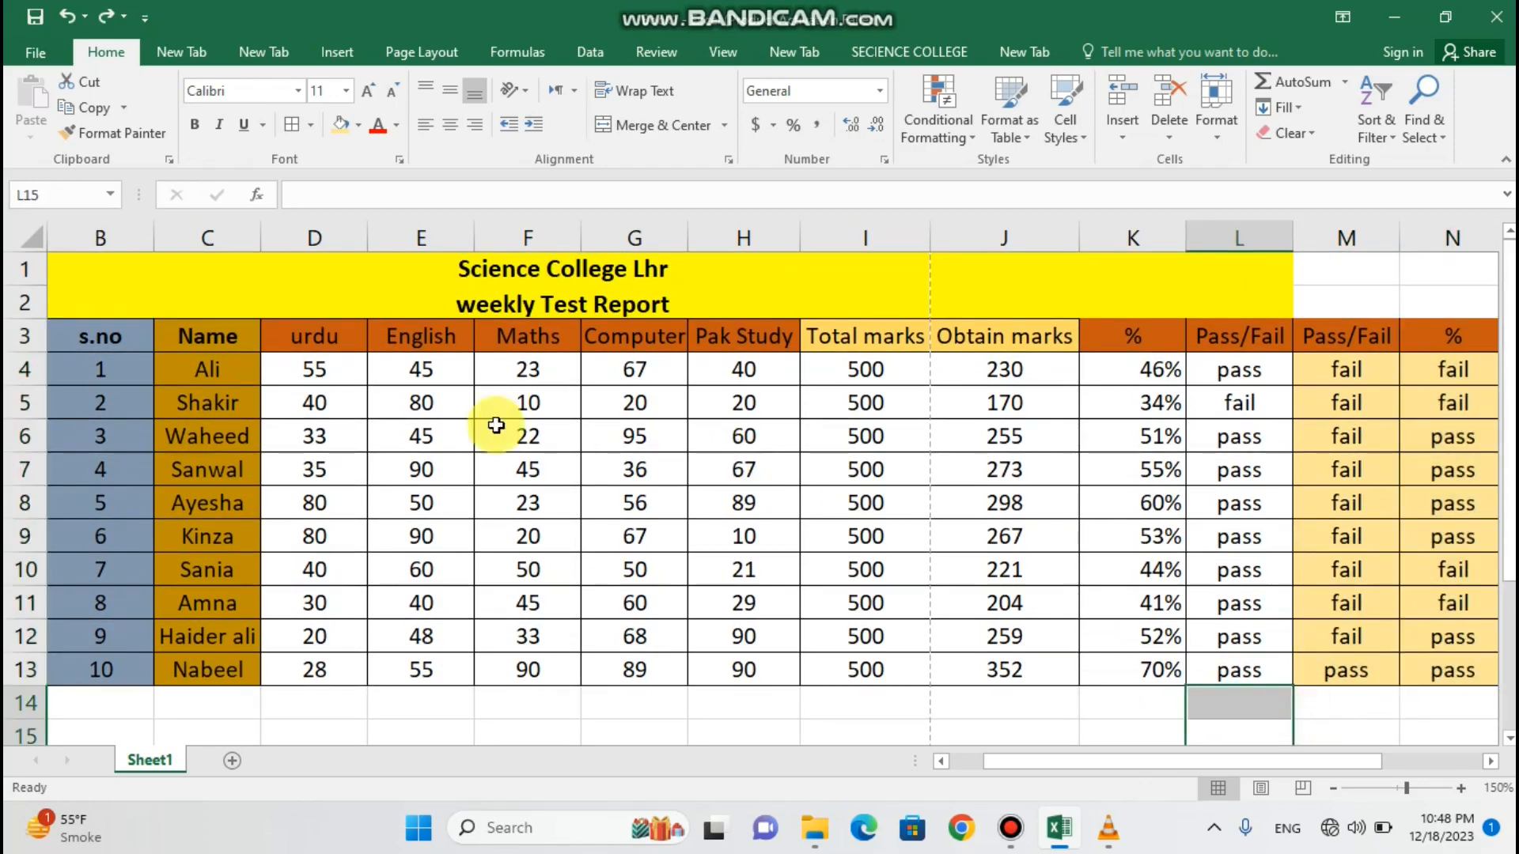
pyautogui.moveTo(333, 362); pyautogui.dragTo(715, 667)
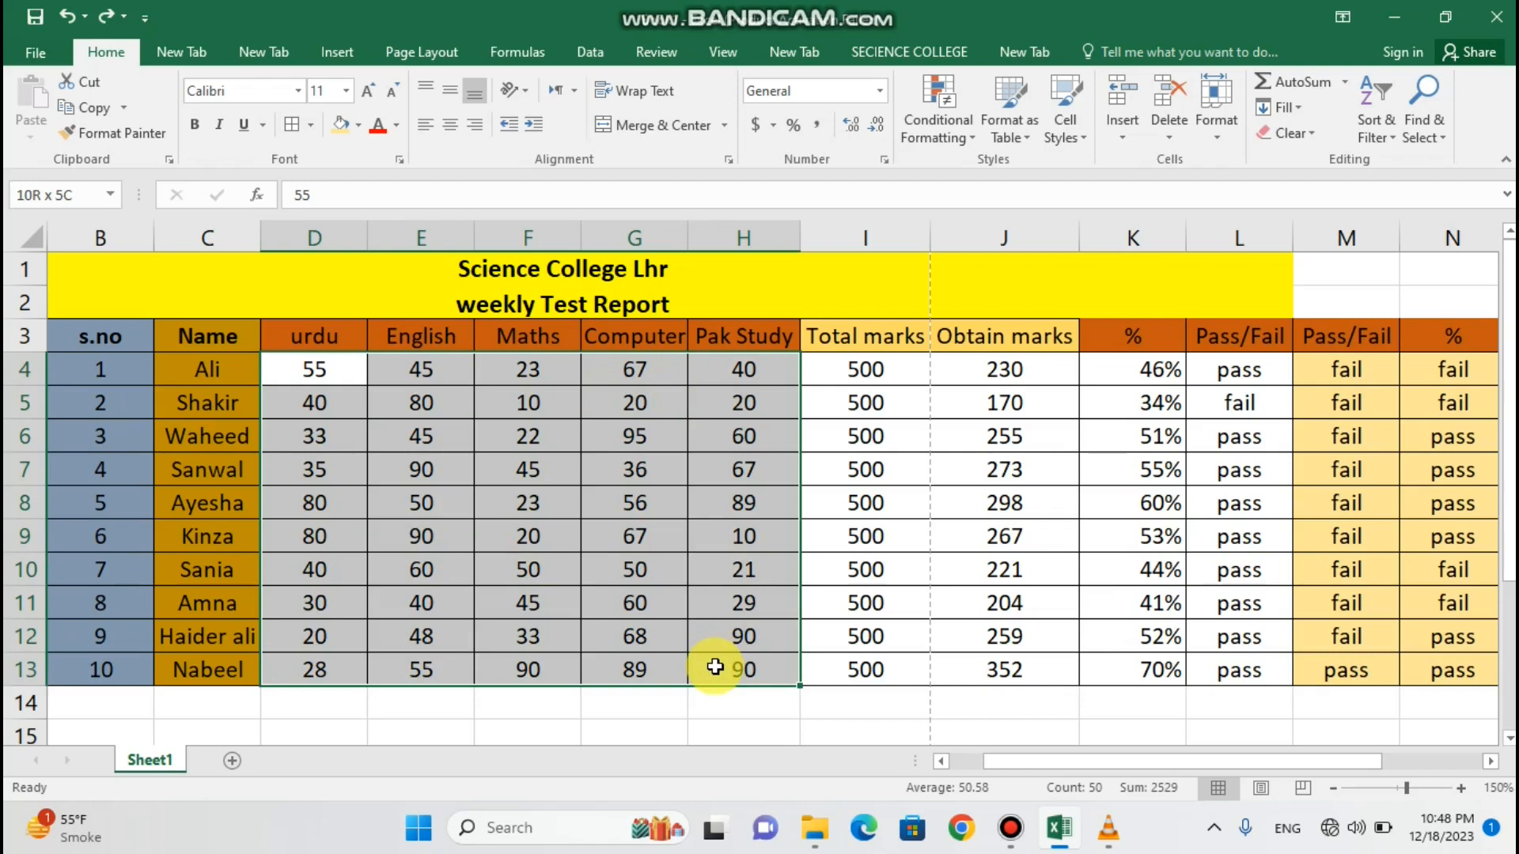
# - Highlight subject marks less than 33 in D4:H13 with Light Red Fill with Dark Red Text and check the flagged Maths marks
pyautogui.moveTo(715, 667); pyautogui.dragTo(715, 665)
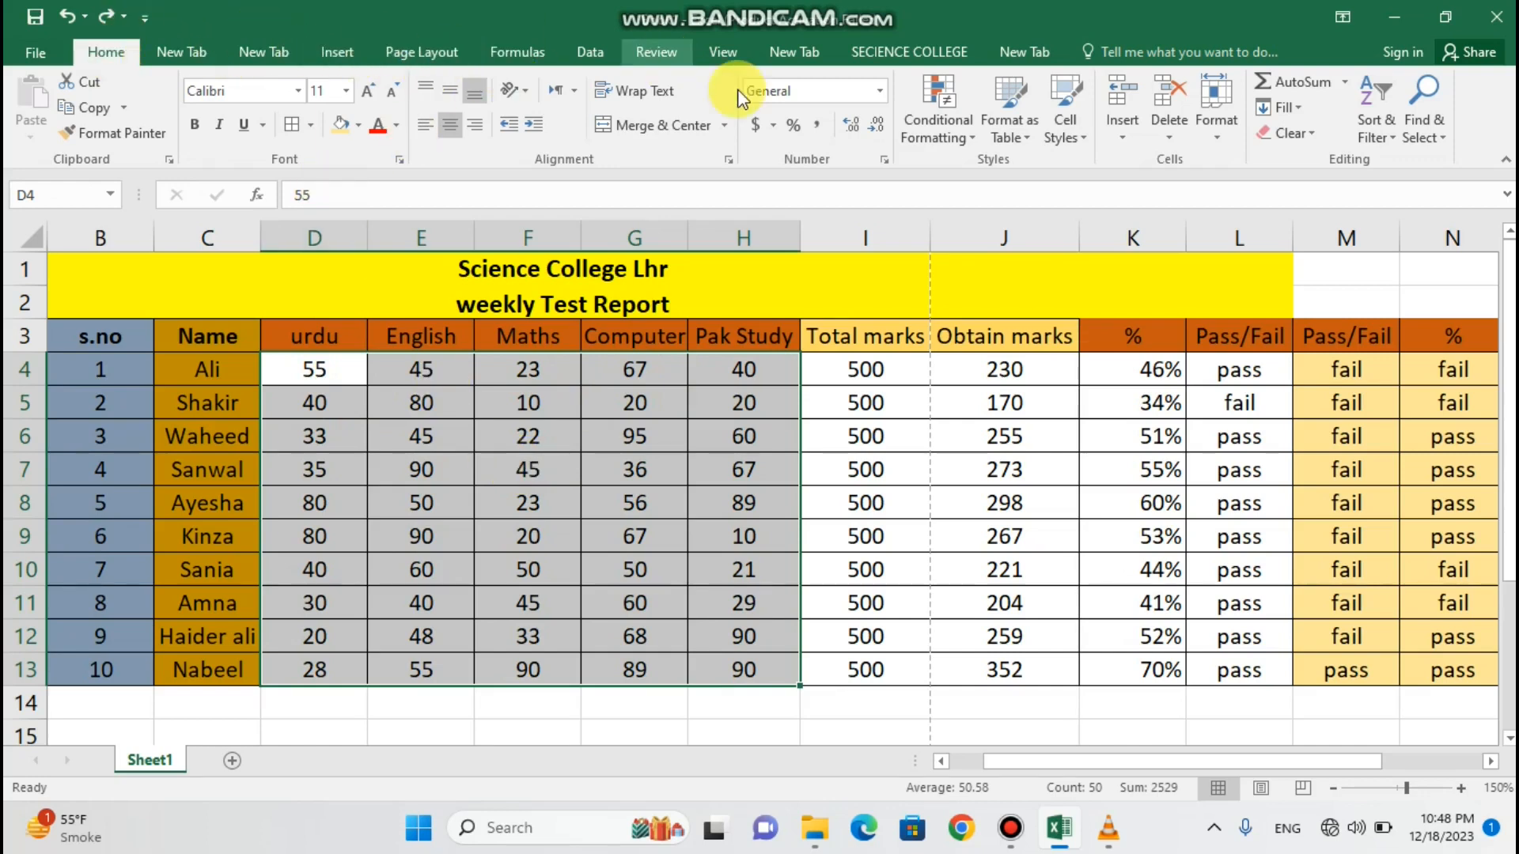
pyautogui.click(939, 111)
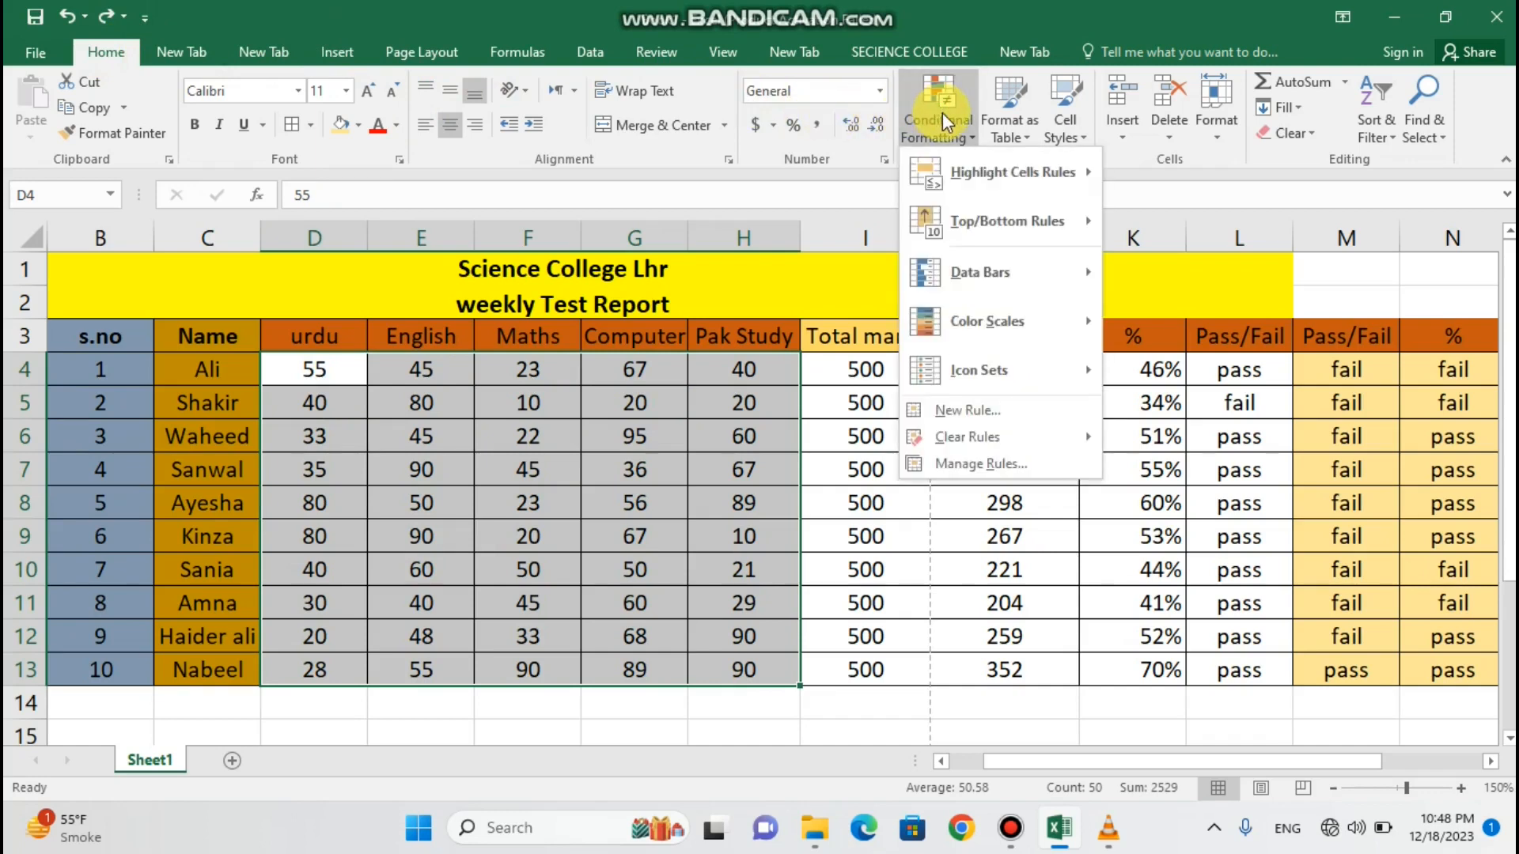
pyautogui.moveTo(1023, 181)
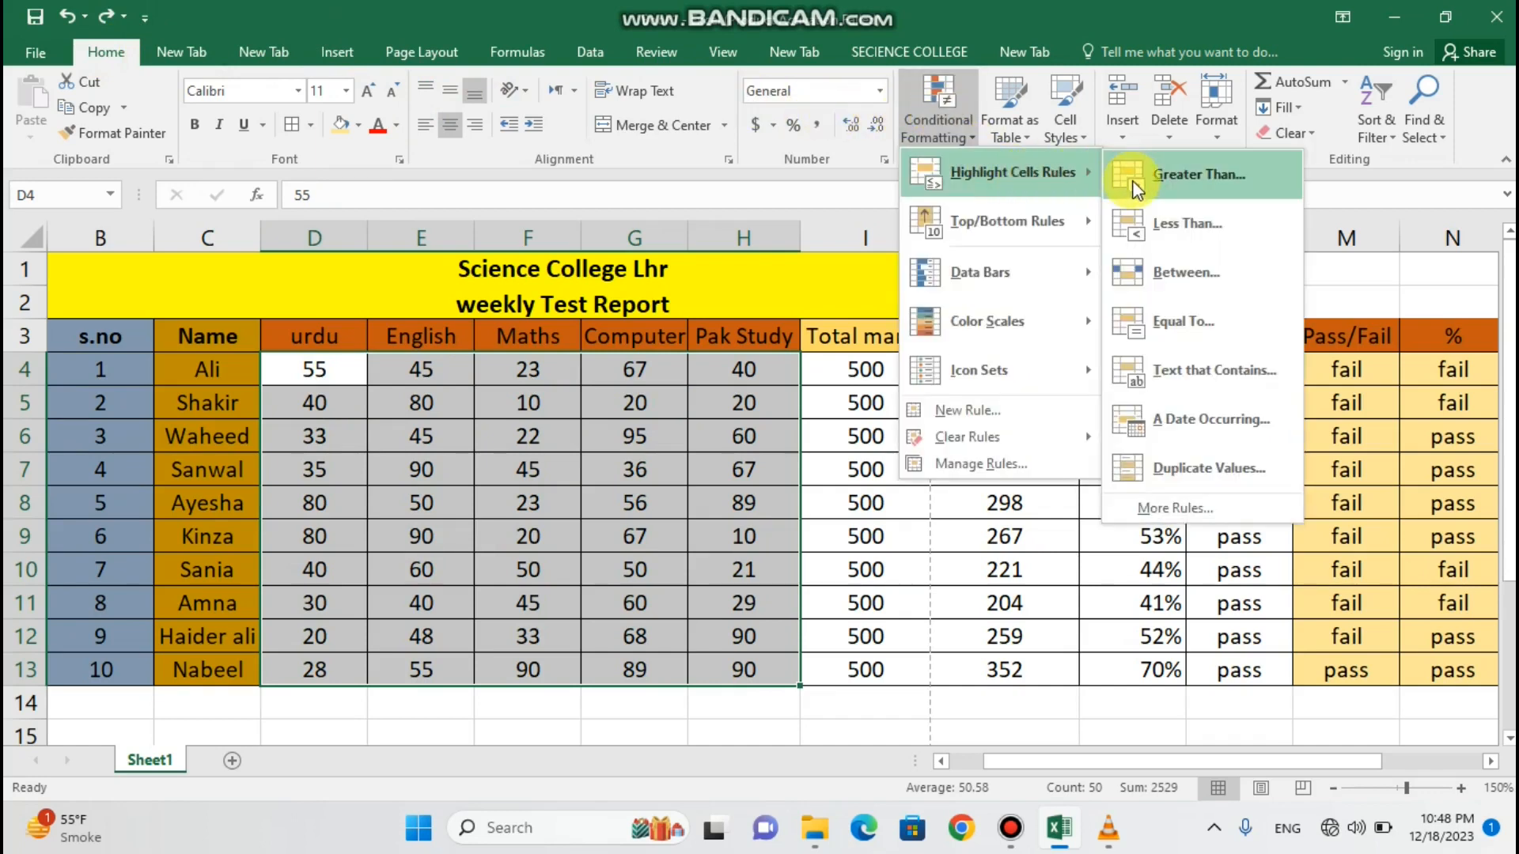
pyautogui.click(1156, 227)
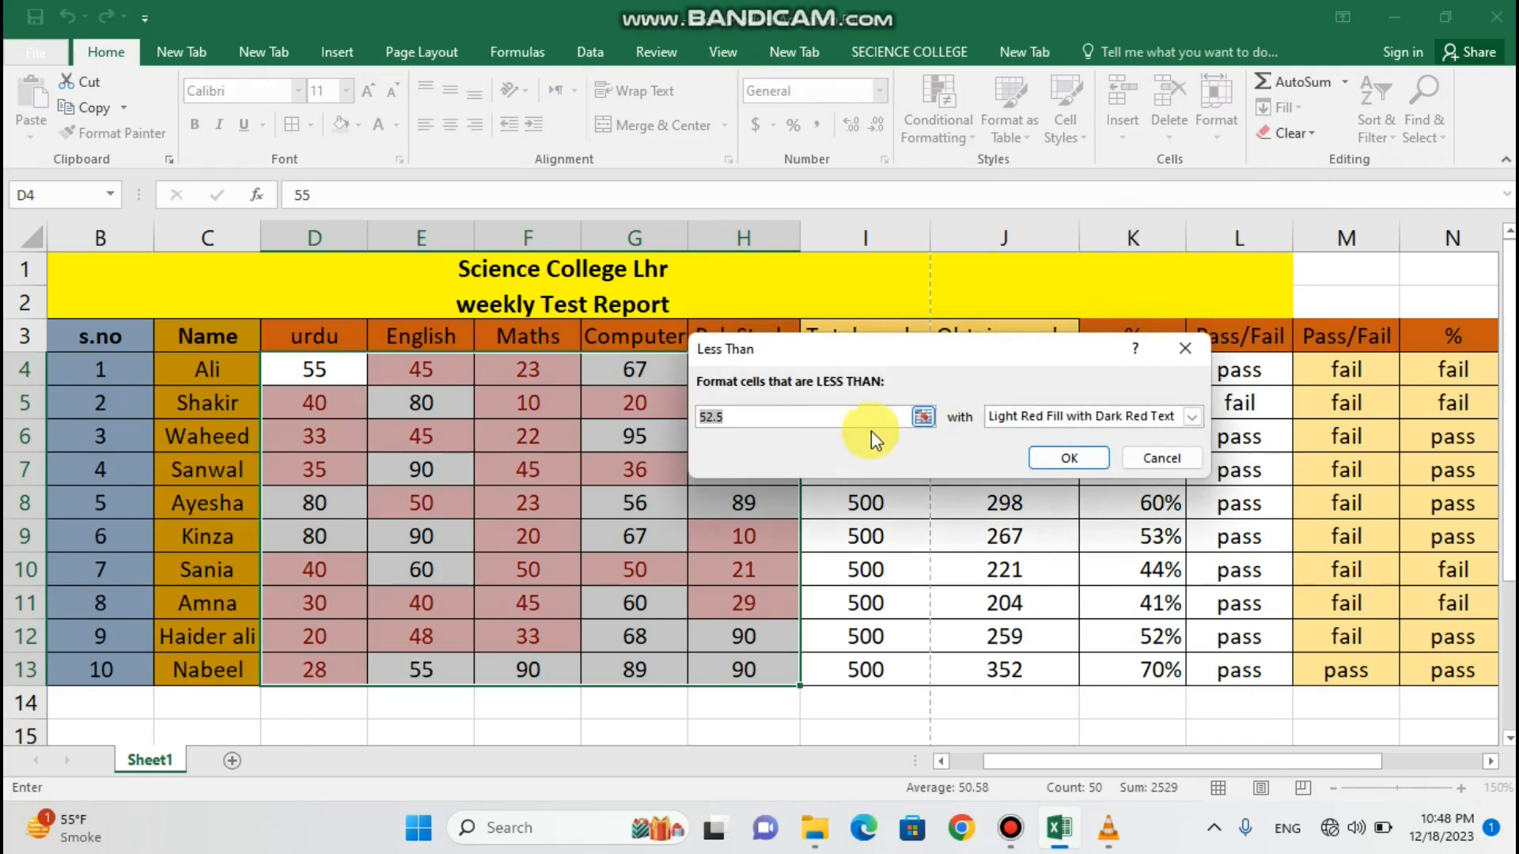
pyautogui.press('BackSpace')
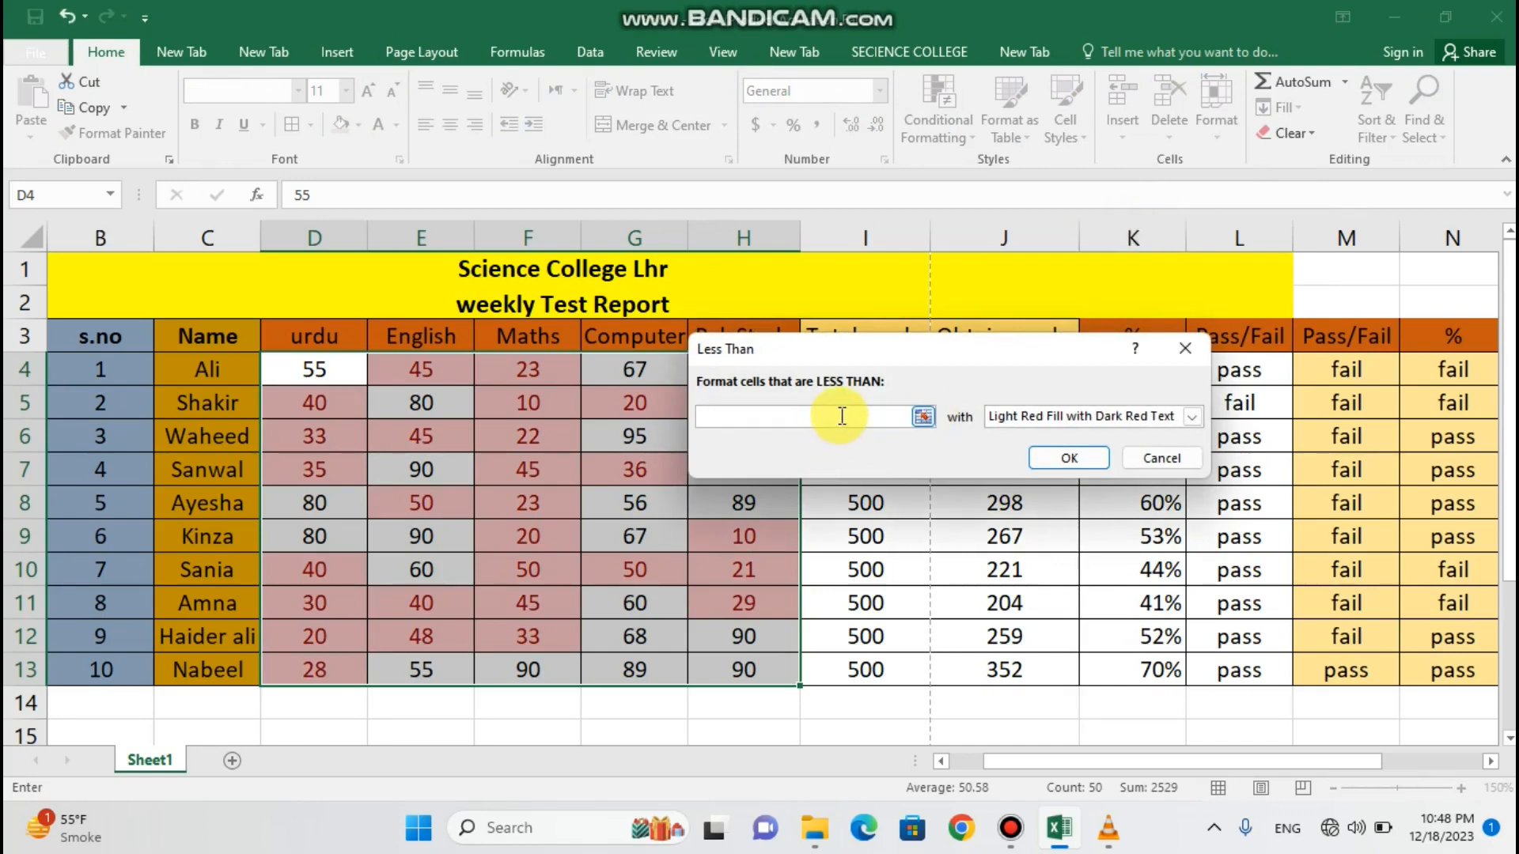
pyautogui.write('33')
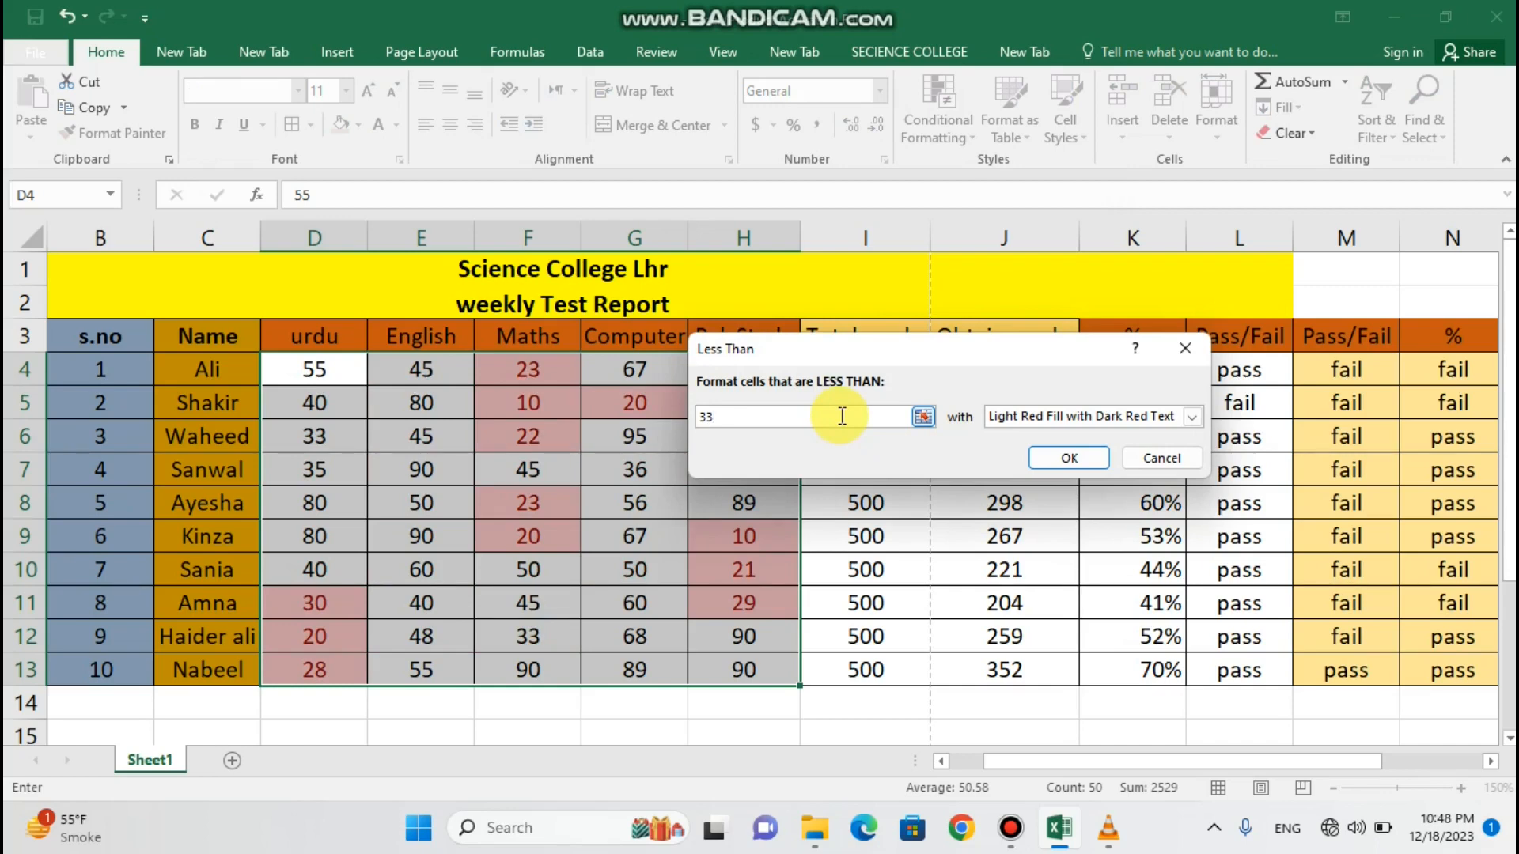
pyautogui.click(1053, 455)
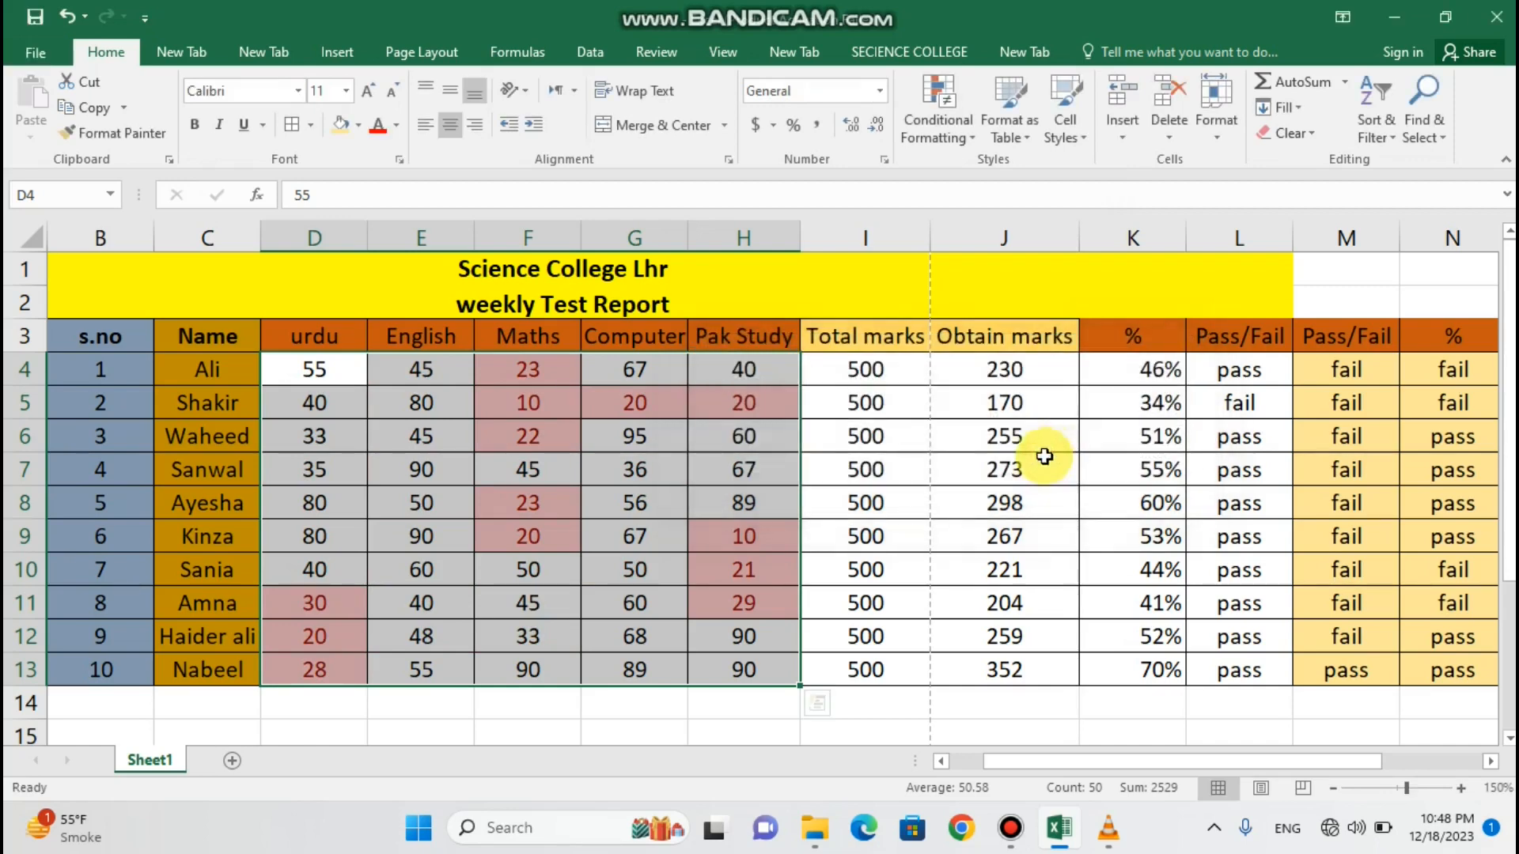
pyautogui.click(864, 473)
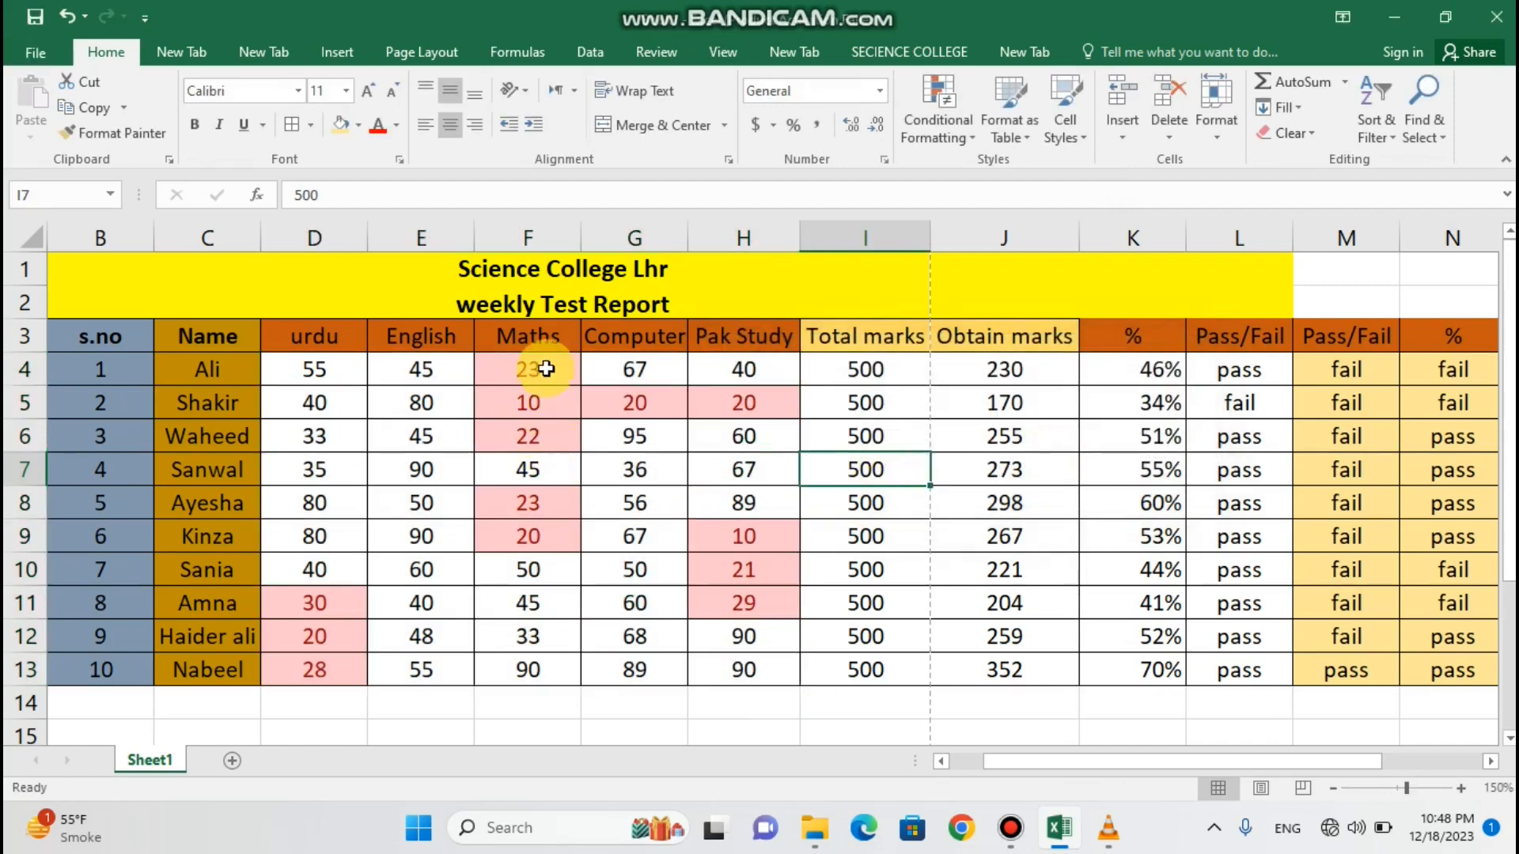
pyautogui.click(525, 373)
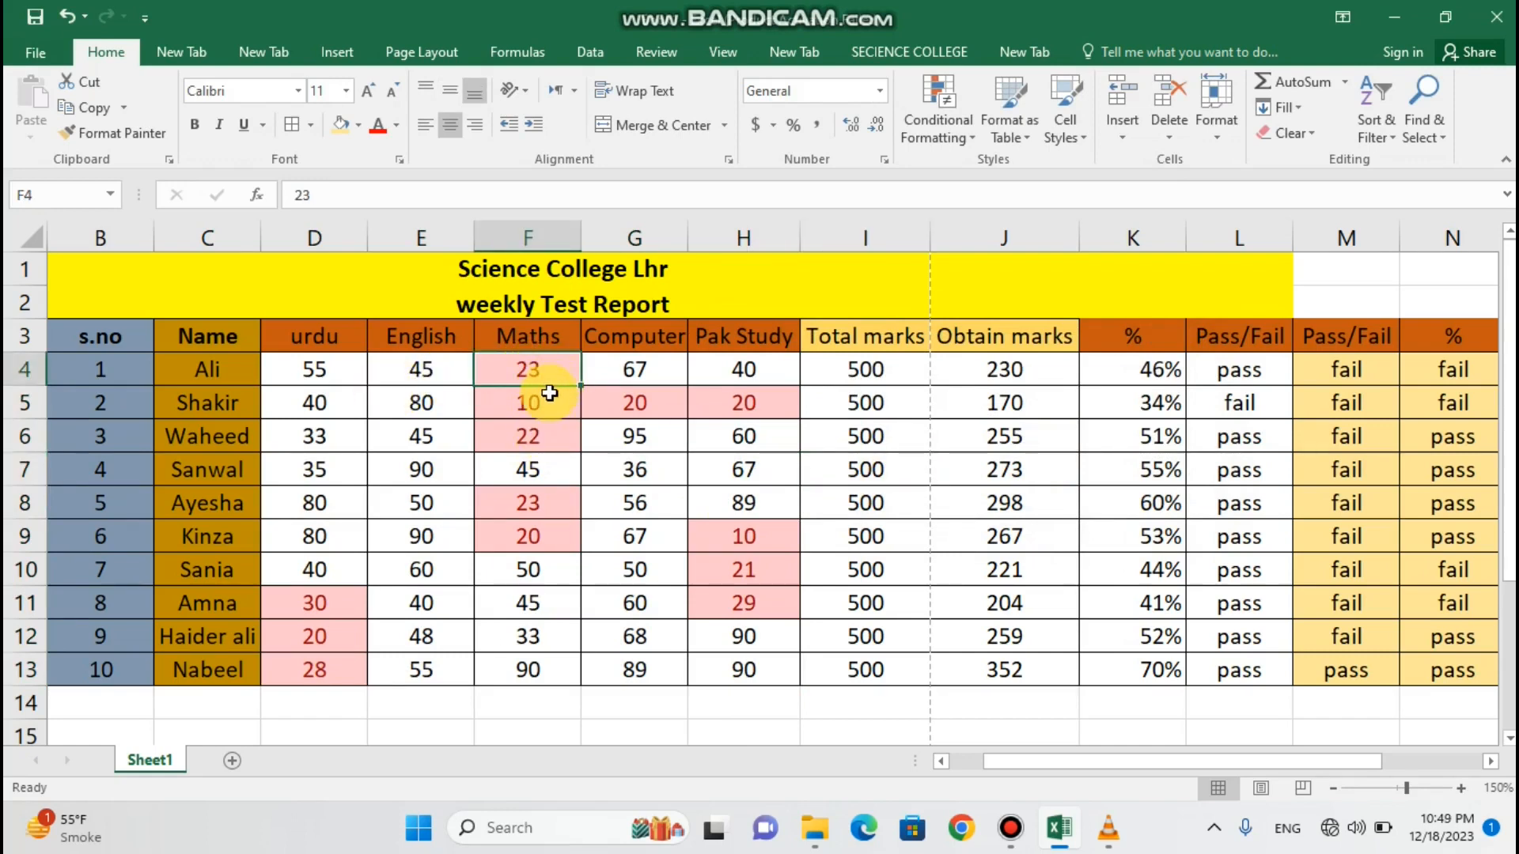
pyautogui.click(542, 400)
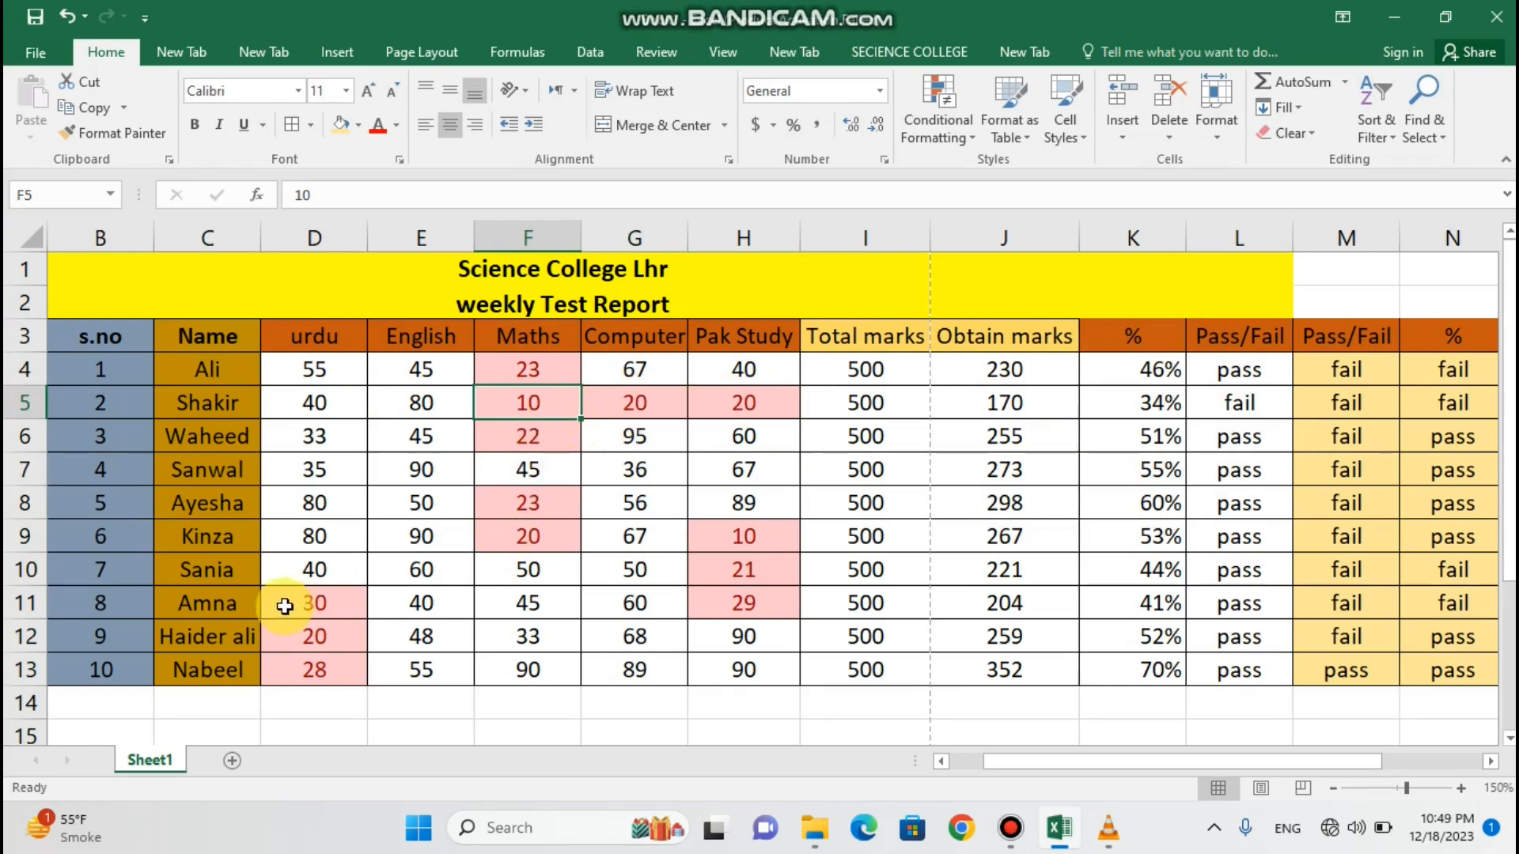
pyautogui.click(535, 538)
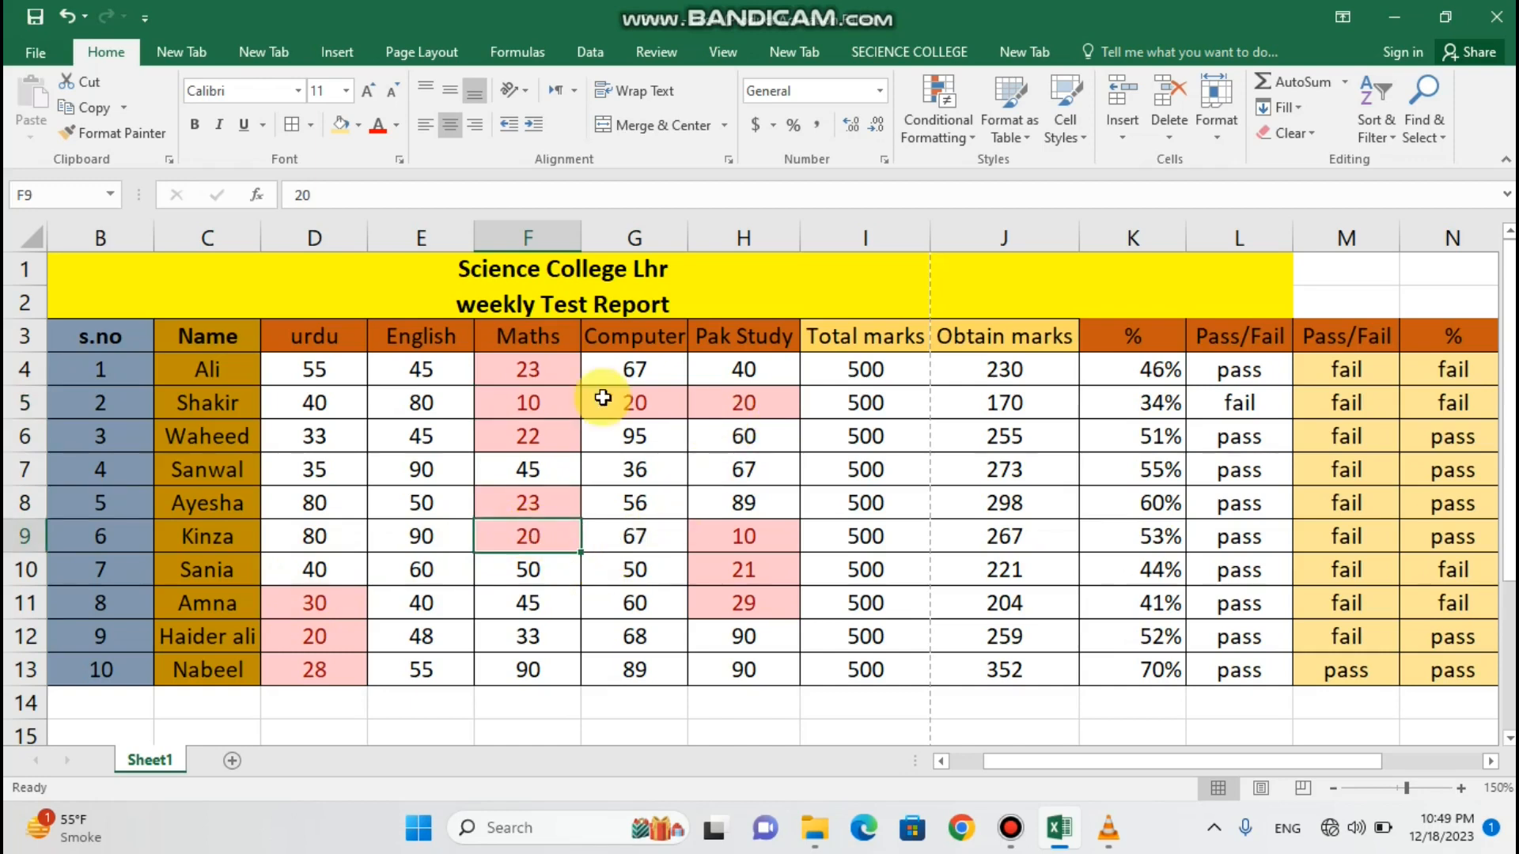
# - Add a Less Than 55 highlight rule to the subject marks D4:H13, using Light Red Fill with Dark Red Text
pyautogui.click(340, 374)
pyautogui.moveTo(339, 373); pyautogui.dragTo(736, 673)
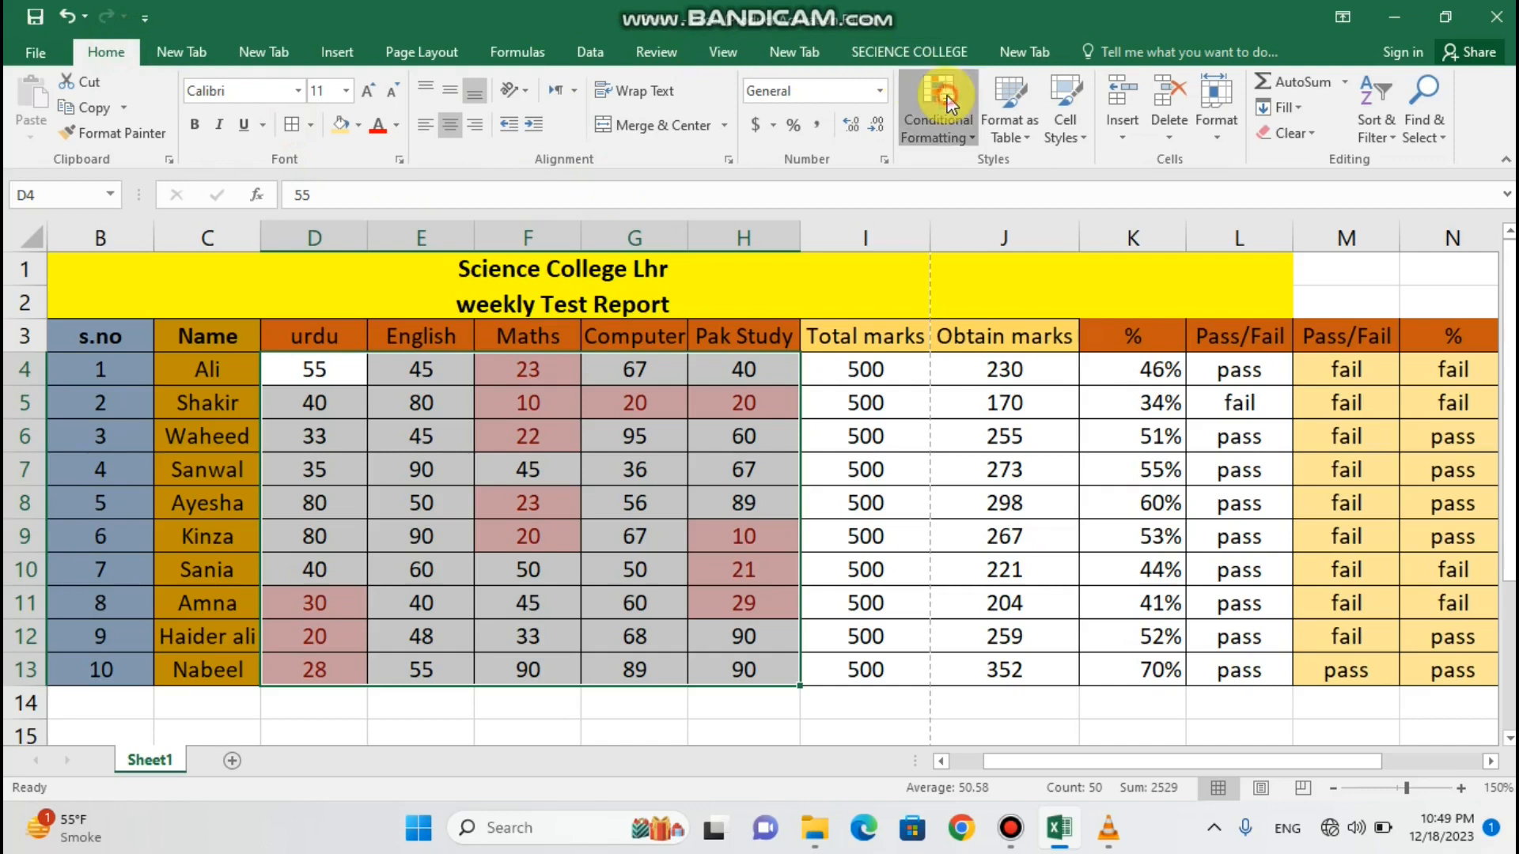
pyautogui.click(934, 119)
pyautogui.moveTo(1066, 224)
pyautogui.moveTo(1038, 171)
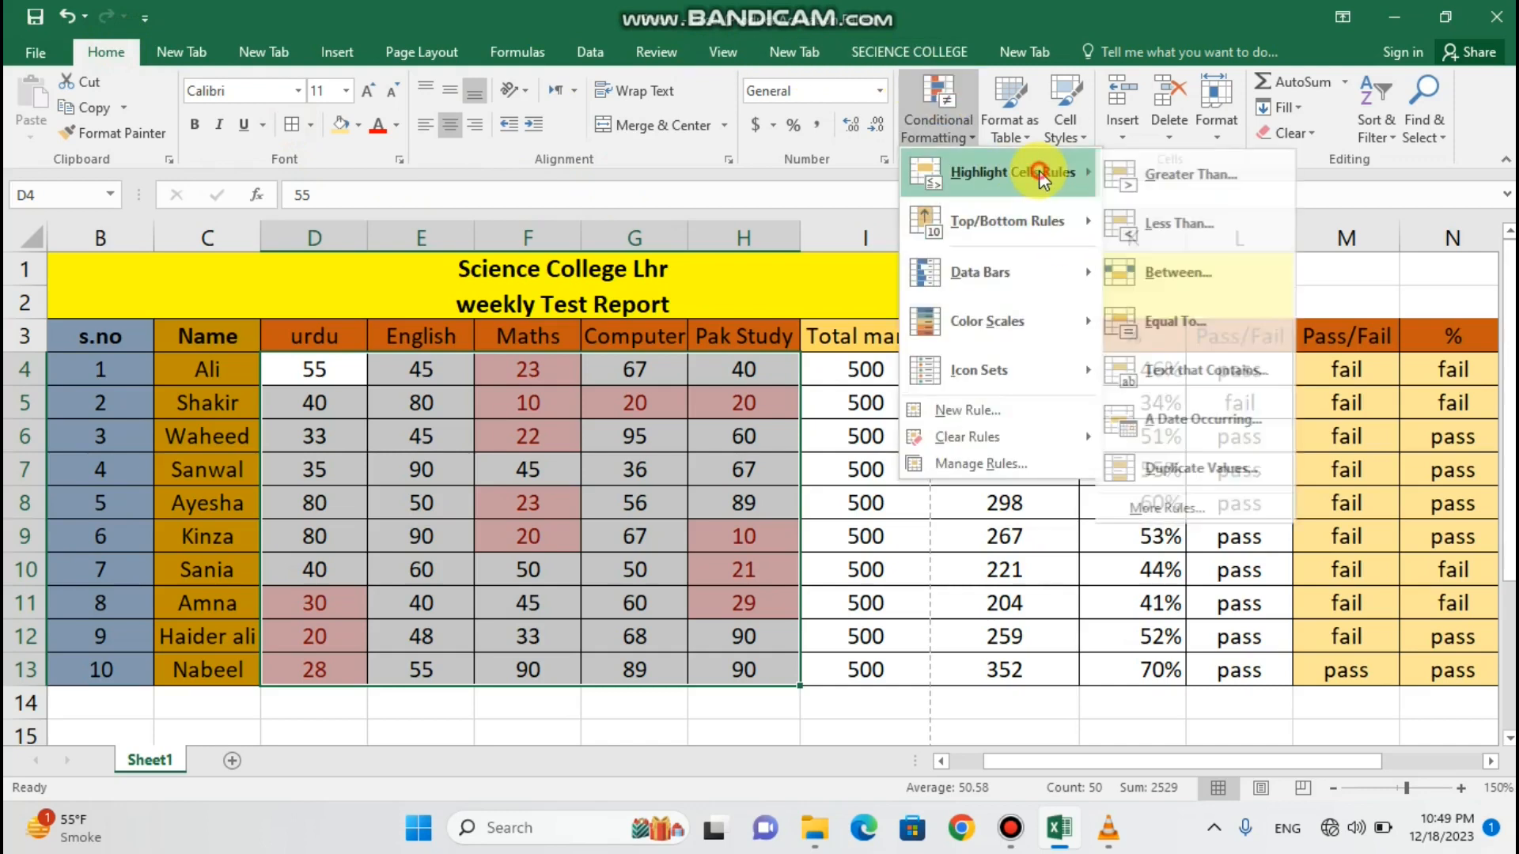
pyautogui.click(1187, 225)
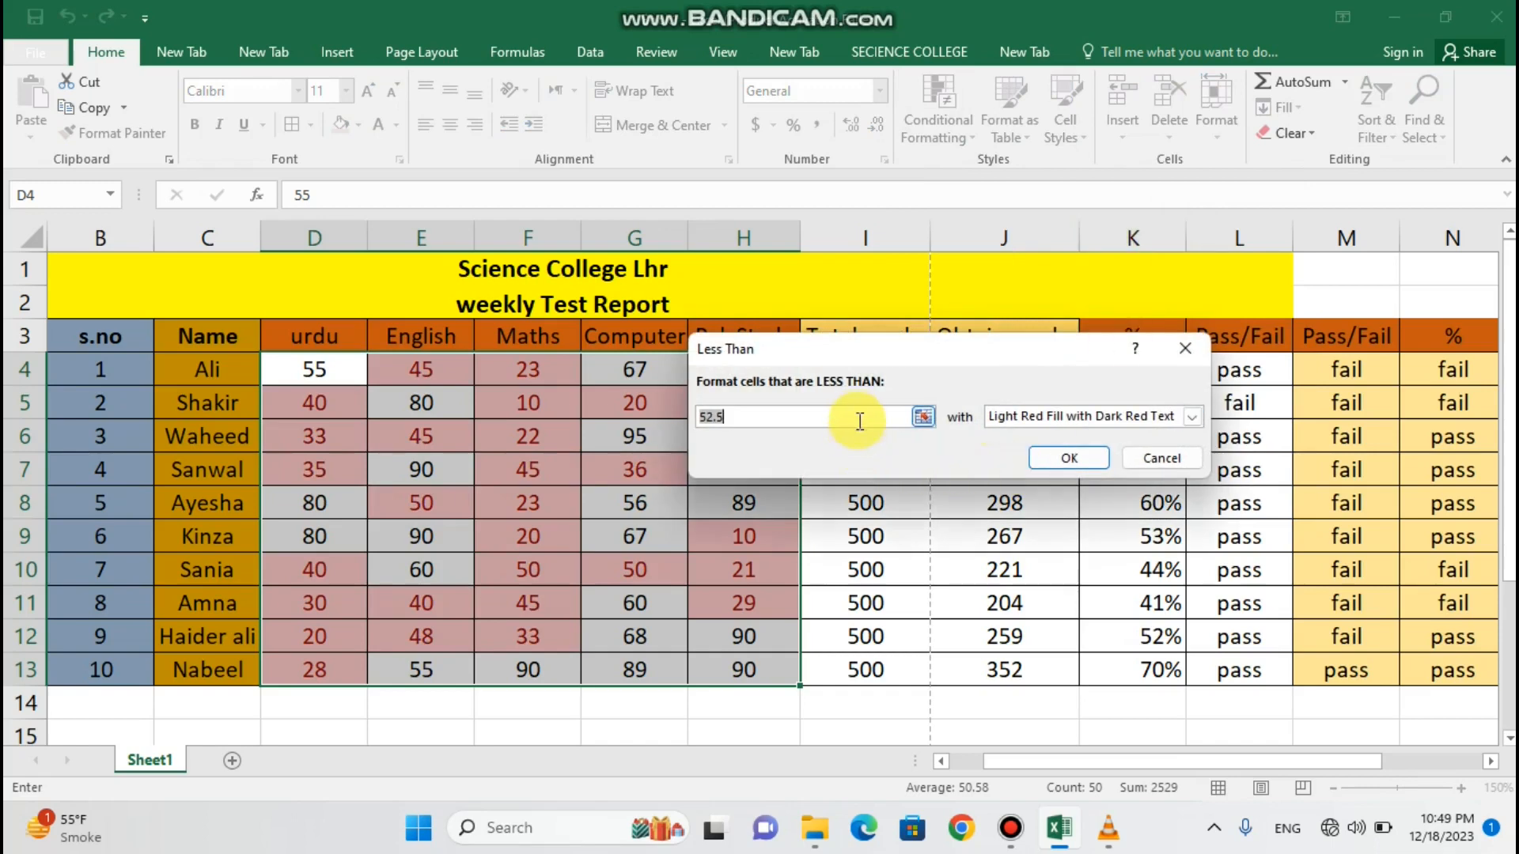
pyautogui.press('BackSpace')
pyautogui.write('55')
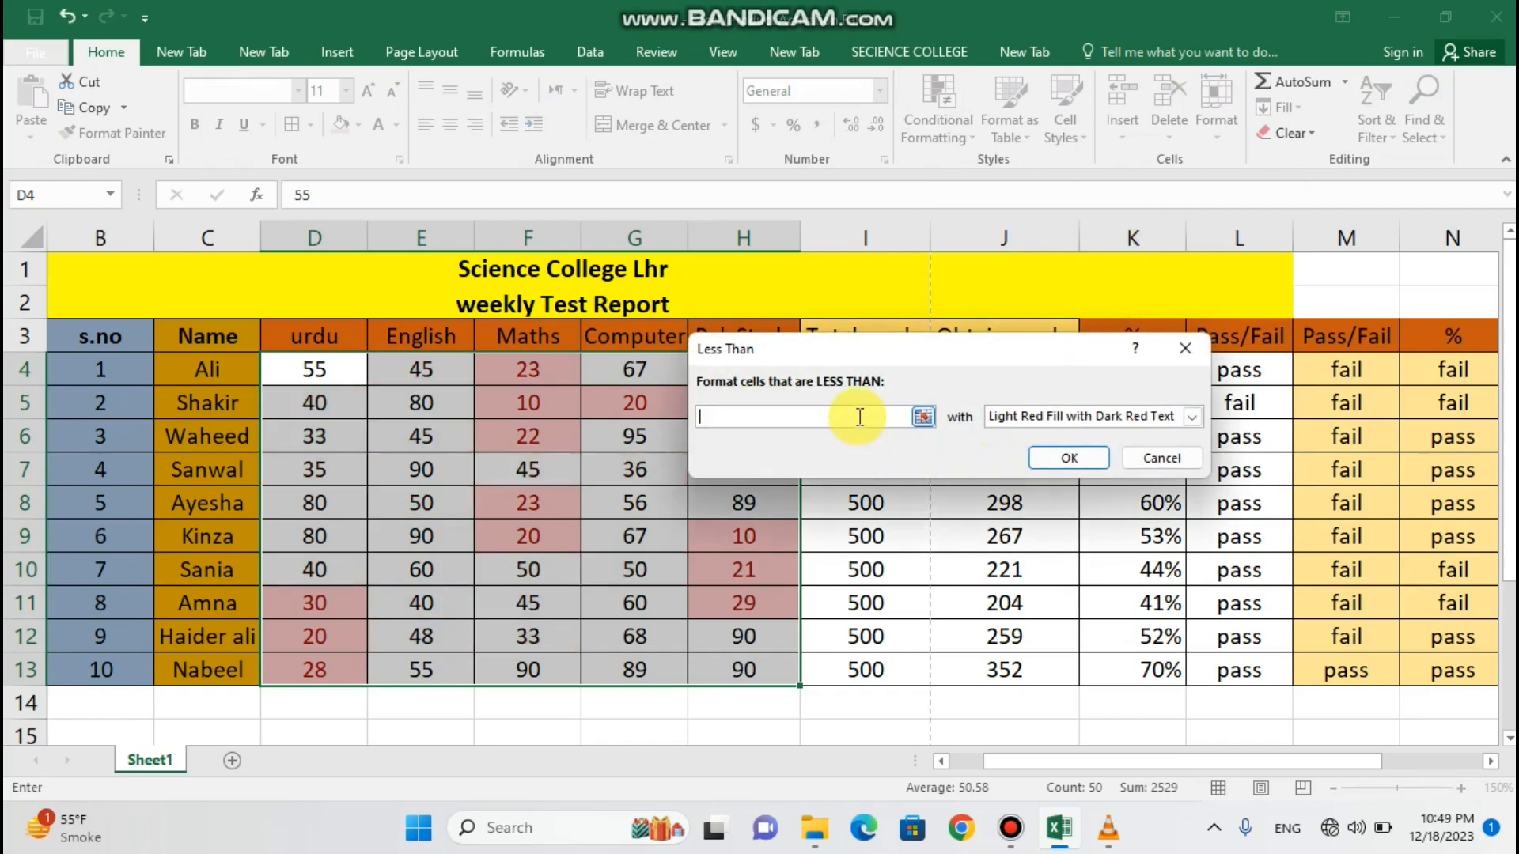
pyautogui.click(1191, 416)
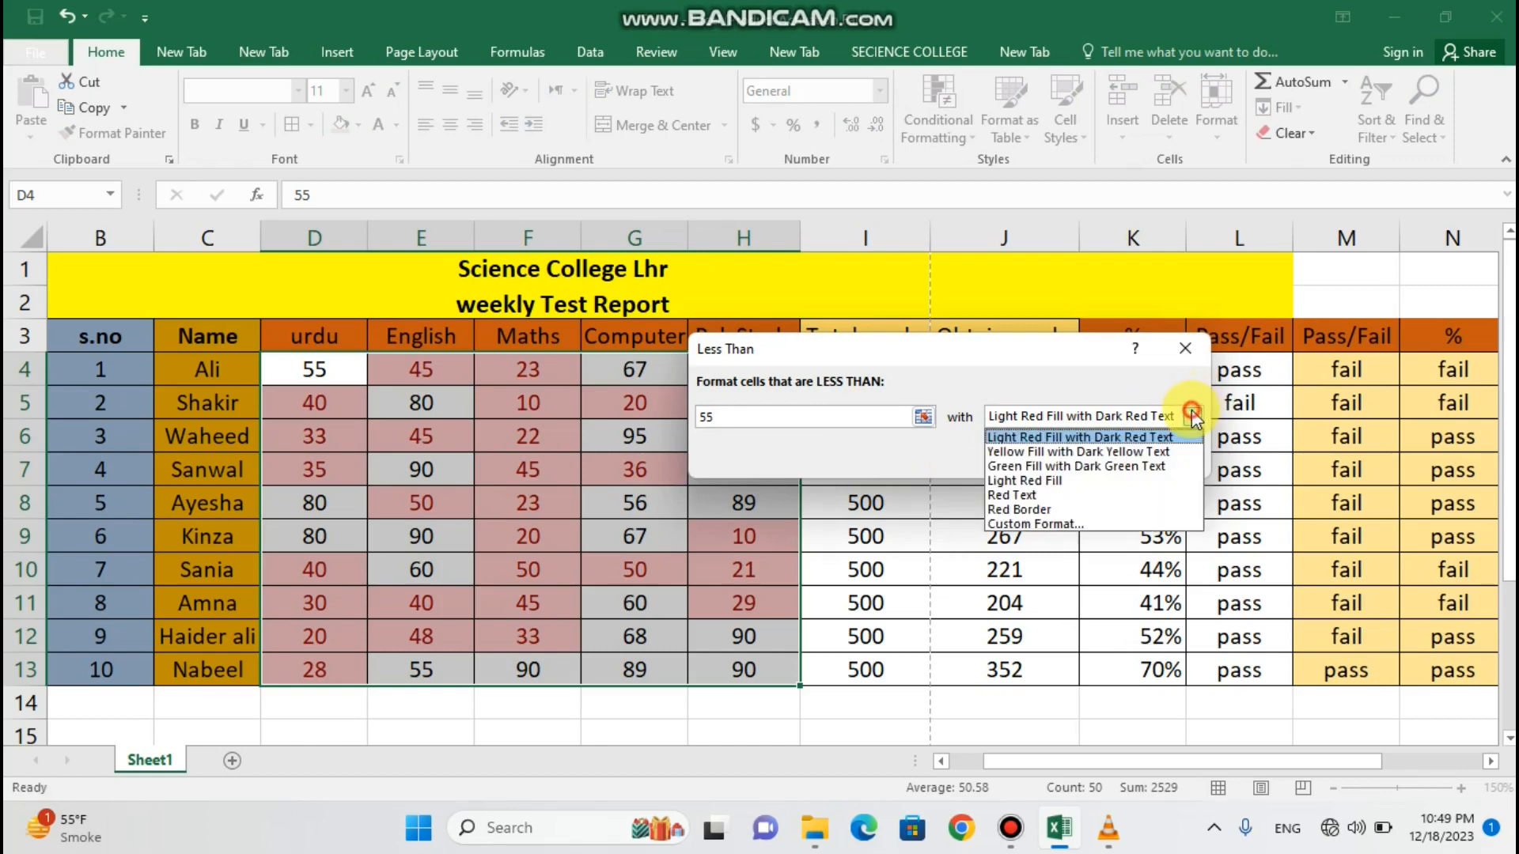
pyautogui.click(1123, 438)
pyautogui.click(1083, 463)
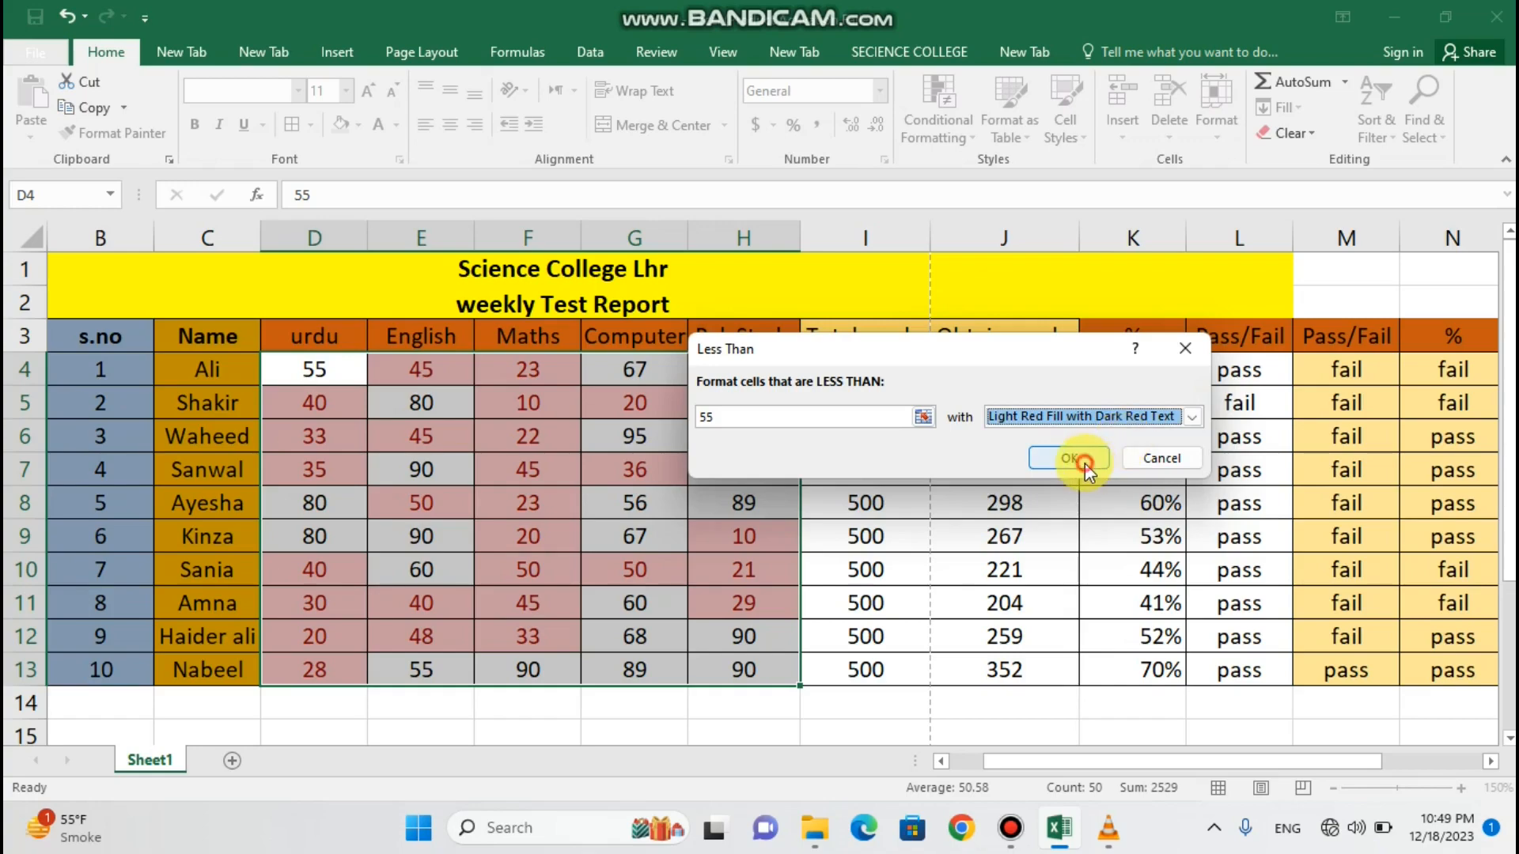
pyautogui.click(941, 568)
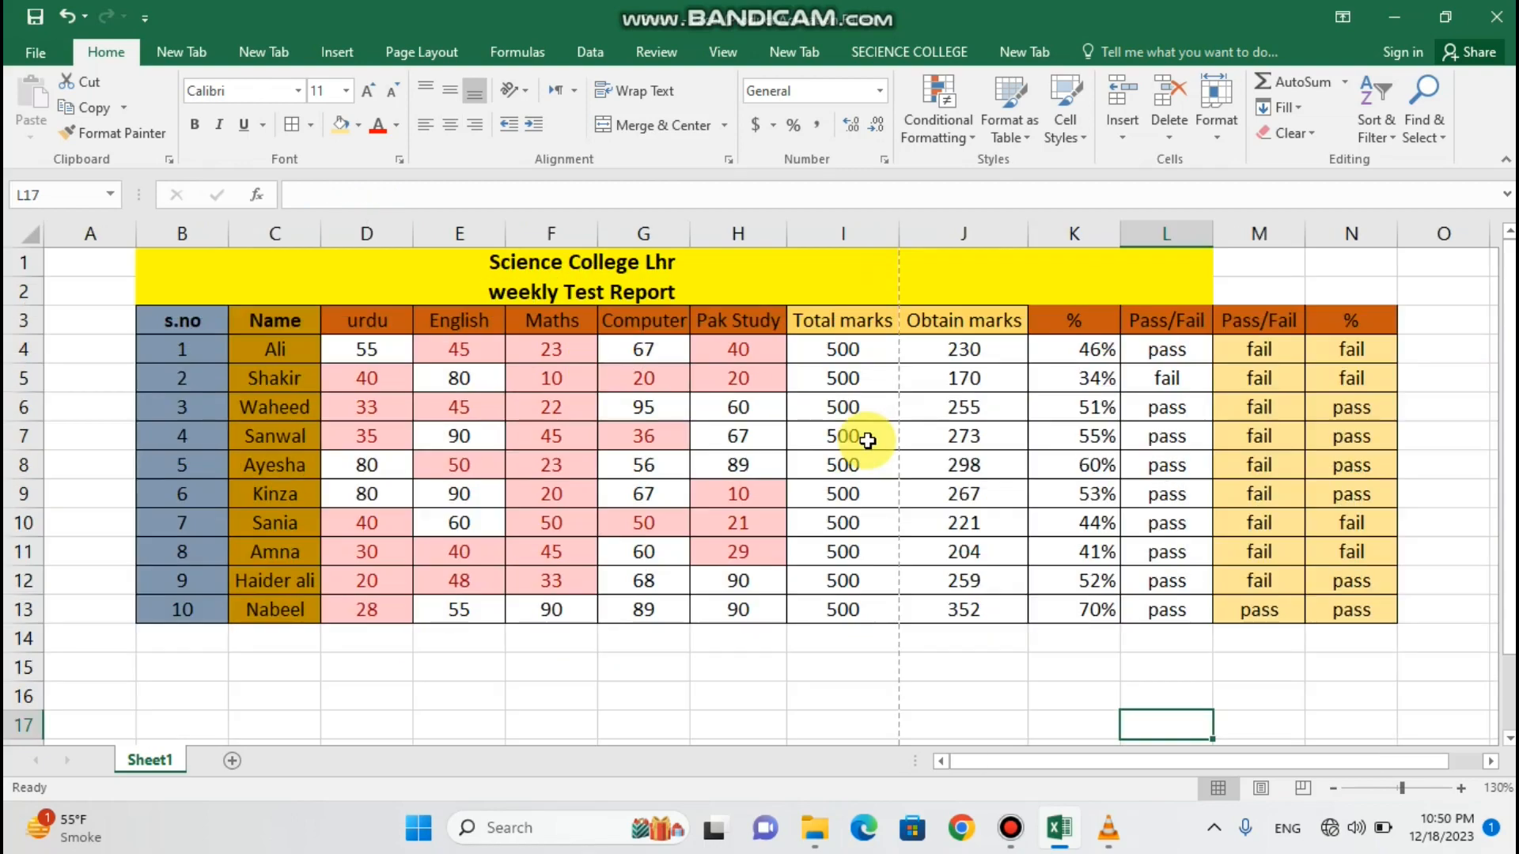
# - Add a Less Than 33 highlight rule to the subject marks D4:H13, using Yellow Fill with Dark Yellow Text
pyautogui.click(446, 351)
pyautogui.moveTo(383, 349); pyautogui.dragTo(759, 629)
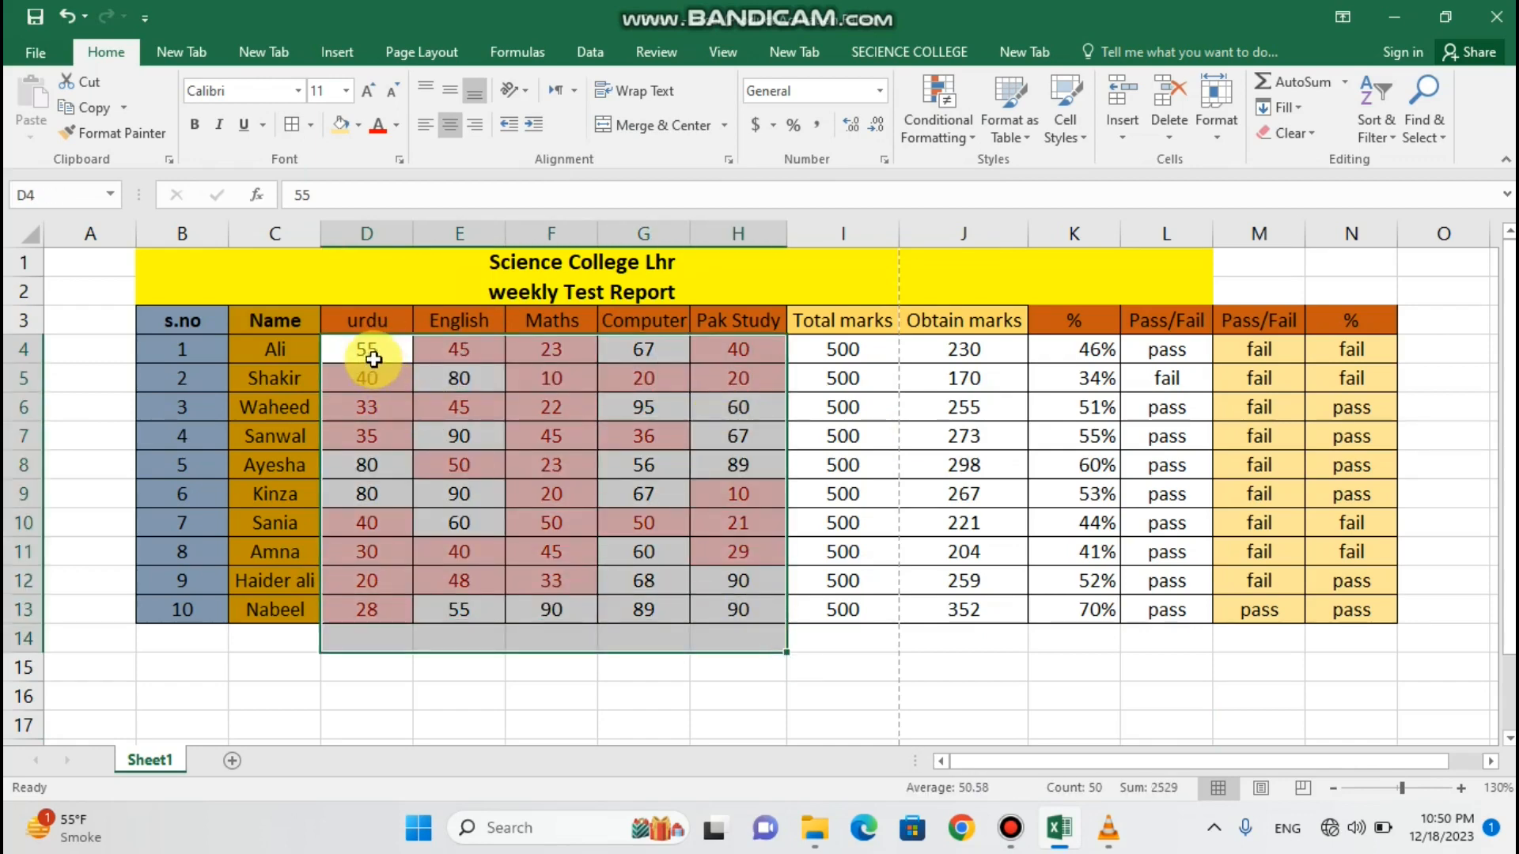
pyautogui.click(368, 352)
pyautogui.moveTo(479, 363); pyautogui.dragTo(722, 596)
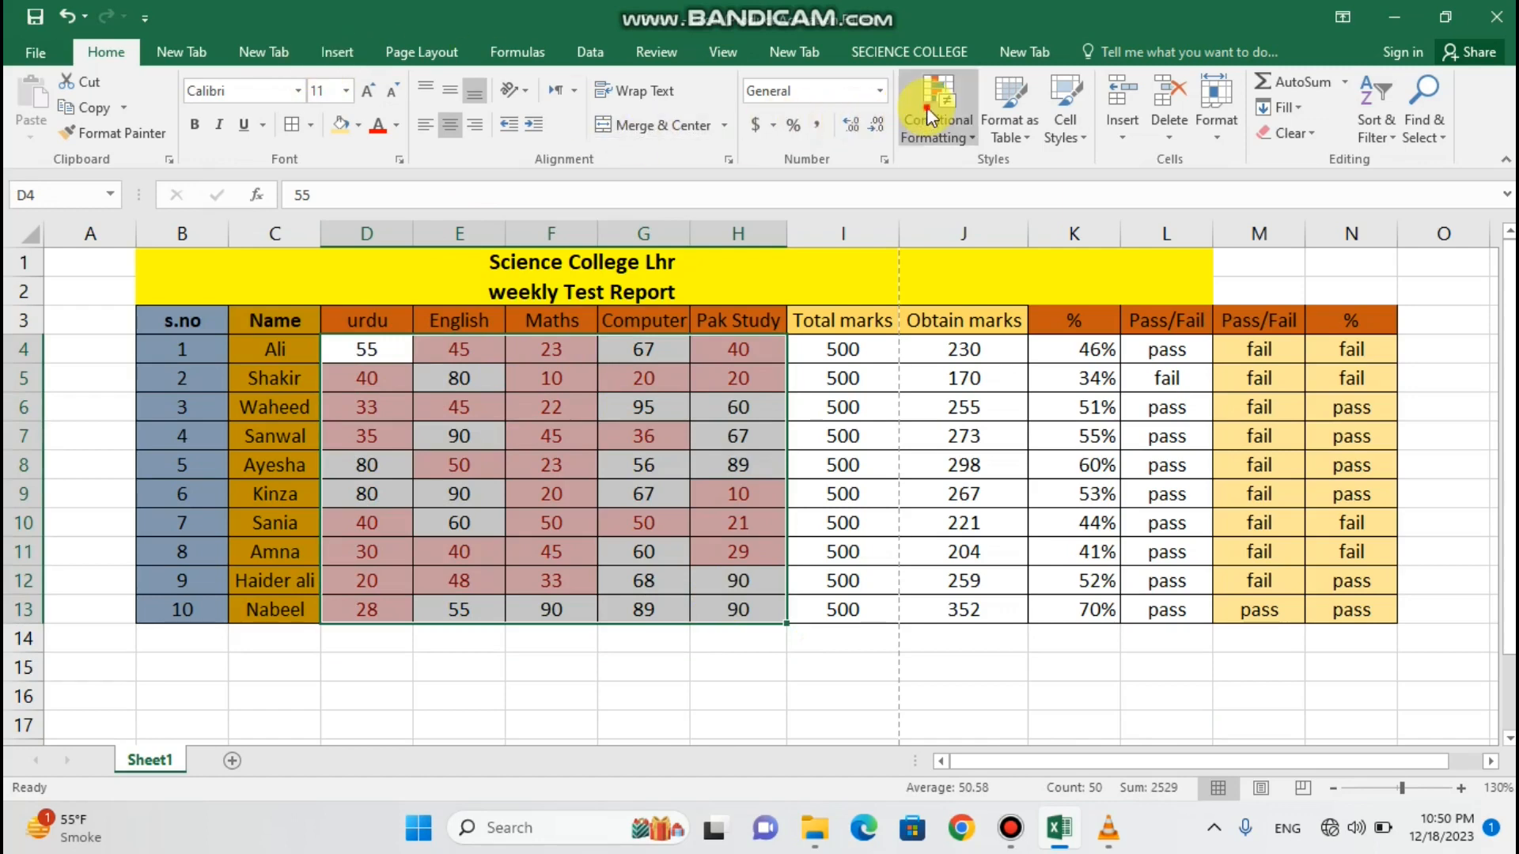
pyautogui.click(930, 136)
pyautogui.moveTo(1017, 171)
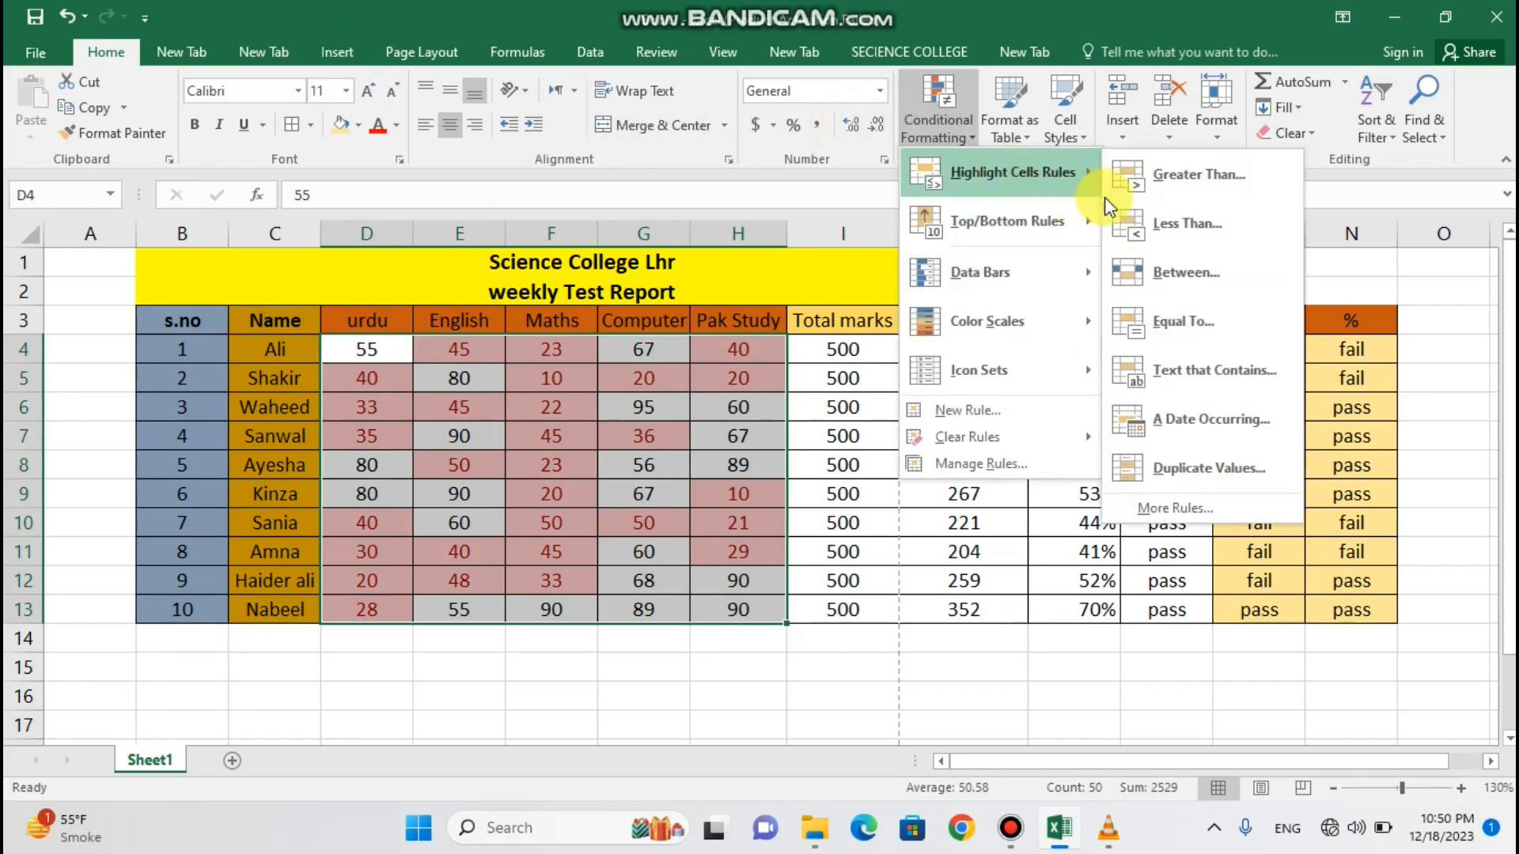
pyautogui.click(1149, 224)
pyautogui.press('BackSpace')
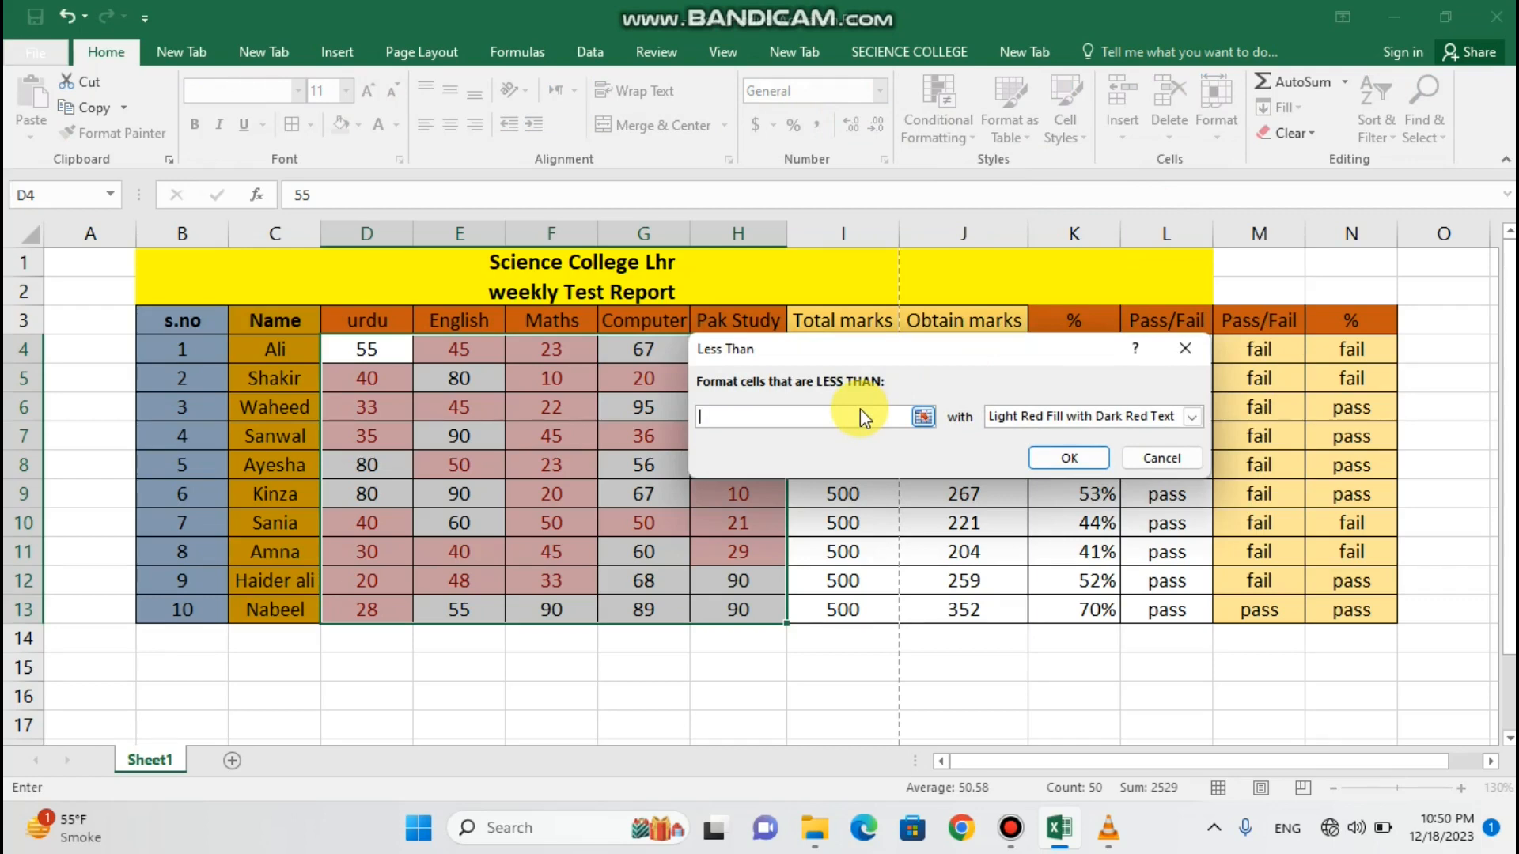
pyautogui.write('33')
pyautogui.click(1192, 421)
pyautogui.click(1132, 448)
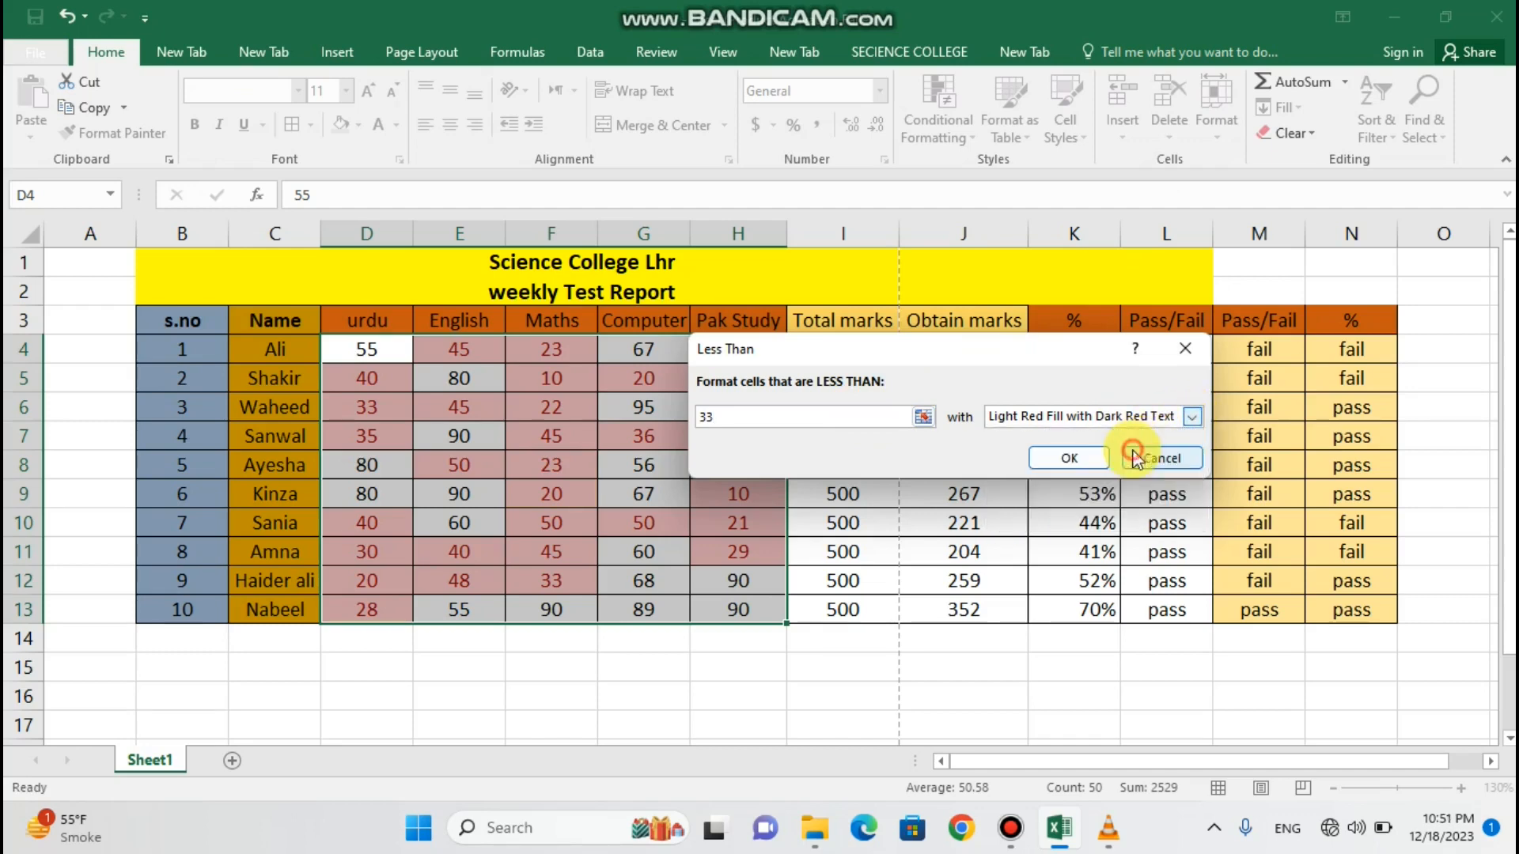
pyautogui.click(1077, 460)
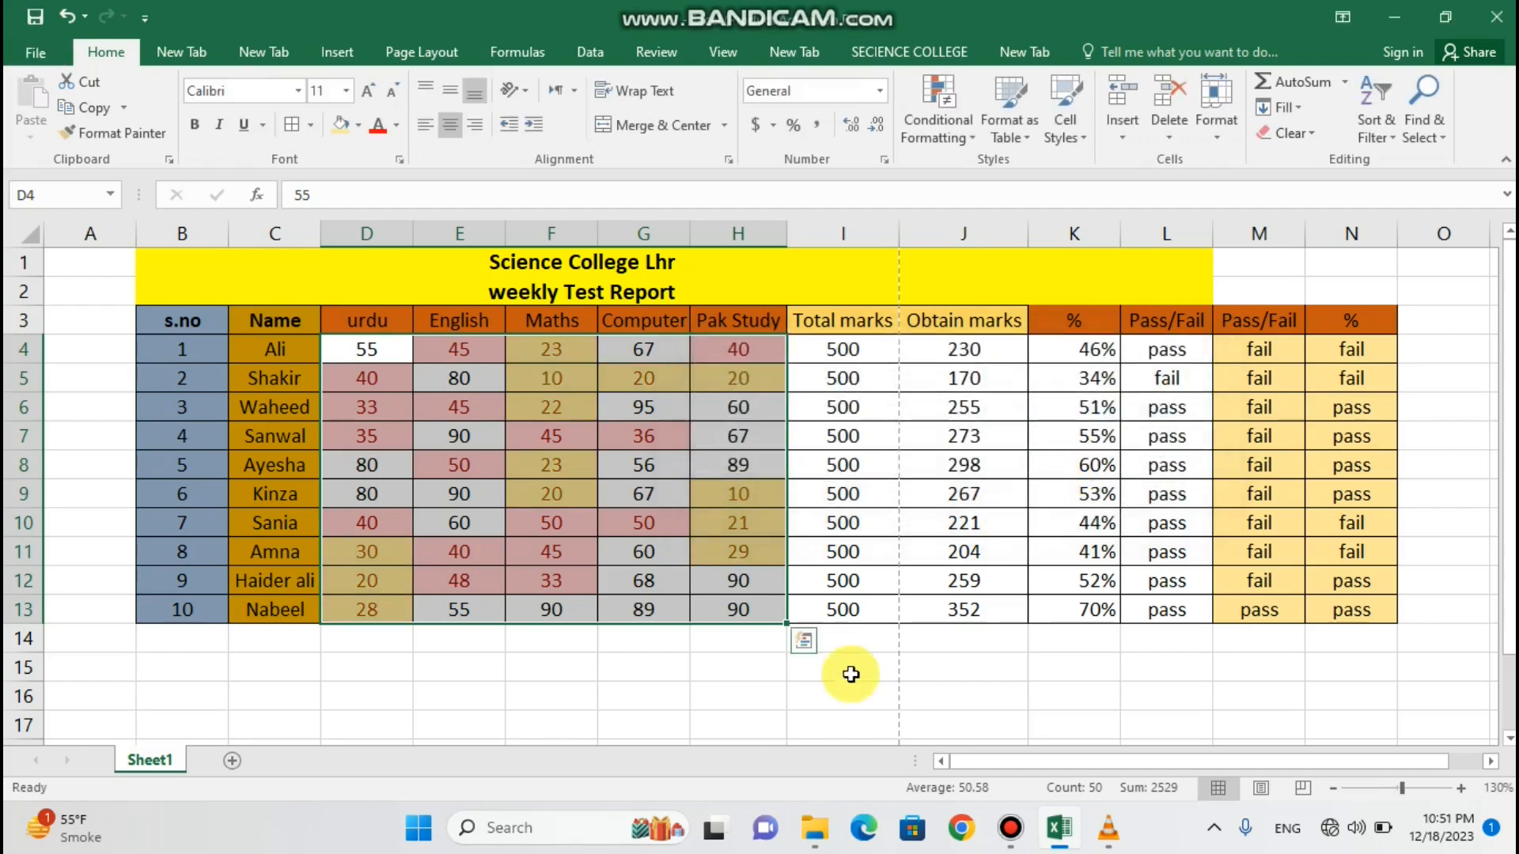
pyautogui.click(792, 731)
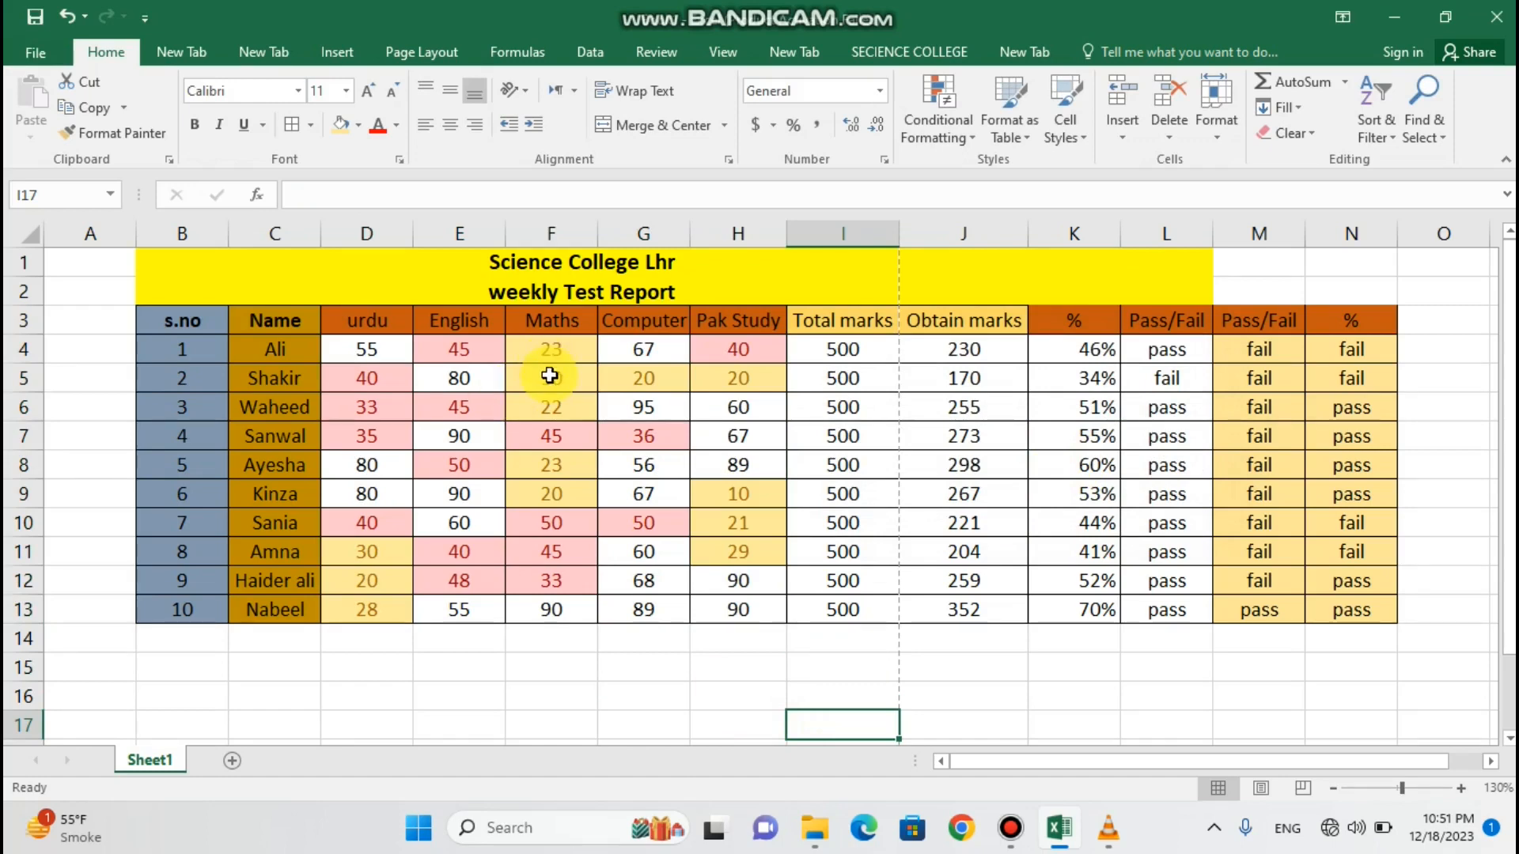